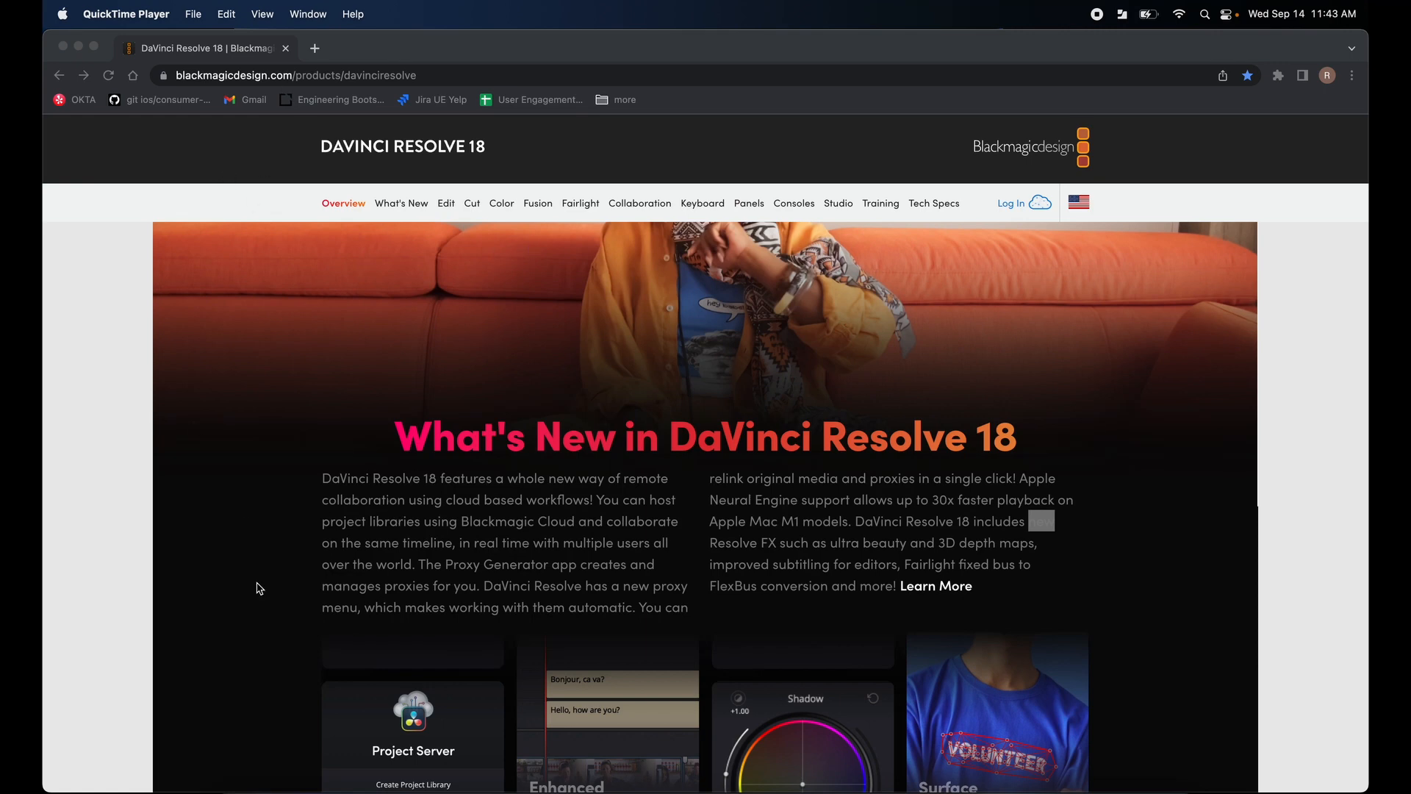
Find the Software section on the DaVinci Resolve 18 product page and start the free DaVinci Resolve 18 download.
{"action": "scroll", "coordinate": [479, 623], "scroll_direction": "down", "scroll_amount": 15}
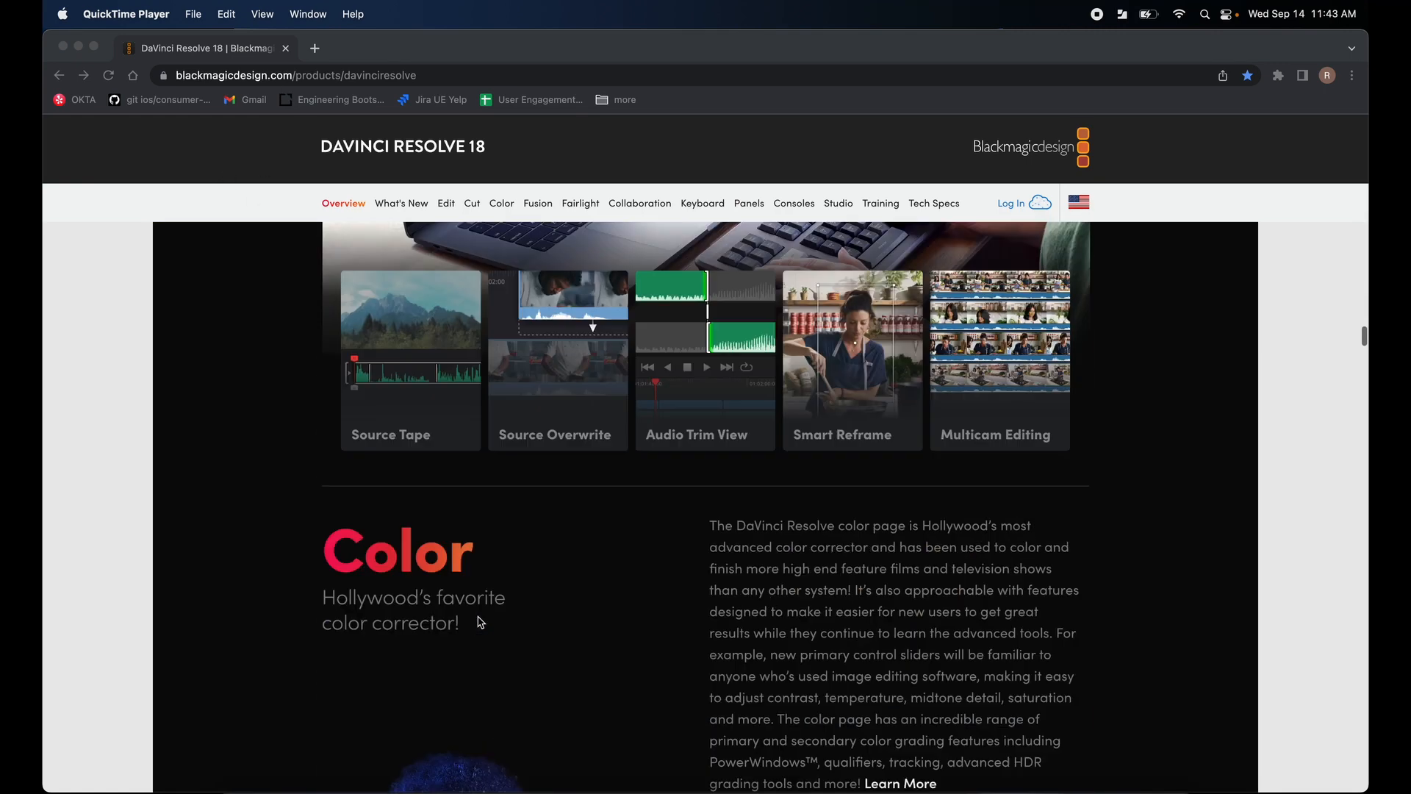
{"action": "scroll", "coordinate": [479, 623], "scroll_direction": "down", "scroll_amount": 20}
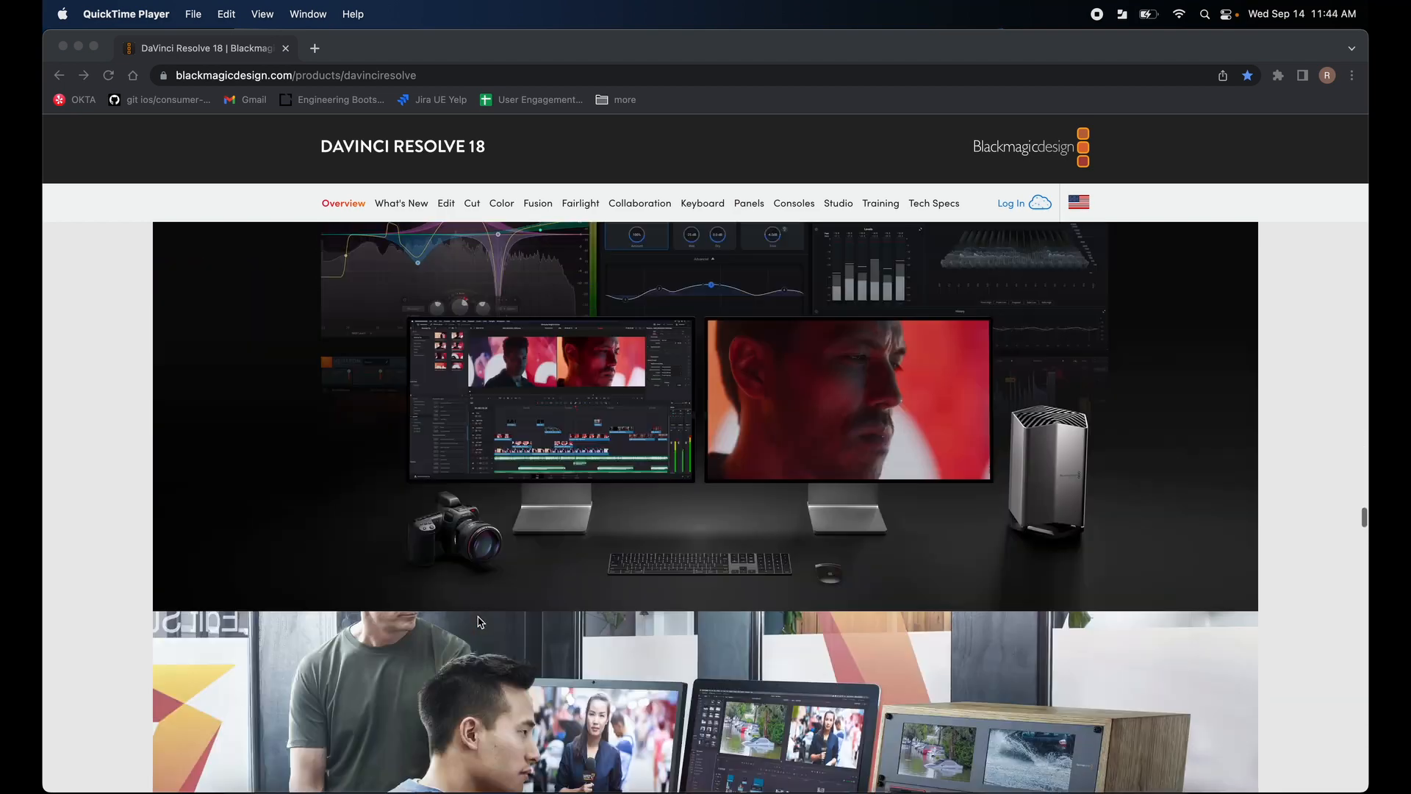
{"action": "scroll", "coordinate": [479, 622], "scroll_direction": "down", "scroll_amount": 20}
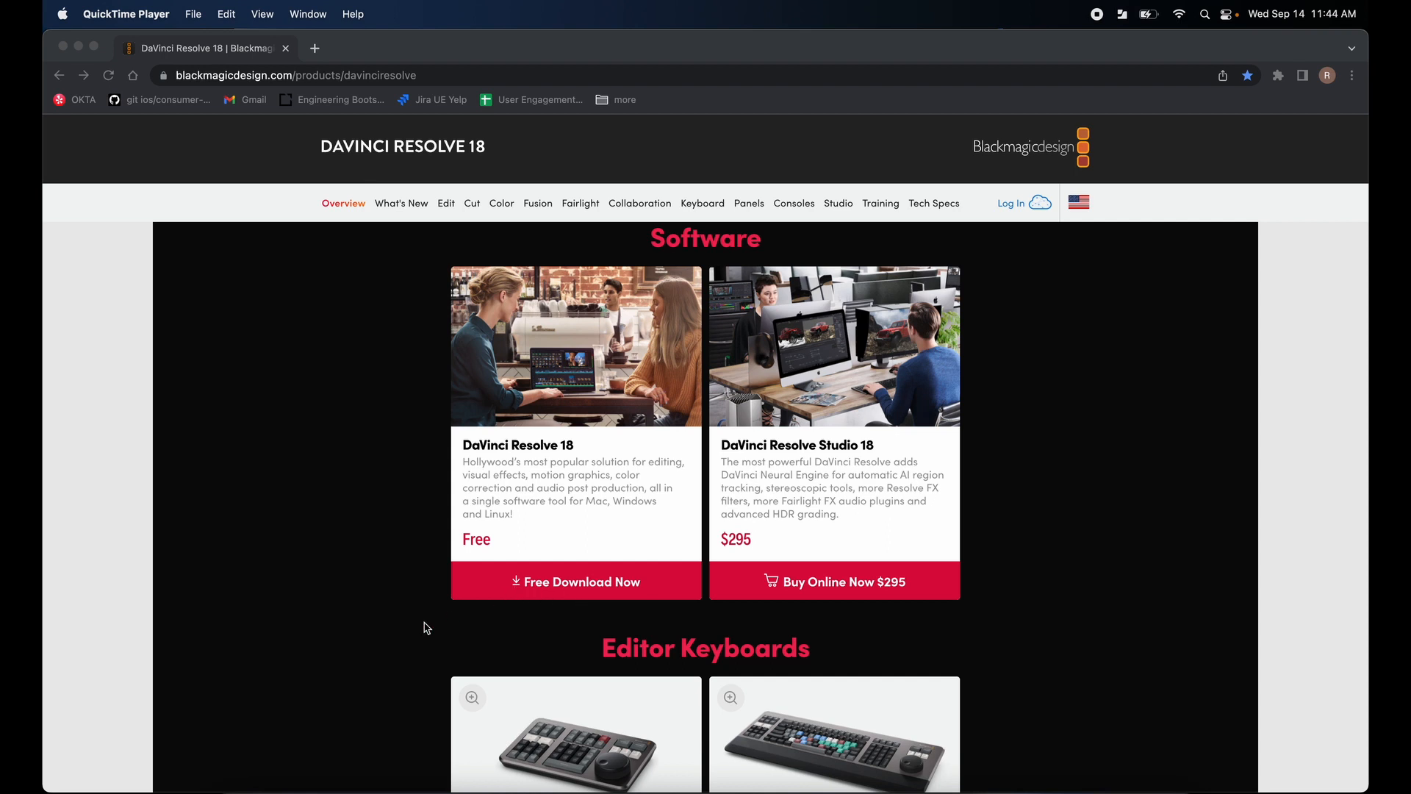
{"action": "left_click", "coordinate": [367, 627]}
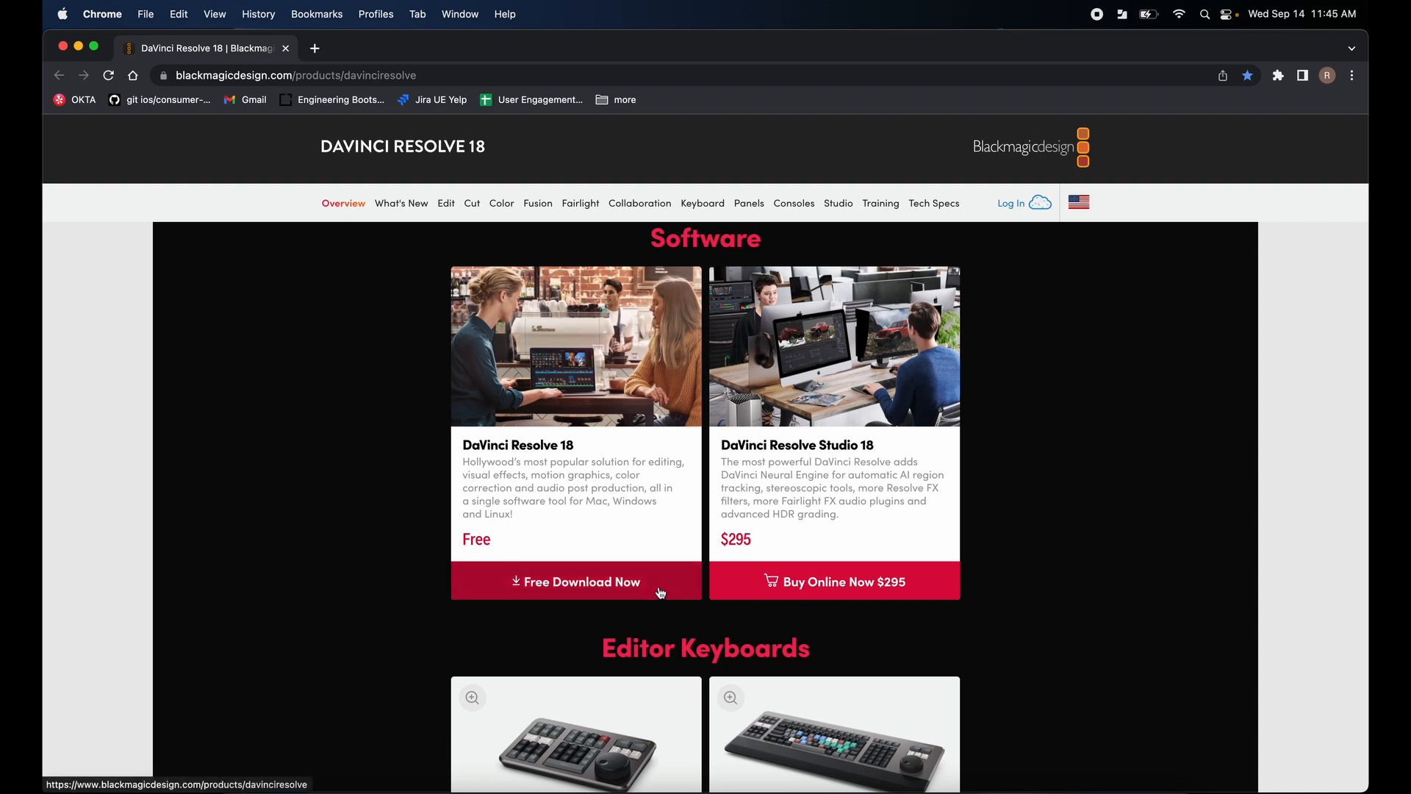
{"action": "left_click", "coordinate": [557, 588]}
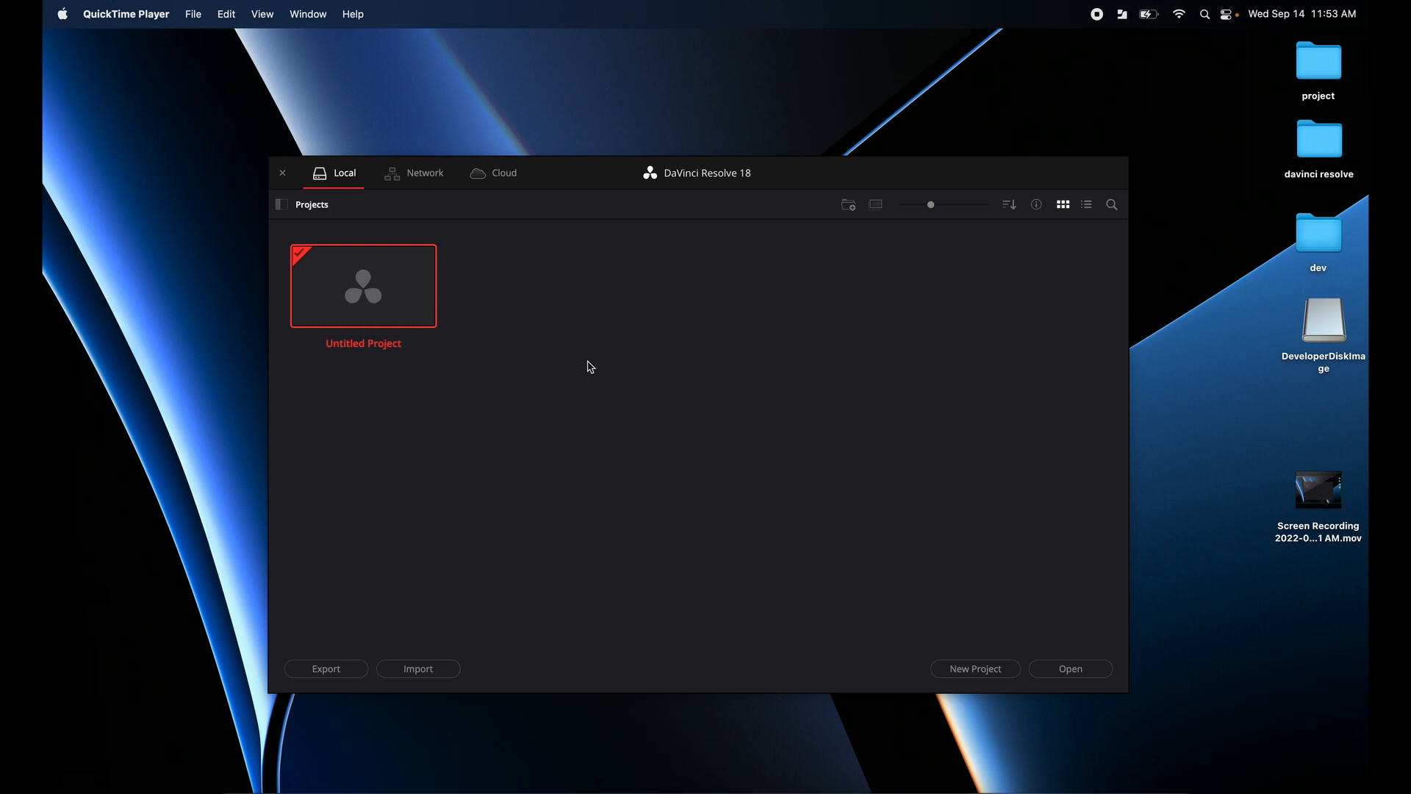
Look through the Network and Cloud project libraries and return to the Local projects.
{"action": "left_click", "coordinate": [977, 671]}
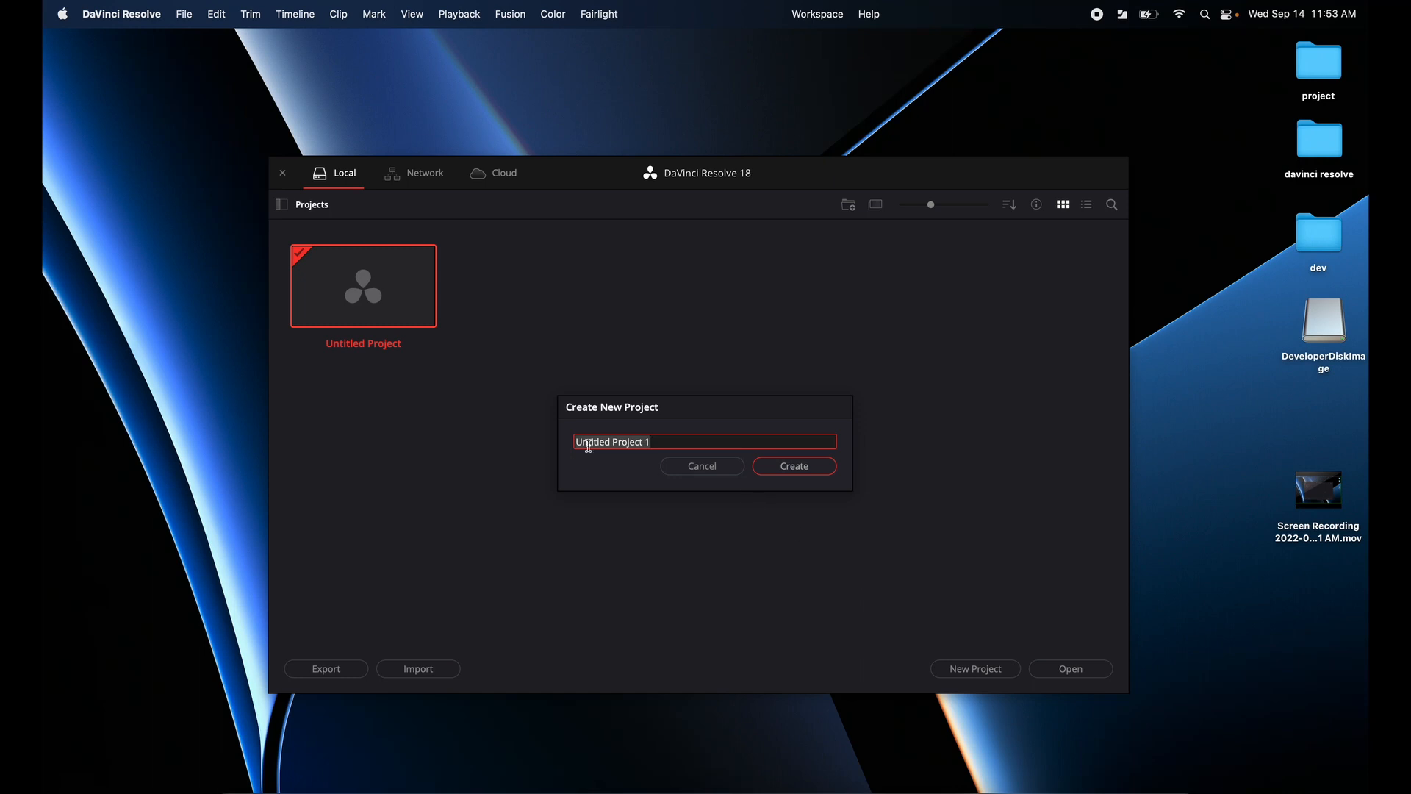
{"action": "left_click", "coordinate": [686, 468]}
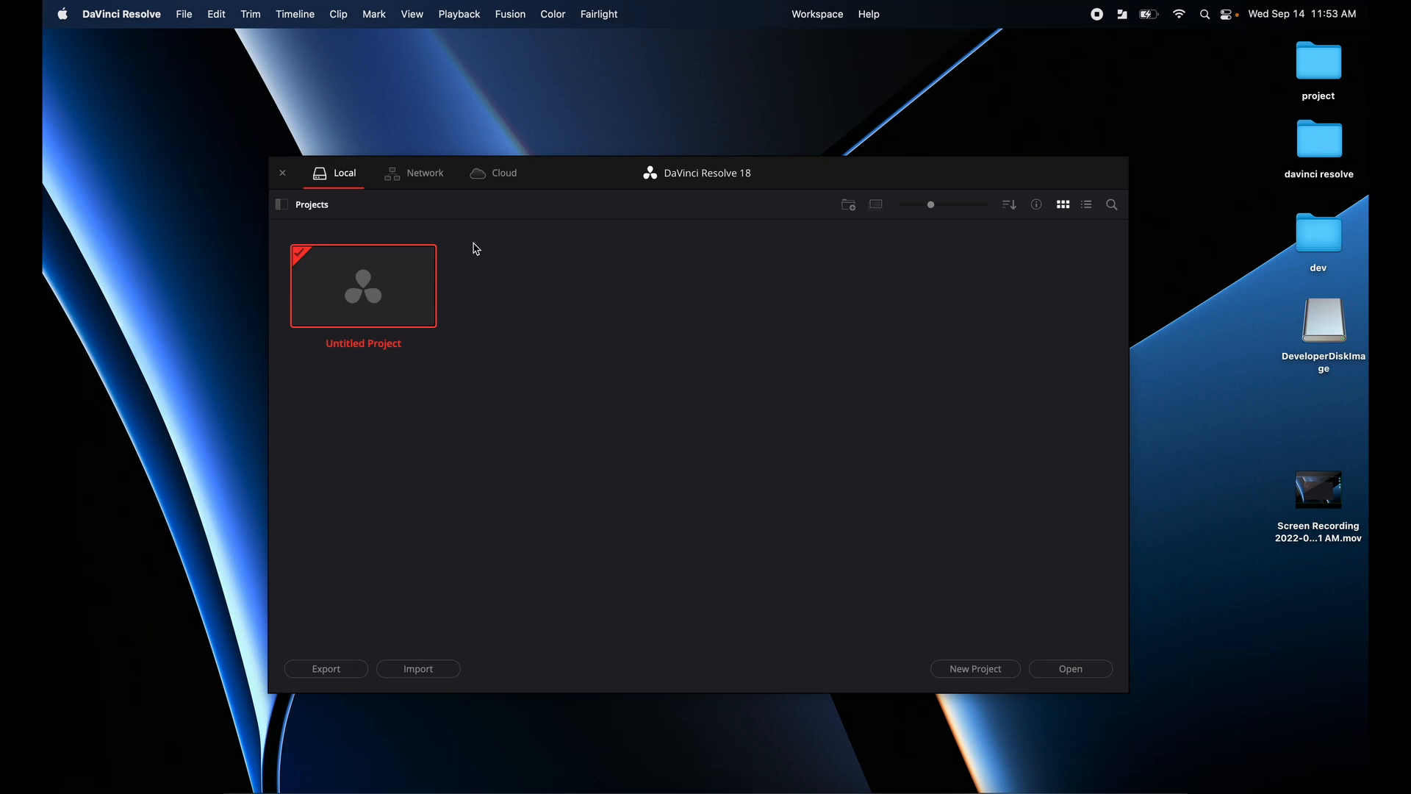
{"action": "left_click", "coordinate": [434, 183]}
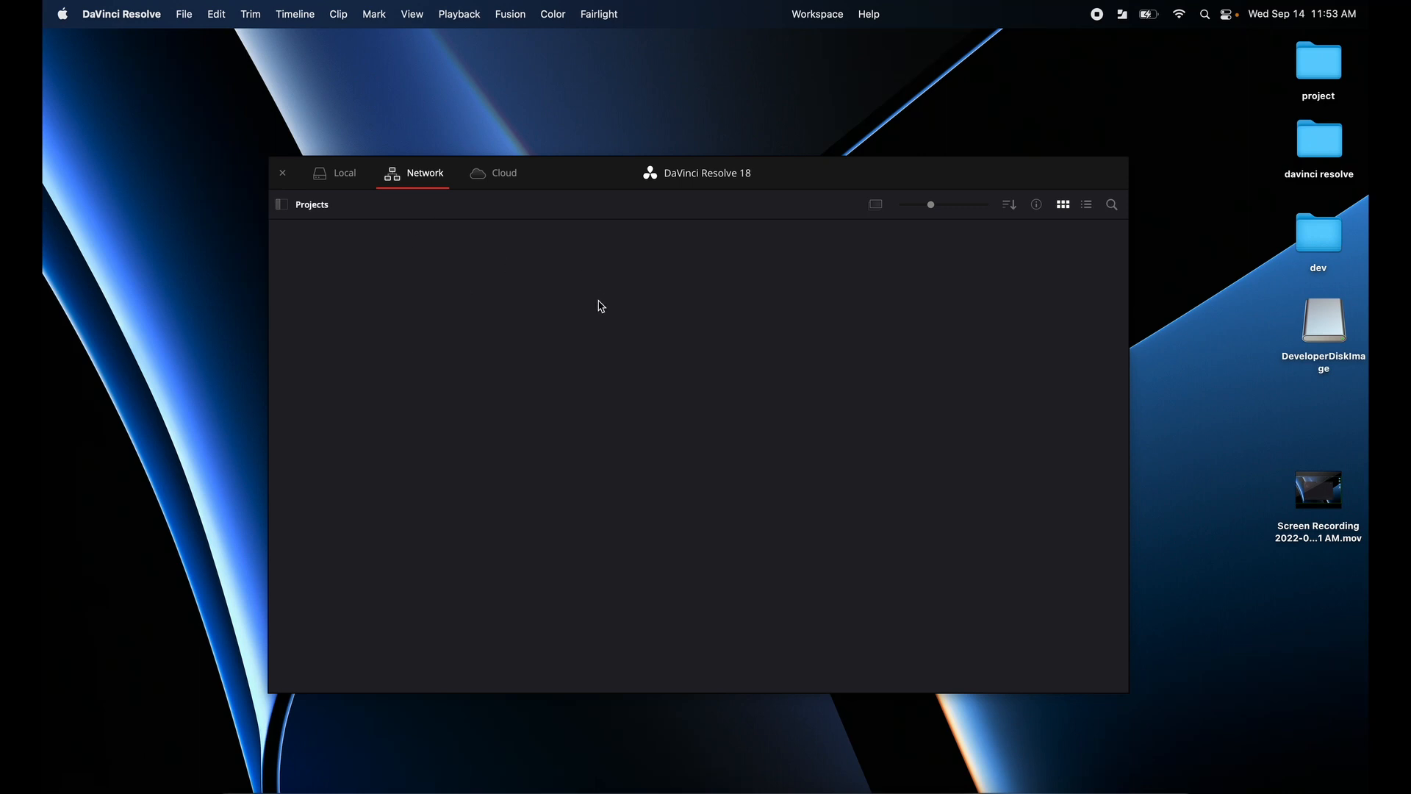
{"action": "left_click", "coordinate": [492, 180]}
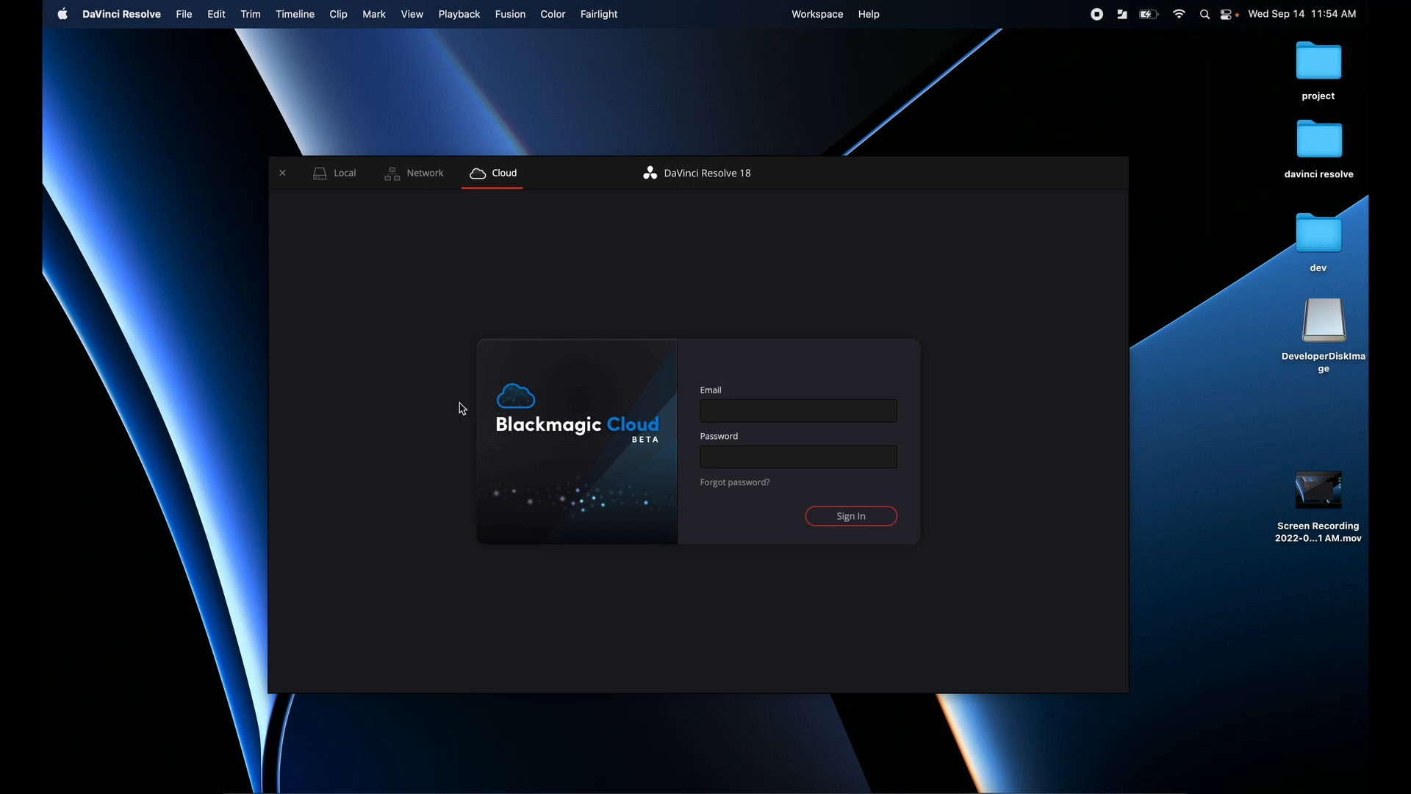
{"action": "left_click", "coordinate": [324, 176]}
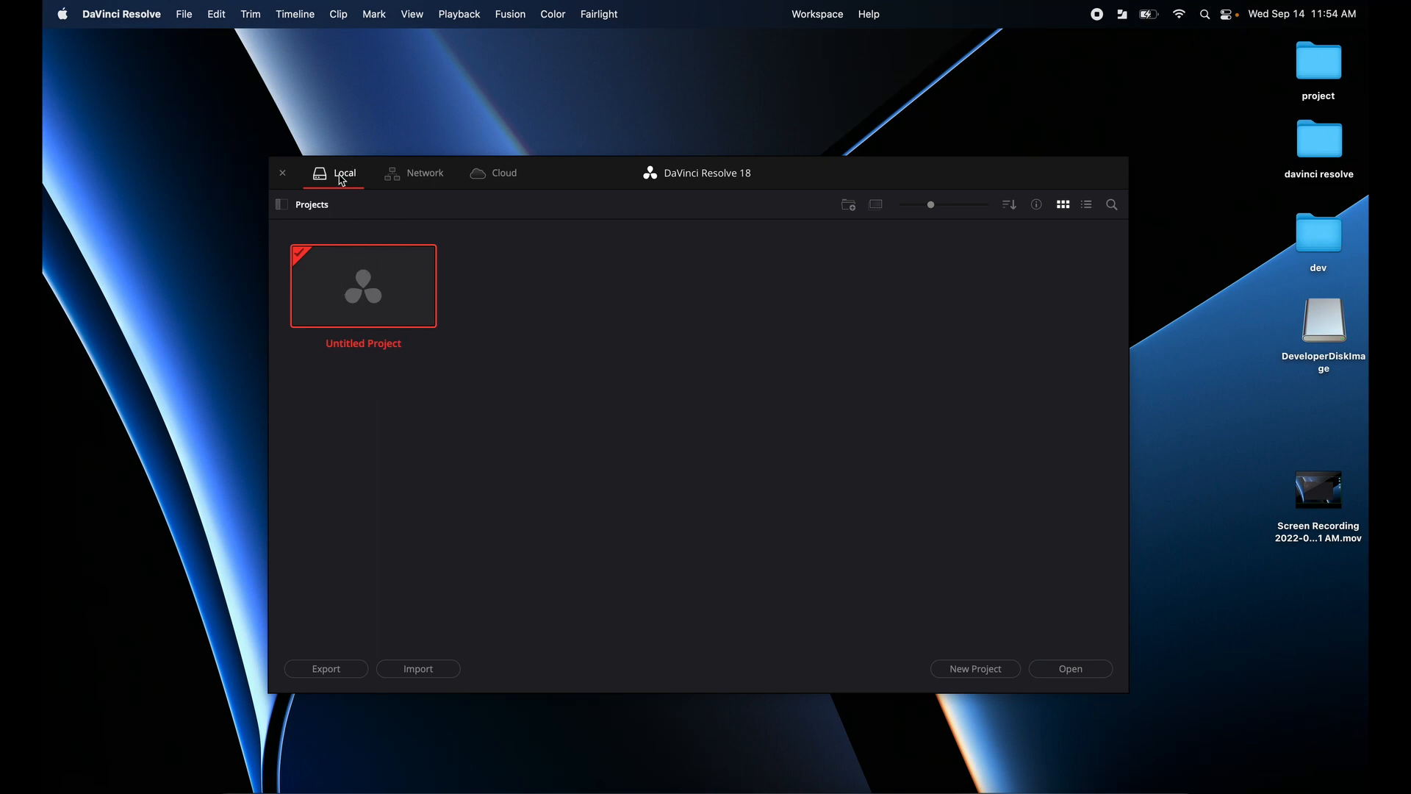
Create a new local project named MyTravelVlog.
{"action": "left_click", "coordinate": [976, 670]}
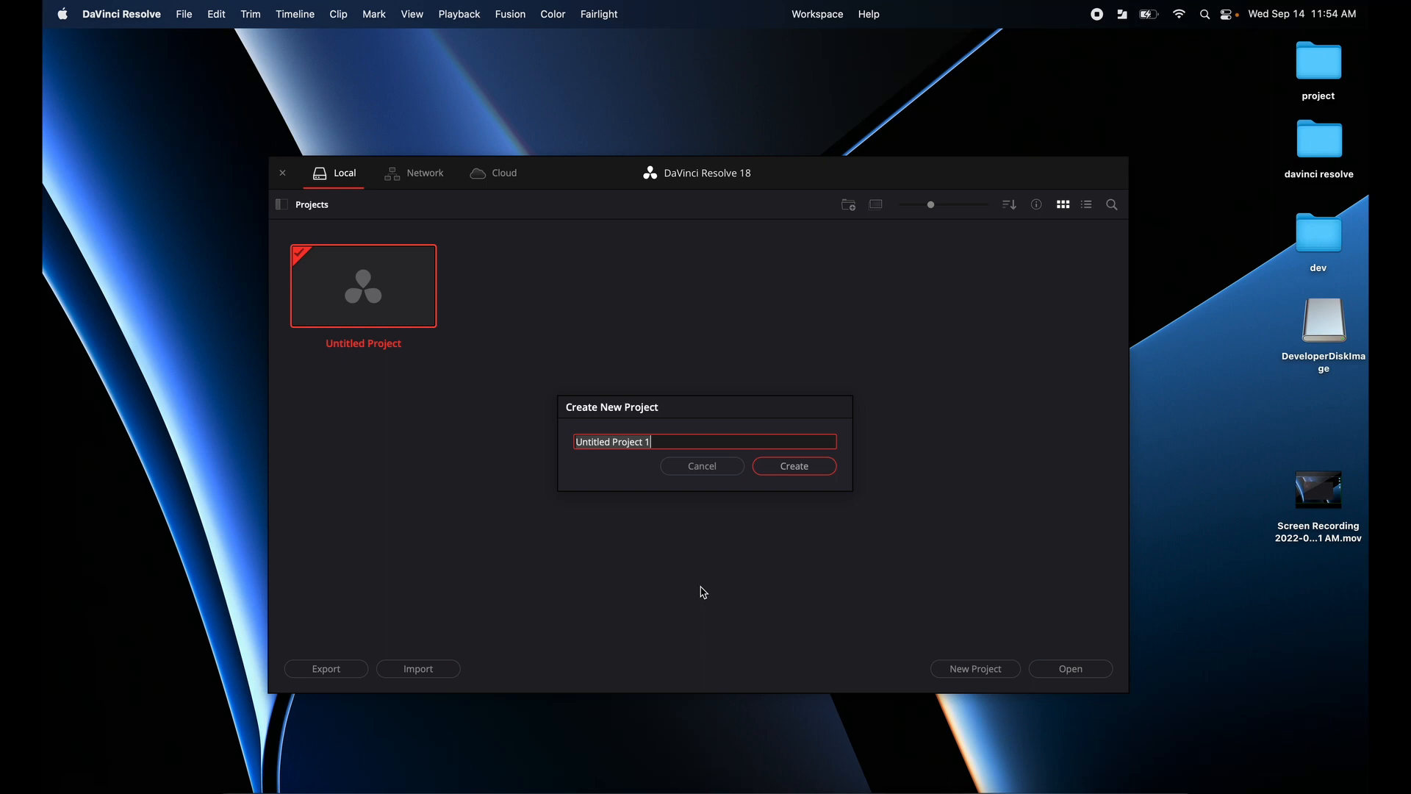
{"action": "type", "text": "MyTr"}
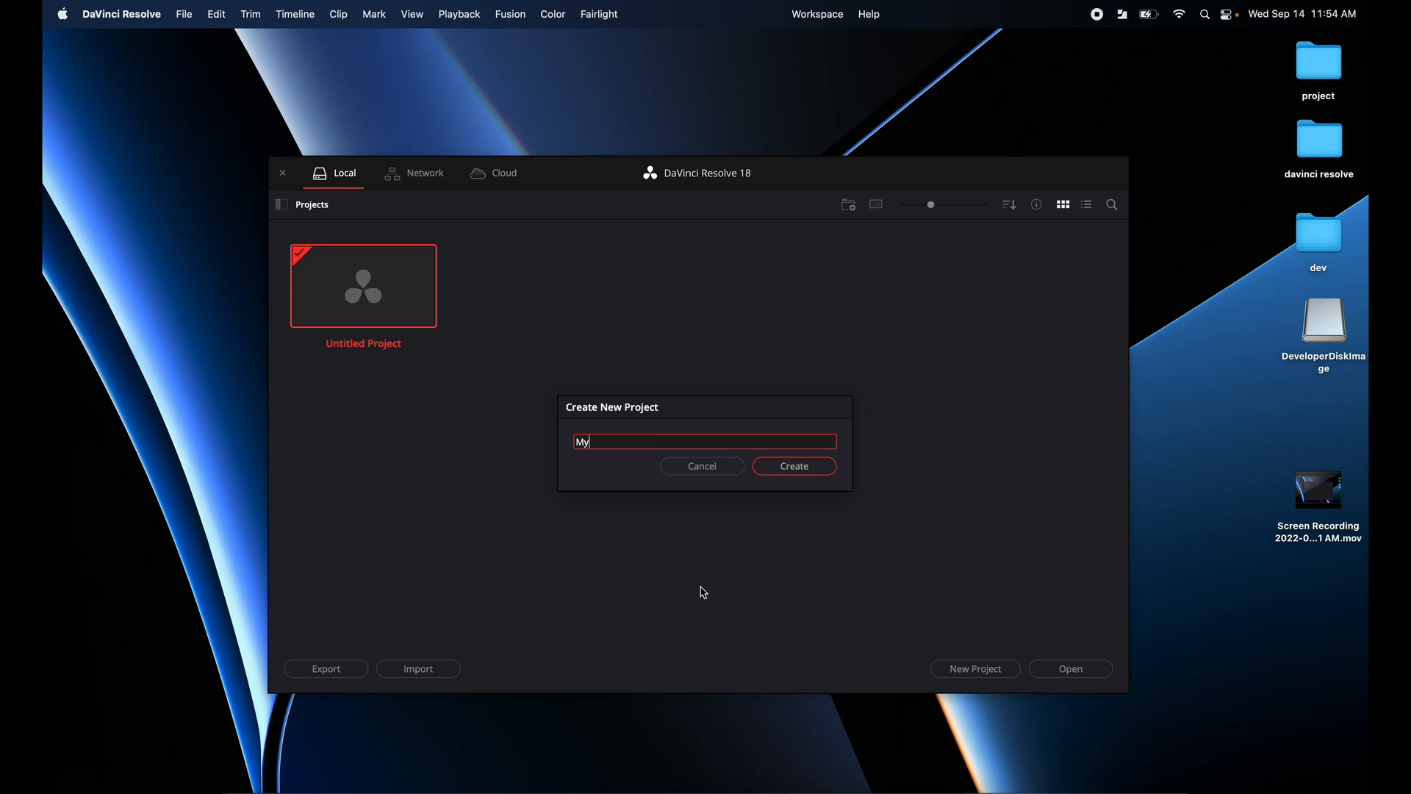
{"action": "type", "text": "avelBlog"}
{"action": "key", "text": "BackSpace"}
{"action": "key", "text": "BackSpace"}
{"action": "key", "text": "BackSpace"}
{"action": "key", "text": "BackSpace"}
{"action": "type", "text": "Vlog"}
{"action": "left_click", "coordinate": [778, 470]}
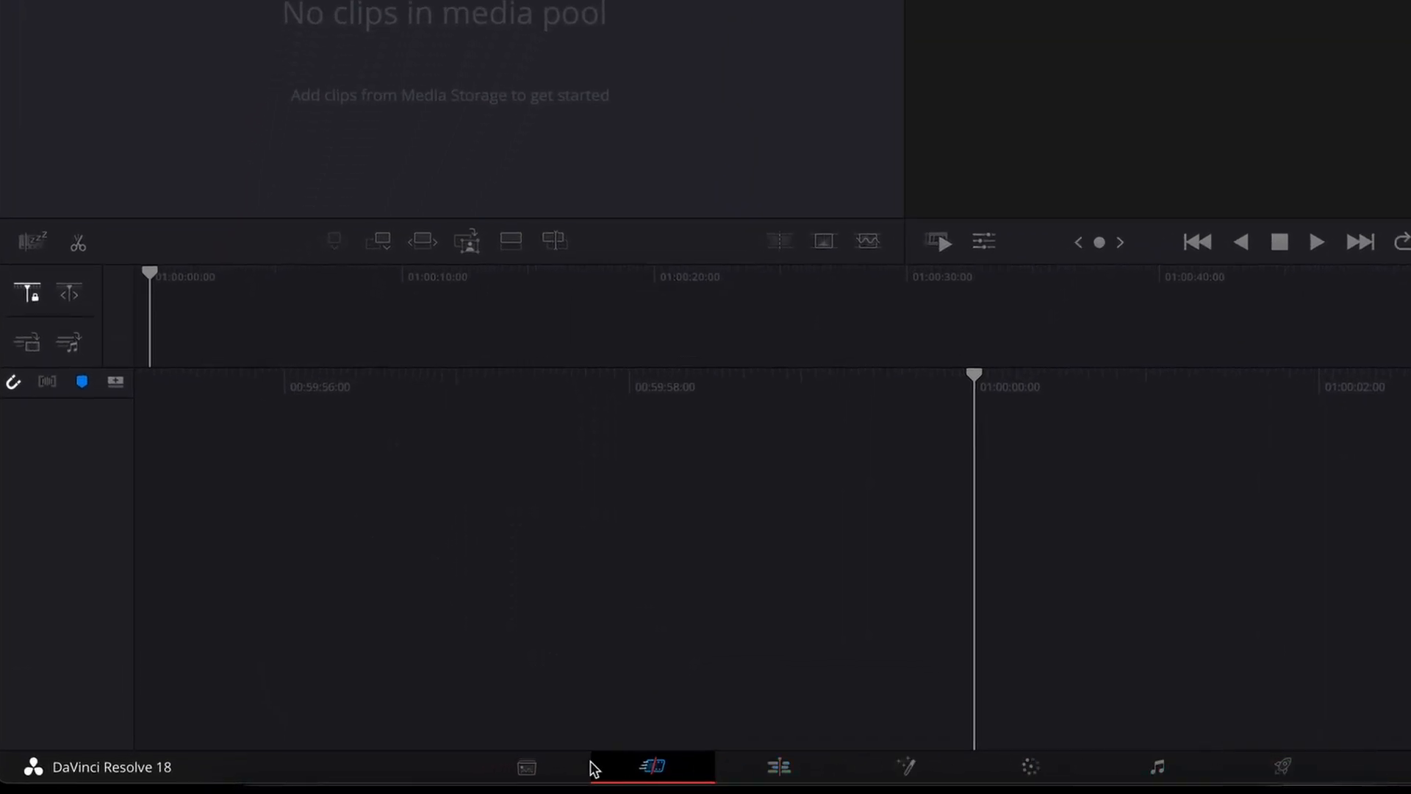
Look through the Media, Cut, Edit, Fusion, Color, Fairlight and Deliver pages in order.
{"action": "left_click", "coordinate": [541, 767]}
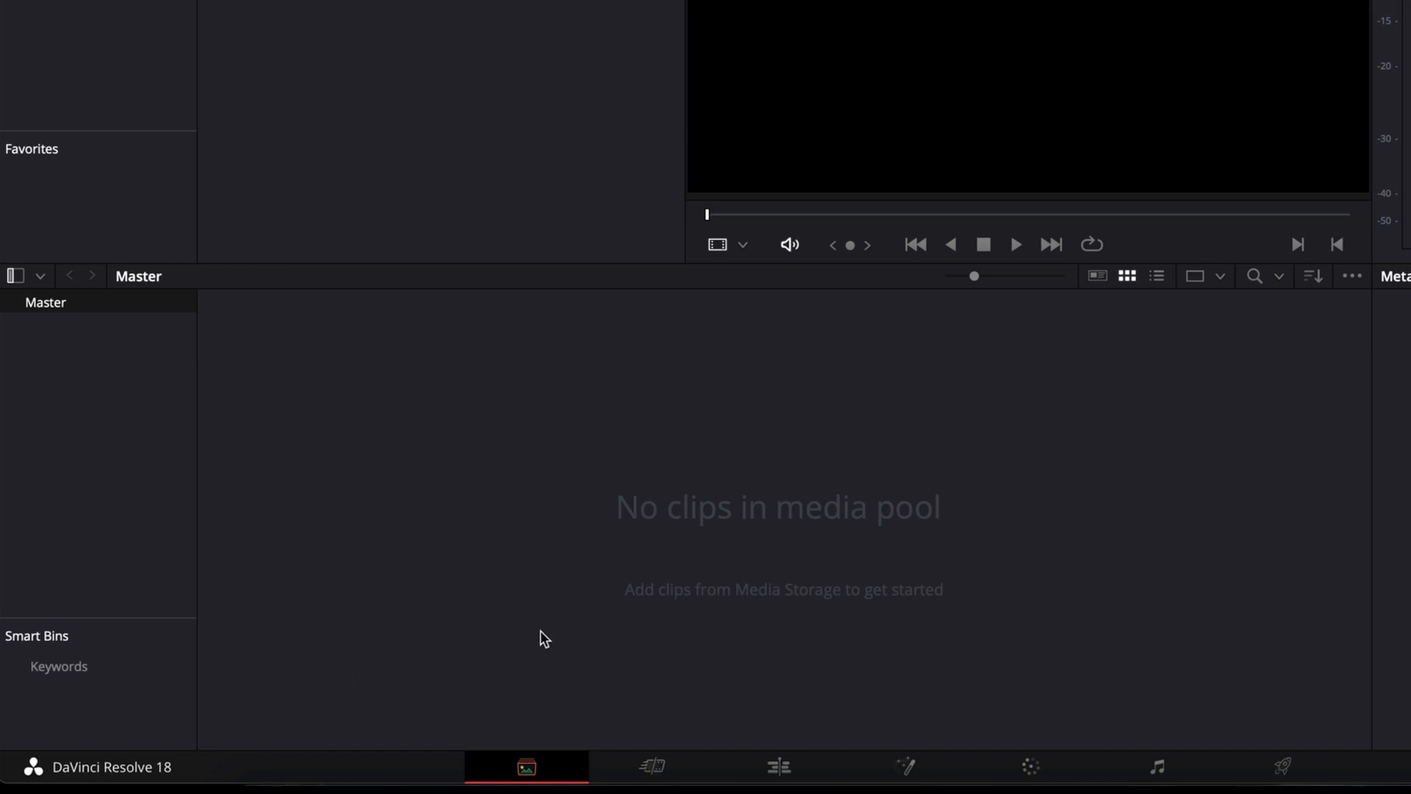
{"action": "left_click", "coordinate": [644, 768]}
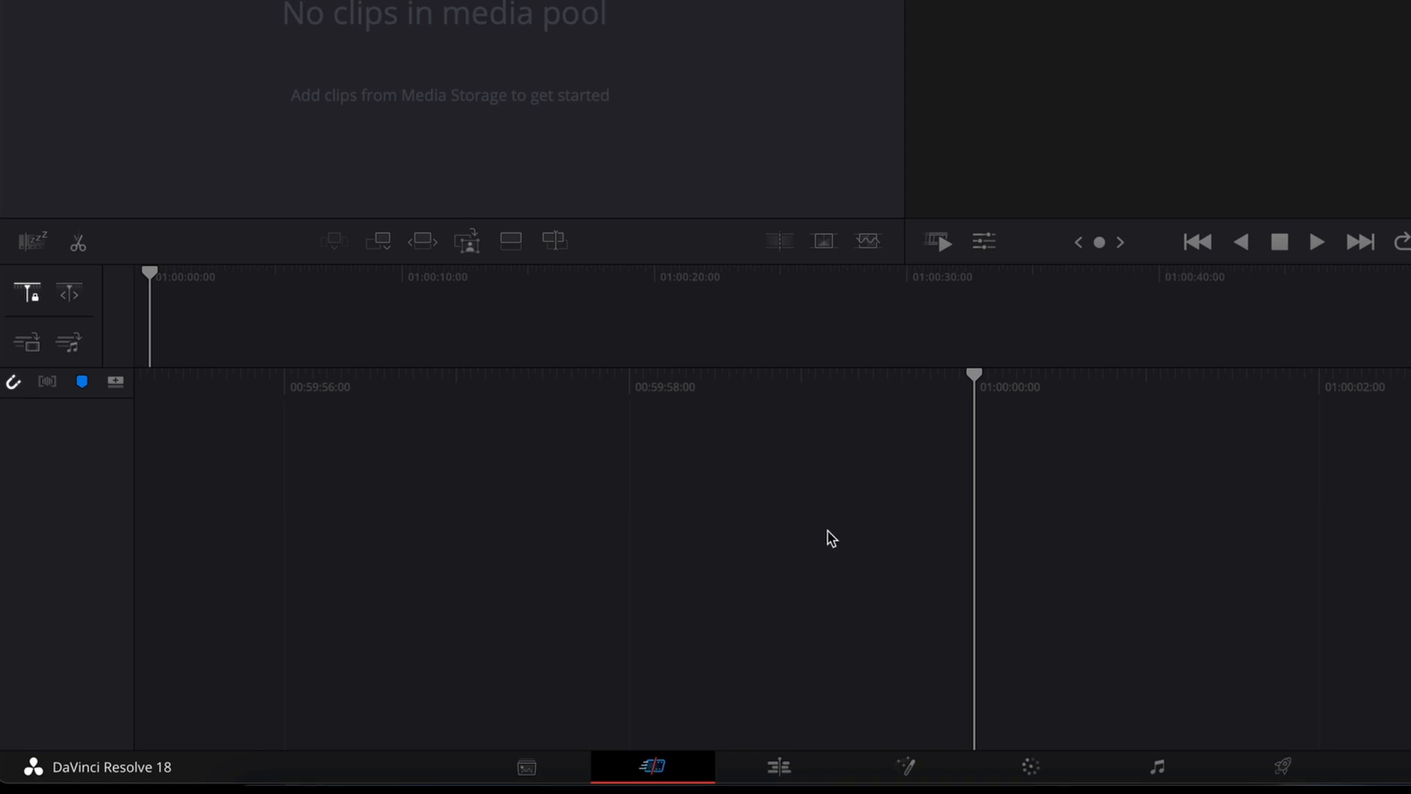
{"action": "left_click", "coordinate": [779, 766]}
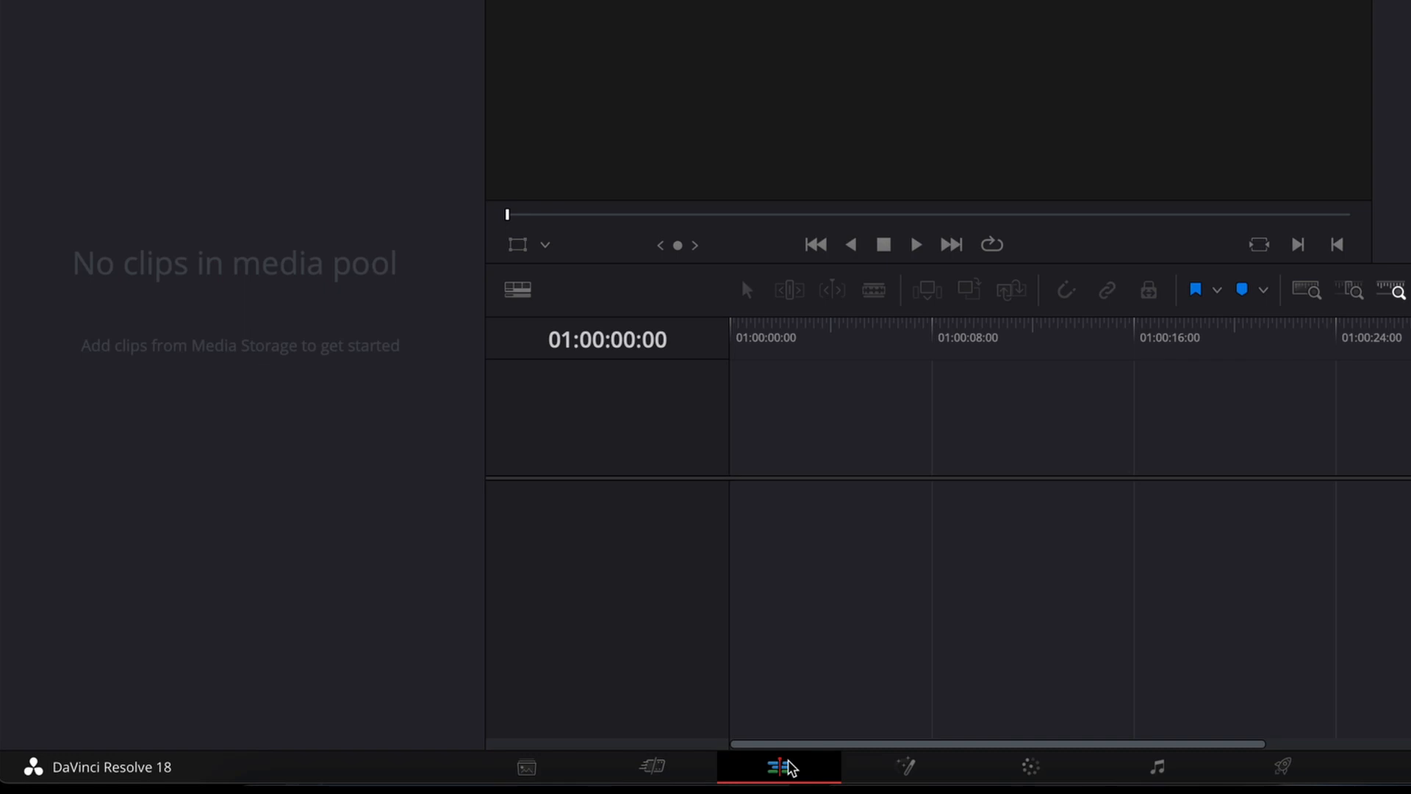
{"action": "left_click", "coordinate": [908, 767]}
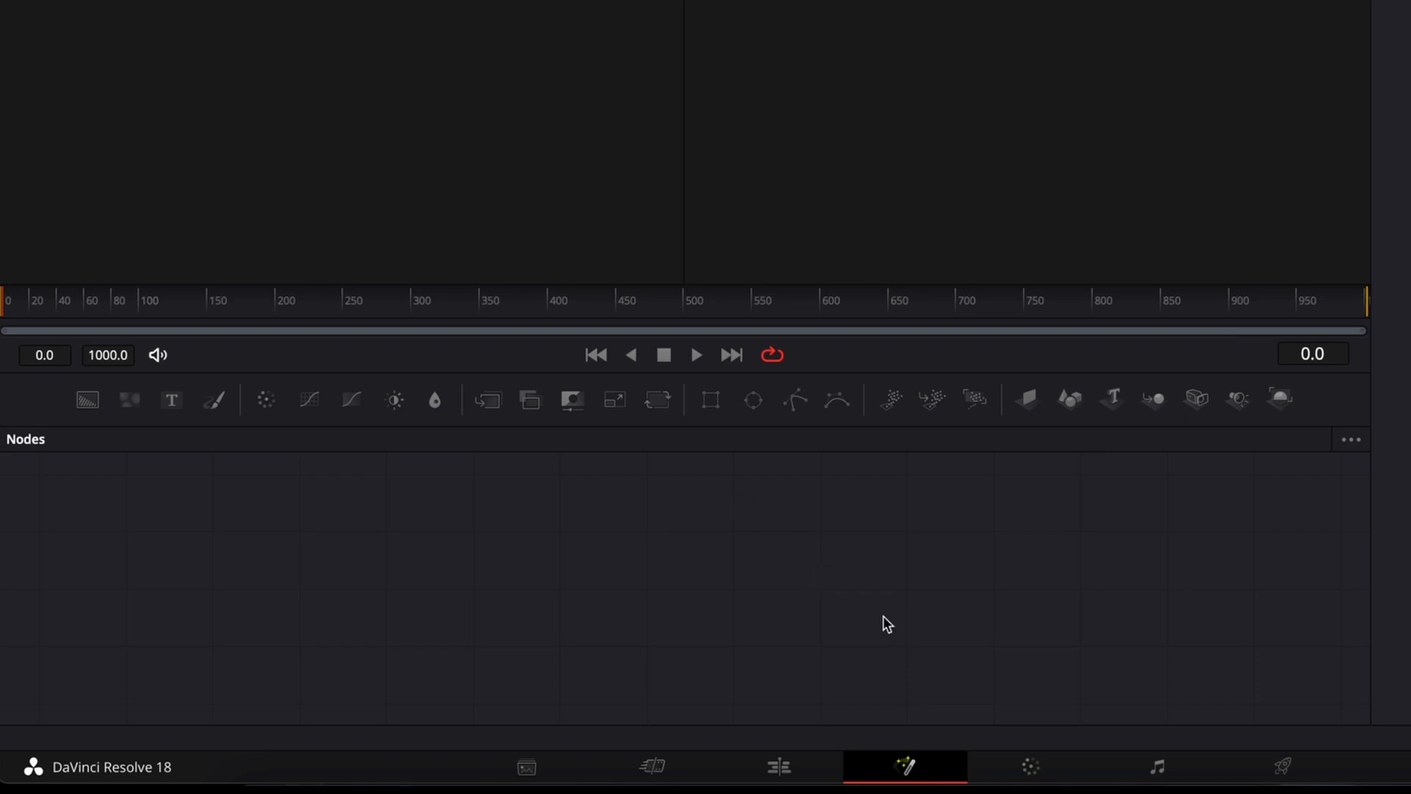
{"action": "left_click", "coordinate": [1031, 767]}
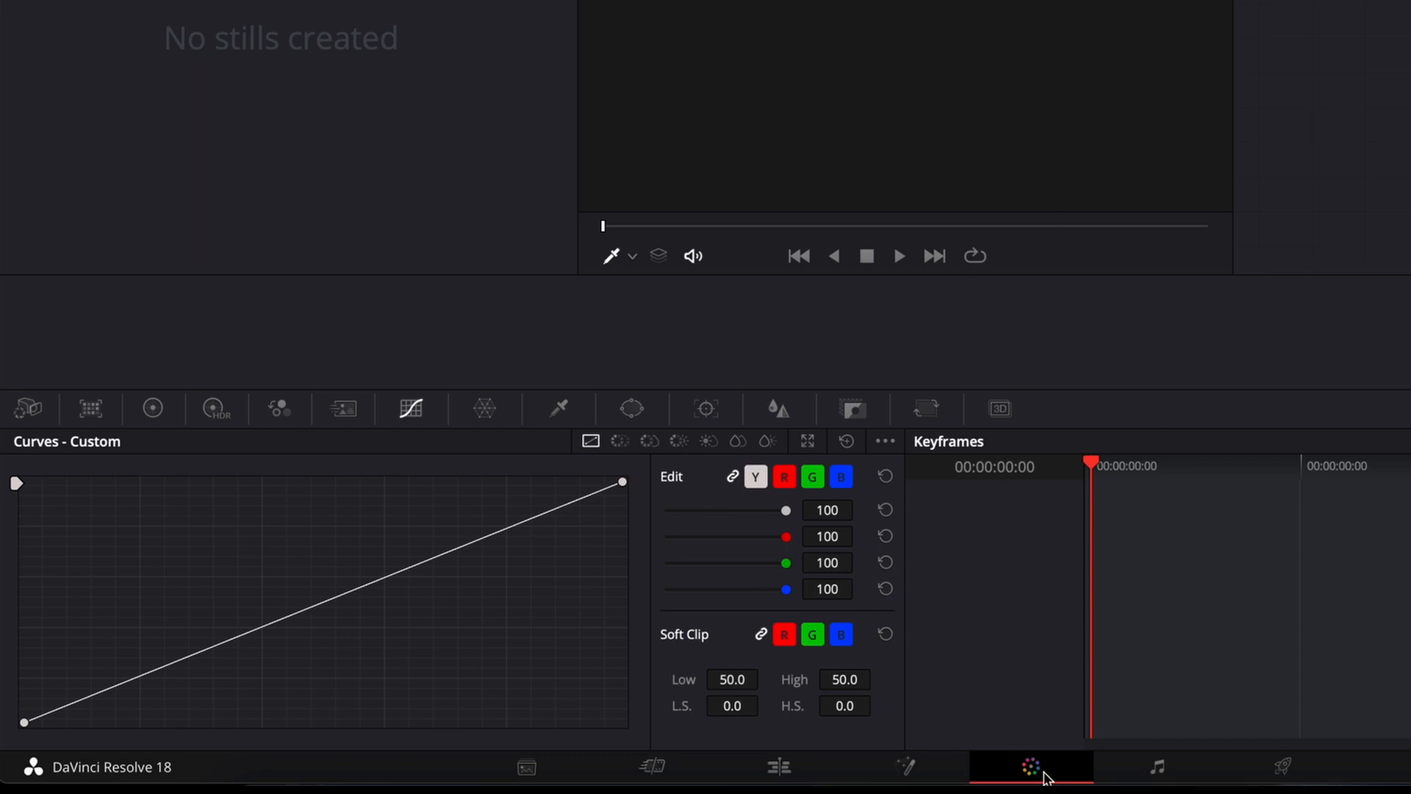
{"action": "left_click", "coordinate": [1154, 772]}
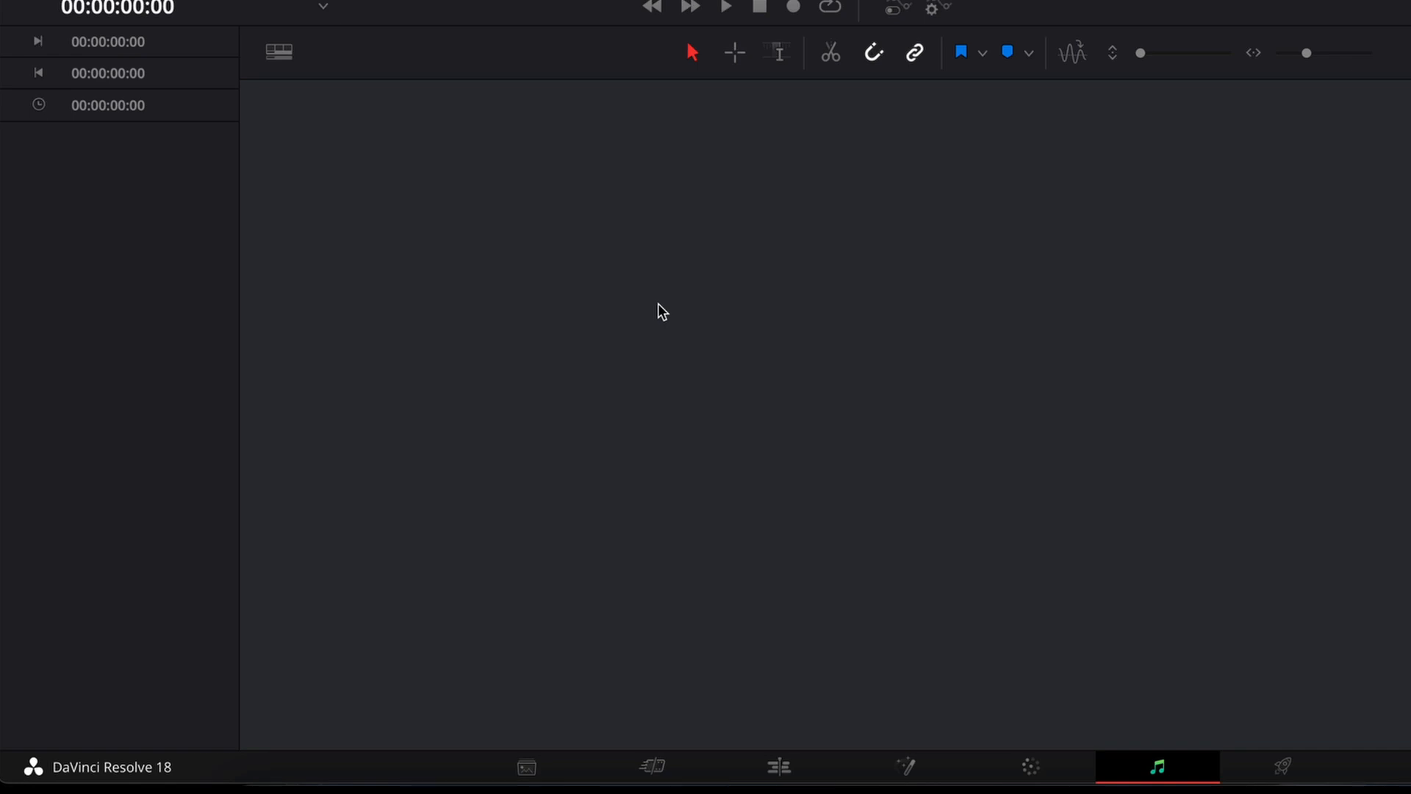
{"action": "left_click", "coordinate": [1267, 771]}
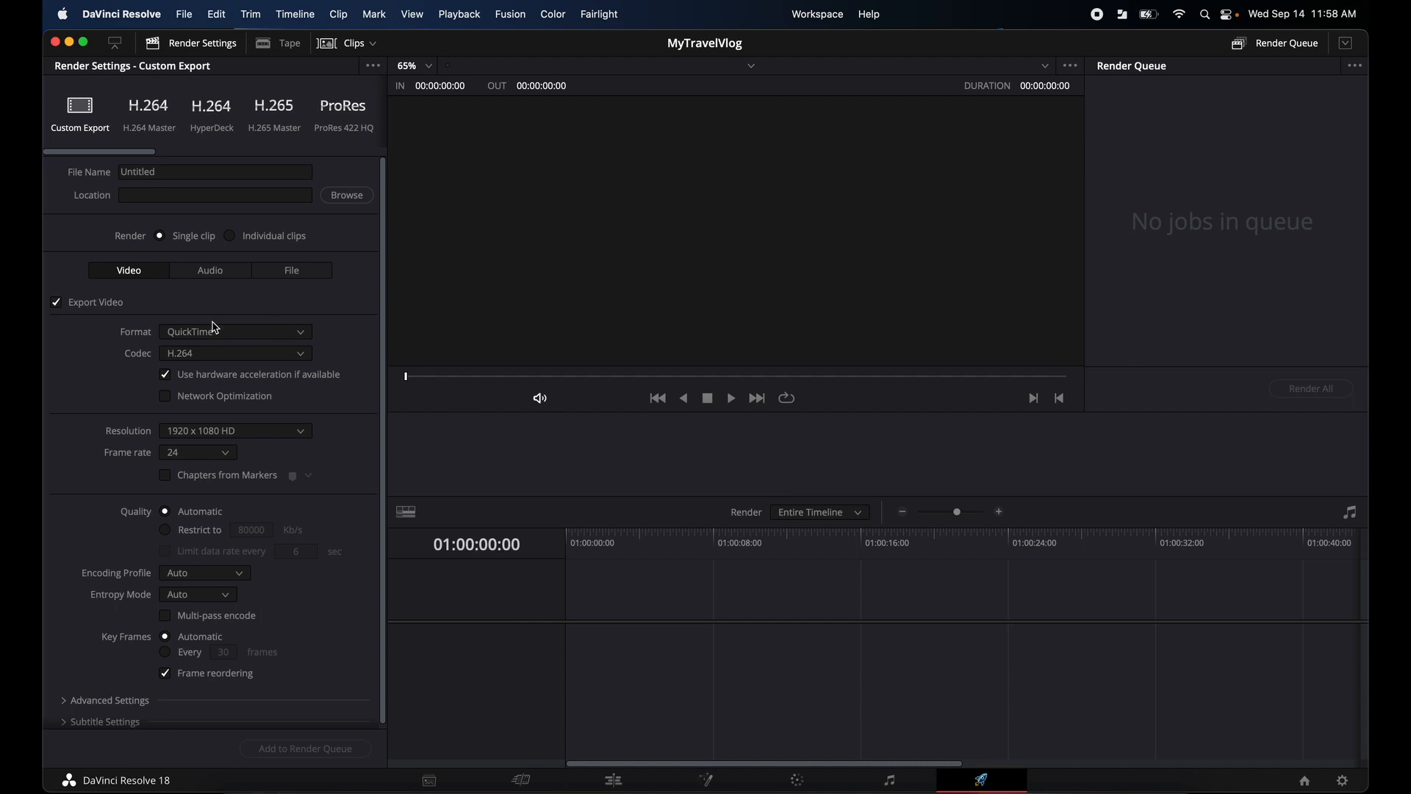
Examine the Custom Export render settings, including the file name, save location, format, resolution and quality options.
{"action": "left_click", "coordinate": [151, 129]}
{"action": "left_click", "coordinate": [80, 117]}
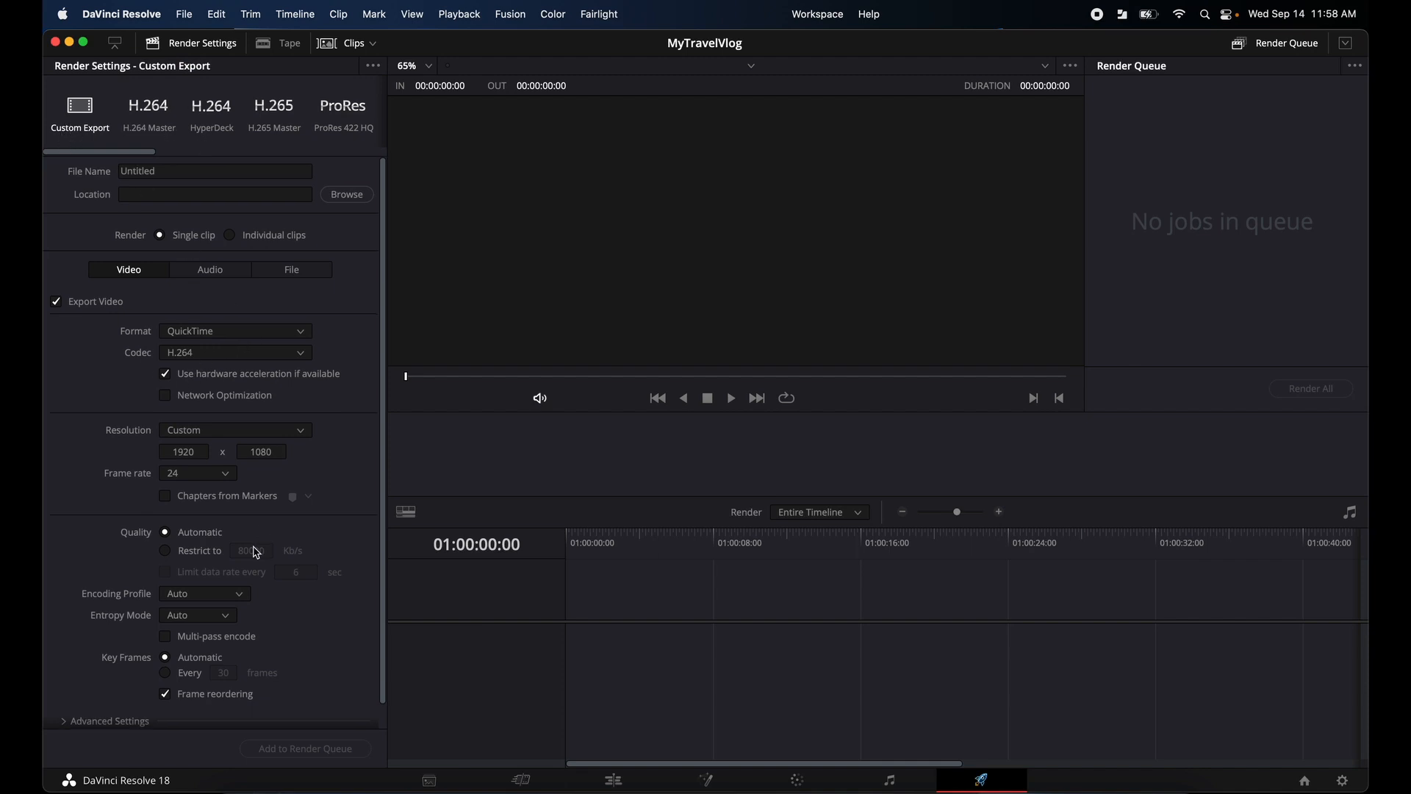
{"action": "scroll", "coordinate": [256, 552], "scroll_direction": "down", "scroll_amount": 2}
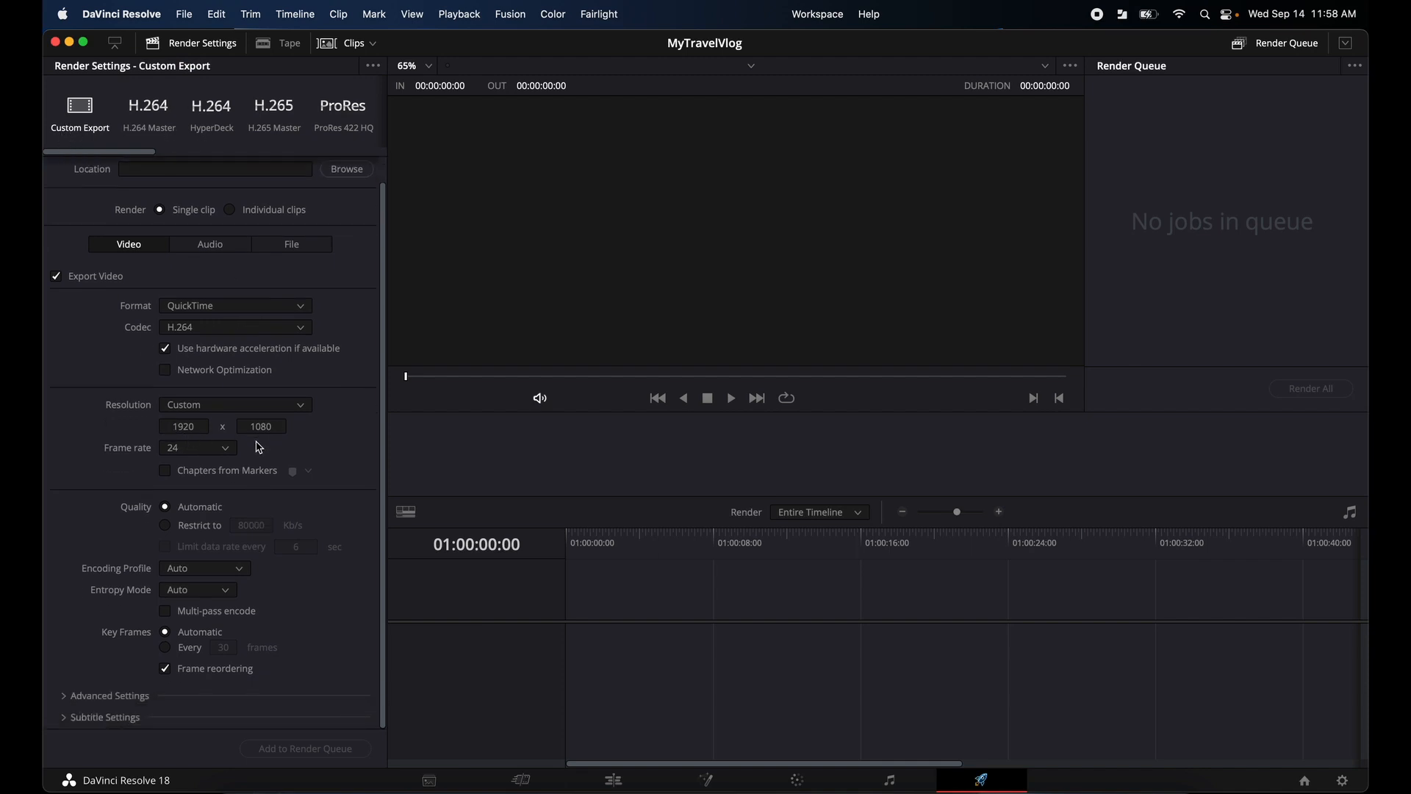
{"action": "scroll", "coordinate": [246, 366], "scroll_direction": "up", "scroll_amount": 2}
{"action": "left_click_drag", "start_coordinate": [131, 172], "coordinate": [211, 177]}
{"action": "left_click", "coordinate": [147, 195]}
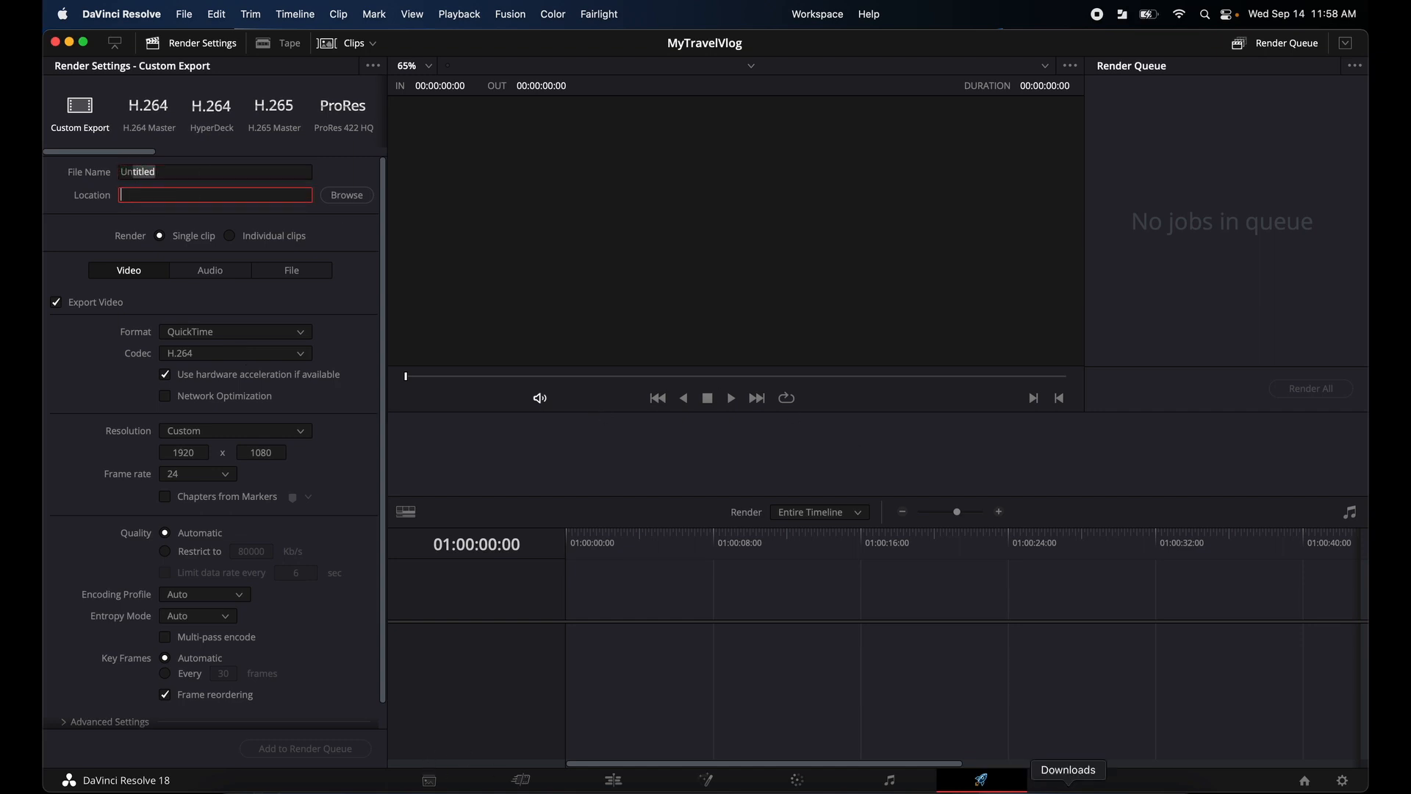
Return to the Edit page and toggle the Media Pool's visibility several times, leaving it shown.
{"action": "left_click", "coordinate": [617, 783]}
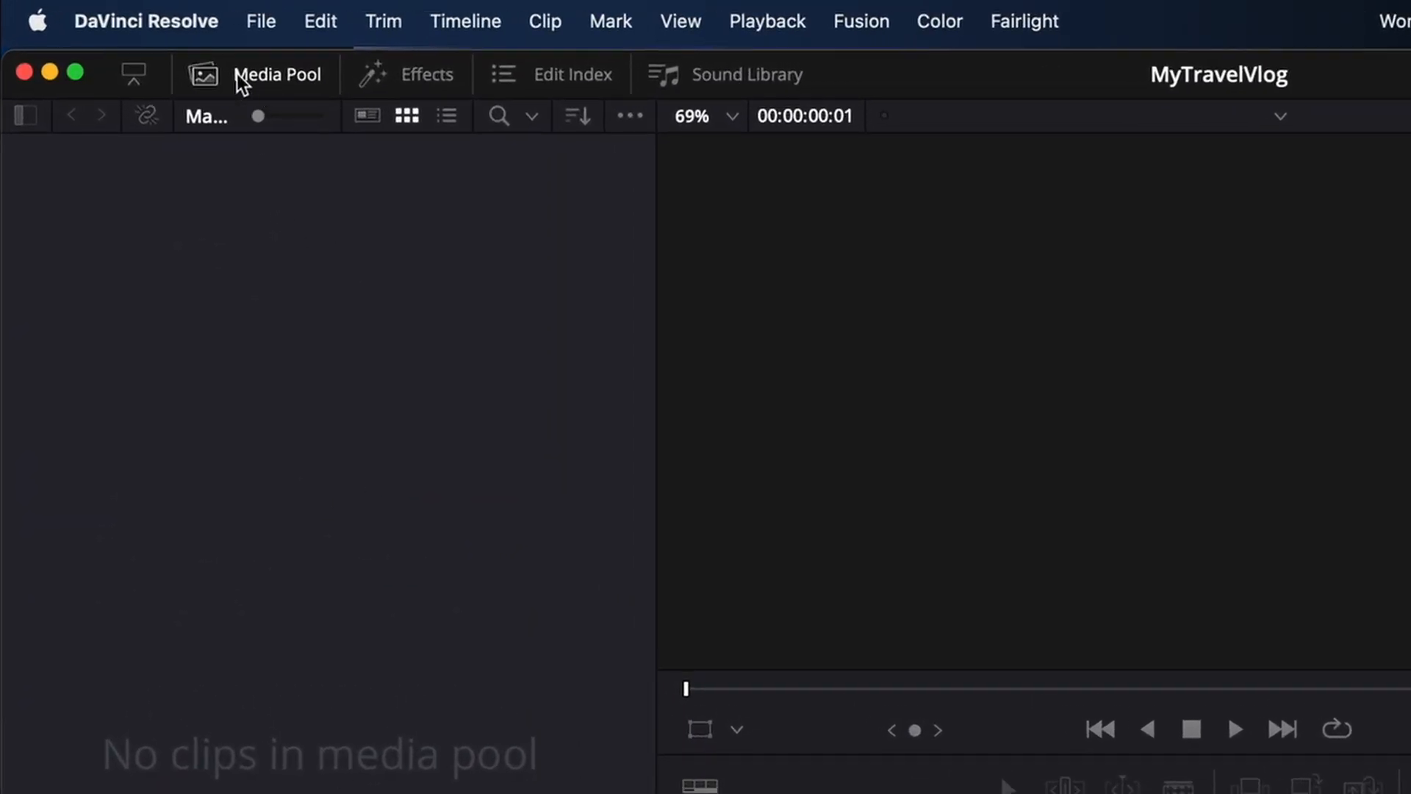
{"action": "left_click", "coordinate": [254, 77]}
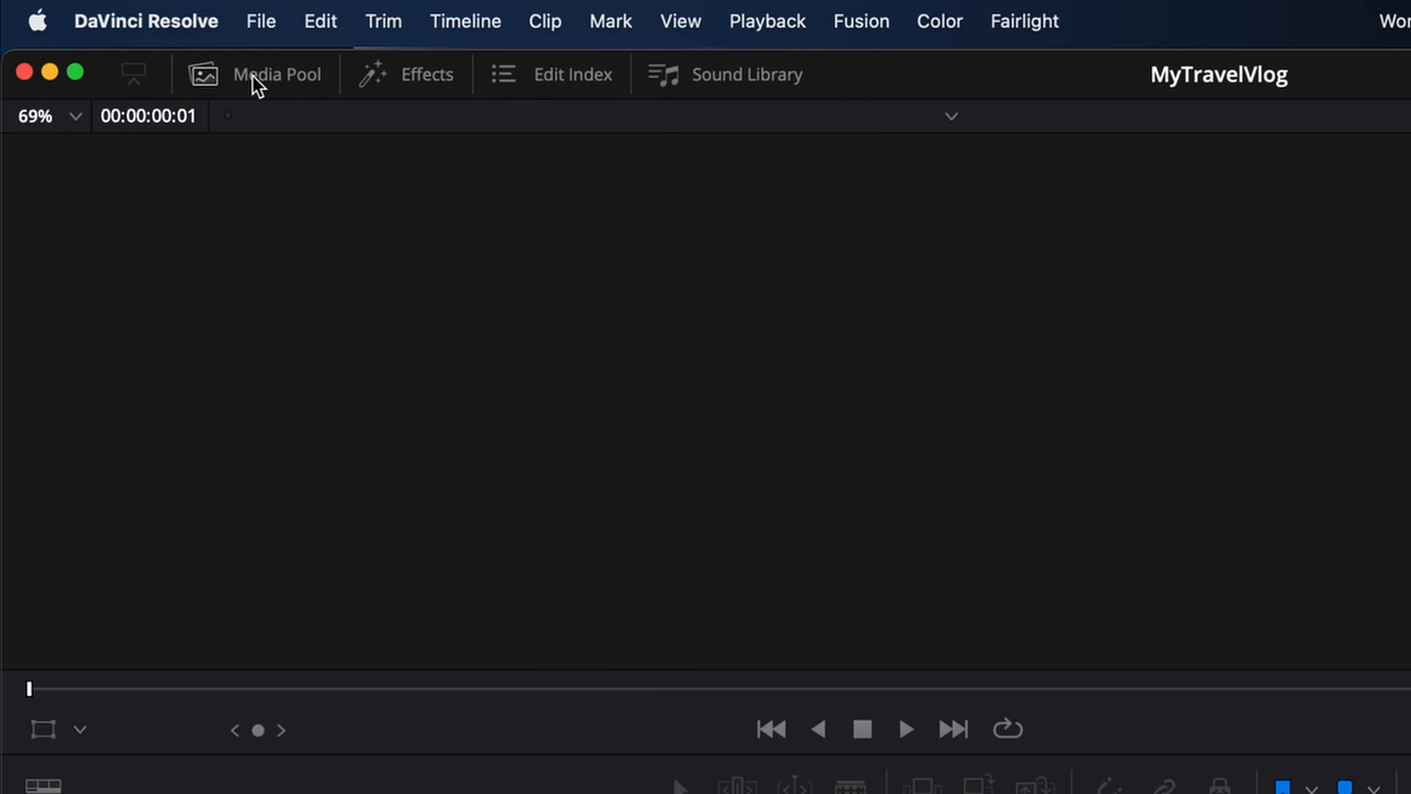
{"action": "left_click", "coordinate": [252, 76]}
{"action": "left_click", "coordinate": [253, 77]}
{"action": "left_click", "coordinate": [253, 77]}
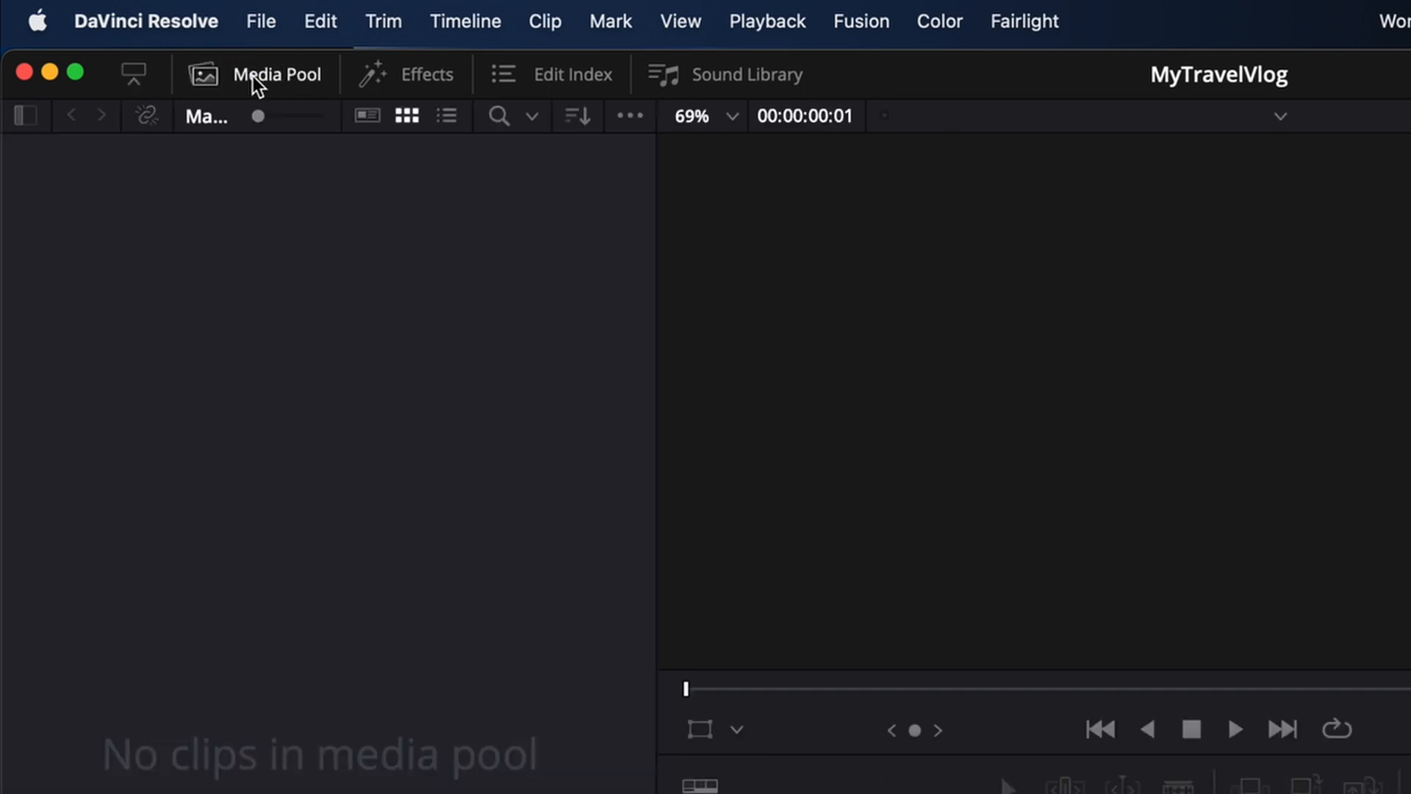
{"action": "left_click", "coordinate": [253, 76]}
{"action": "left_click", "coordinate": [253, 76]}
{"action": "left_click", "coordinate": [255, 78]}
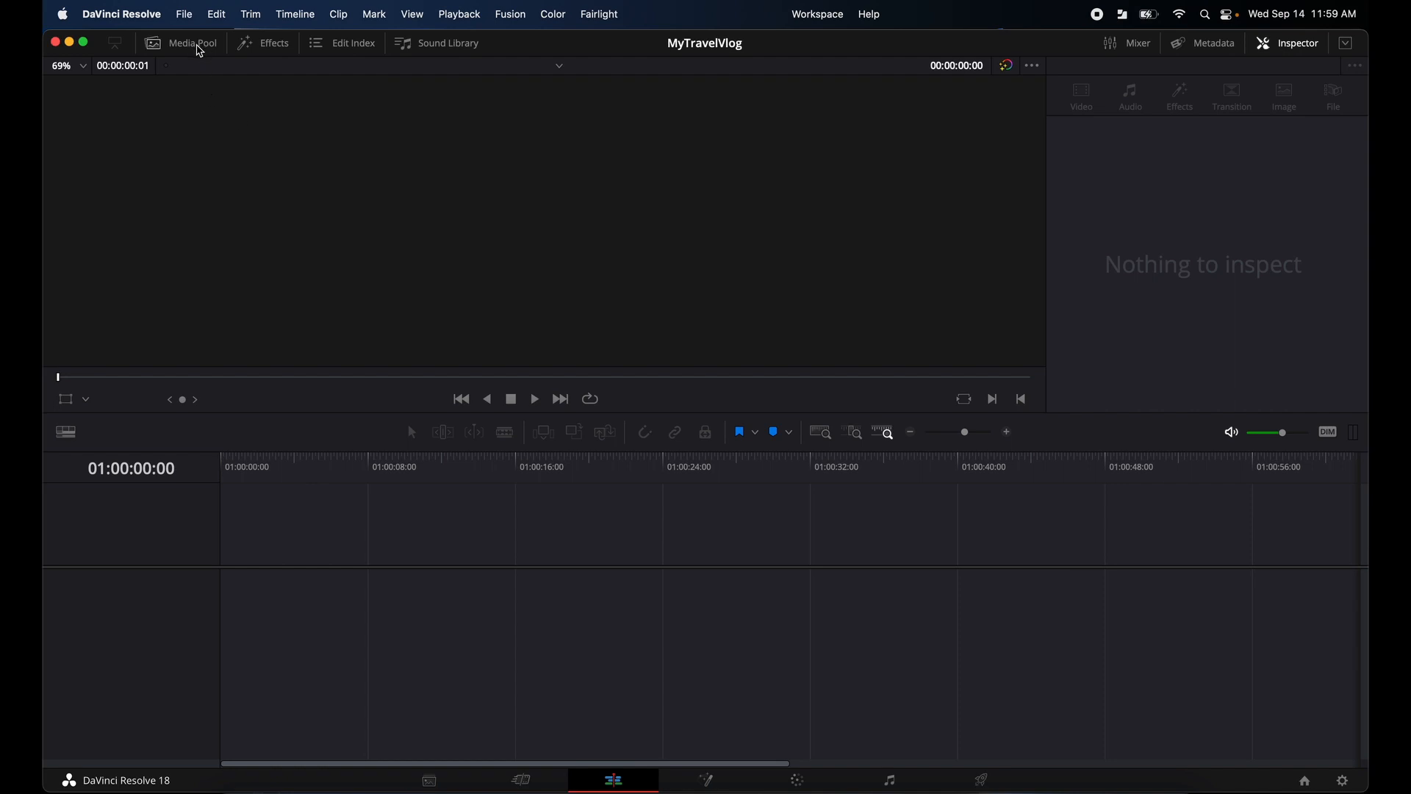
{"action": "left_click", "coordinate": [199, 48]}
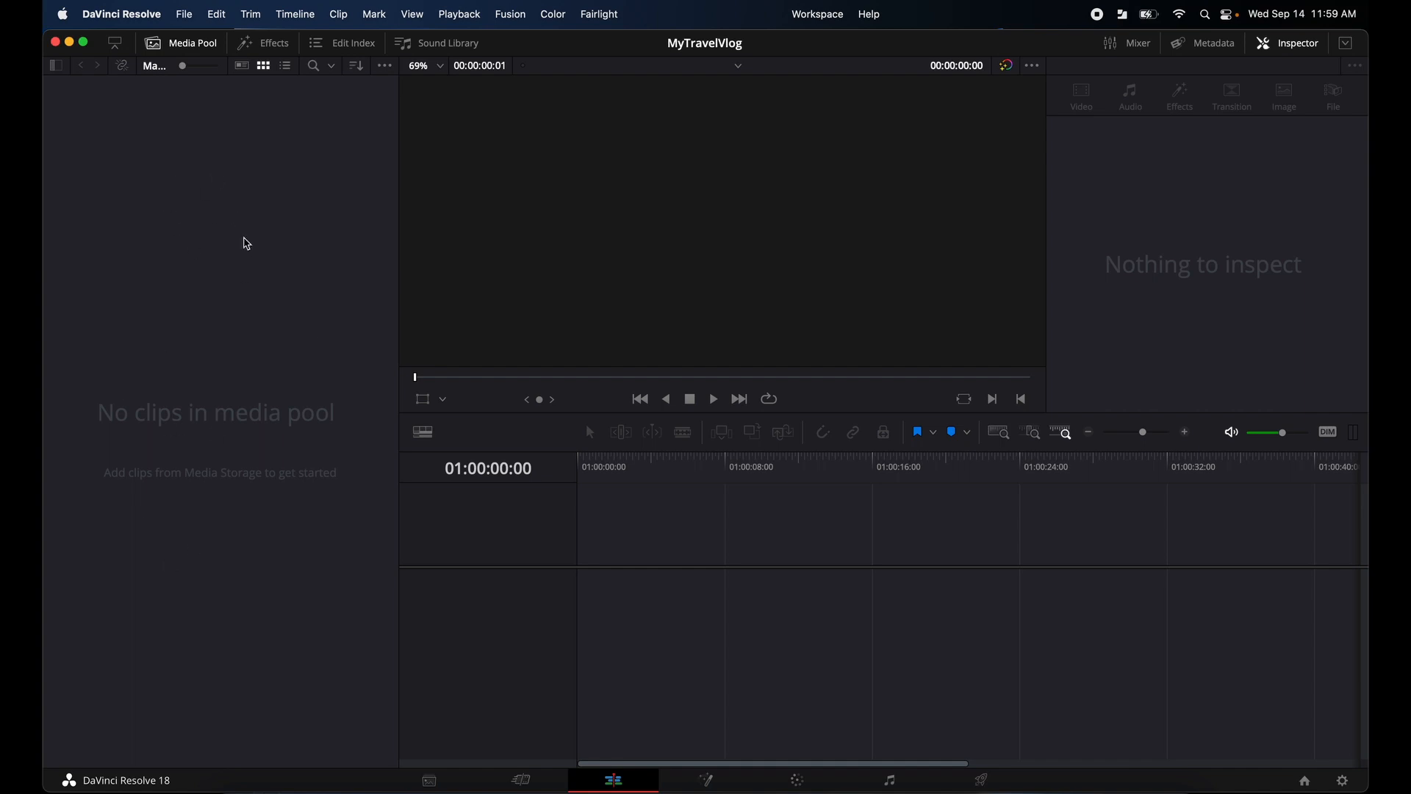
Switch the Media Pool between full and half height, leaving it at half height above a full-width timeline.
{"action": "left_click", "coordinate": [118, 46]}
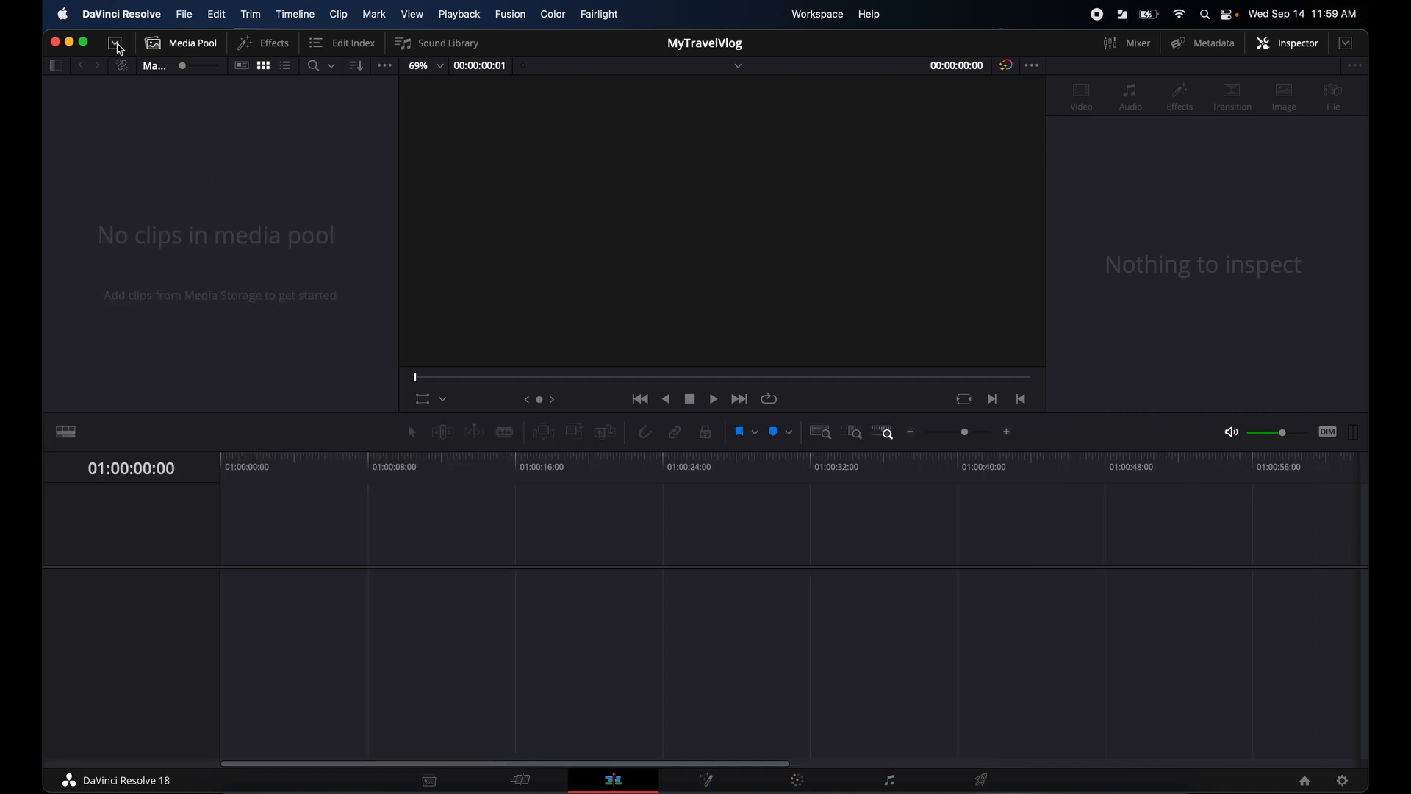
{"action": "left_click", "coordinate": [118, 46]}
{"action": "left_click", "coordinate": [118, 46]}
Browse the effects library's Titles, Audio Transitions, Effects and Video Transitions categories, dismissing the Studio upgrade offer.
{"action": "left_click", "coordinate": [261, 45]}
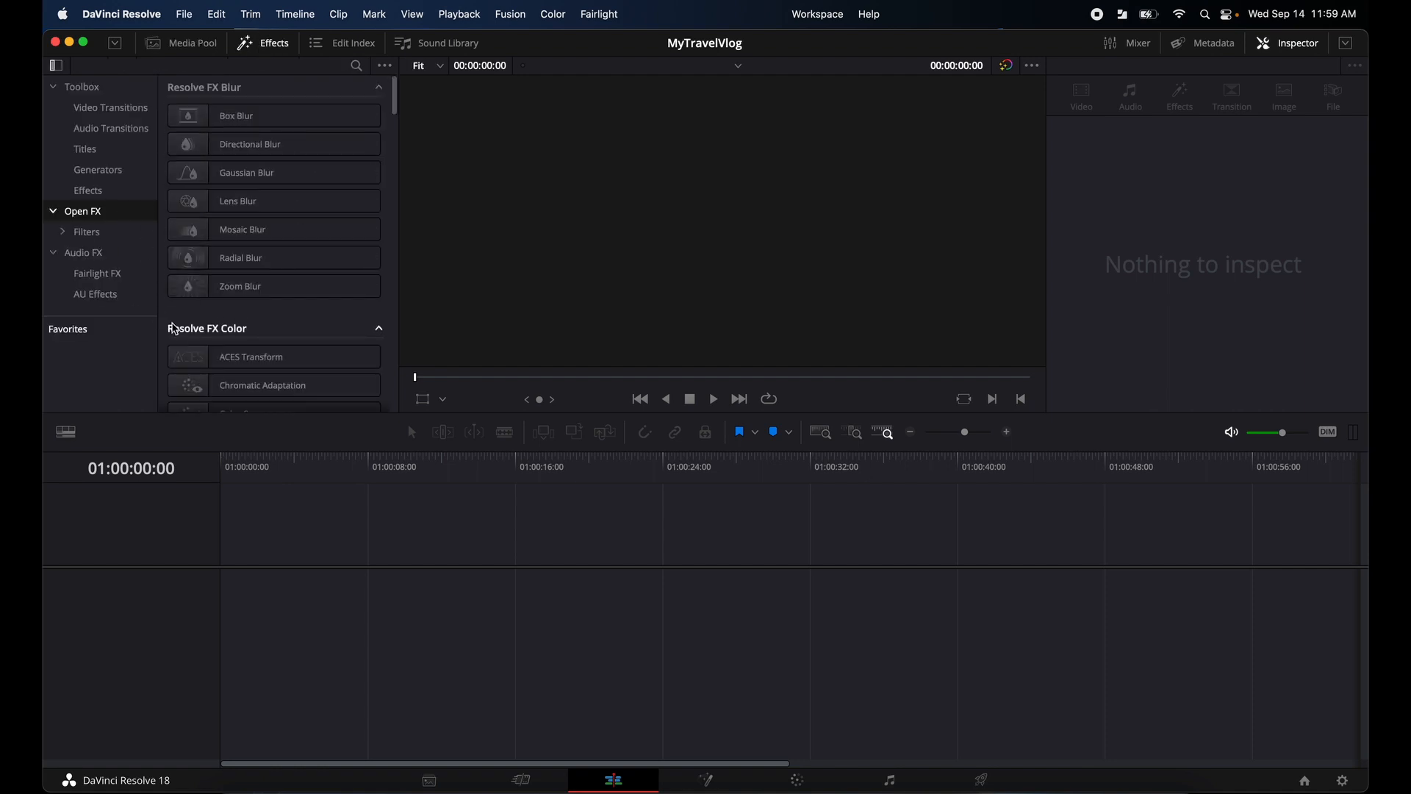
{"action": "left_click", "coordinate": [85, 148]}
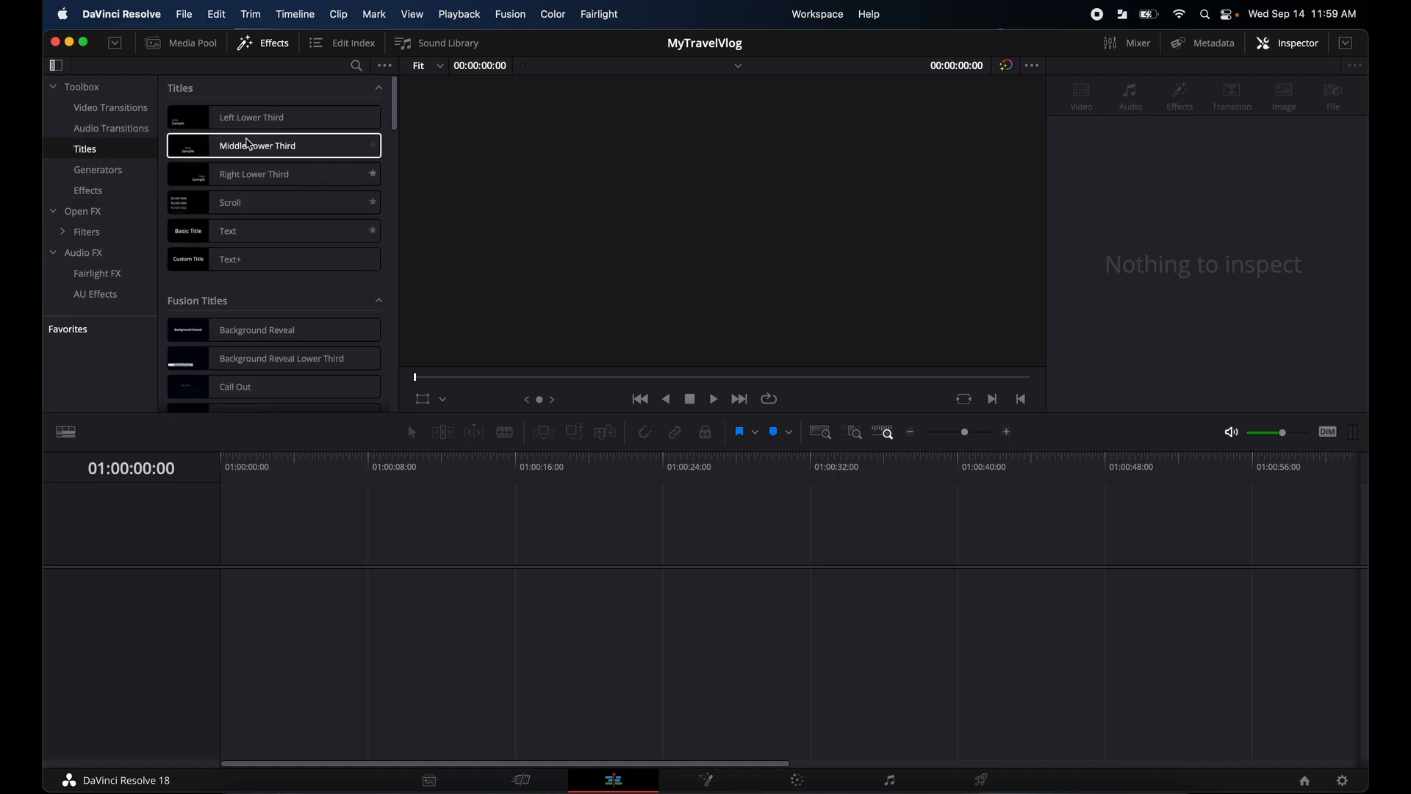
{"action": "left_click", "coordinate": [112, 131]}
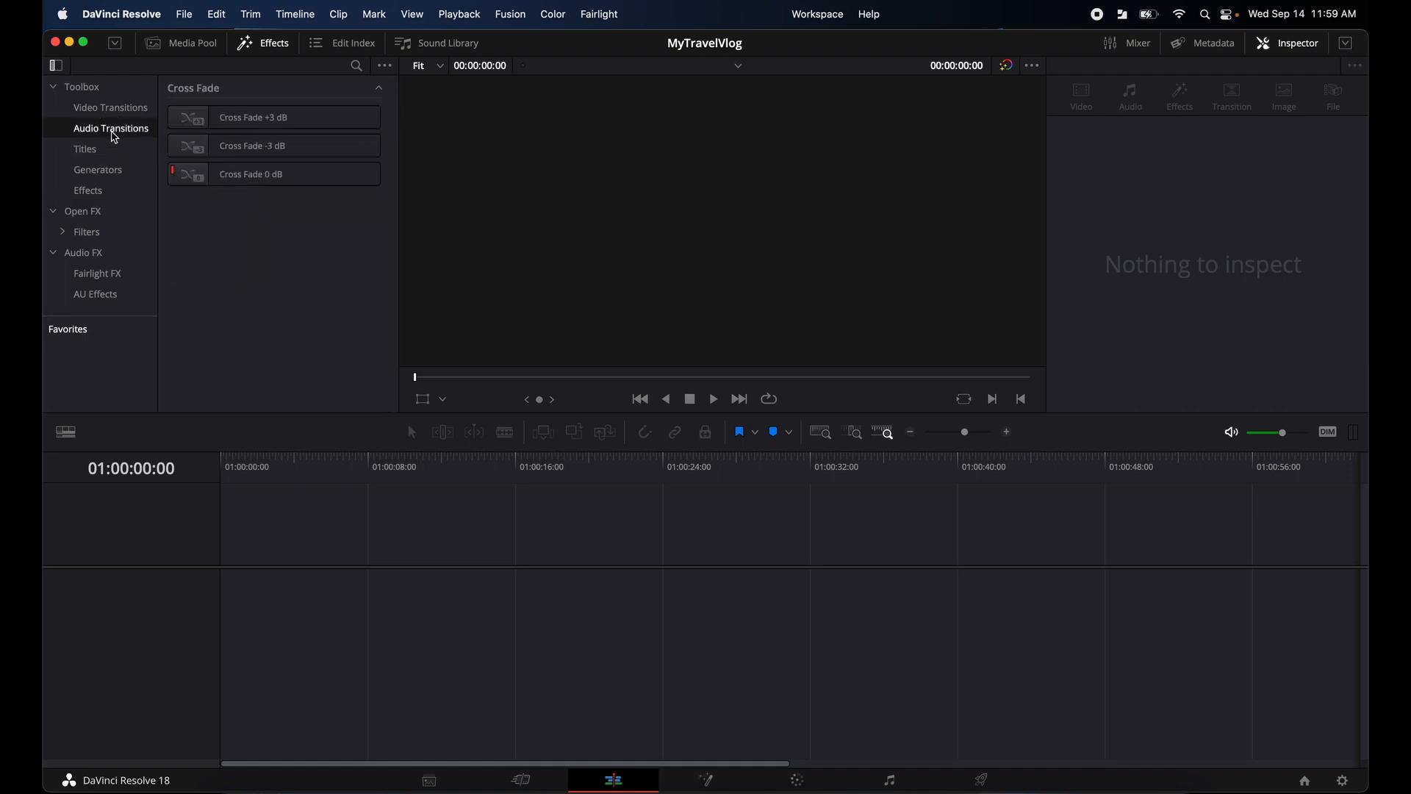
{"action": "left_click", "coordinate": [88, 190]}
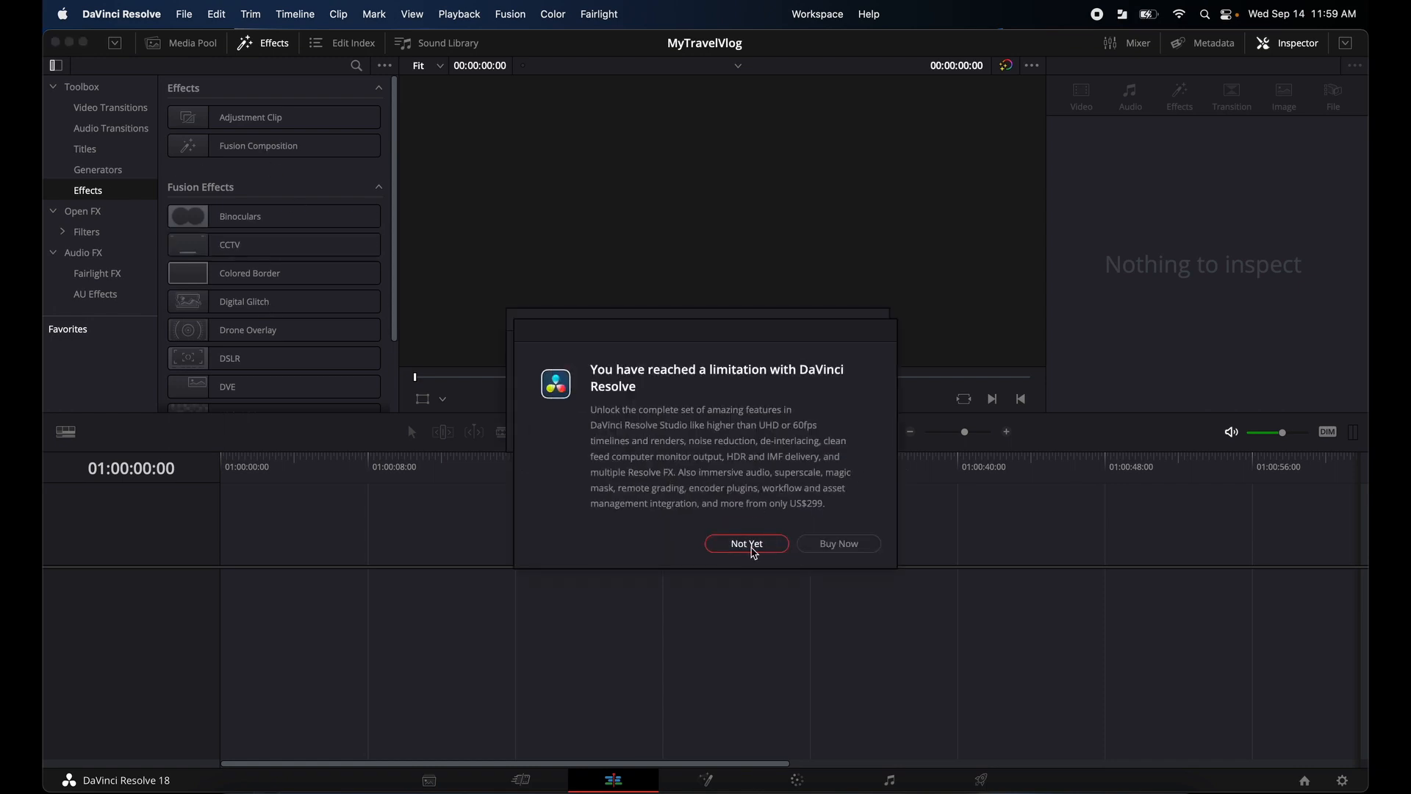
{"action": "left_click", "coordinate": [746, 544]}
{"action": "left_click", "coordinate": [841, 430]}
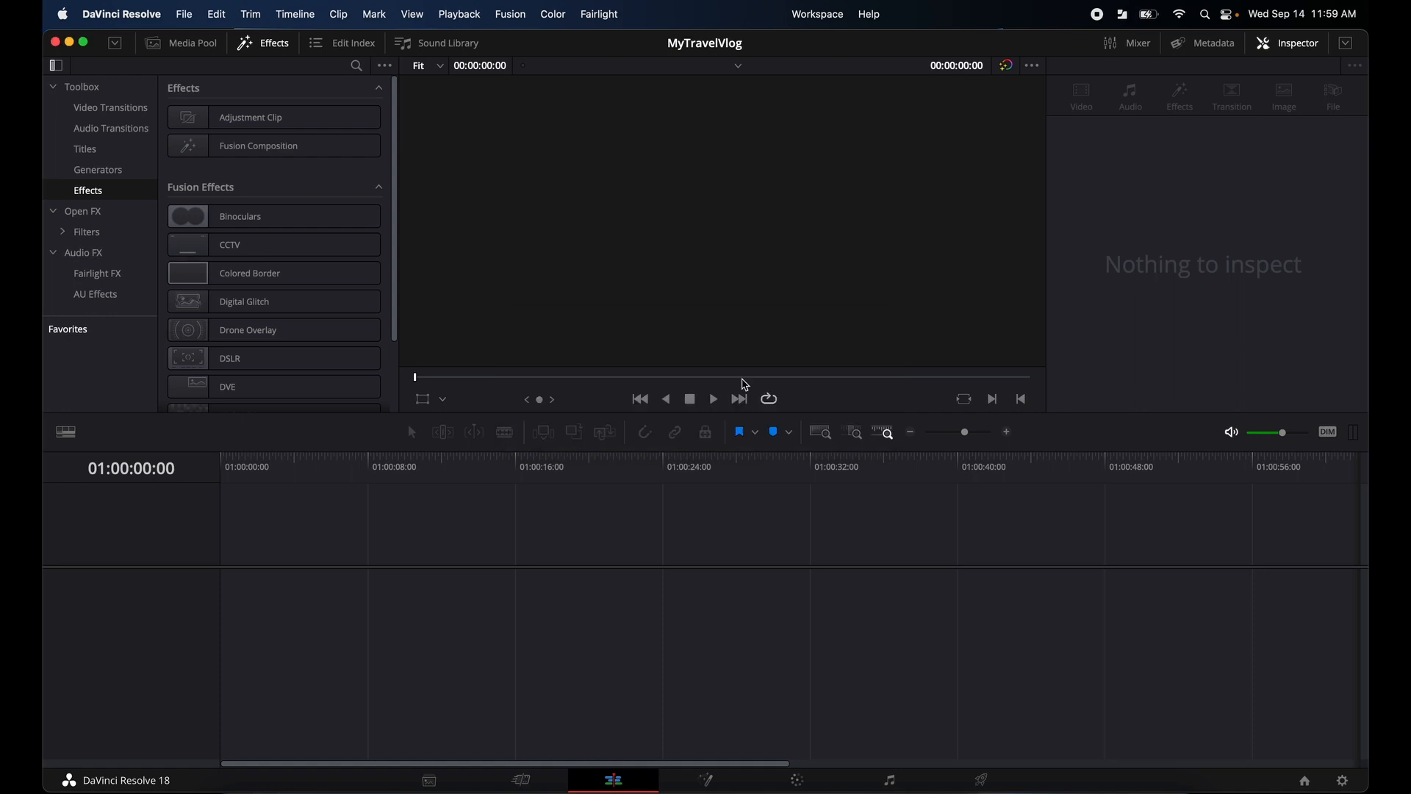
{"action": "left_click", "coordinate": [98, 112]}
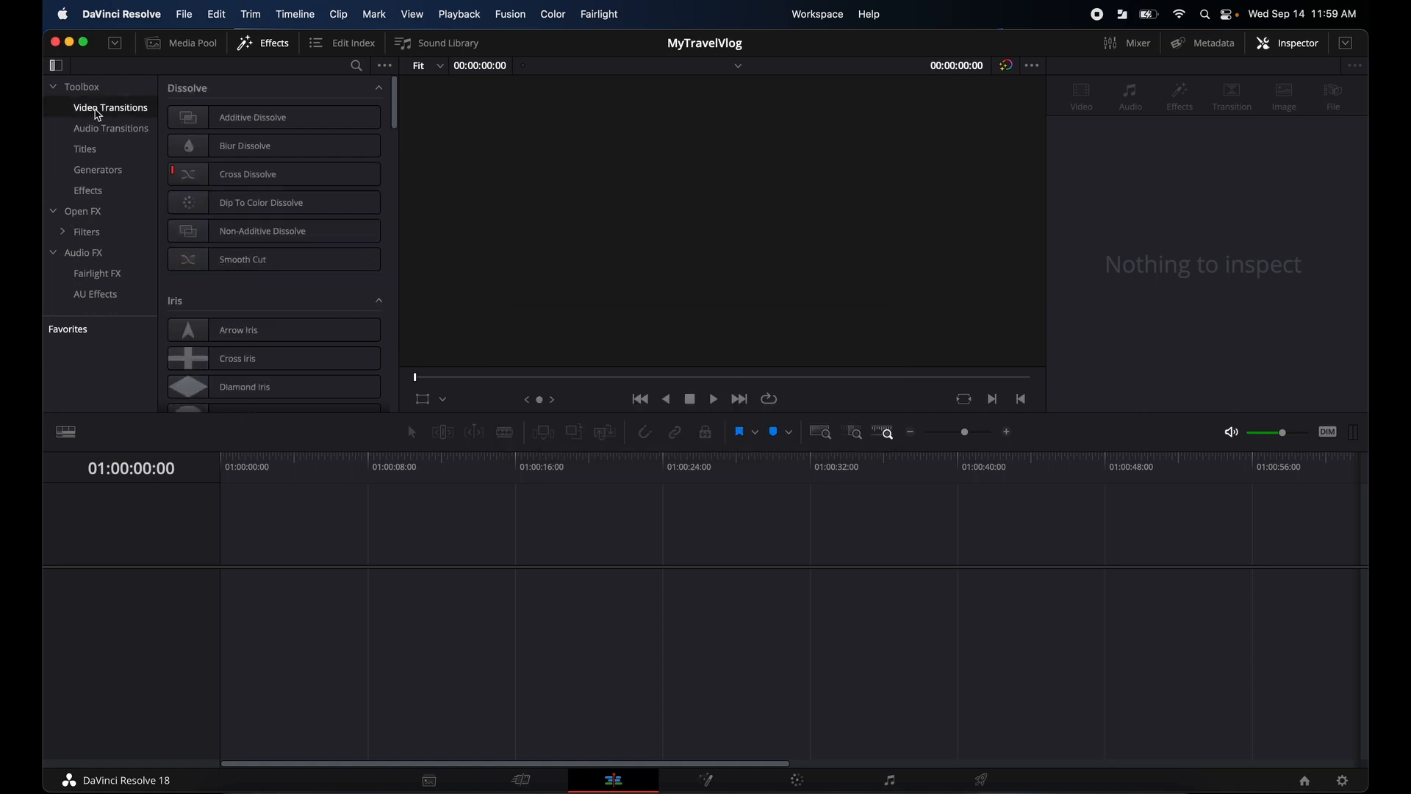
Look over the Edit Index, the empty Media Pool and the list of video transitions in the effects library.
{"action": "left_click", "coordinate": [338, 47]}
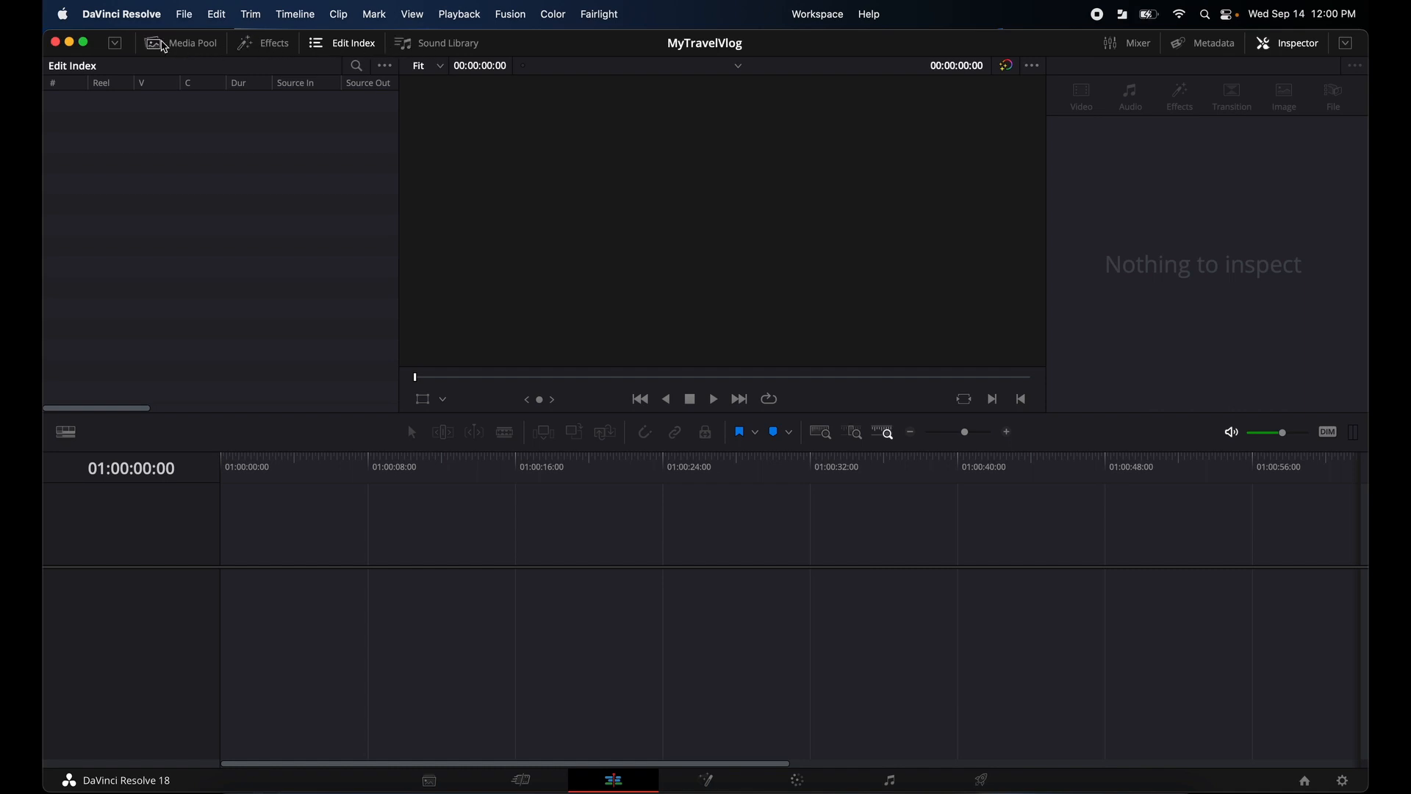
{"action": "left_click", "coordinate": [177, 50]}
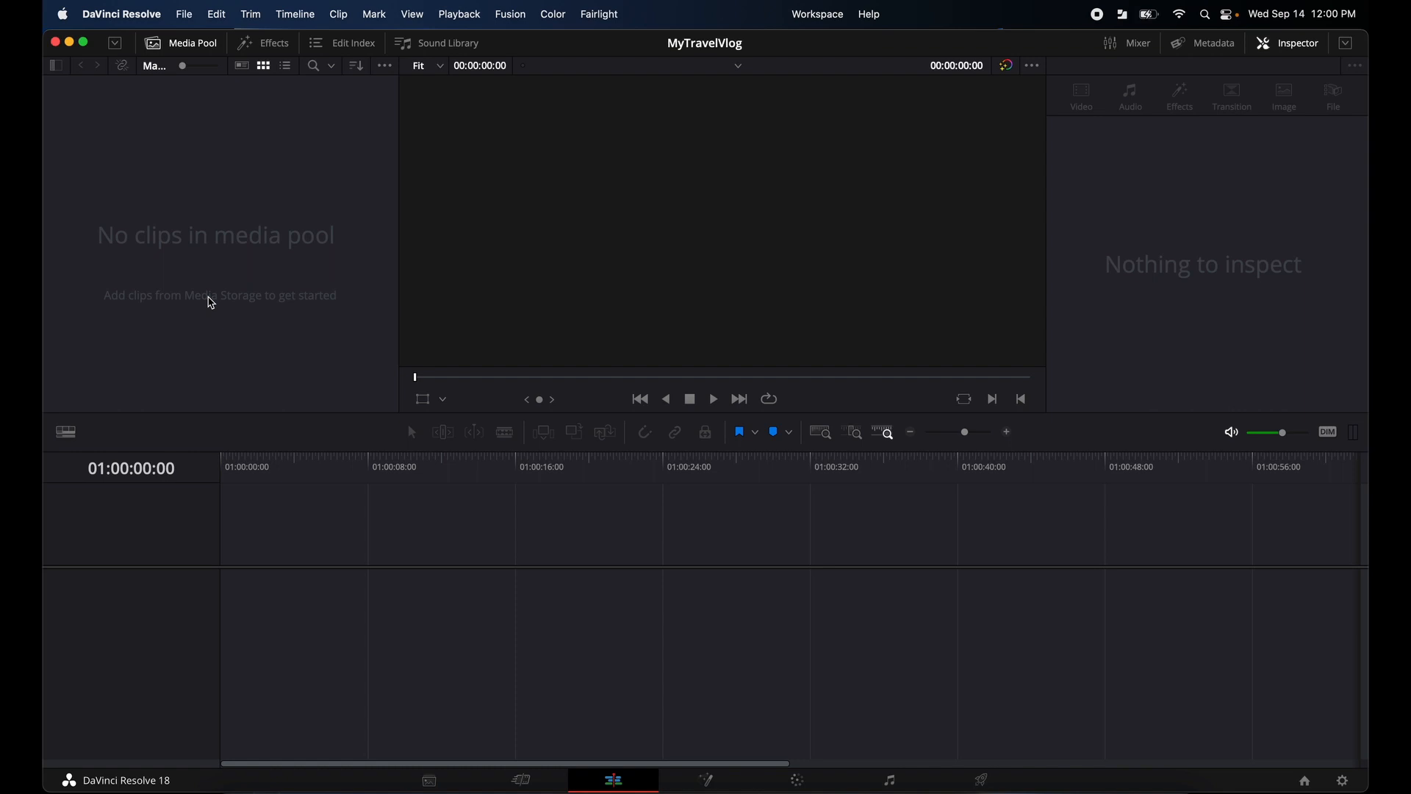
{"action": "left_click", "coordinate": [263, 44]}
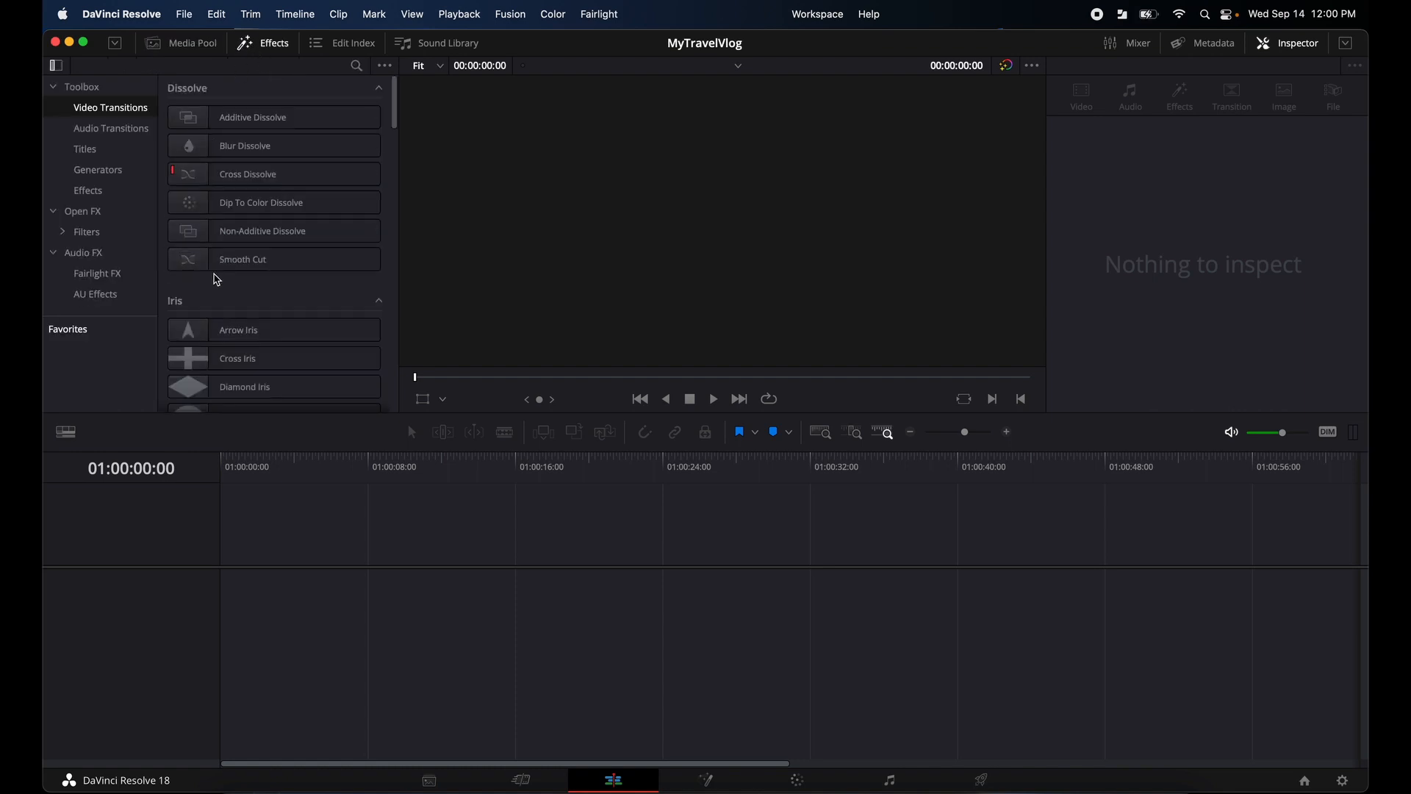
{"action": "scroll", "coordinate": [214, 300], "scroll_direction": "down", "scroll_amount": 10}
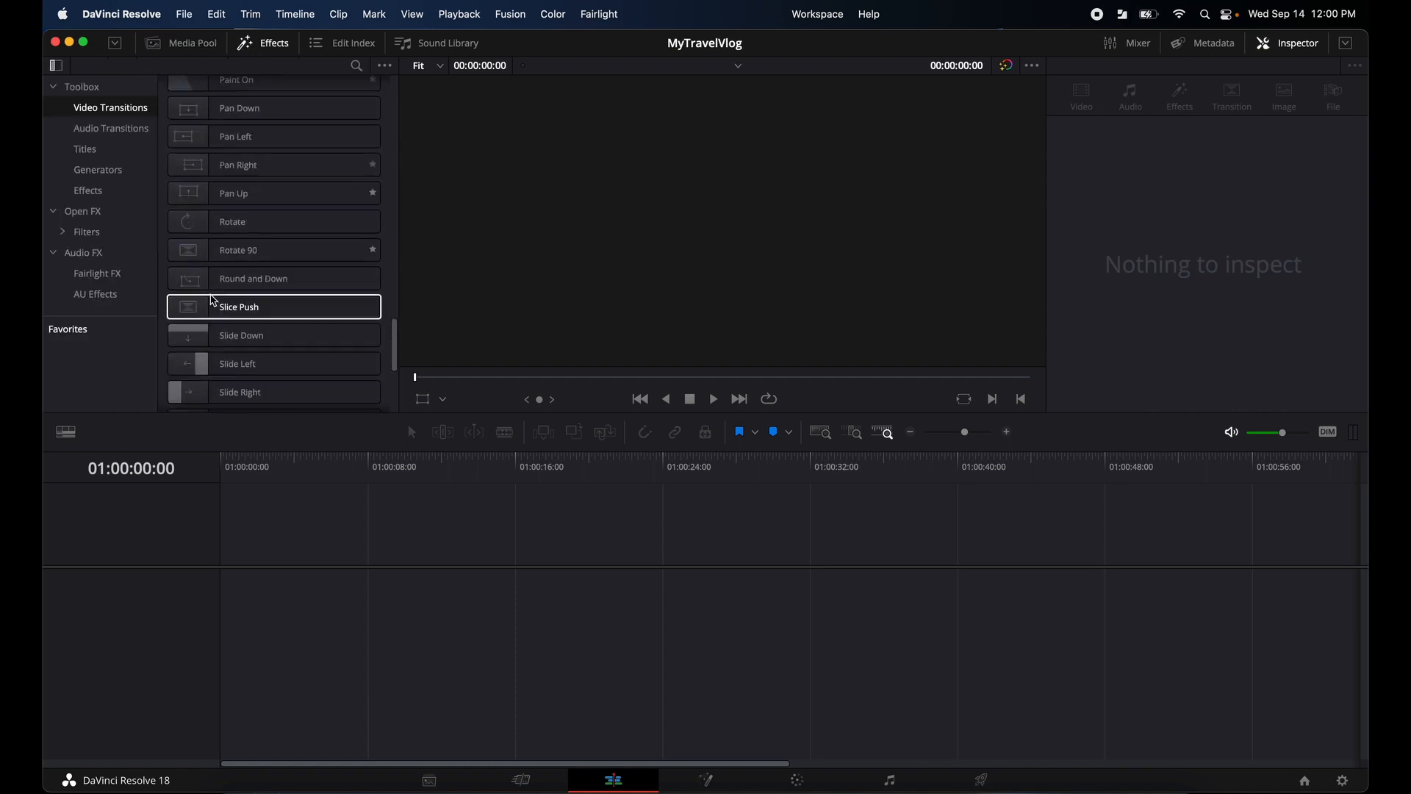
{"action": "scroll", "coordinate": [213, 300], "scroll_direction": "up", "scroll_amount": 10}
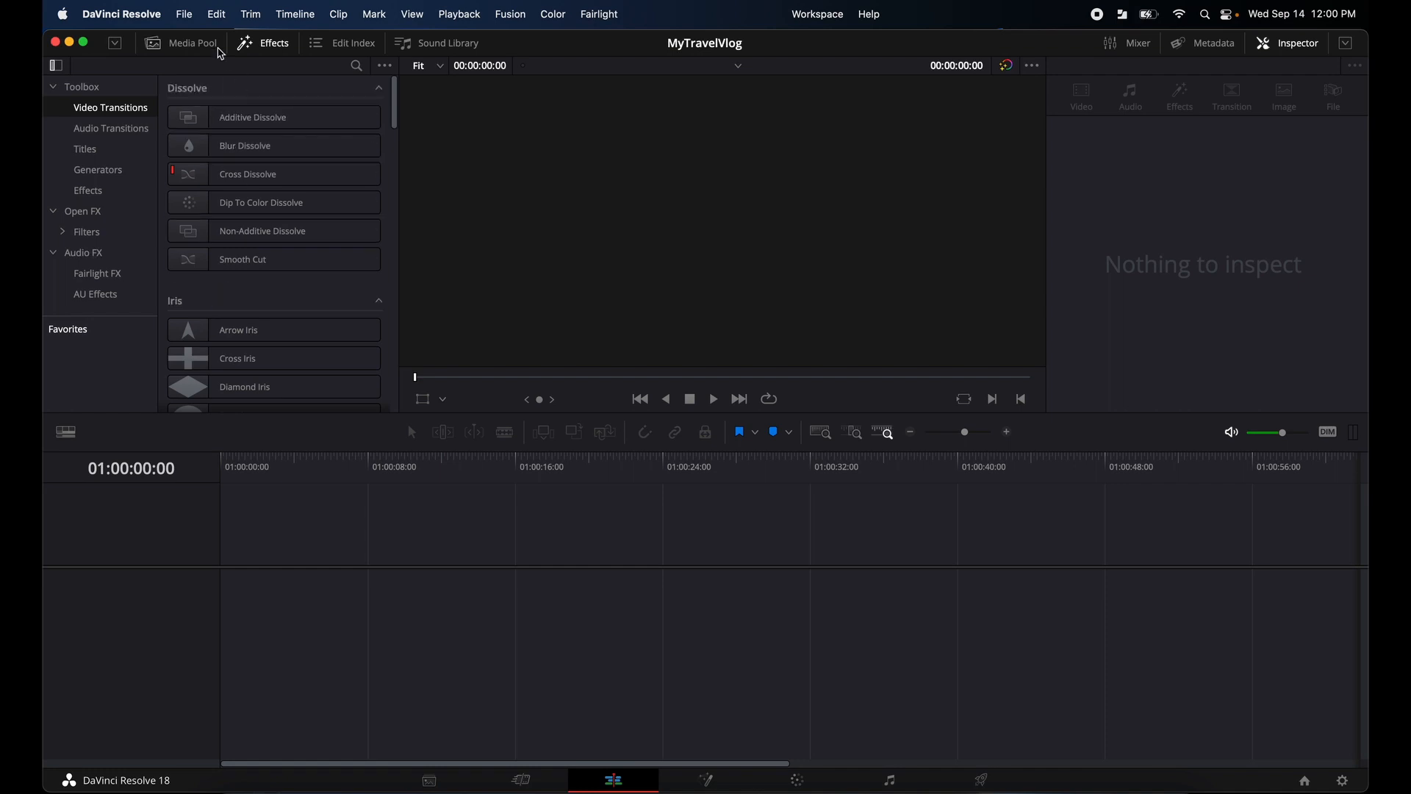
Show the Media Pool at full height and import every file from the davinci resolve folder, keeping the project frame rate.
{"action": "left_click", "coordinate": [197, 48]}
{"action": "left_click", "coordinate": [116, 43]}
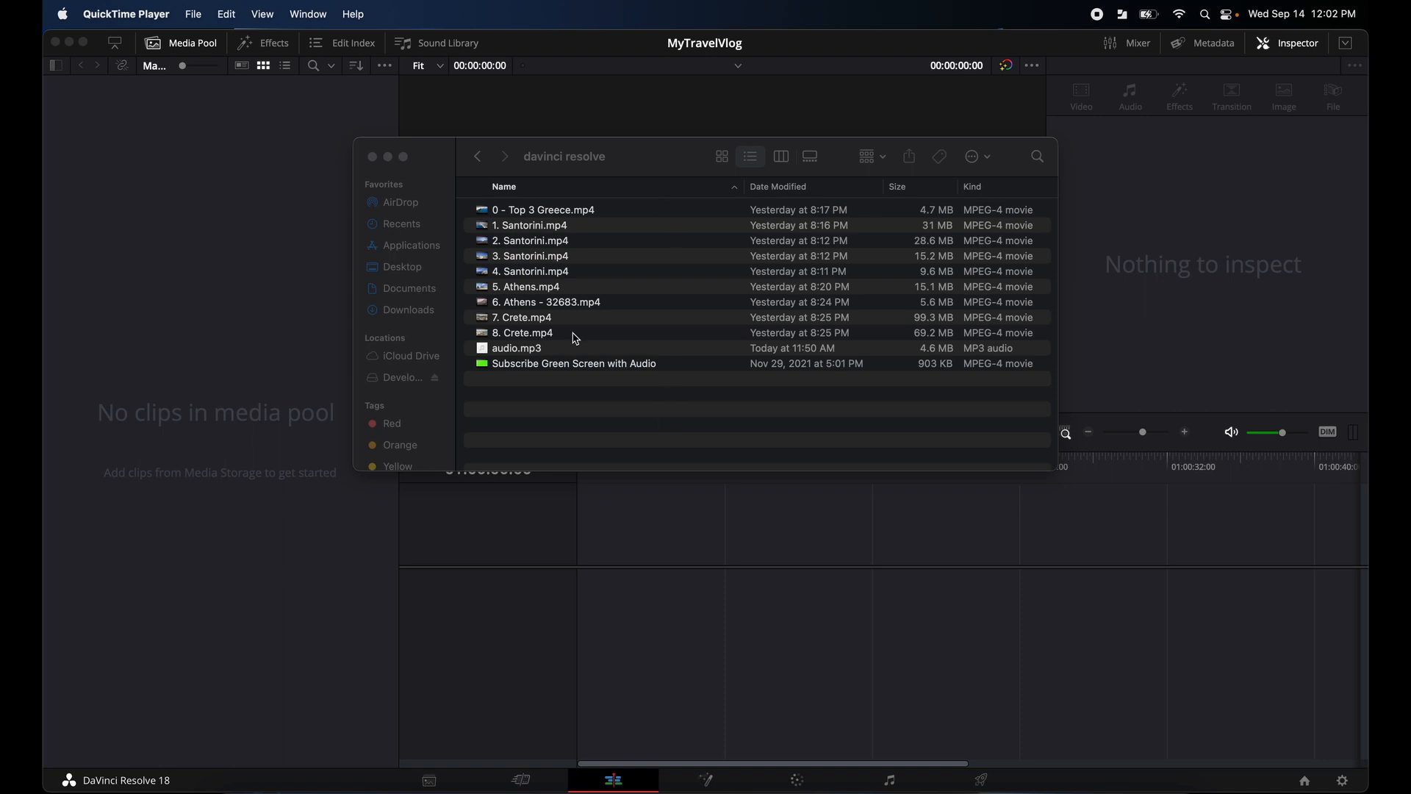
{"action": "left_click", "coordinate": [534, 402]}
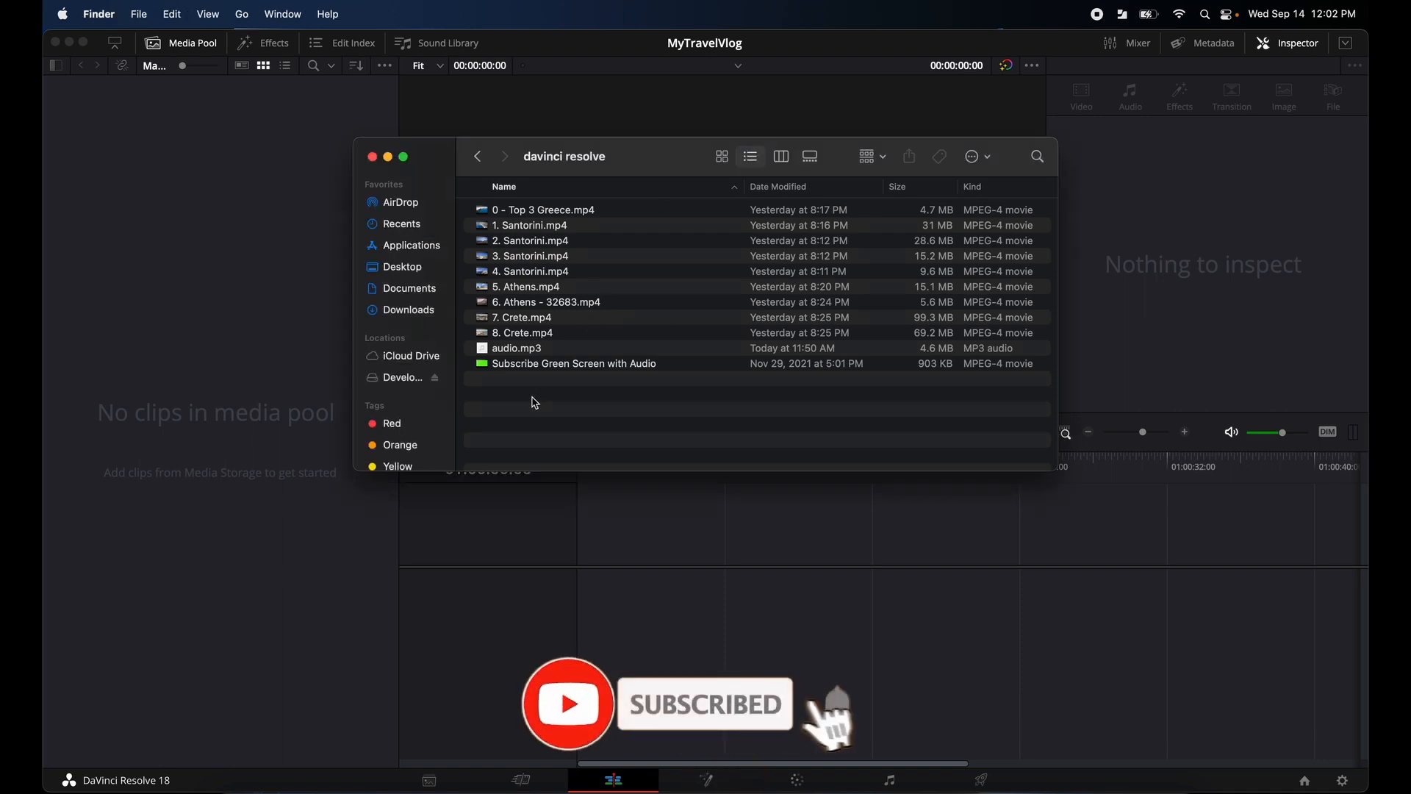
{"action": "key", "text": "super+a"}
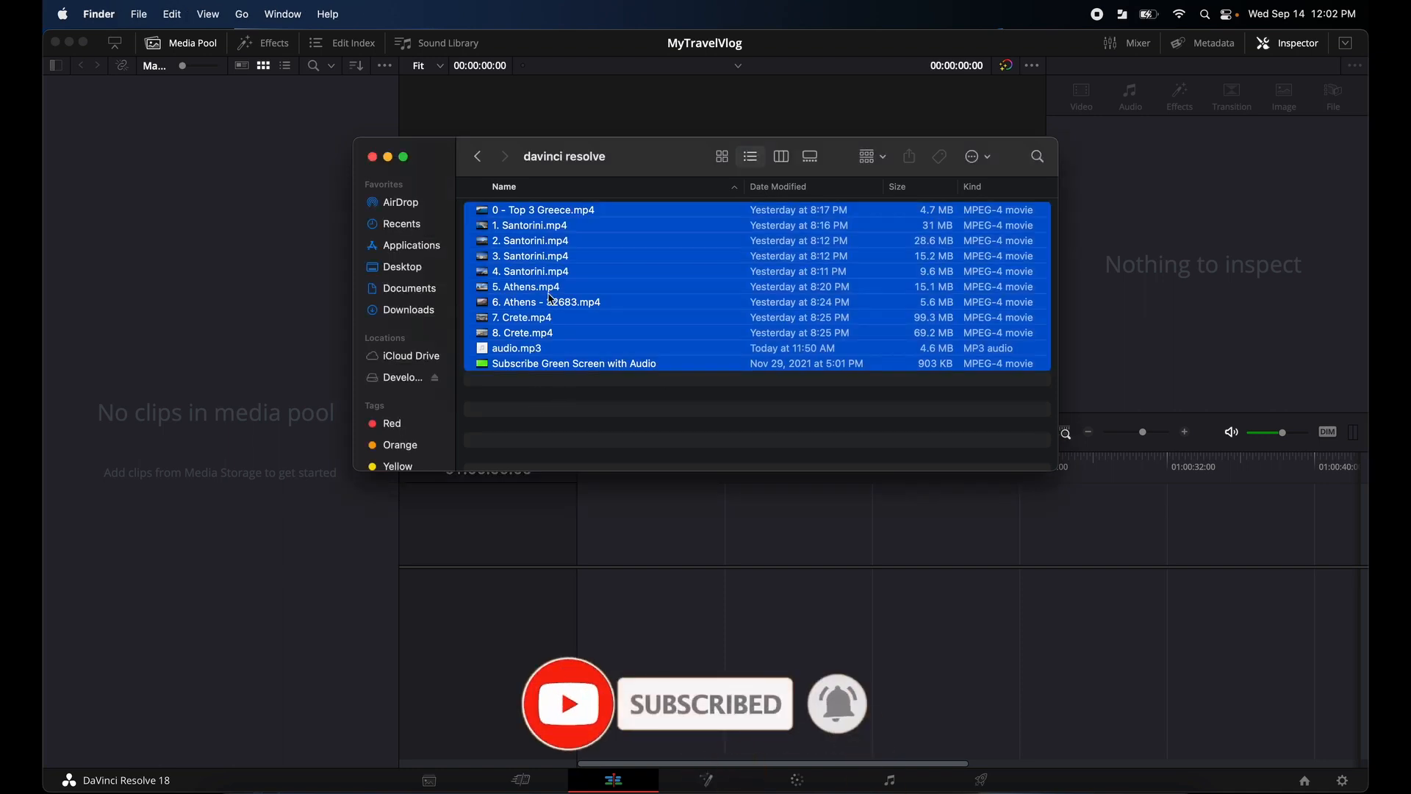
{"action": "left_click_drag", "start_coordinate": [562, 356], "coordinate": [195, 284]}
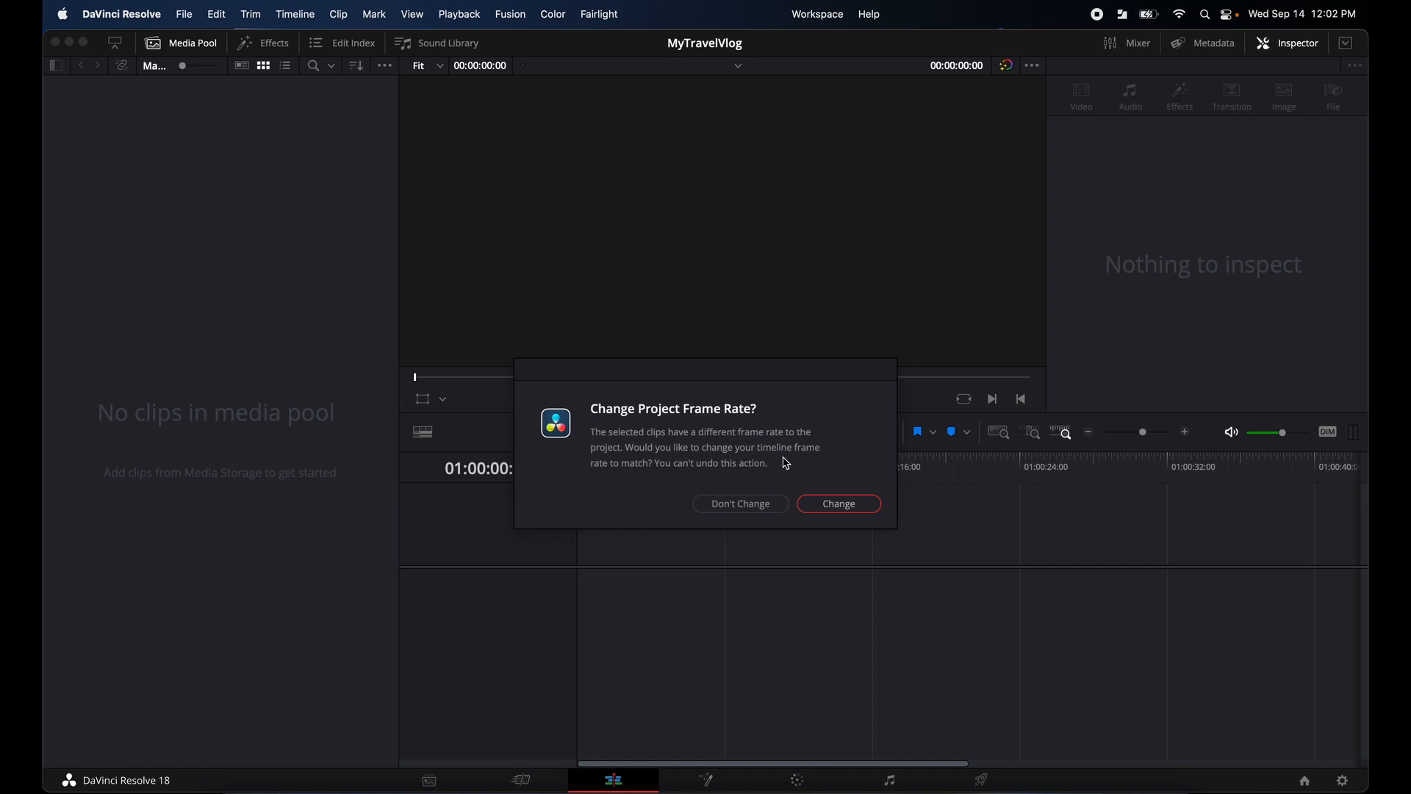
{"action": "left_click", "coordinate": [749, 503]}
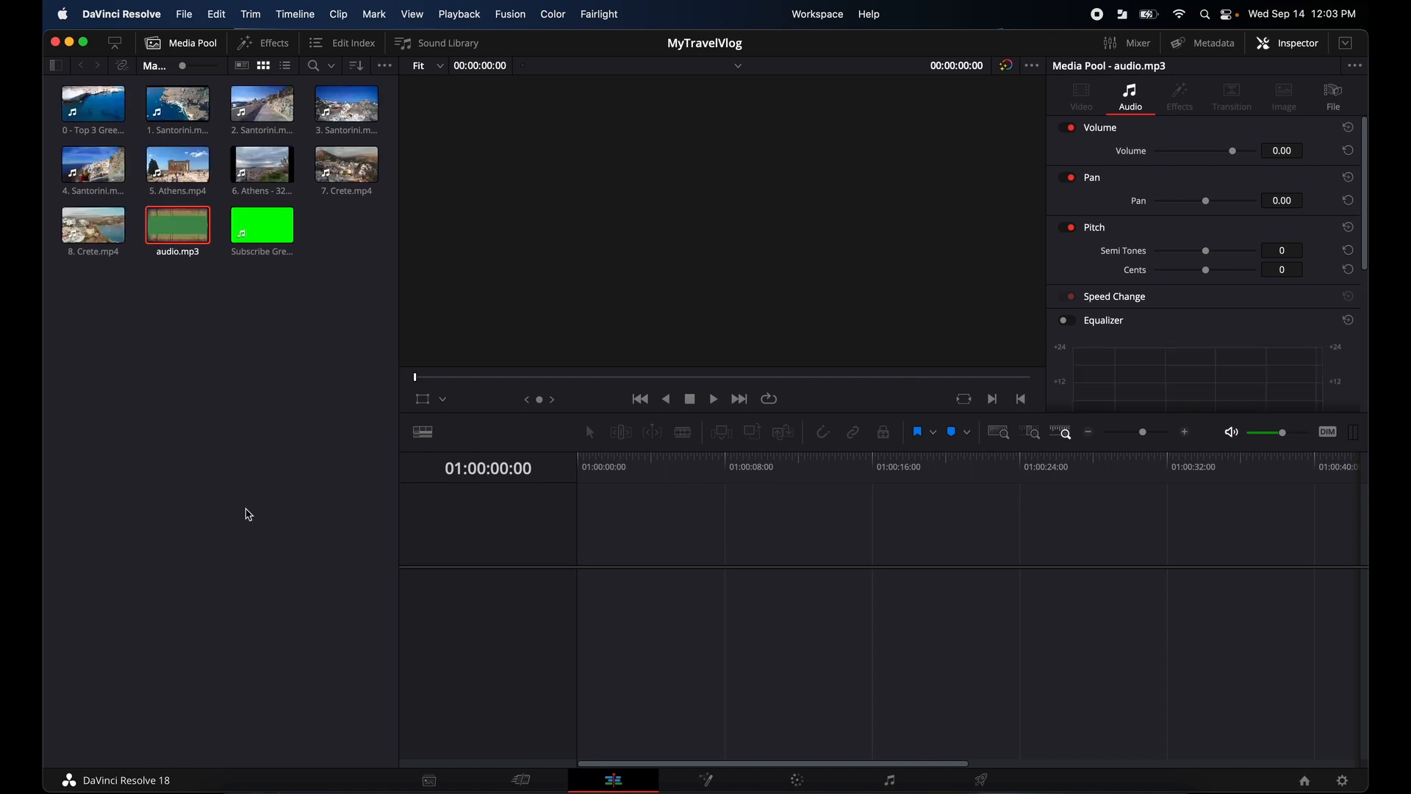
Skim through the imported Santorini, Athens, Crete and Top 3 Greece clips in the Media Pool to preview their footage.
{"action": "left_click", "coordinate": [267, 356]}
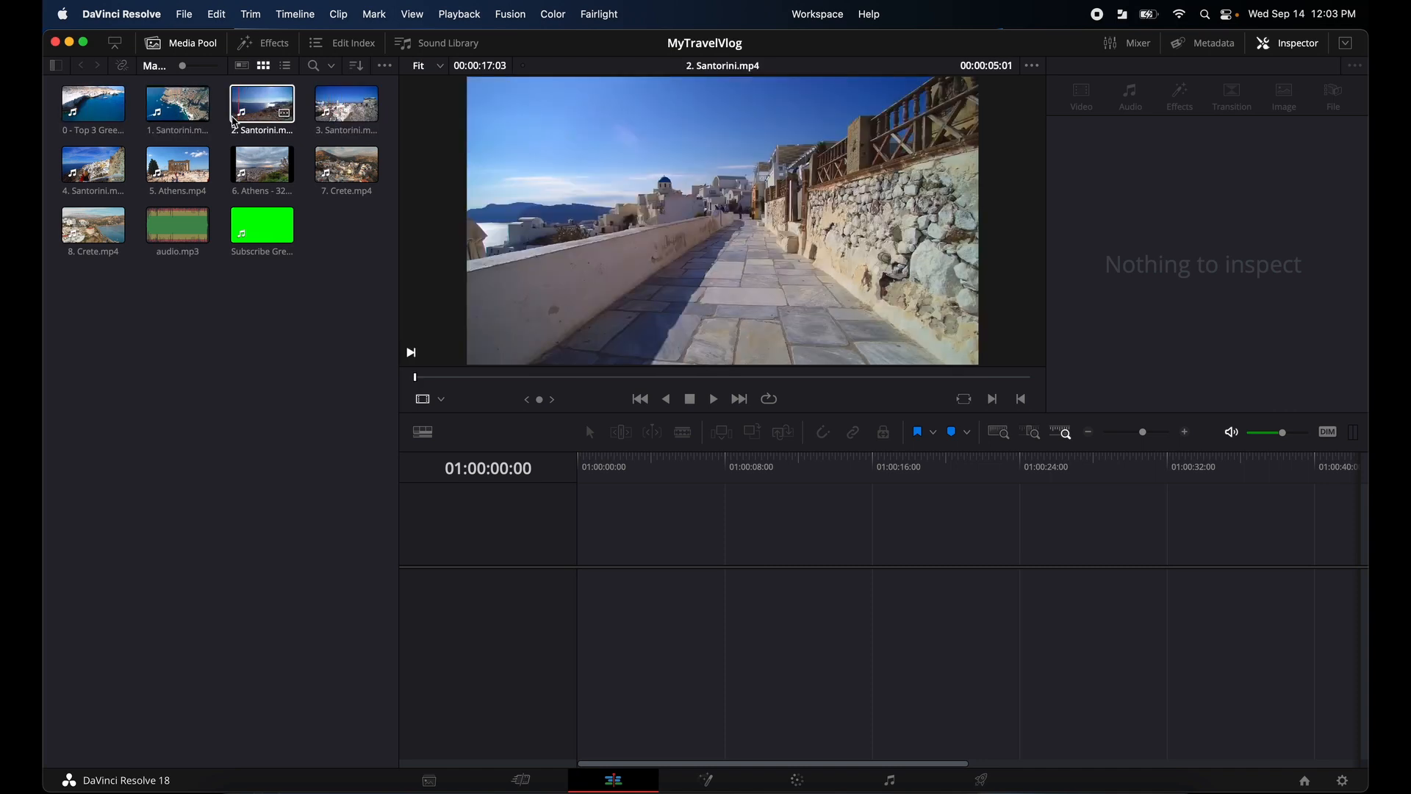
{"action": "left_click", "coordinate": [152, 118]}
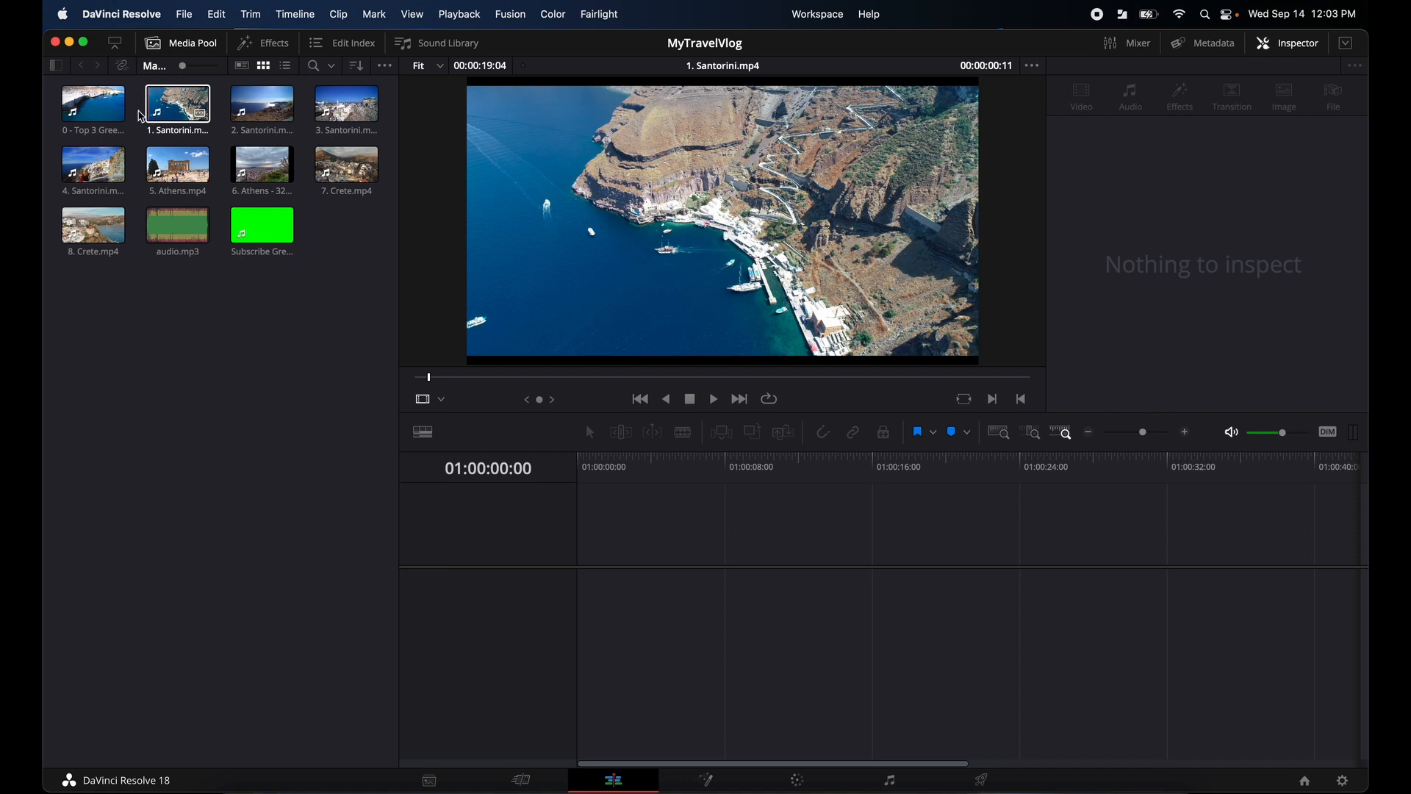
{"action": "left_click", "coordinate": [122, 328]}
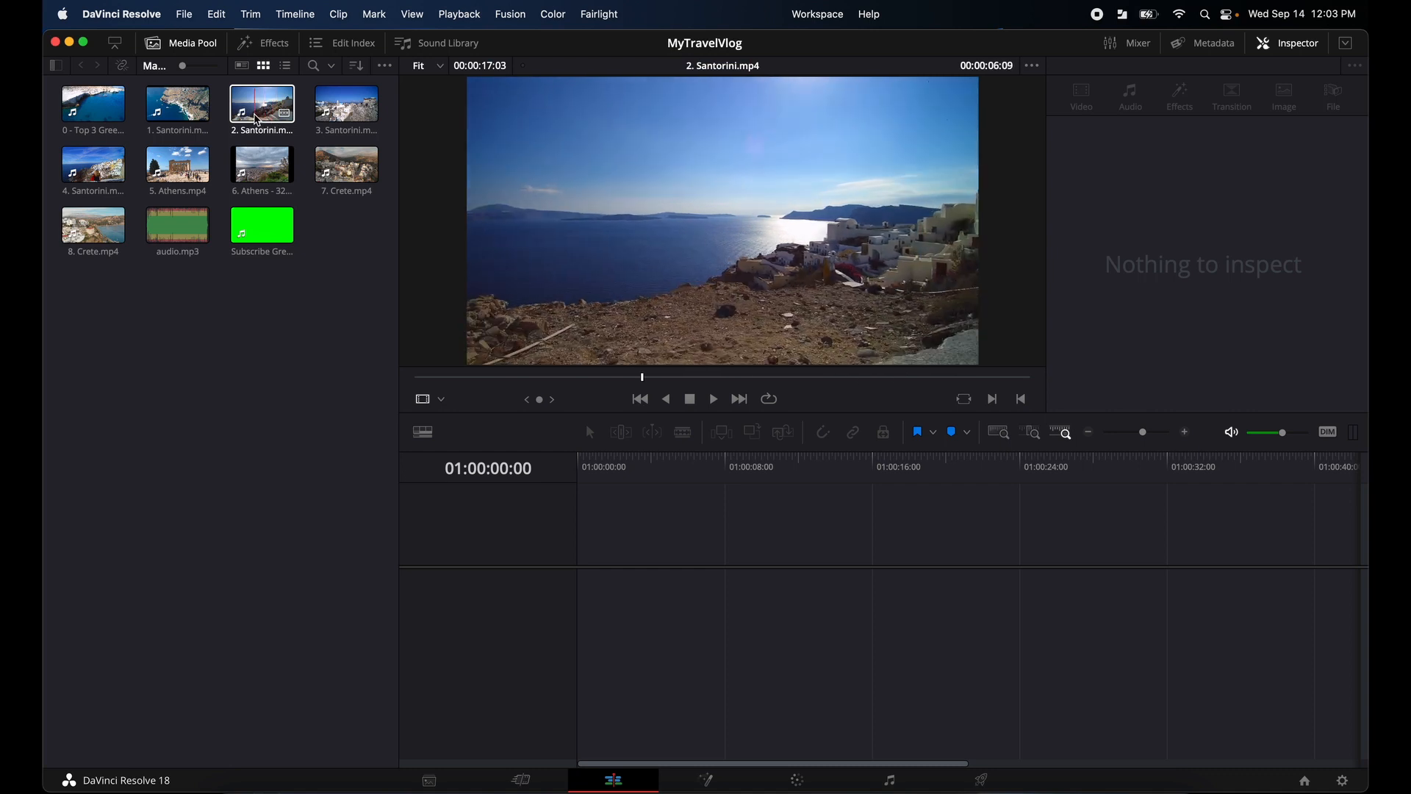
{"action": "left_click", "coordinate": [183, 171]}
{"action": "left_click", "coordinate": [363, 179]}
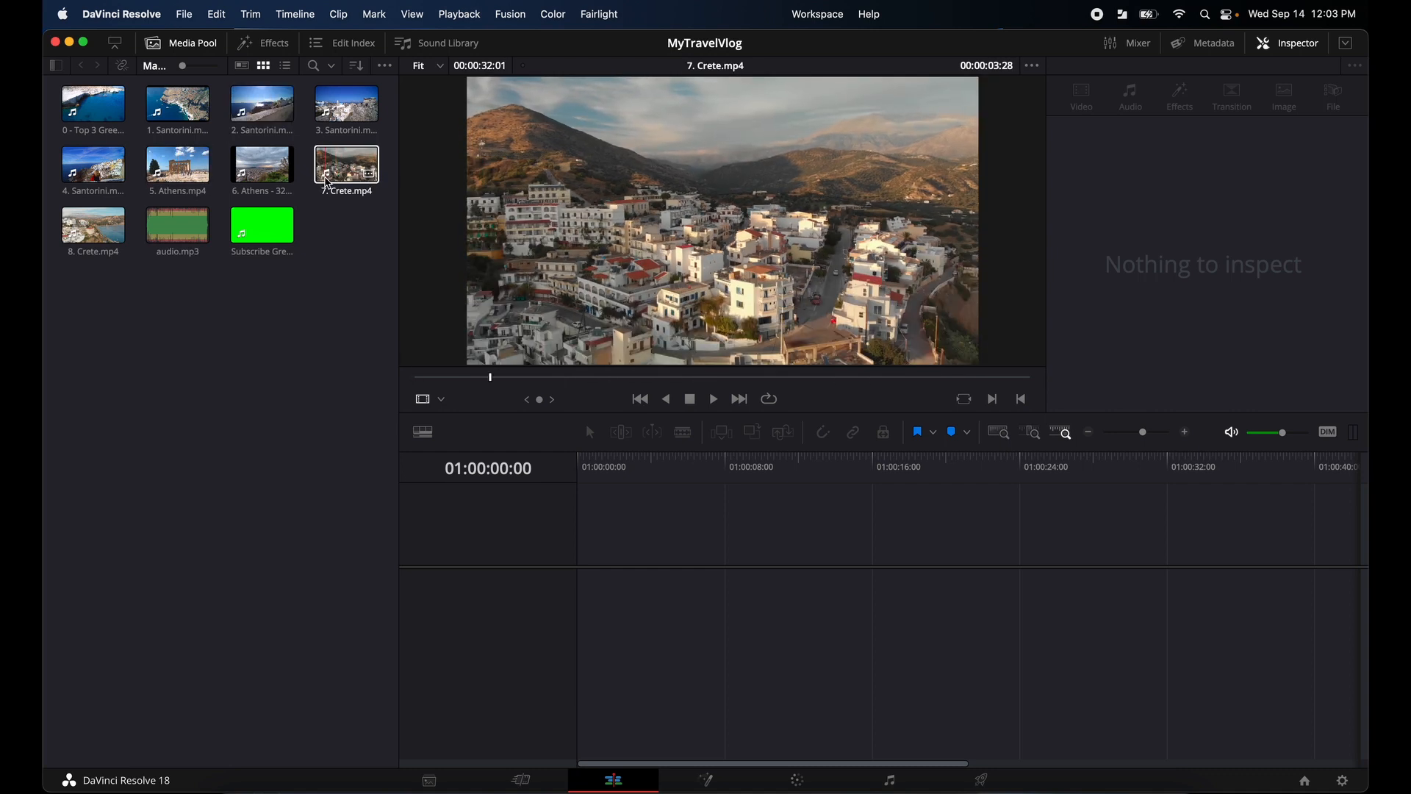
{"action": "left_click", "coordinate": [265, 356]}
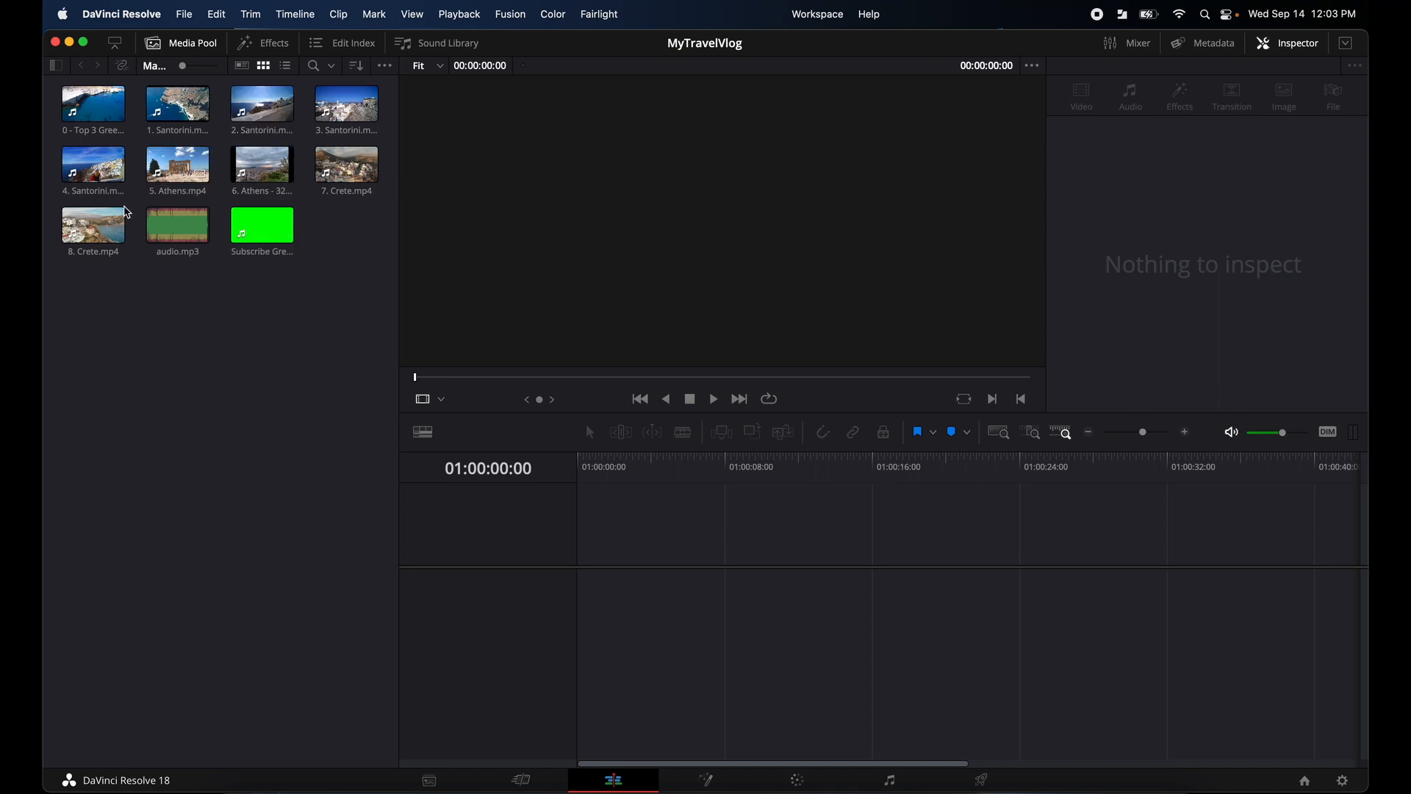
{"action": "left_click", "coordinate": [265, 170]}
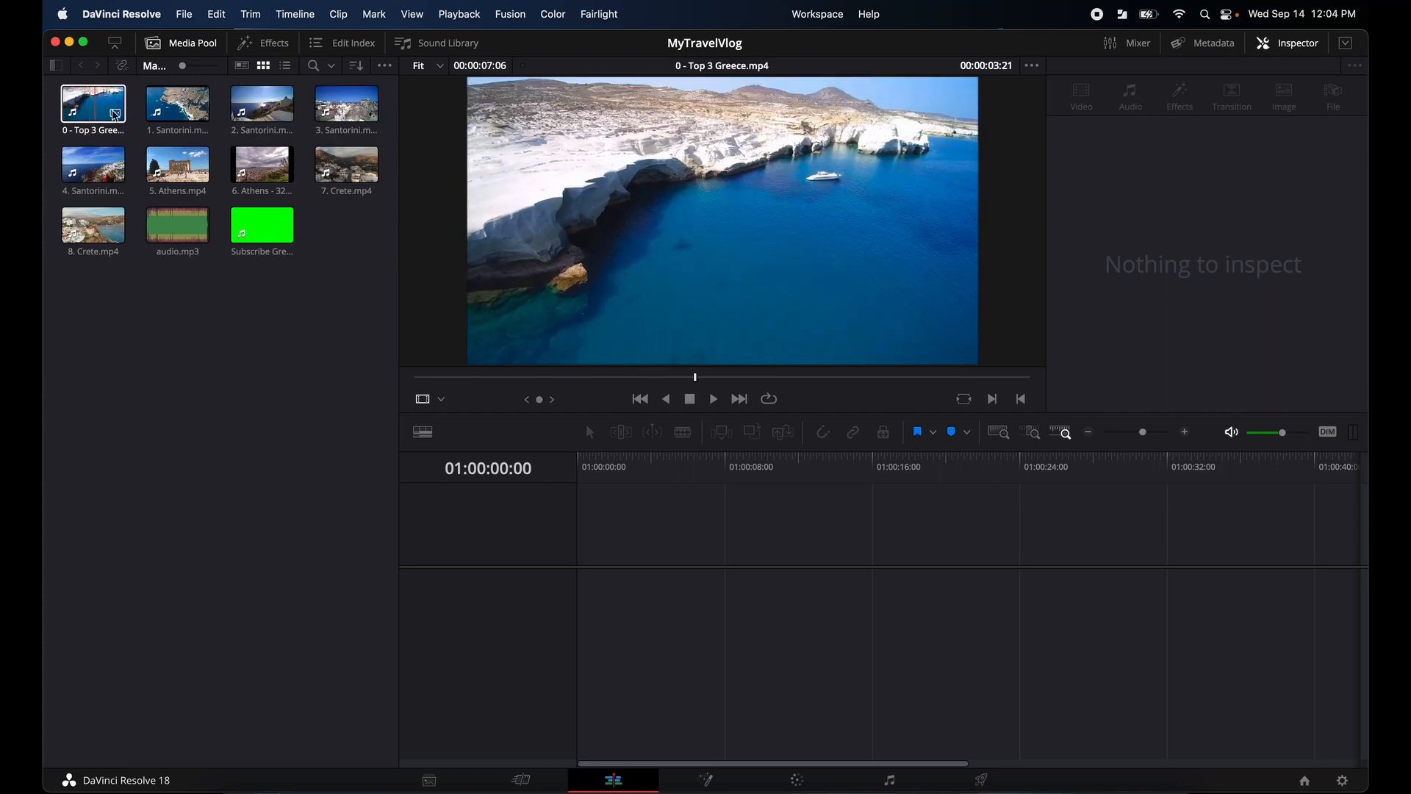
{"action": "right_click", "coordinate": [195, 611]}
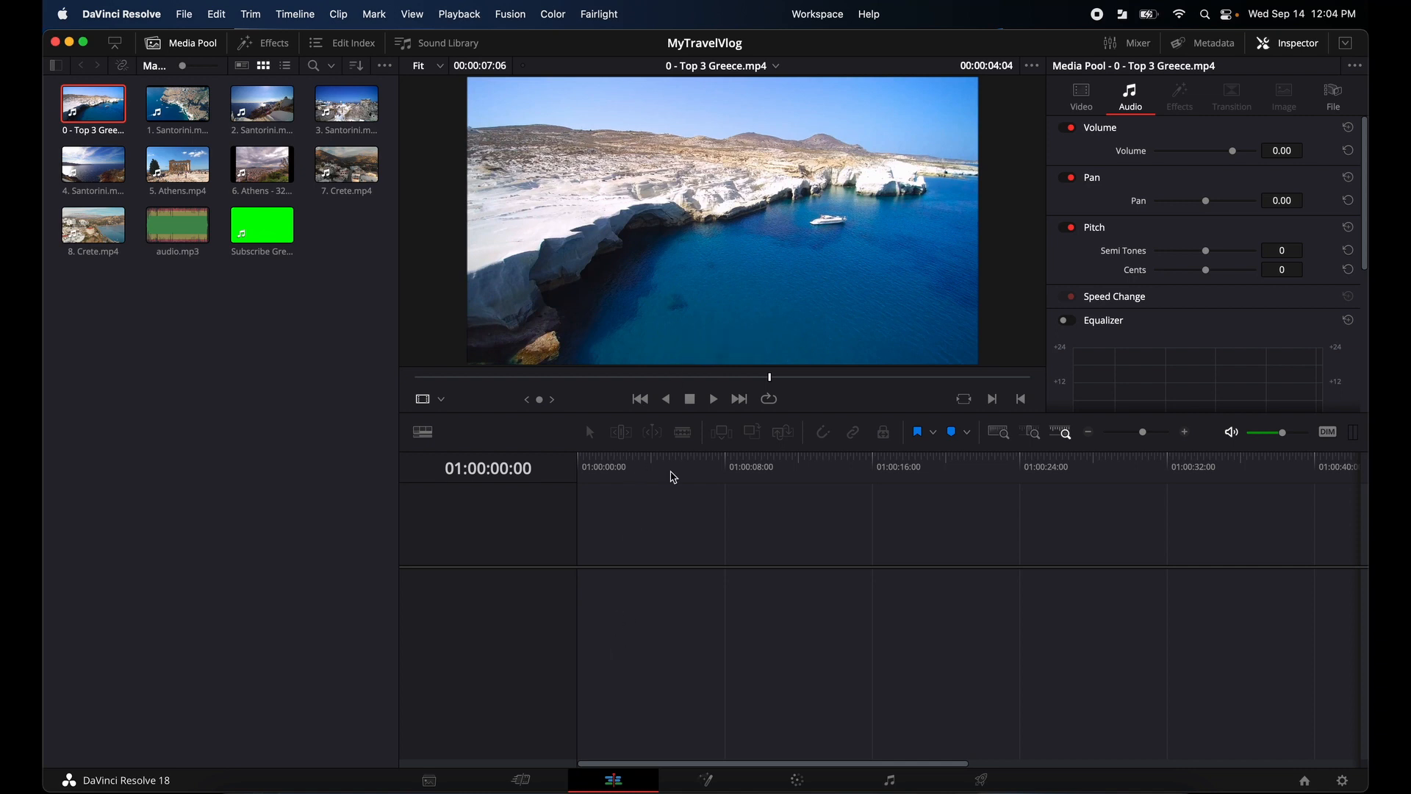
Add the 0 - Top 3 Greece.mp4 clip from the source viewer to the start of the empty timeline.
{"action": "mouse_move", "coordinate": [743, 351]}
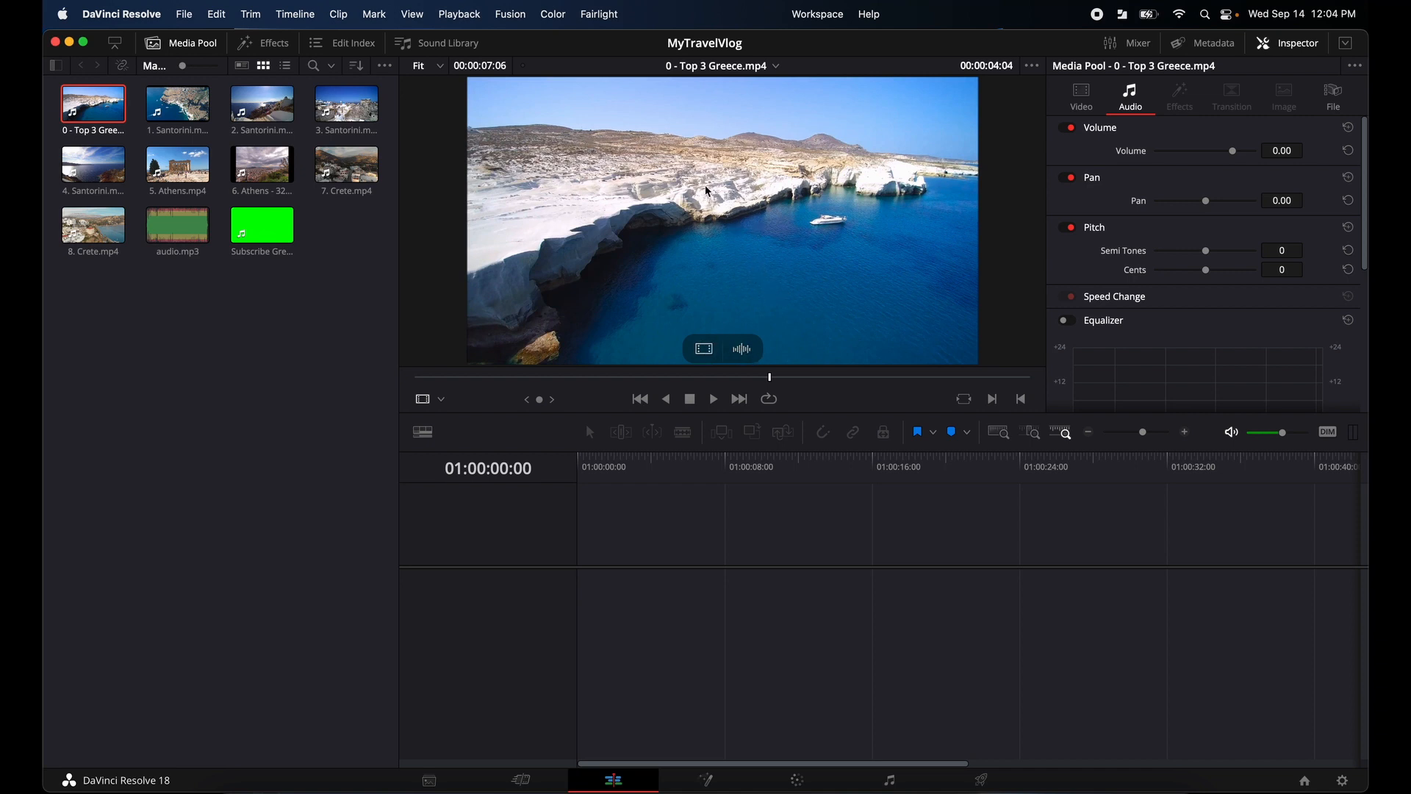
{"action": "left_click_drag", "start_coordinate": [708, 191], "coordinate": [606, 591]}
{"action": "left_click", "coordinate": [679, 672]}
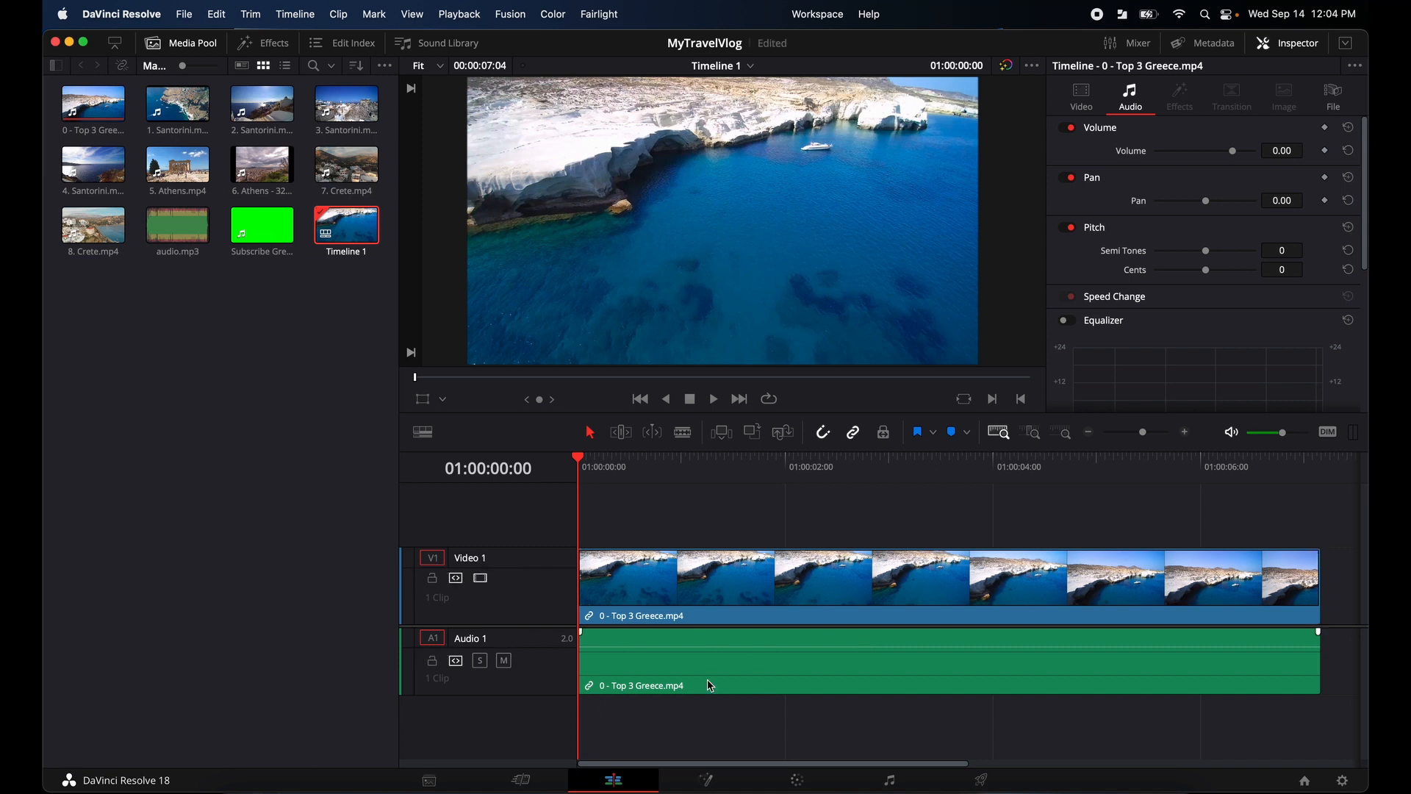
Hide the Inspector to get two viewers and compare 0 - Top 3 Greece.mp4 as source clip and timeline at 01:00:03:13.
{"action": "key", "text": "End"}
{"action": "left_click", "coordinate": [1288, 45]}
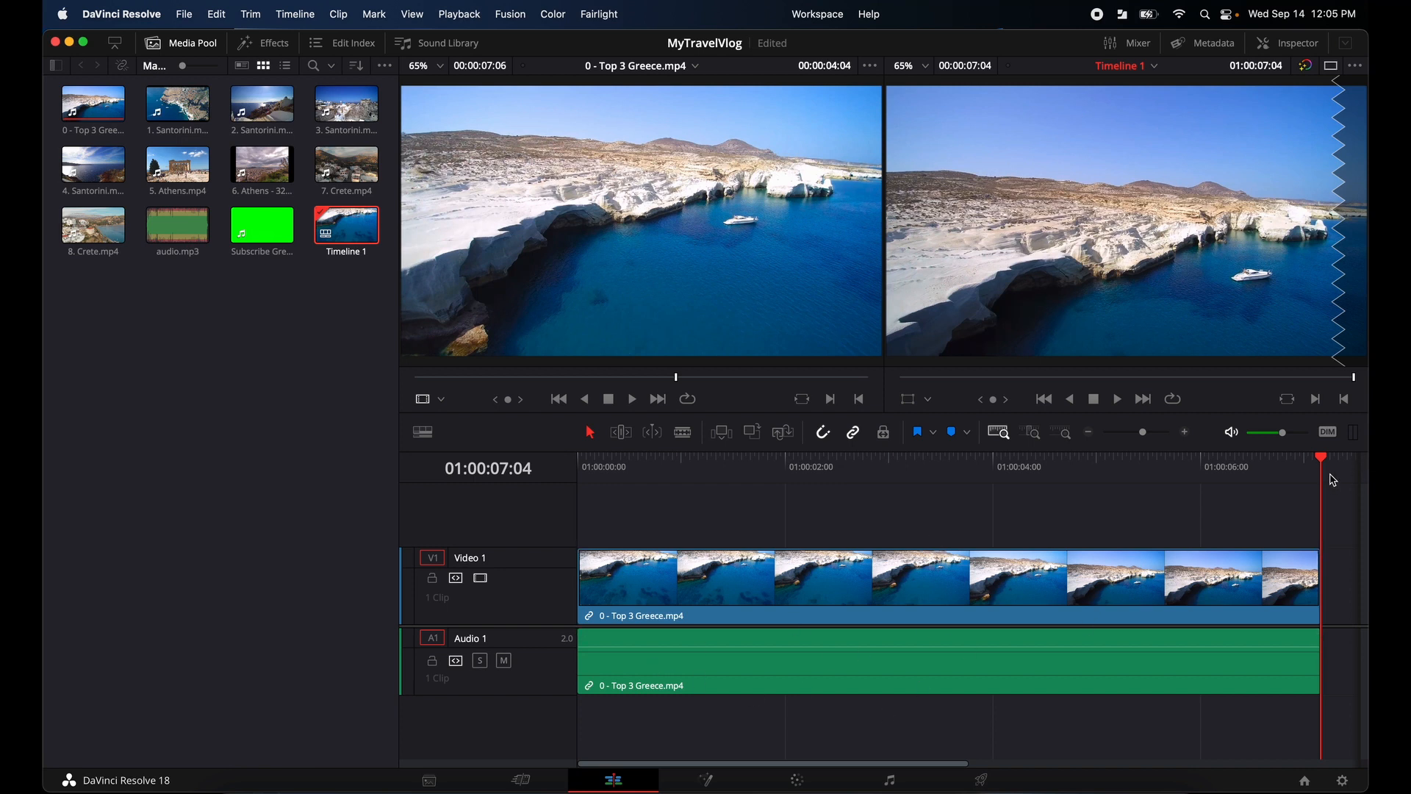
{"action": "left_click_drag", "start_coordinate": [1321, 460], "coordinate": [948, 559]}
{"action": "mouse_move", "coordinate": [665, 371]}
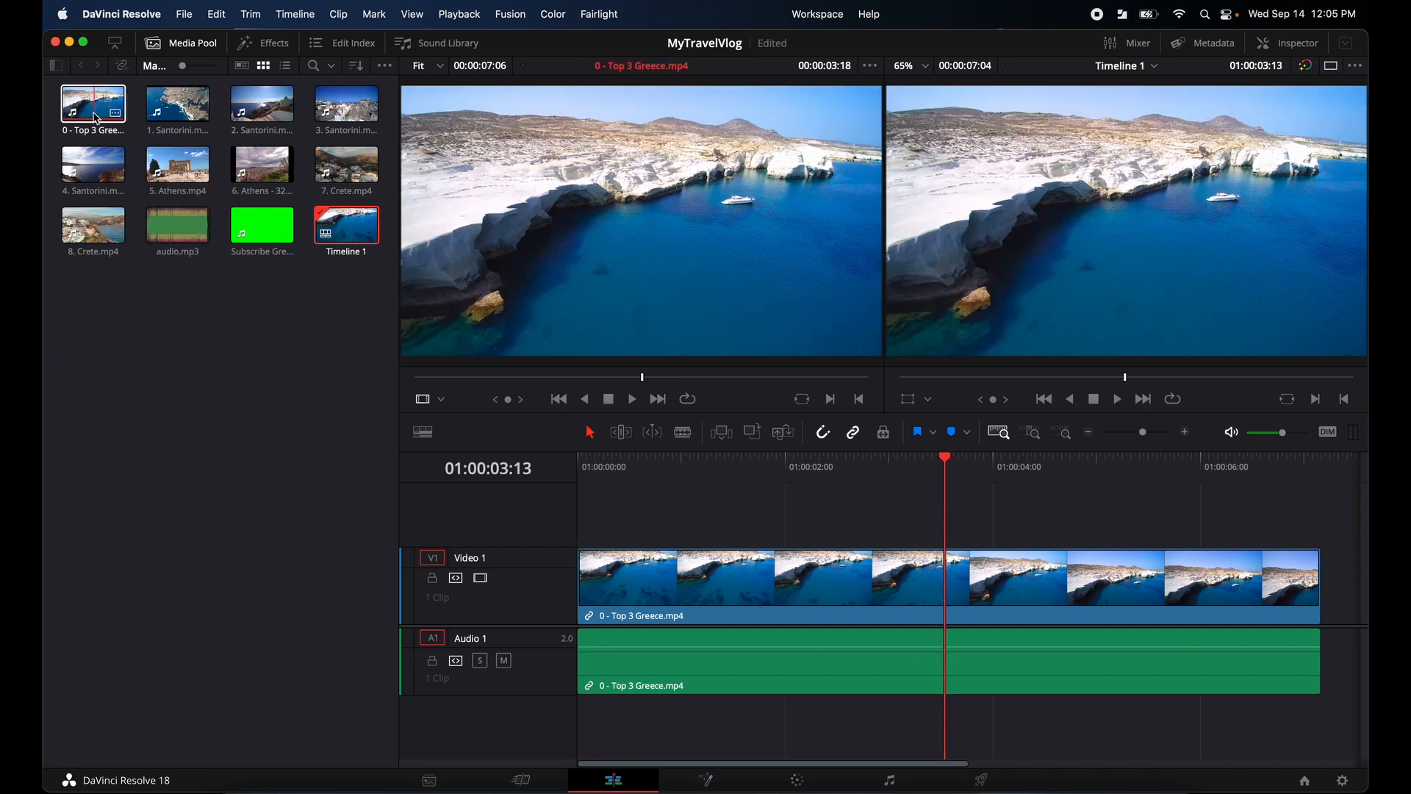
{"action": "double_click", "coordinate": [96, 118]}
{"action": "mouse_move", "coordinate": [599, 258]}
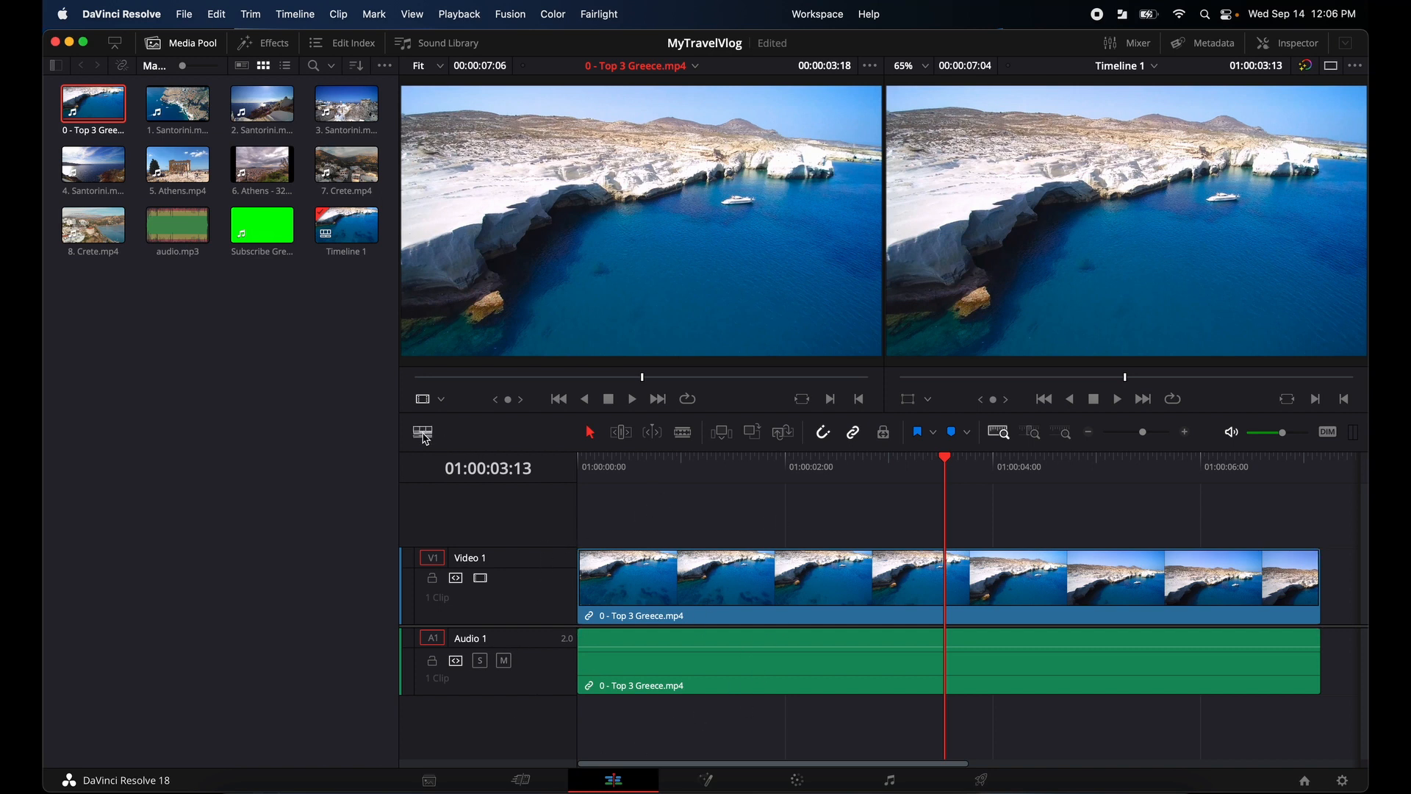
Slightly reduce the track heights in the timeline view options and toggle the audio waveform displays, leaving only the first one on.
{"action": "left_click", "coordinate": [424, 433]}
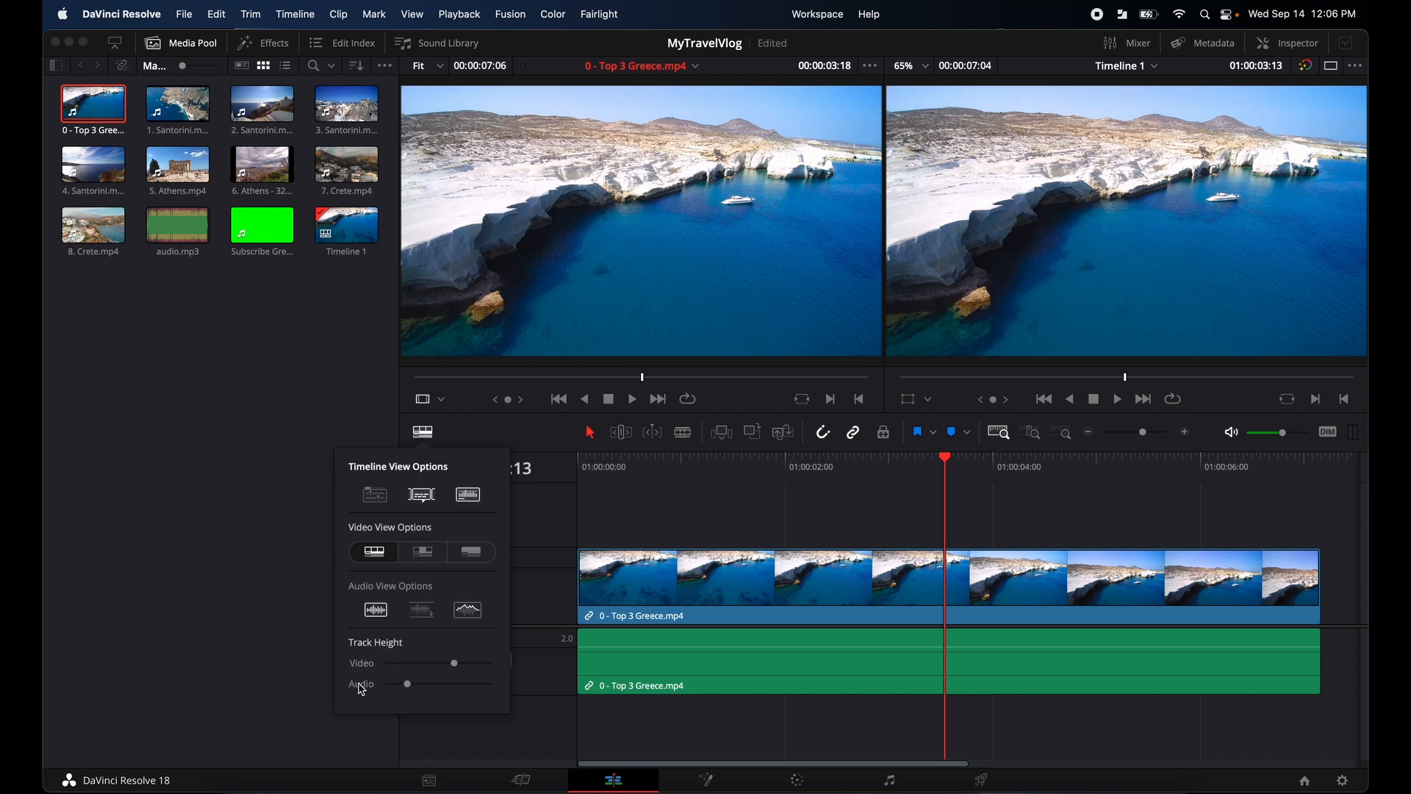
{"action": "left_click_drag", "start_coordinate": [463, 669], "coordinate": [409, 688]}
{"action": "left_click", "coordinate": [423, 611]}
{"action": "left_click", "coordinate": [471, 614]}
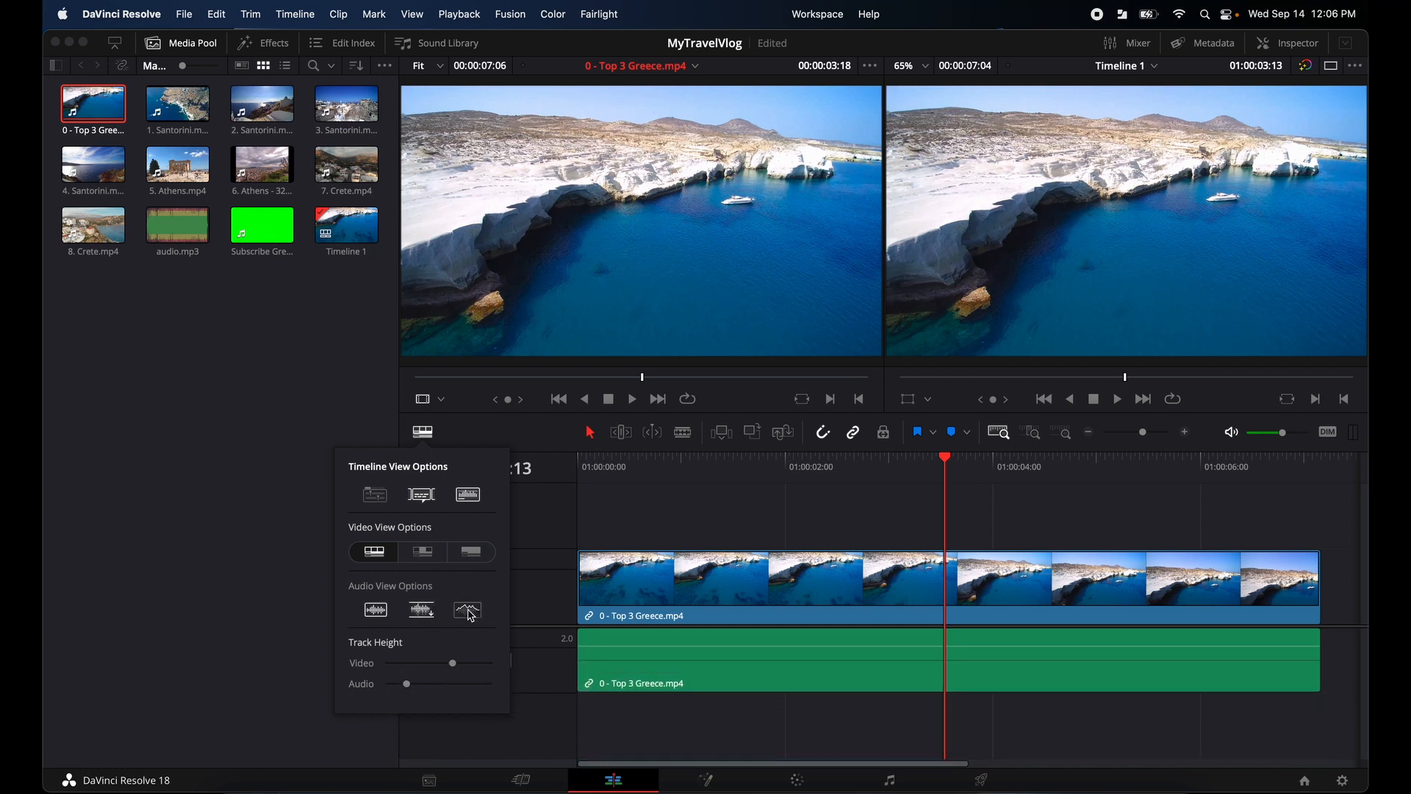
{"action": "left_click", "coordinate": [428, 610]}
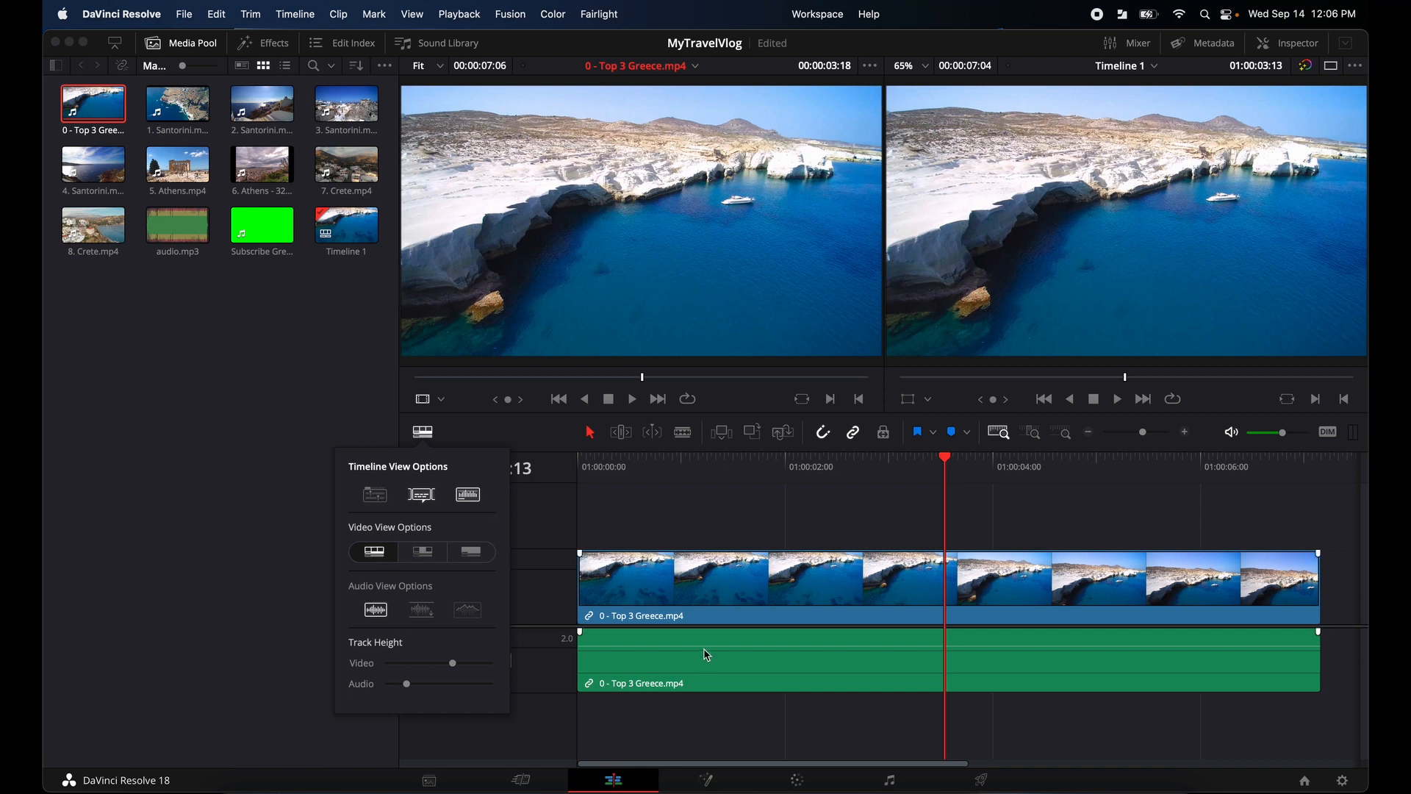
{"action": "left_click", "coordinate": [641, 520]}
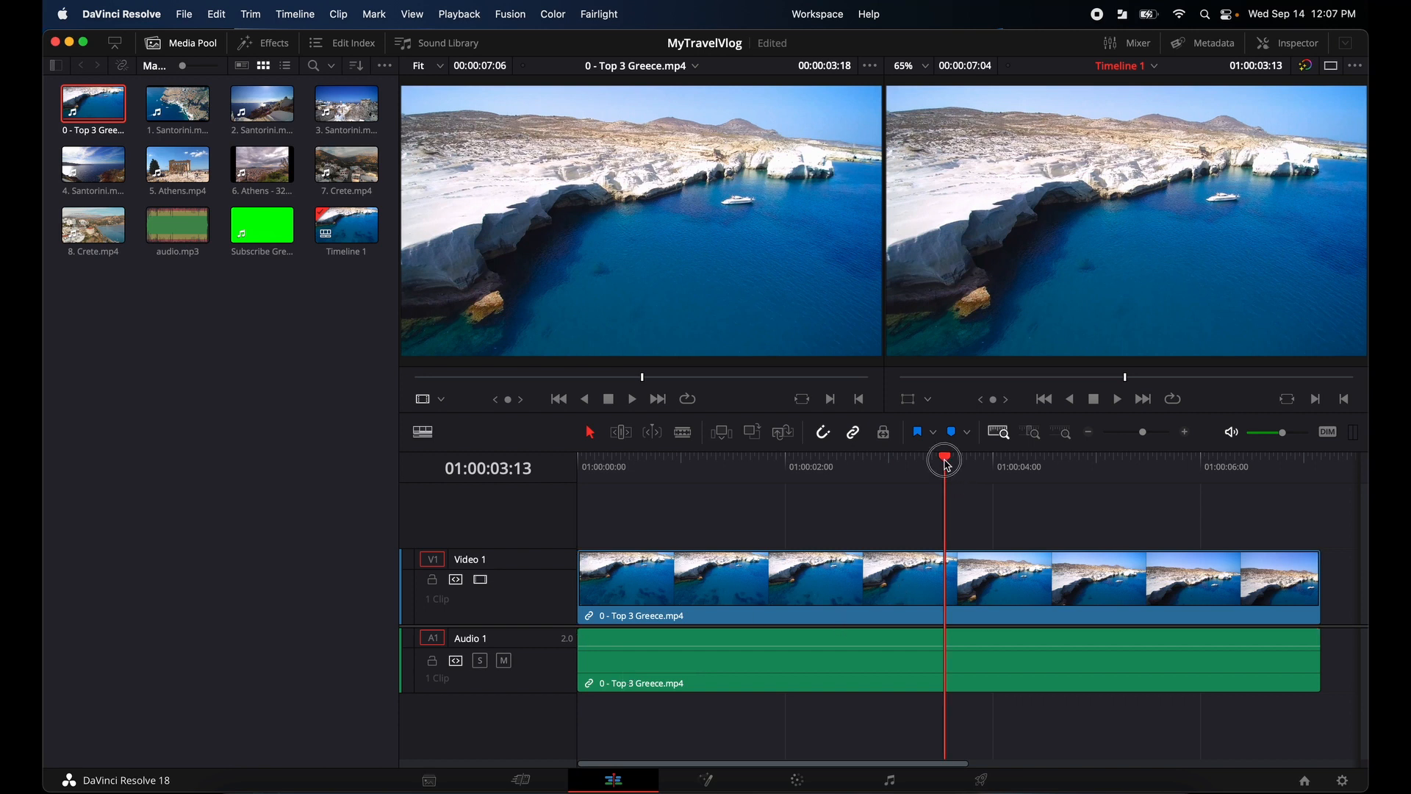
Play the timeline from 01:00:01:20 and stop it at 01:00:03:17.
{"action": "left_click_drag", "start_coordinate": [945, 459], "coordinate": [765, 491]}
{"action": "left_click", "coordinate": [1117, 399]}
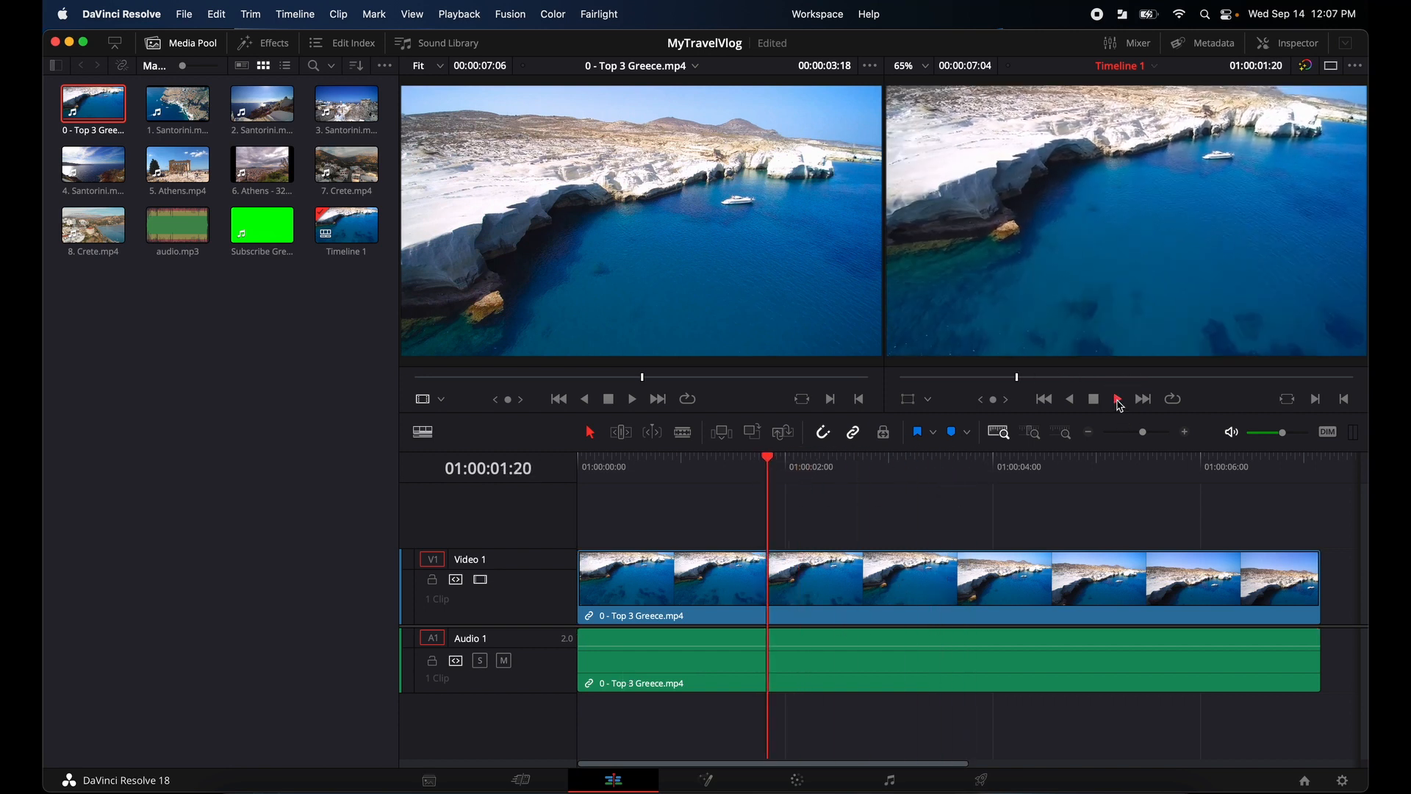
{"action": "left_click", "coordinate": [1094, 400]}
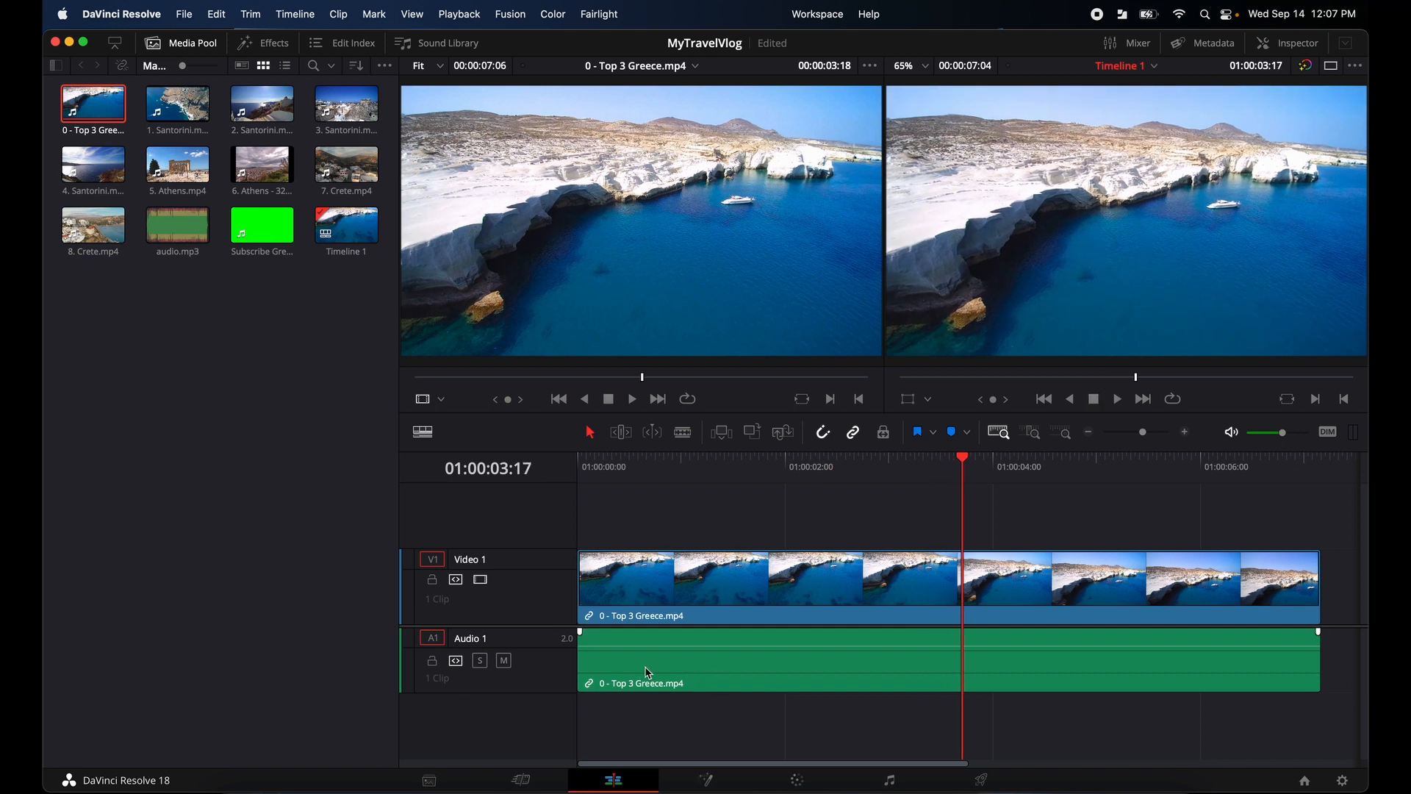
Turn off Linked Selection and delete only the audio part of the 0 - Top 3 Greece.mp4 clip from Audio 1.
{"action": "left_click", "coordinate": [741, 678]}
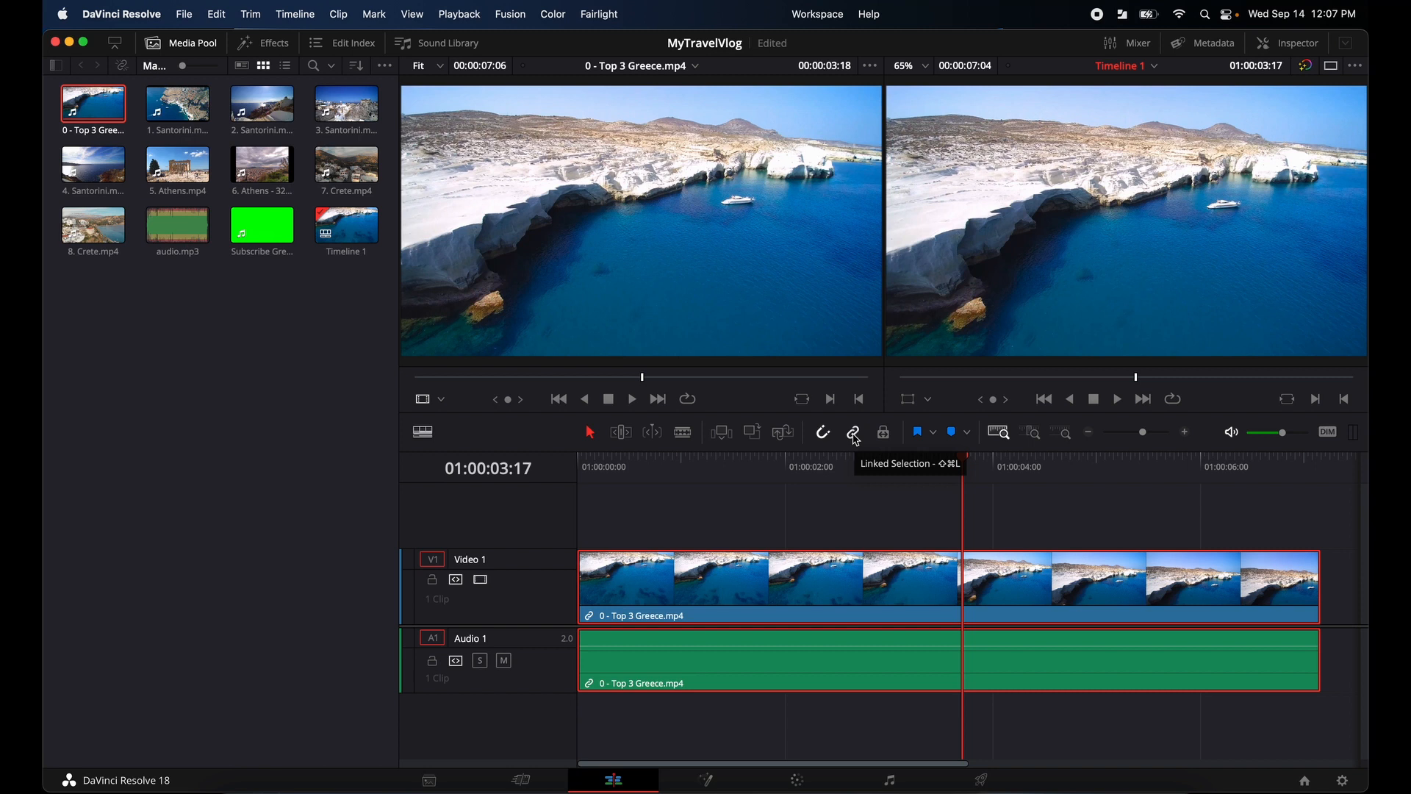
{"action": "left_click", "coordinate": [854, 438]}
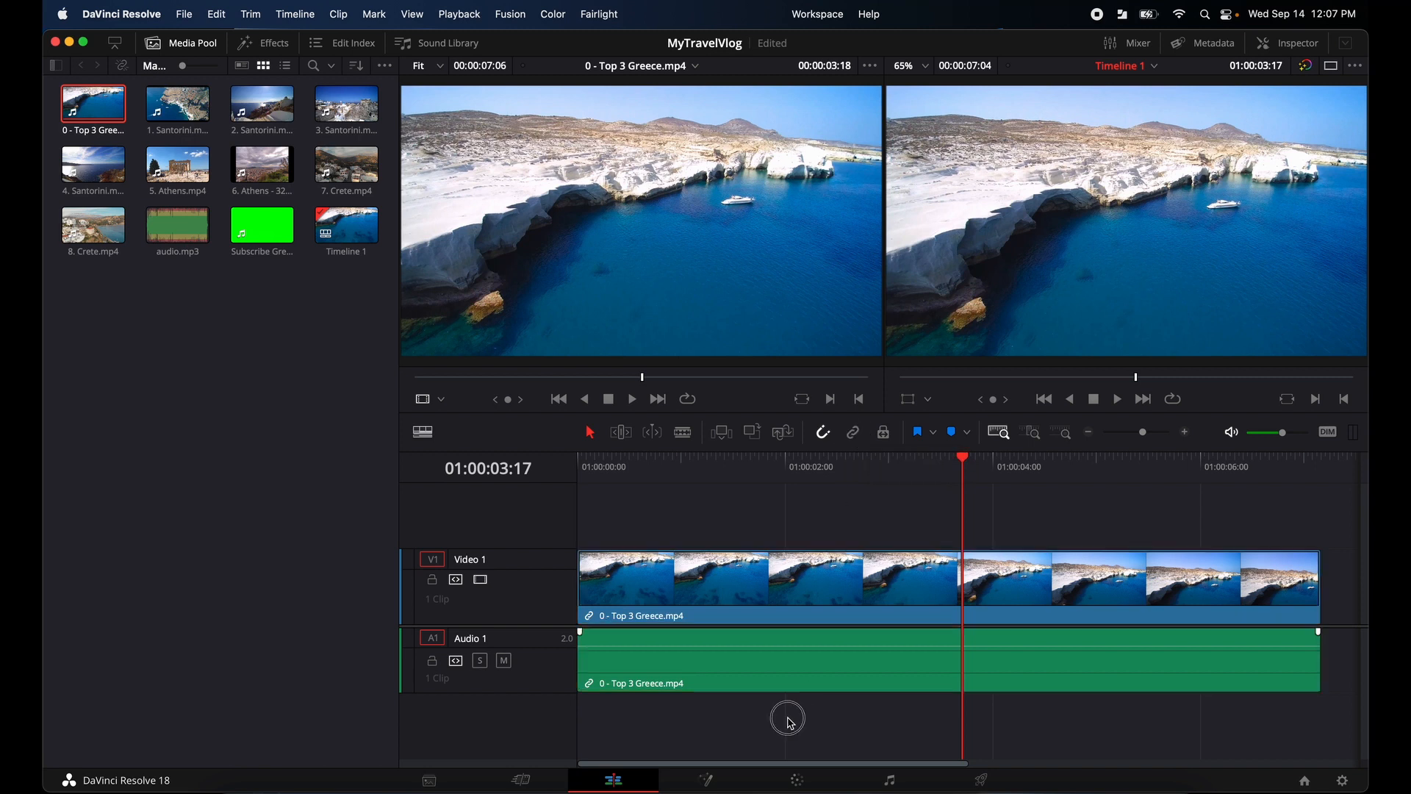
{"action": "left_click", "coordinate": [751, 668]}
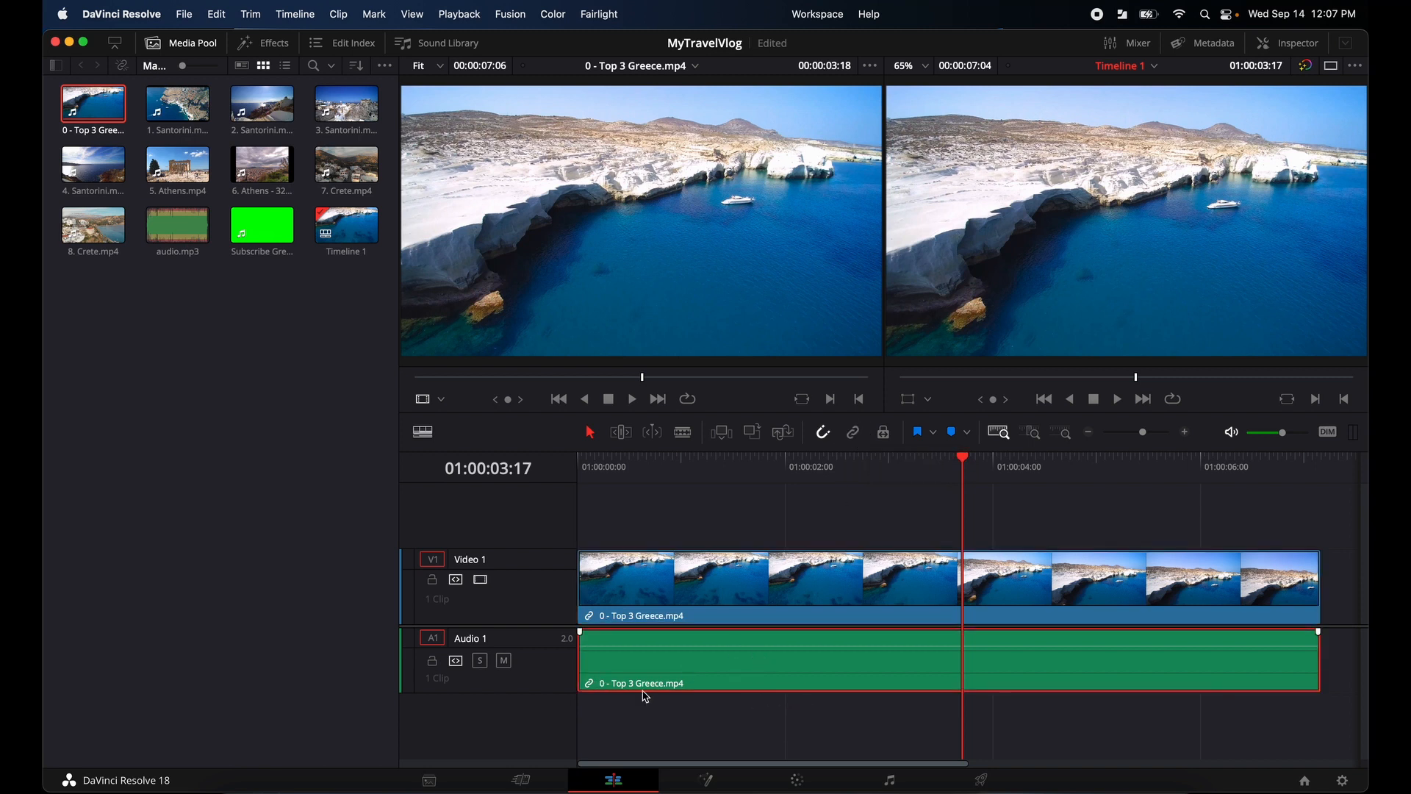
{"action": "key", "text": "Delete"}
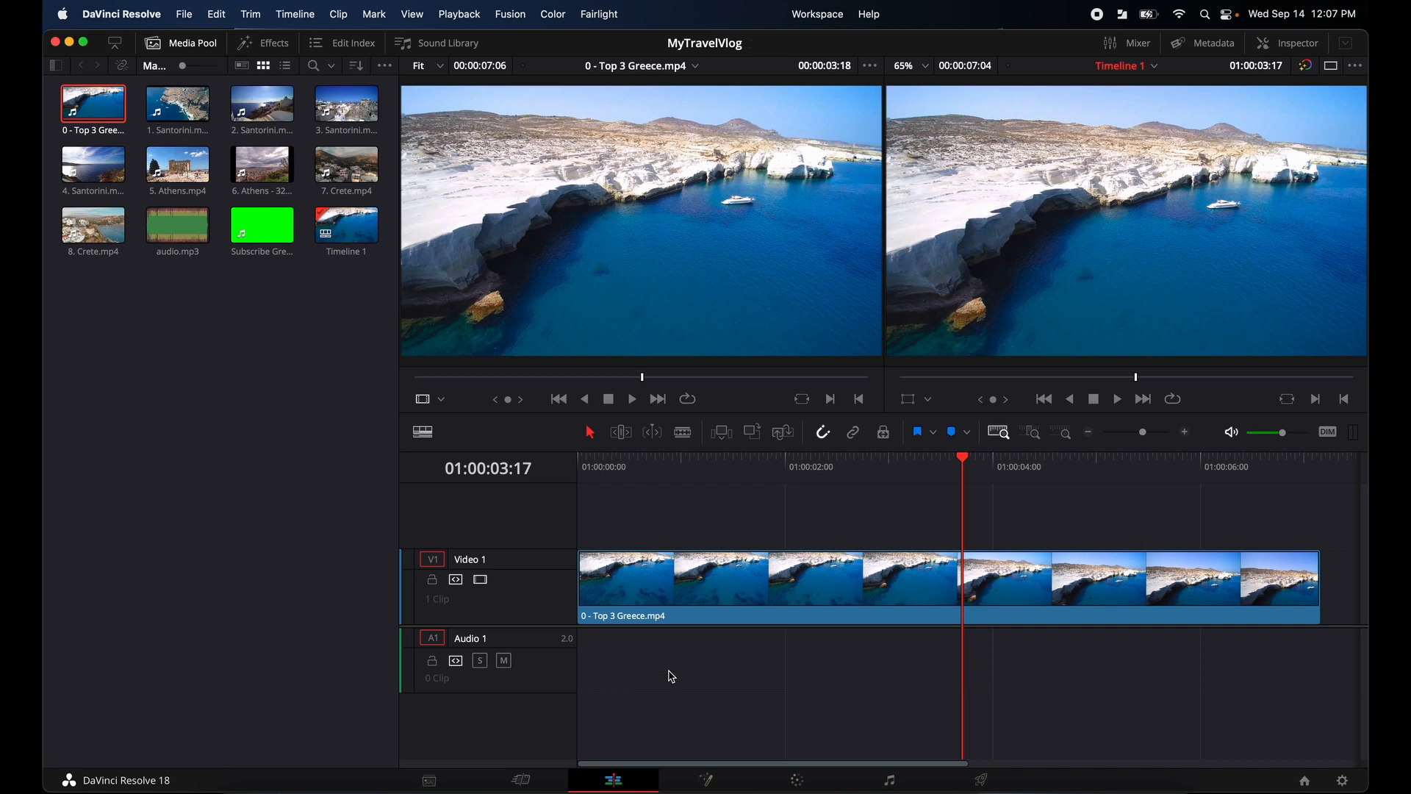
Undo the audio deletion and the placement of the Greece clip, back to an empty timeline.
{"action": "mouse_move", "coordinate": [619, 281]}
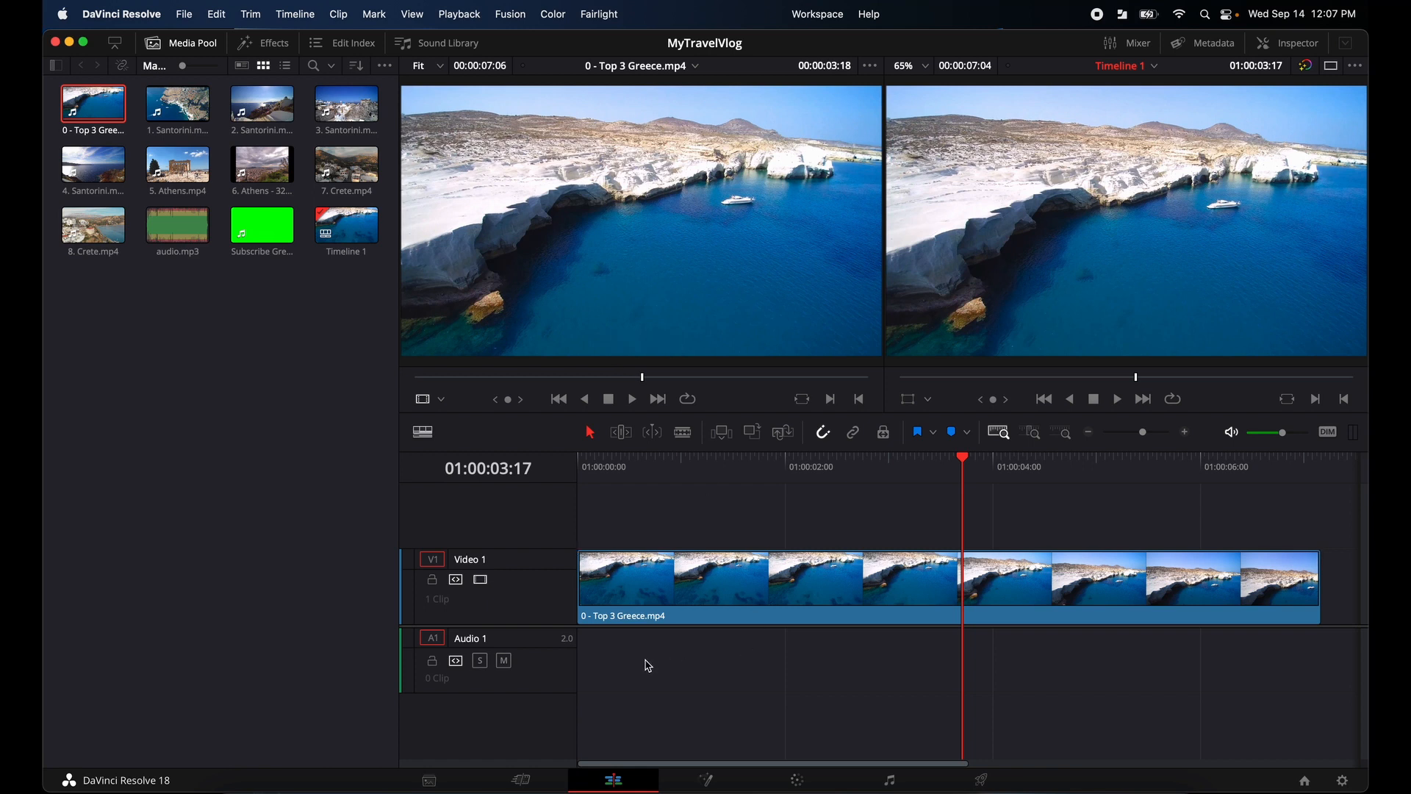
{"action": "key", "text": "super+z"}
{"action": "key", "text": "super+z"}
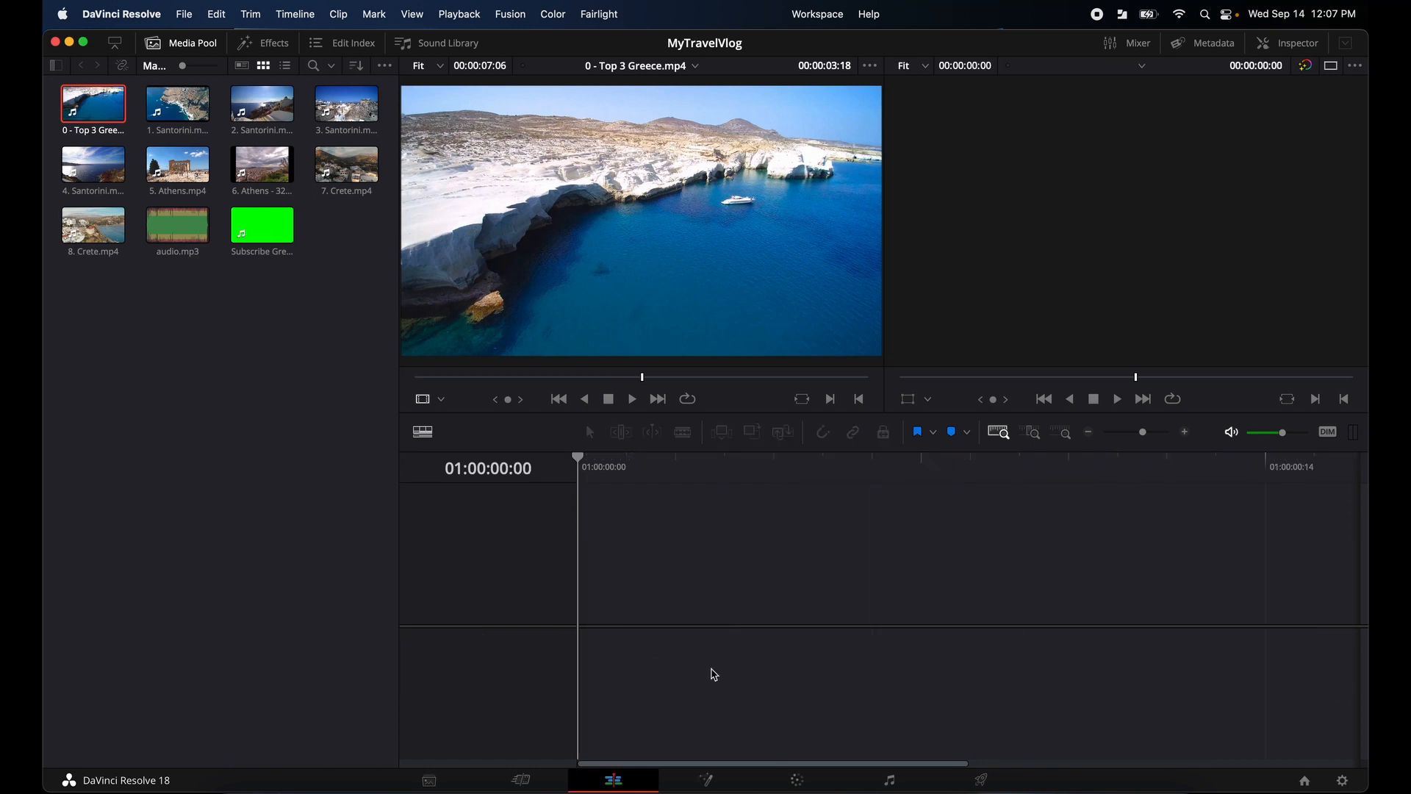
Mark an in point at 00:00:00:04 and an out point at 00:00:03:25 on the source clip 0 - Top 3 Greece.mp4.
{"action": "mouse_move", "coordinate": [639, 221]}
{"action": "left_click_drag", "start_coordinate": [646, 379], "coordinate": [412, 388]}
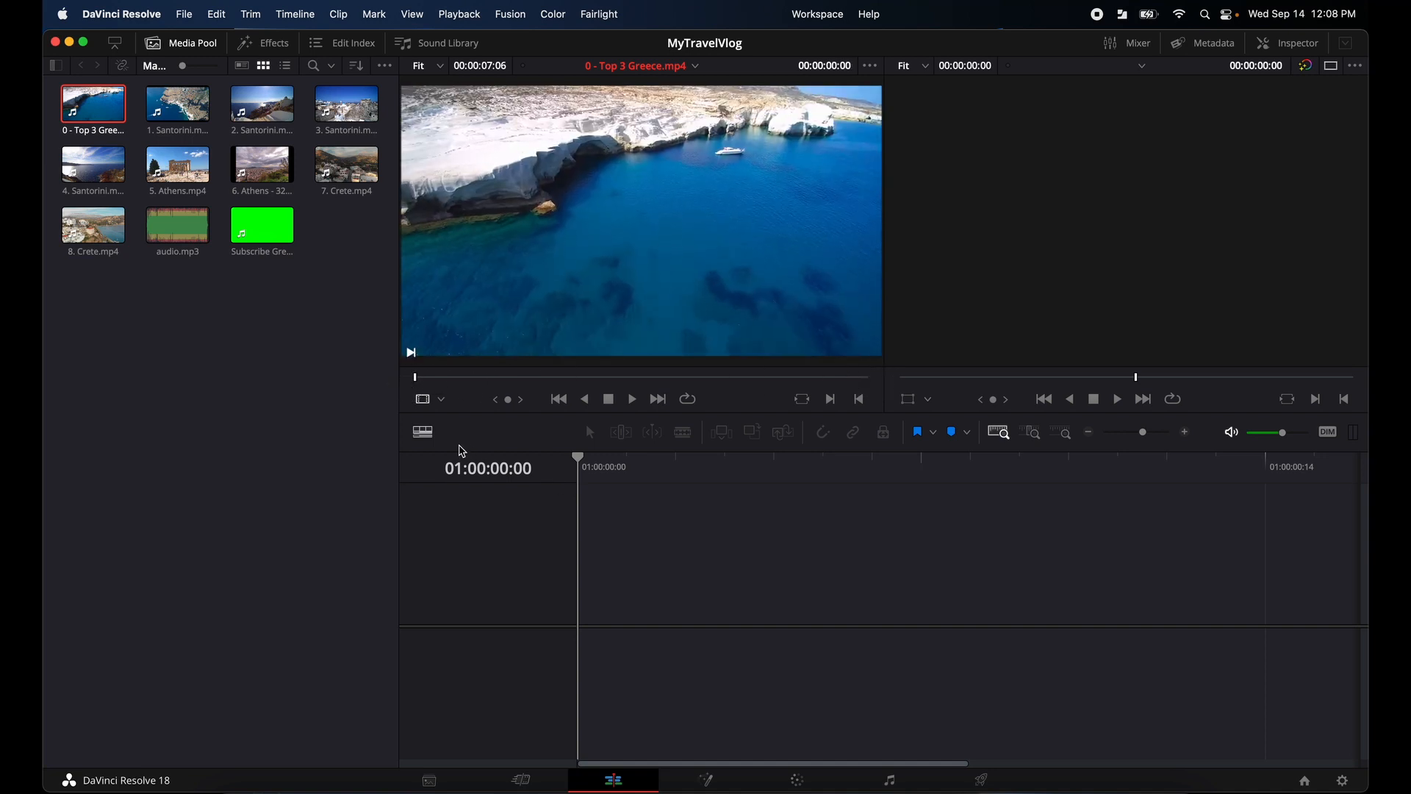
{"action": "left_click_drag", "start_coordinate": [419, 381], "coordinate": [425, 385]}
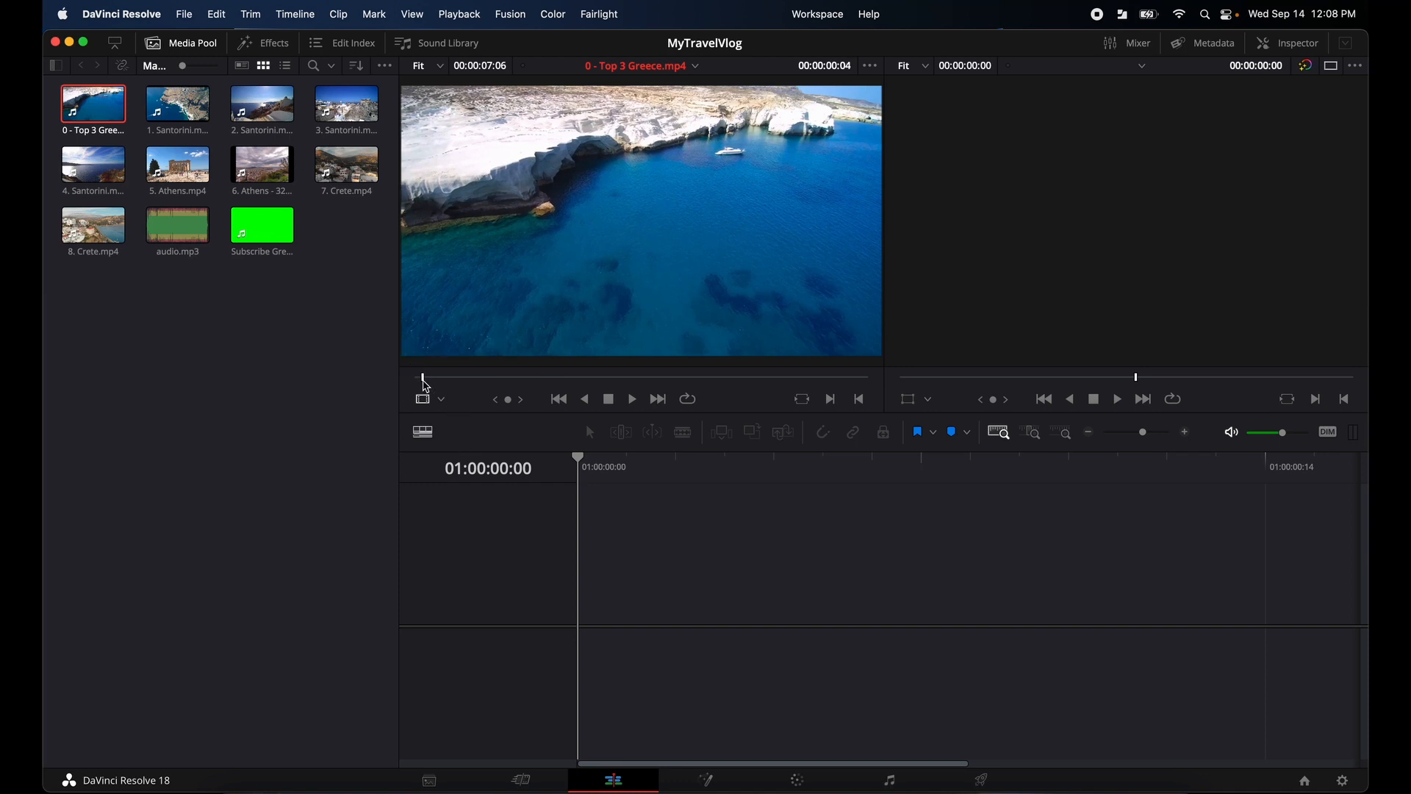
{"action": "key", "text": "i"}
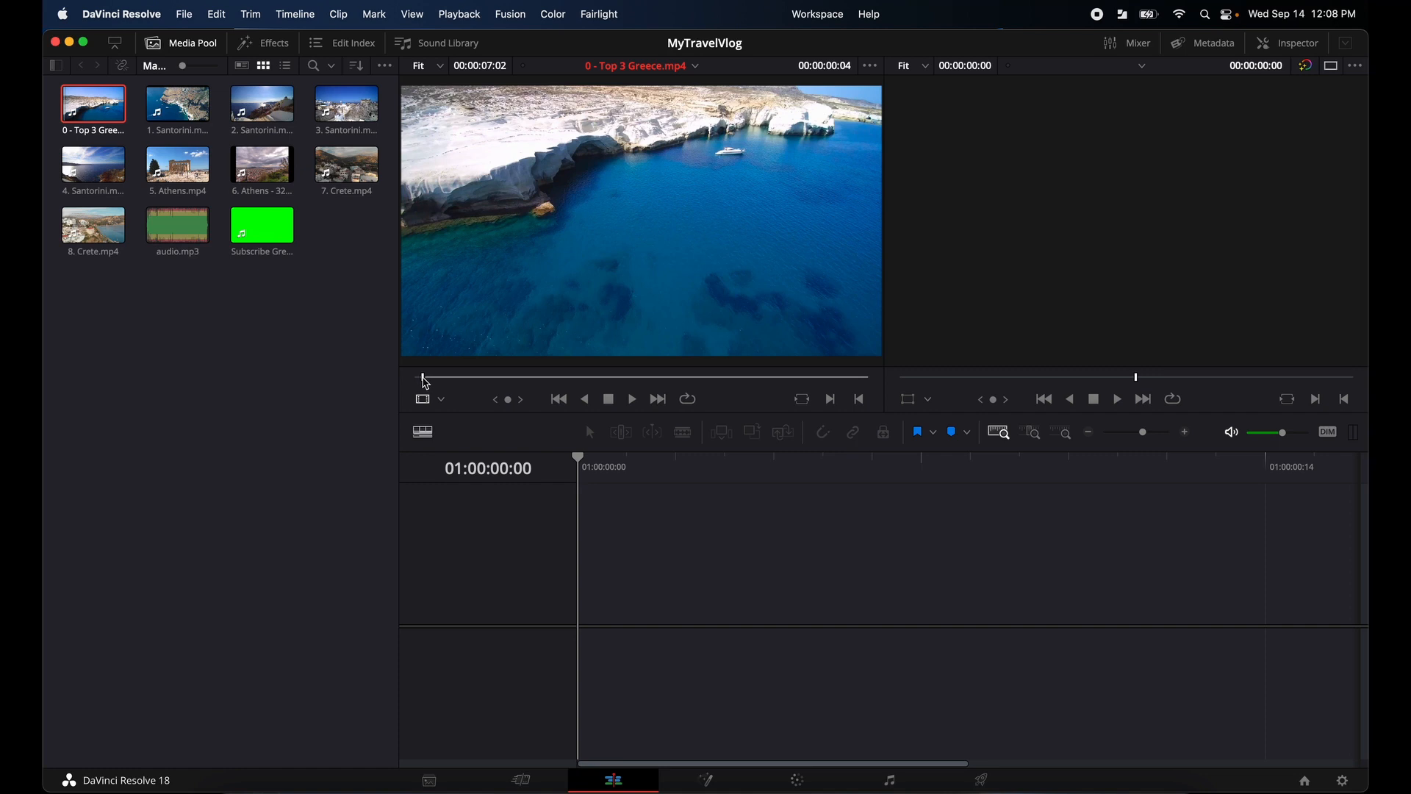
{"action": "left_click_drag", "start_coordinate": [423, 377], "coordinate": [659, 379]}
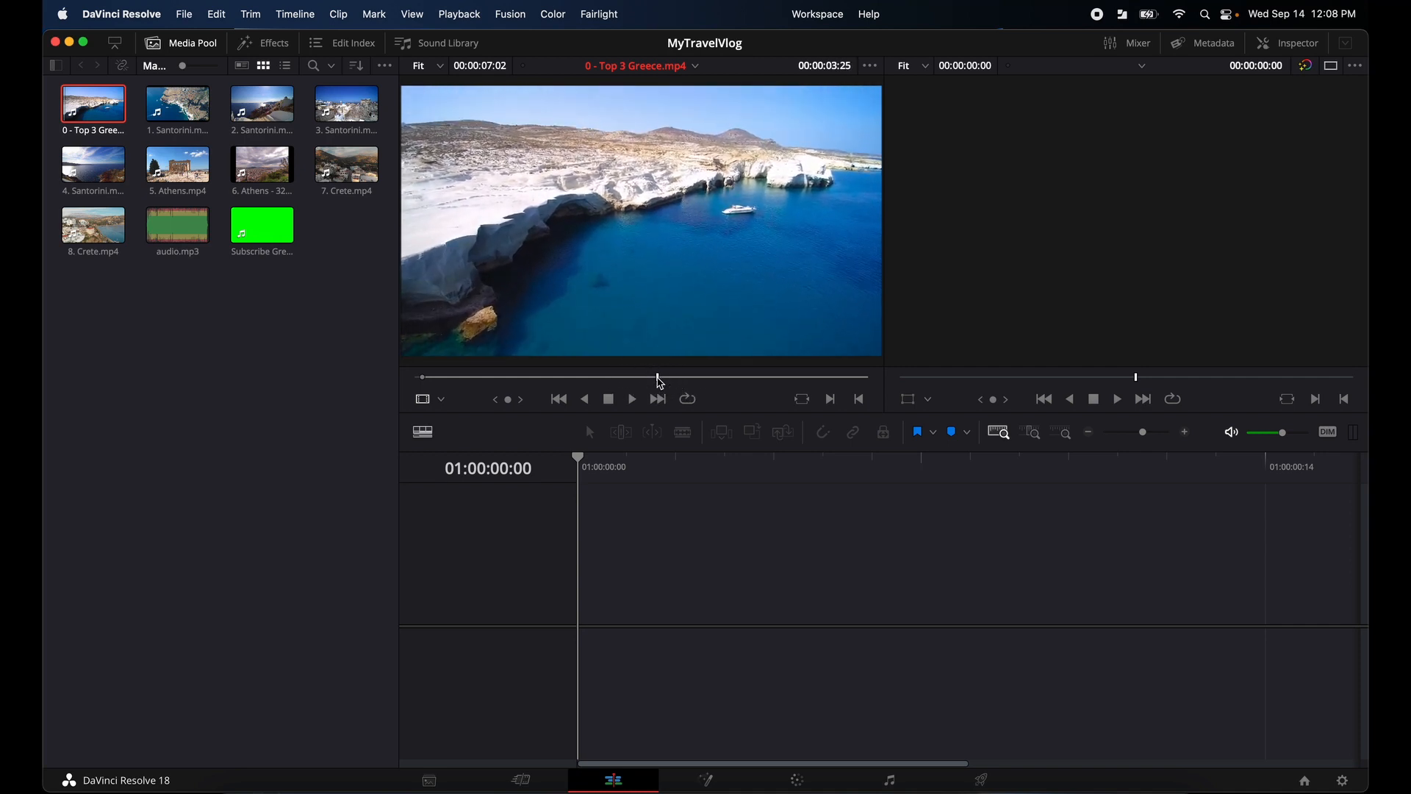
{"action": "key", "text": "o"}
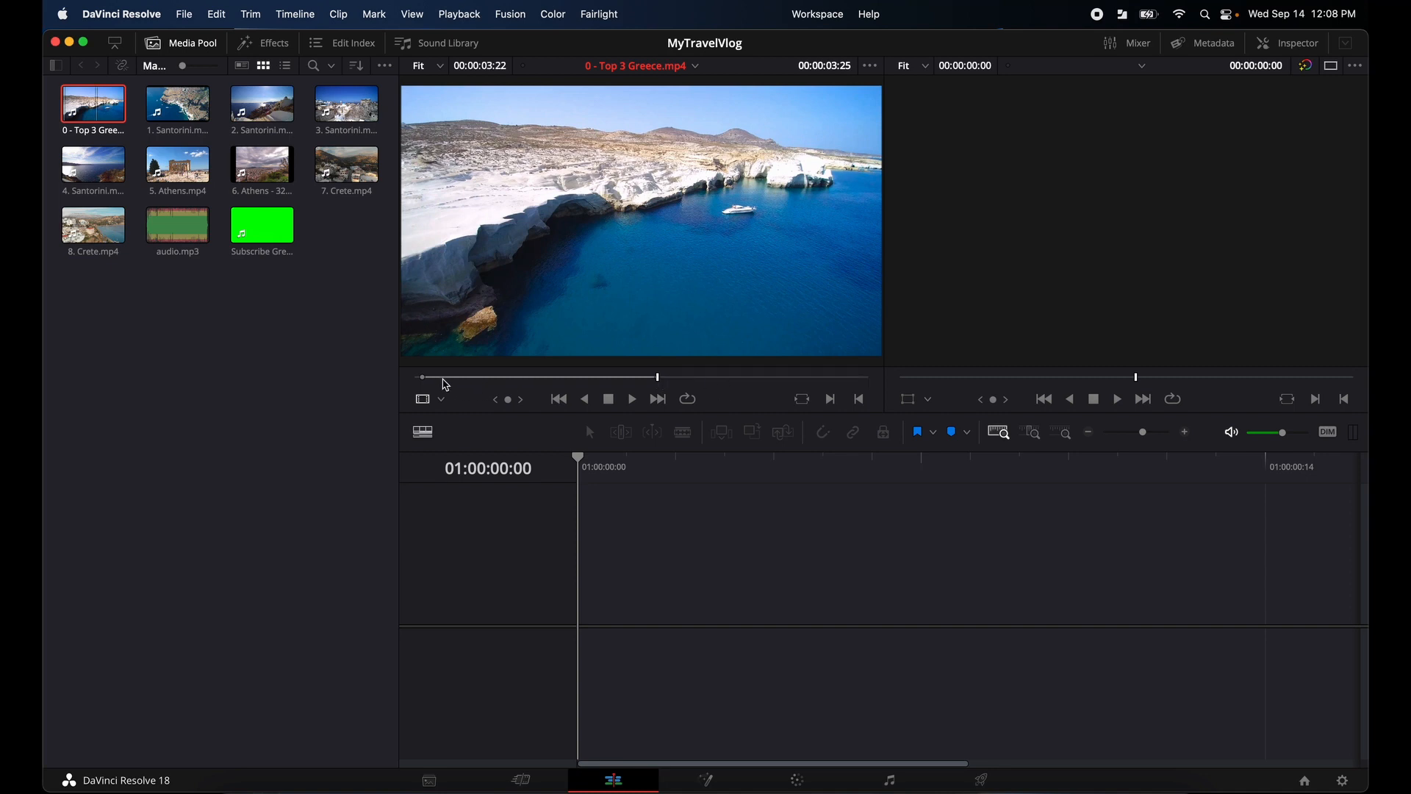
Place only the video of the marked Greece range on Video 1 and move the clip to the timeline start.
{"action": "mouse_move", "coordinate": [529, 291]}
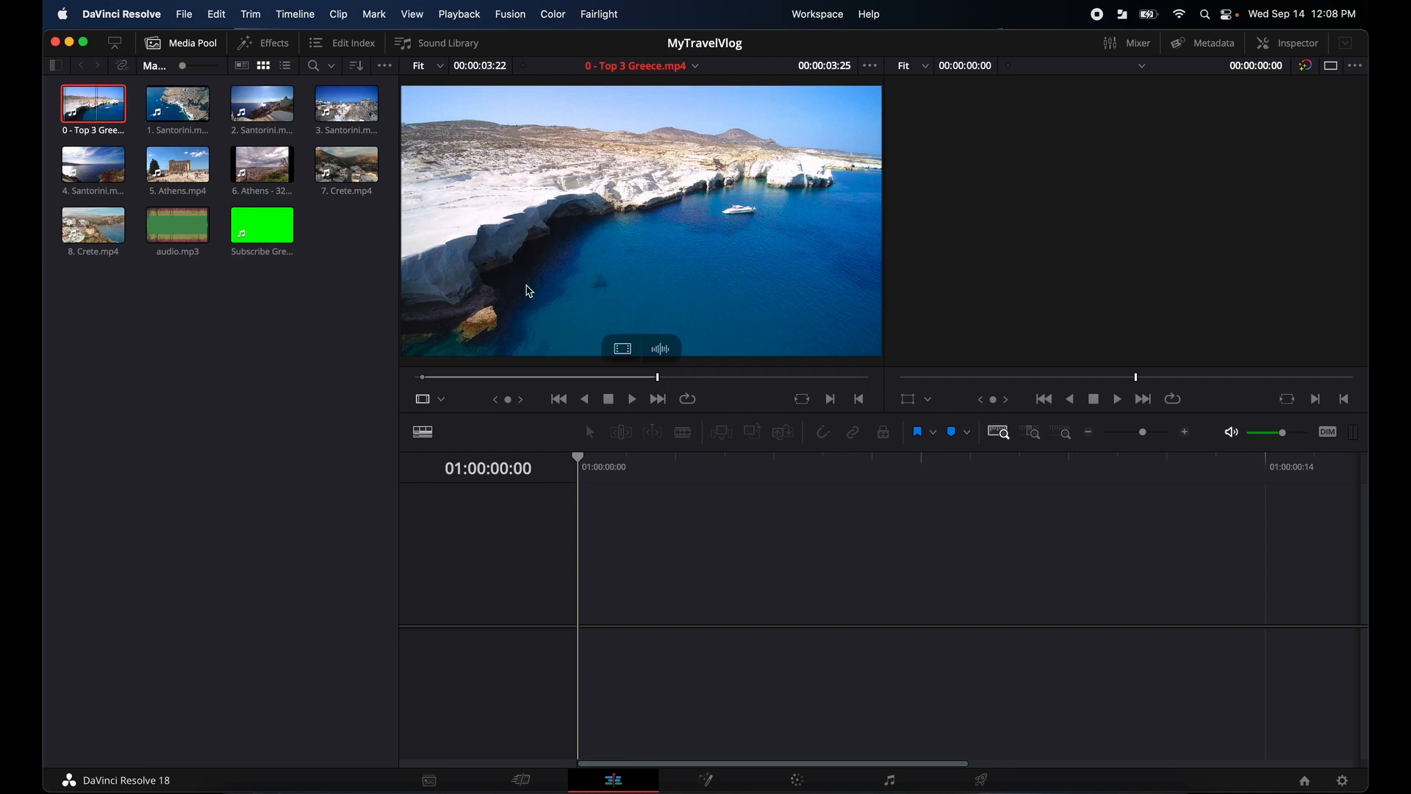
{"action": "left_click", "coordinate": [623, 352]}
{"action": "left_click_drag", "start_coordinate": [623, 352], "coordinate": [616, 585]}
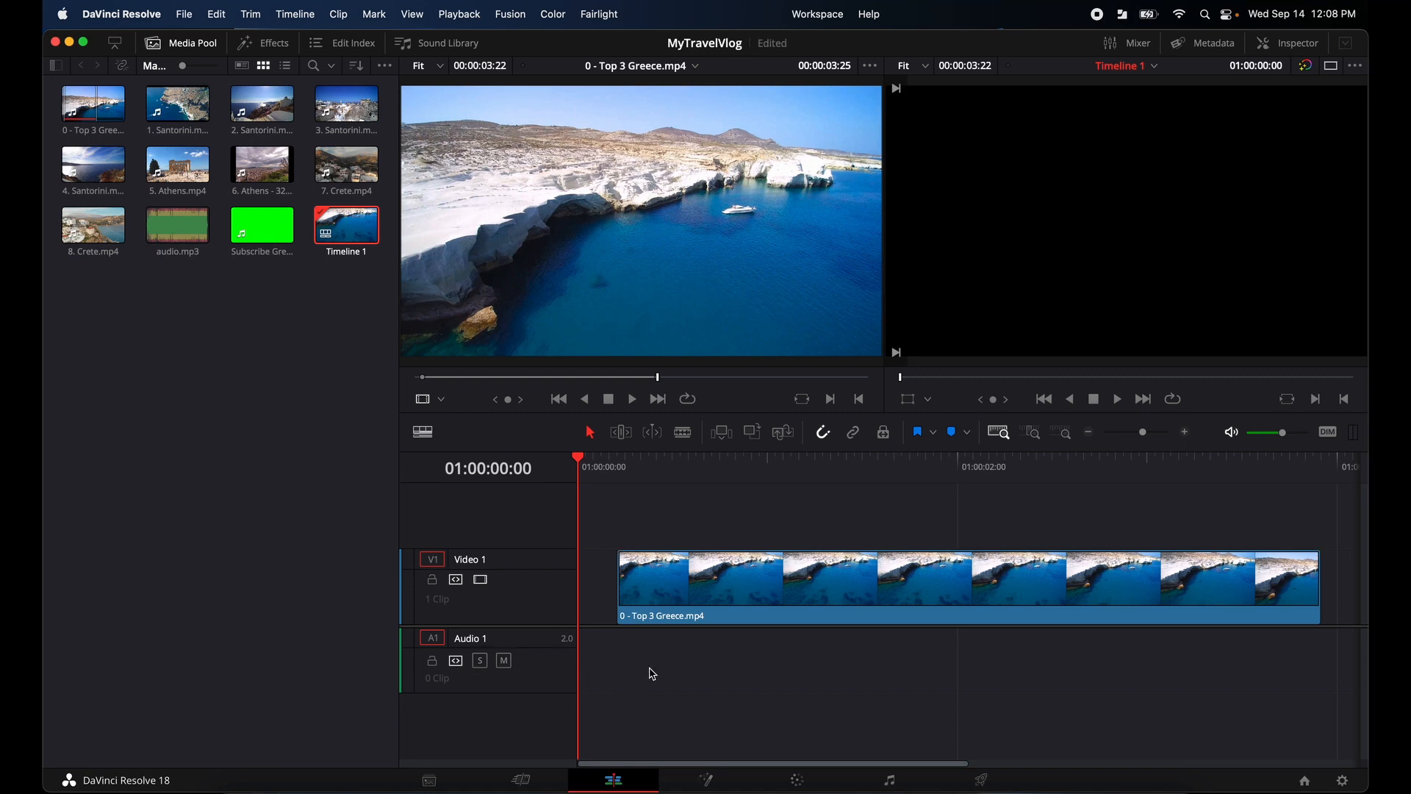
{"action": "mouse_move", "coordinate": [611, 263]}
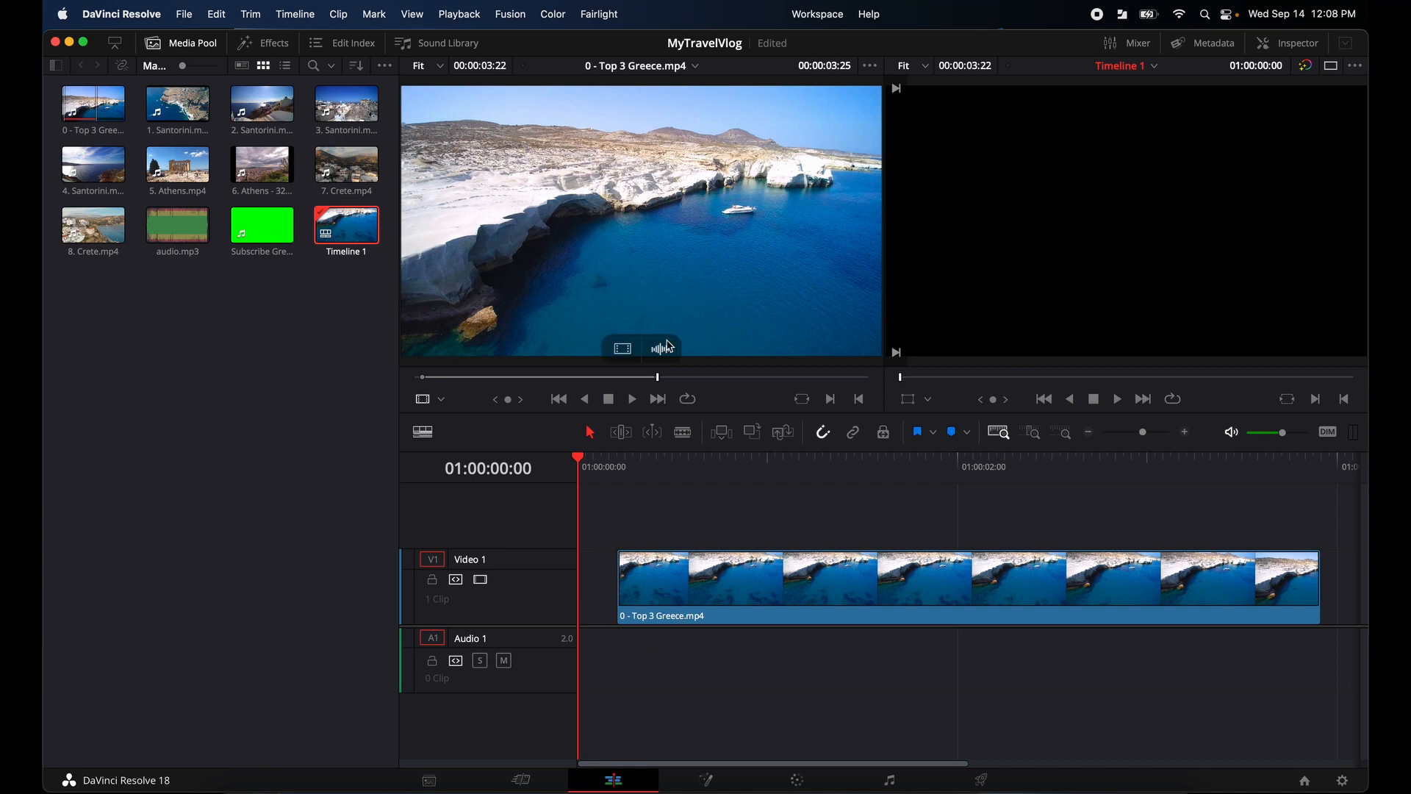
{"action": "left_click_drag", "start_coordinate": [734, 590], "coordinate": [691, 591]}
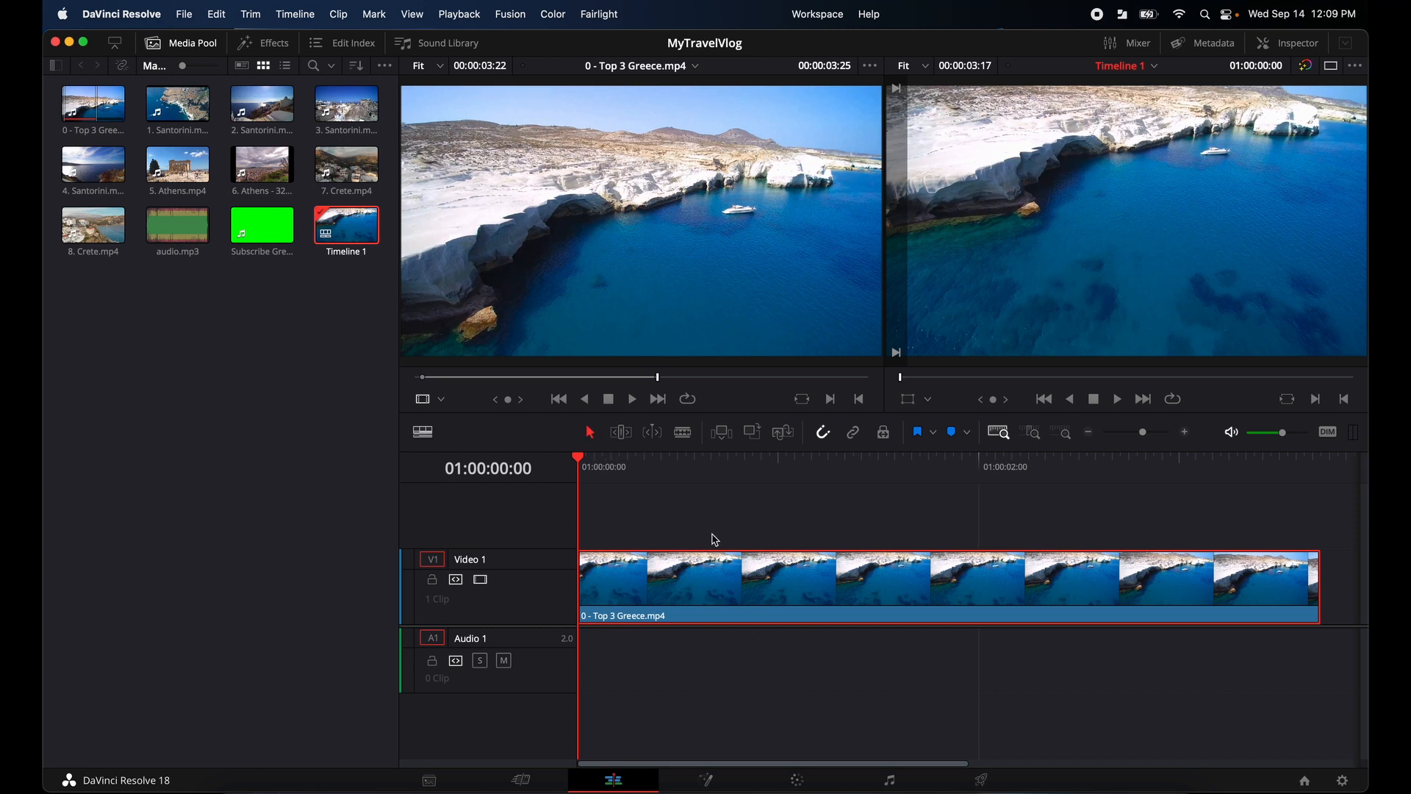
In Trim Edit Mode, extend the Greece clip to a duration of 00:00:03:18 and slip its footage within the clip.
{"action": "left_click", "coordinate": [622, 432]}
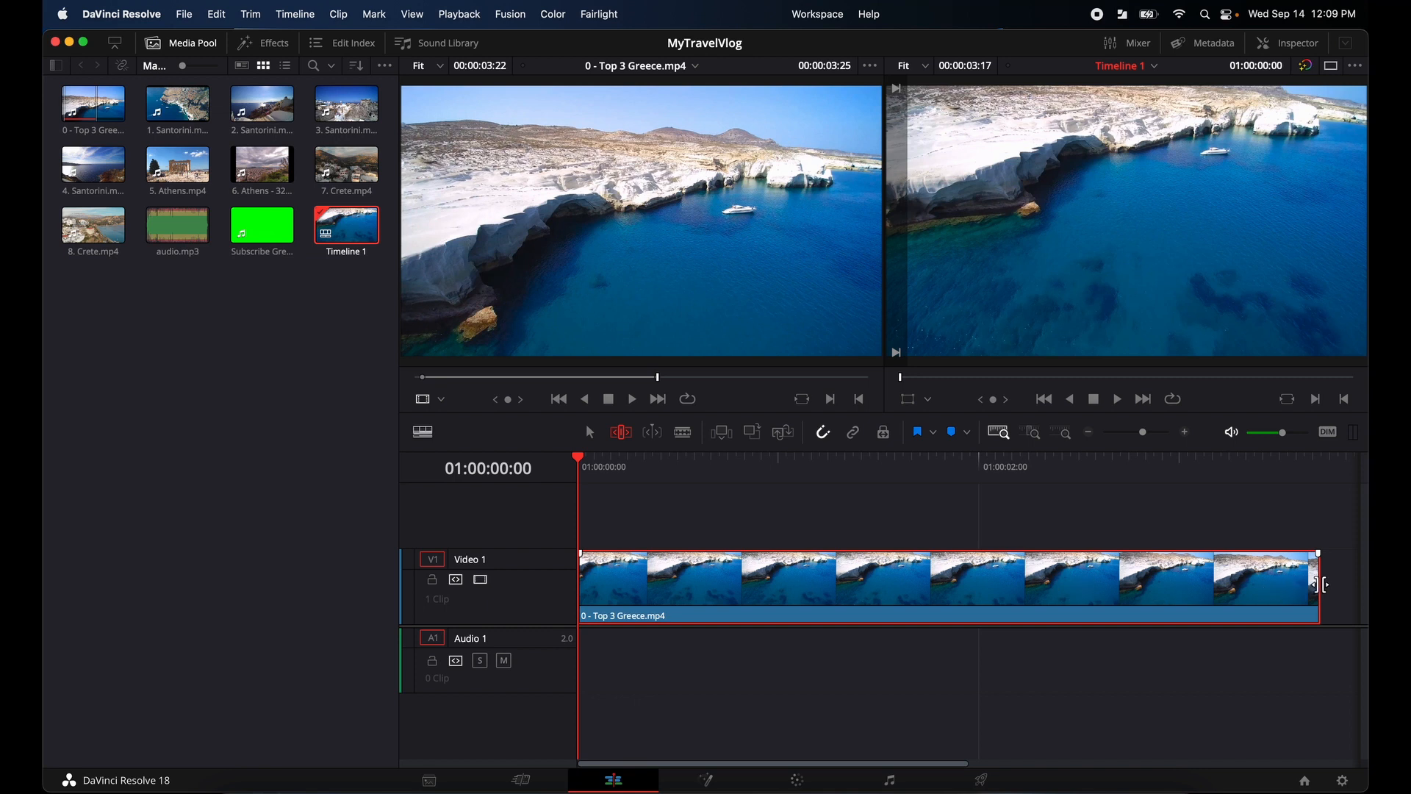
{"action": "mouse_move", "coordinate": [1321, 586]}
{"action": "left_mouse_down"}
{"action": "mouse_move", "coordinate": [1284, 585]}
{"action": "mouse_move", "coordinate": [1327, 587]}
{"action": "left_mouse_up"}
{"action": "mouse_move", "coordinate": [585, 571]}
{"action": "left_mouse_down"}
{"action": "mouse_move", "coordinate": [644, 573]}
{"action": "mouse_move", "coordinate": [582, 574]}
{"action": "left_mouse_up"}
{"action": "mouse_move", "coordinate": [906, 585]}
{"action": "left_mouse_down"}
{"action": "mouse_move", "coordinate": [935, 585]}
{"action": "mouse_move", "coordinate": [886, 588]}
{"action": "left_mouse_up"}
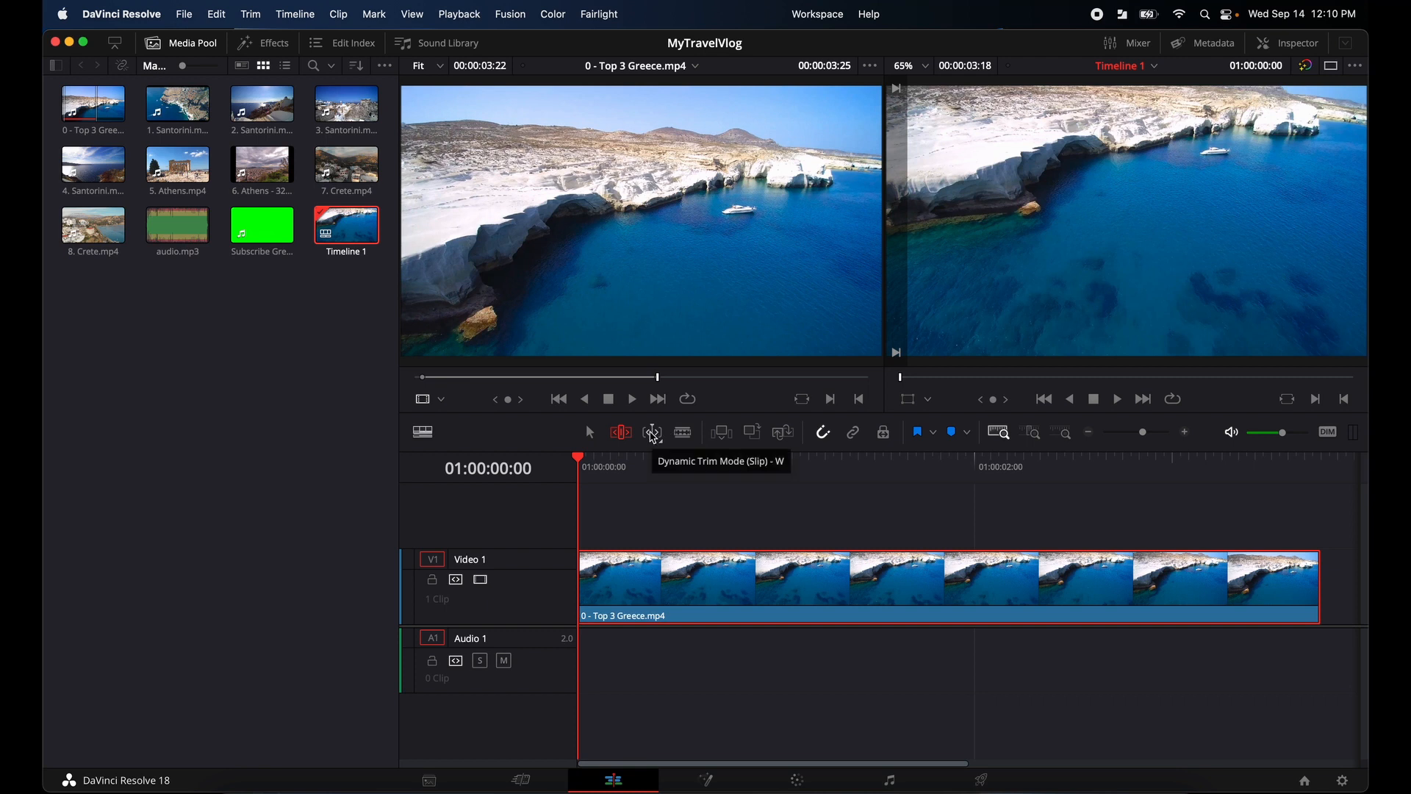
{"action": "left_click", "coordinate": [652, 434]}
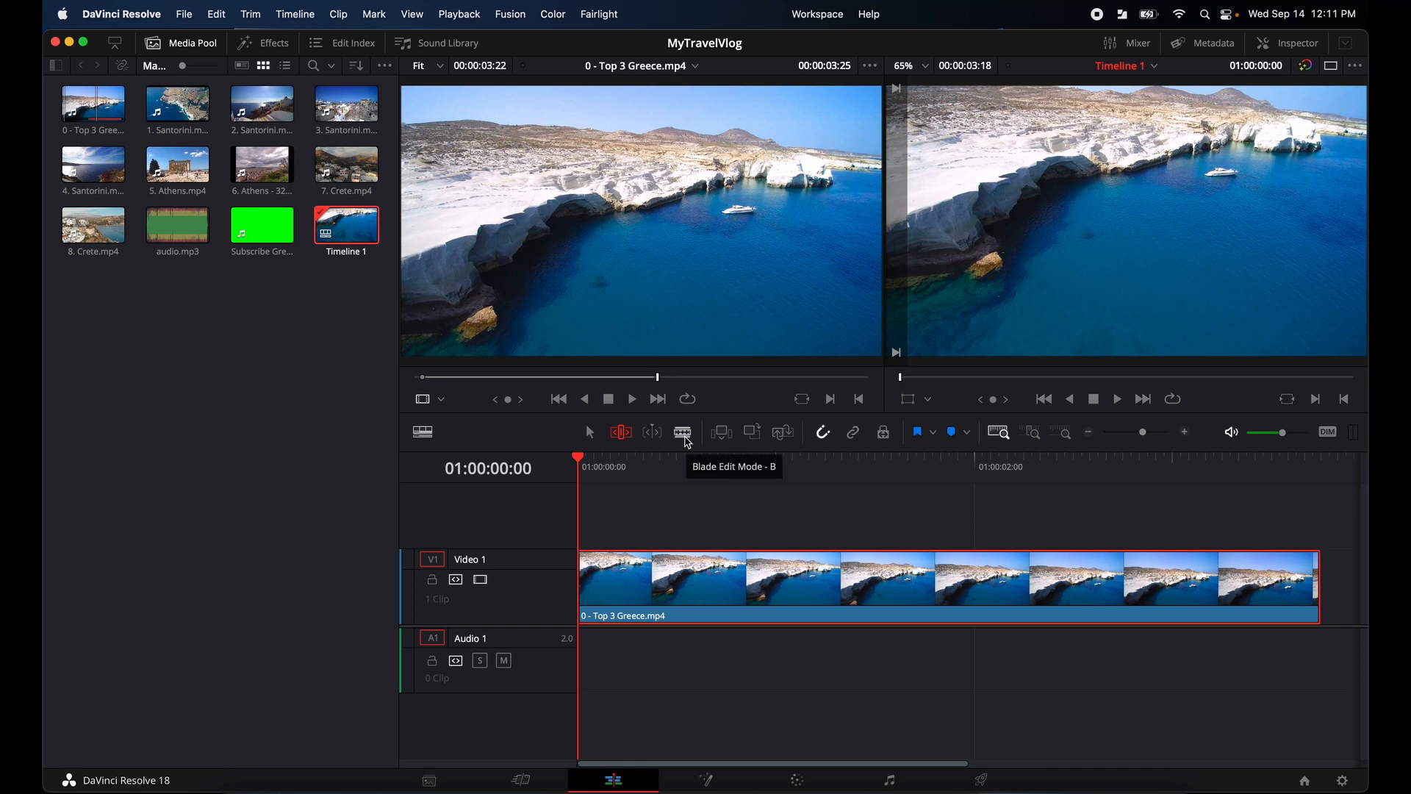
Split the Greece clip at 01:00:03:06 with the blade, delete the short end piece and save the project.
{"action": "left_click", "coordinate": [686, 440]}
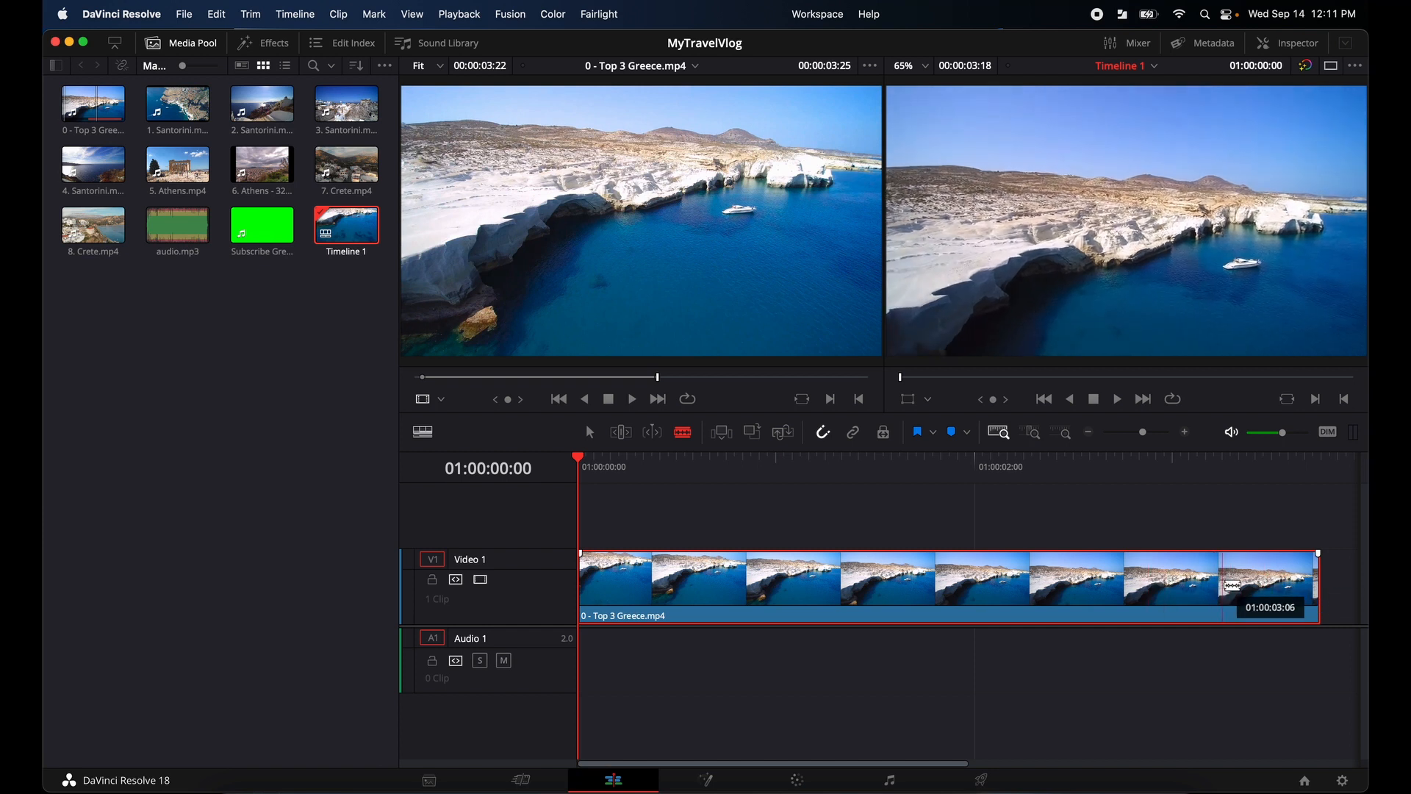
{"action": "left_click", "coordinate": [1223, 585]}
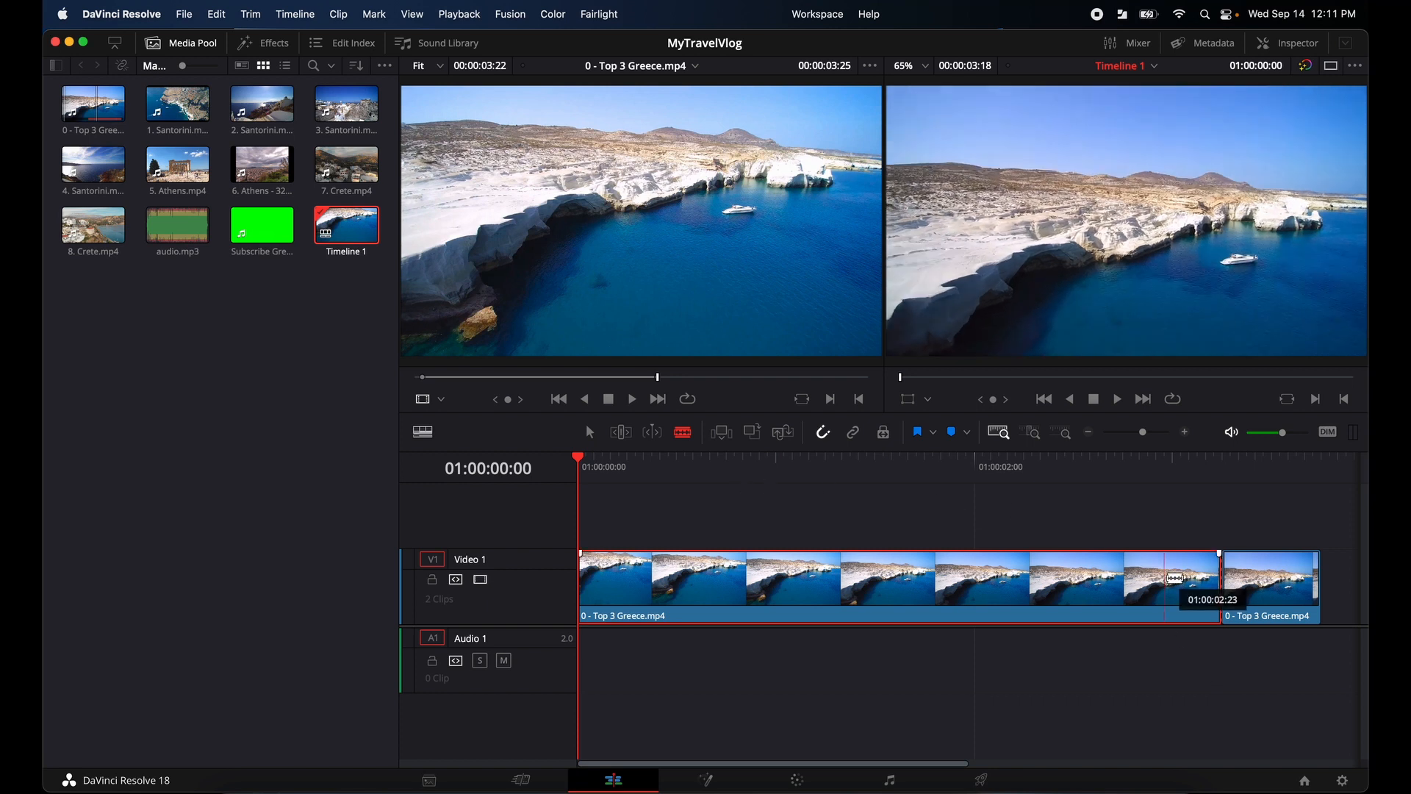
{"action": "key", "text": "a"}
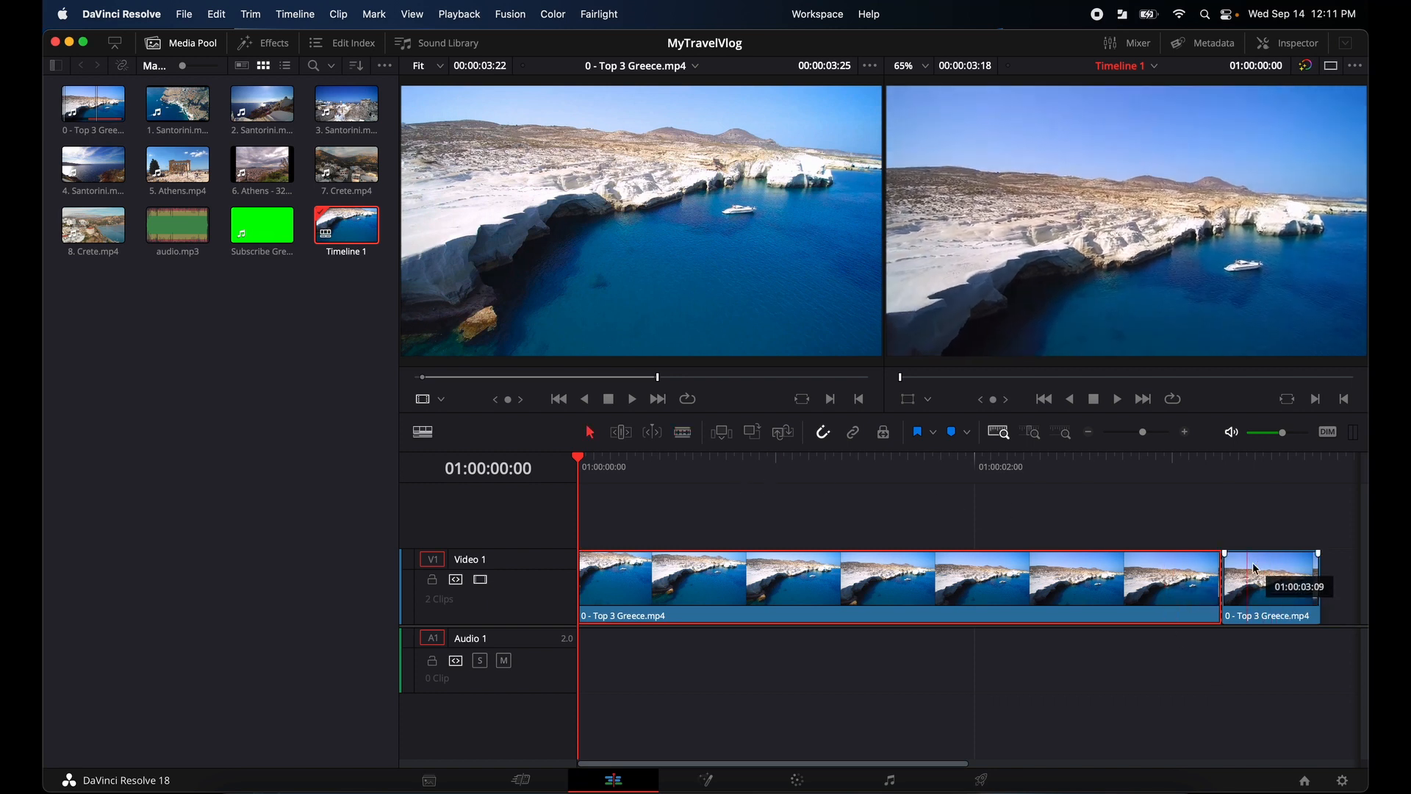
{"action": "left_click", "coordinate": [1257, 588]}
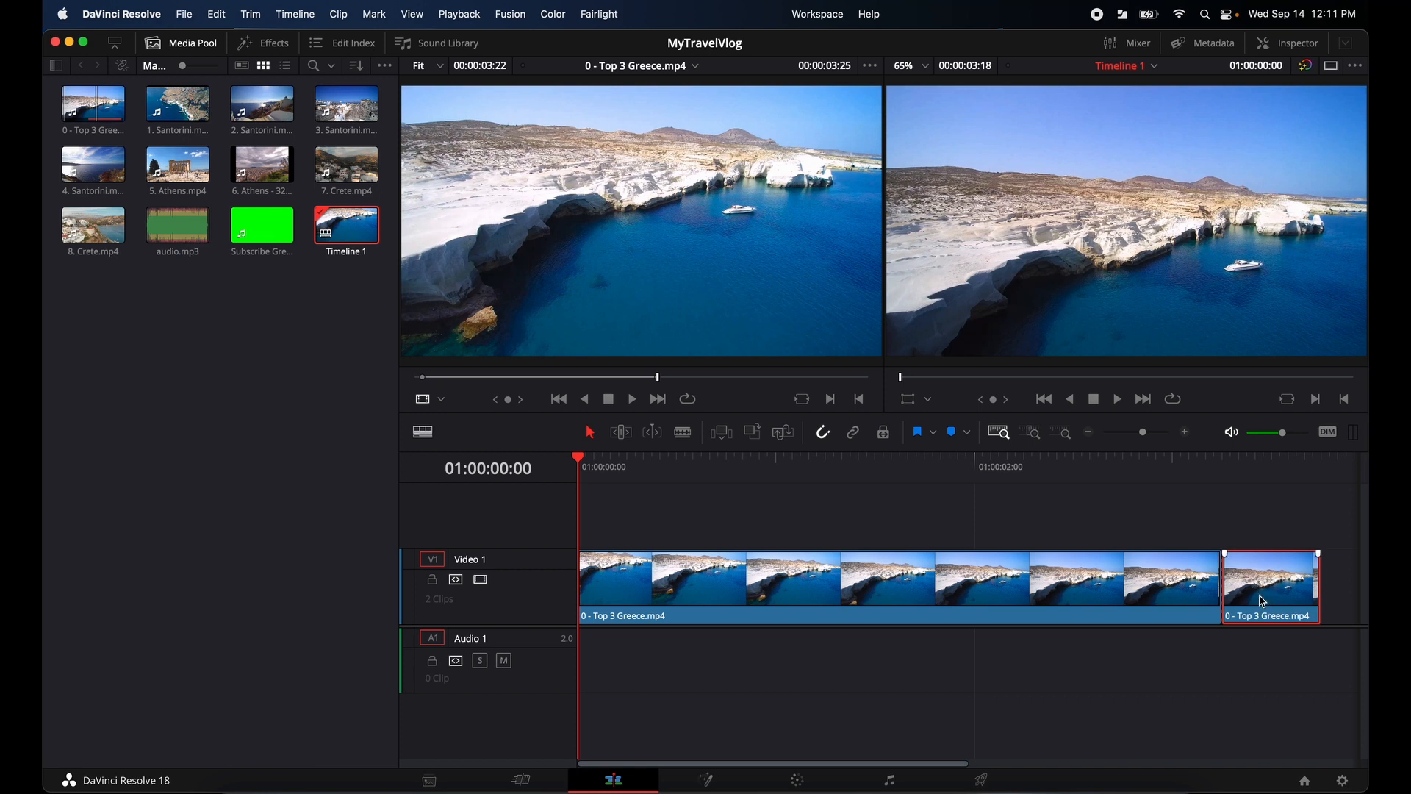
{"action": "key", "text": "Delete"}
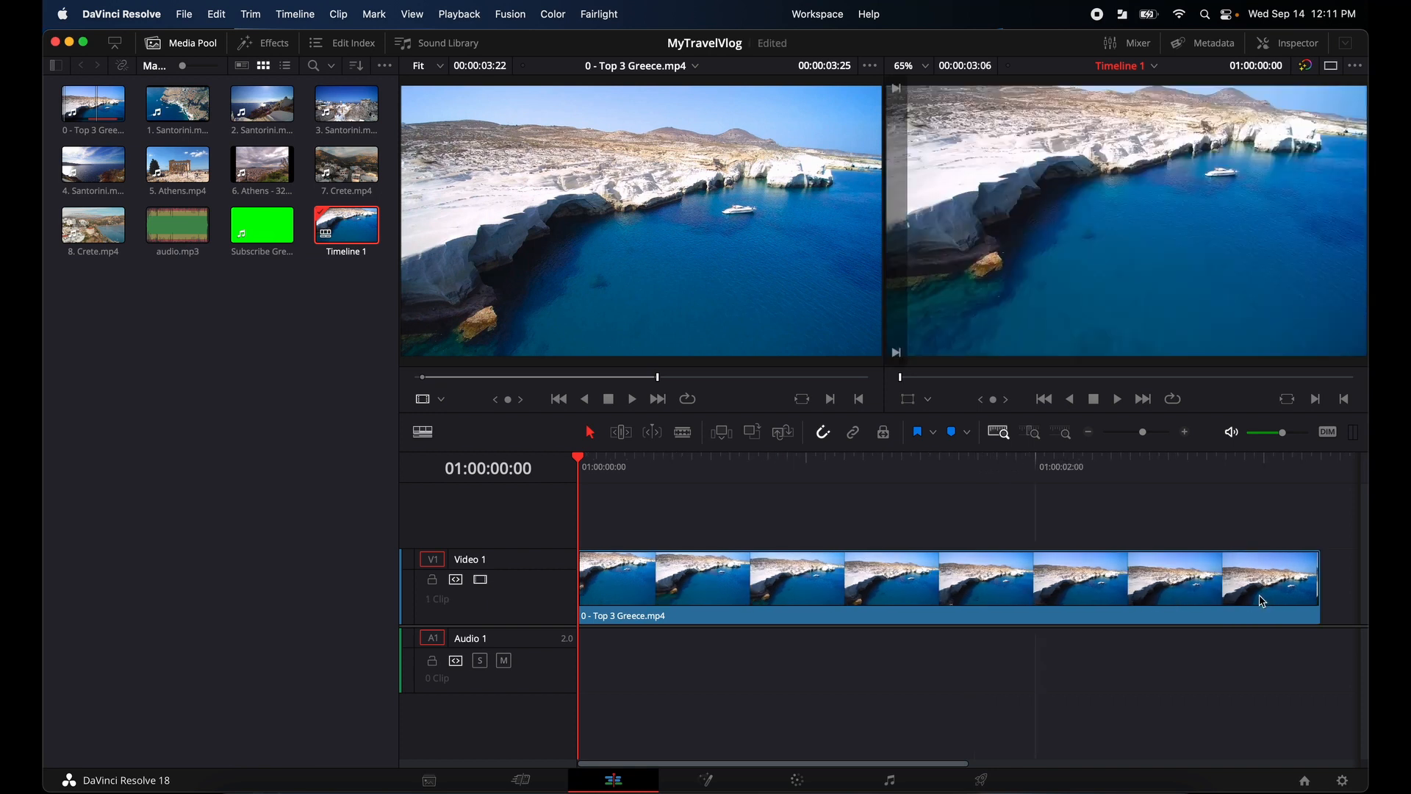
{"action": "key", "text": "super+s"}
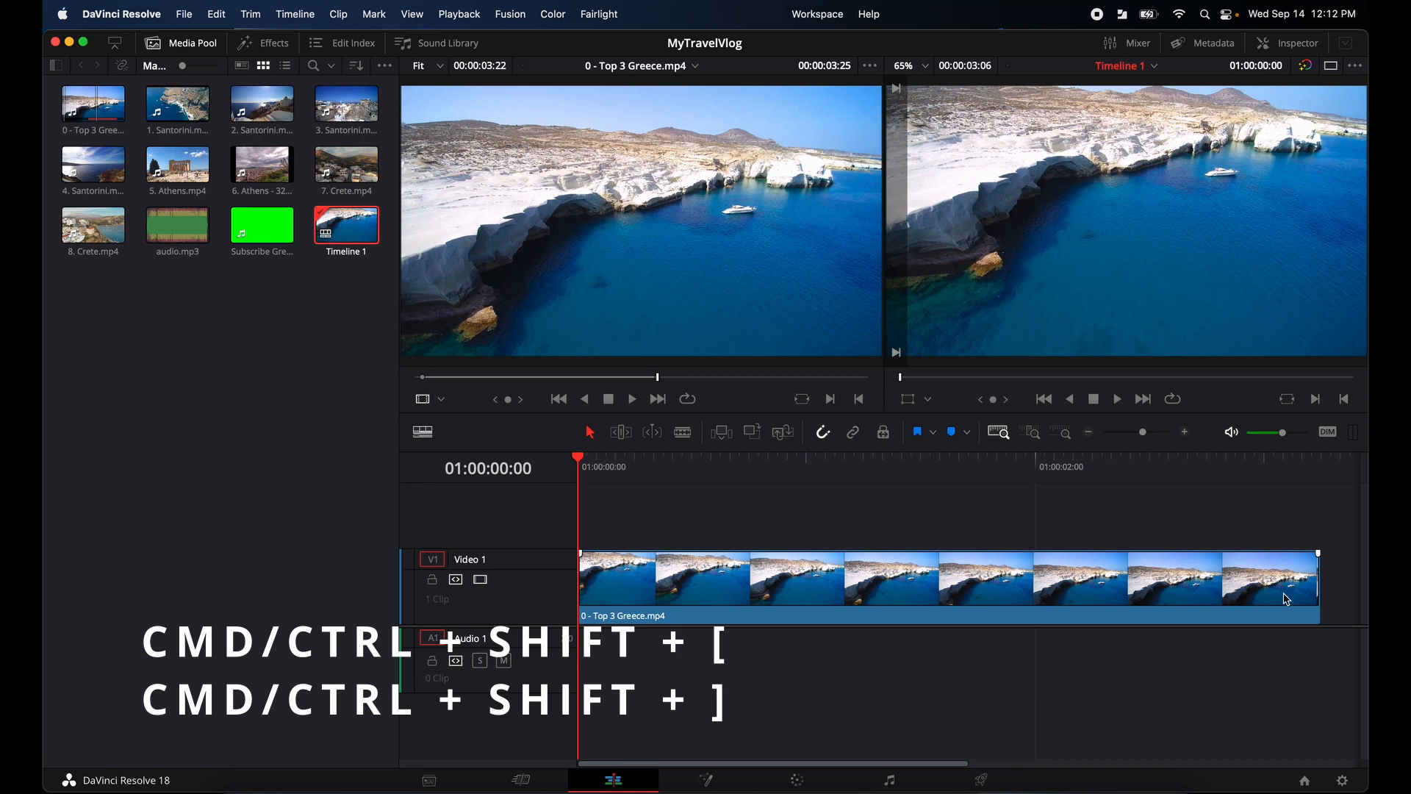
Trim the Greece clip's start to the playhead at 01:00:00:03, and its end to the playhead at 01:00:02:18.
{"action": "left_click", "coordinate": [607, 461]}
{"action": "mouse_move", "coordinate": [605, 460]}
{"action": "left_mouse_down"}
{"action": "mouse_move", "coordinate": [619, 464]}
{"action": "mouse_move", "coordinate": [609, 457]}
{"action": "left_mouse_up"}
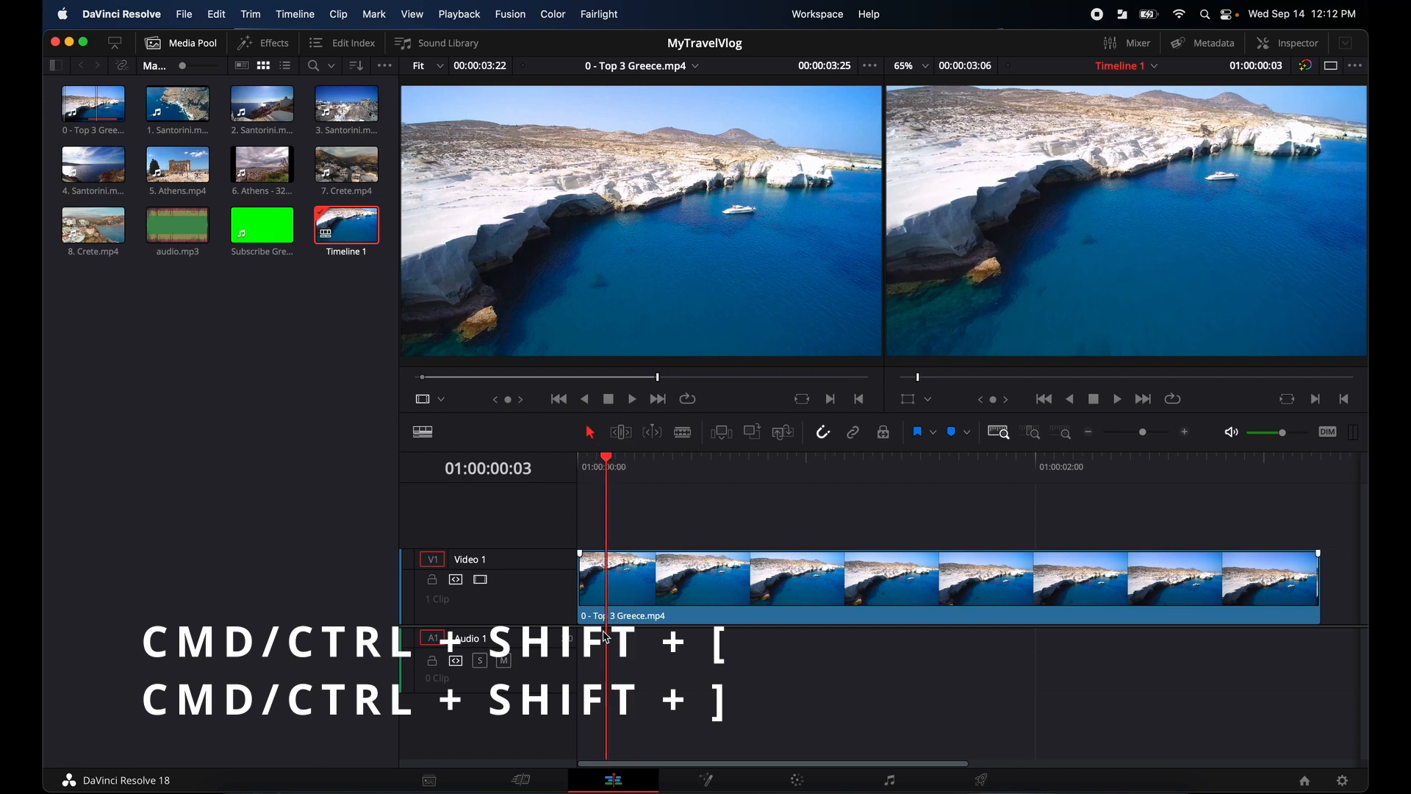
{"action": "key", "text": "super+shift+bracketleft"}
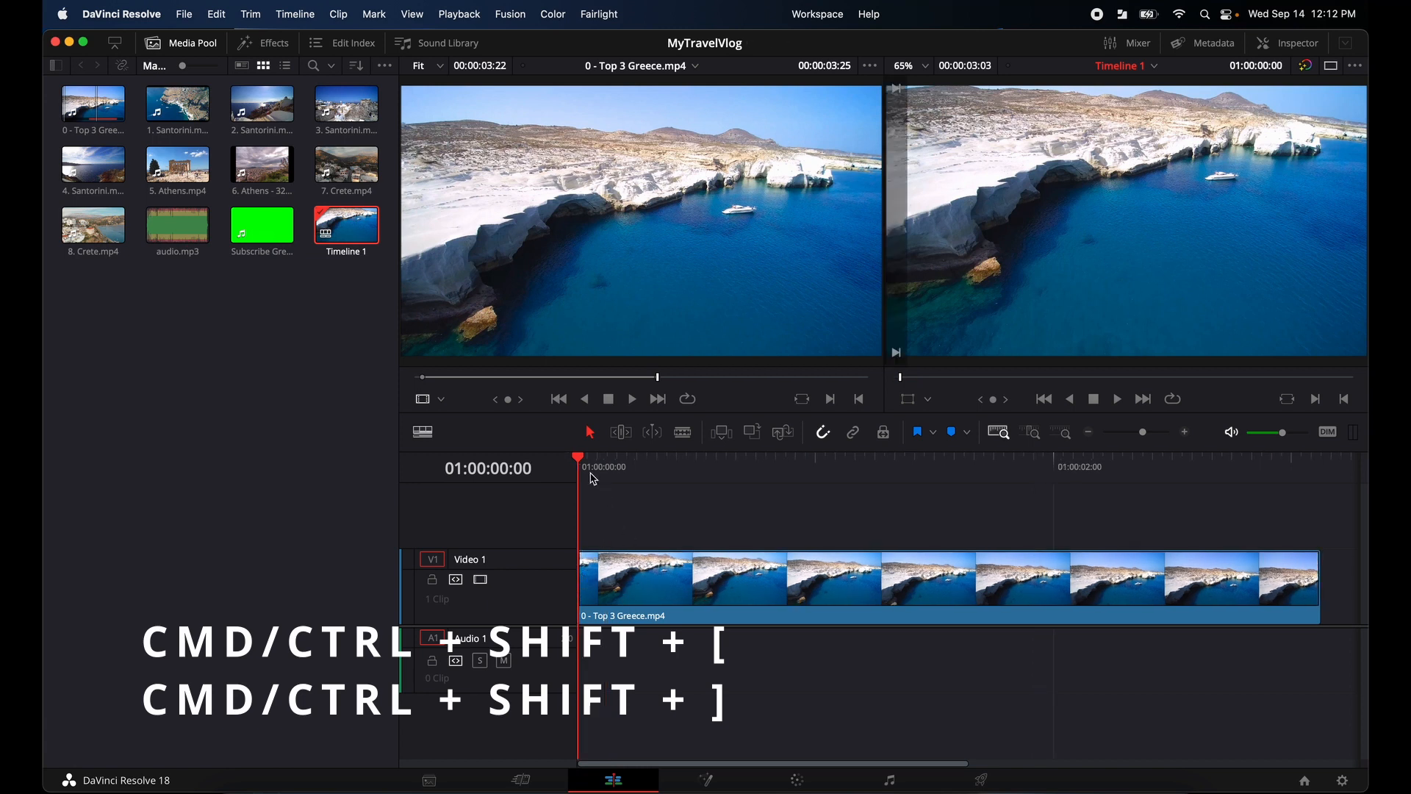
{"action": "left_click_drag", "start_coordinate": [578, 461], "coordinate": [1235, 526]}
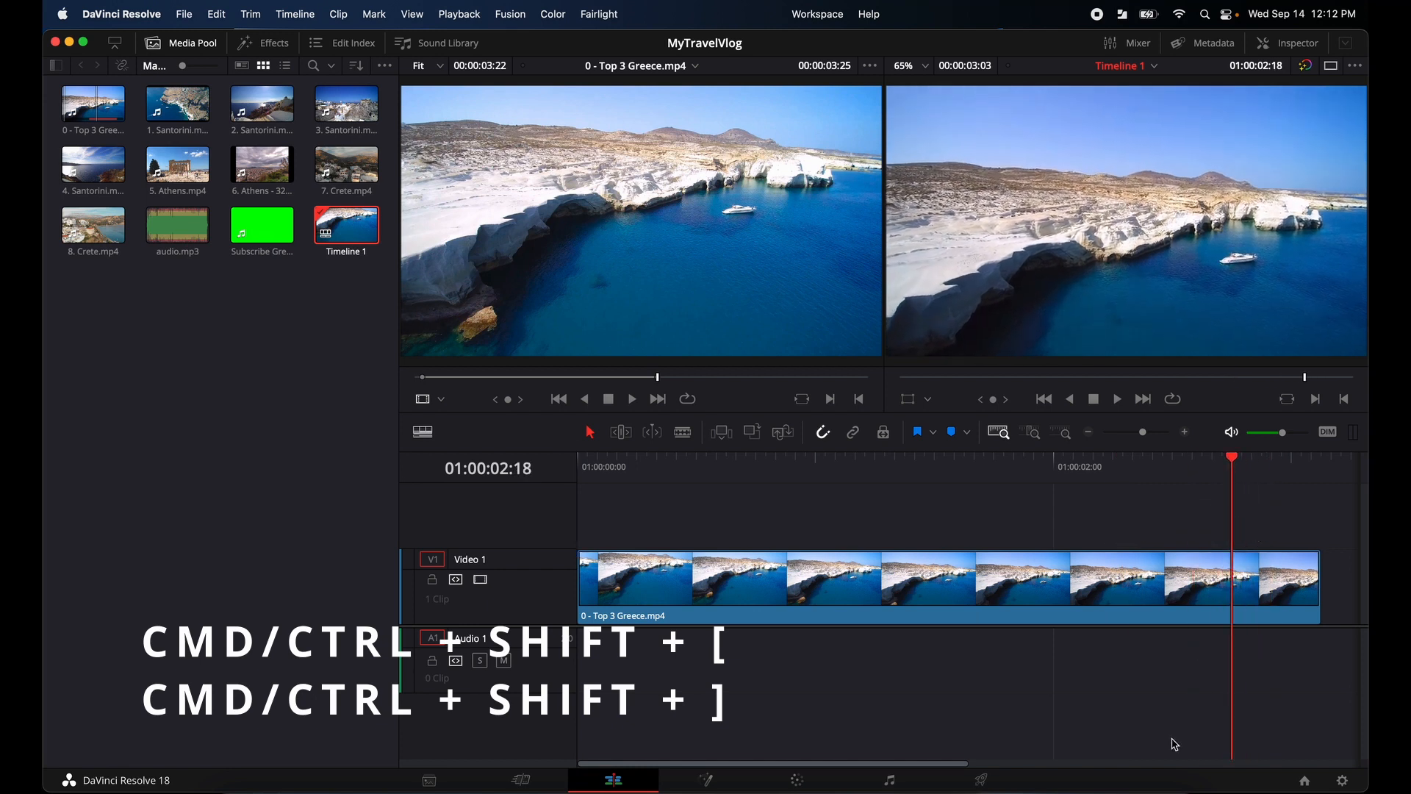
{"action": "key", "text": "super+shift+bracketright"}
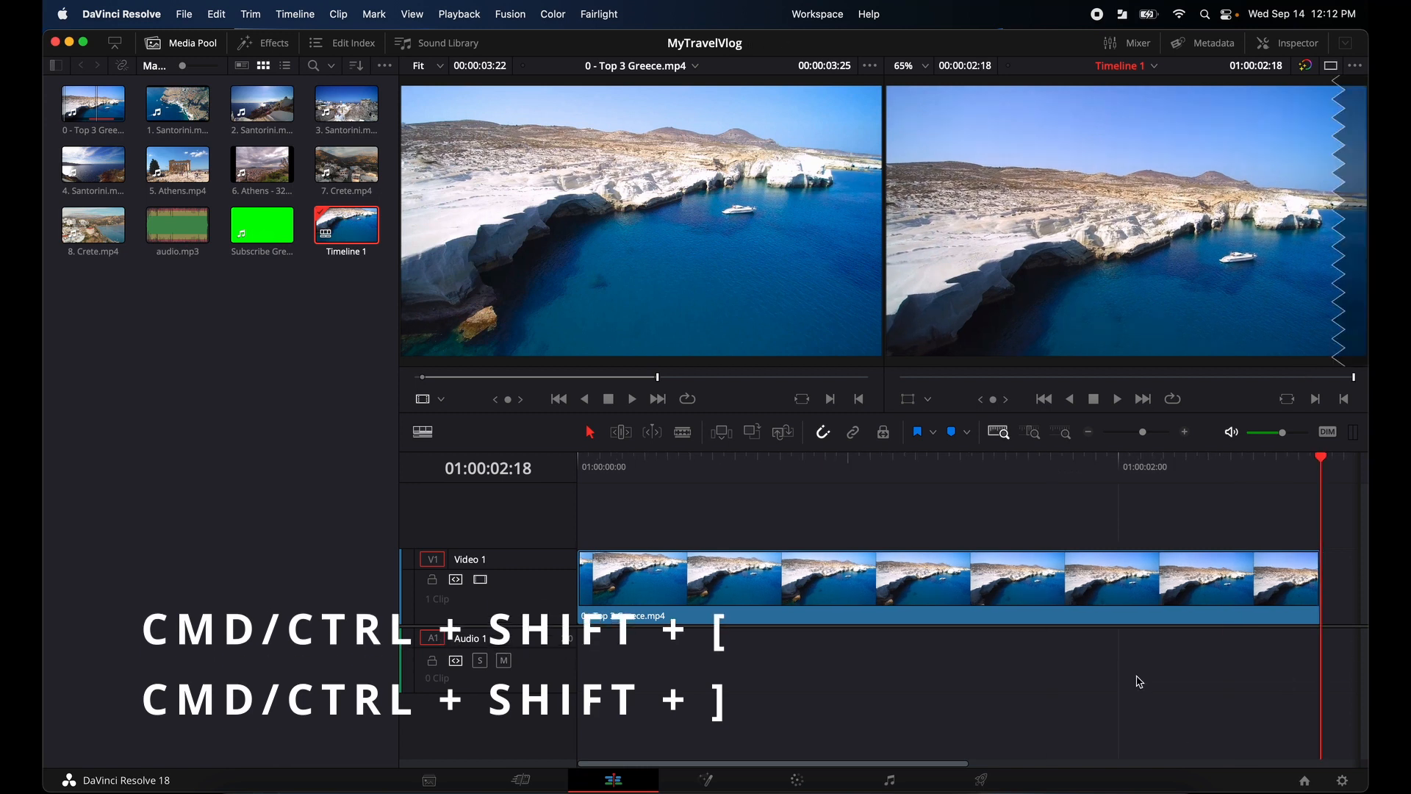
Scrub the timeline to 01:00:00:06 and look over the commands available for the Greece clip.
{"action": "left_click", "coordinate": [1007, 473]}
{"action": "mouse_move", "coordinate": [1009, 477]}
{"action": "left_mouse_down"}
{"action": "mouse_move", "coordinate": [642, 492]}
{"action": "mouse_move", "coordinate": [992, 488]}
{"action": "mouse_move", "coordinate": [1008, 470]}
{"action": "left_mouse_up"}
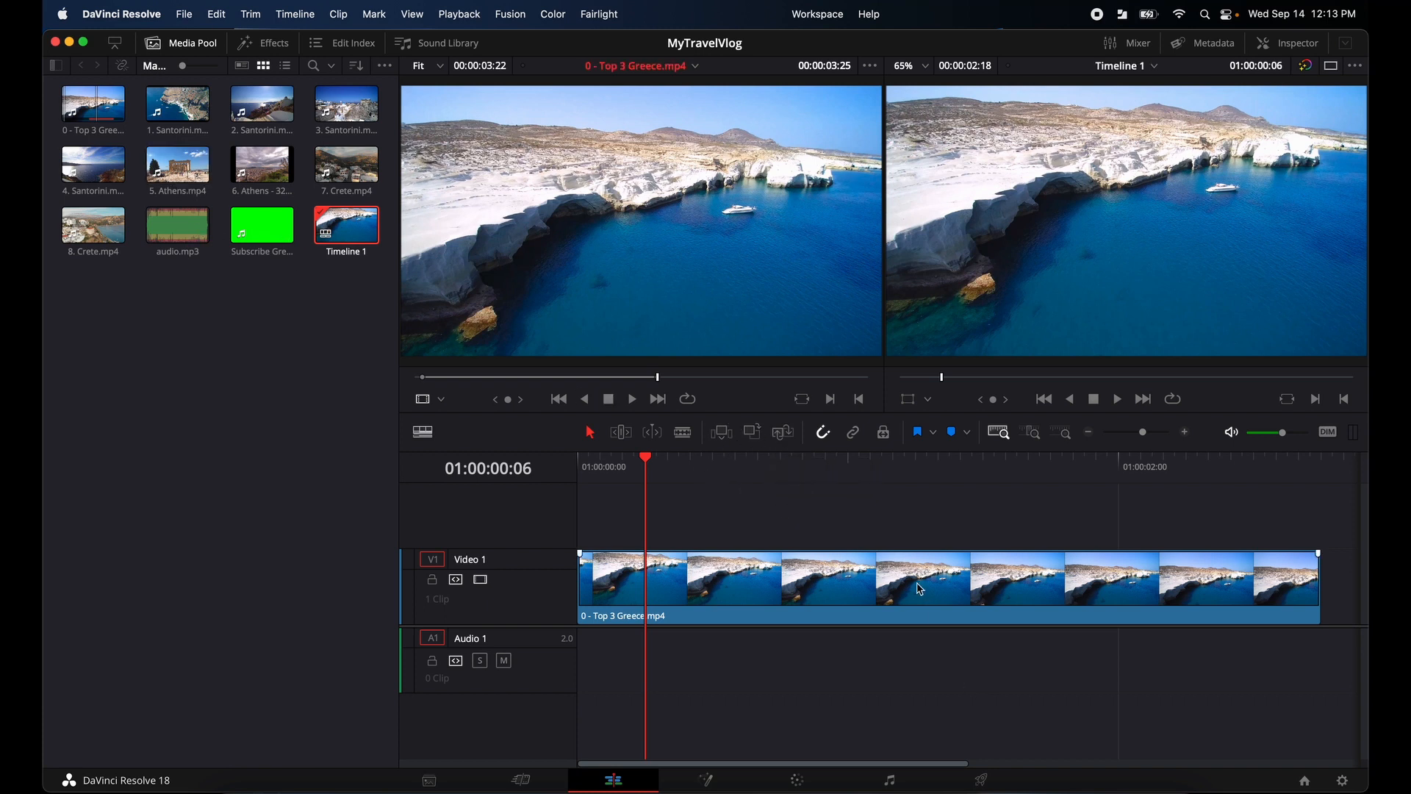
{"action": "right_click", "coordinate": [935, 612]}
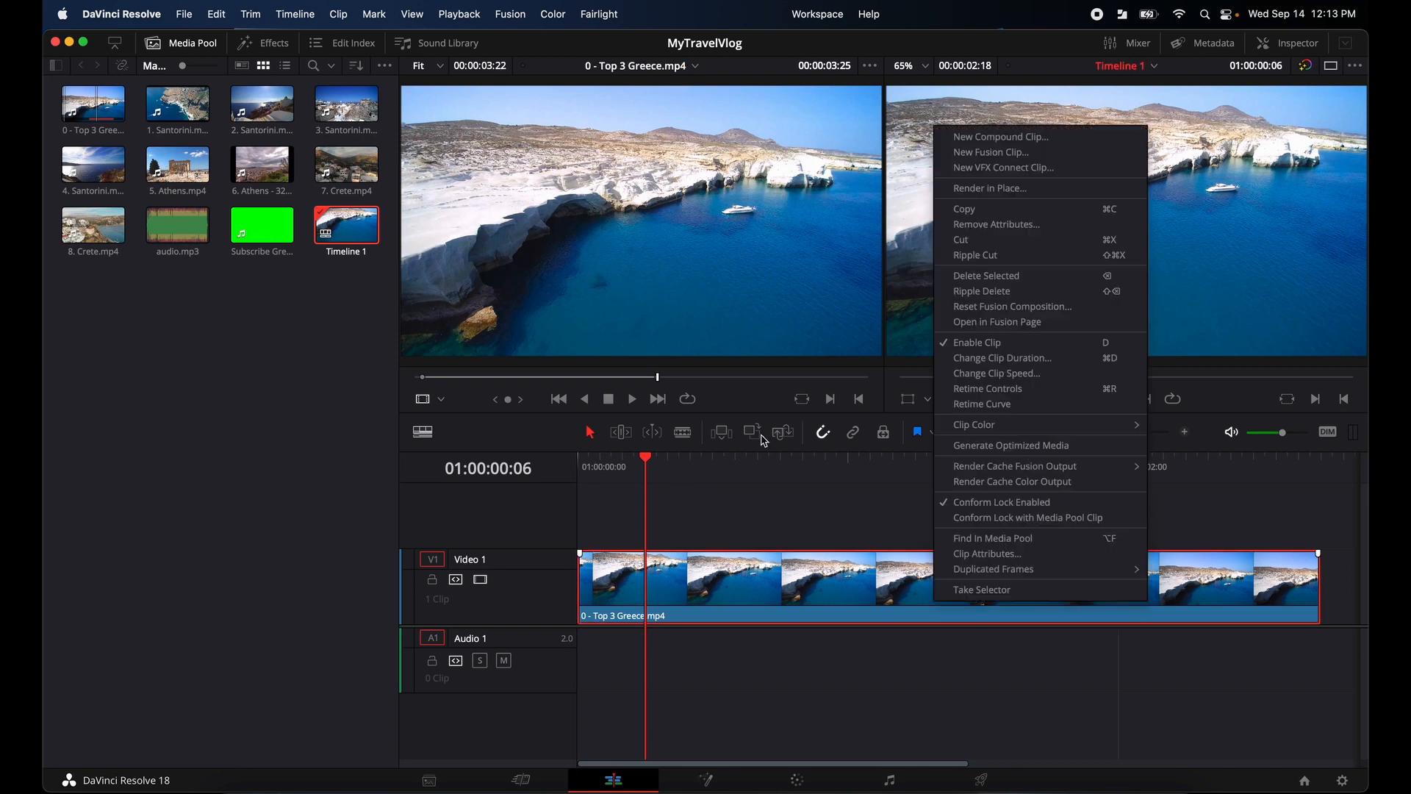
{"action": "left_click", "coordinate": [759, 488]}
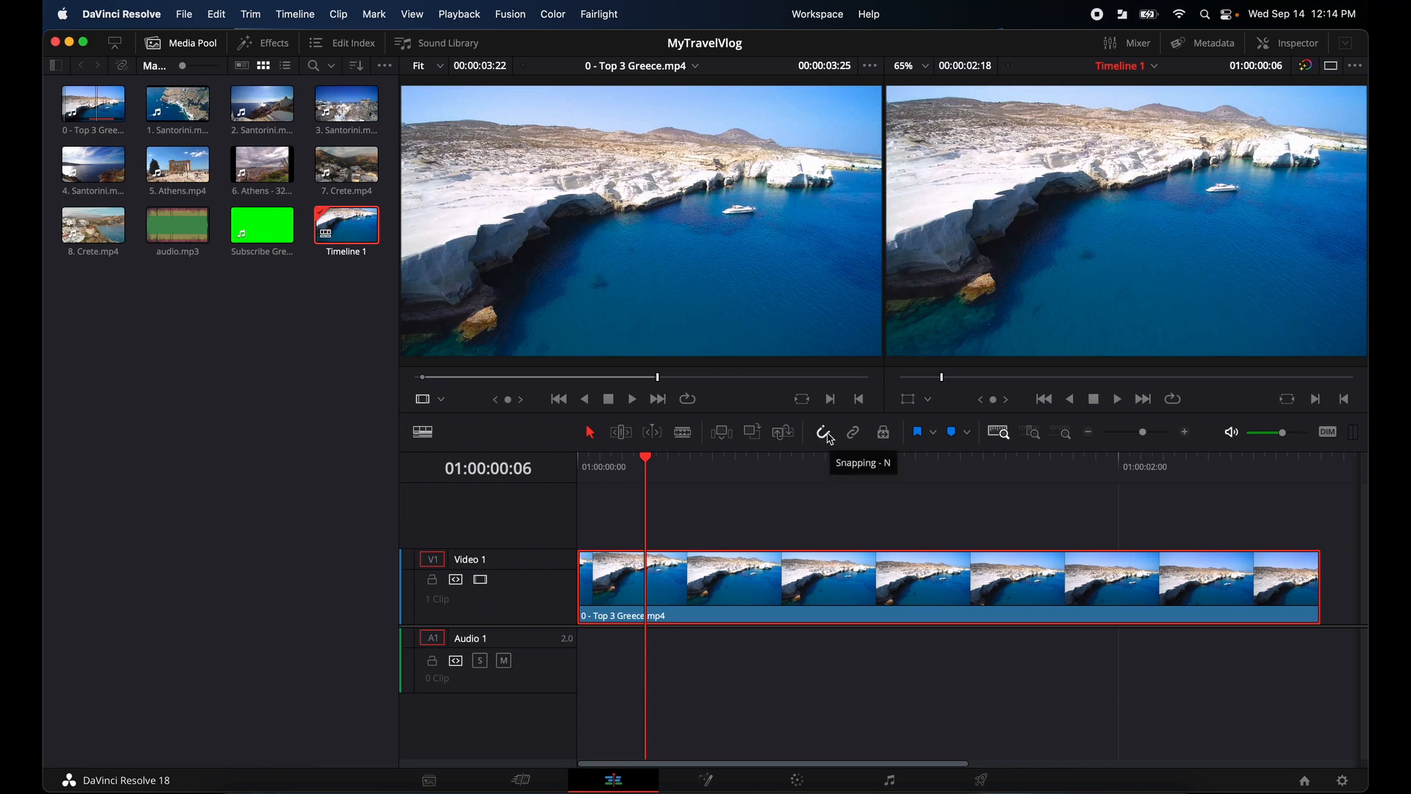
Add 1. Santorini.mp4 after the Greece clip on Video 1 with a small gap, and delete only its audio part.
{"action": "scroll", "coordinate": [820, 510], "scroll_direction": "right", "scroll_amount": 5}
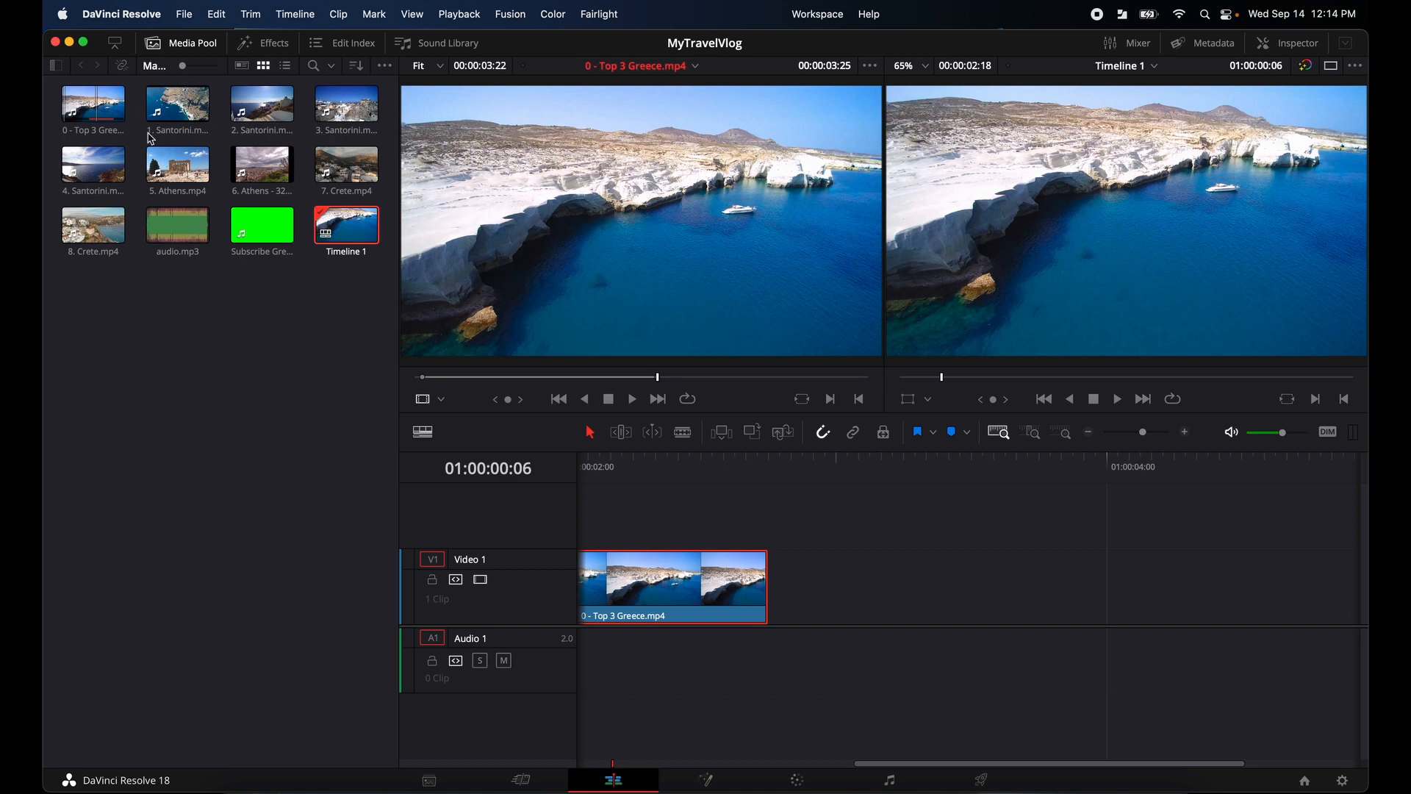
{"action": "left_click_drag", "start_coordinate": [178, 107], "coordinate": [895, 583]}
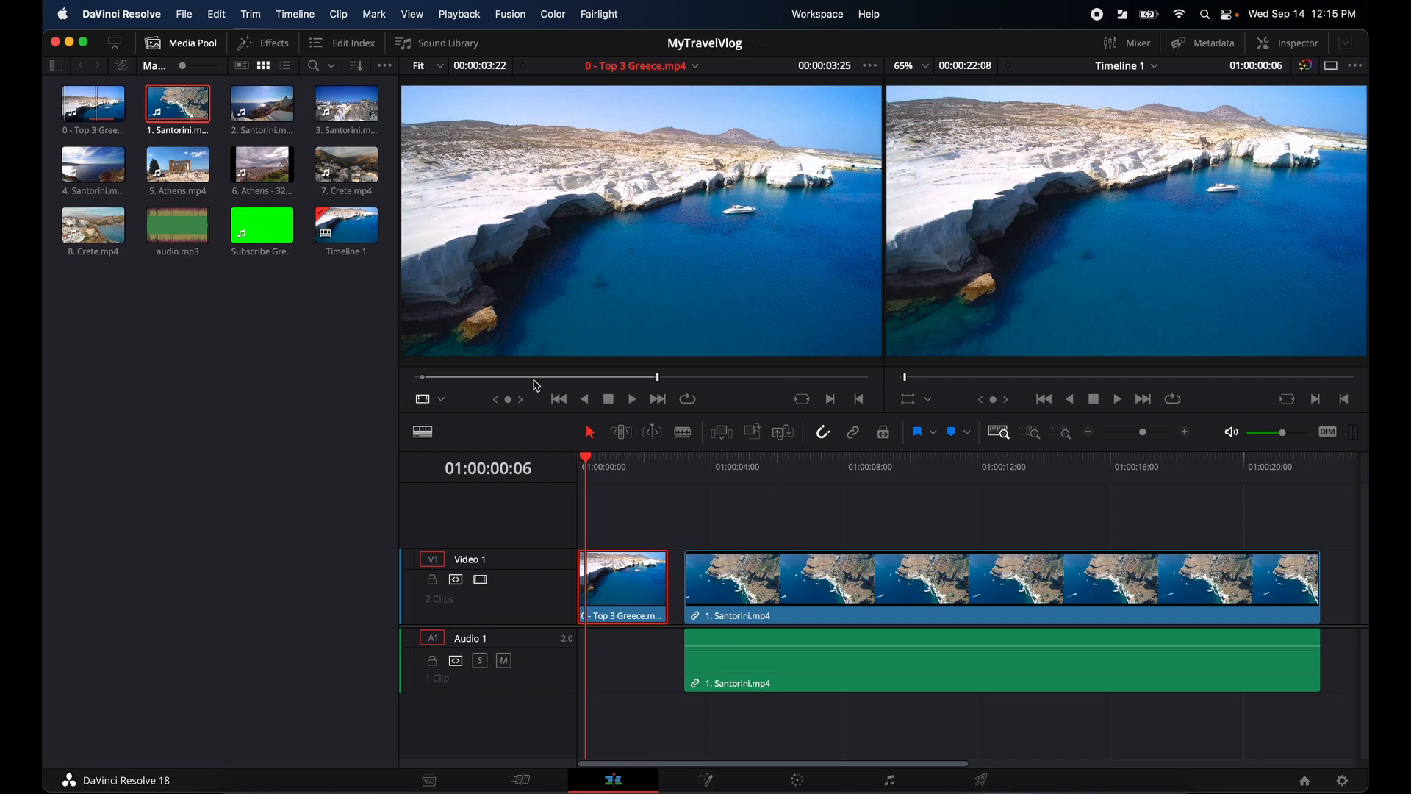
{"action": "double_click", "coordinate": [183, 111]}
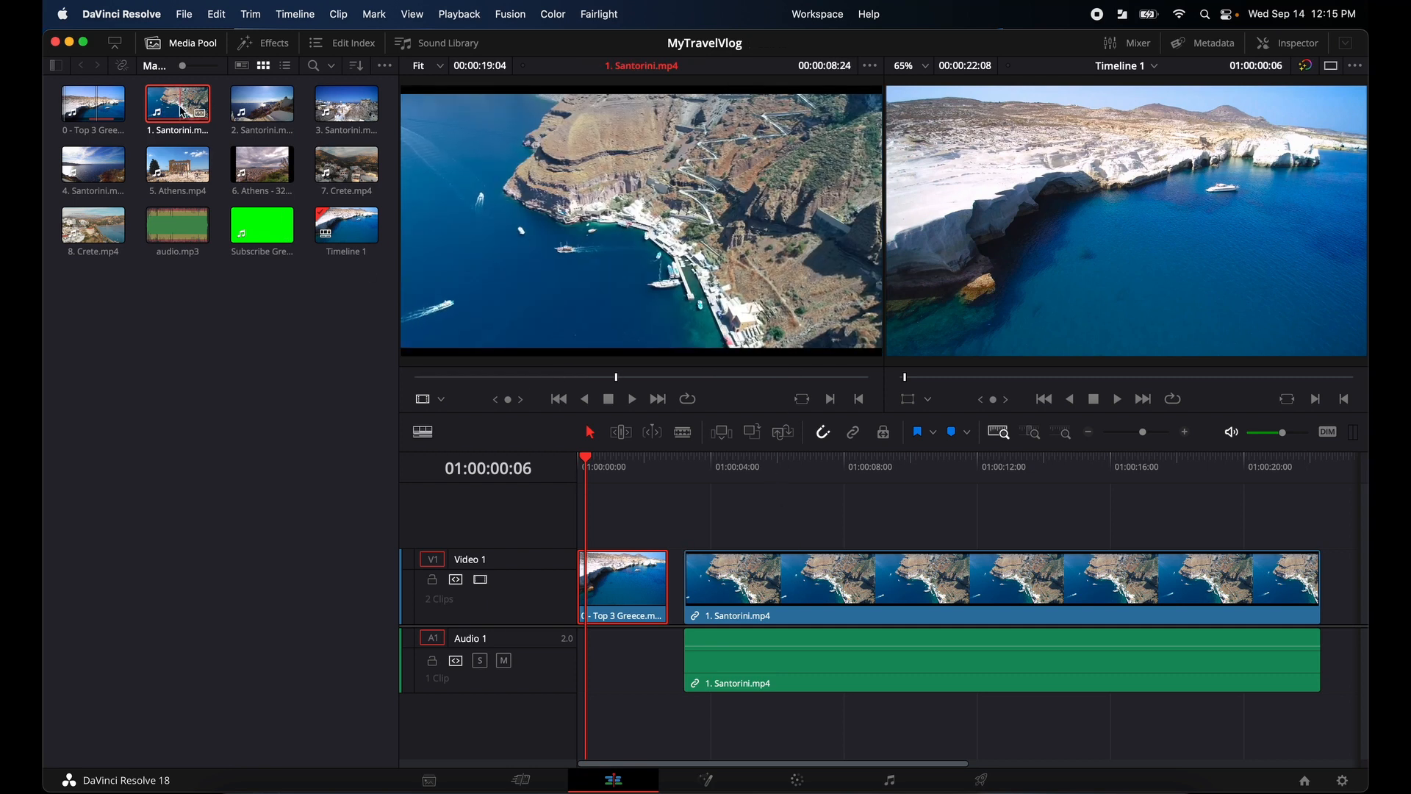
{"action": "mouse_move", "coordinate": [781, 597]}
{"action": "left_mouse_down"}
{"action": "mouse_move", "coordinate": [1010, 602]}
{"action": "mouse_move", "coordinate": [773, 608]}
{"action": "left_mouse_up"}
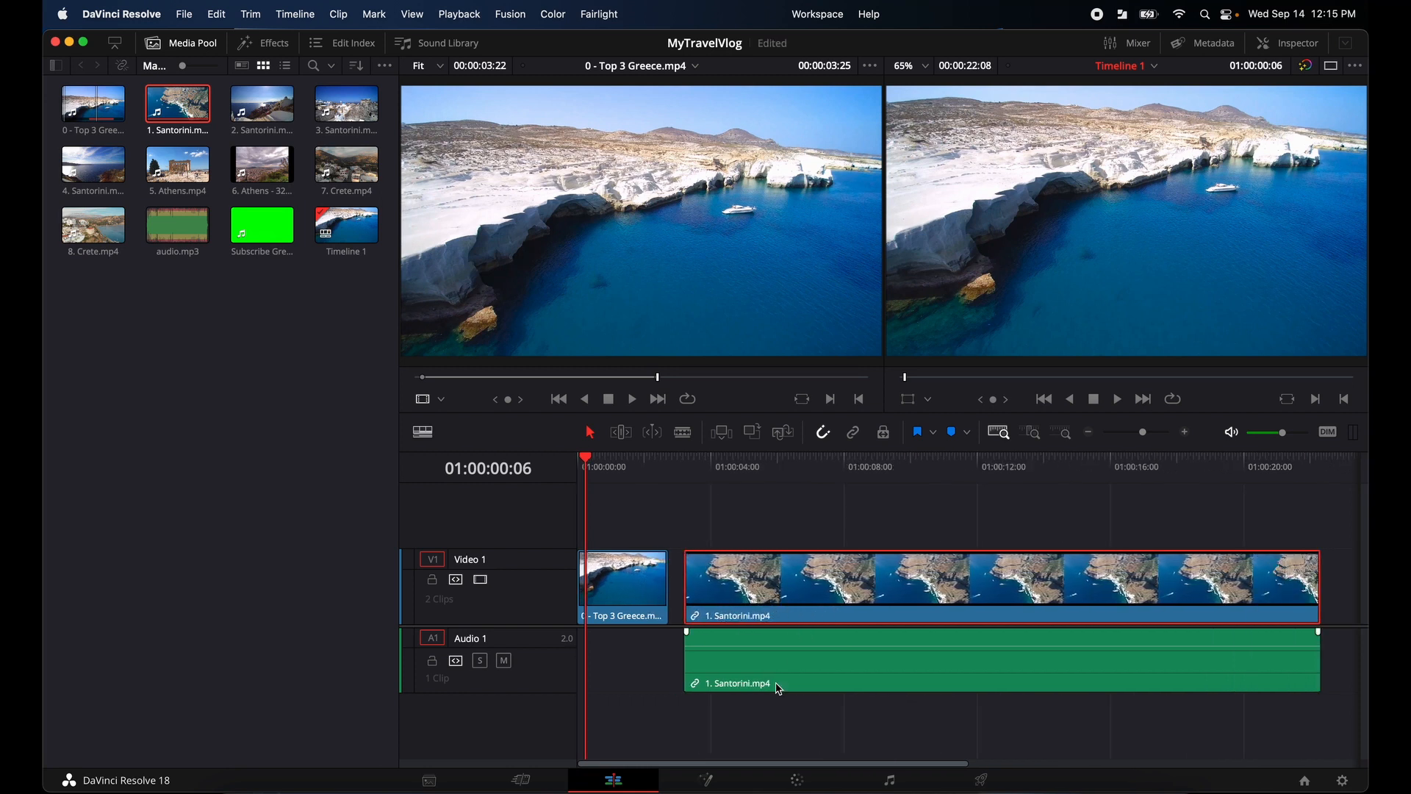
{"action": "left_click", "coordinate": [766, 671]}
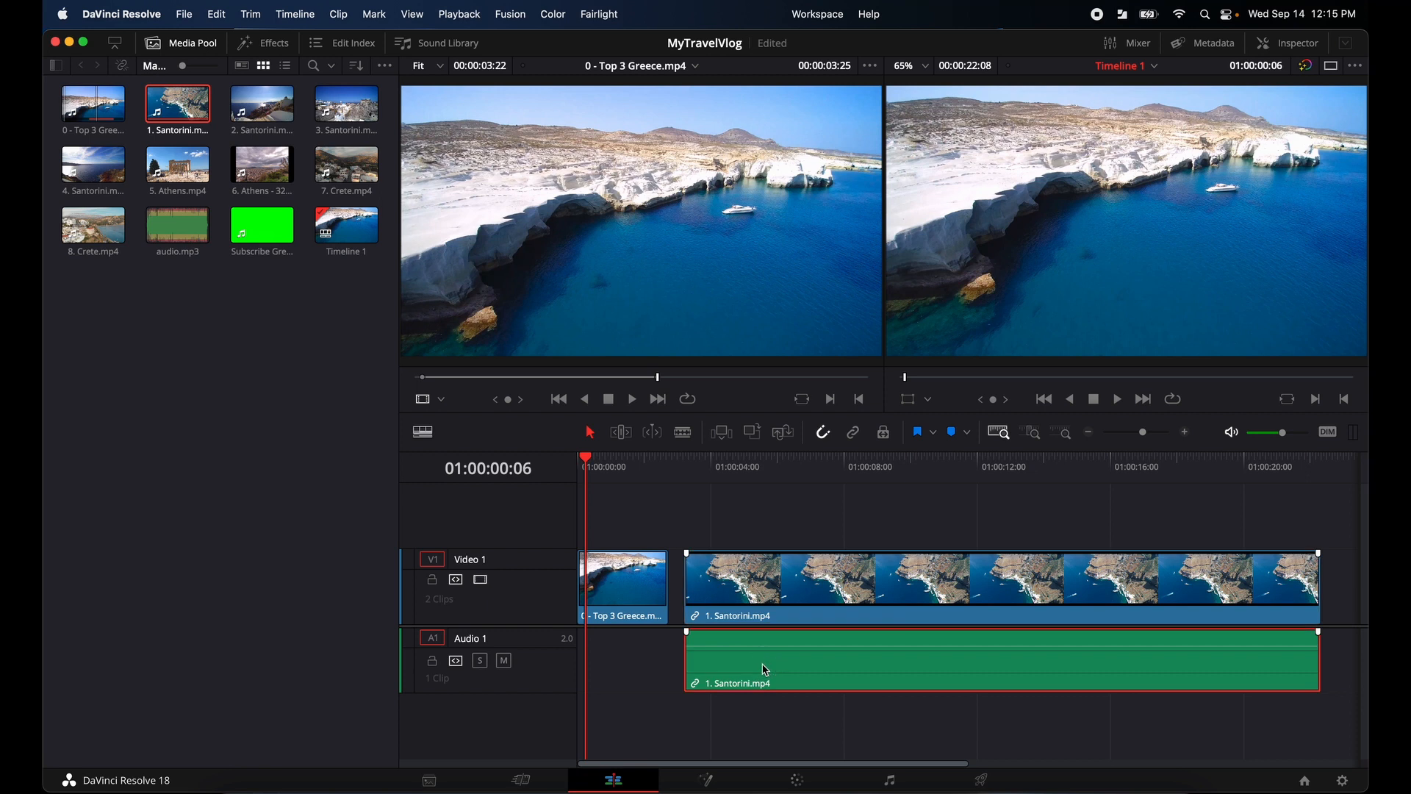
{"action": "key", "text": "Delete"}
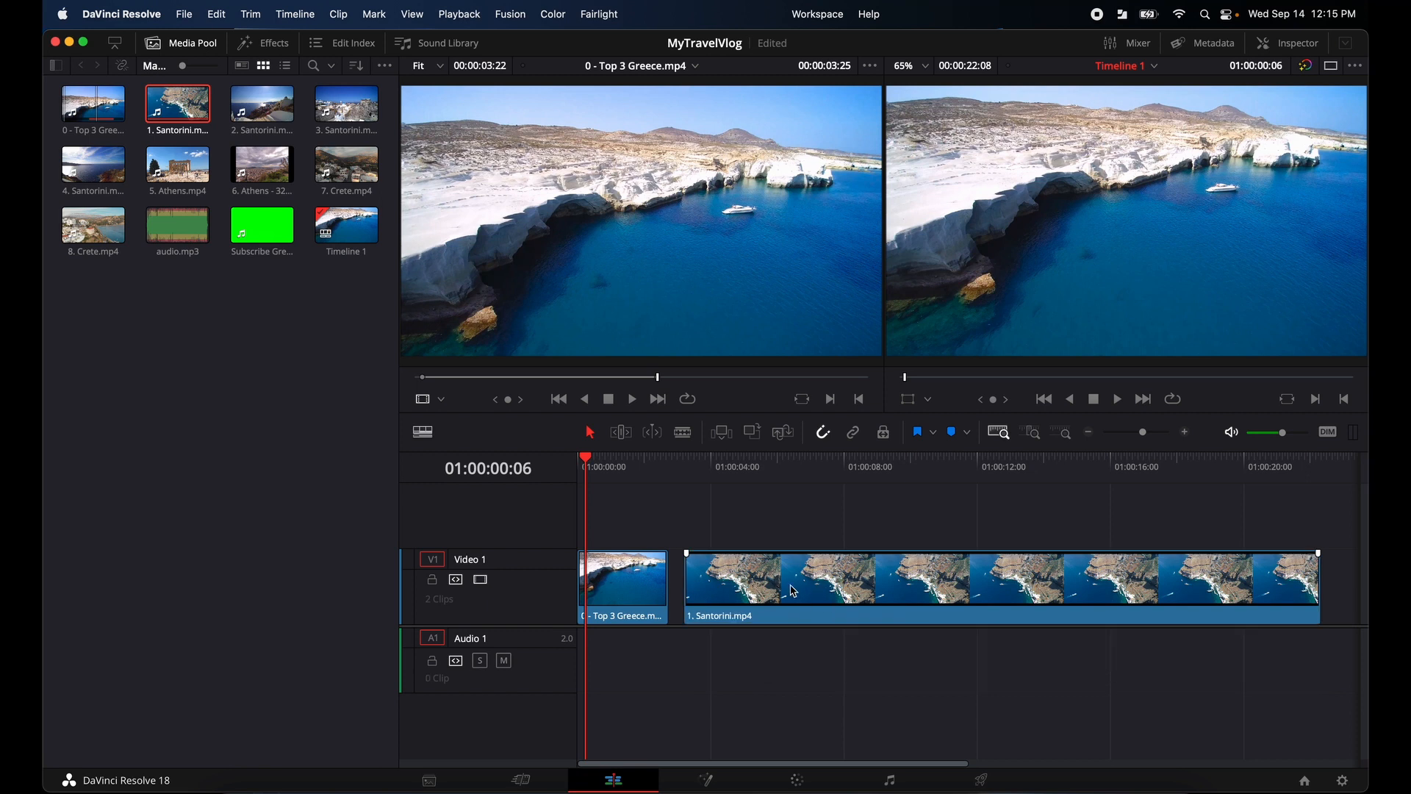
Snap the Santorini clip against the end of the Greece clip and move the playhead to 01:00:01:17.
{"action": "left_click_drag", "start_coordinate": [794, 591], "coordinate": [761, 578]}
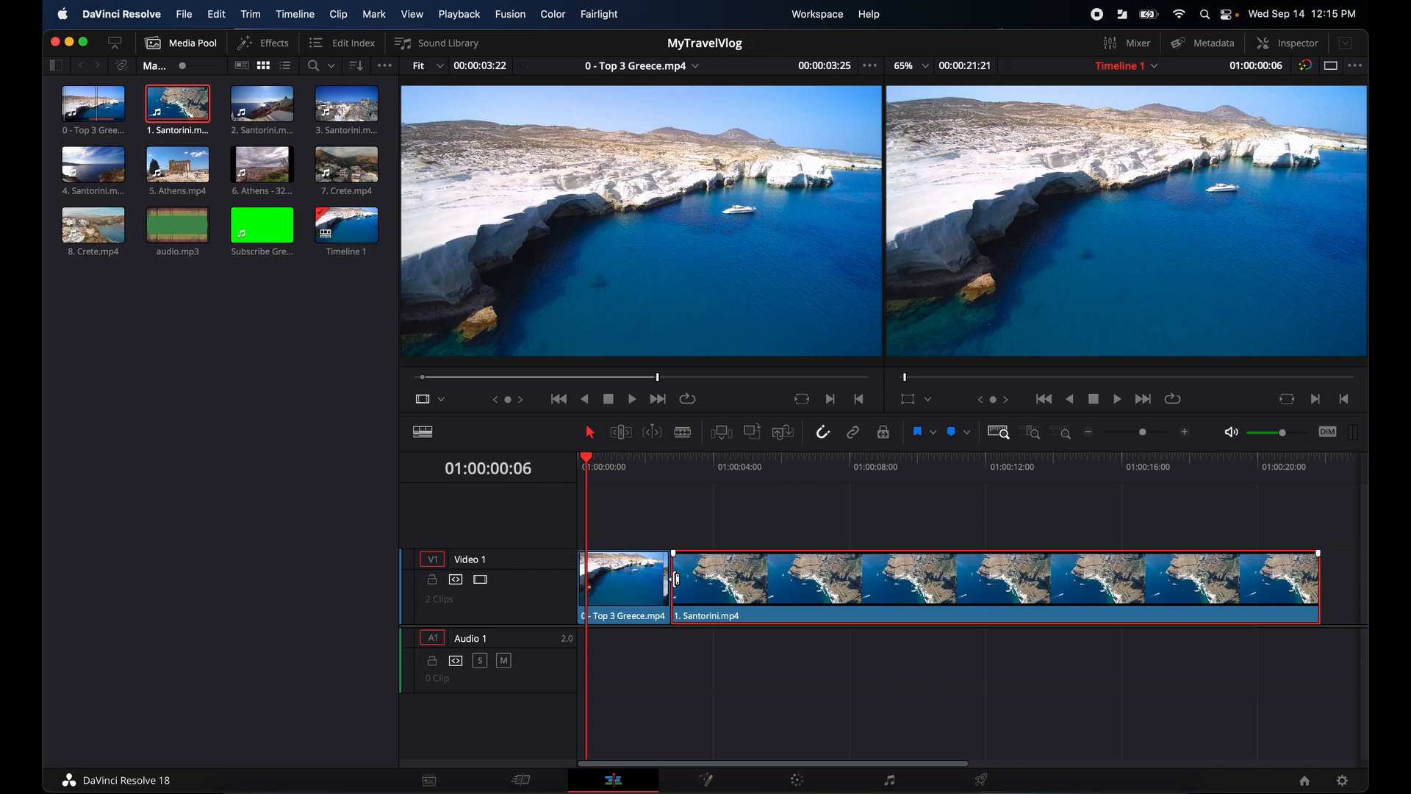
{"action": "left_click", "coordinate": [587, 462]}
{"action": "left_click_drag", "start_coordinate": [587, 461], "coordinate": [639, 490]}
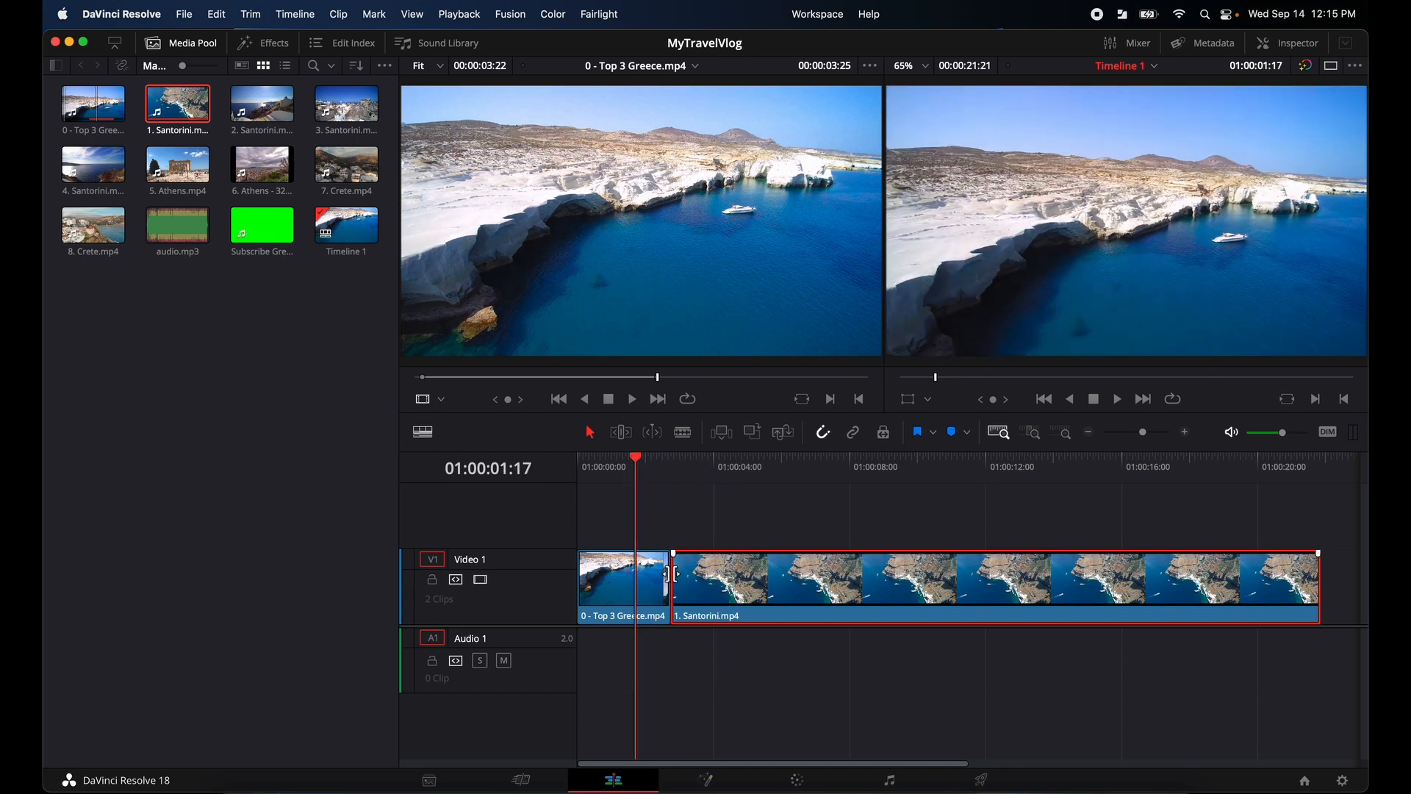
Move the Santorini clip away, turn off snapping and move it back, leaving a small gap after the Greece clip.
{"action": "left_click_drag", "start_coordinate": [729, 586], "coordinate": [781, 588]}
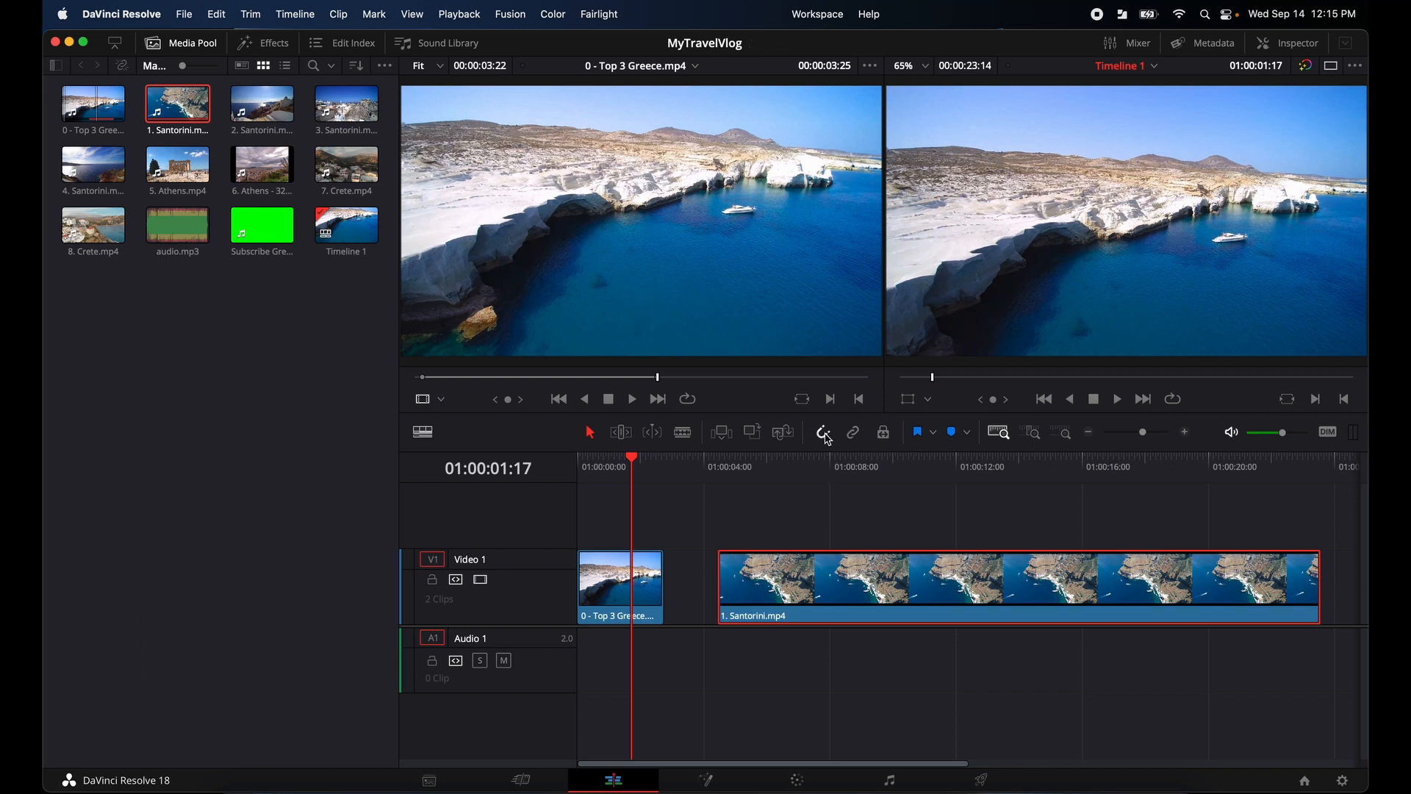
{"action": "left_click_drag", "start_coordinate": [812, 586], "coordinate": [760, 584]}
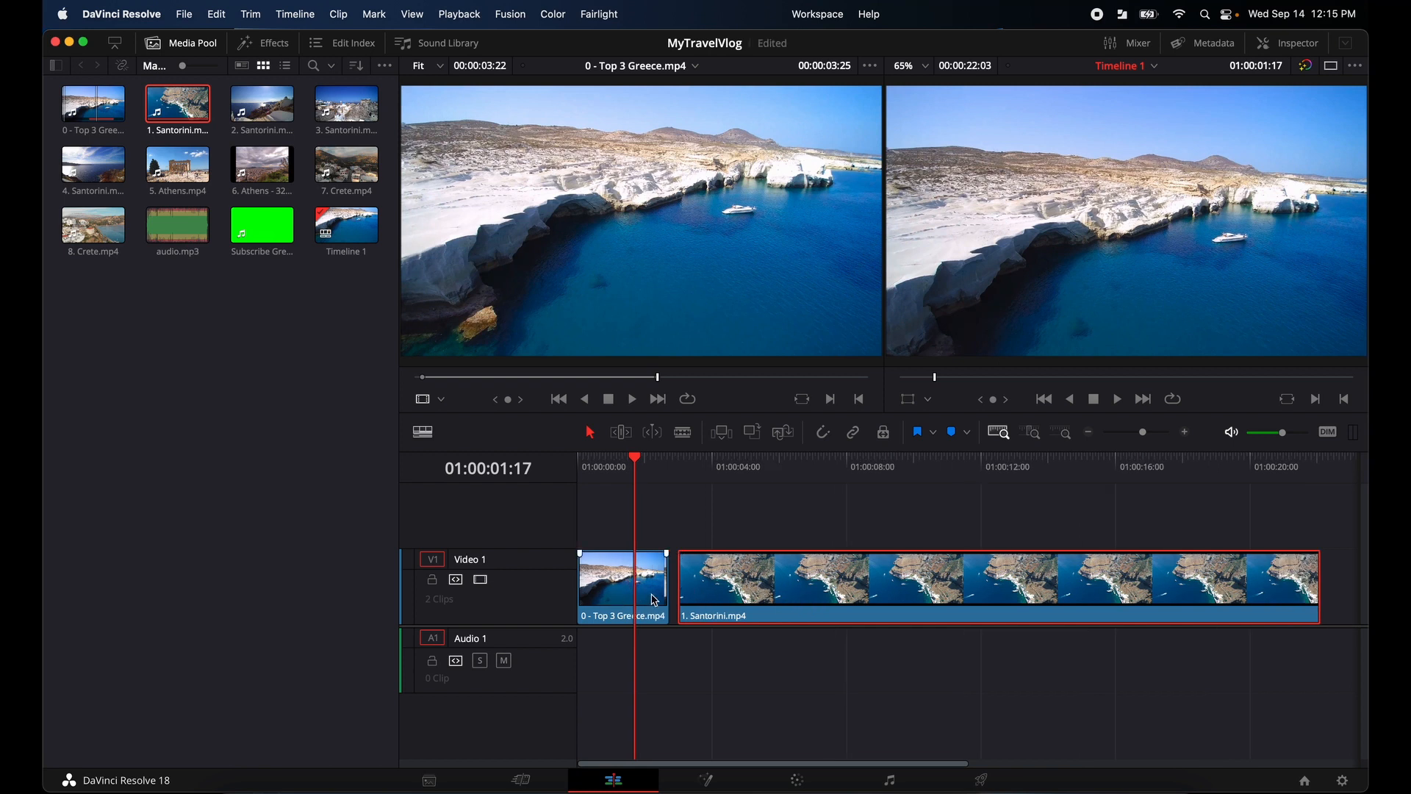
Turn snapping back on and snap the Santorini clip against the end of the Greece clip.
{"action": "left_click", "coordinate": [824, 433]}
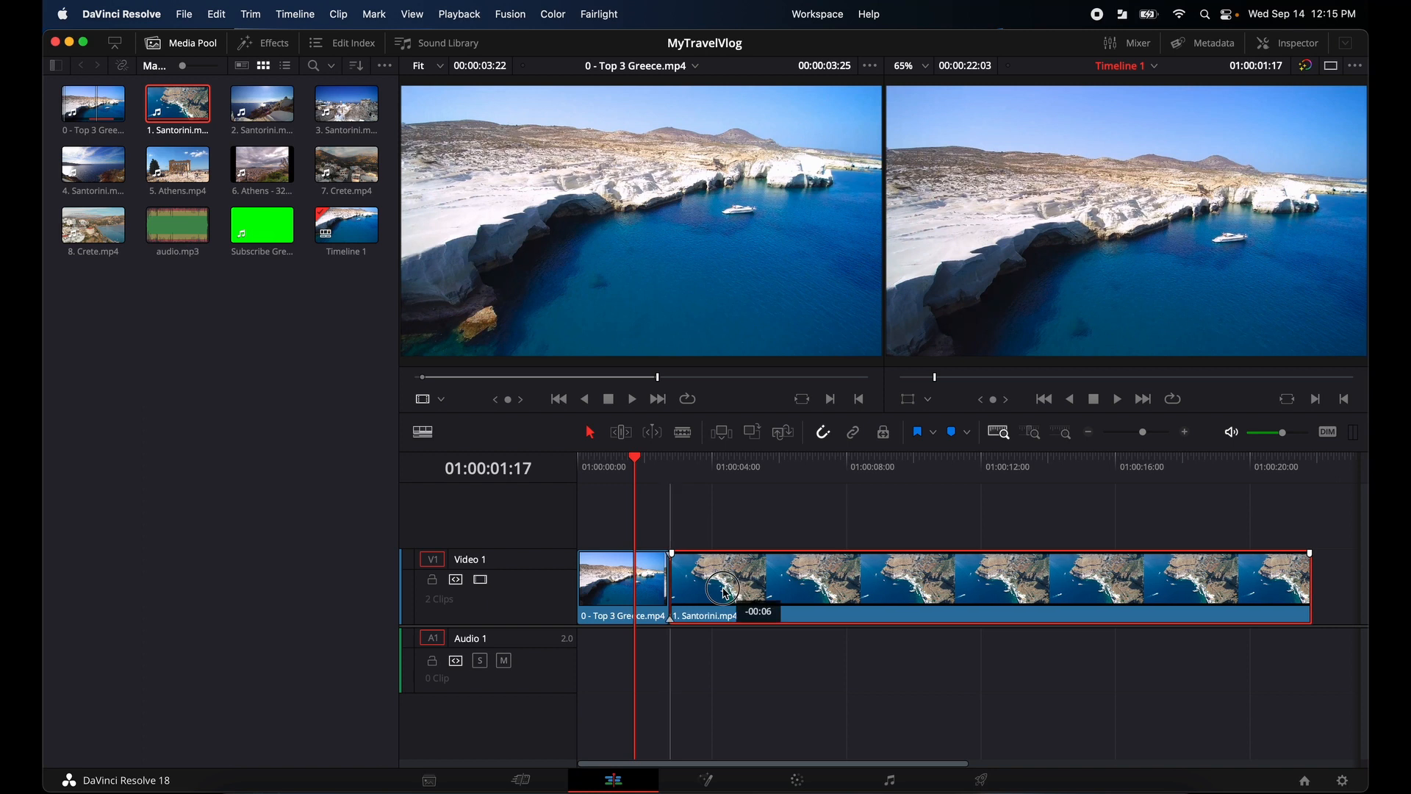
{"action": "left_click_drag", "start_coordinate": [738, 597], "coordinate": [730, 597]}
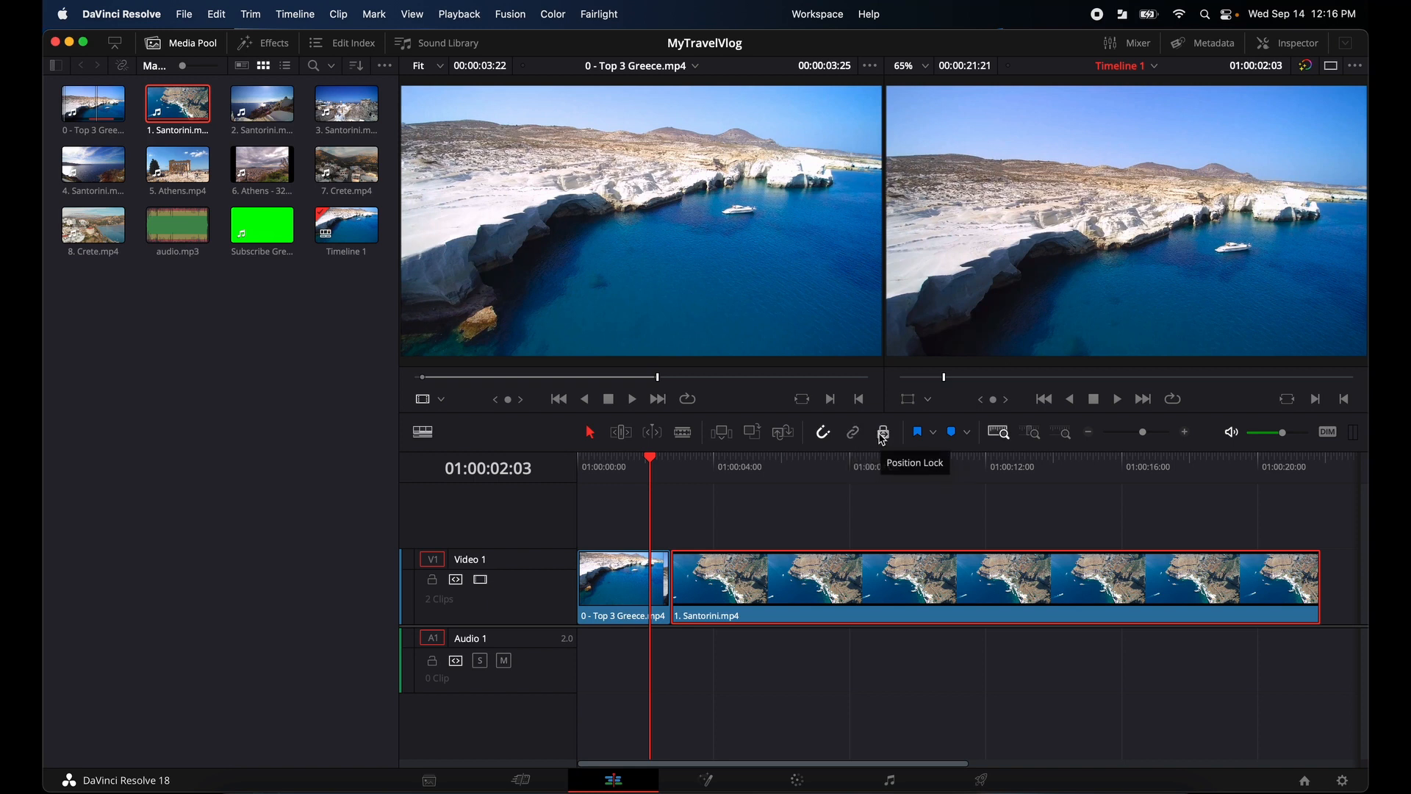
Move the Santorini clip away from the Greece clip, try to move it with Position Lock on, and release the lock.
{"action": "left_click_drag", "start_coordinate": [830, 580], "coordinate": [895, 581]}
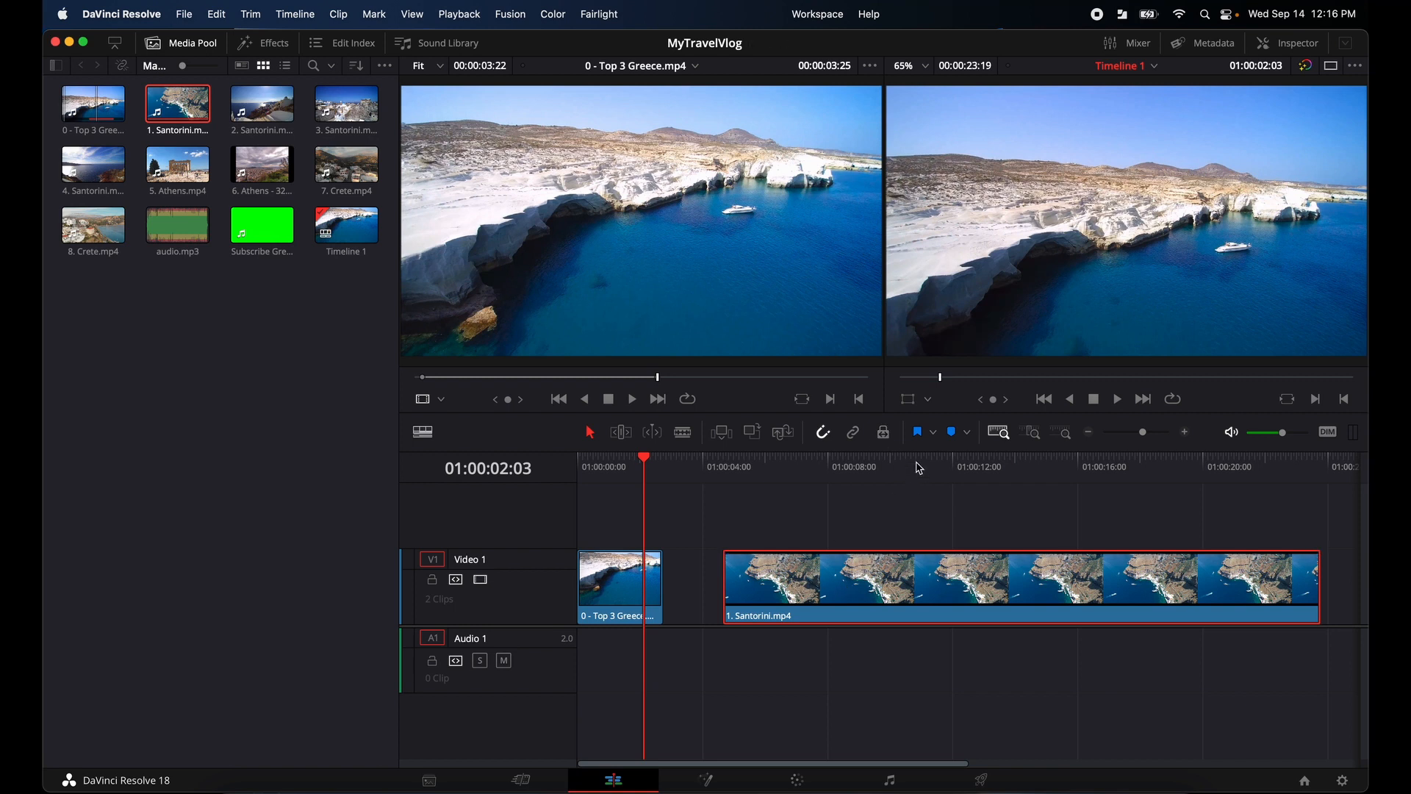
{"action": "left_click", "coordinate": [884, 432]}
{"action": "left_click_drag", "start_coordinate": [823, 594], "coordinate": [896, 597]}
{"action": "left_click_drag", "start_coordinate": [777, 585], "coordinate": [879, 586]}
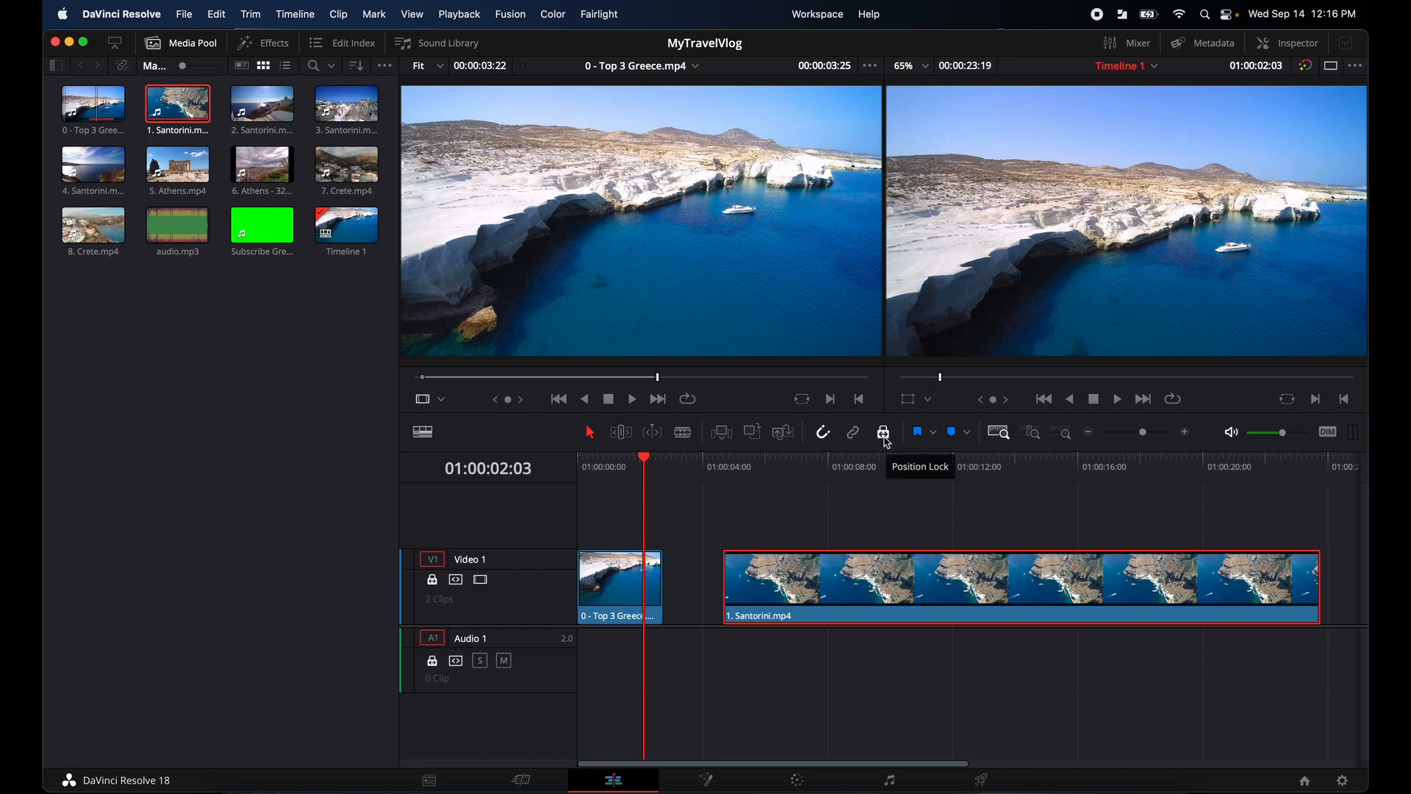
{"action": "left_click", "coordinate": [886, 439]}
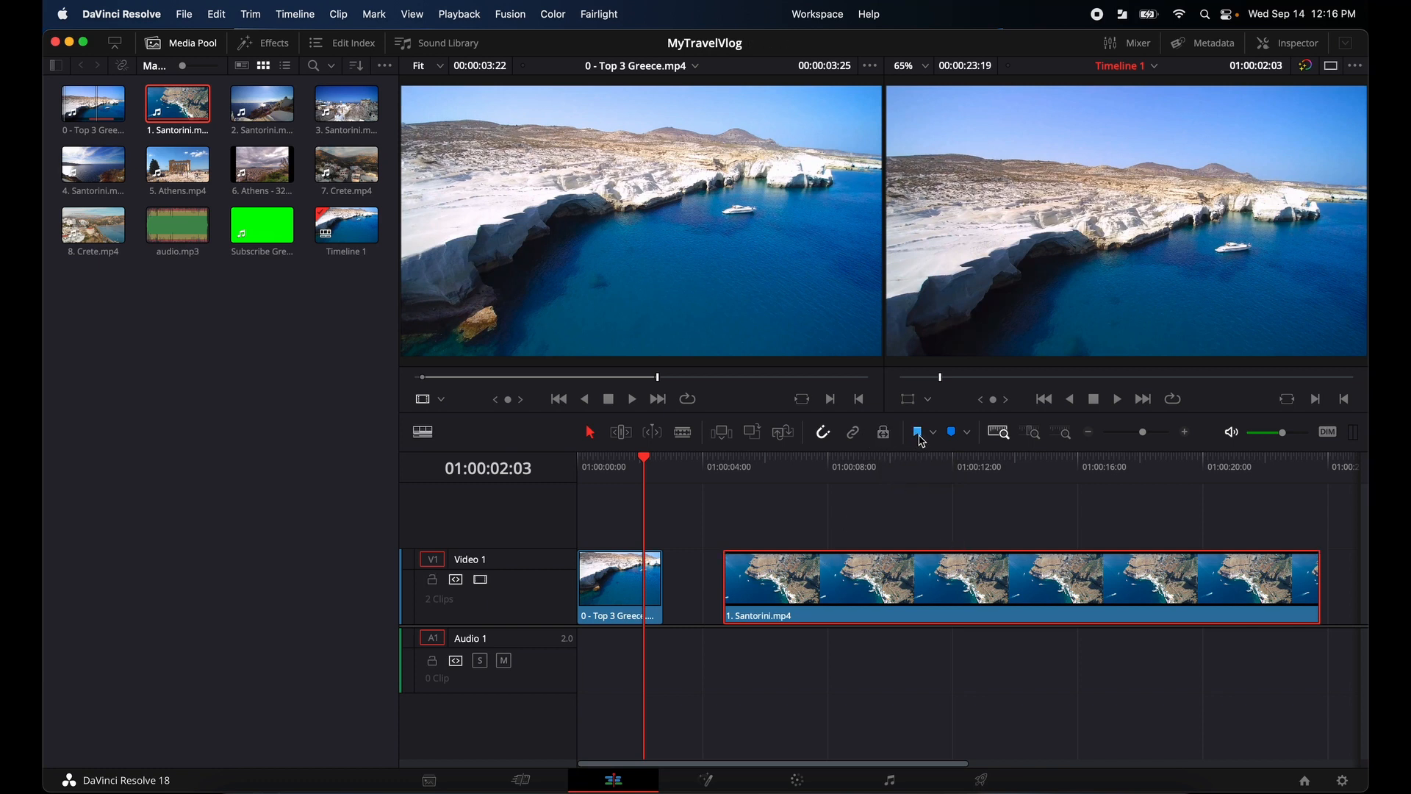
Flag the Santorini clip and add two blue markers along it, one of them at 01:00:08:19.
{"action": "left_click", "coordinate": [920, 437]}
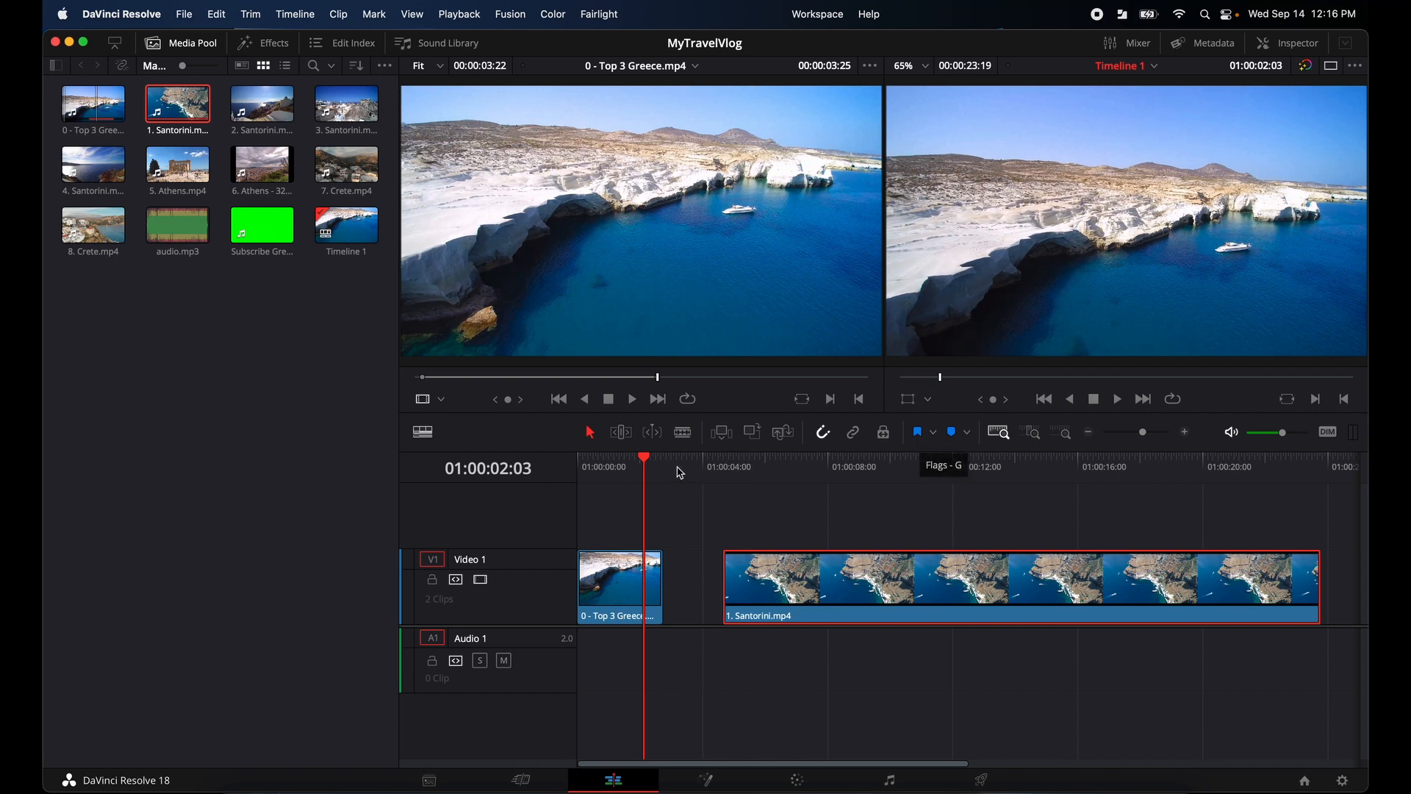
{"action": "left_click_drag", "start_coordinate": [645, 463], "coordinate": [852, 464]}
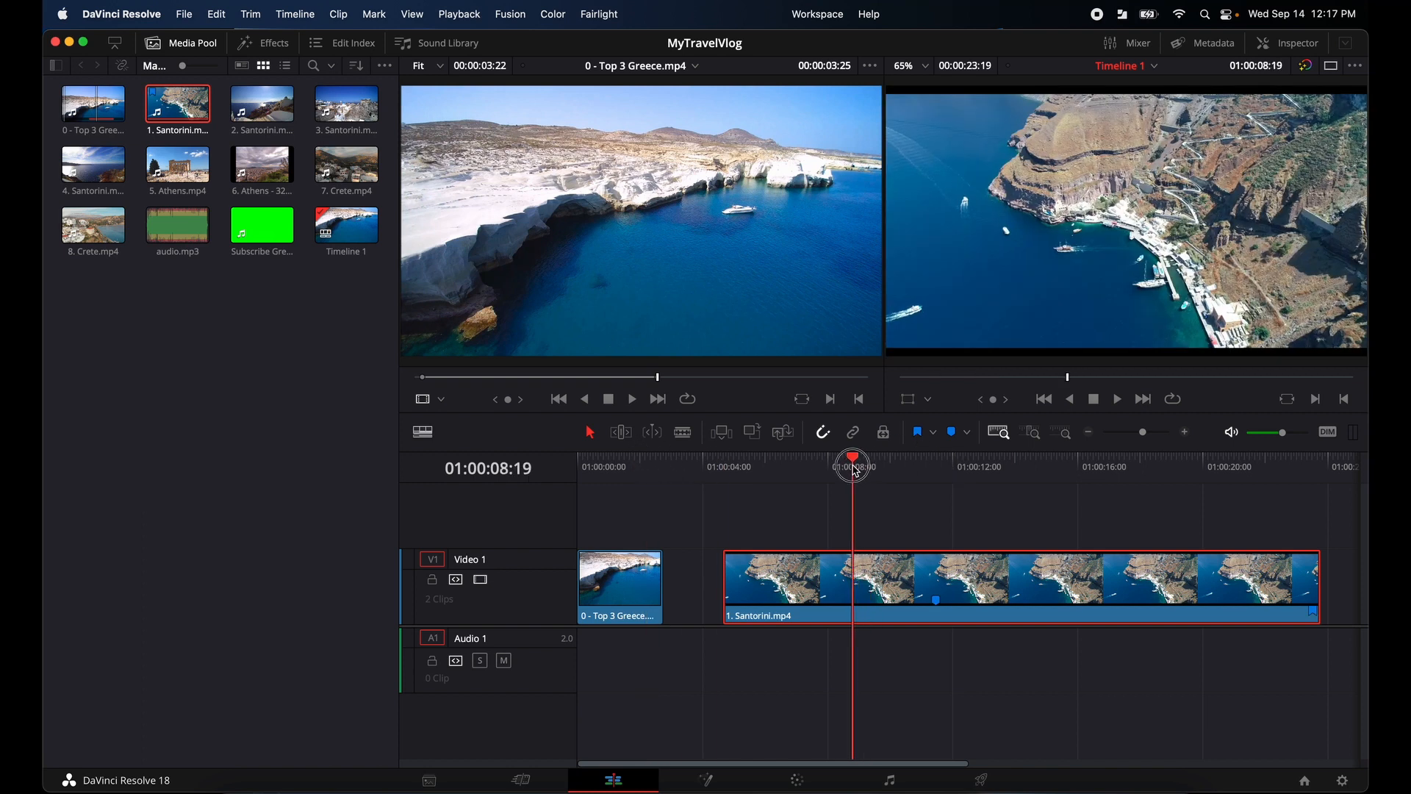
{"action": "left_click", "coordinate": [952, 433]}
{"action": "mouse_move", "coordinate": [856, 463]}
{"action": "left_mouse_down"}
{"action": "mouse_move", "coordinate": [1058, 465]}
{"action": "mouse_move", "coordinate": [1037, 464]}
{"action": "left_mouse_up"}
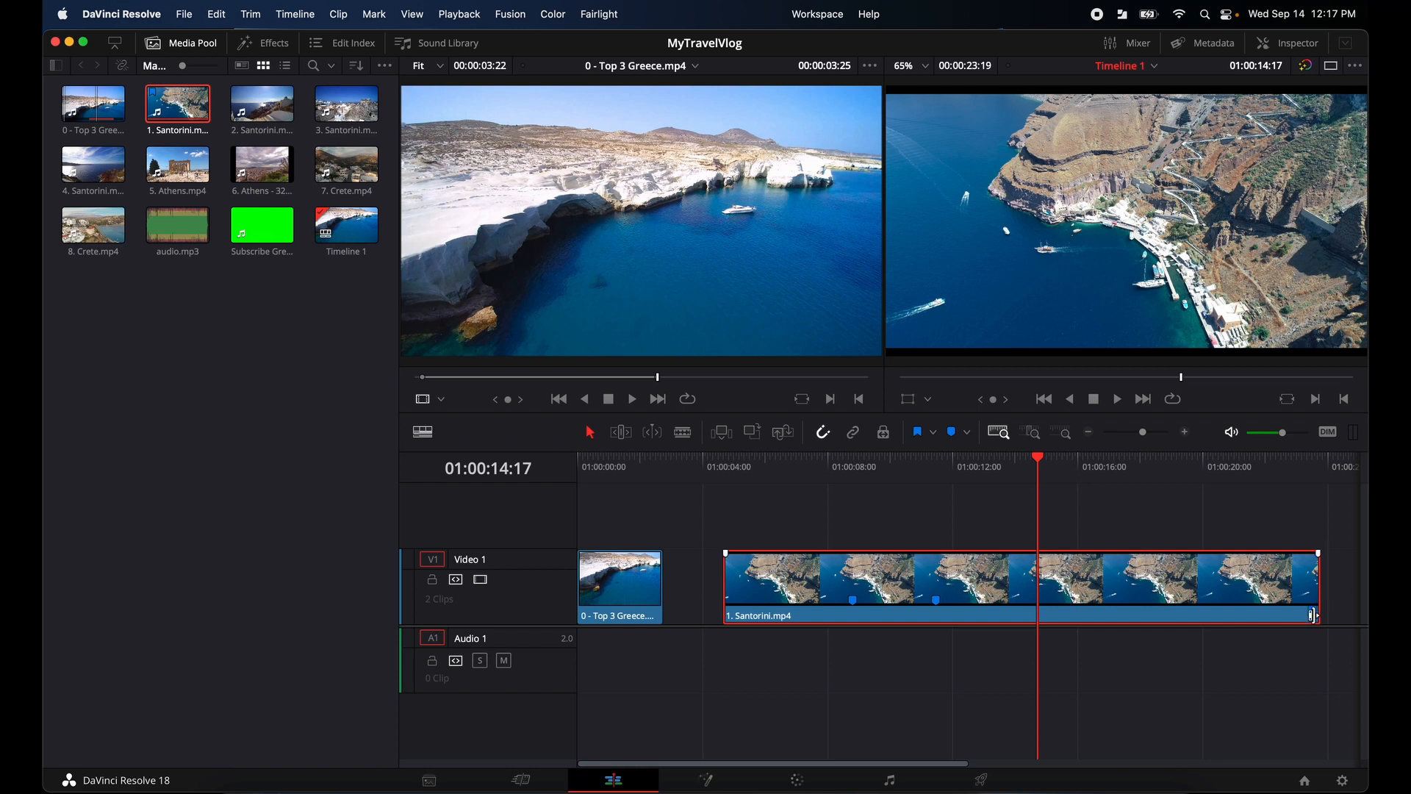
Delete both blue markers and the flag from the Santorini clip.
{"action": "left_click", "coordinate": [938, 602]}
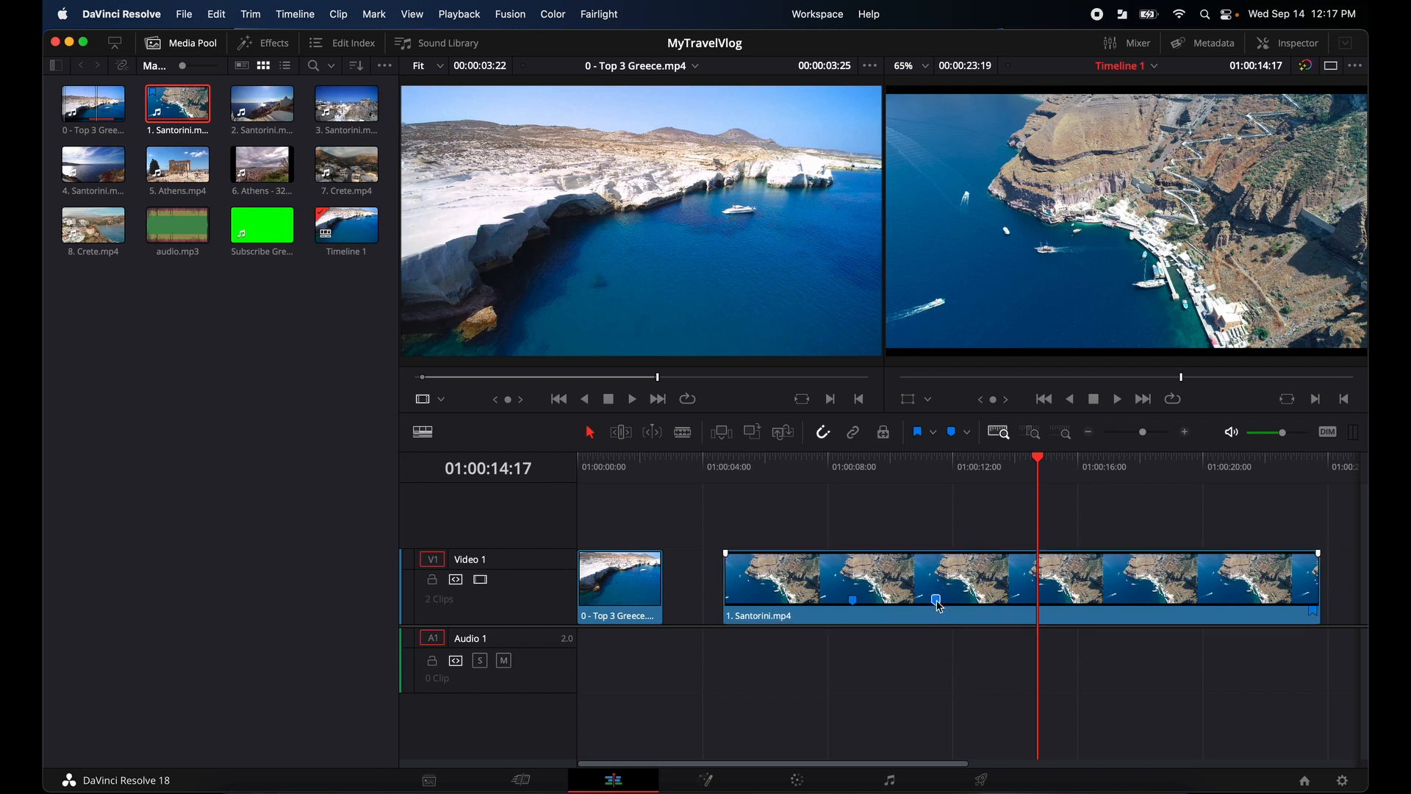
{"action": "left_click", "coordinate": [853, 601]}
{"action": "key", "text": "Delete"}
{"action": "left_click", "coordinate": [1314, 613]}
Move the playhead to 01:00:10:06 and compare the detail, custom and full extent zoom views of the timeline.
{"action": "left_click_drag", "start_coordinate": [1041, 473], "coordinate": [901, 478]}
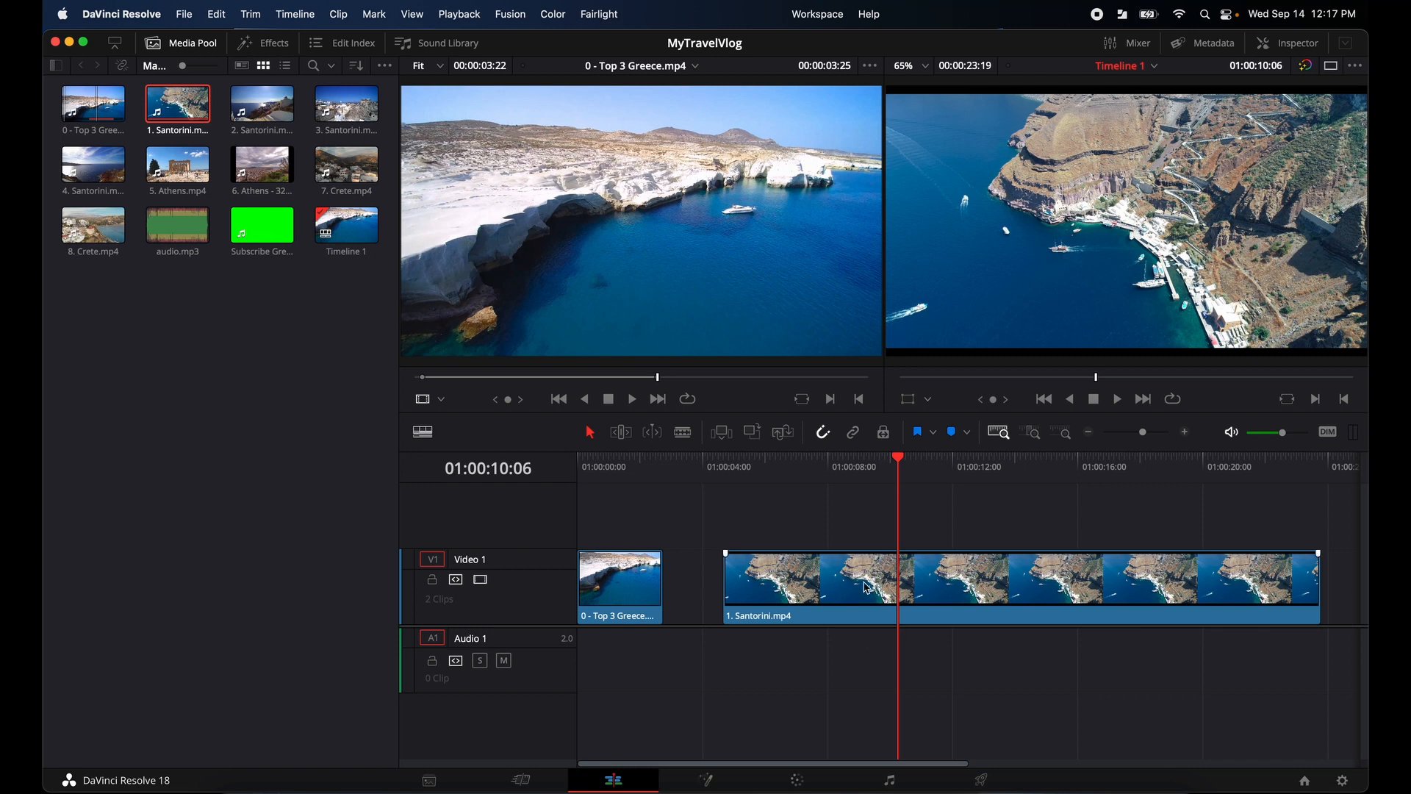
{"action": "left_click", "coordinate": [1031, 433]}
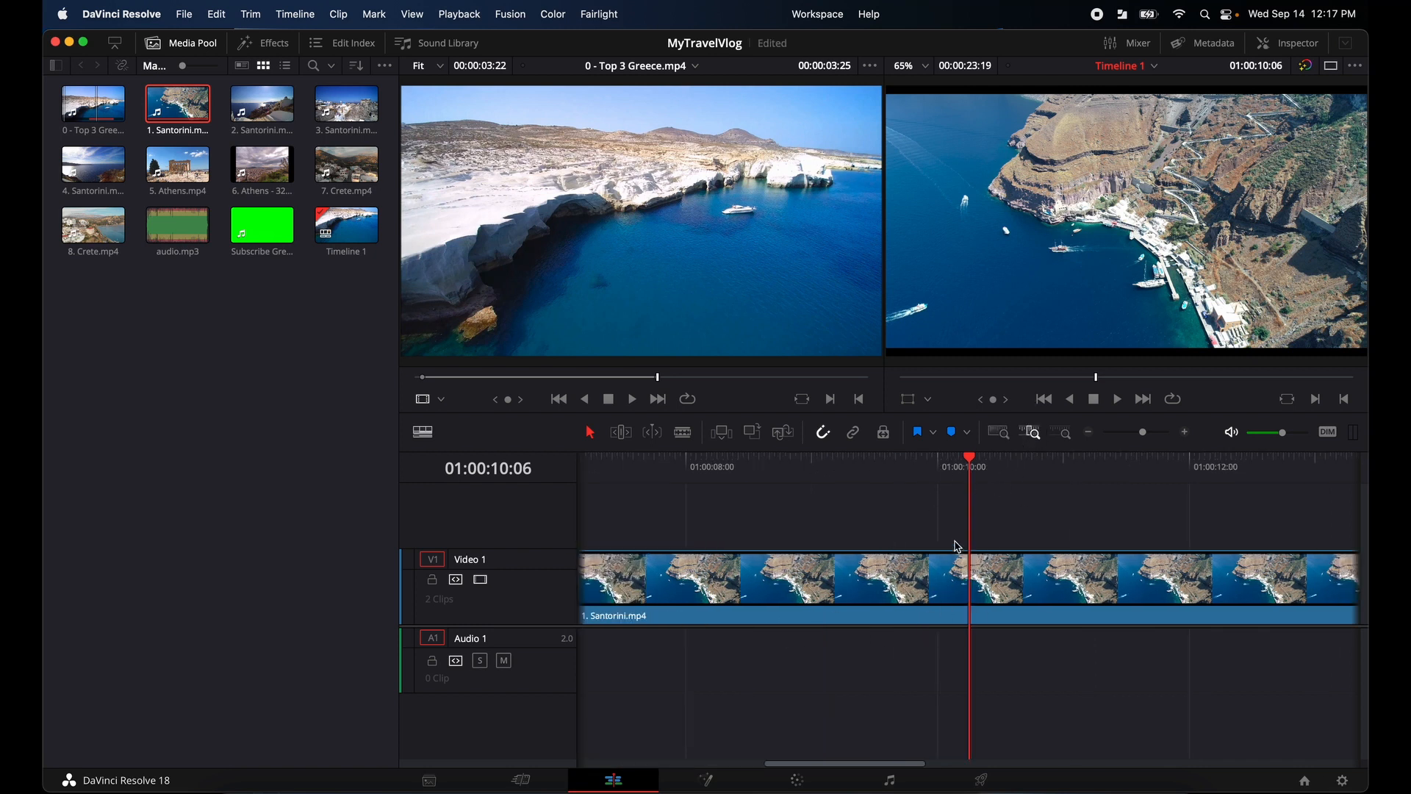
{"action": "left_click", "coordinate": [1062, 435]}
{"action": "mouse_move", "coordinate": [1143, 438]}
{"action": "left_mouse_down"}
{"action": "mouse_move", "coordinate": [1170, 437]}
{"action": "mouse_move", "coordinate": [1121, 439]}
{"action": "mouse_move", "coordinate": [1150, 438]}
{"action": "left_mouse_up"}
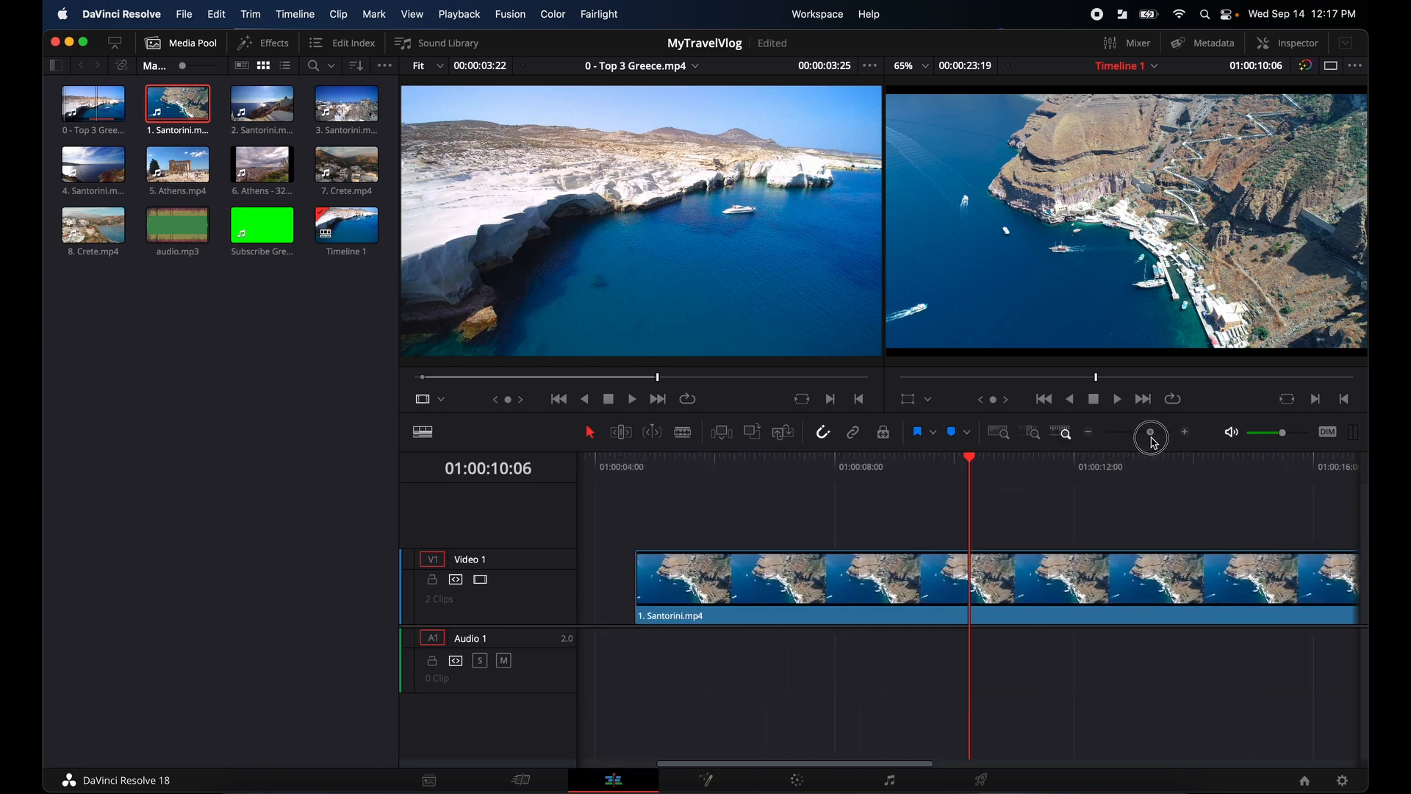
{"action": "left_click", "coordinate": [1000, 433]}
{"action": "left_click", "coordinate": [1030, 433]}
{"action": "left_click", "coordinate": [1002, 432]}
{"action": "left_click", "coordinate": [1033, 433]}
{"action": "left_click", "coordinate": [999, 433]}
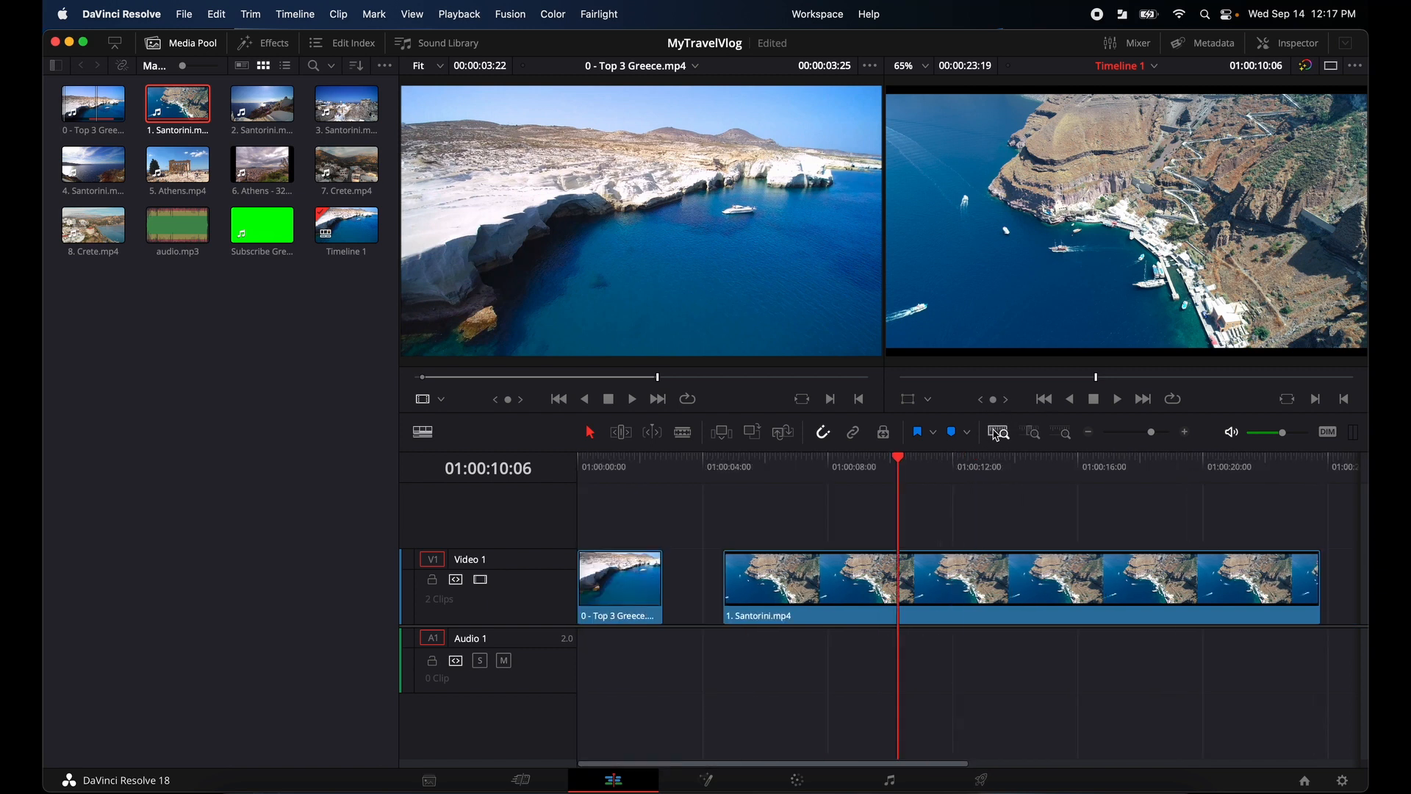
{"action": "left_click", "coordinate": [1033, 433]}
{"action": "left_click", "coordinate": [1001, 433]}
{"action": "left_click", "coordinate": [1031, 433]}
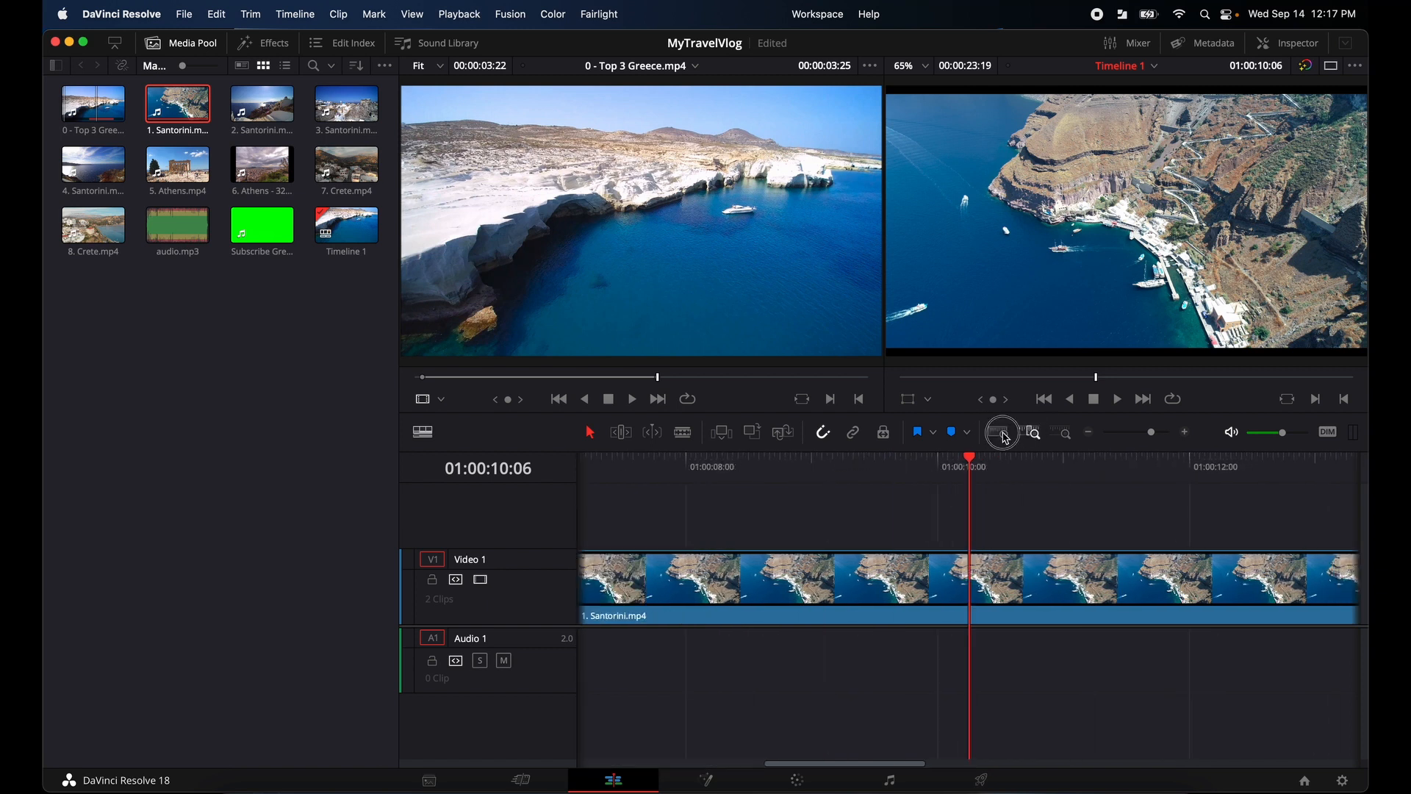
{"action": "left_click", "coordinate": [999, 433]}
{"action": "left_click", "coordinate": [1031, 435]}
{"action": "left_click", "coordinate": [1002, 434]}
Snap the Santorini clip against the end of the Greece clip and move the playhead to the cut at 01:00:02:18.
{"action": "left_click", "coordinate": [798, 585]}
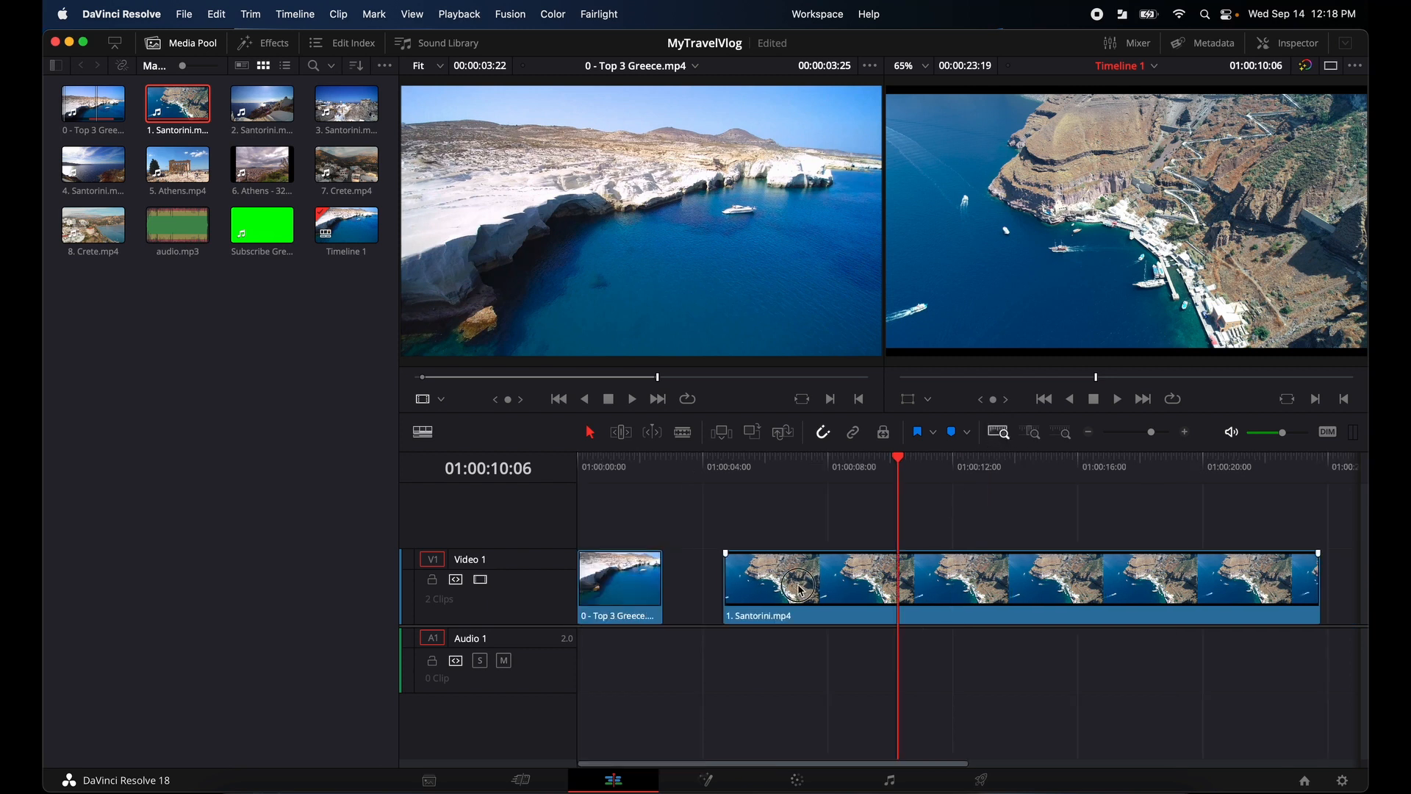
{"action": "left_click_drag", "start_coordinate": [755, 588], "coordinate": [695, 590]}
{"action": "left_click", "coordinate": [576, 498]}
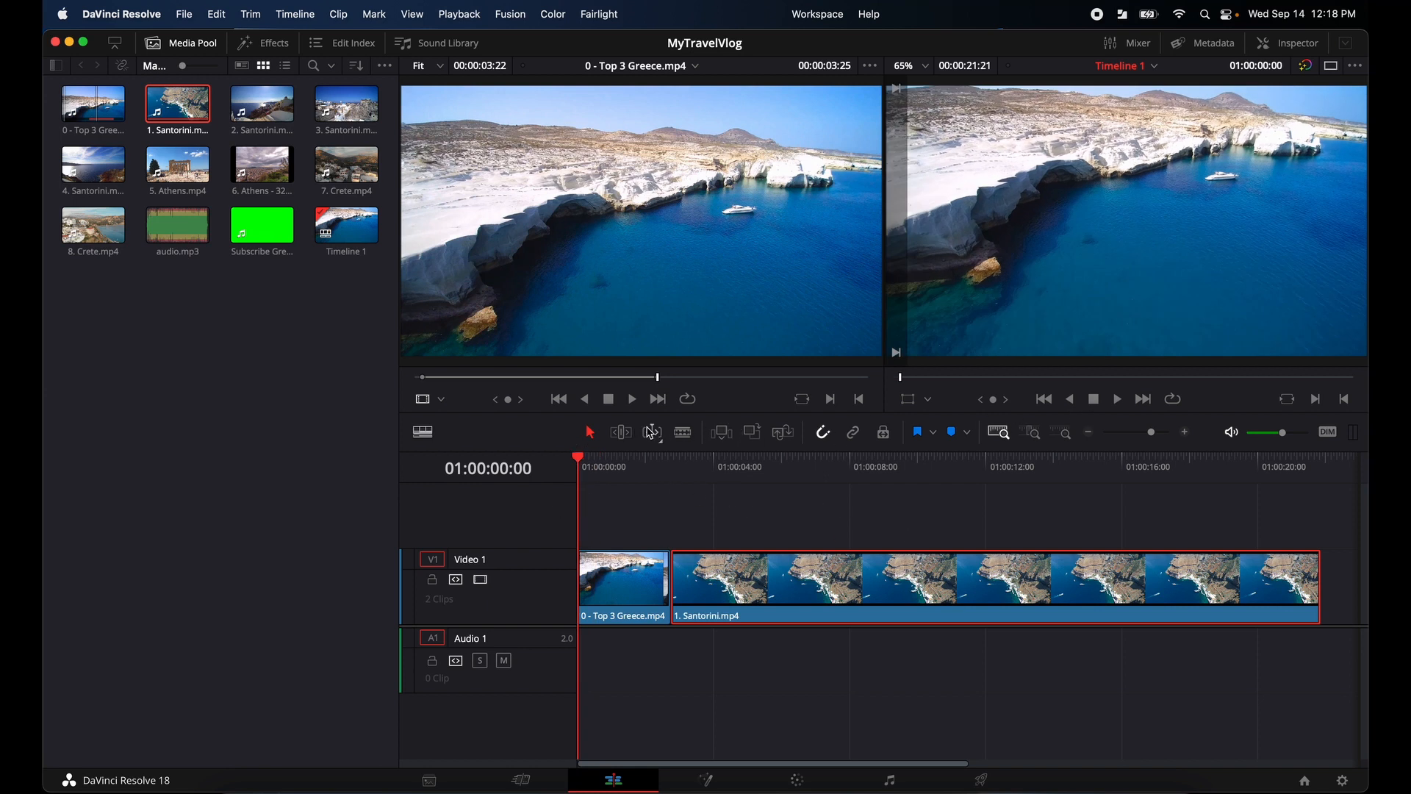
{"action": "left_click_drag", "start_coordinate": [582, 463], "coordinate": [671, 470]}
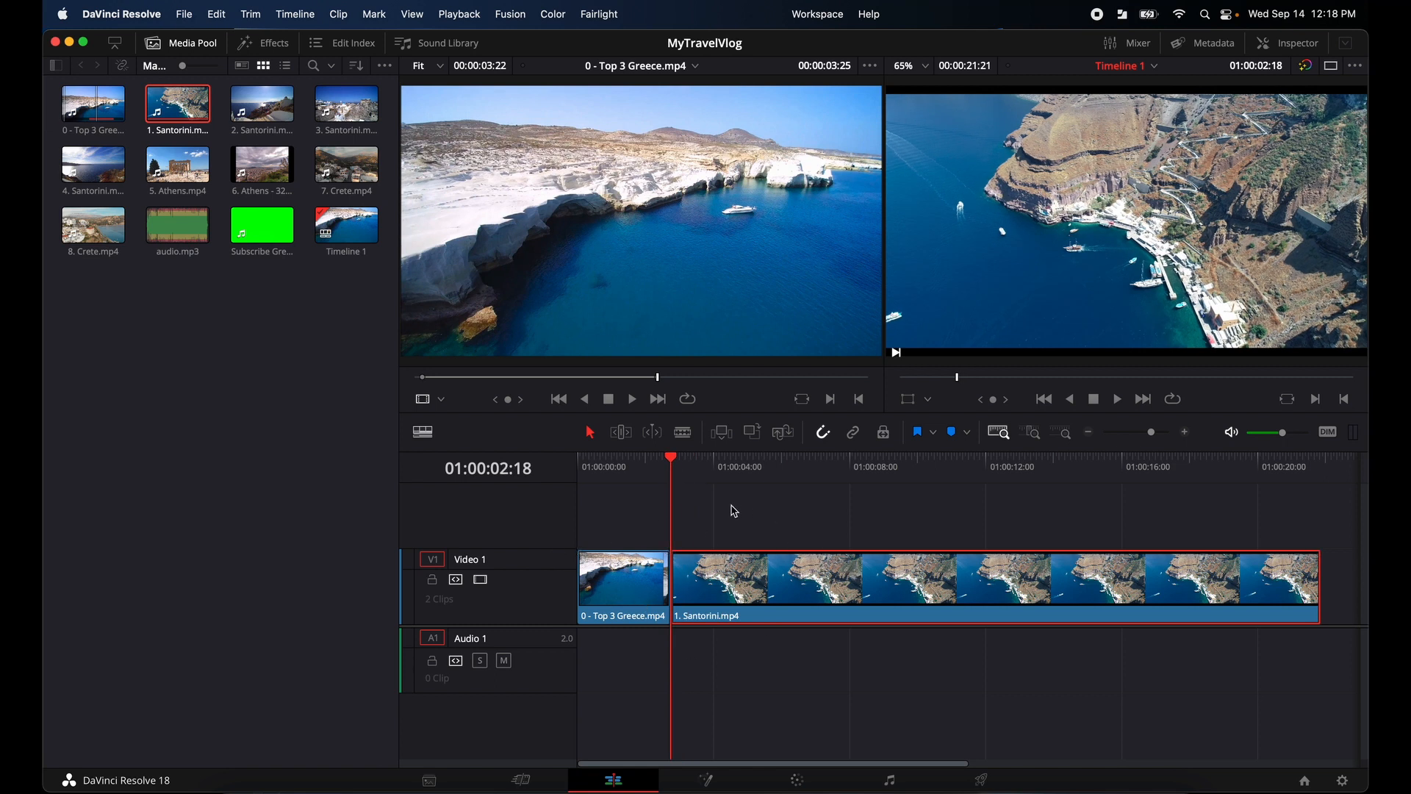
Browse the available titles and place Horizontal Line Reveal above the Greece clip on a new Video 2 track, starting at 01:00:00:00.
{"action": "mouse_move", "coordinate": [721, 366]}
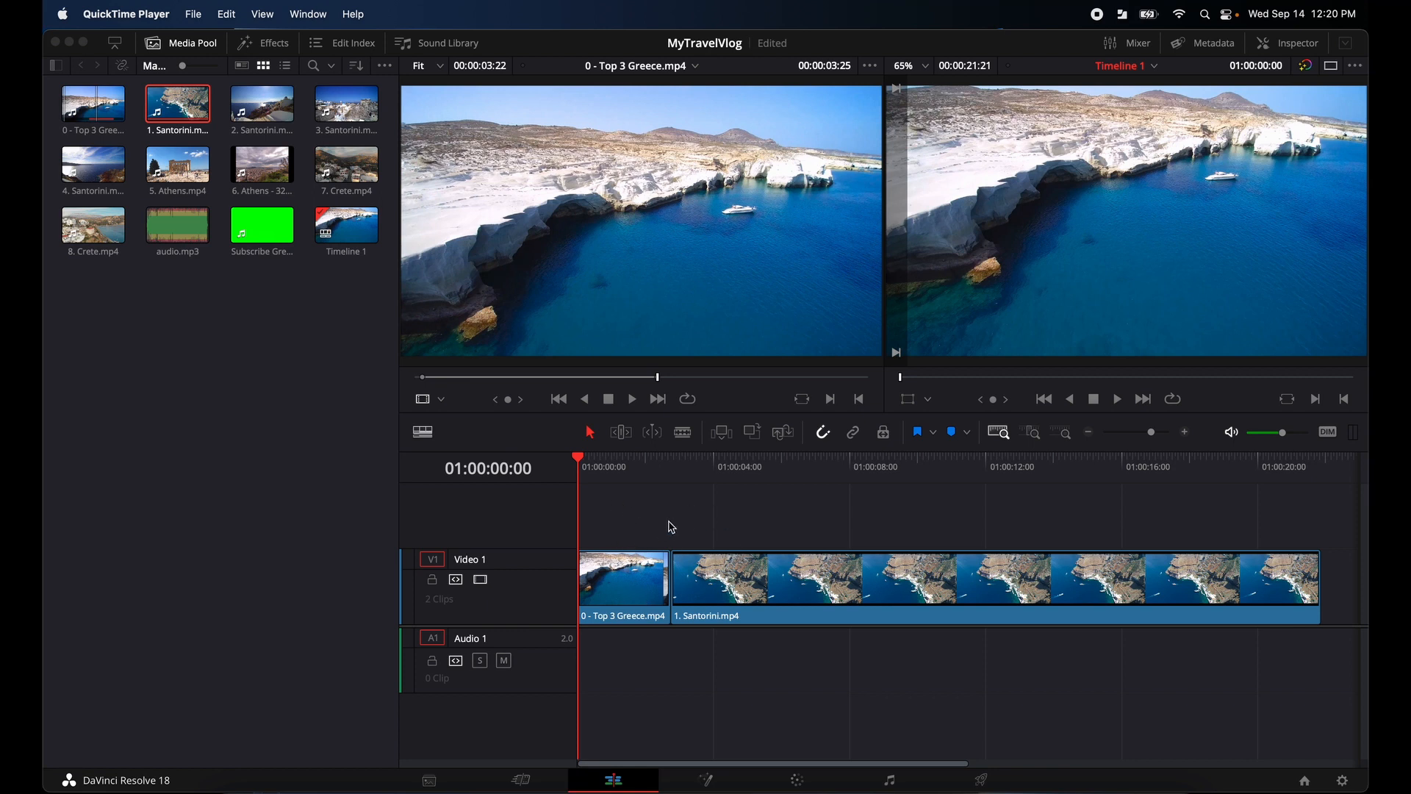
{"action": "left_click", "coordinate": [256, 44]}
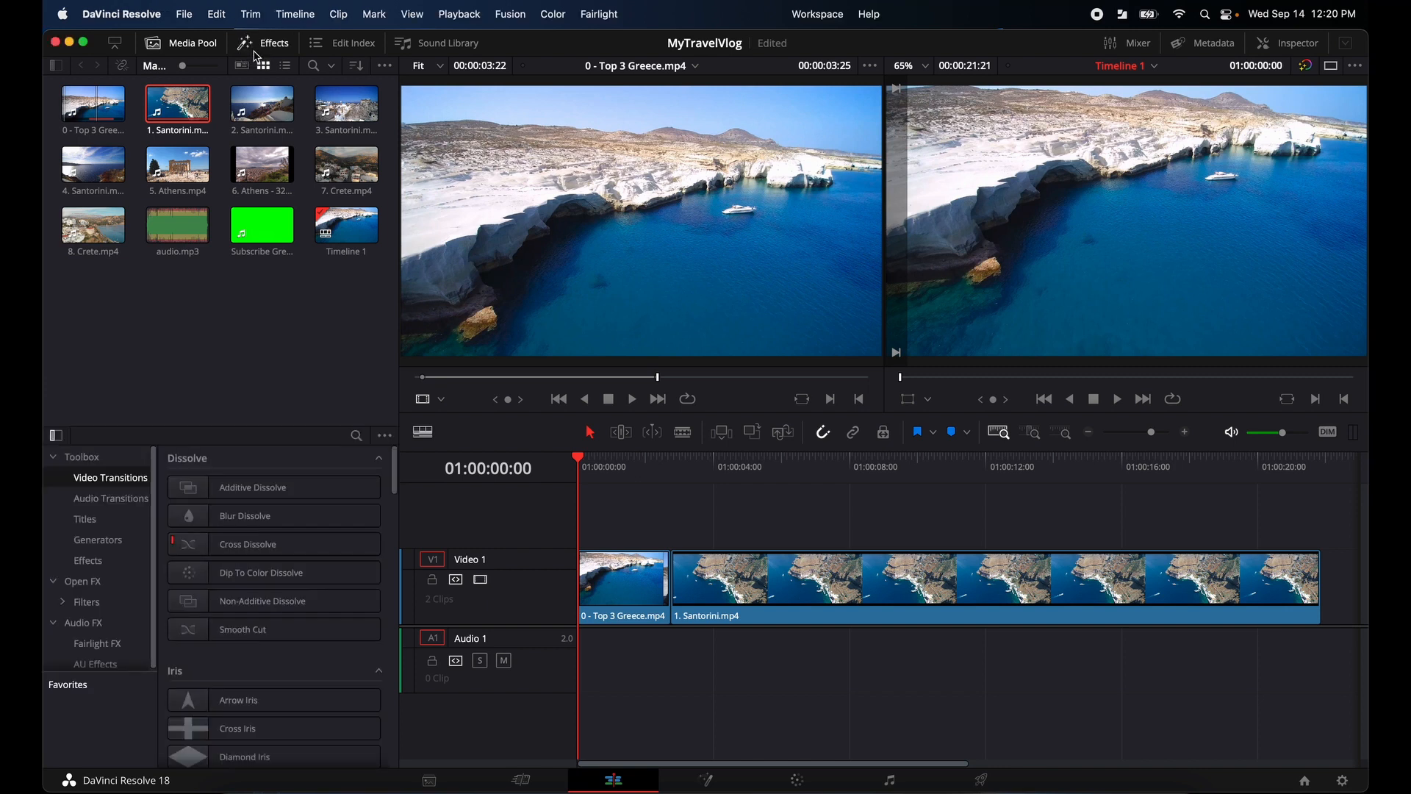
{"action": "left_click", "coordinate": [86, 522]}
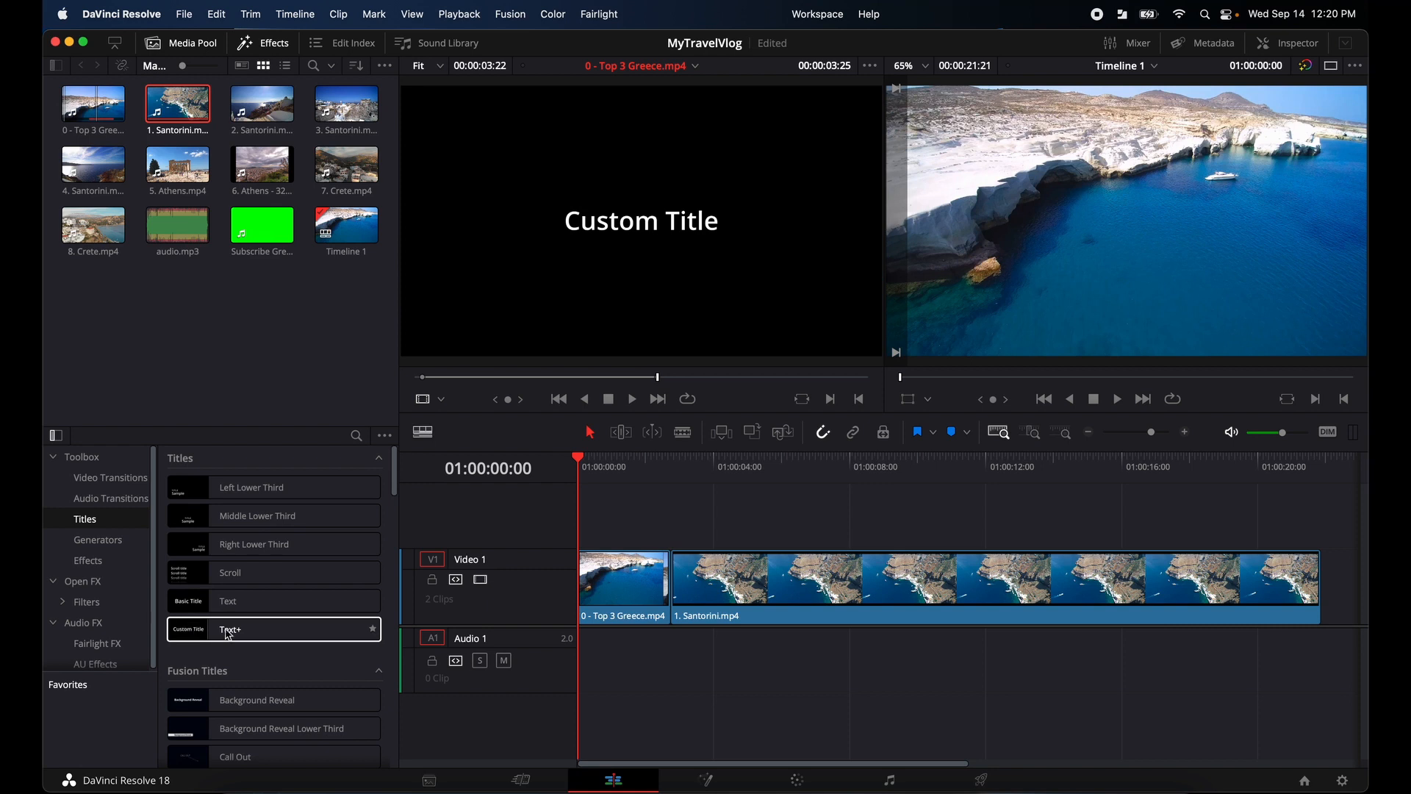
{"action": "scroll", "coordinate": [221, 661], "scroll_direction": "down", "scroll_amount": 4}
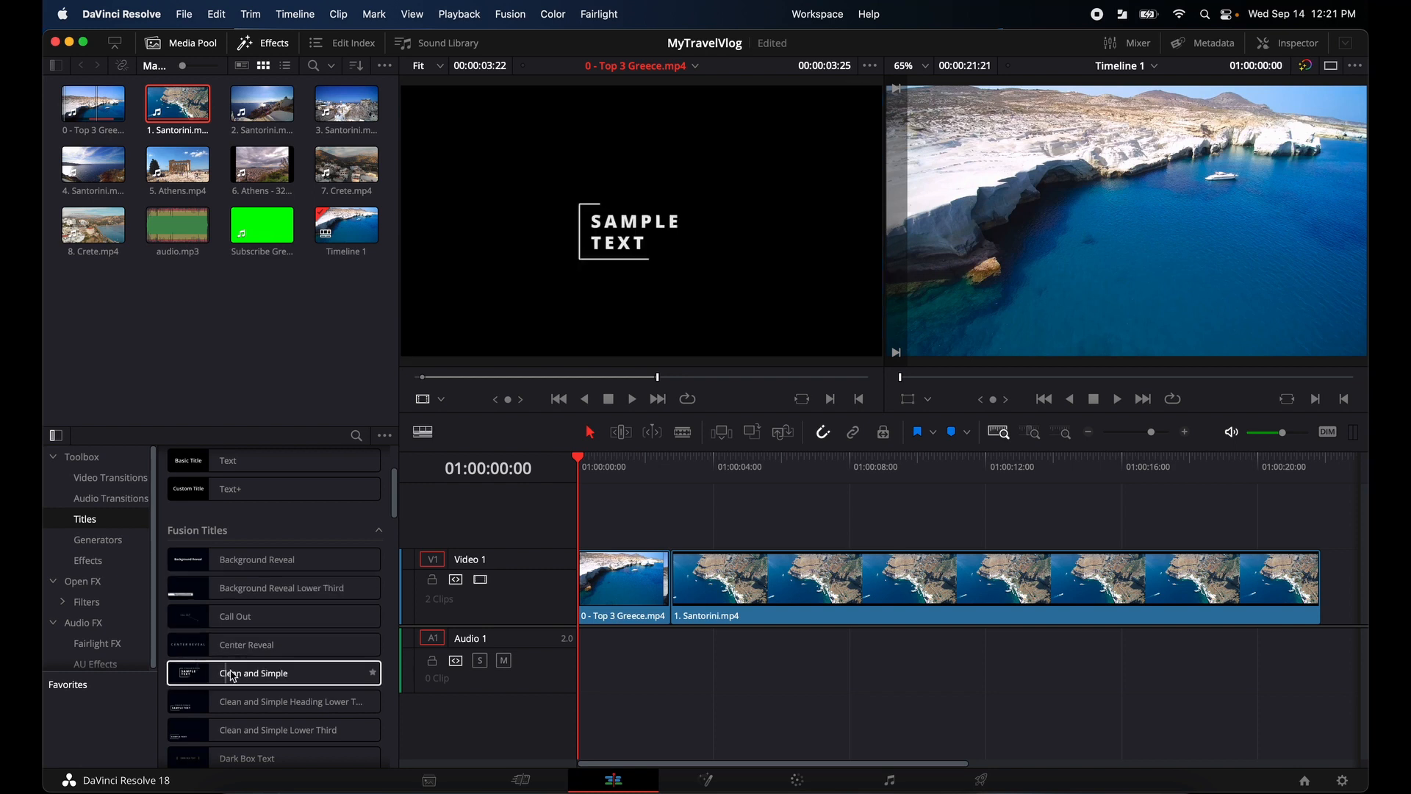
{"action": "scroll", "coordinate": [235, 672], "scroll_direction": "down", "scroll_amount": 2}
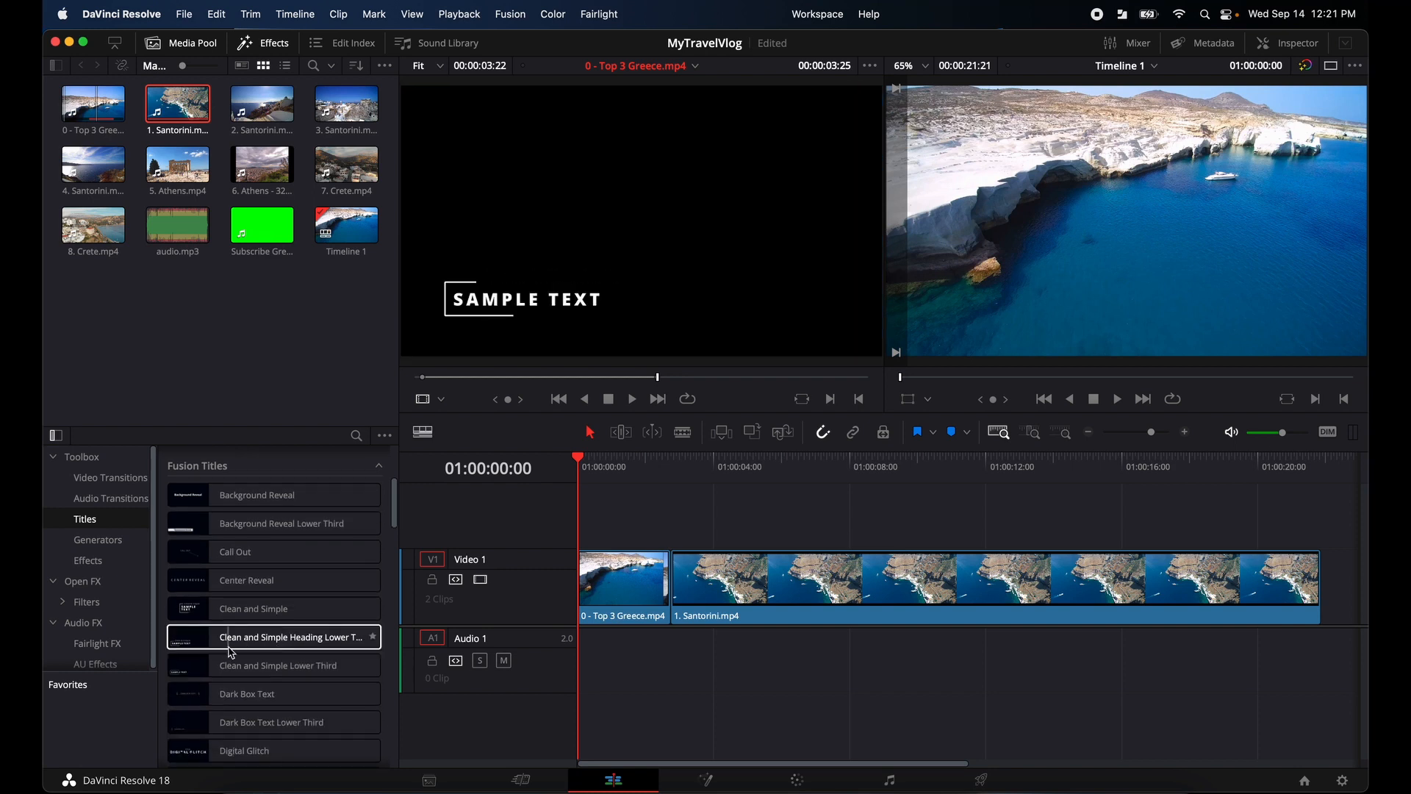
{"action": "scroll", "coordinate": [235, 698], "scroll_direction": "down", "scroll_amount": 1}
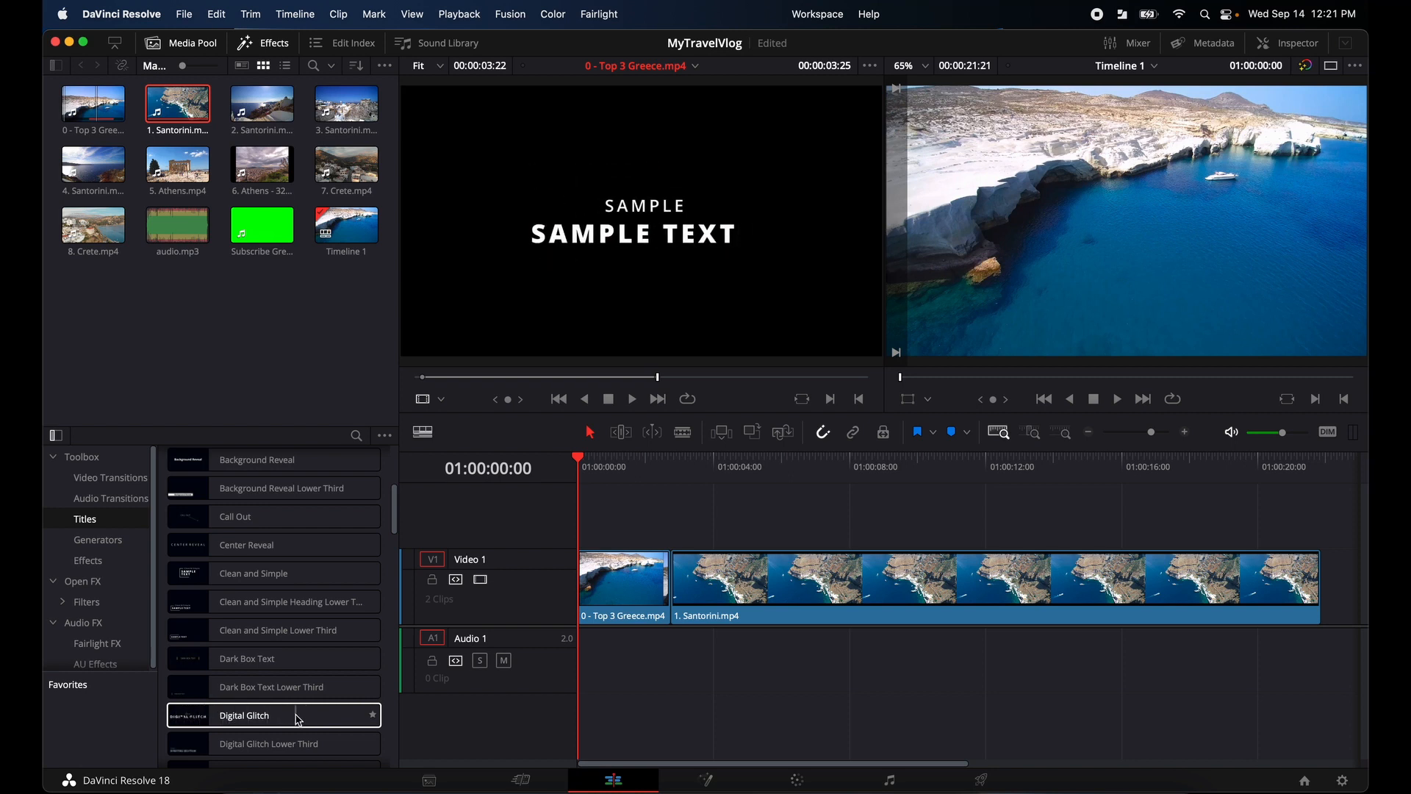
{"action": "scroll", "coordinate": [299, 720], "scroll_direction": "down", "scroll_amount": 6}
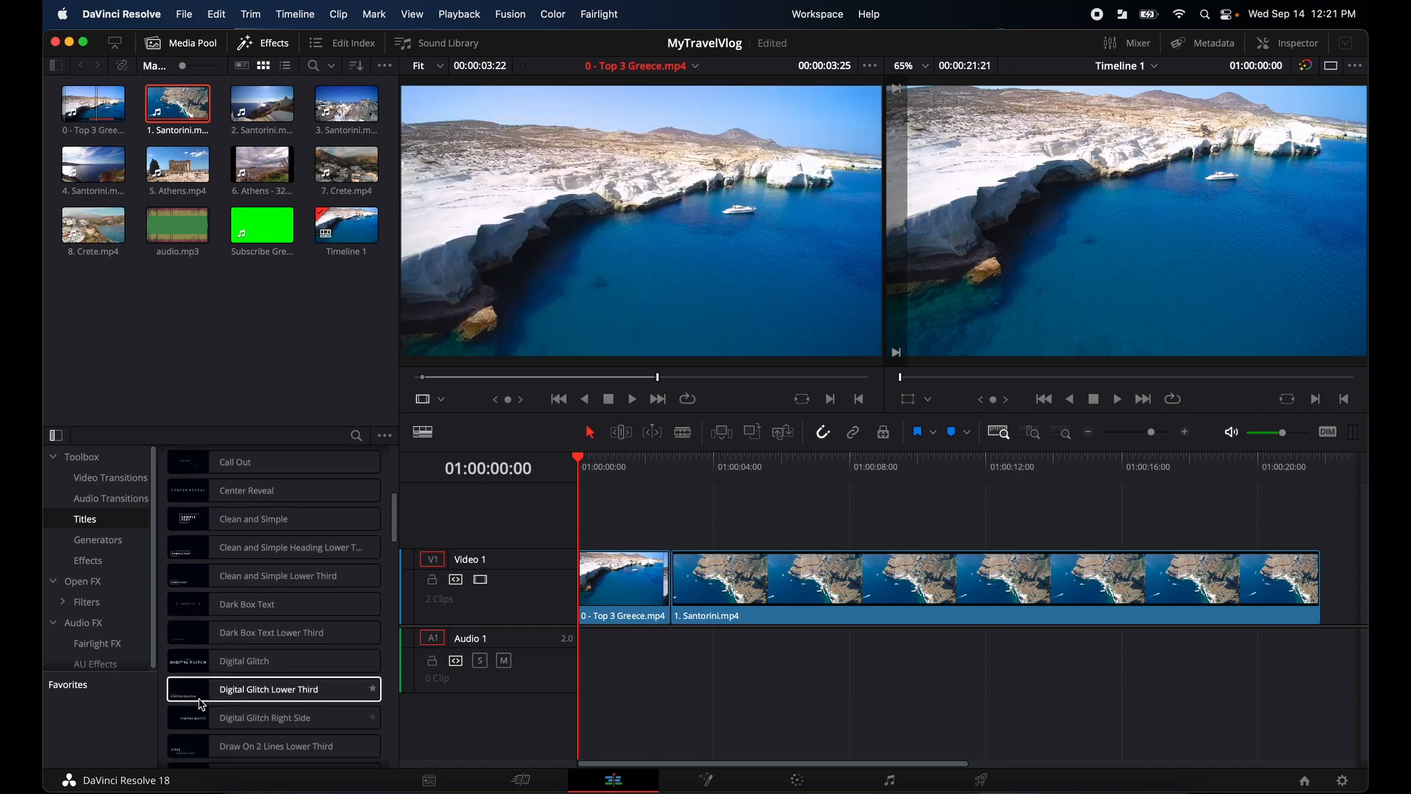
{"action": "scroll", "coordinate": [270, 729], "scroll_direction": "down", "scroll_amount": 10}
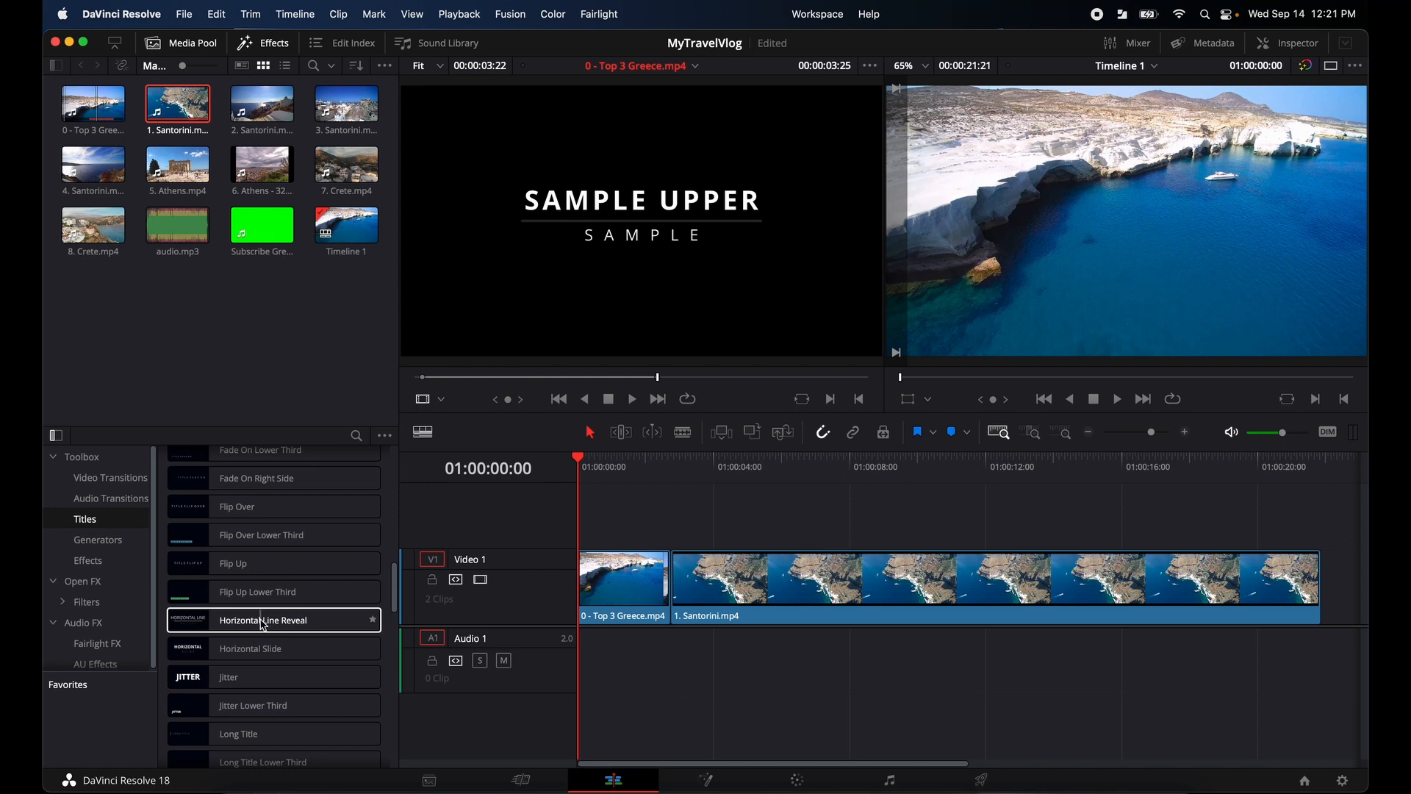
{"action": "left_click_drag", "start_coordinate": [263, 624], "coordinate": [580, 512]}
{"action": "scroll", "coordinate": [717, 567], "scroll_direction": "up", "scroll_amount": 1}
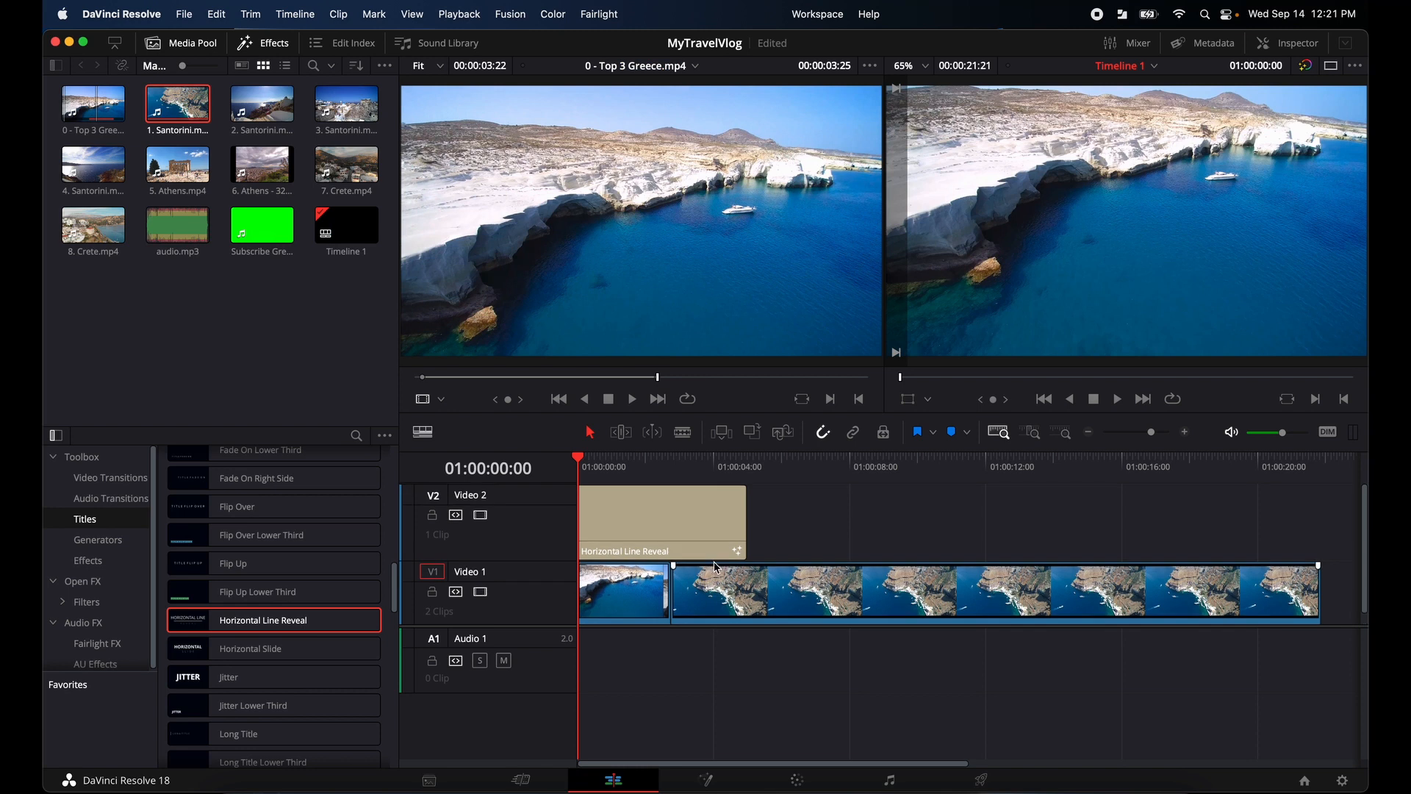
Look through the Horizontal Line Reveal title's properties and replace its upper text with GREECE.
{"action": "left_click", "coordinate": [660, 541]}
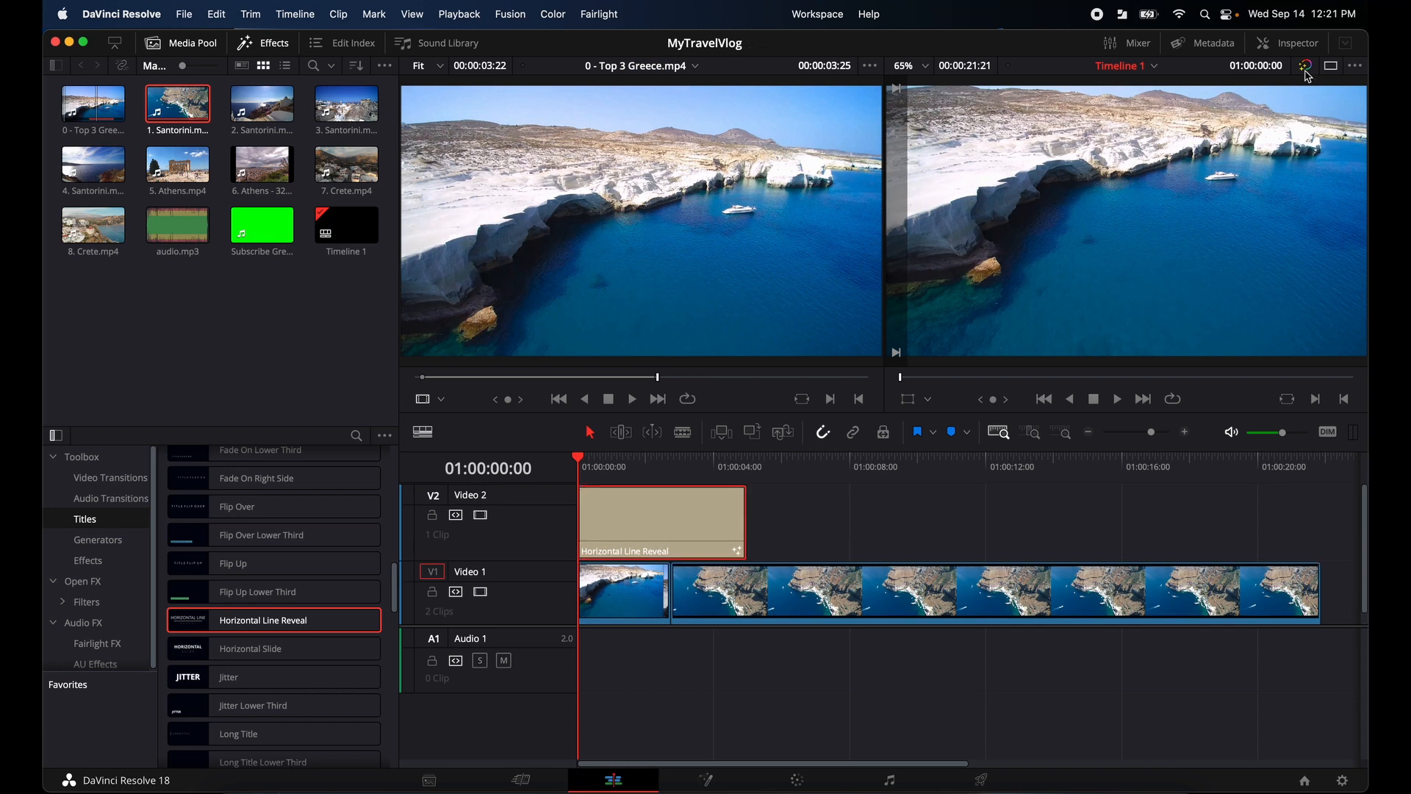
{"action": "left_click", "coordinate": [1292, 45]}
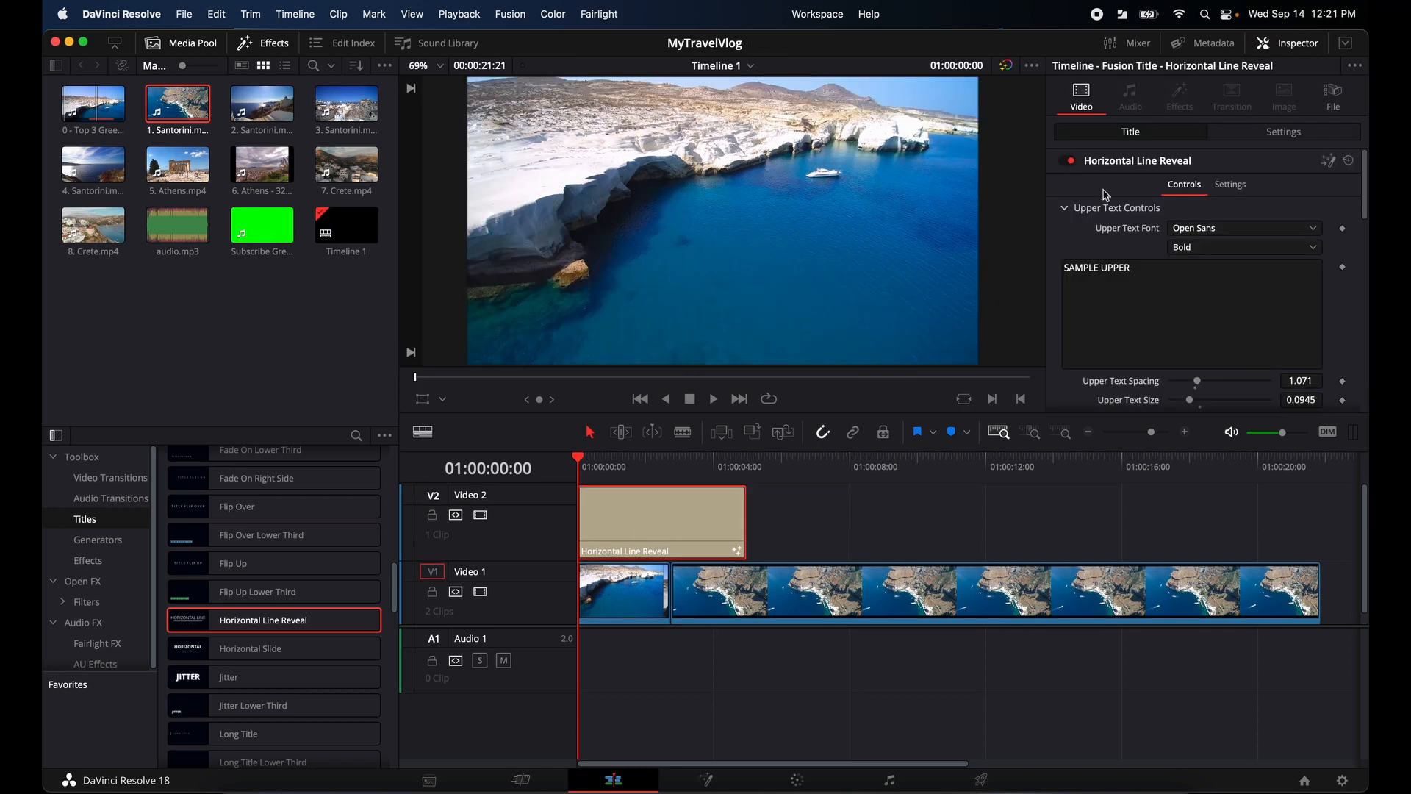
{"action": "left_click", "coordinate": [1094, 268]}
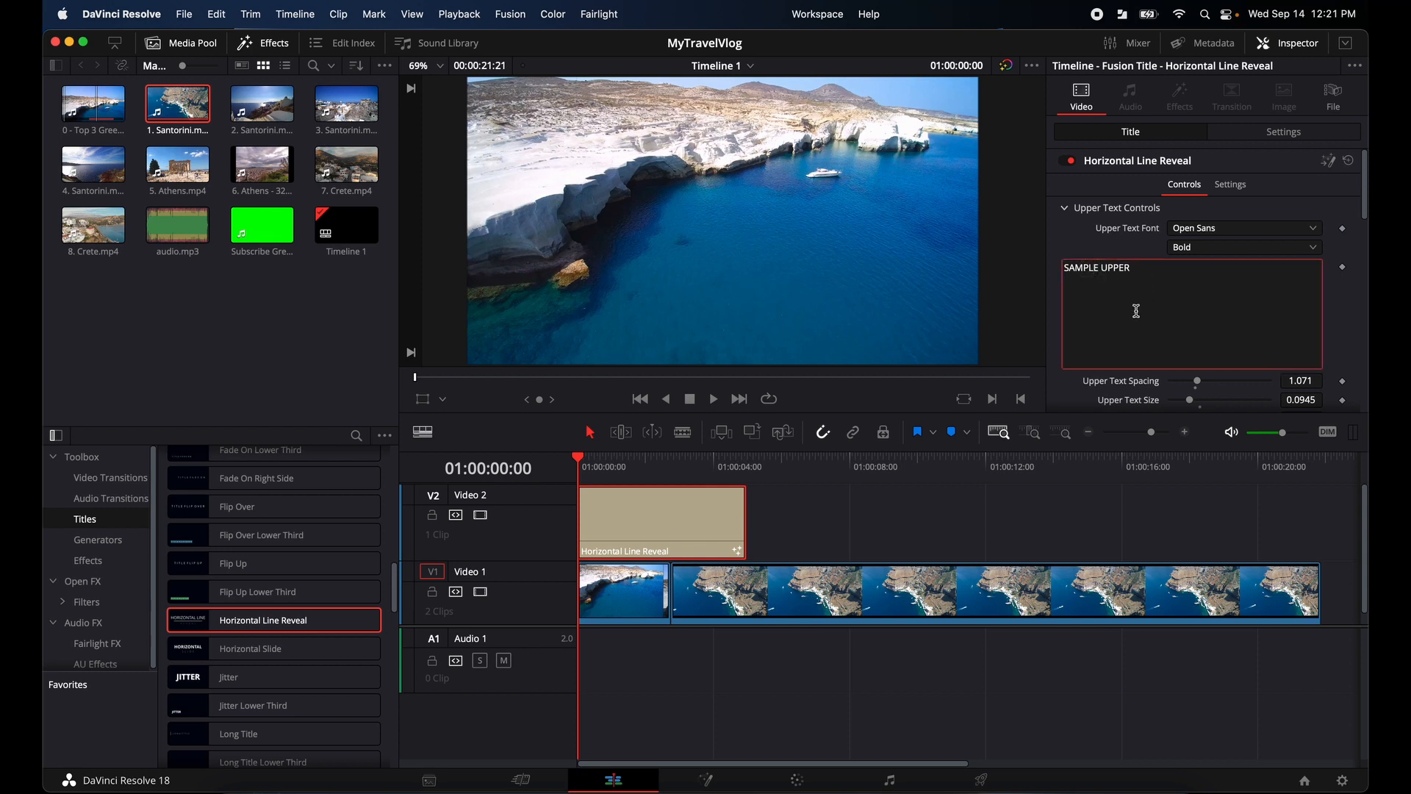
{"action": "scroll", "coordinate": [1131, 307], "scroll_direction": "down", "scroll_amount": 10}
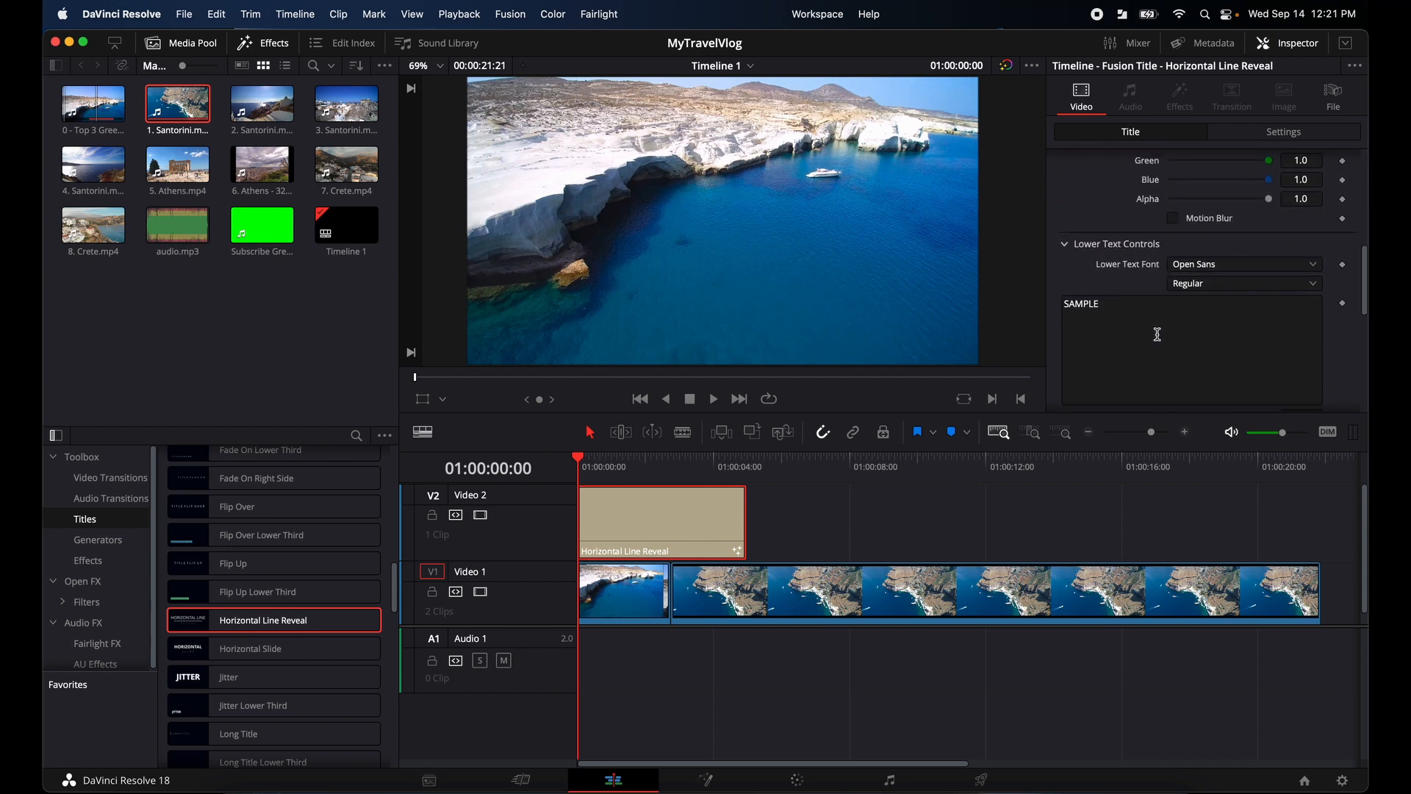
{"action": "scroll", "coordinate": [1104, 247], "scroll_direction": "up", "scroll_amount": 10}
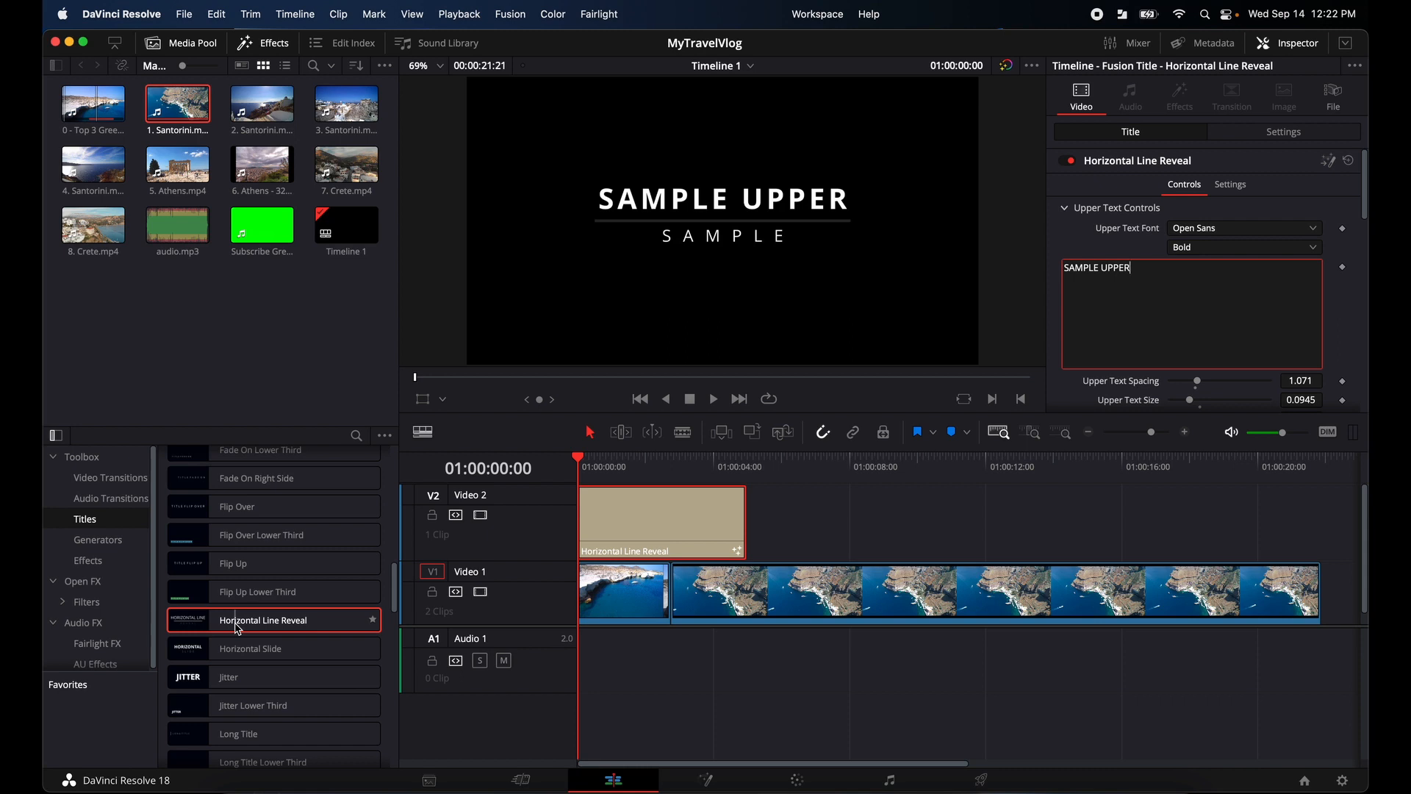
{"action": "left_click_drag", "start_coordinate": [1143, 276], "coordinate": [1003, 259]}
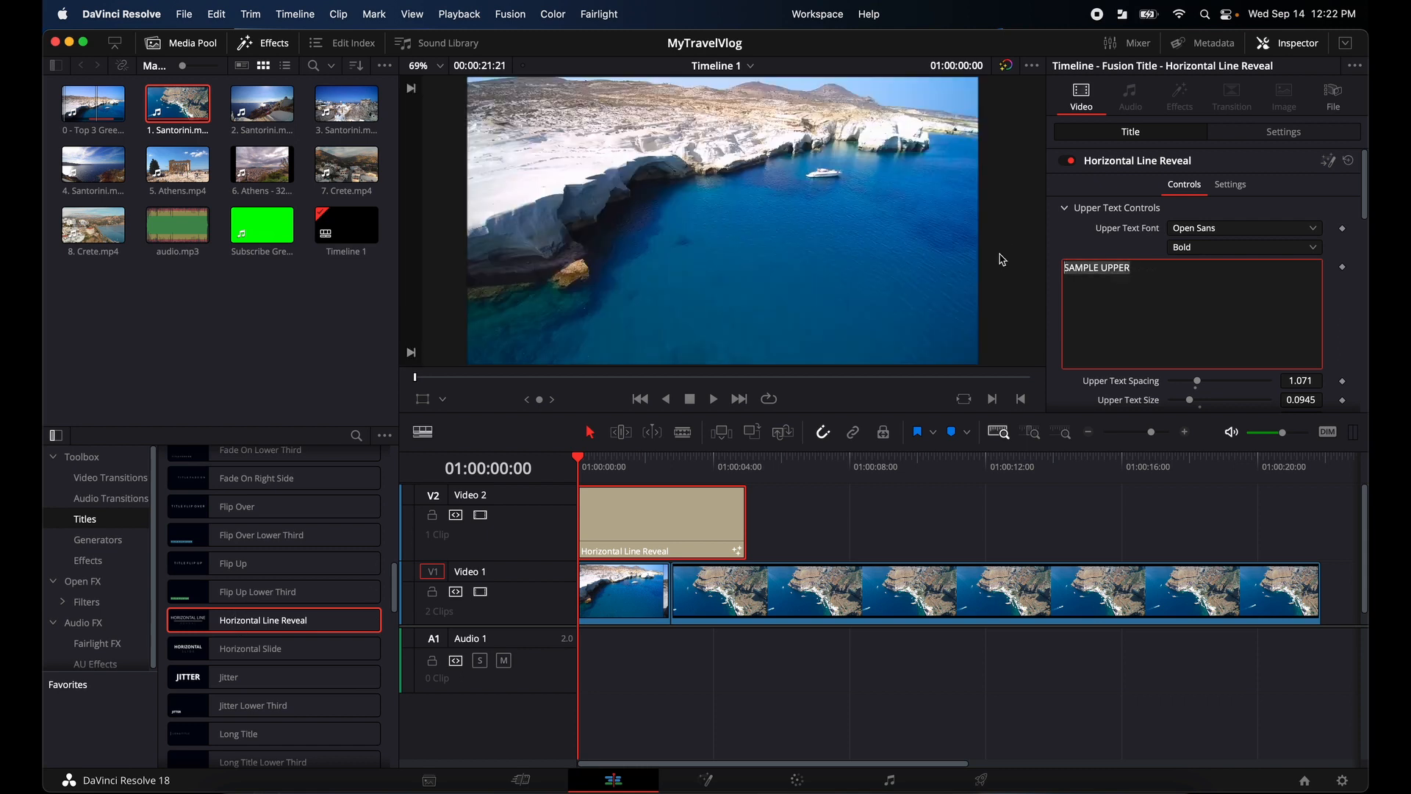
{"action": "type", "text": "GREECE"}
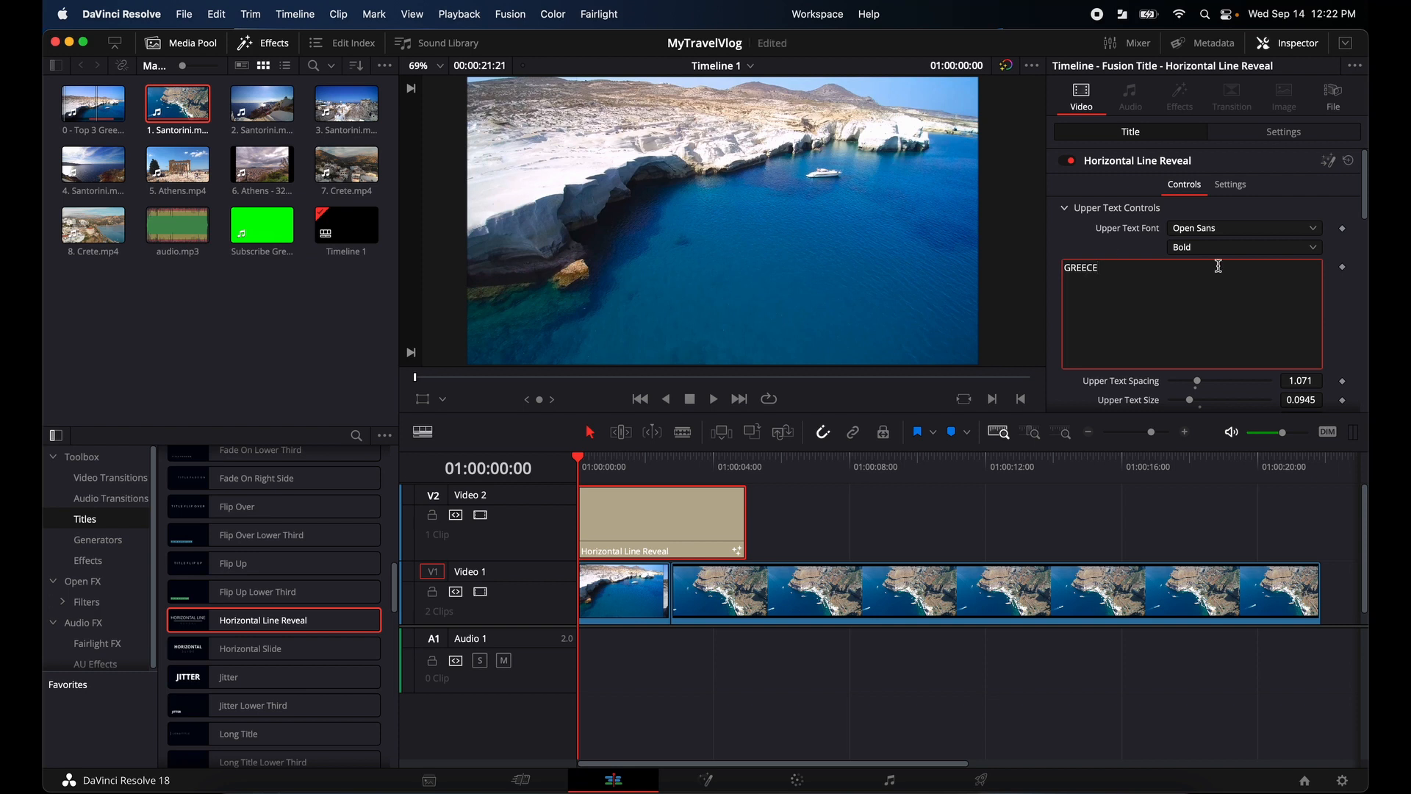
Replace the Horizontal Line Reveal title's lower text with TOP 3.
{"action": "scroll", "coordinate": [1216, 264], "scroll_direction": "down", "scroll_amount": 10}
{"action": "scroll", "coordinate": [1205, 316], "scroll_direction": "down", "scroll_amount": 3}
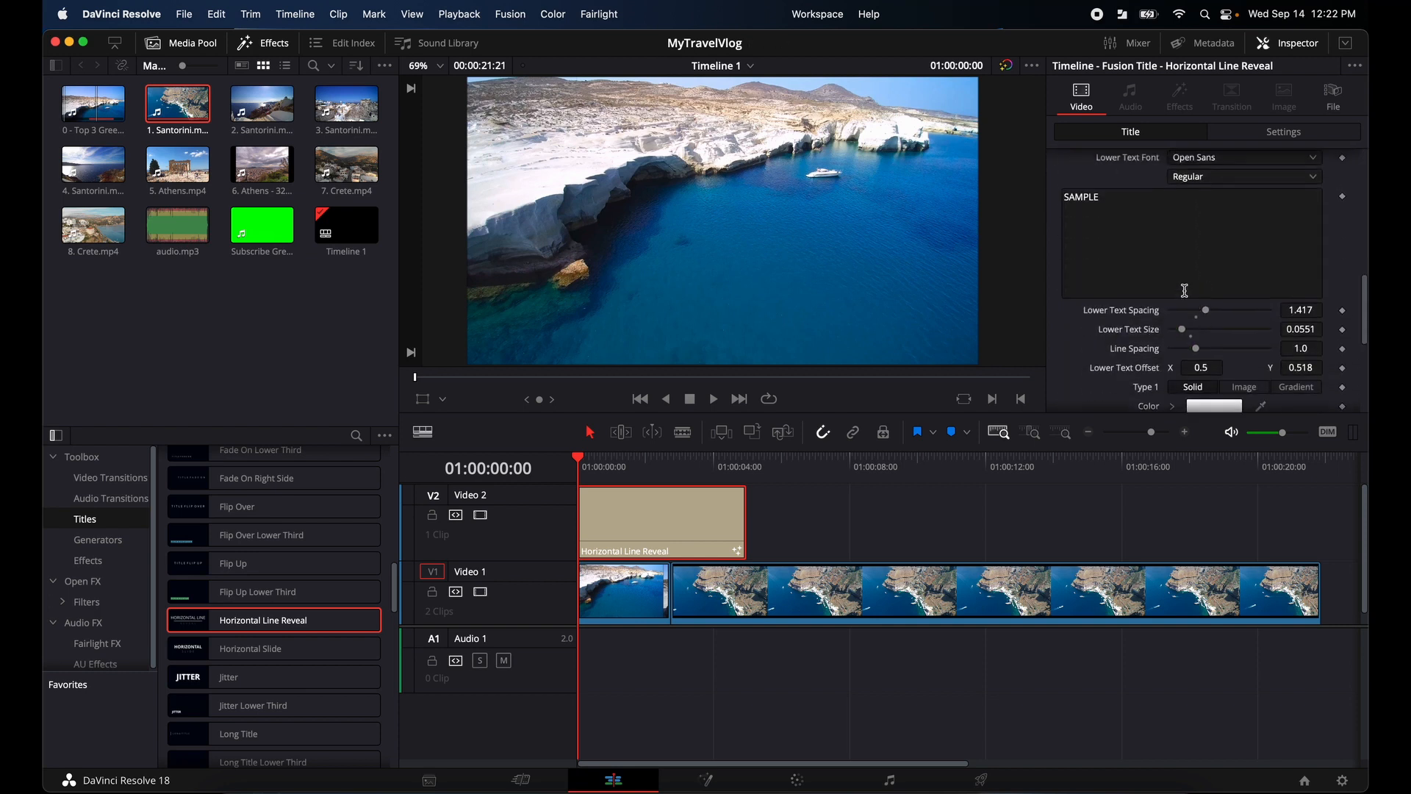
{"action": "left_click", "coordinate": [1143, 219]}
{"action": "type", "text": "TOP"}
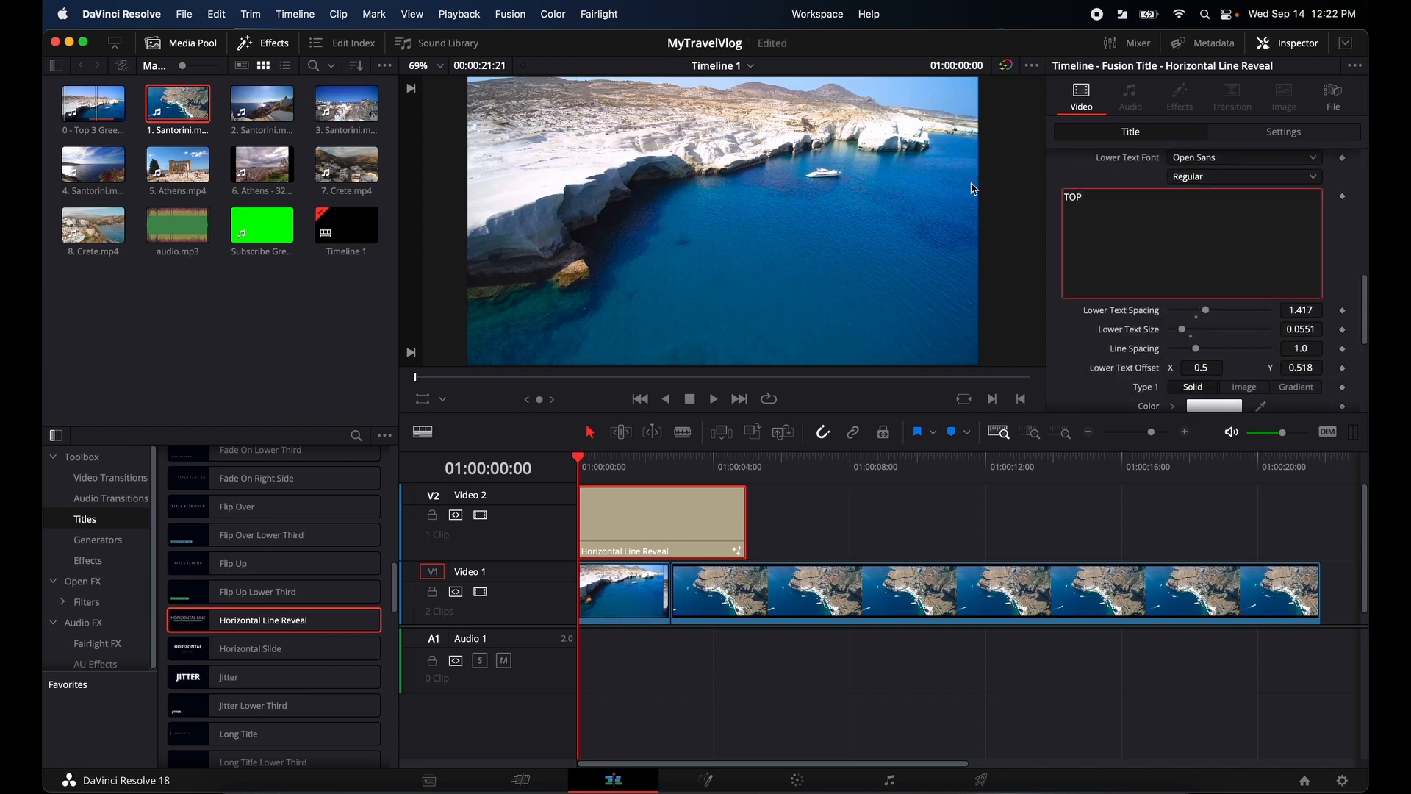
{"action": "type", "text": " 3"}
Scrub through the title's animation, and trim its end to the cut between the Greece and Santorini clips.
{"action": "left_click", "coordinate": [582, 460]}
{"action": "mouse_move", "coordinate": [584, 462]}
{"action": "left_mouse_down"}
{"action": "mouse_move", "coordinate": [690, 463]}
{"action": "mouse_move", "coordinate": [608, 471]}
{"action": "left_mouse_up"}
{"action": "left_click_drag", "start_coordinate": [719, 472], "coordinate": [668, 492]}
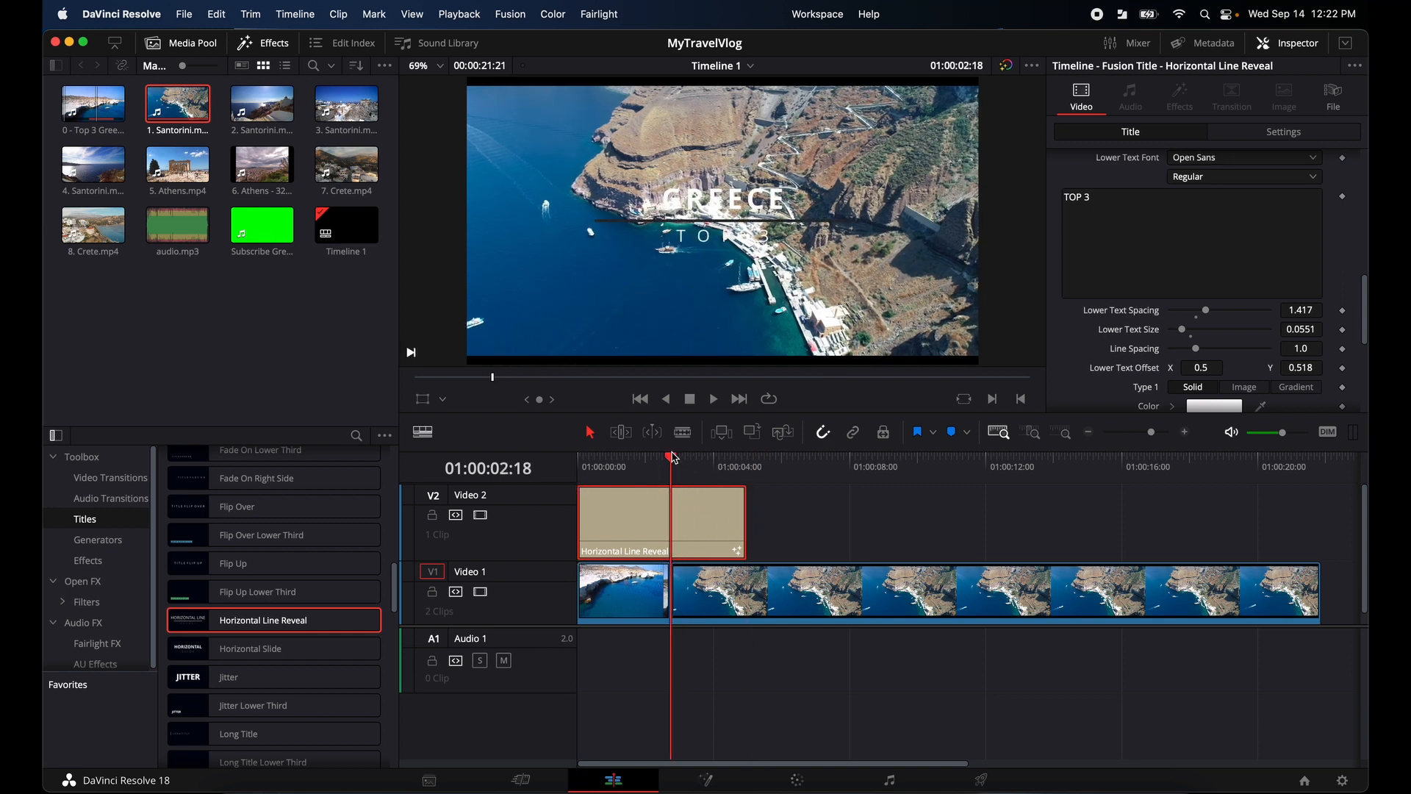
{"action": "left_click_drag", "start_coordinate": [674, 458], "coordinate": [884, 476]}
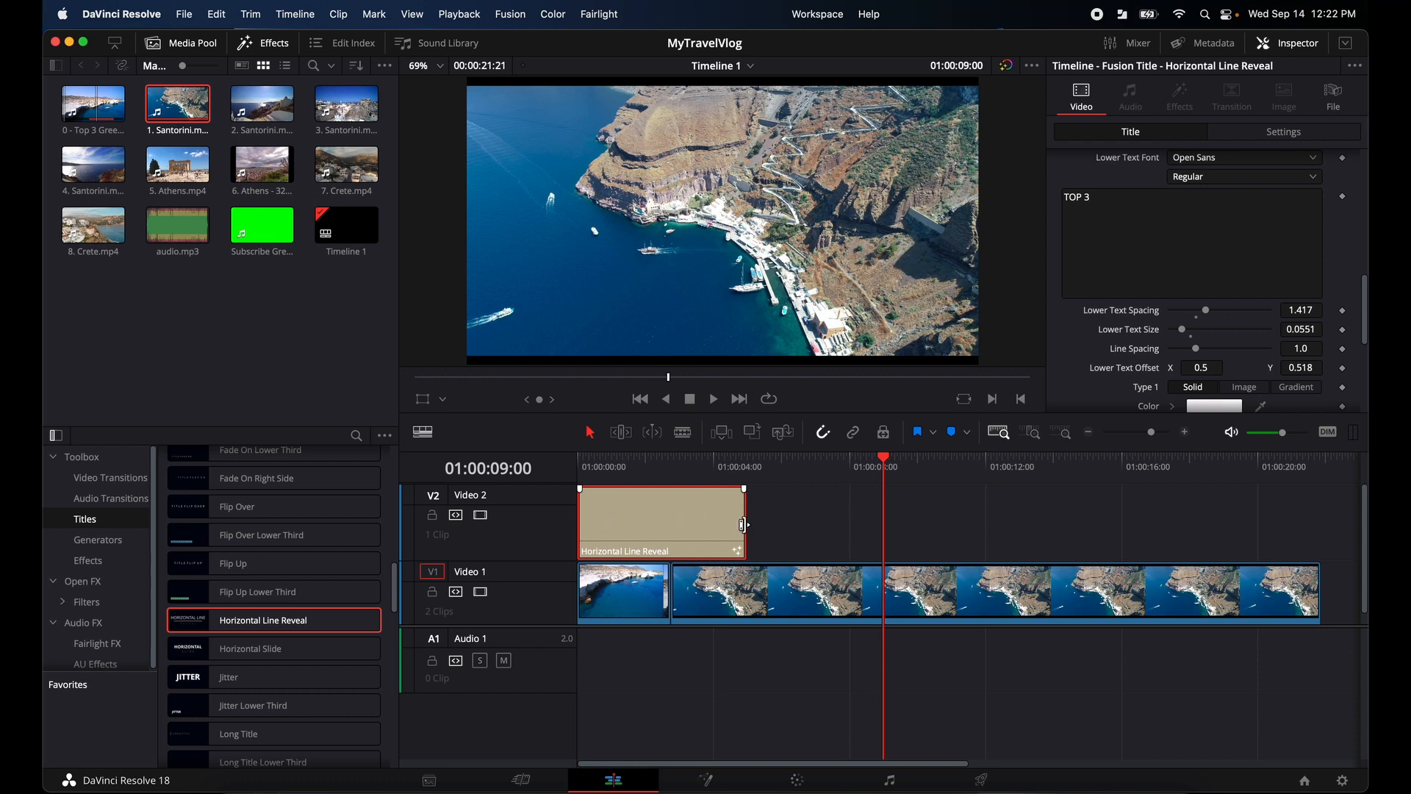
{"action": "left_click_drag", "start_coordinate": [748, 523], "coordinate": [678, 525]}
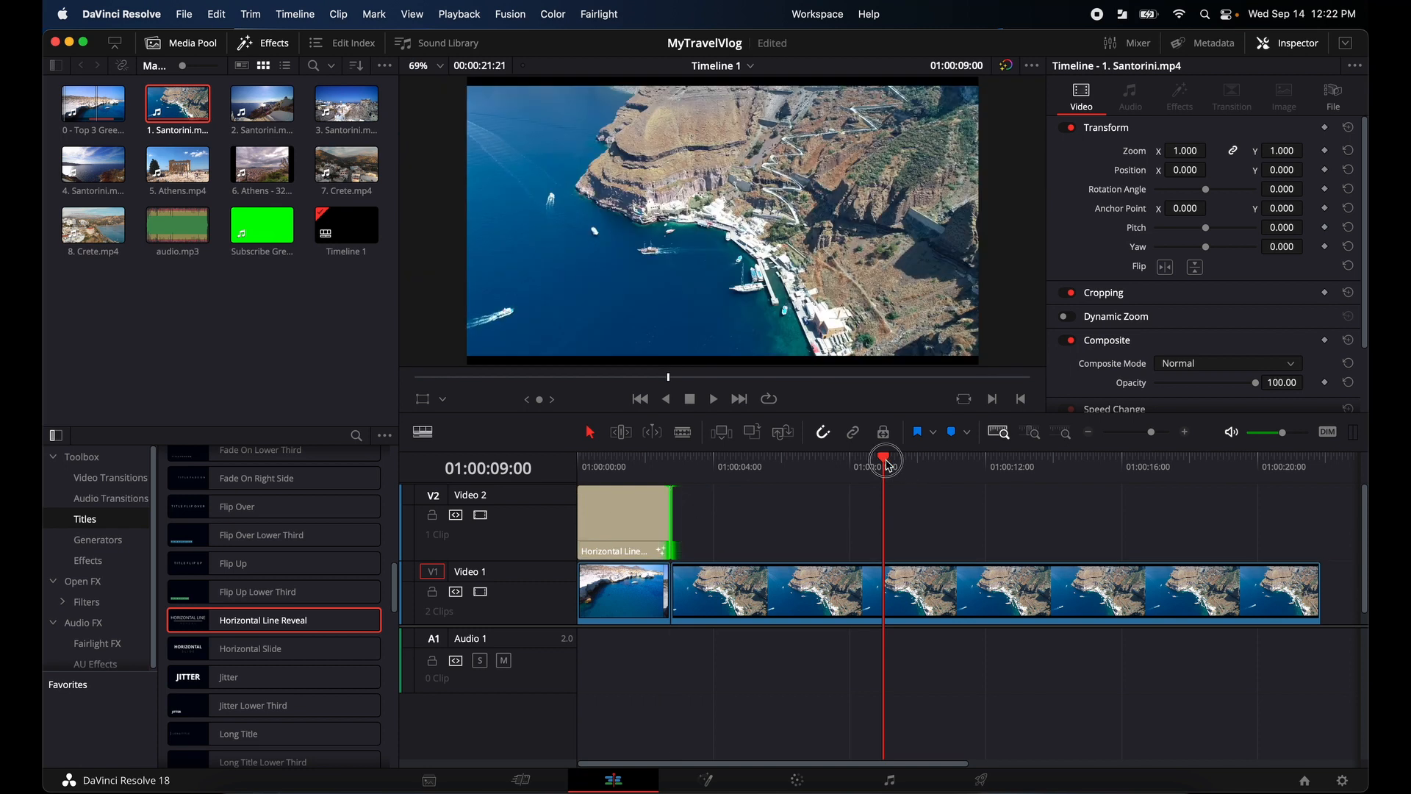
Play the timeline from 01:00:00:00 past the title to preview it, and stop playback.
{"action": "left_click_drag", "start_coordinate": [888, 465], "coordinate": [578, 463]}
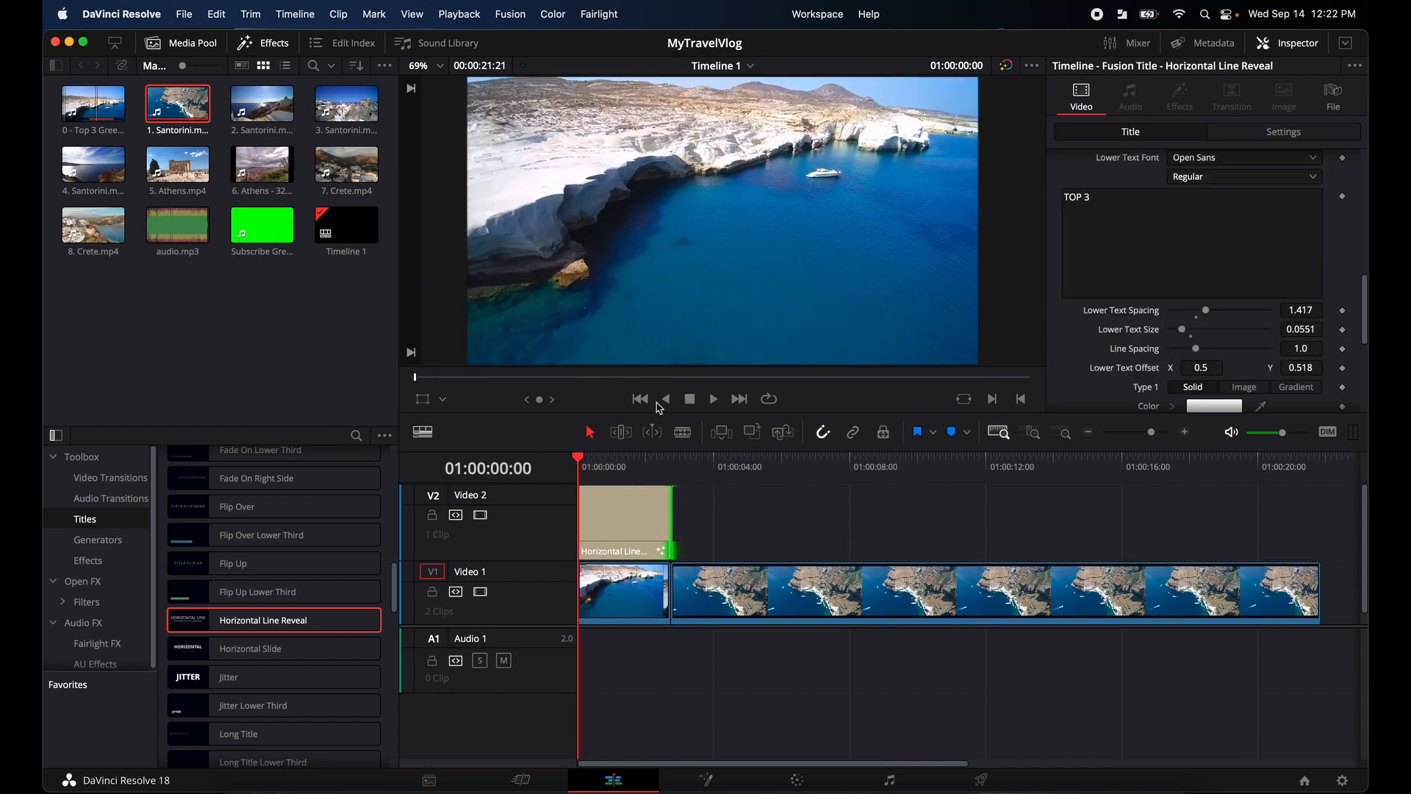
{"action": "left_click", "coordinate": [714, 399]}
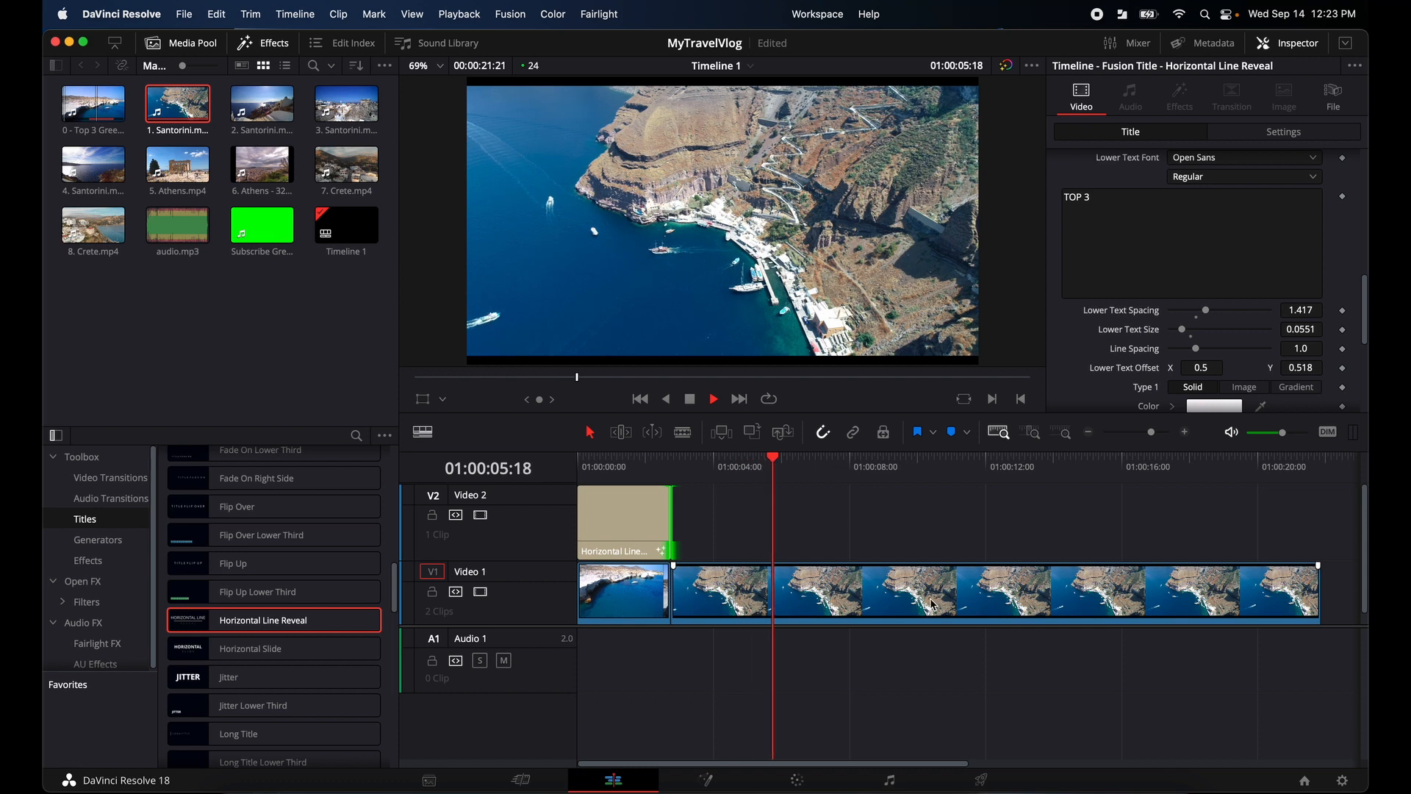
{"action": "left_click", "coordinate": [689, 399]}
With the playhead at 01:00:01:00, set the title's upper text spacing to 1.102, size to 0.1299 and line spacing to 1.134.
{"action": "left_click_drag", "start_coordinate": [624, 479], "coordinate": [614, 481]}
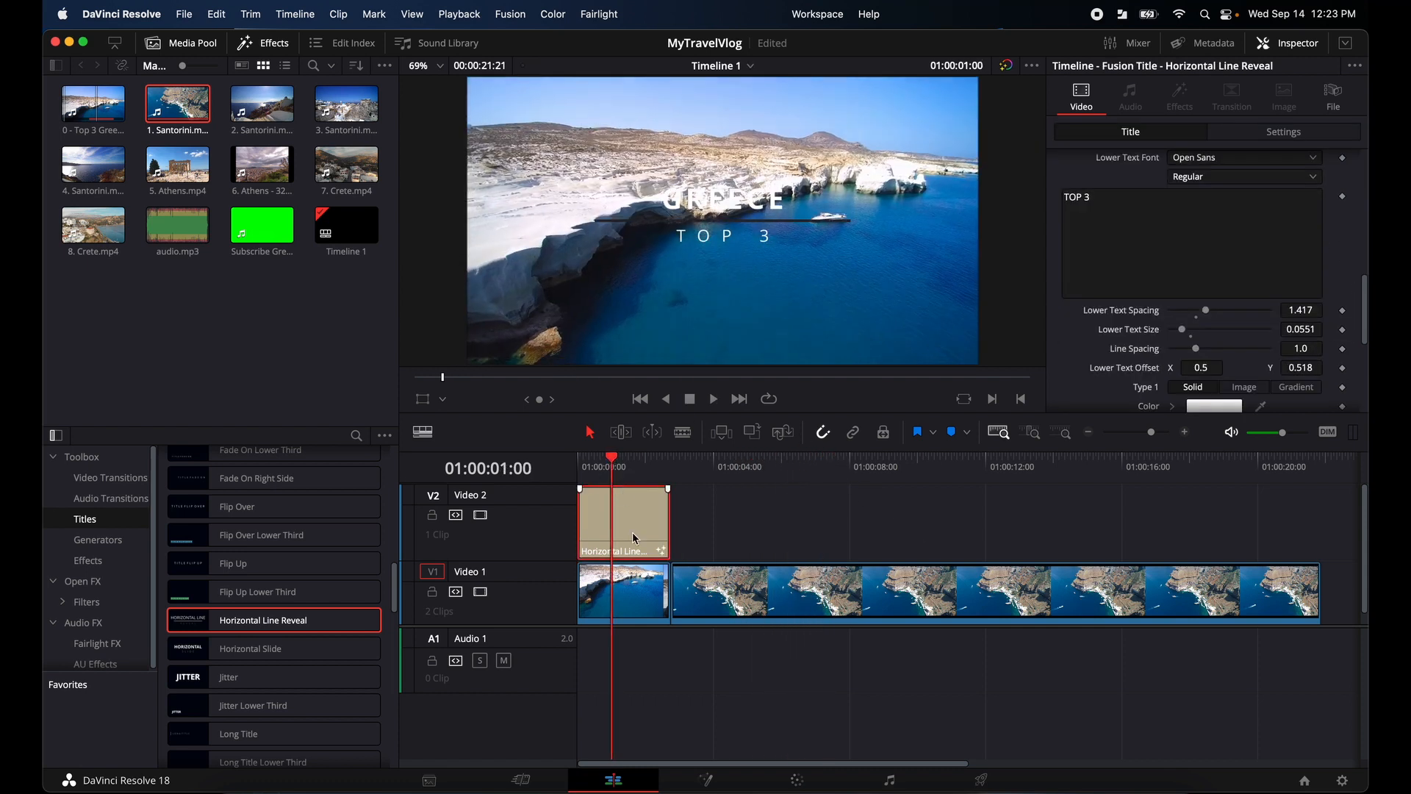
{"action": "scroll", "coordinate": [1217, 222], "scroll_direction": "up", "scroll_amount": 5}
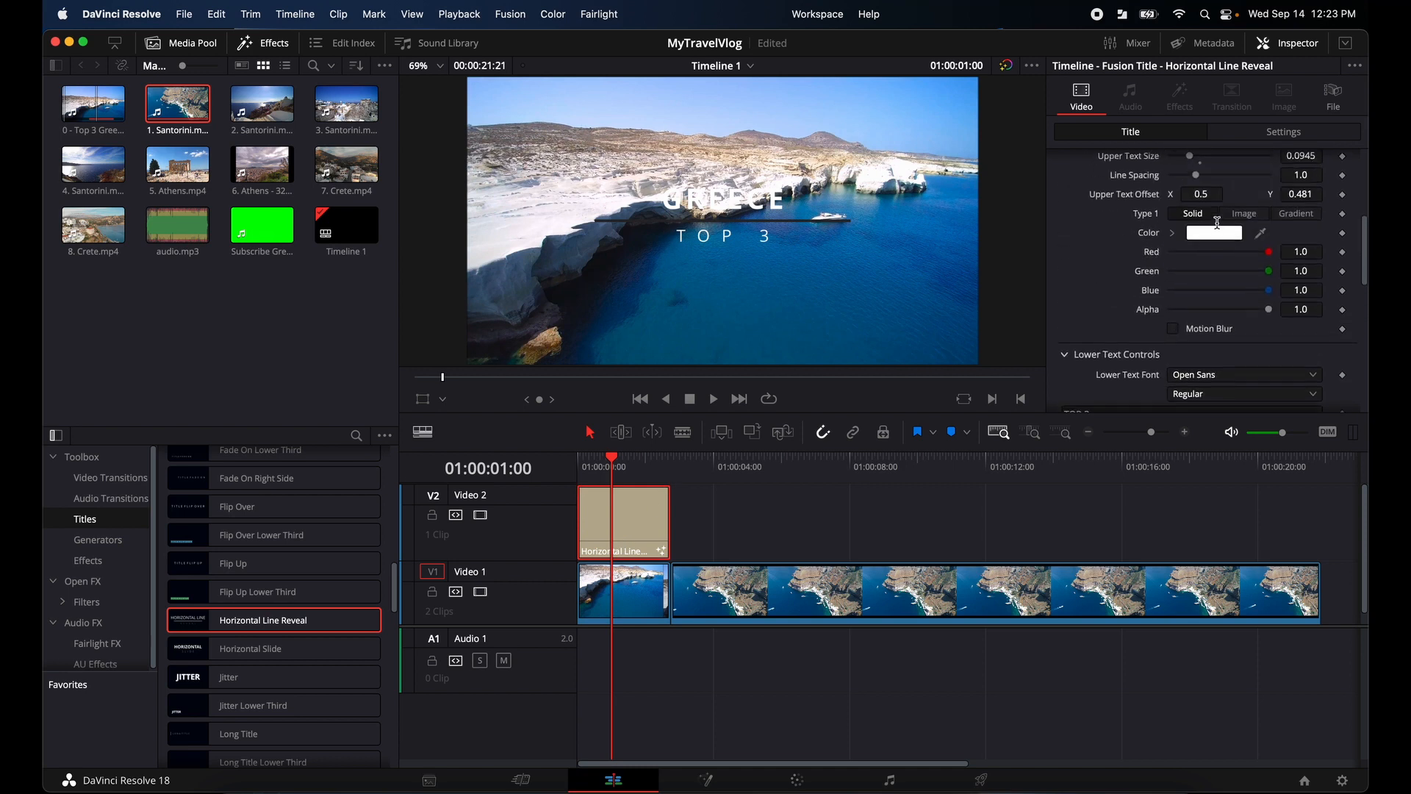
{"action": "scroll", "coordinate": [1186, 315], "scroll_direction": "down", "scroll_amount": 3}
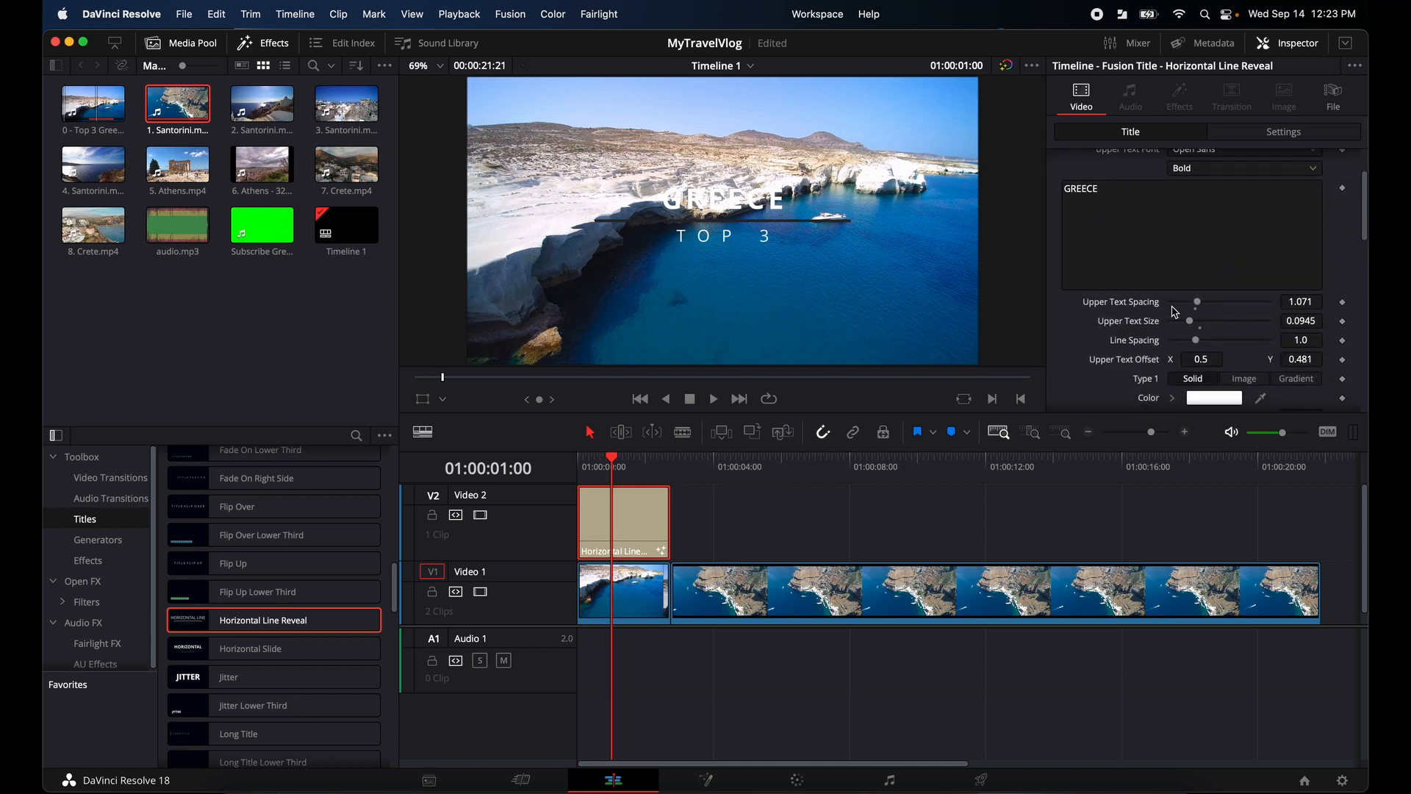
{"action": "mouse_move", "coordinate": [1206, 308]}
{"action": "left_mouse_down"}
{"action": "mouse_move", "coordinate": [1223, 308]}
{"action": "mouse_move", "coordinate": [1202, 312]}
{"action": "mouse_move", "coordinate": [1203, 342]}
{"action": "left_mouse_up"}
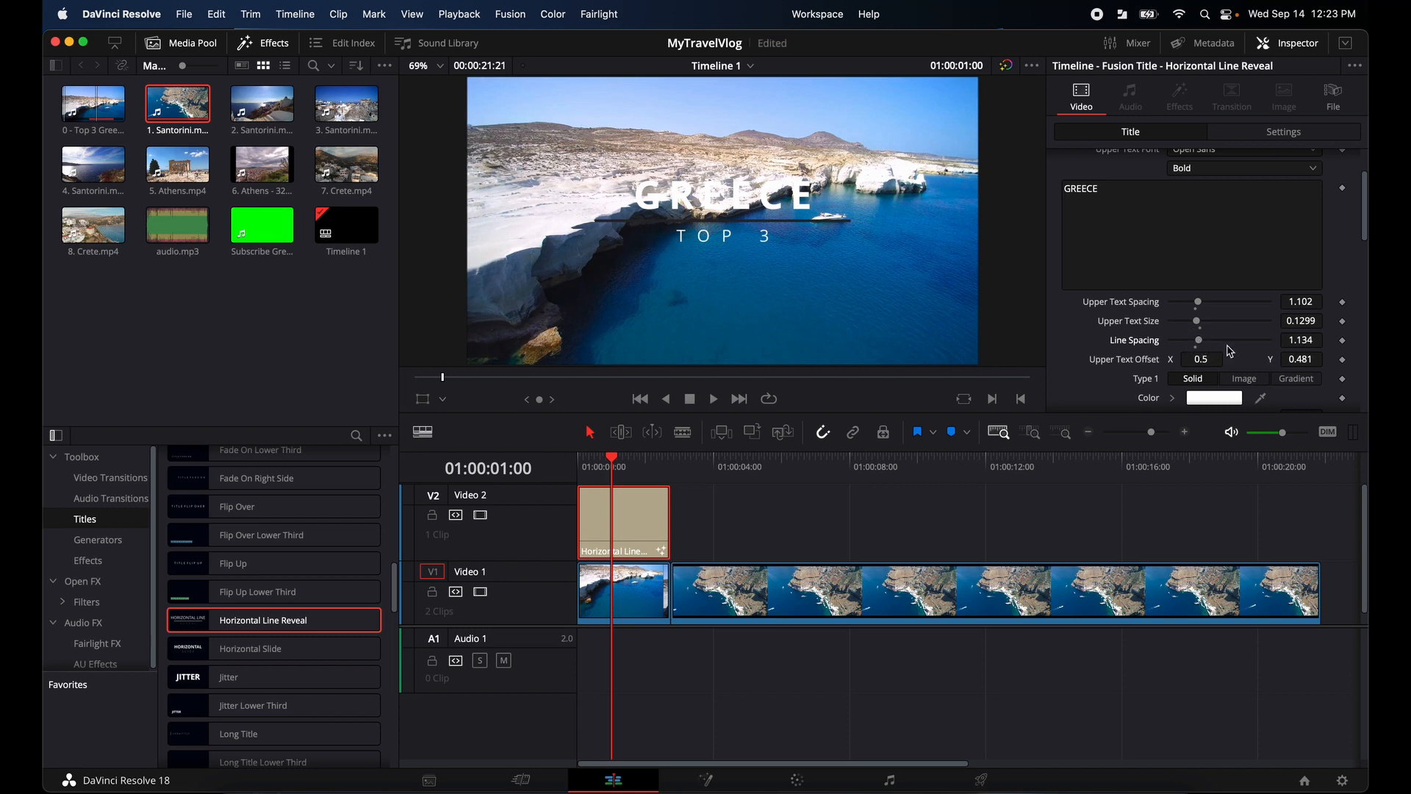
Restyle the title's lower text TOP 3 in bold italic and look over the line color settings.
{"action": "scroll", "coordinate": [1231, 351], "scroll_direction": "down", "scroll_amount": 3}
{"action": "scroll", "coordinate": [1214, 292], "scroll_direction": "down", "scroll_amount": 3}
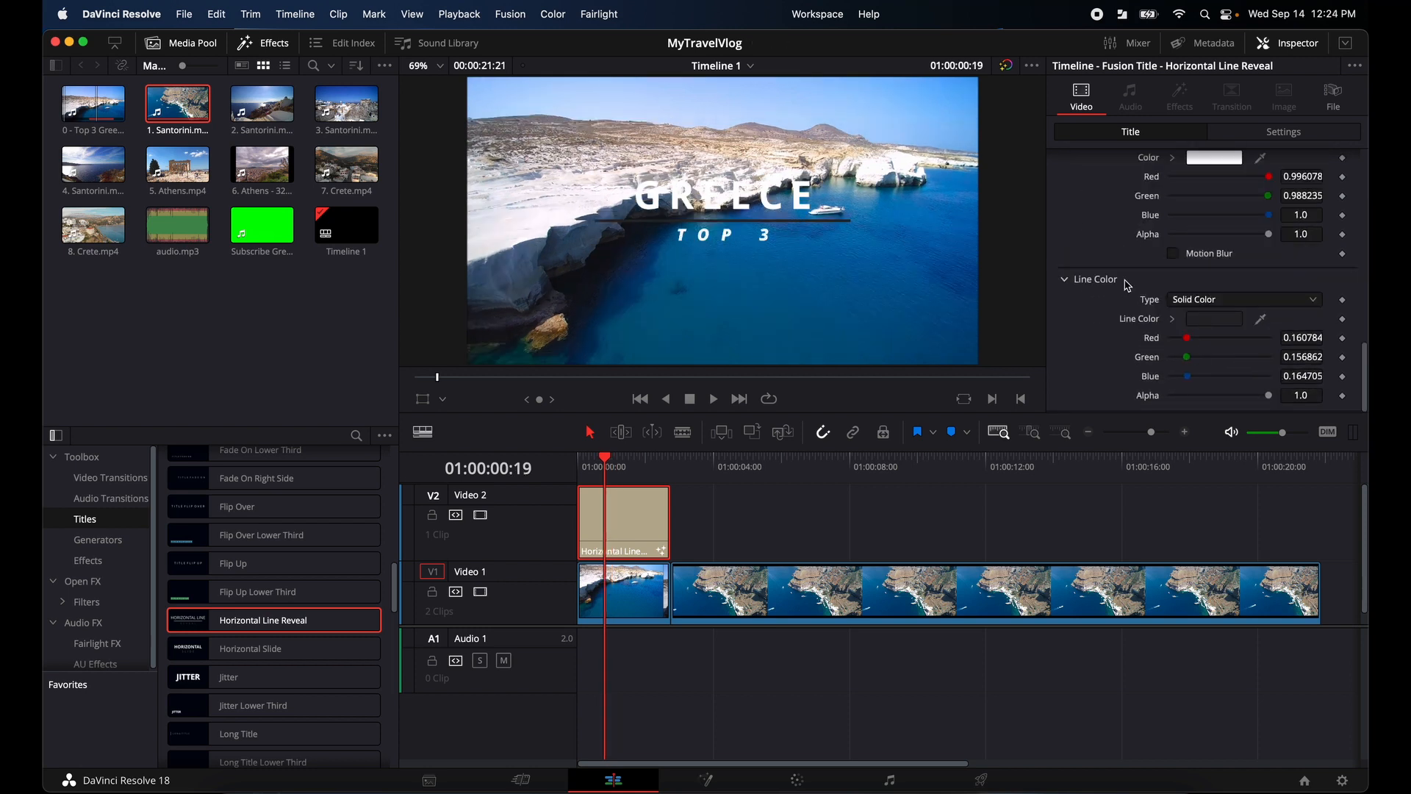
{"action": "scroll", "coordinate": [1128, 285], "scroll_direction": "up", "scroll_amount": 6}
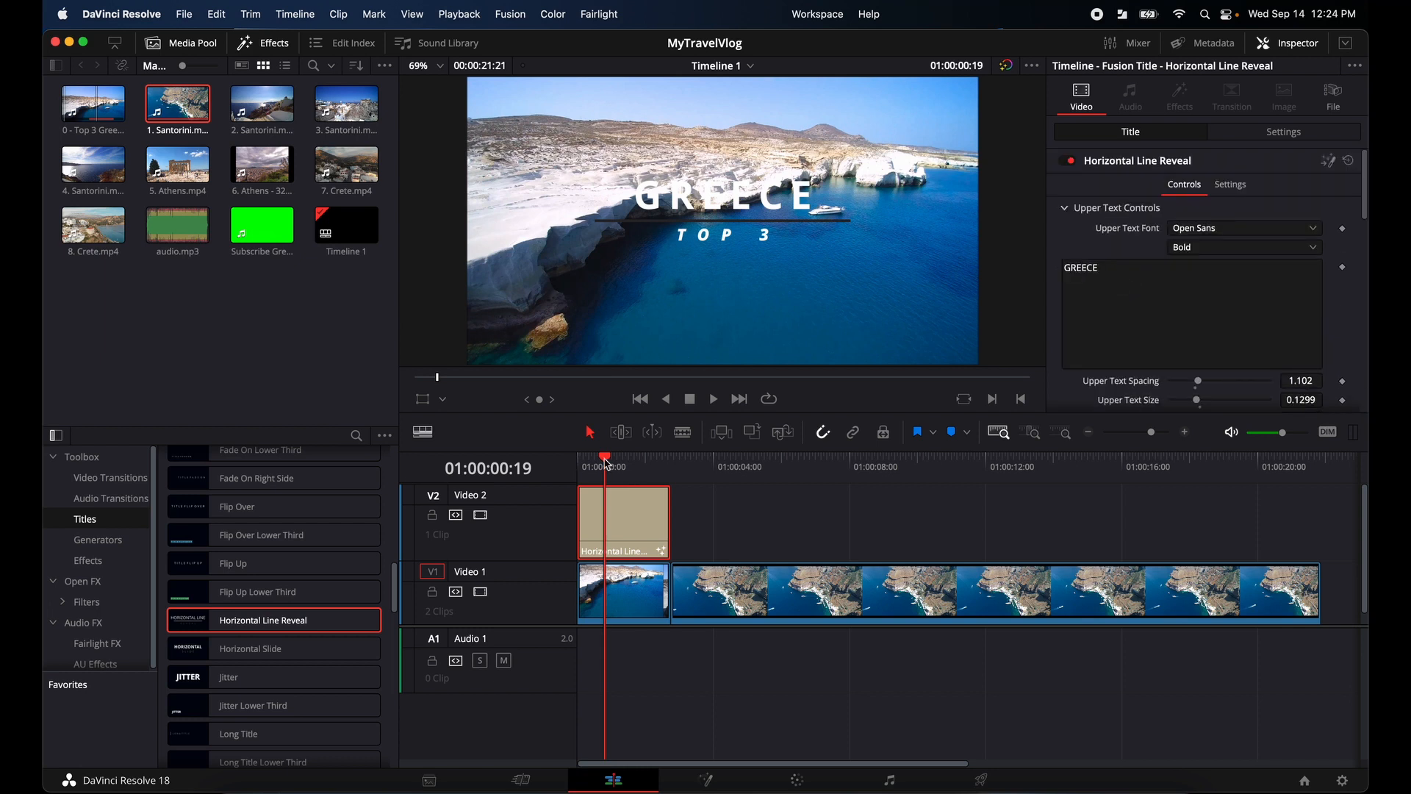
Move the playhead to 01:00:03:14 and place the Simple Underline Lower Third title there on Video 2.
{"action": "left_click_drag", "start_coordinate": [606, 464], "coordinate": [702, 513]}
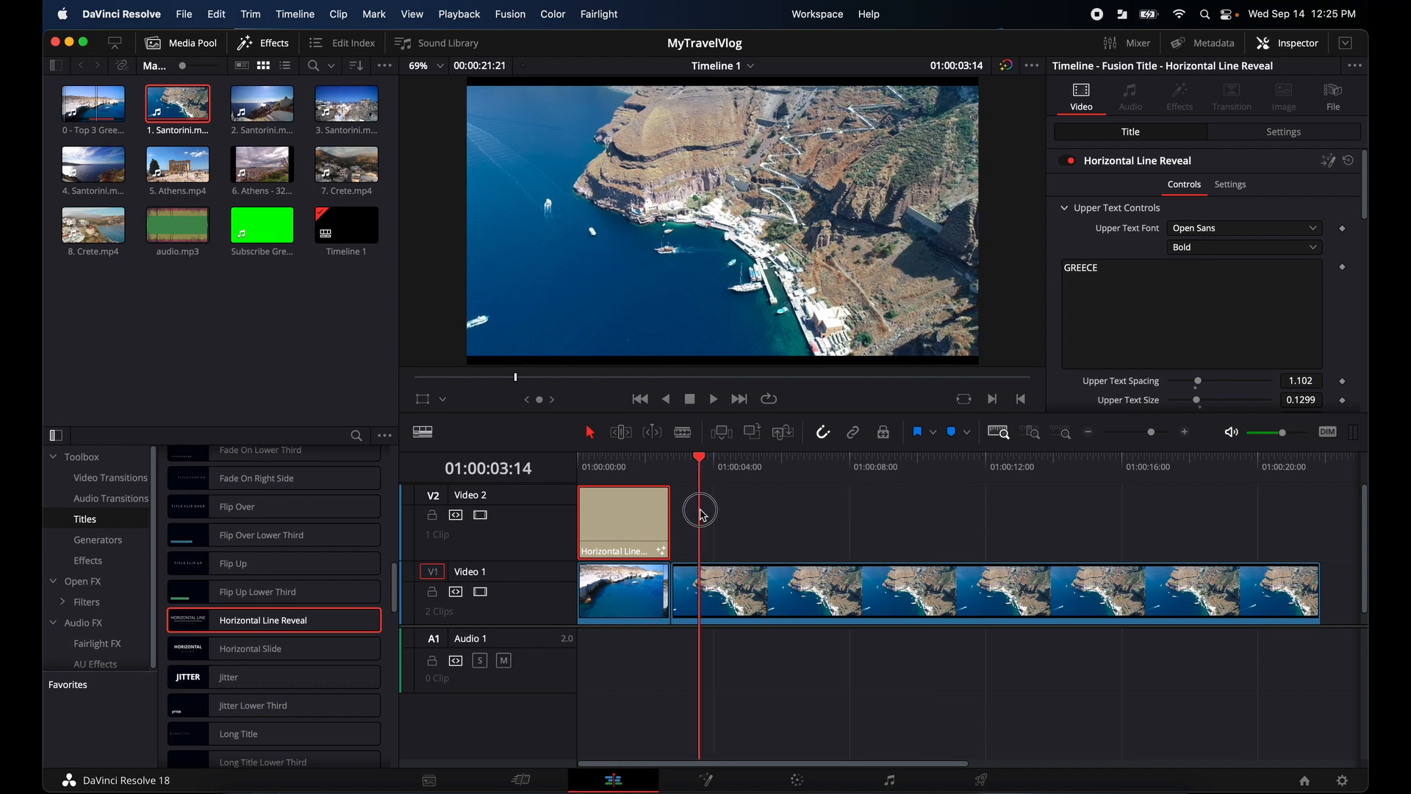
{"action": "scroll", "coordinate": [257, 646], "scroll_direction": "down", "scroll_amount": 5}
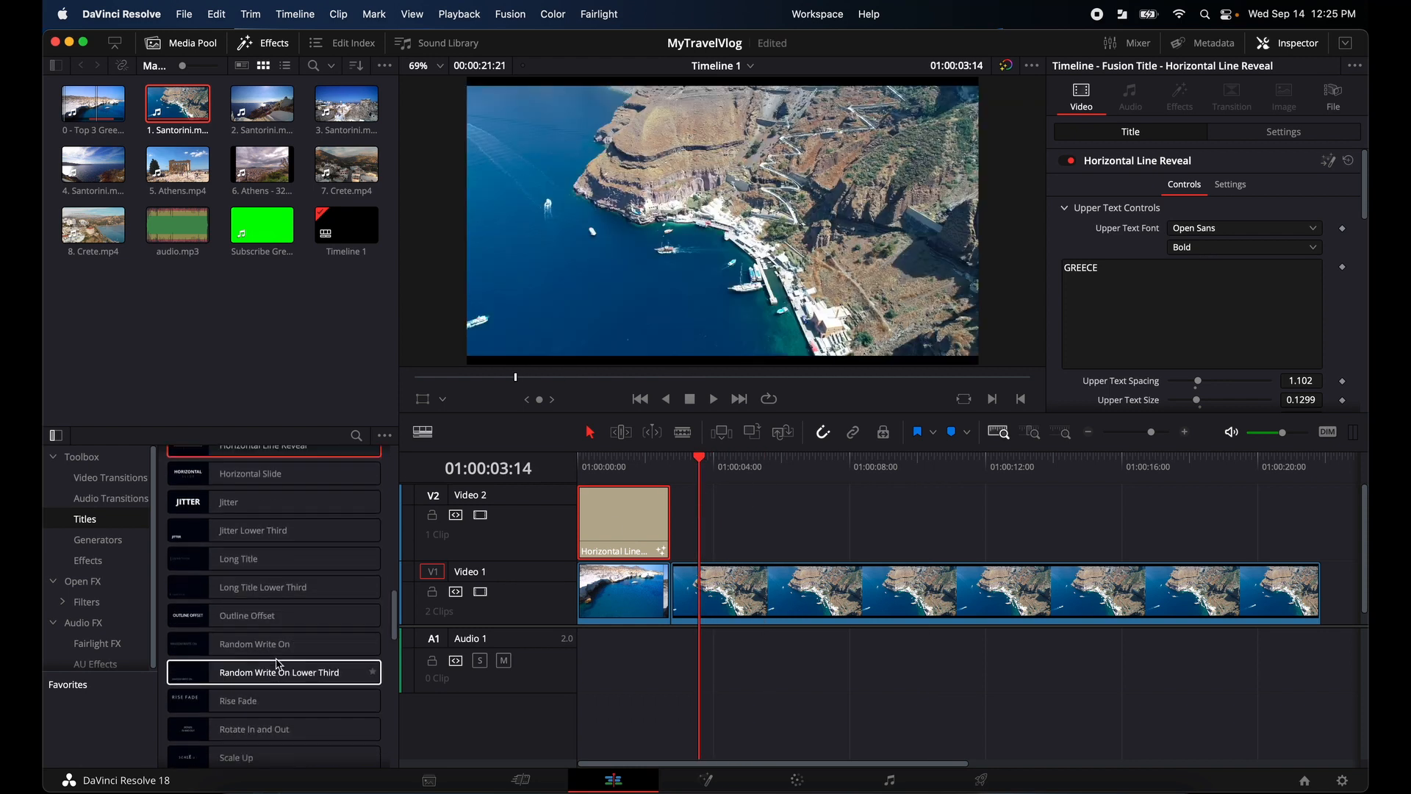
{"action": "scroll", "coordinate": [243, 588], "scroll_direction": "down", "scroll_amount": 3}
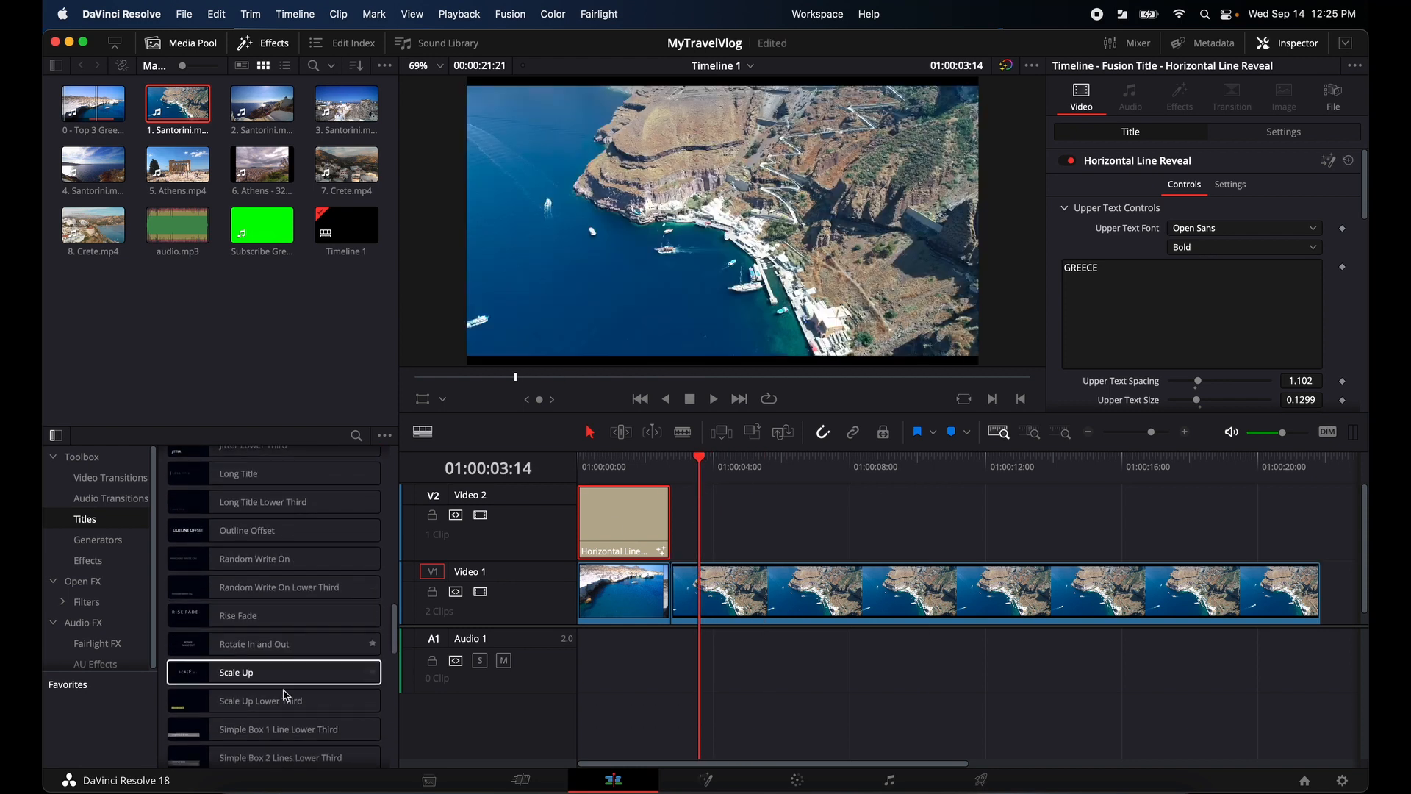
{"action": "scroll", "coordinate": [274, 683], "scroll_direction": "down", "scroll_amount": 3}
{"action": "scroll", "coordinate": [265, 690], "scroll_direction": "down", "scroll_amount": 3}
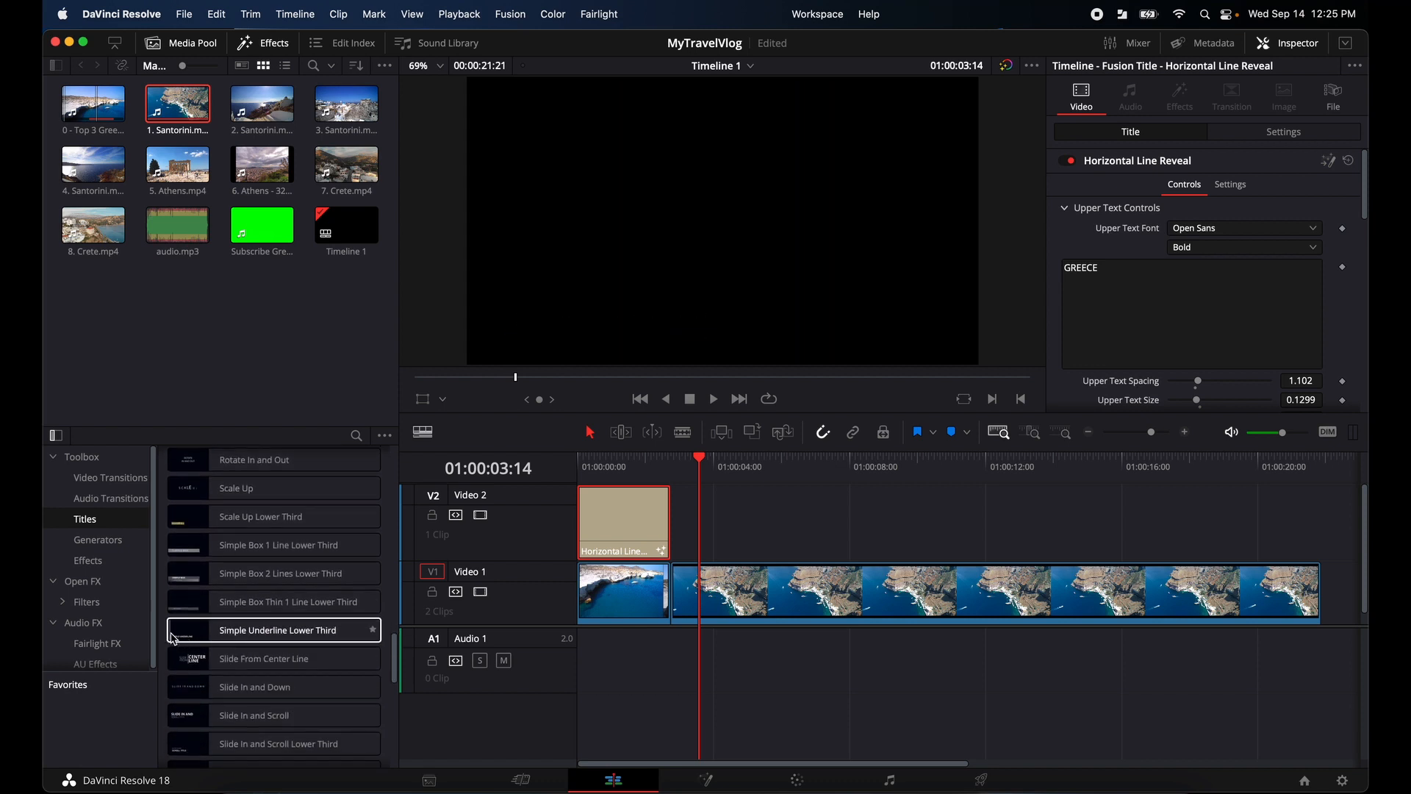
{"action": "left_click_drag", "start_coordinate": [248, 637], "coordinate": [716, 526]}
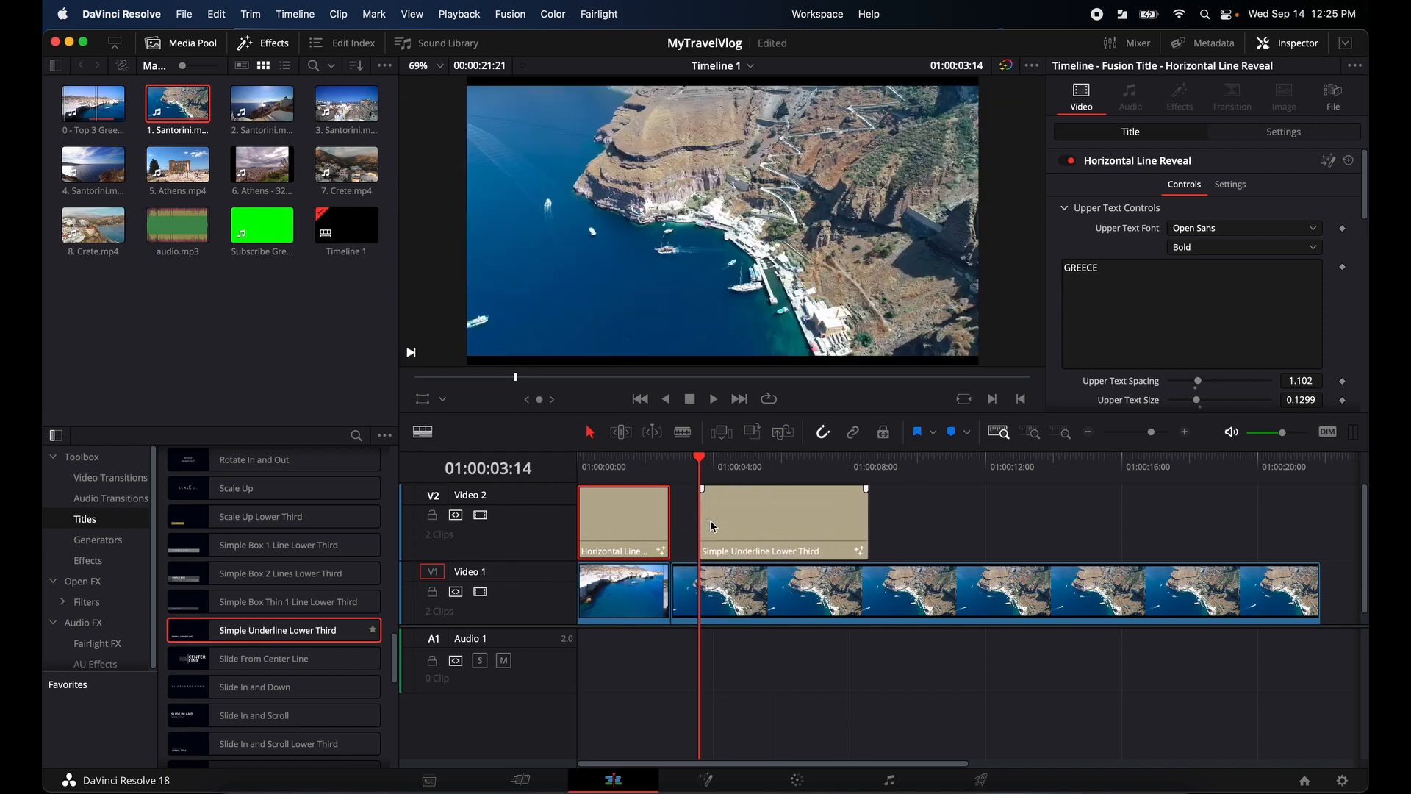
Replace the Simple Underline Lower Third's text with SANTORINI and scrub past the title to check it.
{"action": "left_click", "coordinate": [748, 526]}
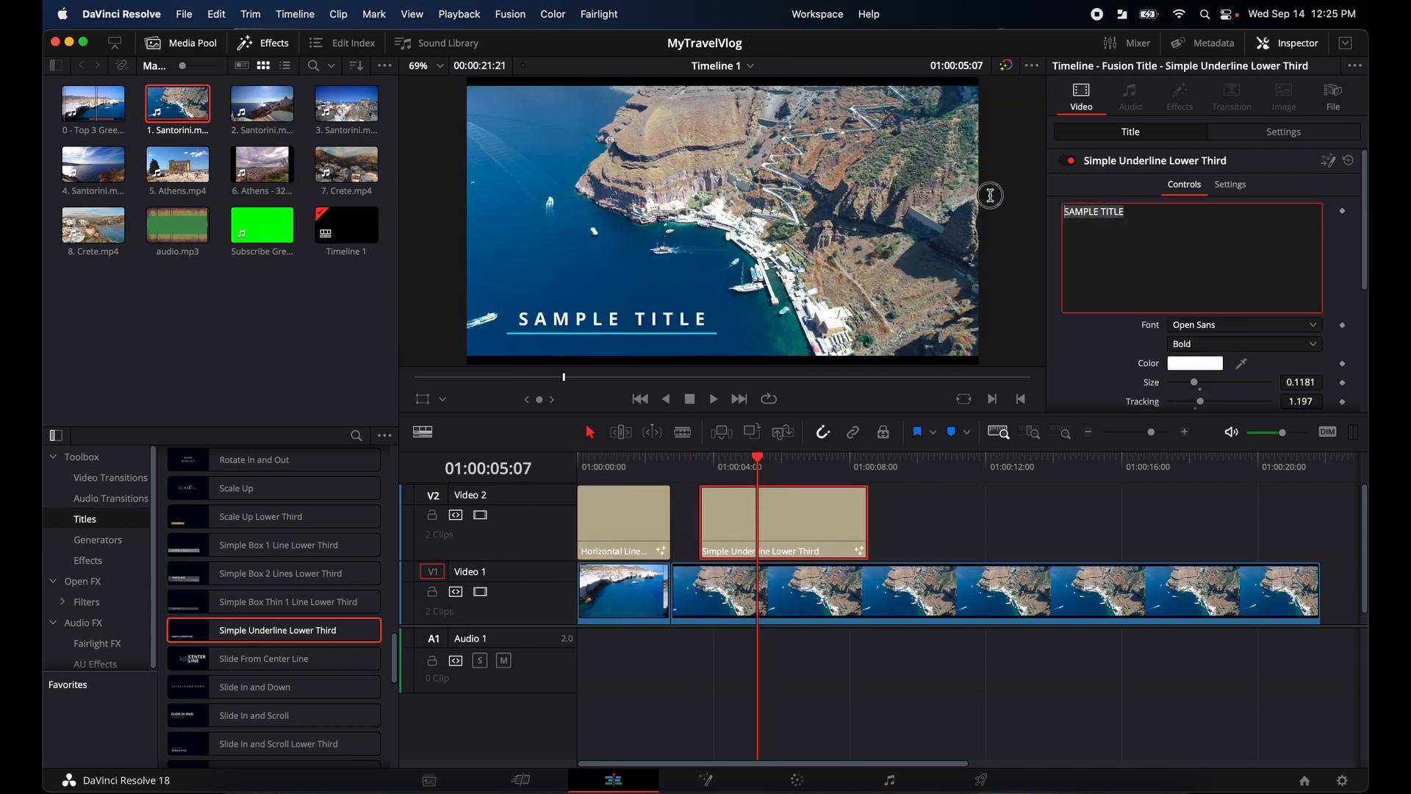
{"action": "type", "text": "SANTORINI"}
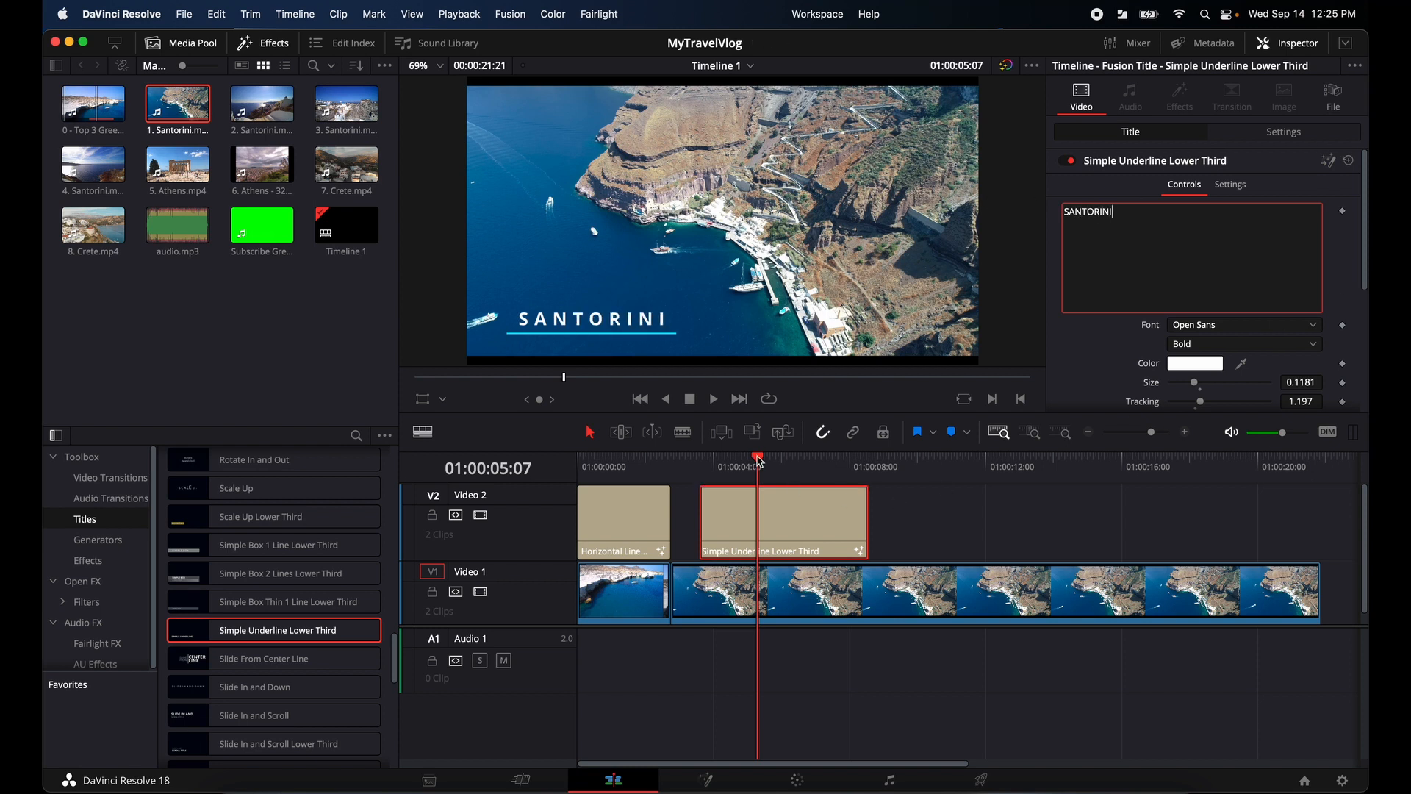
{"action": "left_click_drag", "start_coordinate": [759, 460], "coordinate": [943, 486]}
Trim the end of the 1. Santorini.mp4 clip to the playhead at 01:00:10:02.
{"action": "left_click", "coordinate": [924, 588]}
{"action": "left_click", "coordinate": [923, 462]}
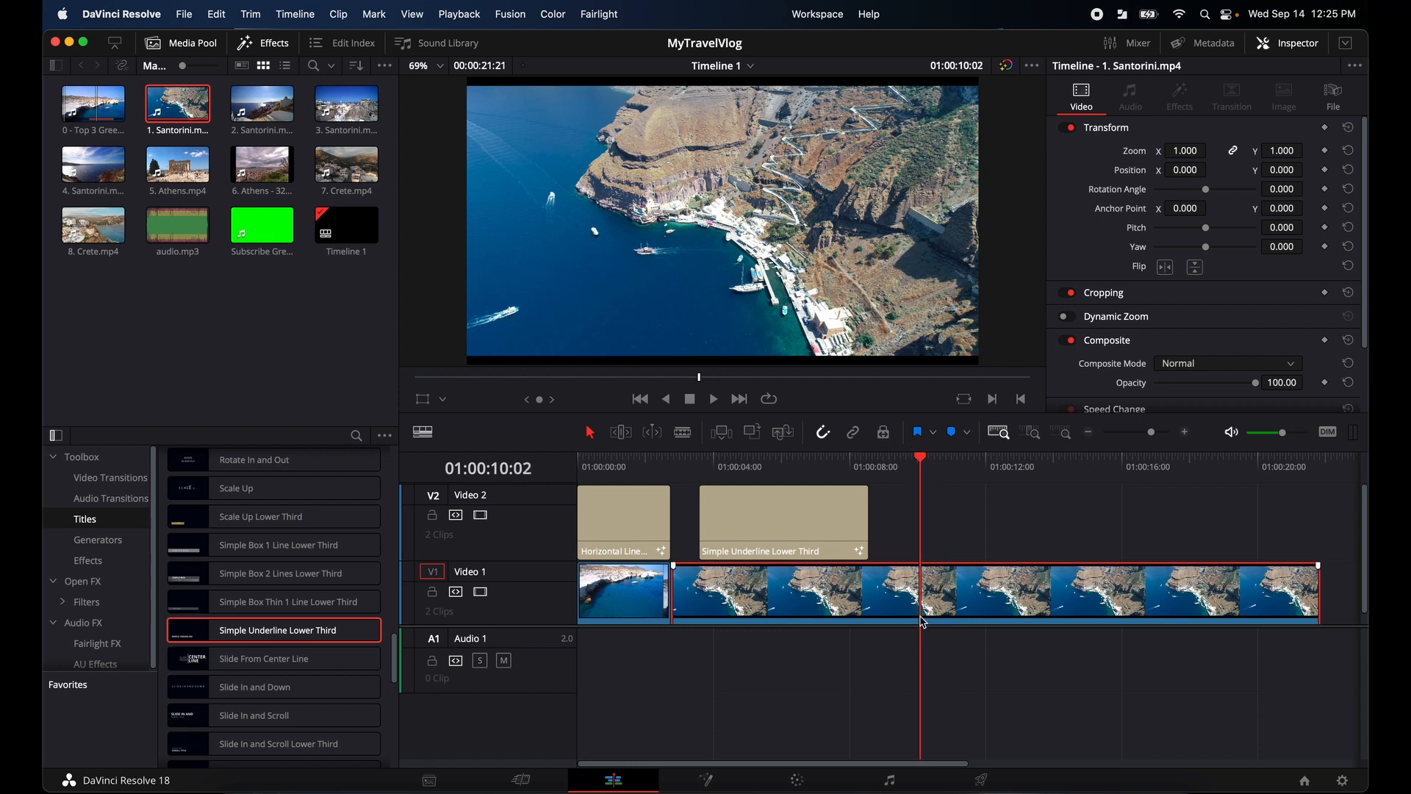
{"action": "key", "text": "shift+]"}
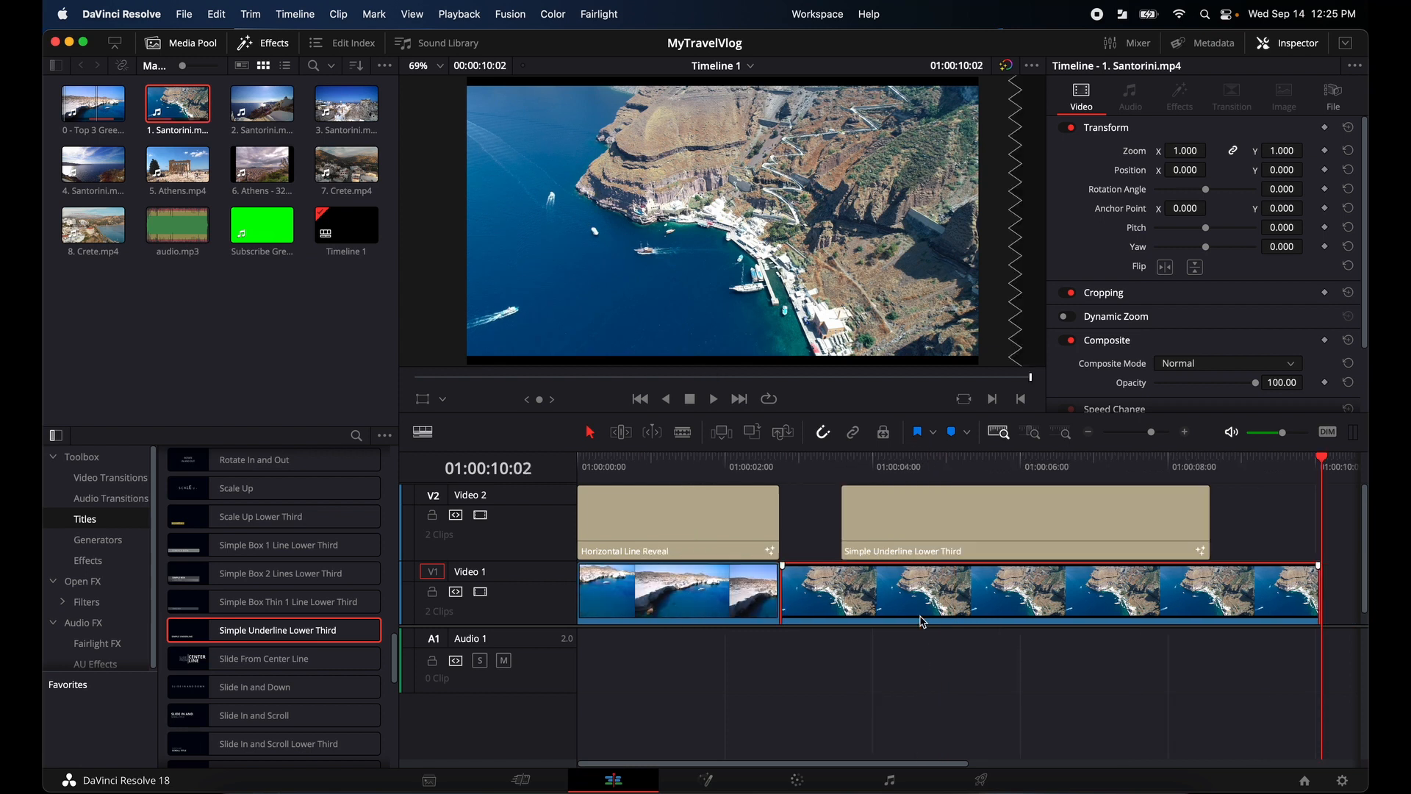
Load 2. Santorini.mp4 in the source viewer and set its in point so the closing 00:00:04:06 is marked.
{"action": "scroll", "coordinate": [971, 622], "scroll_direction": "right", "scroll_amount": 5}
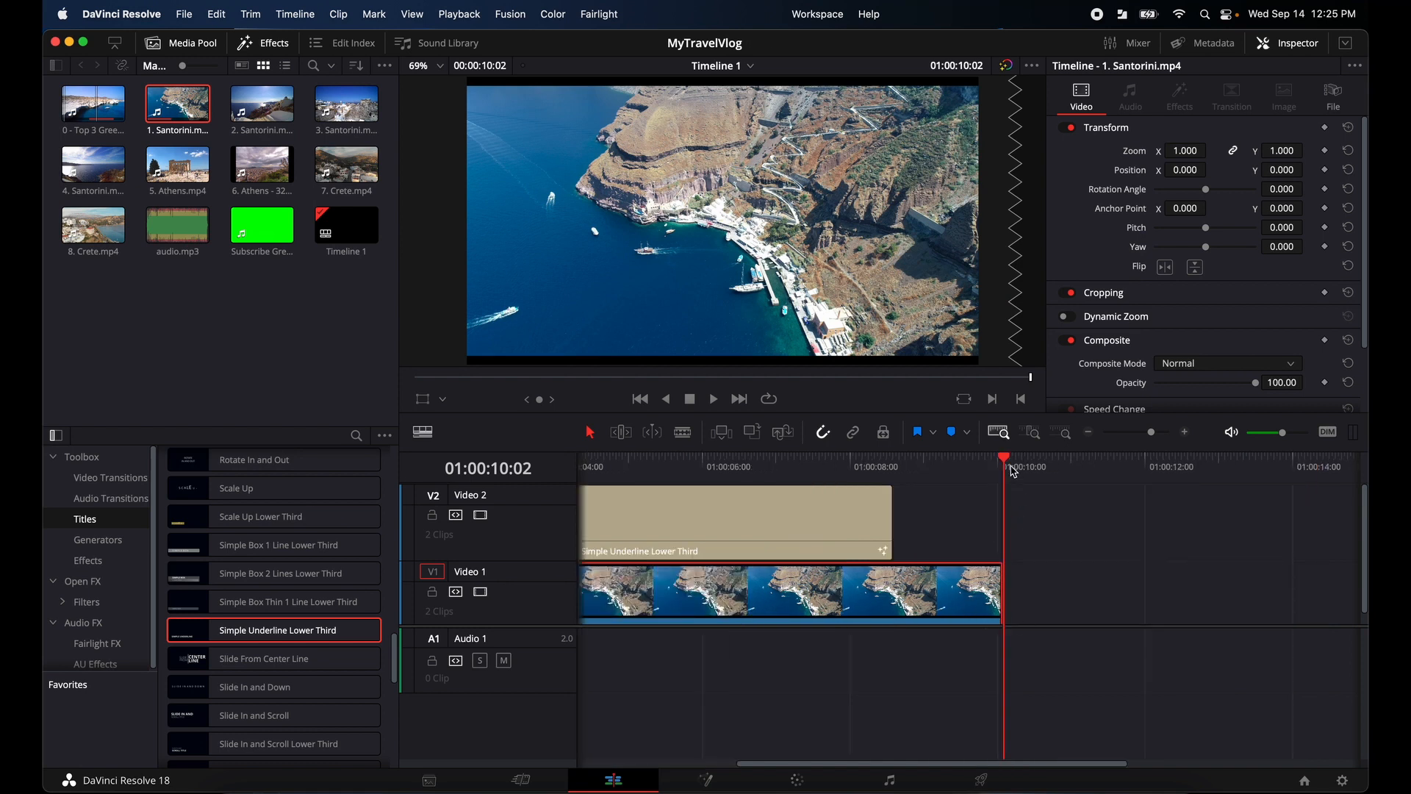
{"action": "left_click_drag", "start_coordinate": [262, 106], "coordinate": [612, 262]}
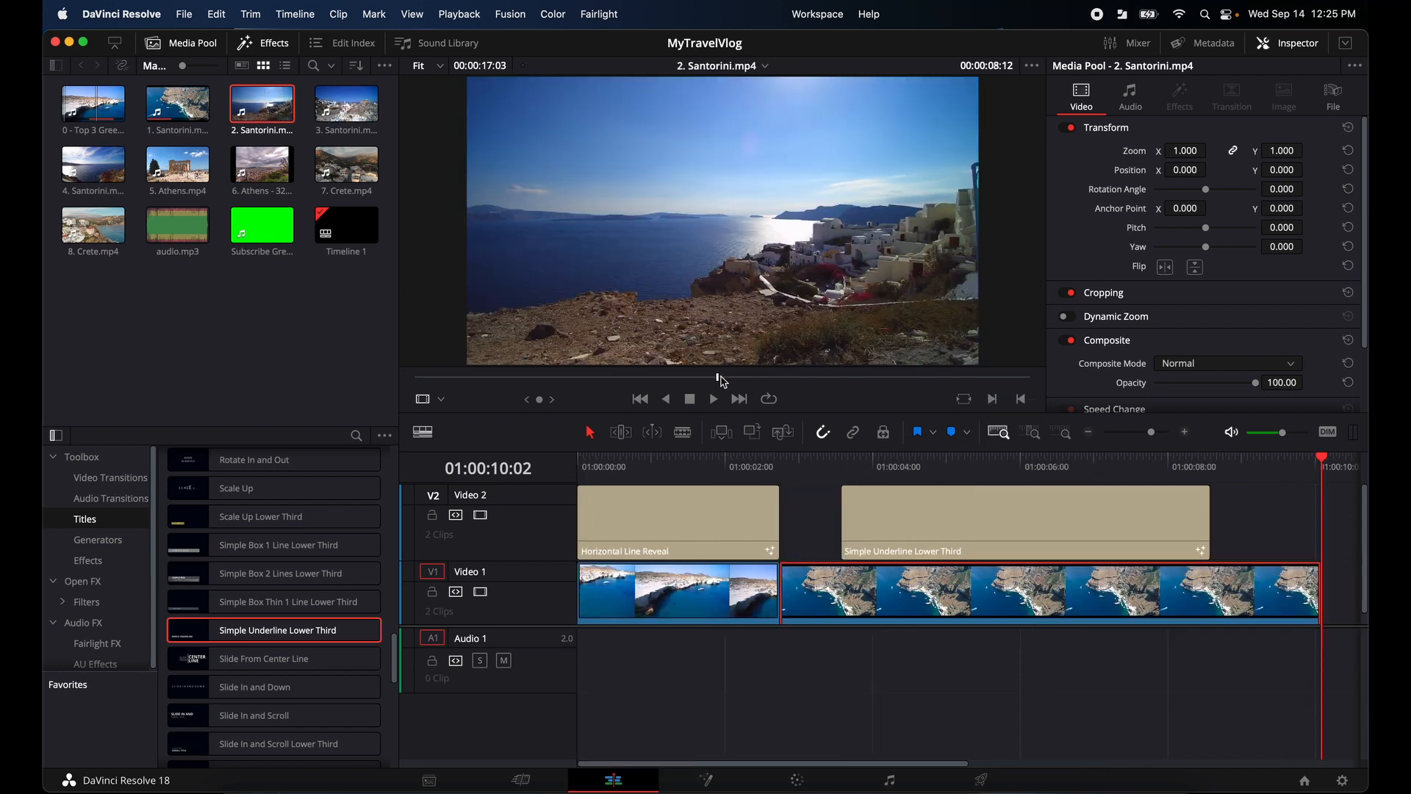
{"action": "mouse_move", "coordinate": [717, 377]}
{"action": "left_mouse_down"}
{"action": "mouse_move", "coordinate": [458, 382]}
{"action": "mouse_move", "coordinate": [720, 396]}
{"action": "mouse_move", "coordinate": [634, 401]}
{"action": "mouse_move", "coordinate": [678, 400]}
{"action": "left_mouse_up"}
{"action": "key", "text": "i"}
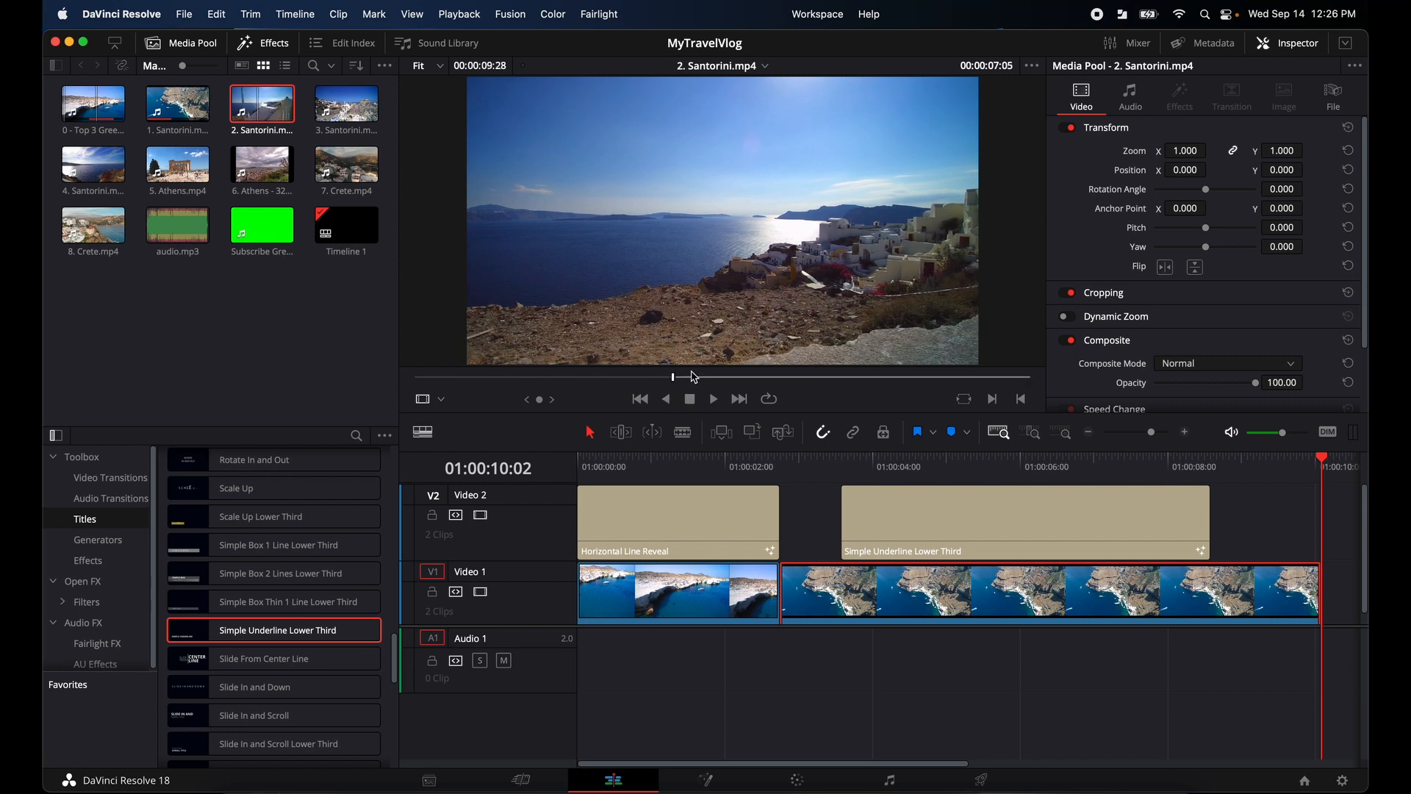
{"action": "left_click_drag", "start_coordinate": [816, 385], "coordinate": [1039, 384]}
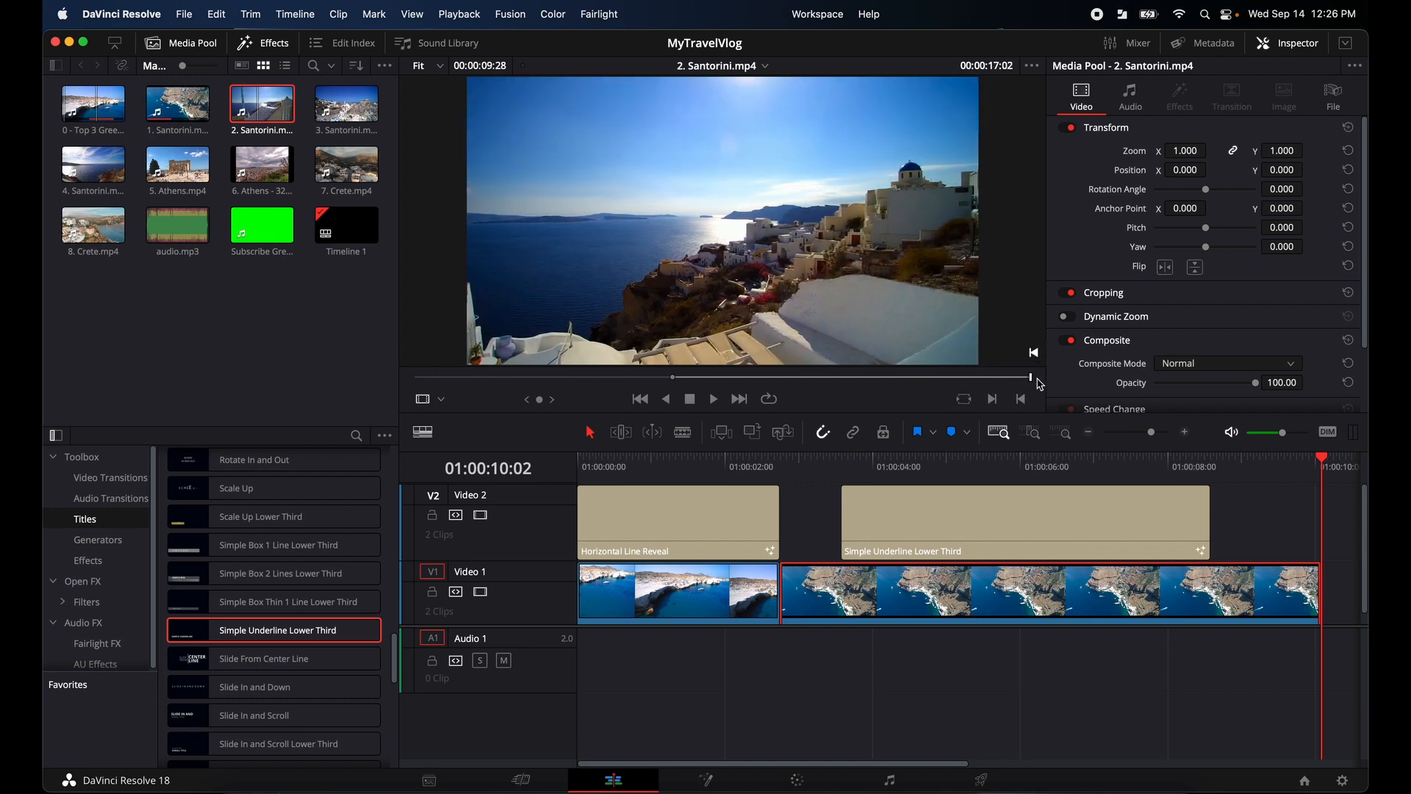
{"action": "left_click_drag", "start_coordinate": [675, 381], "coordinate": [882, 386]}
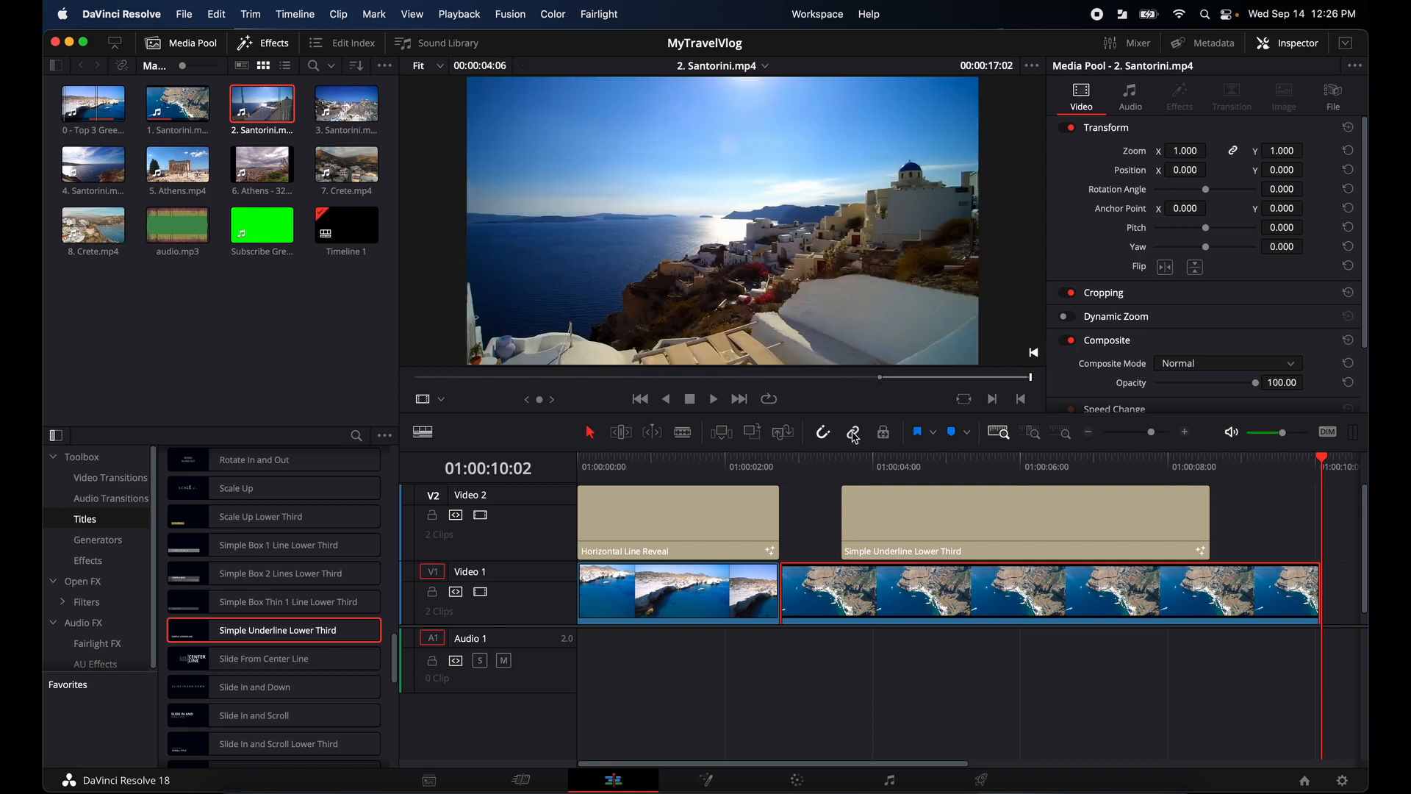
Place the marked part of 2. Santorini.mp4 on Video 1, snapped to the first Santorini clip's end, and scrub to 01:00:13:04.
{"action": "scroll", "coordinate": [963, 515], "scroll_direction": "right", "scroll_amount": 10}
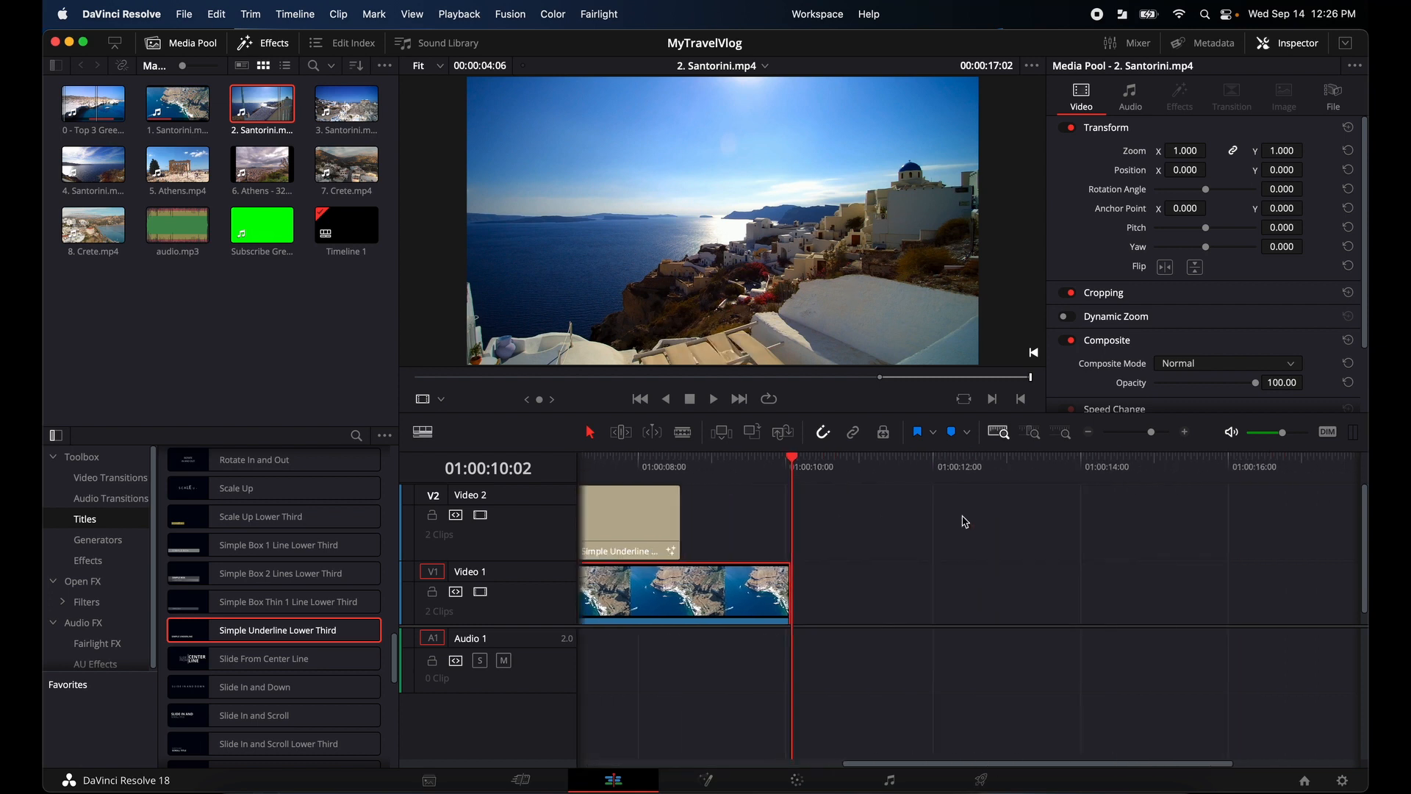
{"action": "left_click_drag", "start_coordinate": [729, 343], "coordinate": [790, 596]}
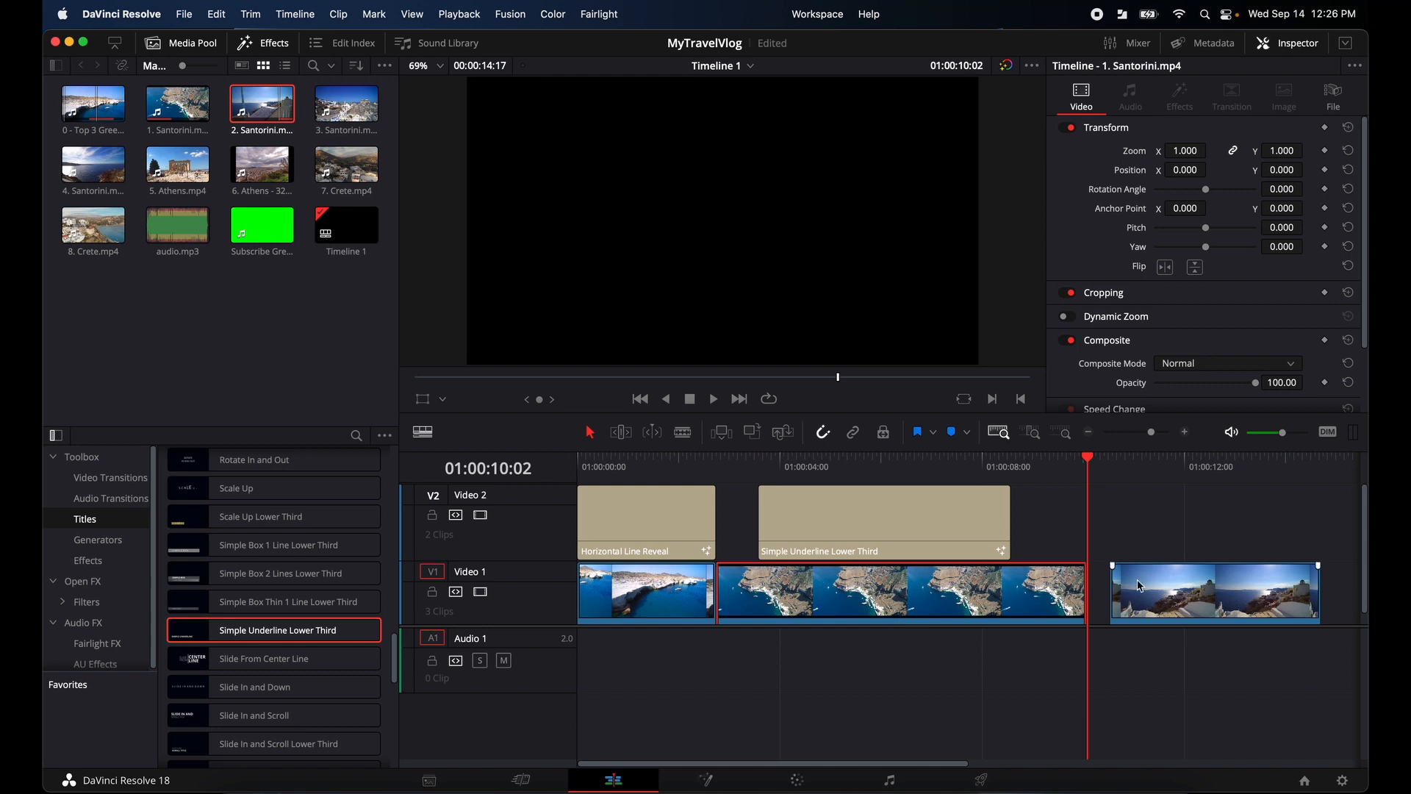
{"action": "left_click_drag", "start_coordinate": [1160, 585], "coordinate": [1140, 586]}
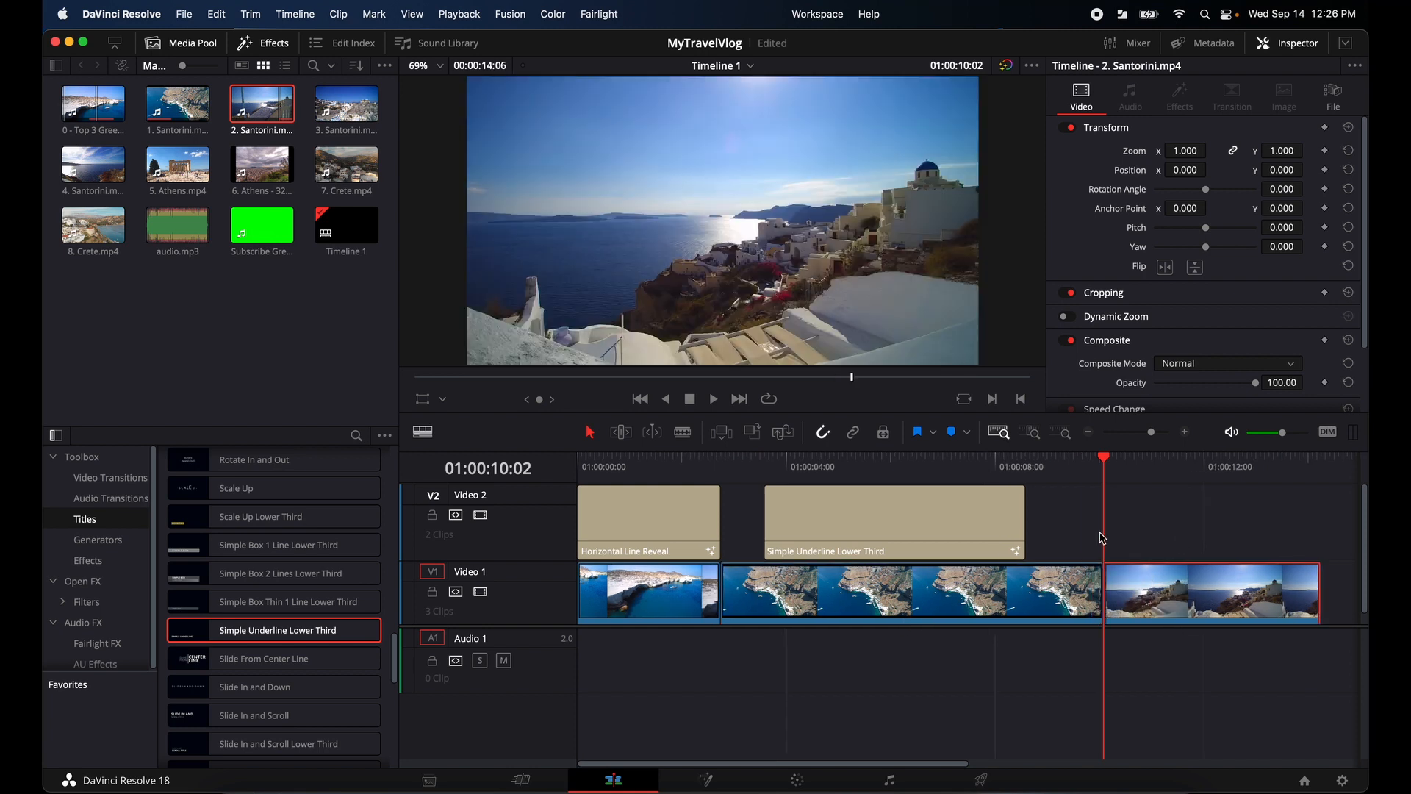
{"action": "scroll", "coordinate": [1102, 538], "scroll_direction": "right", "scroll_amount": 5}
{"action": "left_click_drag", "start_coordinate": [917, 465], "coordinate": [1074, 545]}
{"action": "scroll", "coordinate": [1014, 608], "scroll_direction": "right", "scroll_amount": 10}
{"action": "scroll", "coordinate": [1018, 612], "scroll_direction": "left", "scroll_amount": 2}
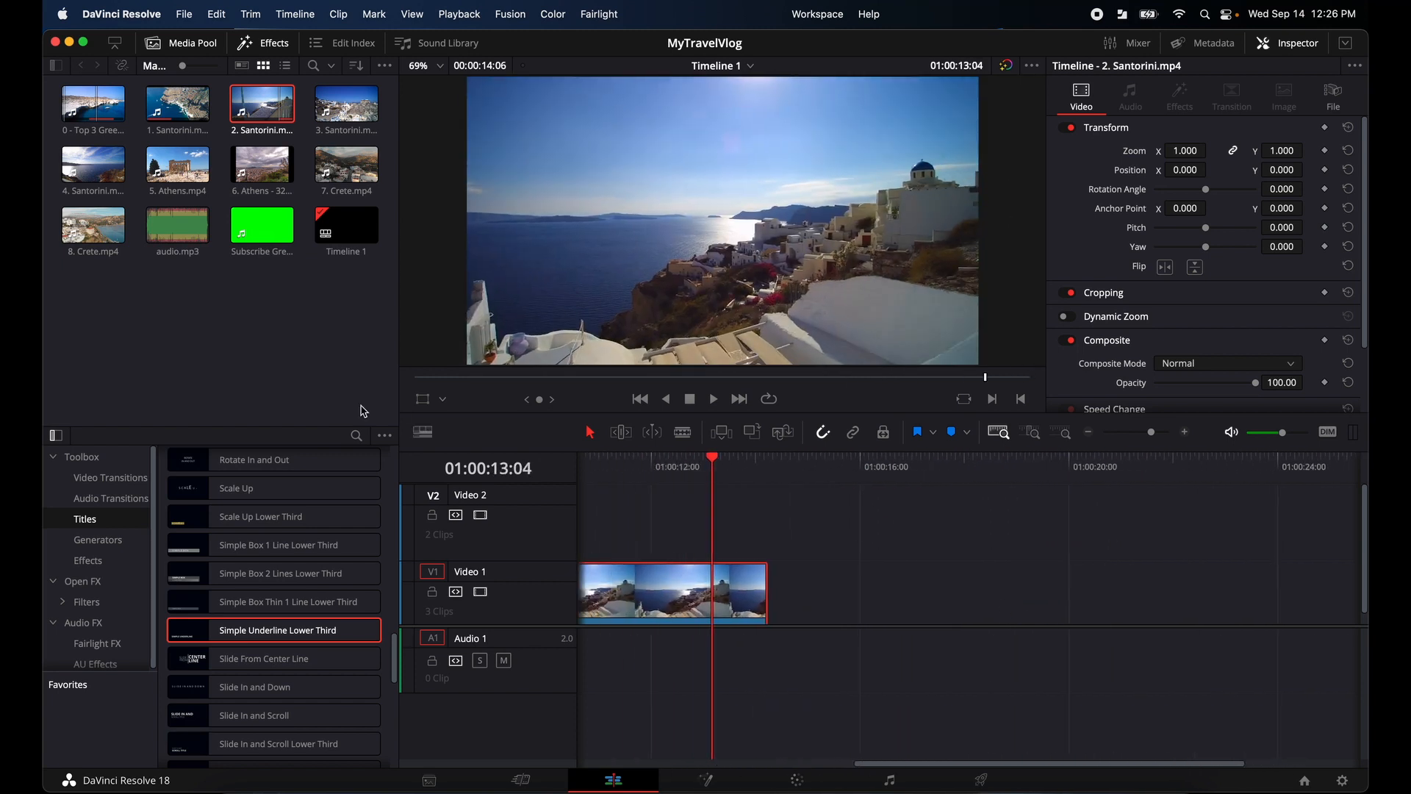
{"action": "left_click", "coordinate": [346, 107]}
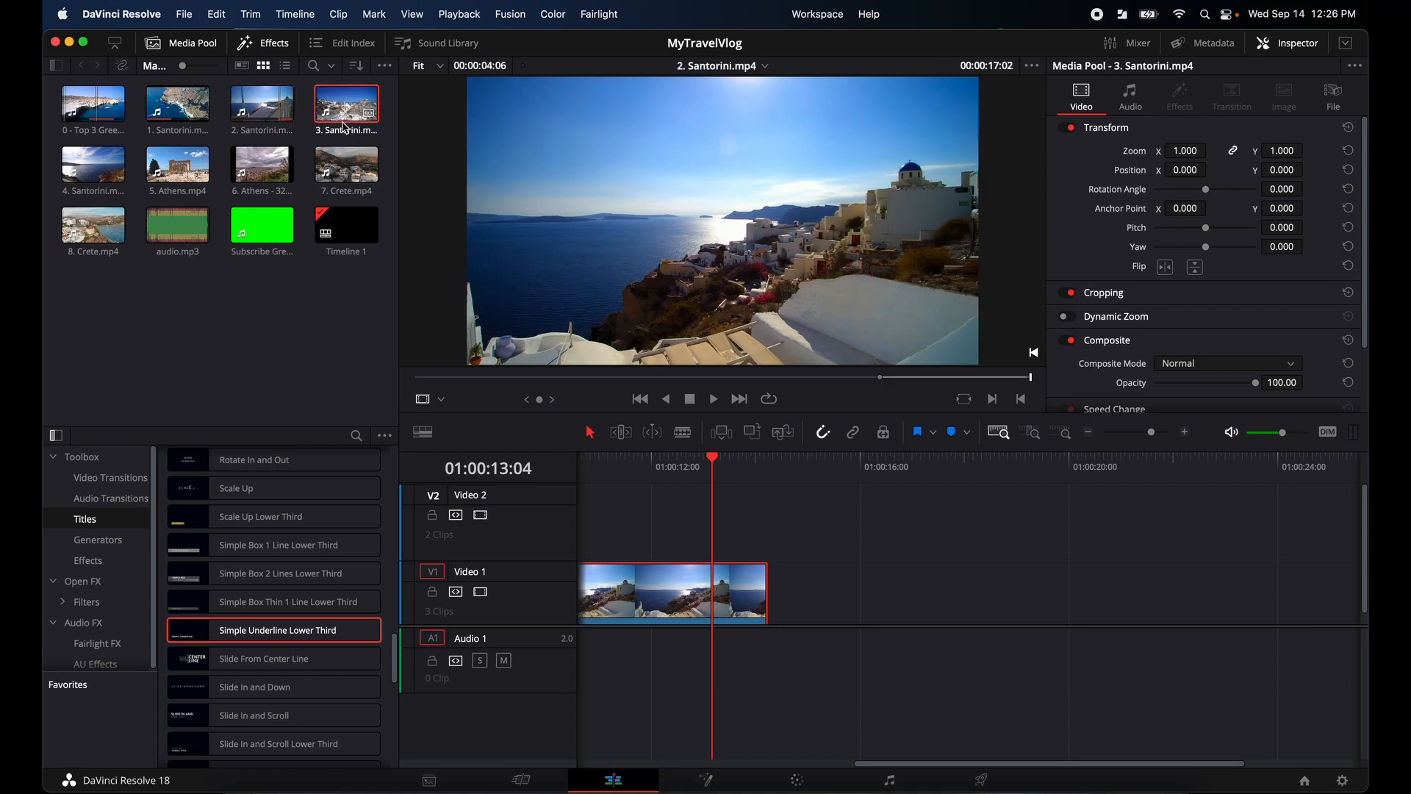
{"action": "left_click", "coordinate": [103, 177], "text": "super"}
{"action": "left_click", "coordinate": [177, 168], "text": "super"}
{"action": "left_click", "coordinate": [337, 175], "text": "super"}
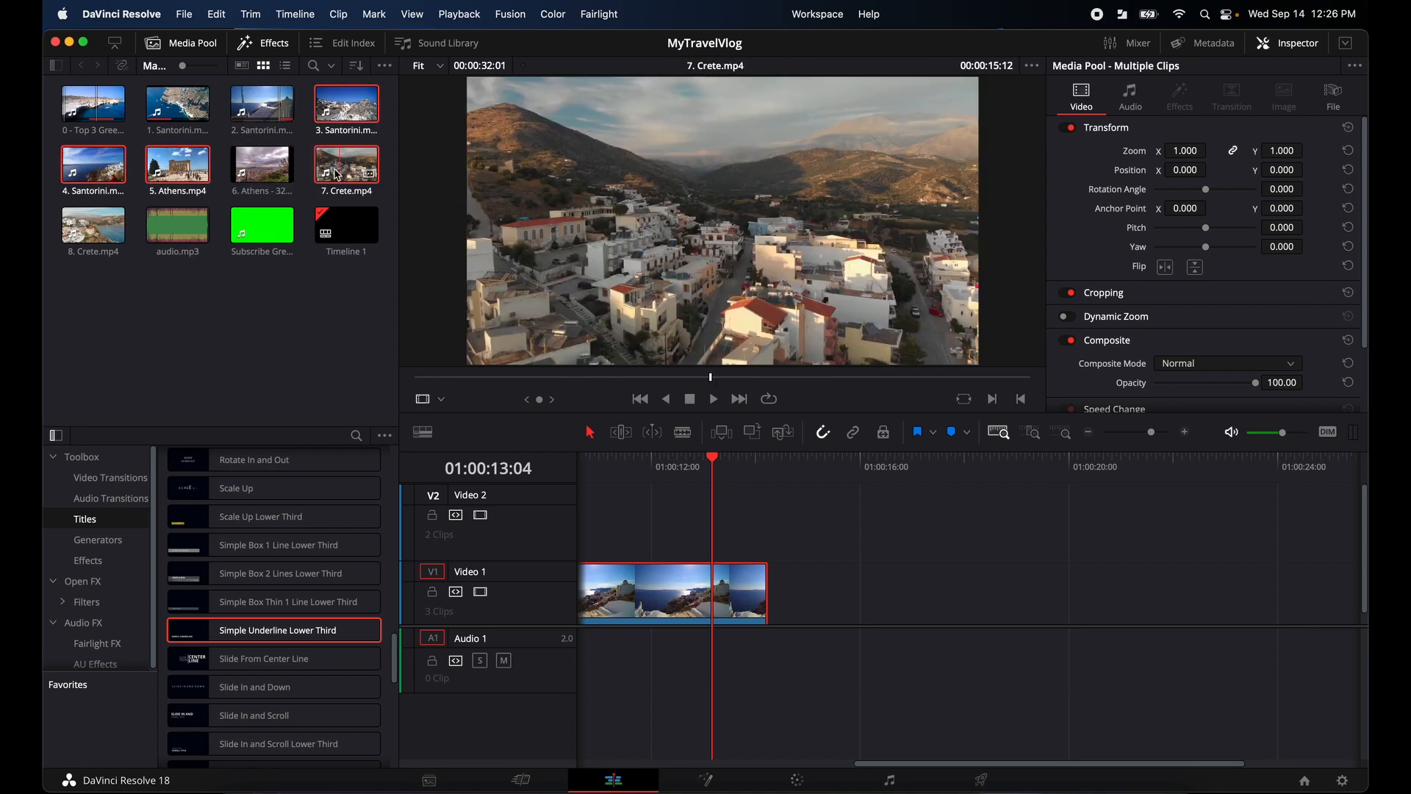
{"action": "left_click", "coordinate": [332, 298]}
Select clips 3. Santorini through 8. Crete in the media pool and place them together after 2. Santorini.mp4 on the timeline.
{"action": "left_click_drag", "start_coordinate": [361, 299], "coordinate": [45, 98]}
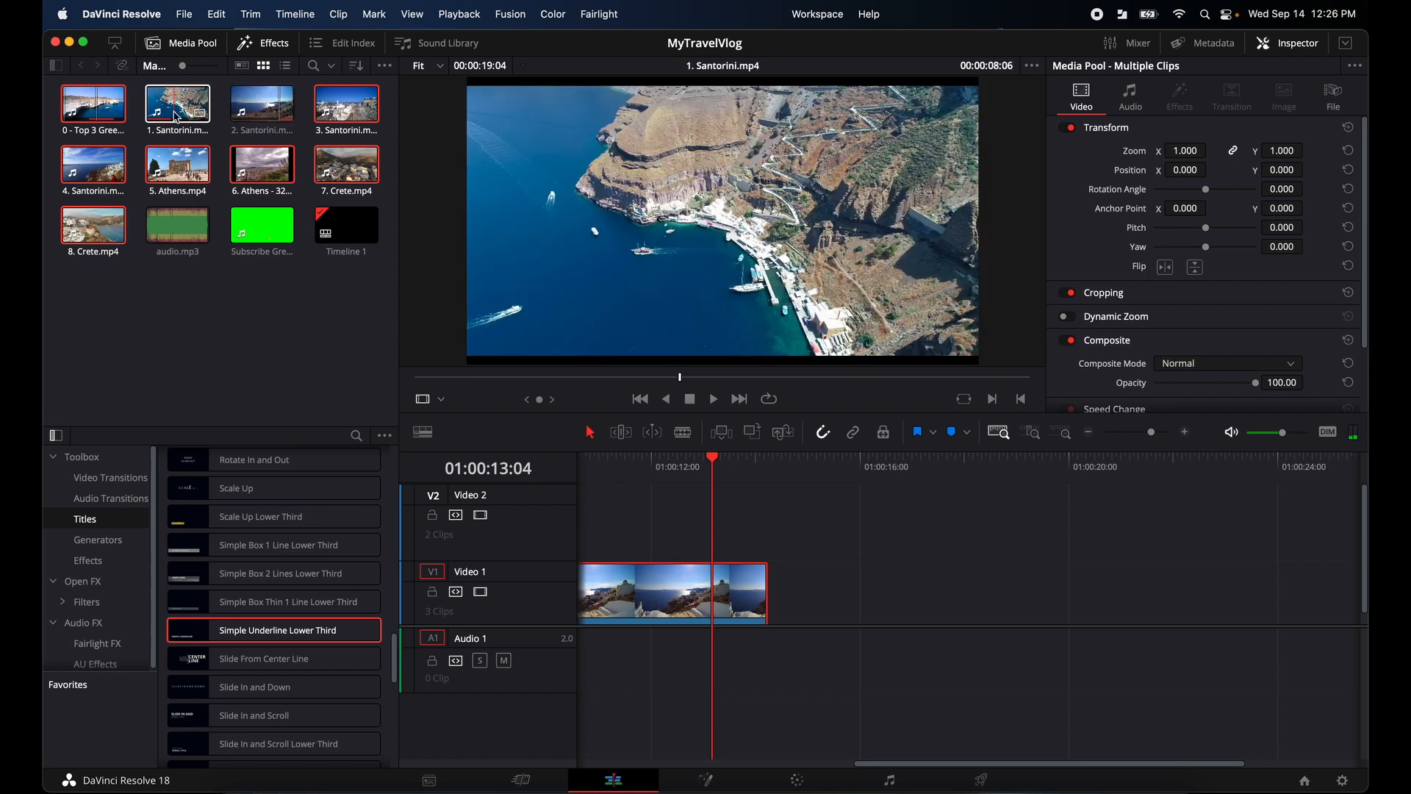
{"action": "left_click_drag", "start_coordinate": [208, 164], "coordinate": [795, 591]}
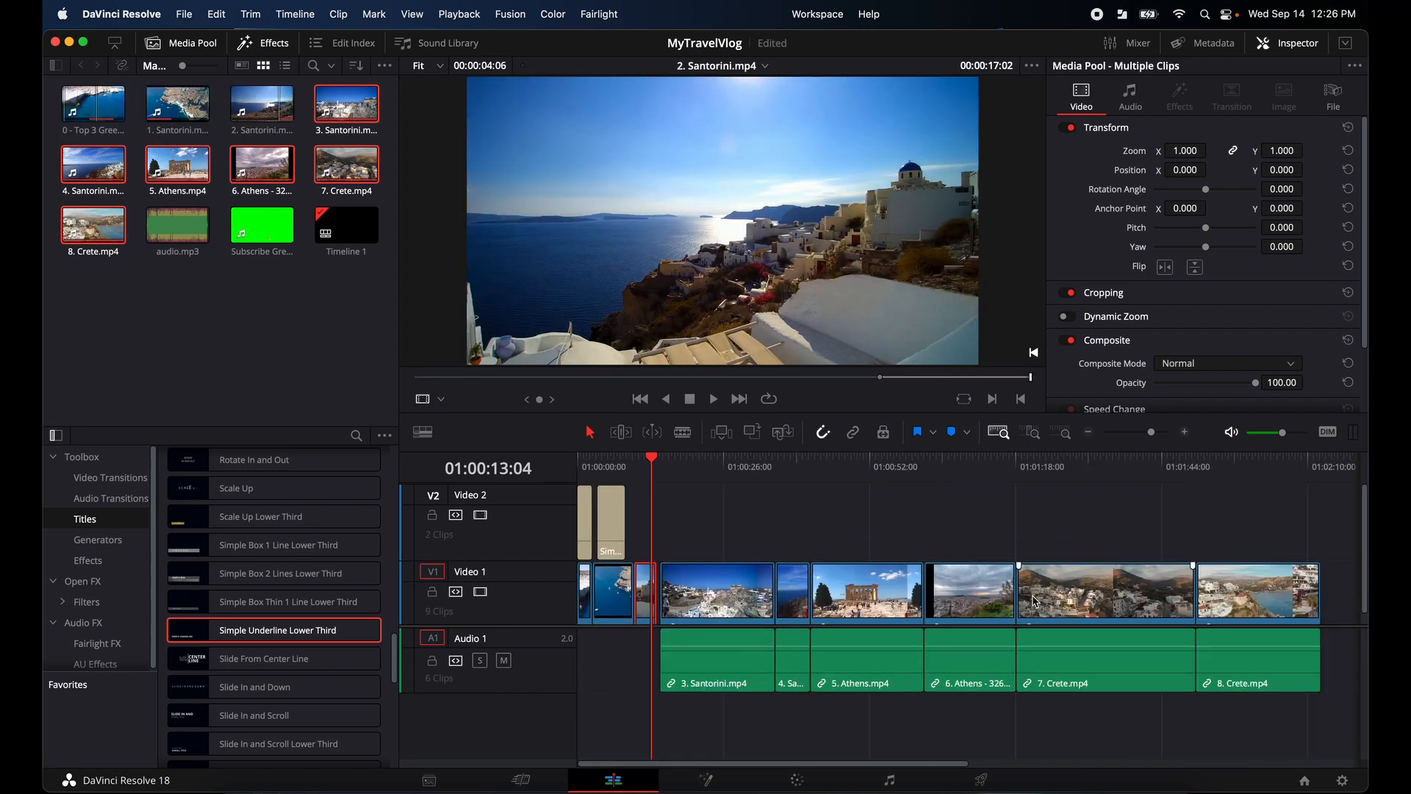
Delete the audio parts of clips 3. Santorini.mp4 through 8. Crete.mp4 from Audio 1, keeping their video.
{"action": "left_click", "coordinate": [908, 535]}
{"action": "scroll", "coordinate": [808, 594], "scroll_direction": "down", "scroll_amount": 1}
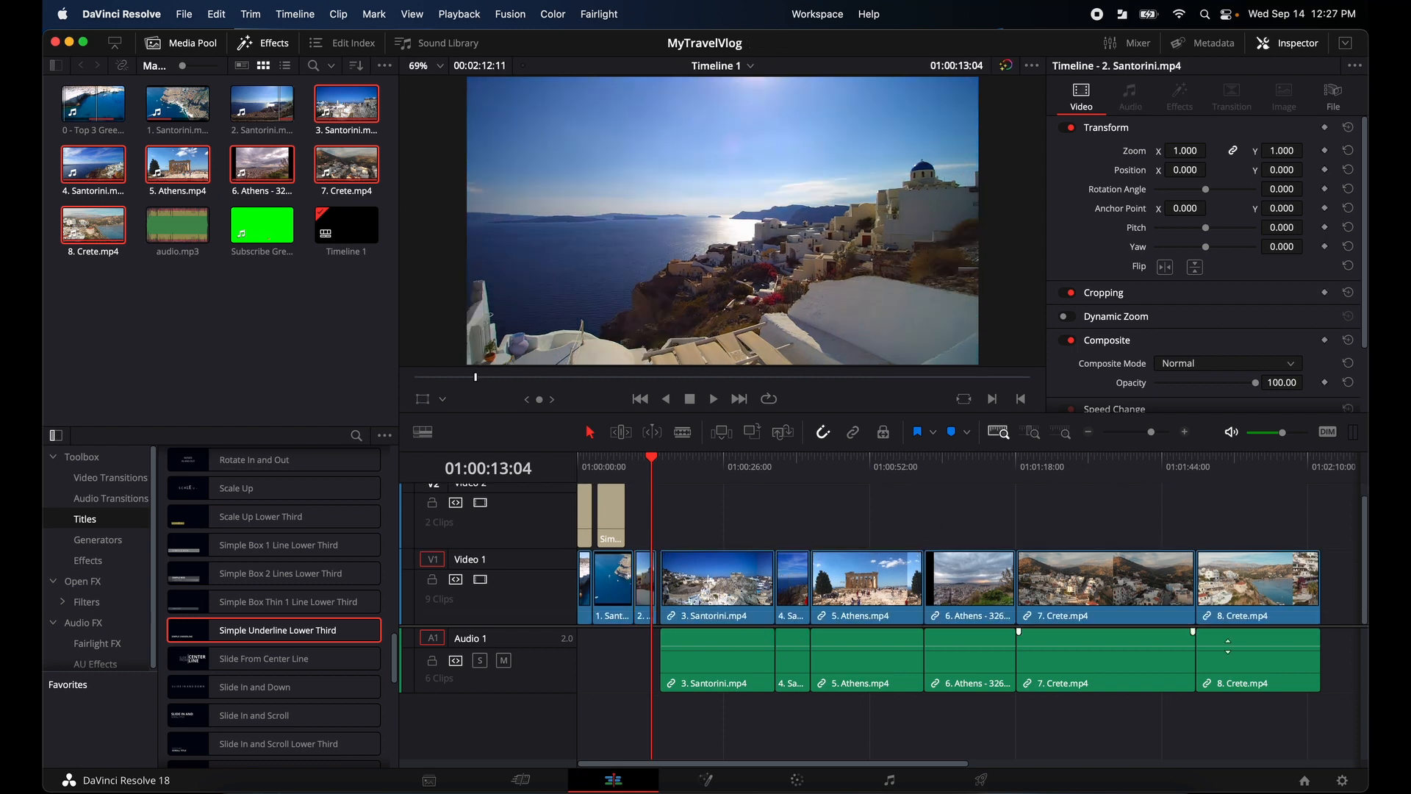
{"action": "left_click_drag", "start_coordinate": [1340, 702], "coordinate": [734, 695]}
{"action": "key", "text": "Delete"}
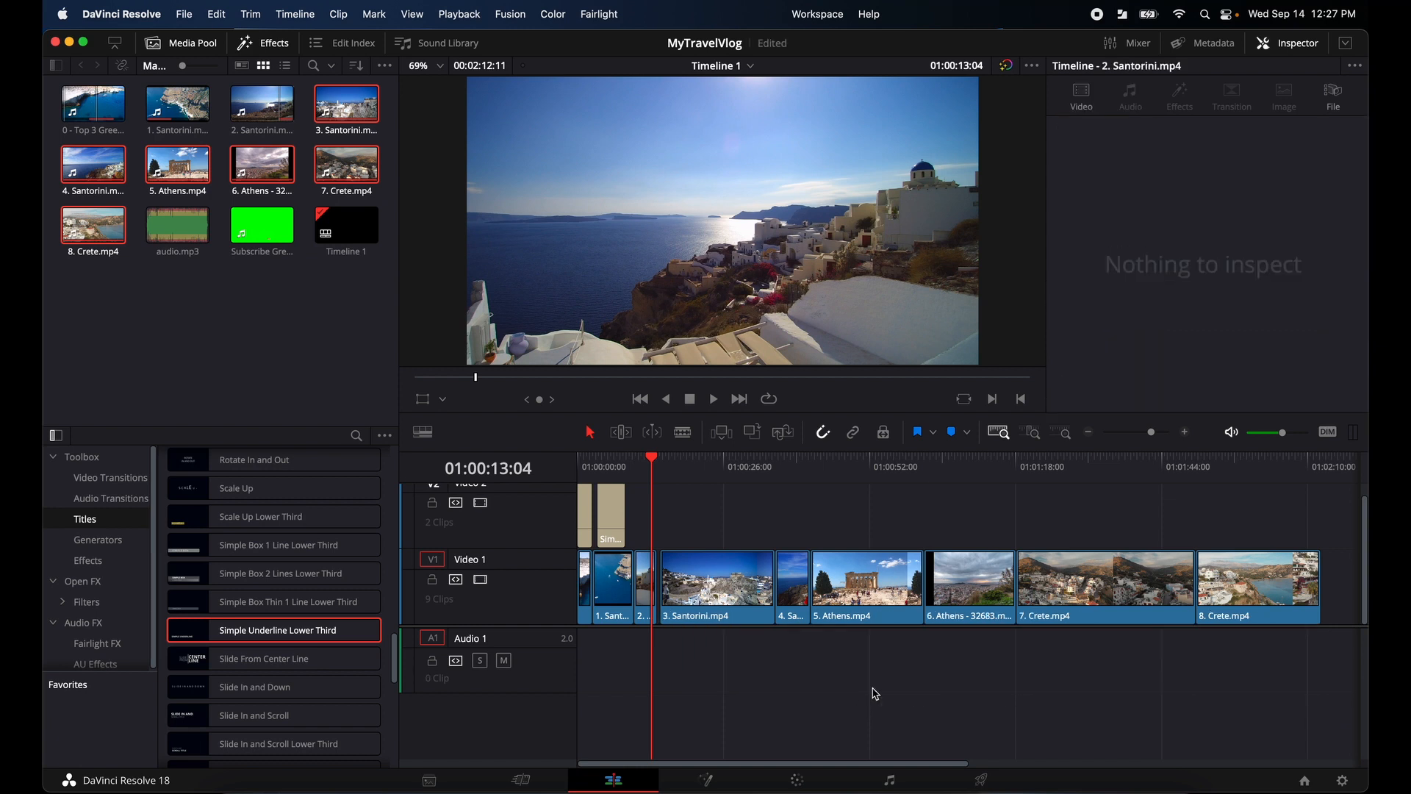
Move the video clips 3. Santorini.mp4 through 8. Crete.mp4 together to close the gap after 2. Santorini.mp4.
{"action": "left_click_drag", "start_coordinate": [1333, 643], "coordinate": [711, 530]}
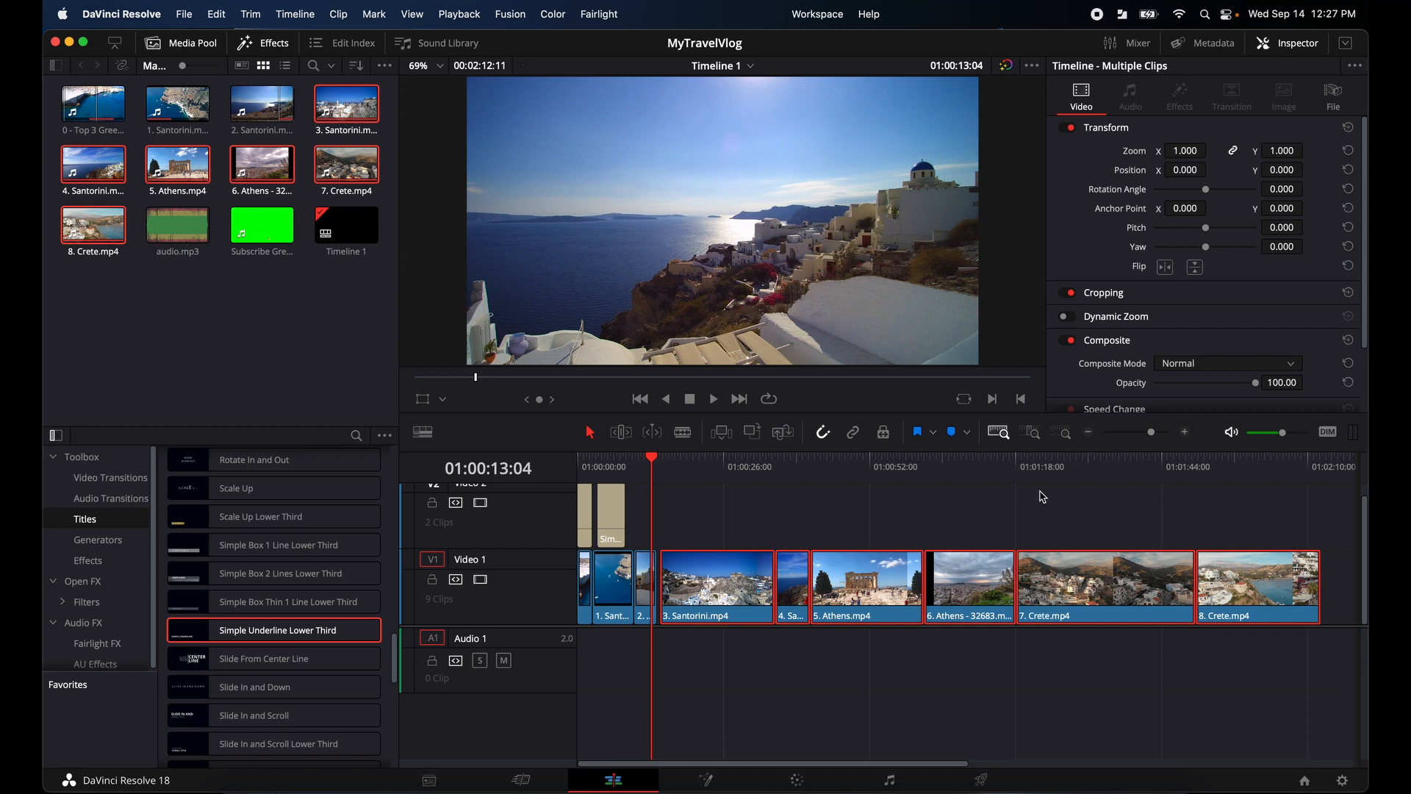
{"action": "left_click", "coordinate": [1035, 434]}
{"action": "left_click_drag", "start_coordinate": [1205, 570], "coordinate": [1169, 581]}
Scrub through 3. Santorini.mp4 and ripple-trim its start to the playhead at 01:00:25:17.
{"action": "left_click_drag", "start_coordinate": [971, 458], "coordinate": [1228, 470]}
{"action": "scroll", "coordinate": [1028, 562], "scroll_direction": "right", "scroll_amount": 5}
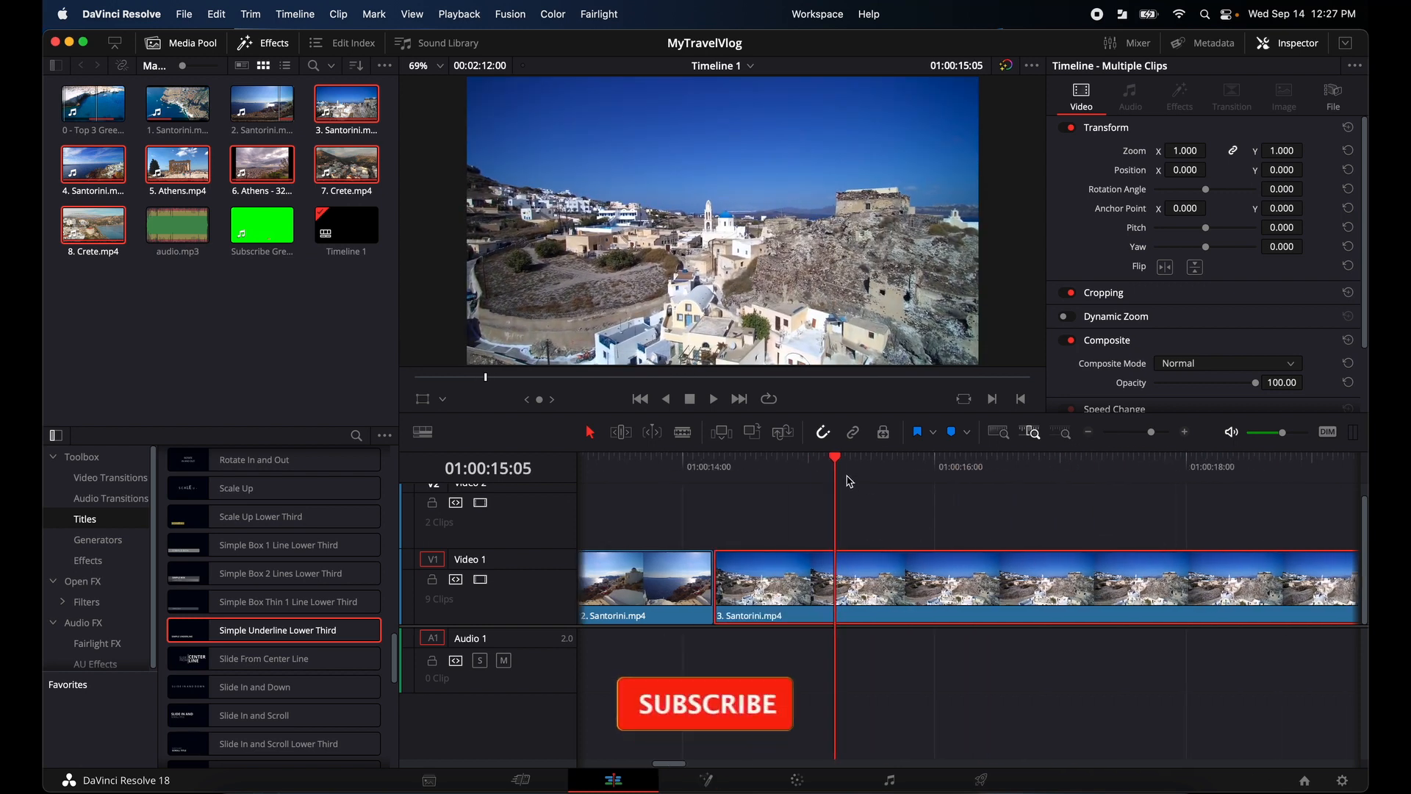
{"action": "left_click_drag", "start_coordinate": [835, 464], "coordinate": [1253, 507]}
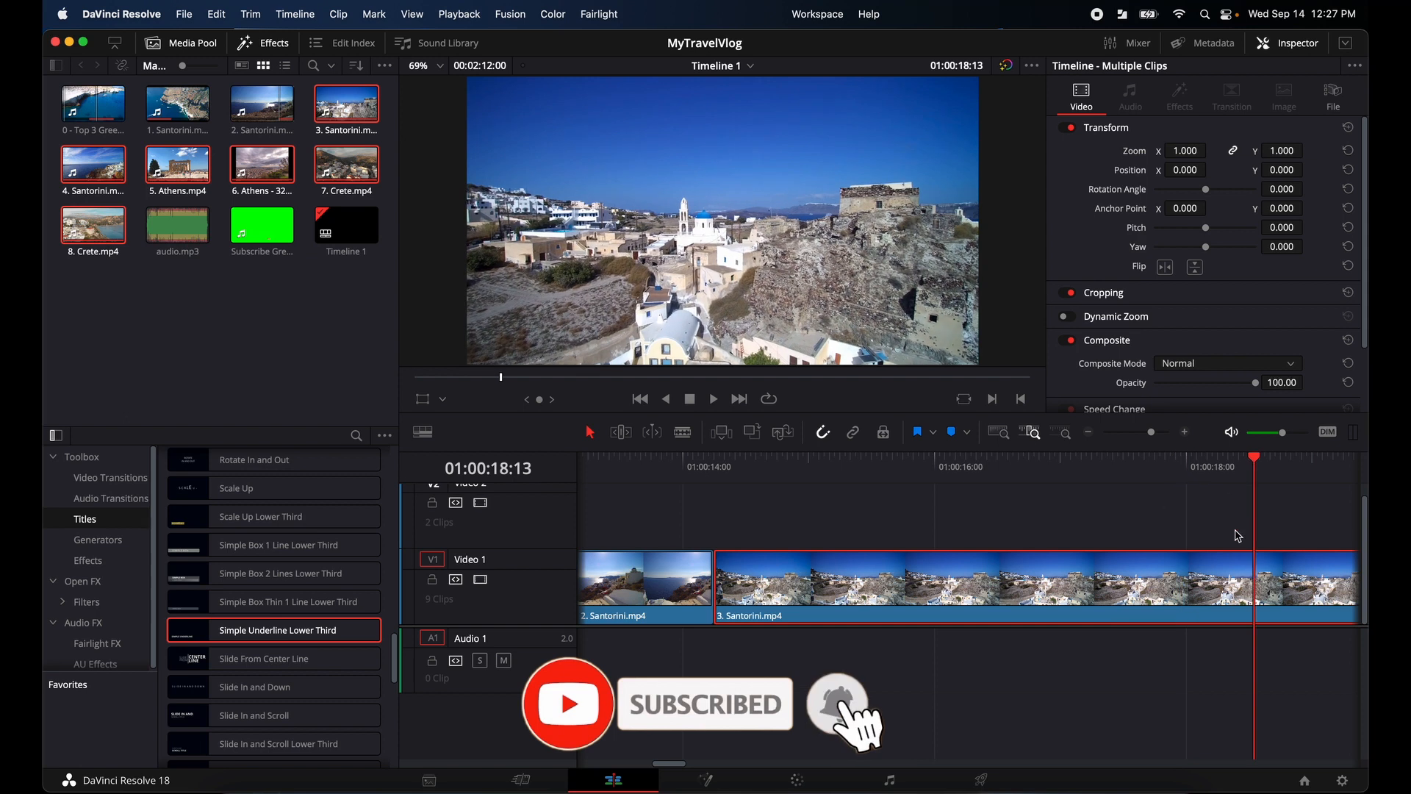
{"action": "scroll", "coordinate": [1179, 579], "scroll_direction": "right", "scroll_amount": 10}
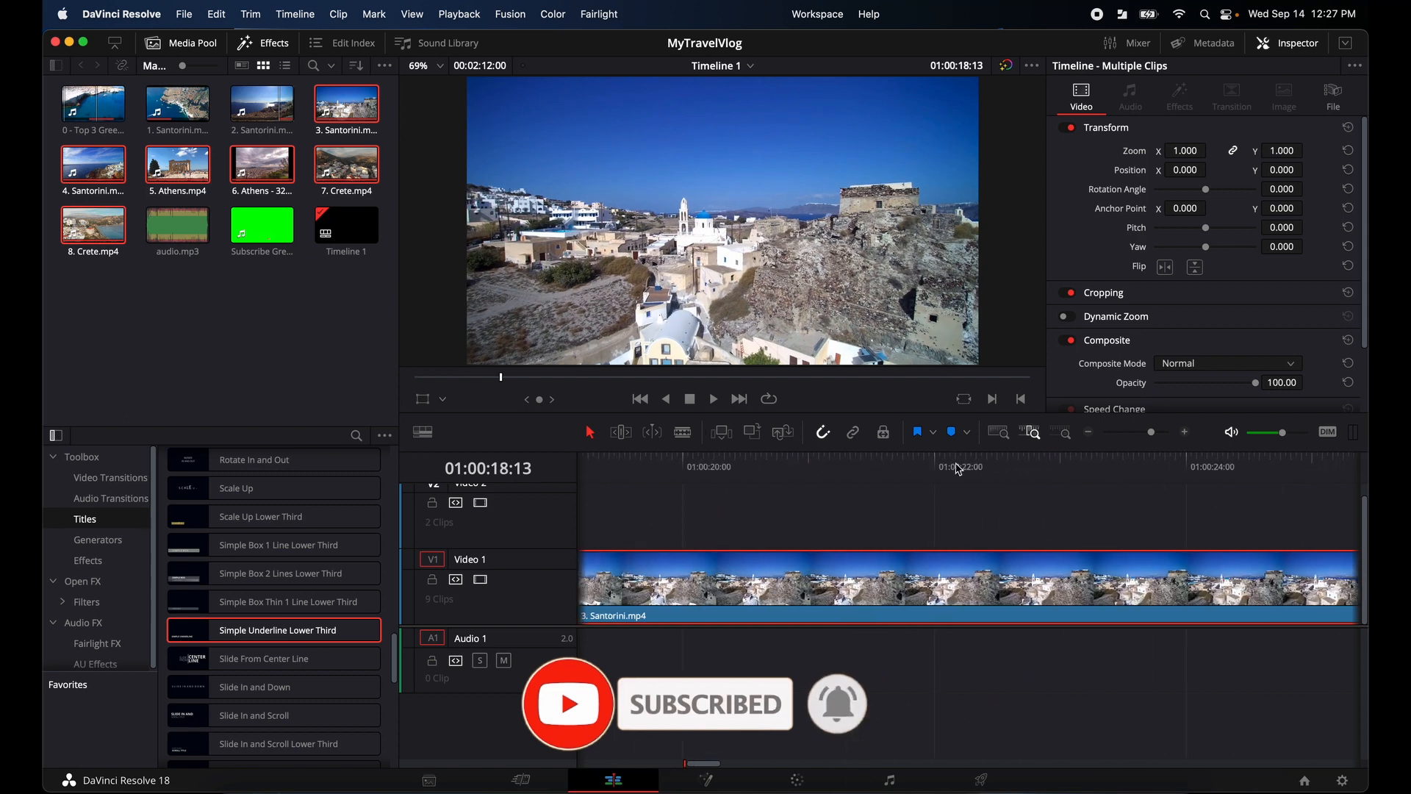
{"action": "left_click", "coordinate": [998, 432]}
{"action": "left_click_drag", "start_coordinate": [685, 464], "coordinate": [751, 467]}
{"action": "left_click_drag", "start_coordinate": [746, 469], "coordinate": [723, 469]}
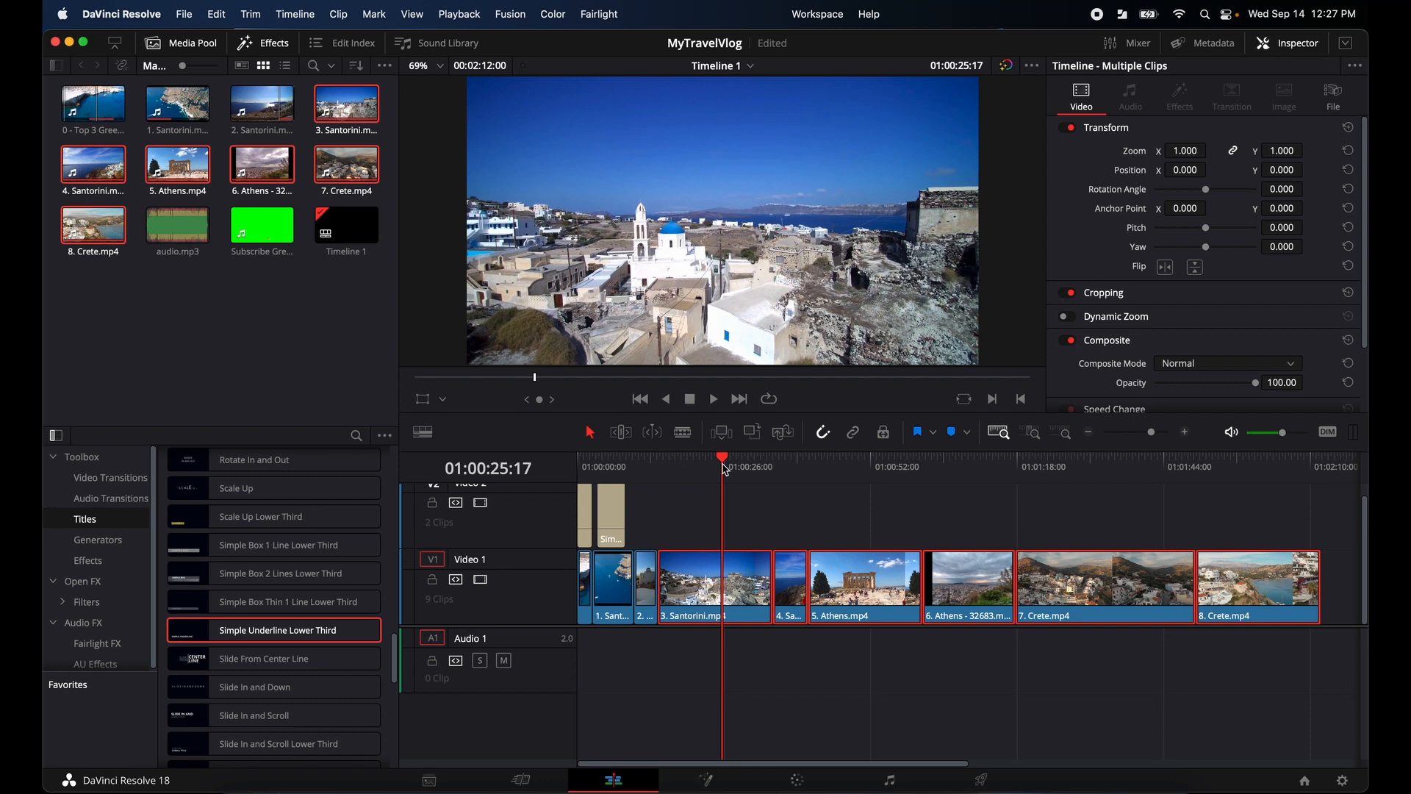
{"action": "key", "text": "super+shift+bracketleft"}
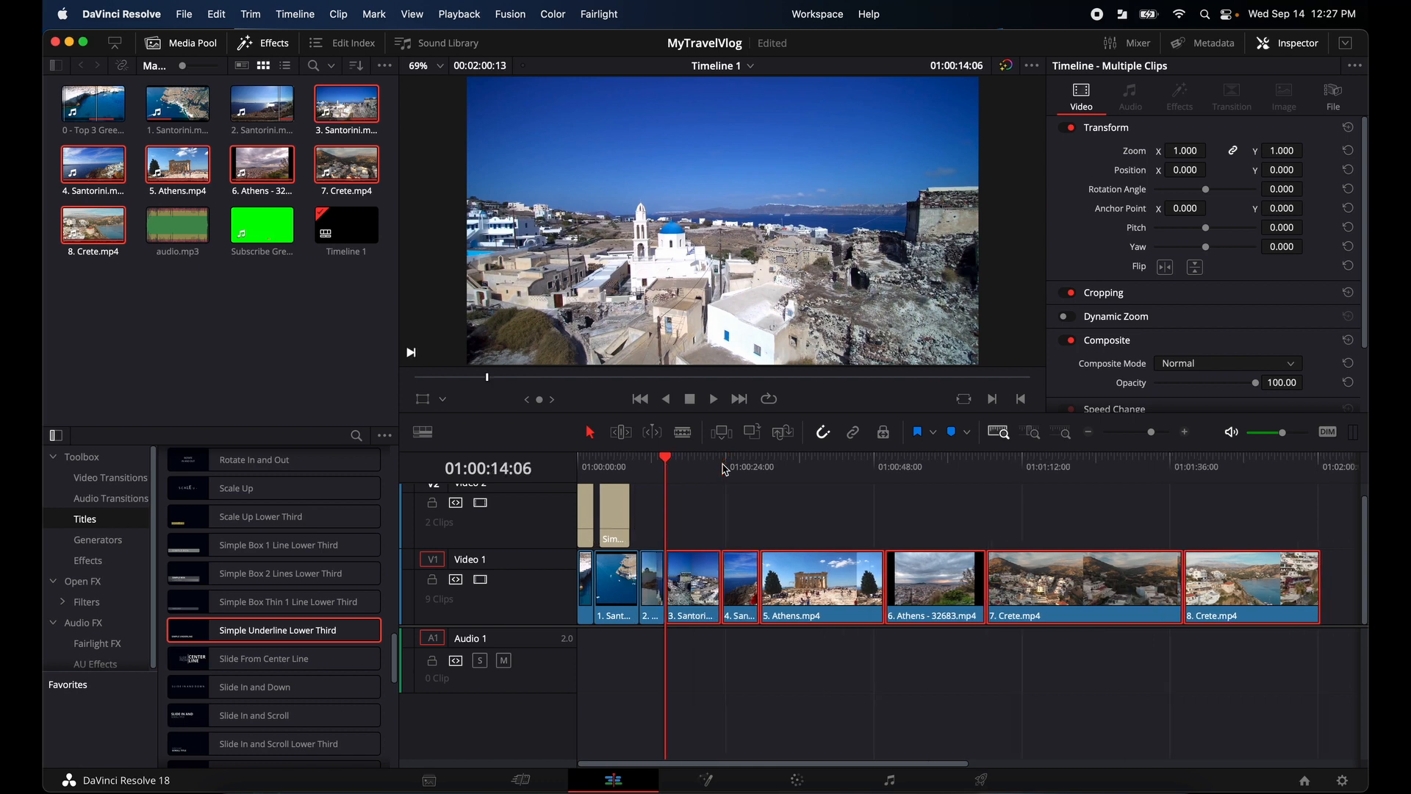
Play the shortened 3. Santorini.mp4 clip, stop at 01:00:19:18 and ripple-trim its end to the playhead.
{"action": "left_click", "coordinate": [656, 459]}
{"action": "key", "text": "space"}
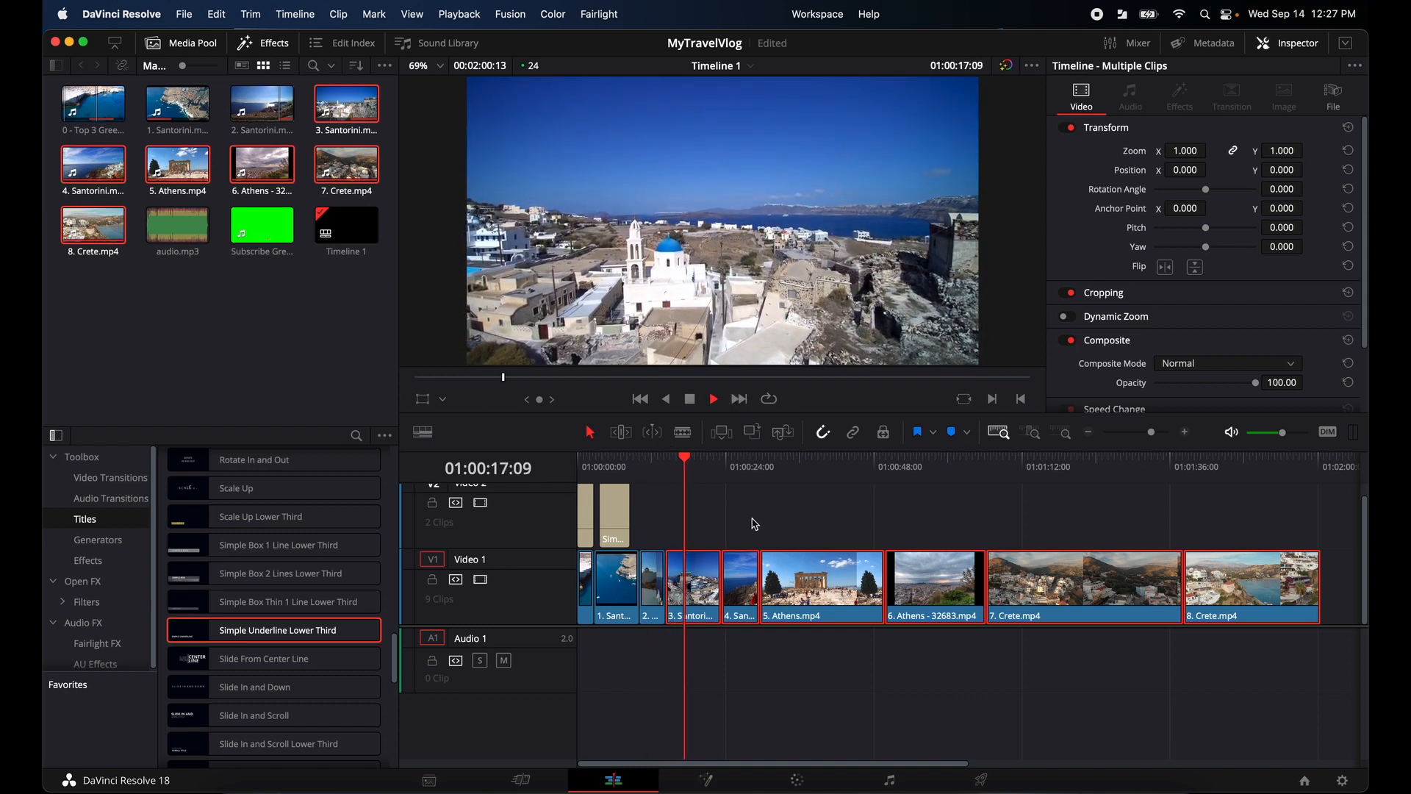
{"action": "left_click", "coordinate": [691, 399]}
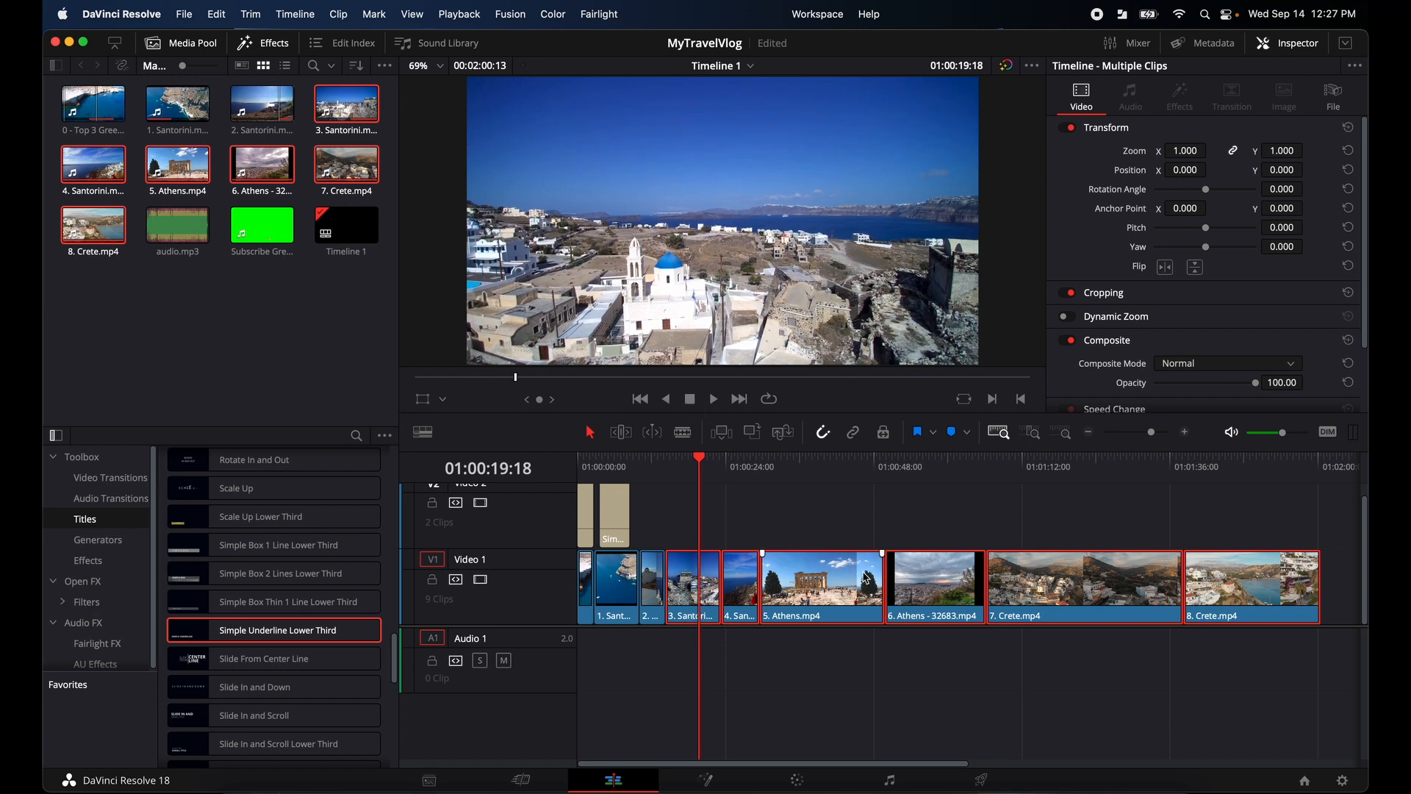
{"action": "key", "text": "shift+super+]"}
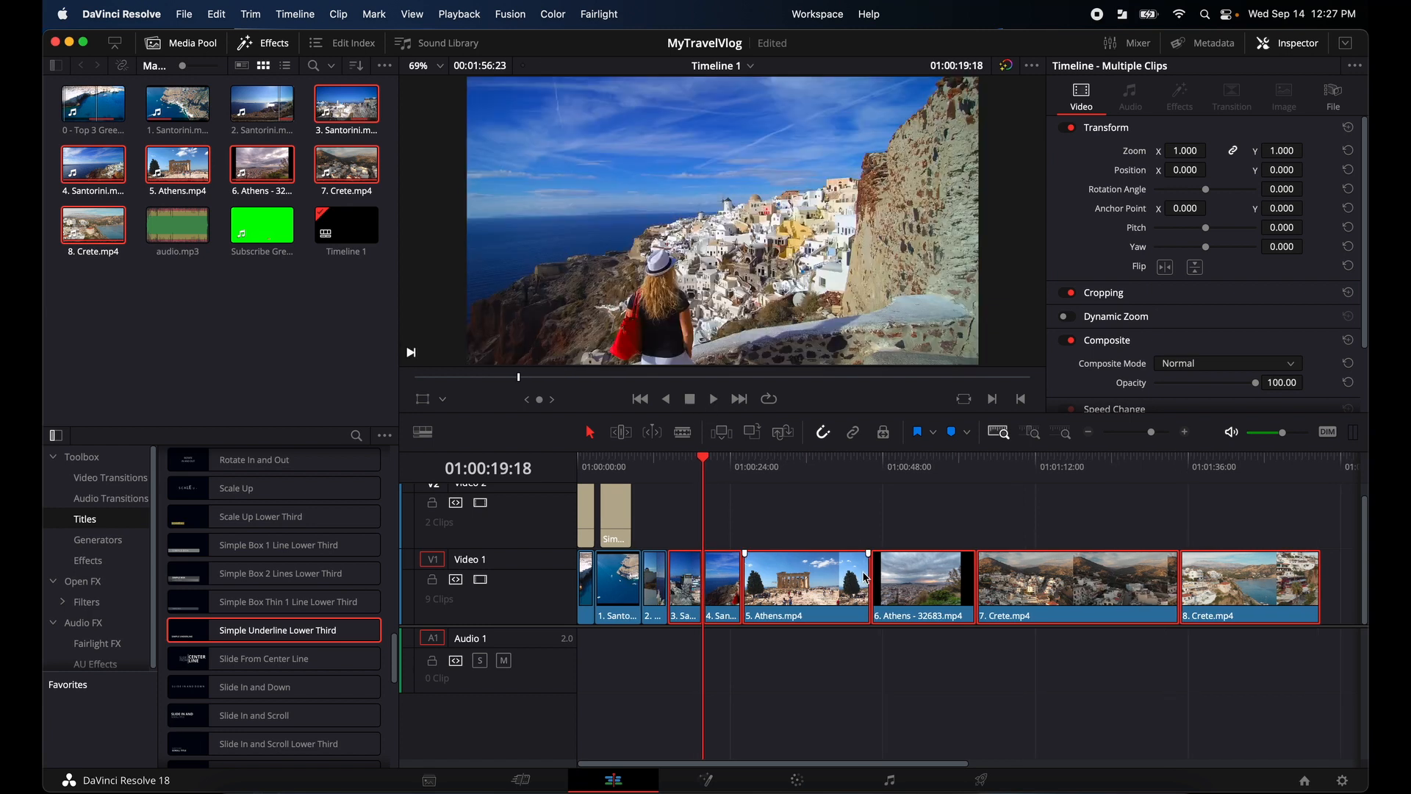
Scrub and play across the cut between 3. Santorini.mp4 and 4. Santorini.mp4 to check how the shots change.
{"action": "mouse_move", "coordinate": [705, 461]}
{"action": "left_mouse_down"}
{"action": "mouse_move", "coordinate": [735, 458]}
{"action": "mouse_move", "coordinate": [716, 461]}
{"action": "left_mouse_up"}
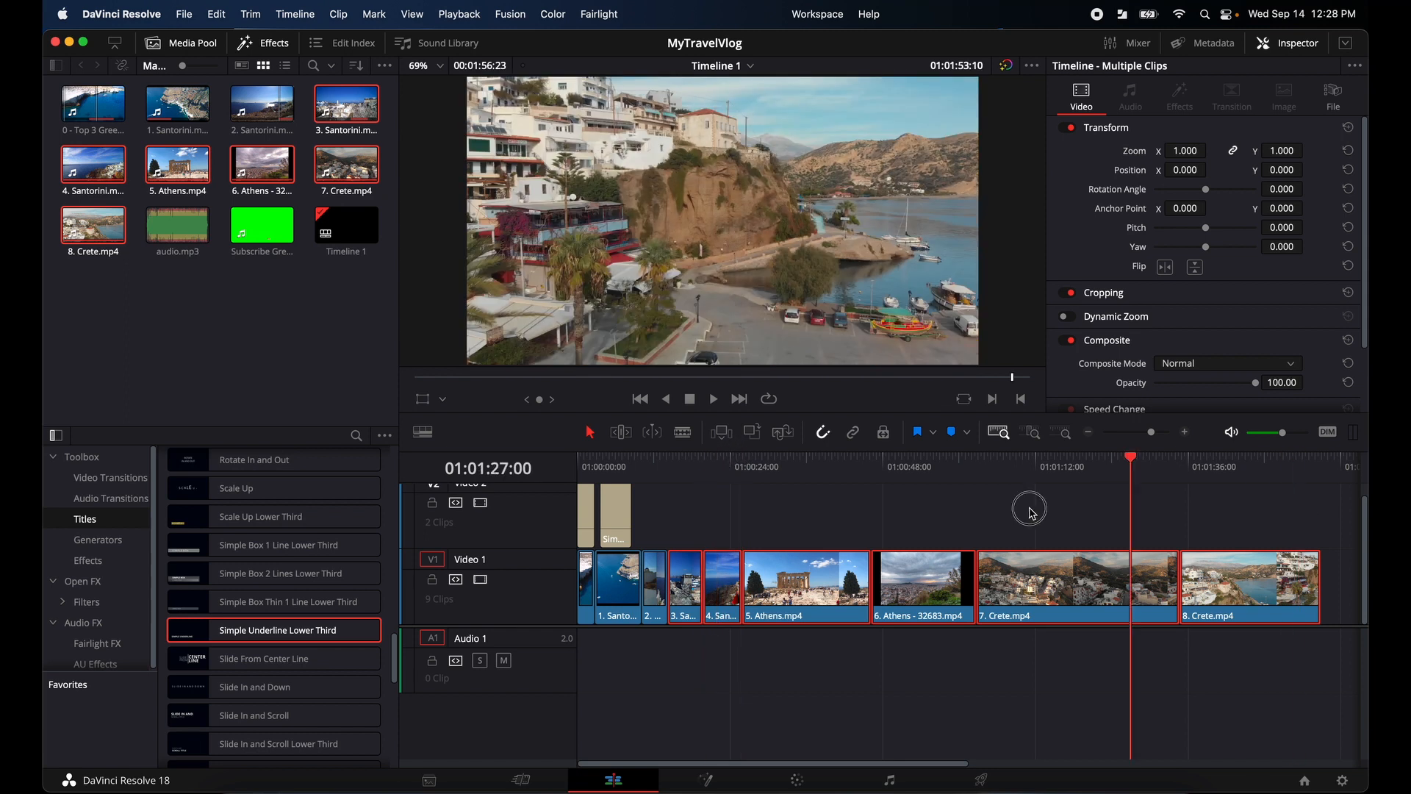
{"action": "left_click", "coordinate": [688, 506]}
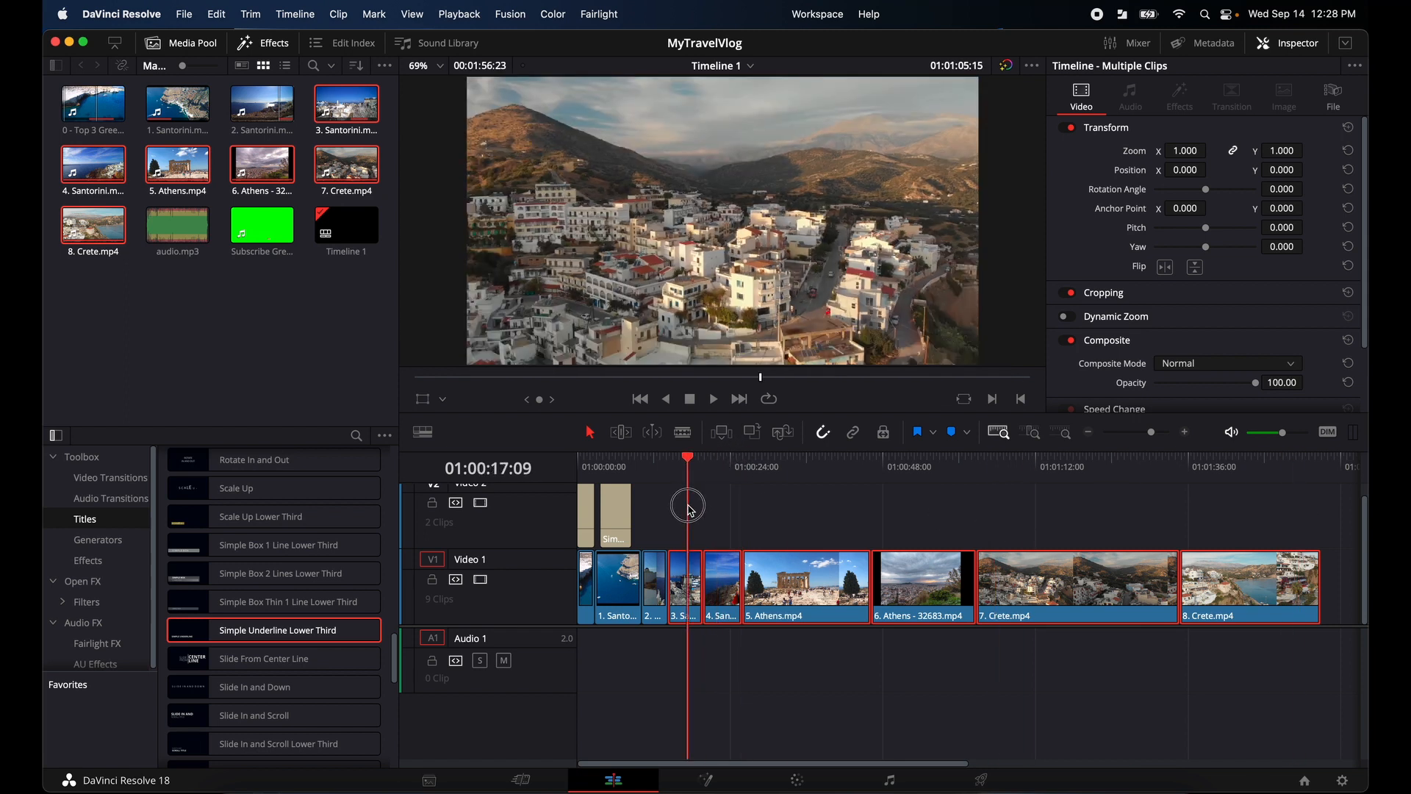
{"action": "left_click_drag", "start_coordinate": [689, 462], "coordinate": [686, 491]}
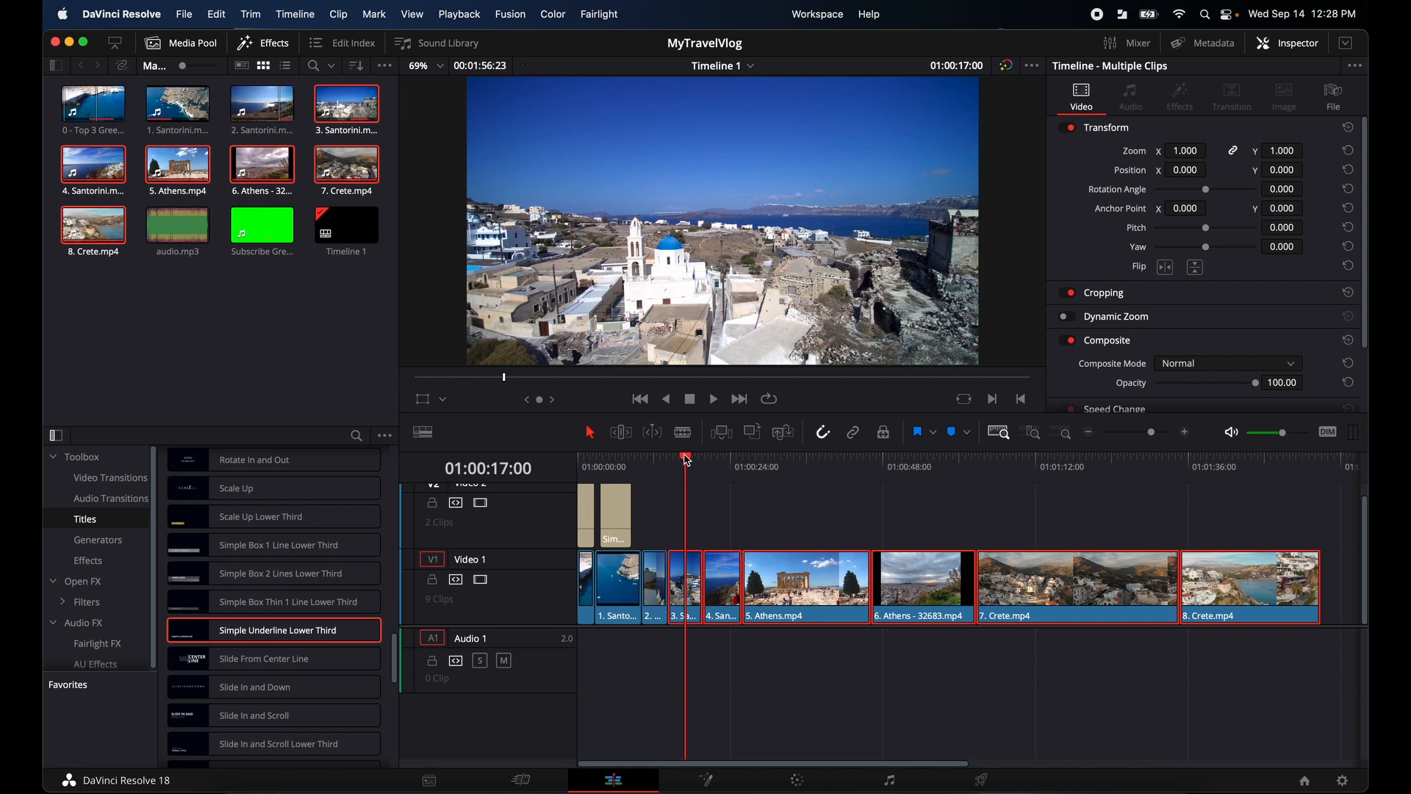
{"action": "left_click_drag", "start_coordinate": [686, 460], "coordinate": [699, 461]}
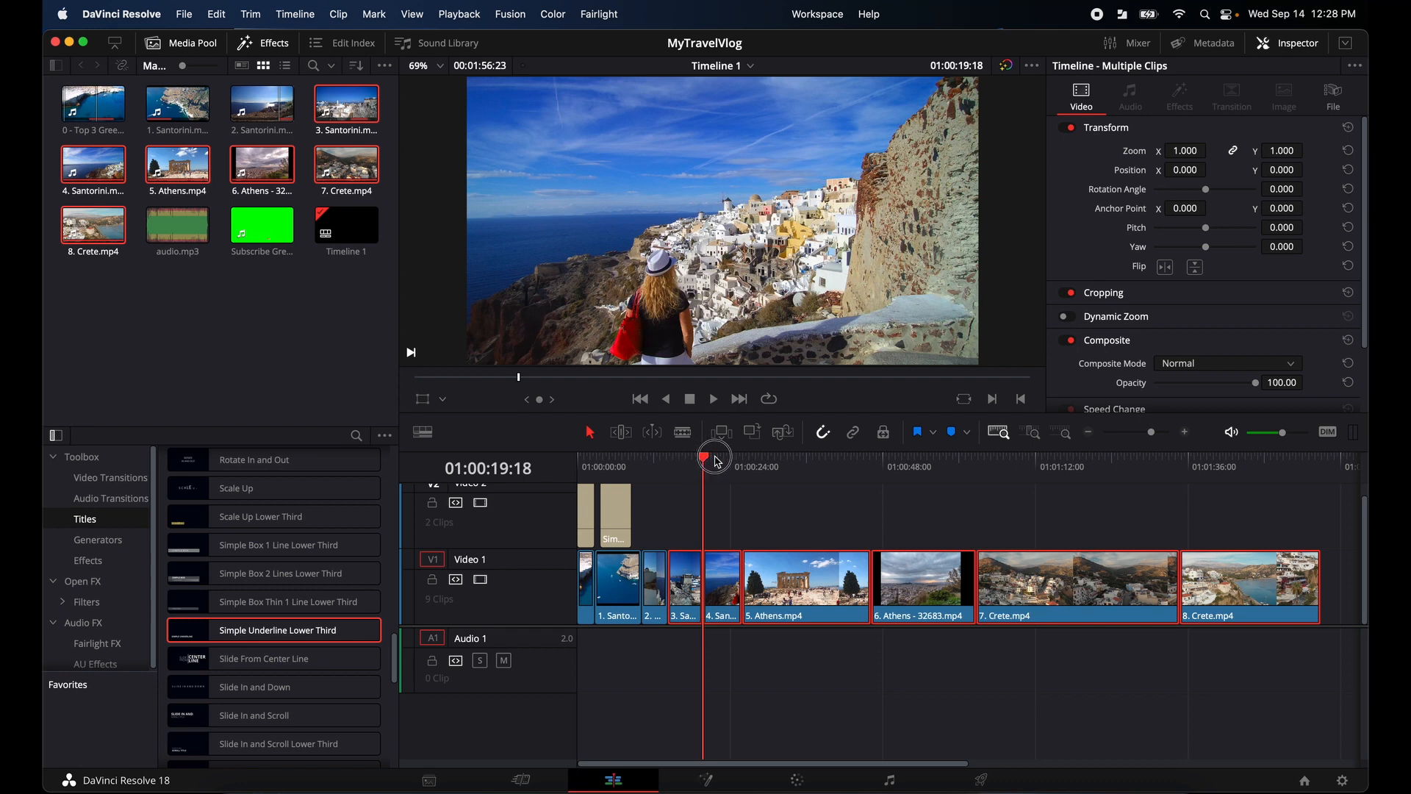
{"action": "left_click", "coordinate": [718, 461]}
{"action": "left_click", "coordinate": [698, 461]}
{"action": "left_click", "coordinate": [687, 460]}
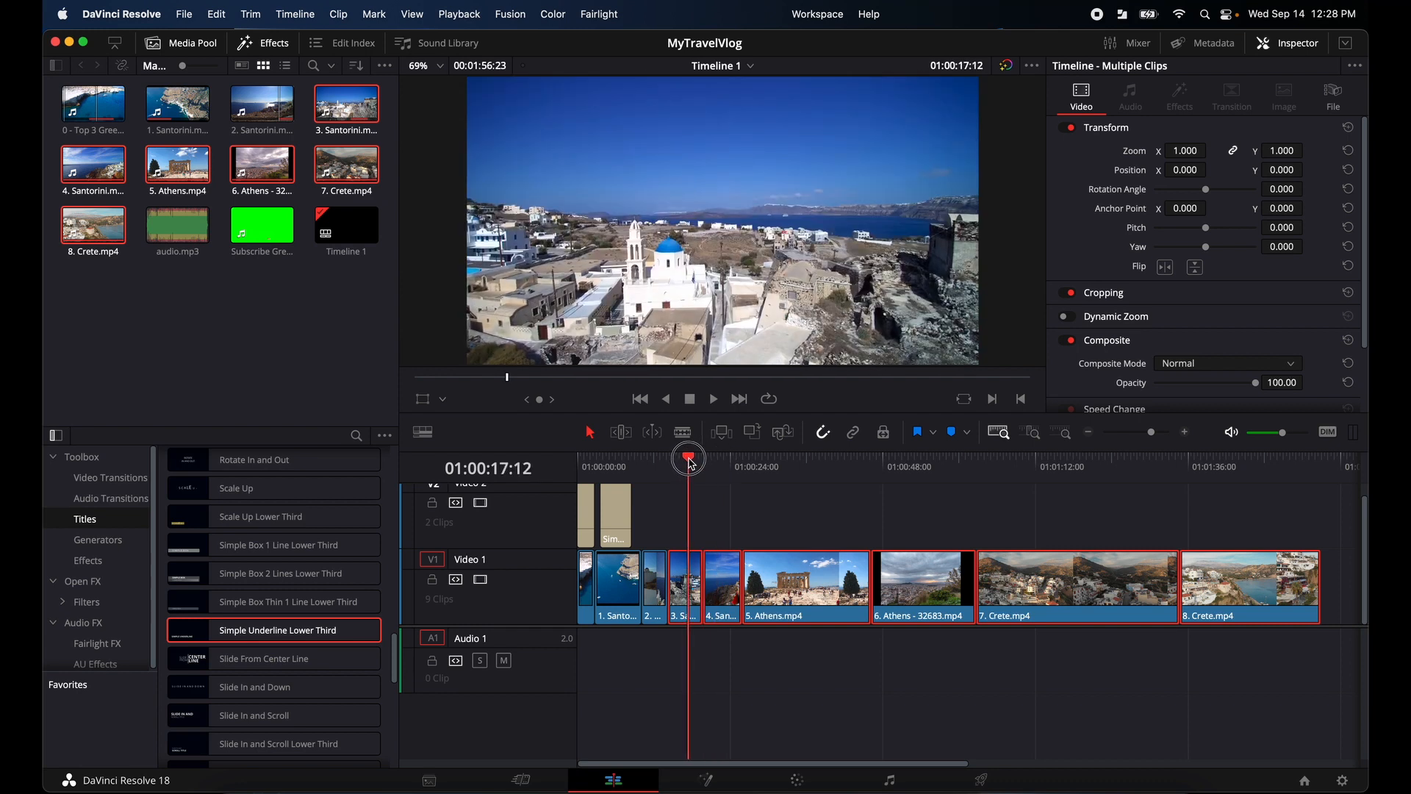
{"action": "left_click", "coordinate": [703, 461]}
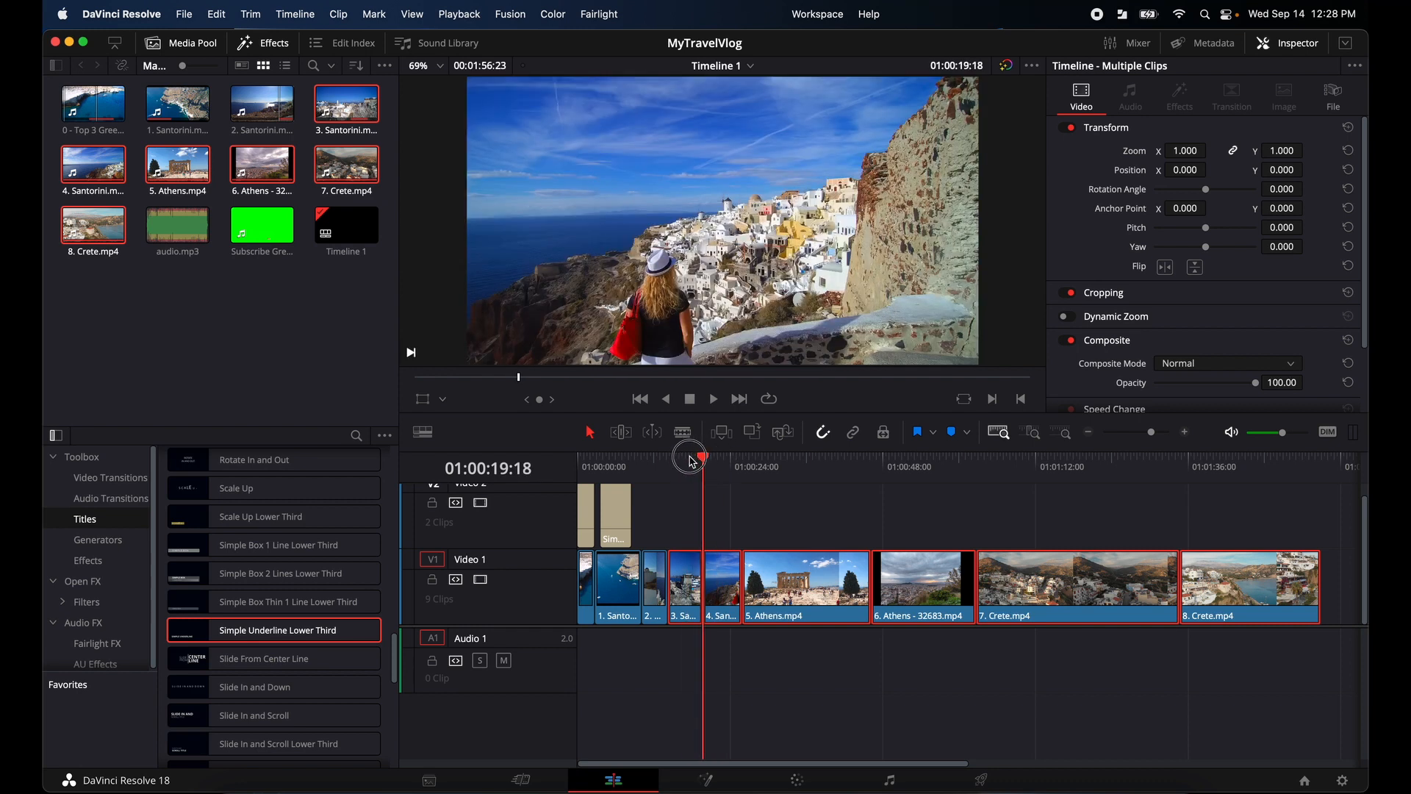
{"action": "left_click_drag", "start_coordinate": [691, 460], "coordinate": [689, 473]}
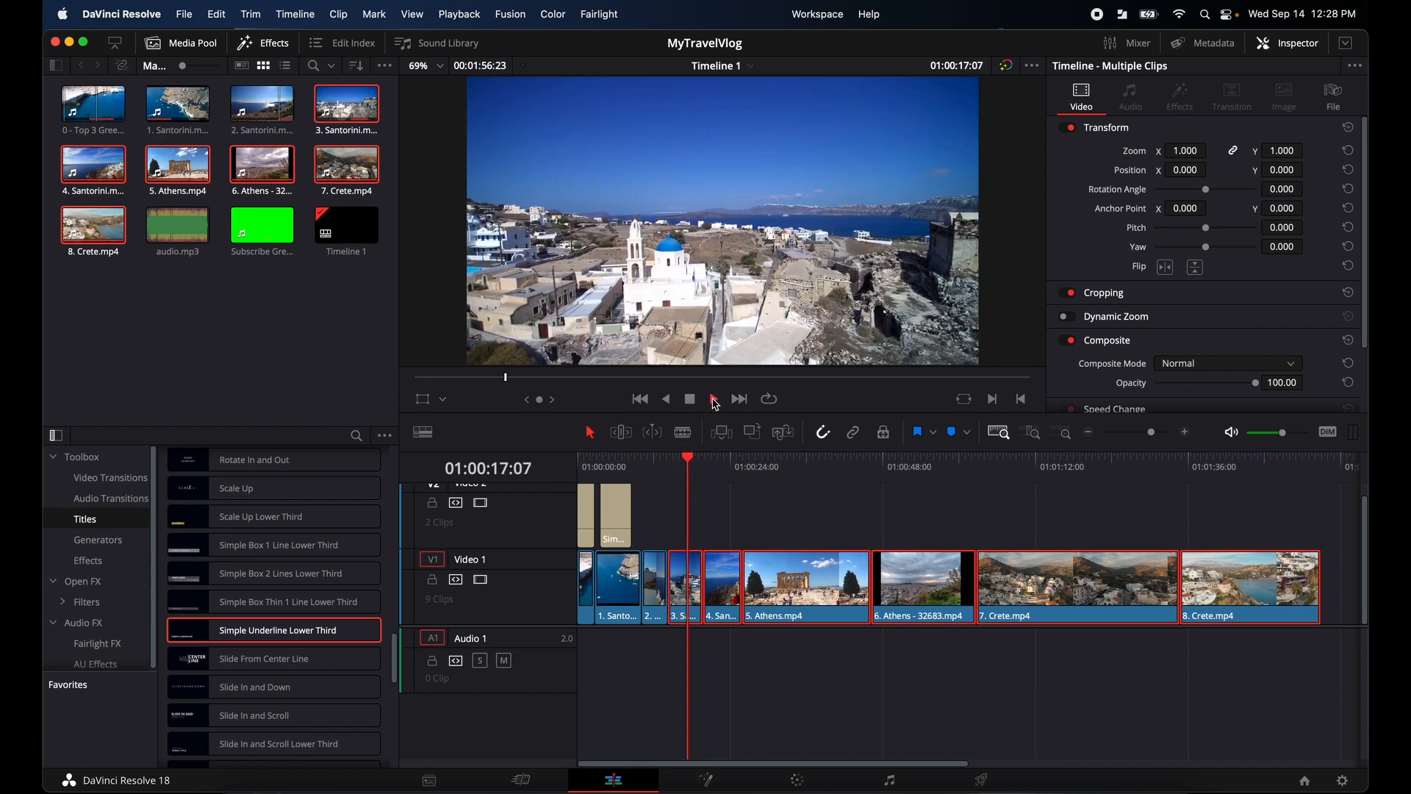
{"action": "left_click", "coordinate": [714, 400]}
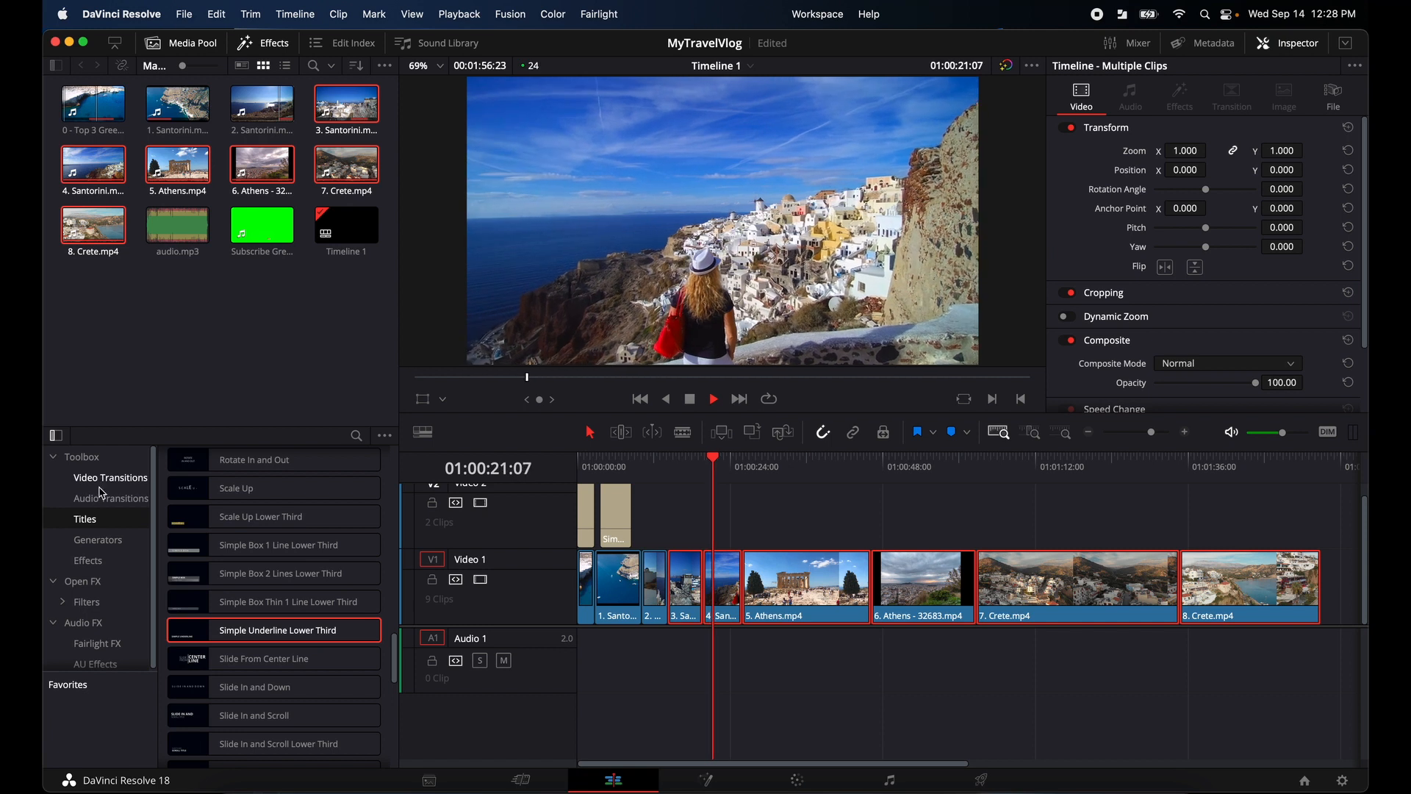
Browse the video transitions and add an Additive Dissolve at the cut between 1. Santorini.mp4 and 2. Santorini.mp4.
{"action": "scroll", "coordinate": [91, 626], "scroll_direction": "down", "scroll_amount": 1}
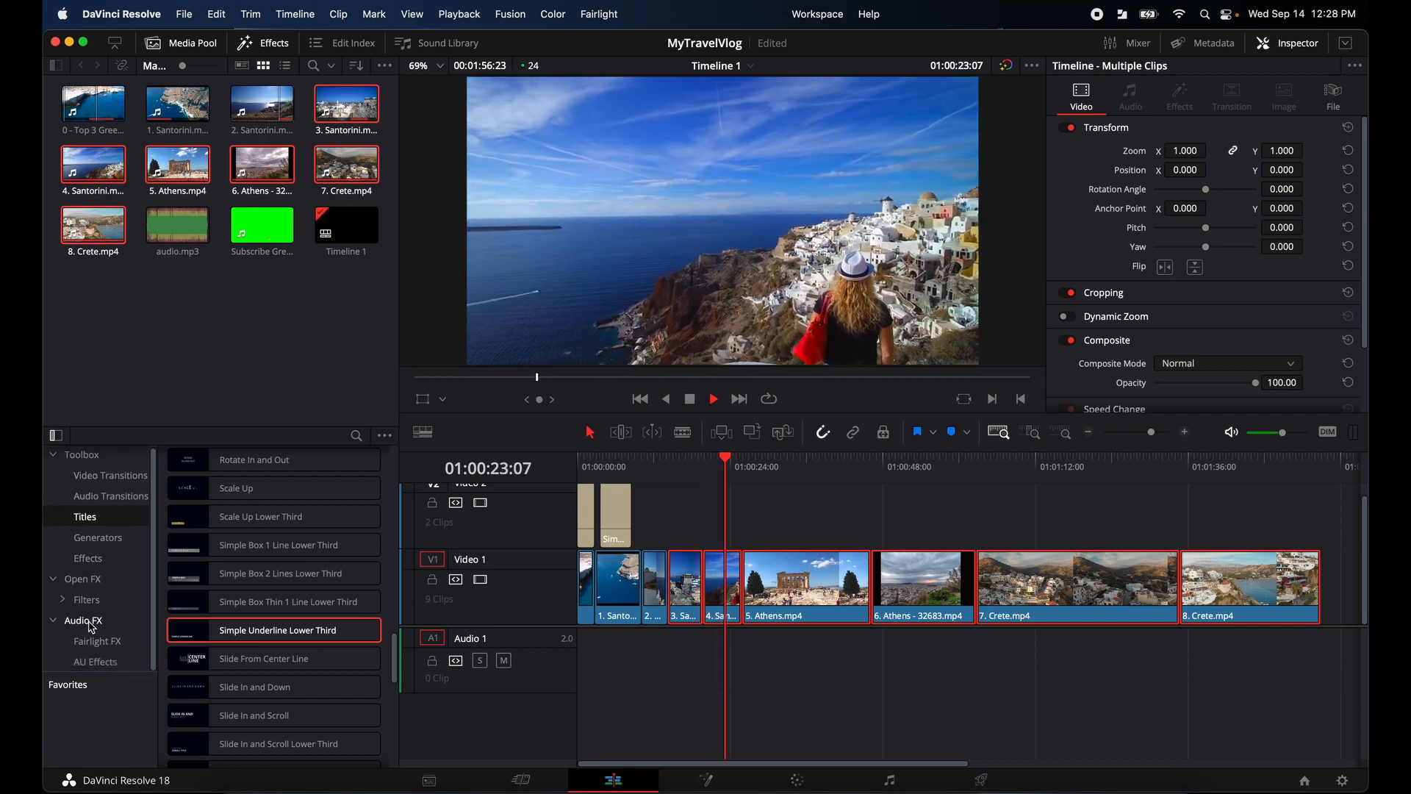
{"action": "left_click", "coordinate": [95, 479]}
{"action": "scroll", "coordinate": [263, 504], "scroll_direction": "down", "scroll_amount": 10}
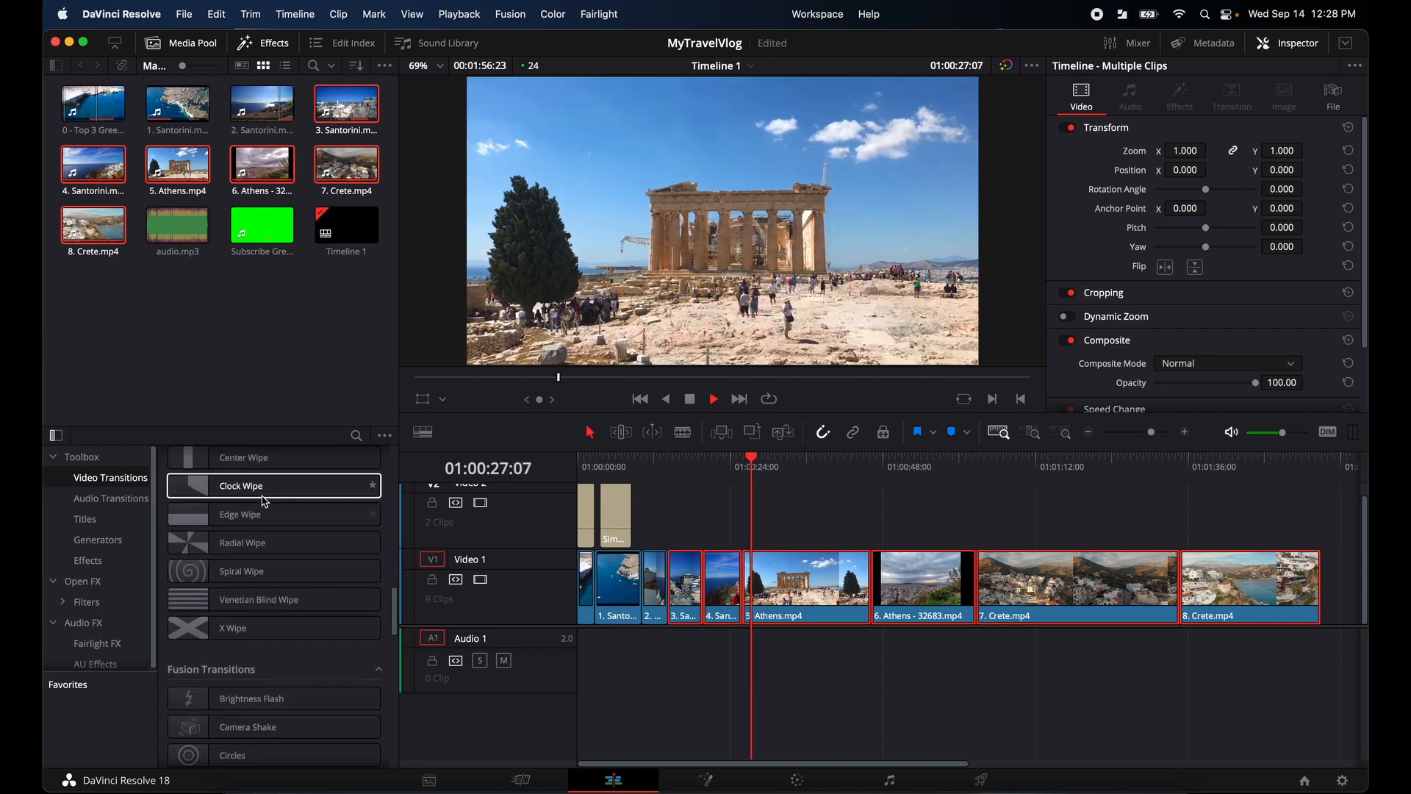
{"action": "scroll", "coordinate": [265, 501], "scroll_direction": "up", "scroll_amount": 10}
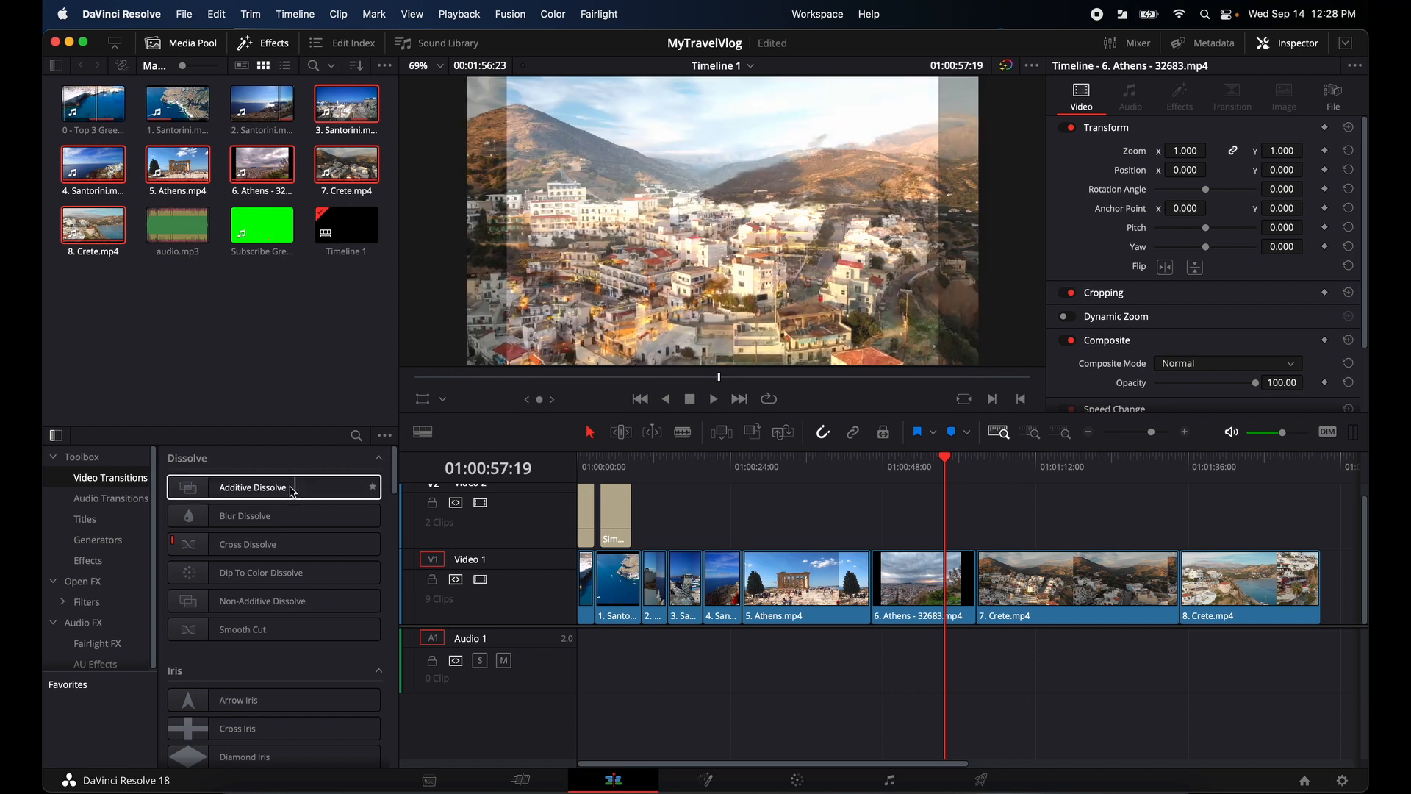
{"action": "left_click_drag", "start_coordinate": [197, 488], "coordinate": [641, 577]}
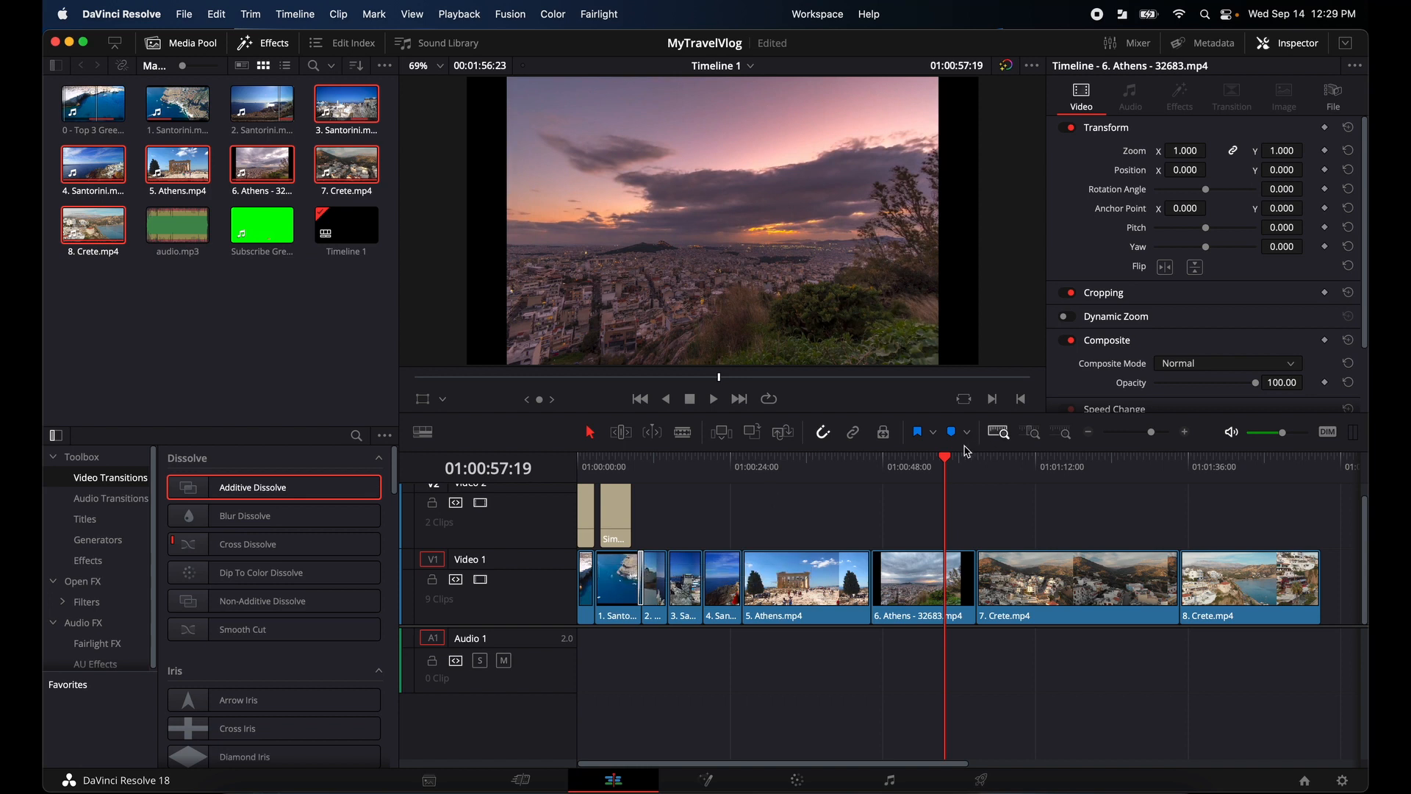
Play back the dissolve after 1. Santorini.mp4 and inspect the settings of the transition between clips 3 and 4.
{"action": "left_click_drag", "start_coordinate": [953, 461], "coordinate": [632, 510]}
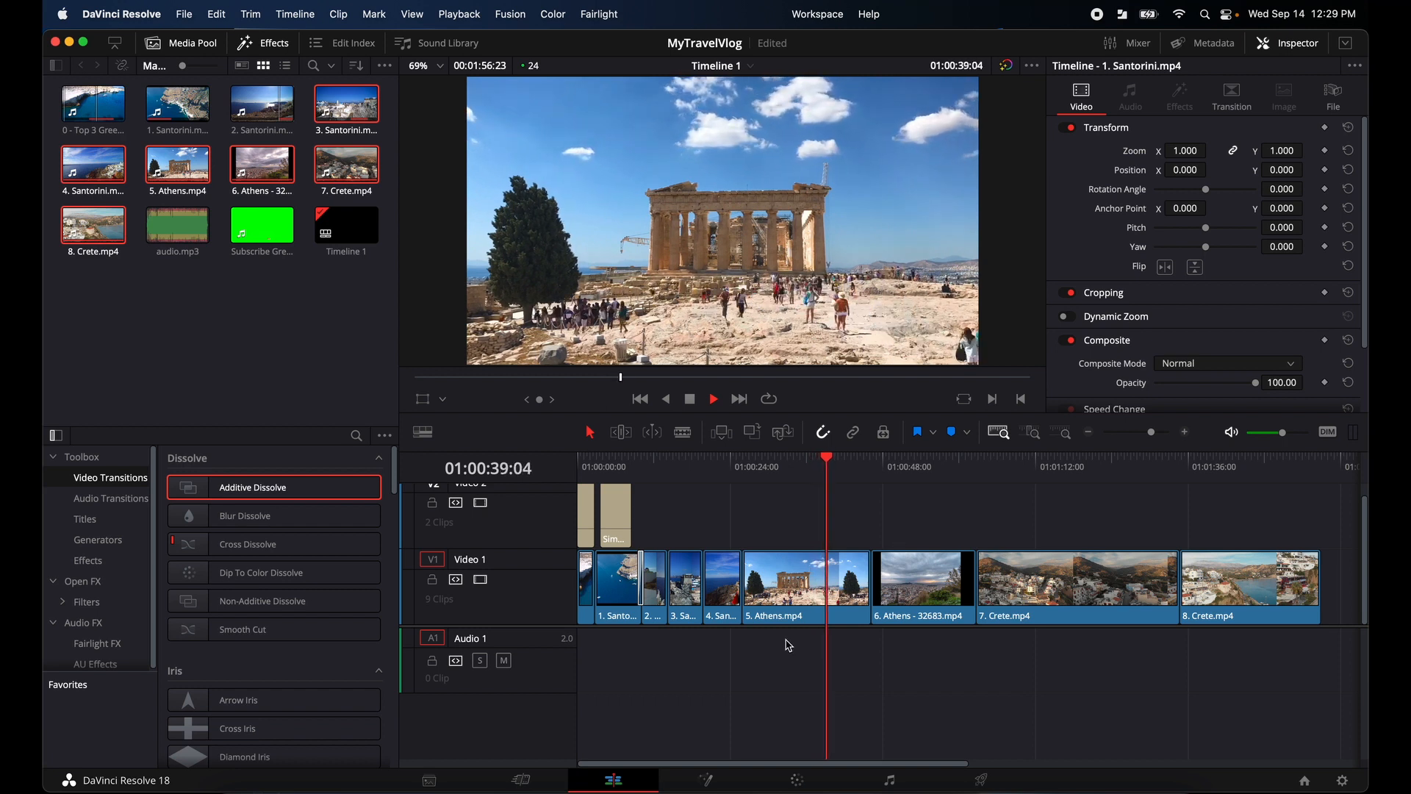
{"action": "left_click", "coordinate": [690, 398]}
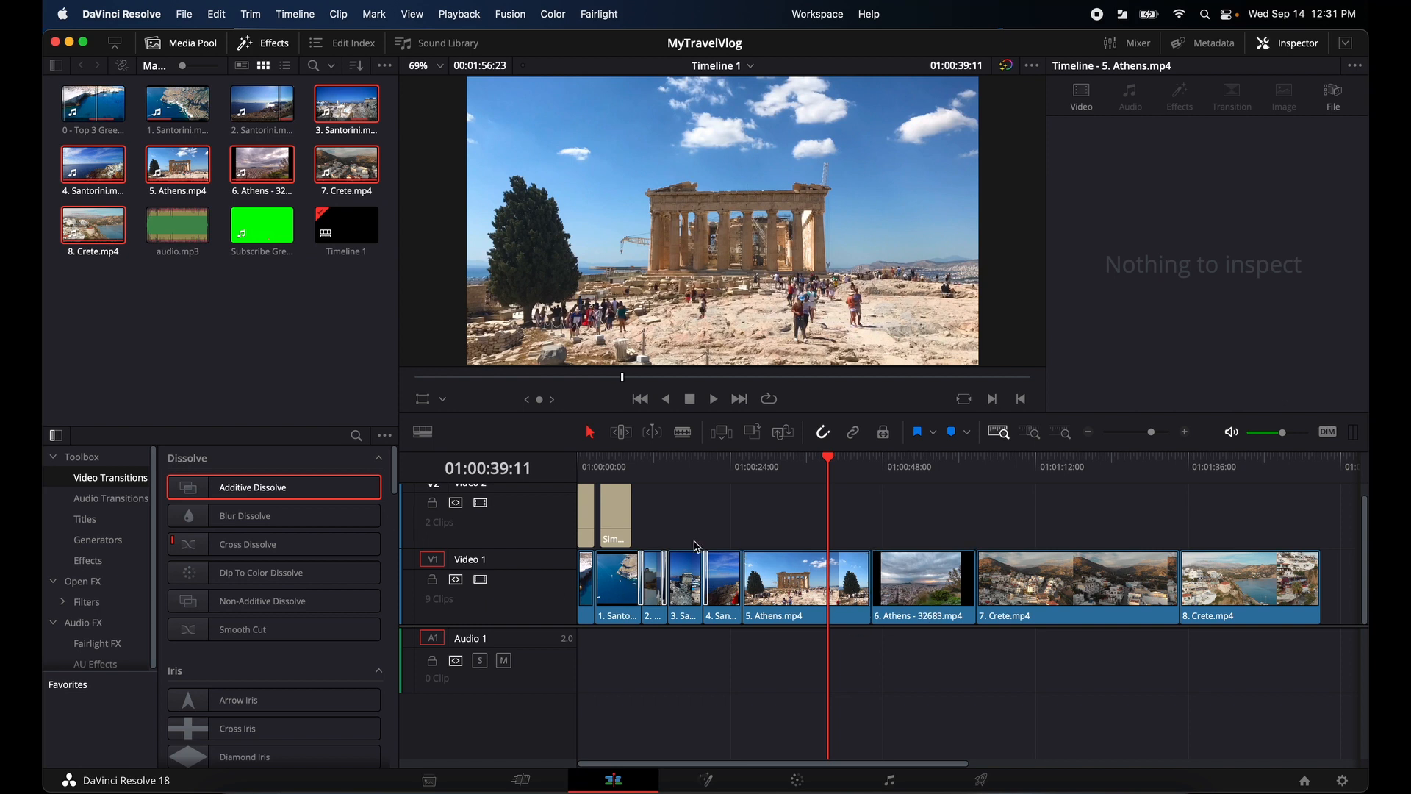
{"action": "left_click", "coordinate": [707, 577]}
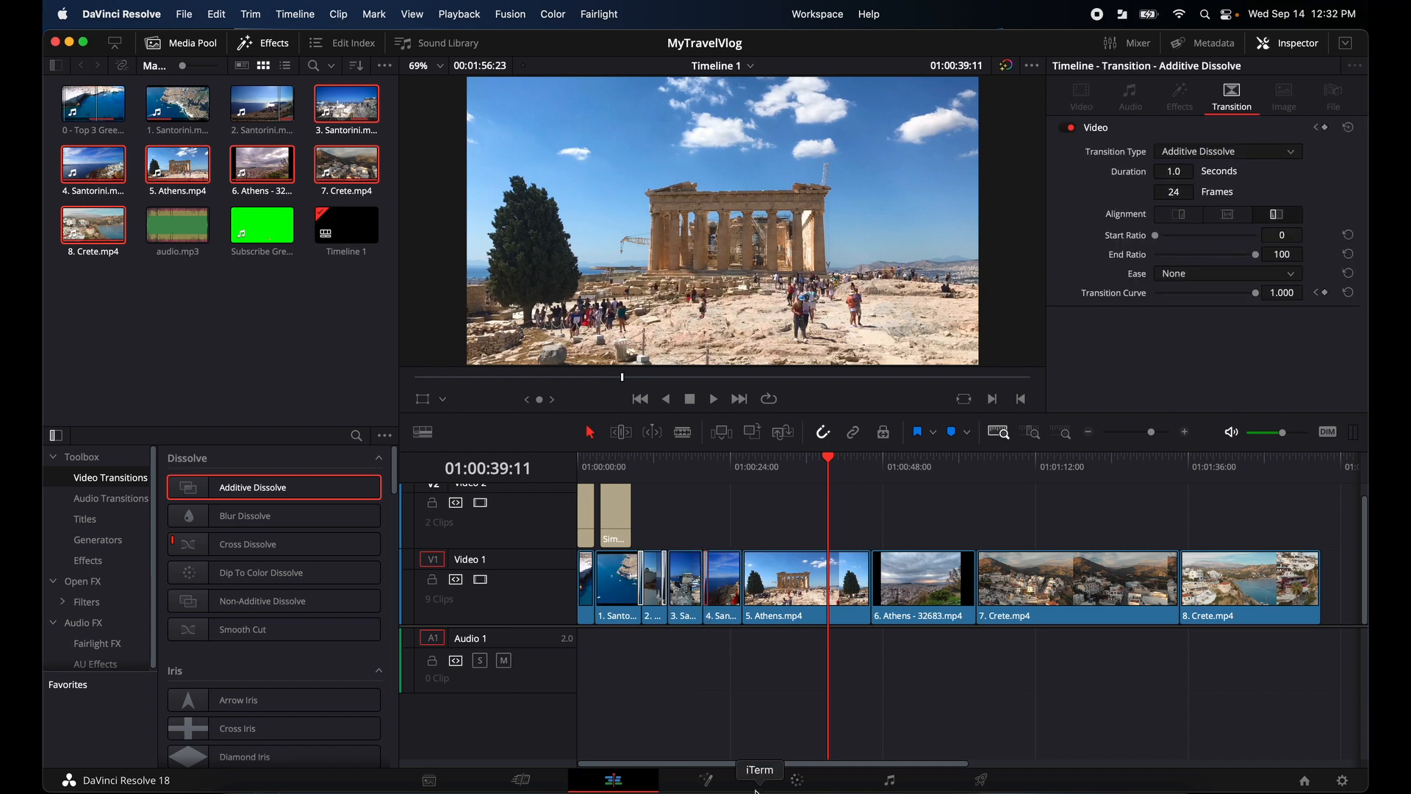
Add an Additive Dissolve at the cut between 4. Santorini.mp4 and 5. Athens.mp4, trimming the clips to make room.
{"action": "left_click", "coordinate": [787, 729]}
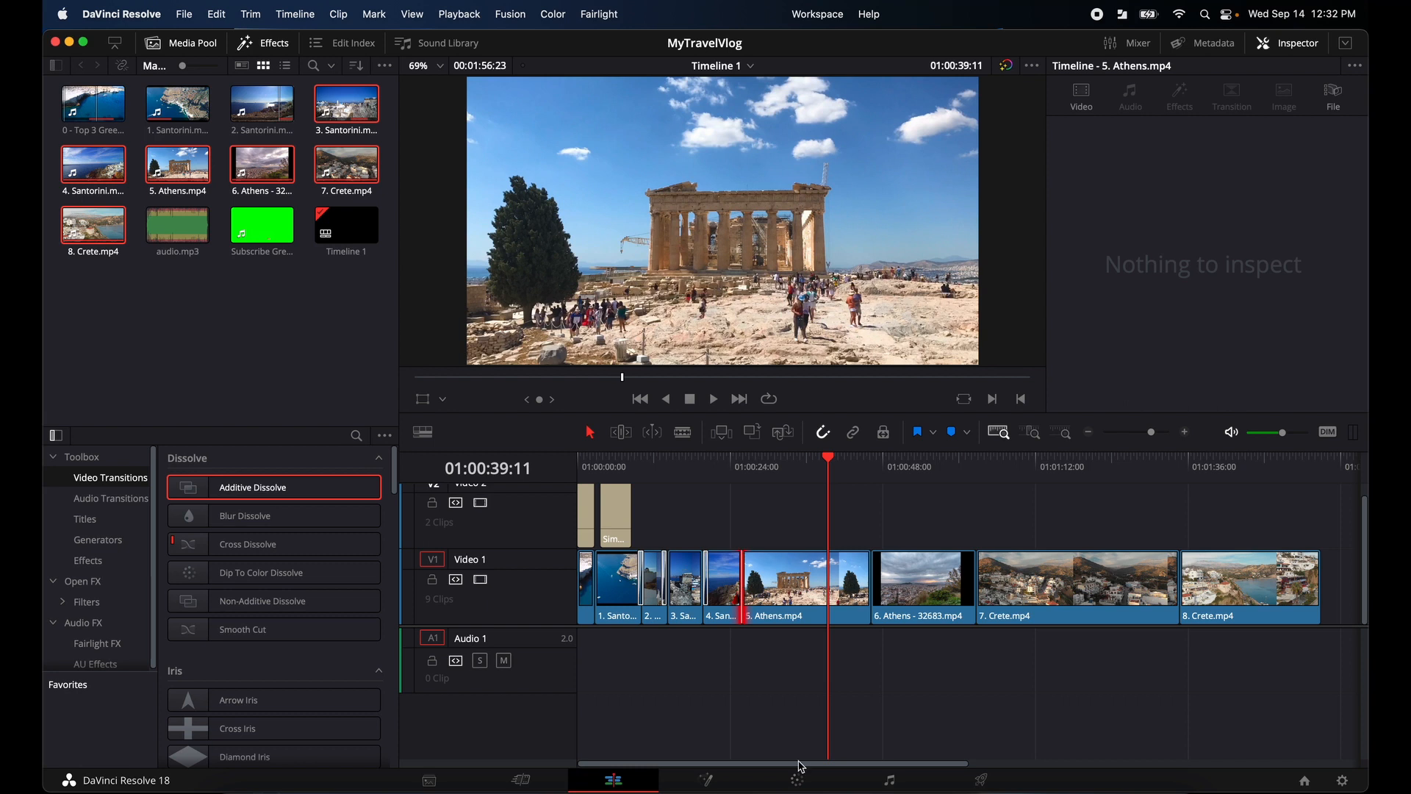
{"action": "key", "text": "super+t"}
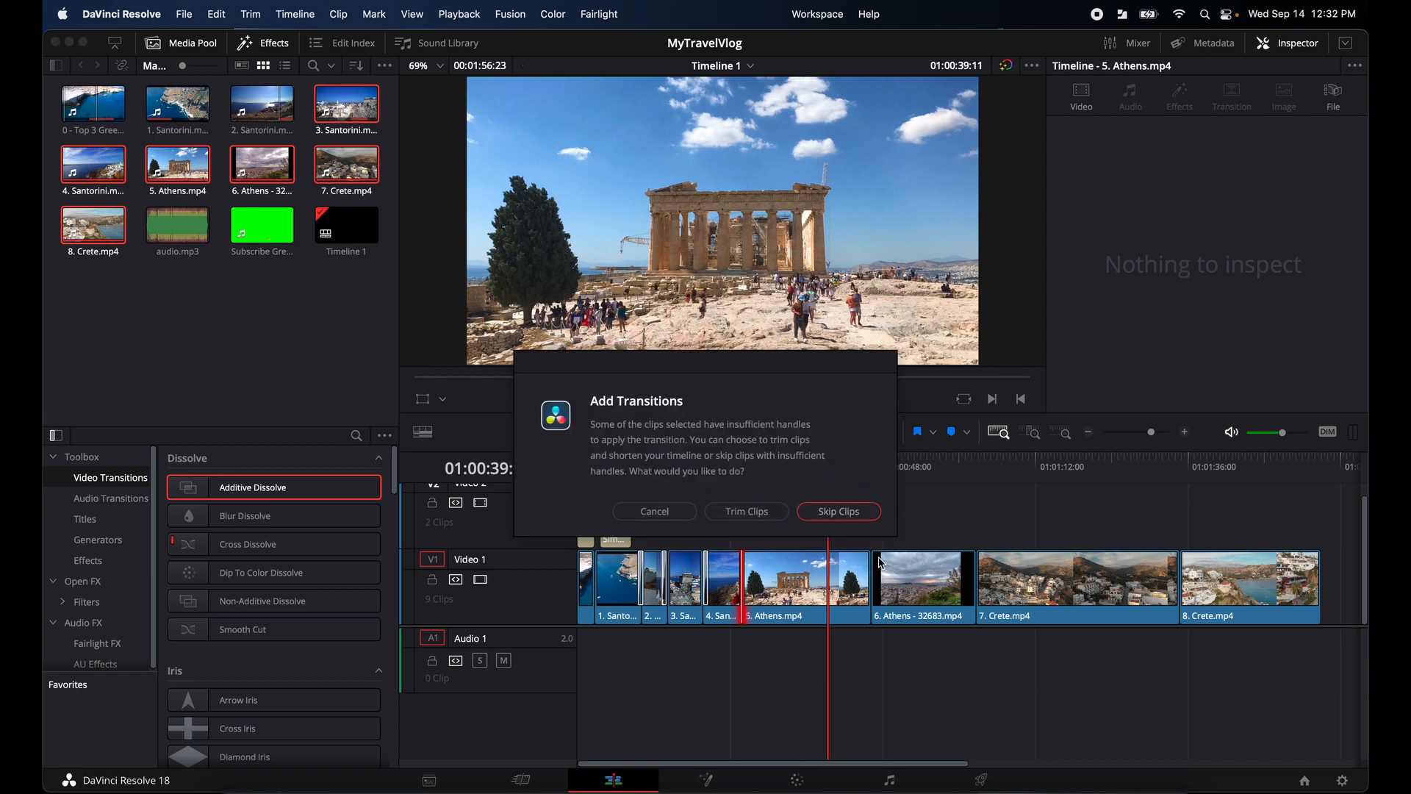
{"action": "left_click", "coordinate": [746, 512]}
Play back the transition from 4. Santorini.mp4 to 5. Athens.mp4 and stop at 01:00:27:00.
{"action": "left_click_drag", "start_coordinate": [833, 463], "coordinate": [719, 472]}
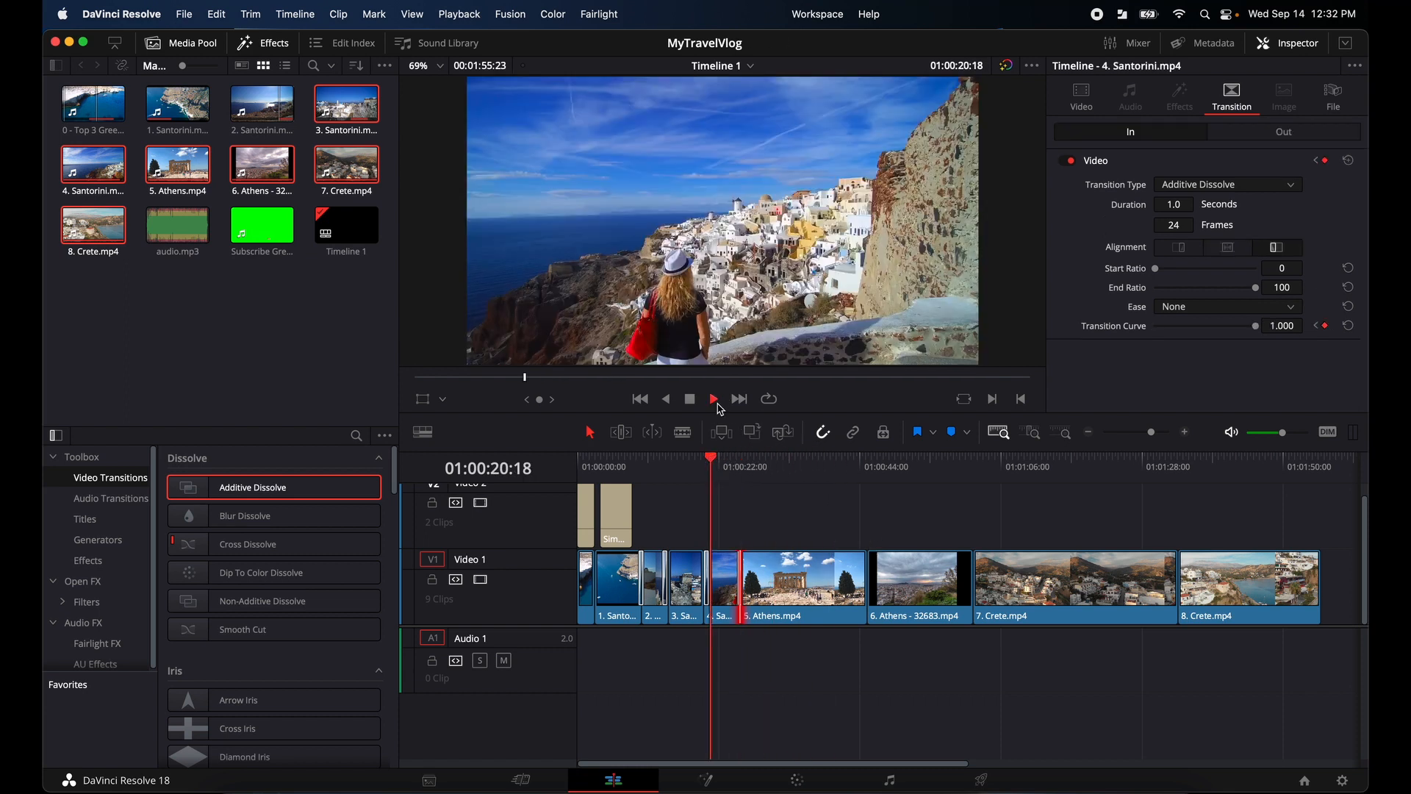
{"action": "left_click", "coordinate": [714, 400]}
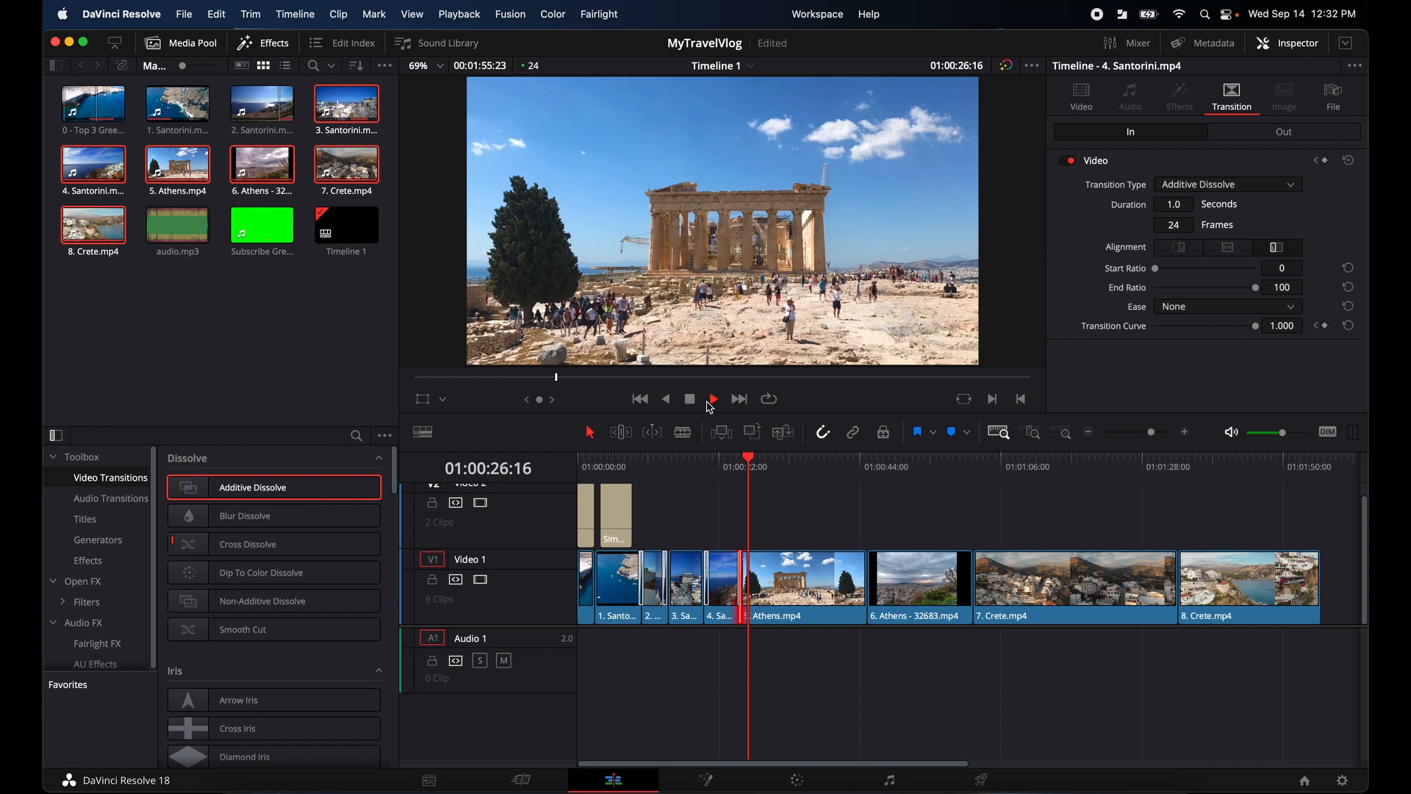
{"action": "left_click", "coordinate": [692, 400]}
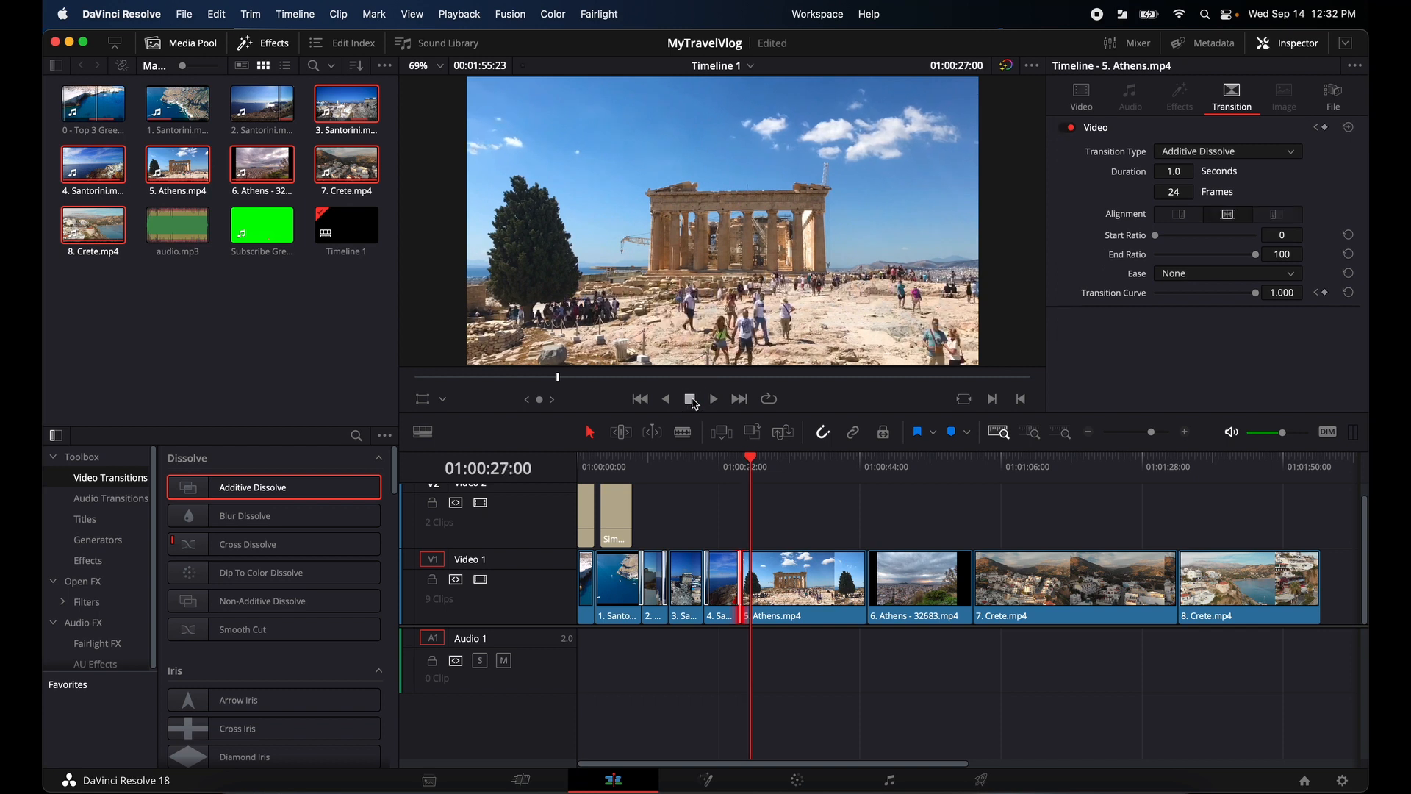
Add dissolves at the cuts between 5. Athens and 6. Athens, 6. Athens and 7. Crete, and 7. Crete and 8. Crete, trimming the clips.
{"action": "left_click", "coordinate": [867, 564]}
{"action": "key", "text": "super+t"}
{"action": "left_click", "coordinate": [747, 512]}
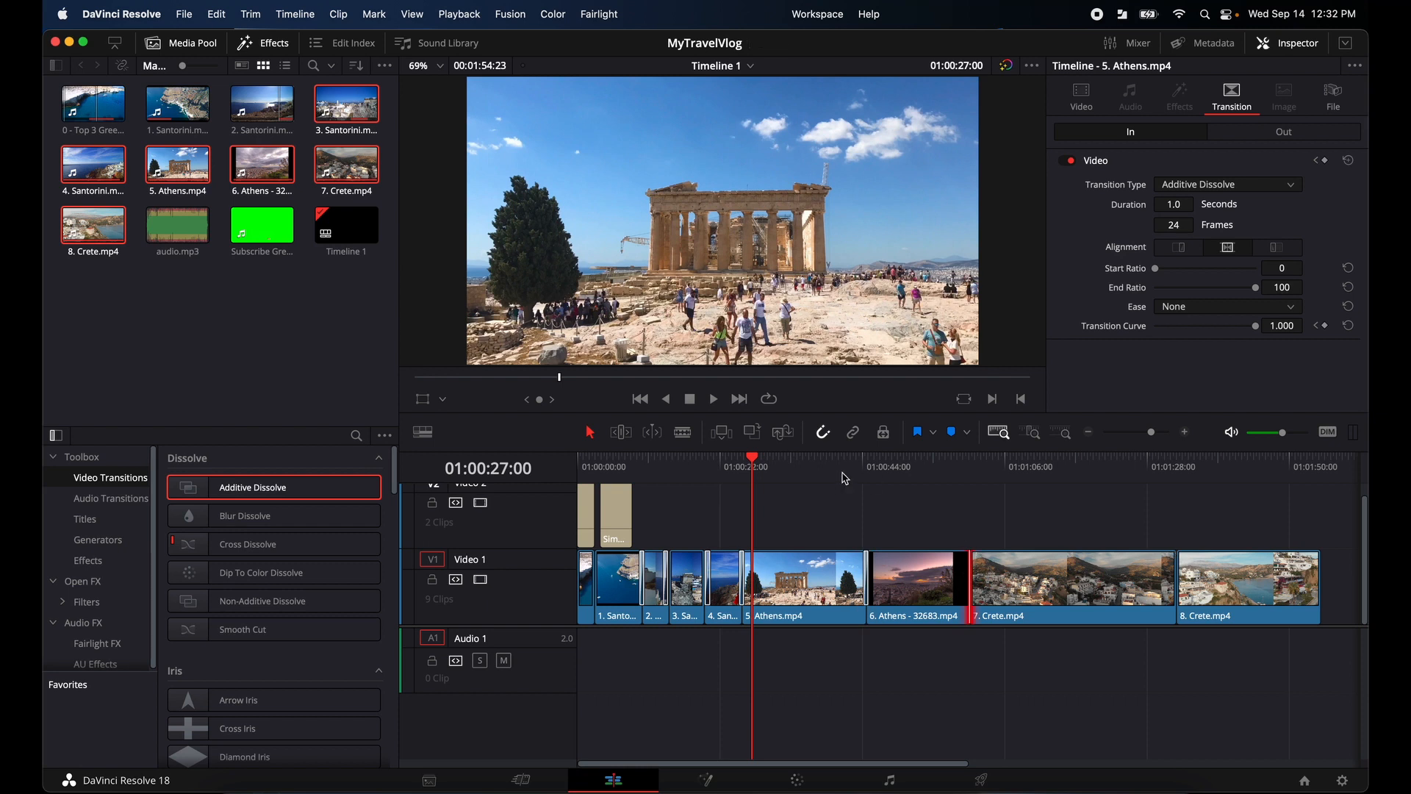
{"action": "key", "text": "super+t"}
{"action": "left_click", "coordinate": [747, 511]}
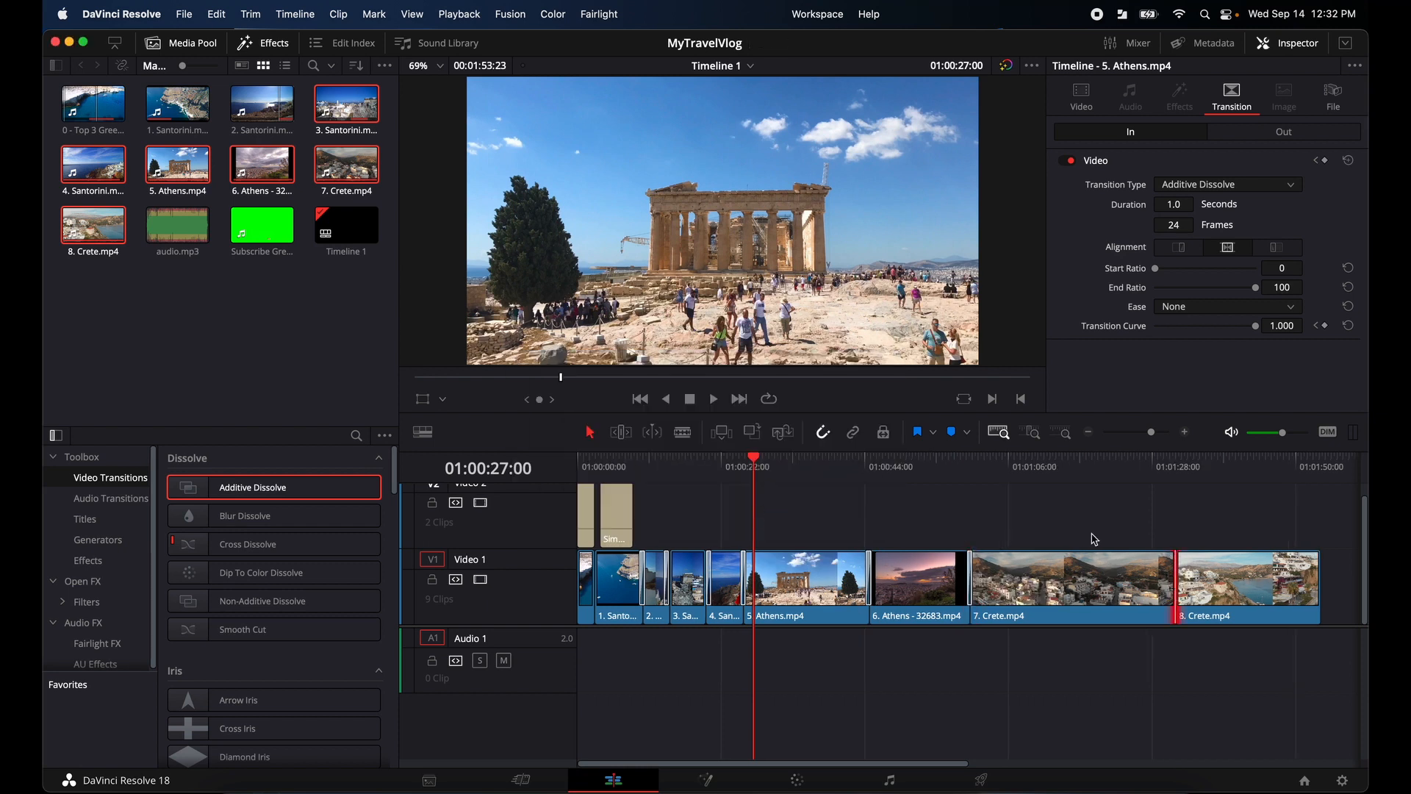
{"action": "key", "text": "super+t"}
{"action": "left_click", "coordinate": [839, 513]}
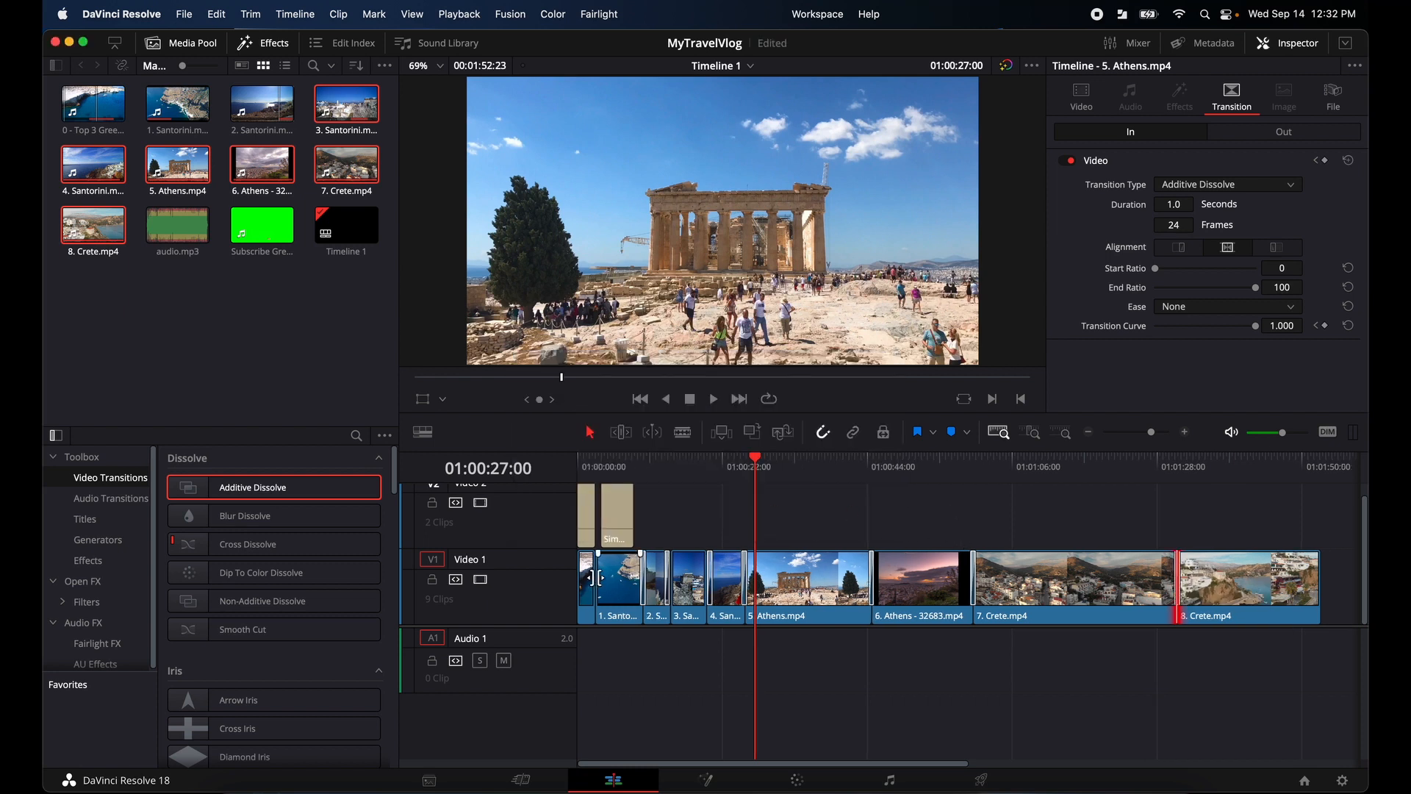
Add a dissolve at the cut between the opening clip and 1. Santorini.mp4, trimming the clips, and play the timeline back from the start.
{"action": "key", "text": "super+t"}
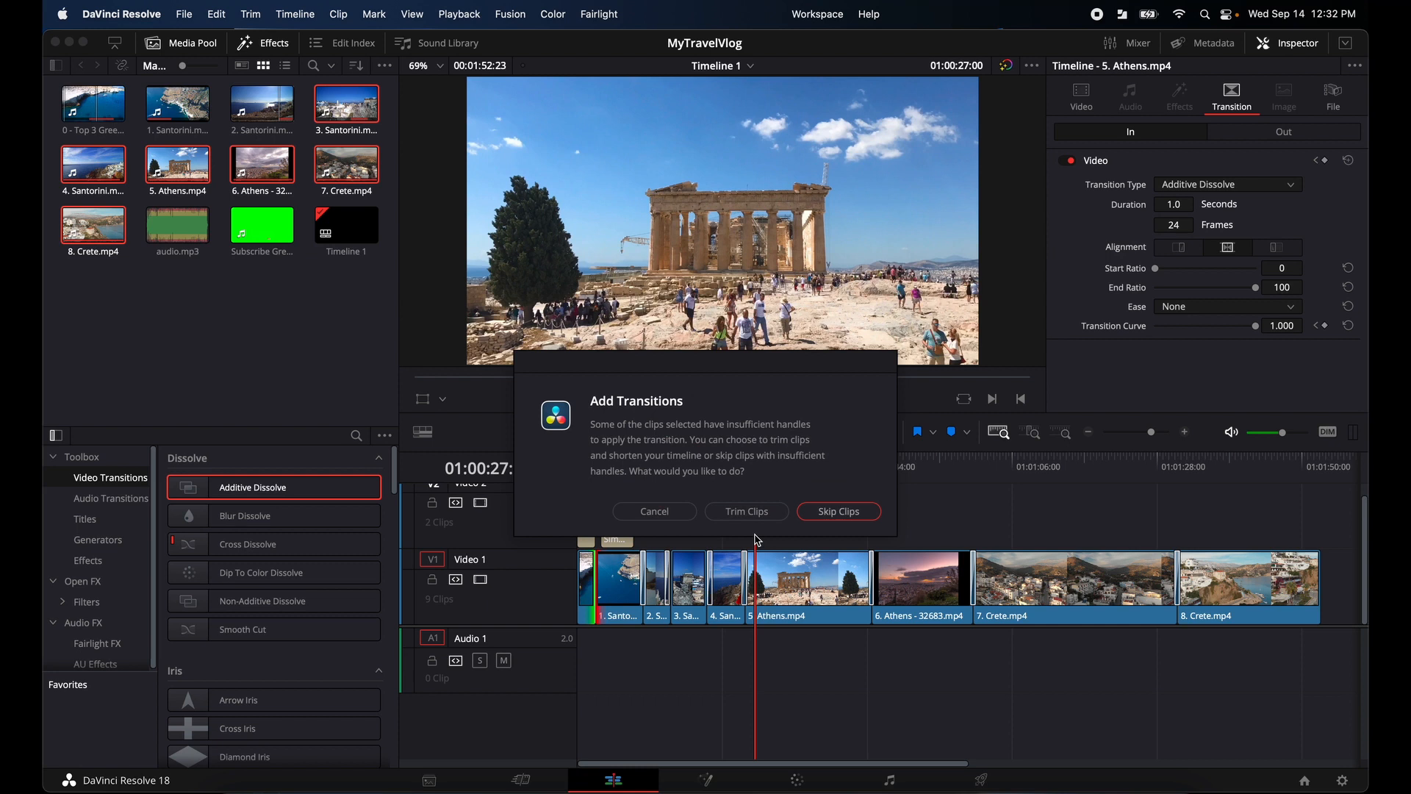
{"action": "left_click", "coordinate": [838, 513]}
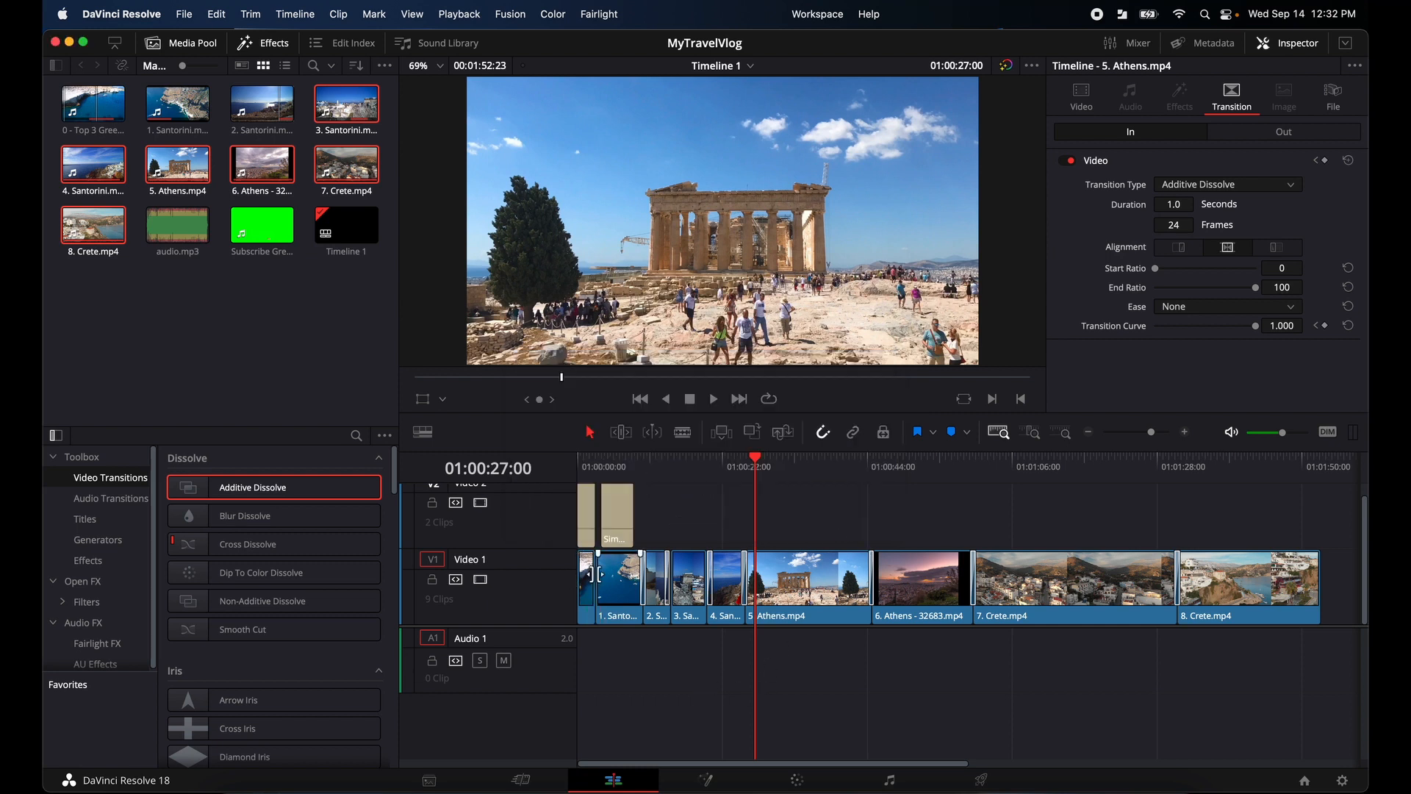
{"action": "left_click", "coordinate": [591, 574]}
{"action": "left_click", "coordinate": [593, 574]}
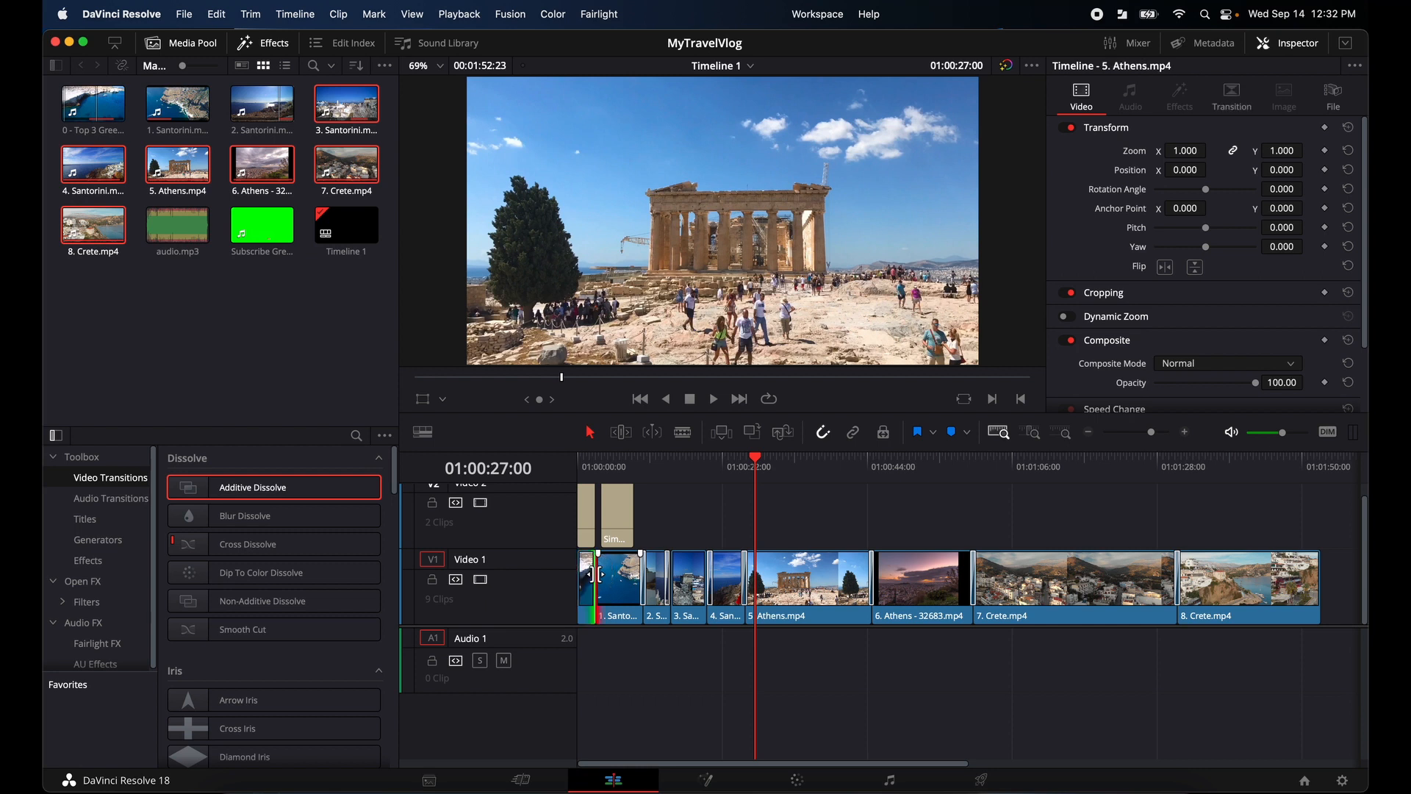
{"action": "key", "text": "super+t"}
{"action": "left_click", "coordinate": [838, 511]}
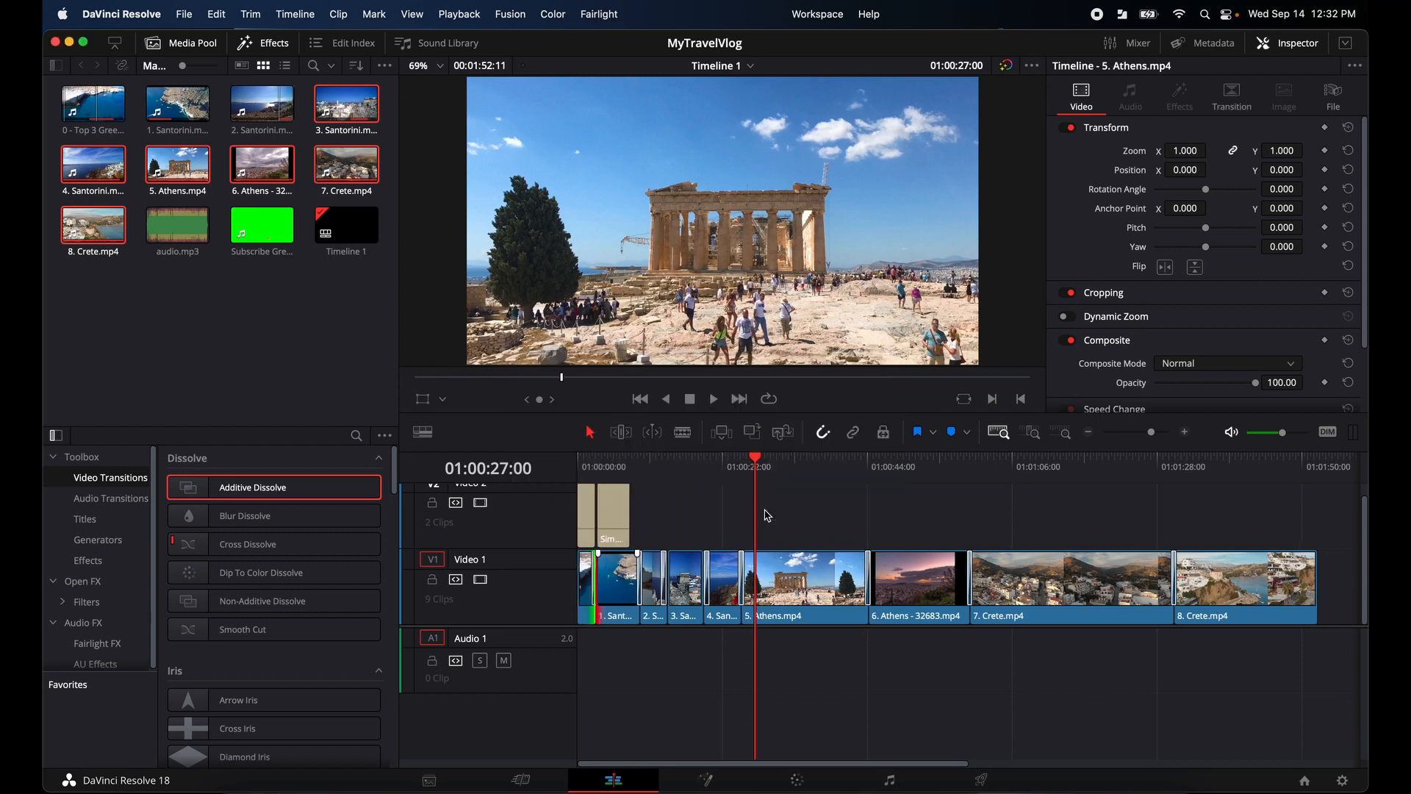
{"action": "left_click_drag", "start_coordinate": [756, 459], "coordinate": [539, 467]}
{"action": "left_click", "coordinate": [713, 400]}
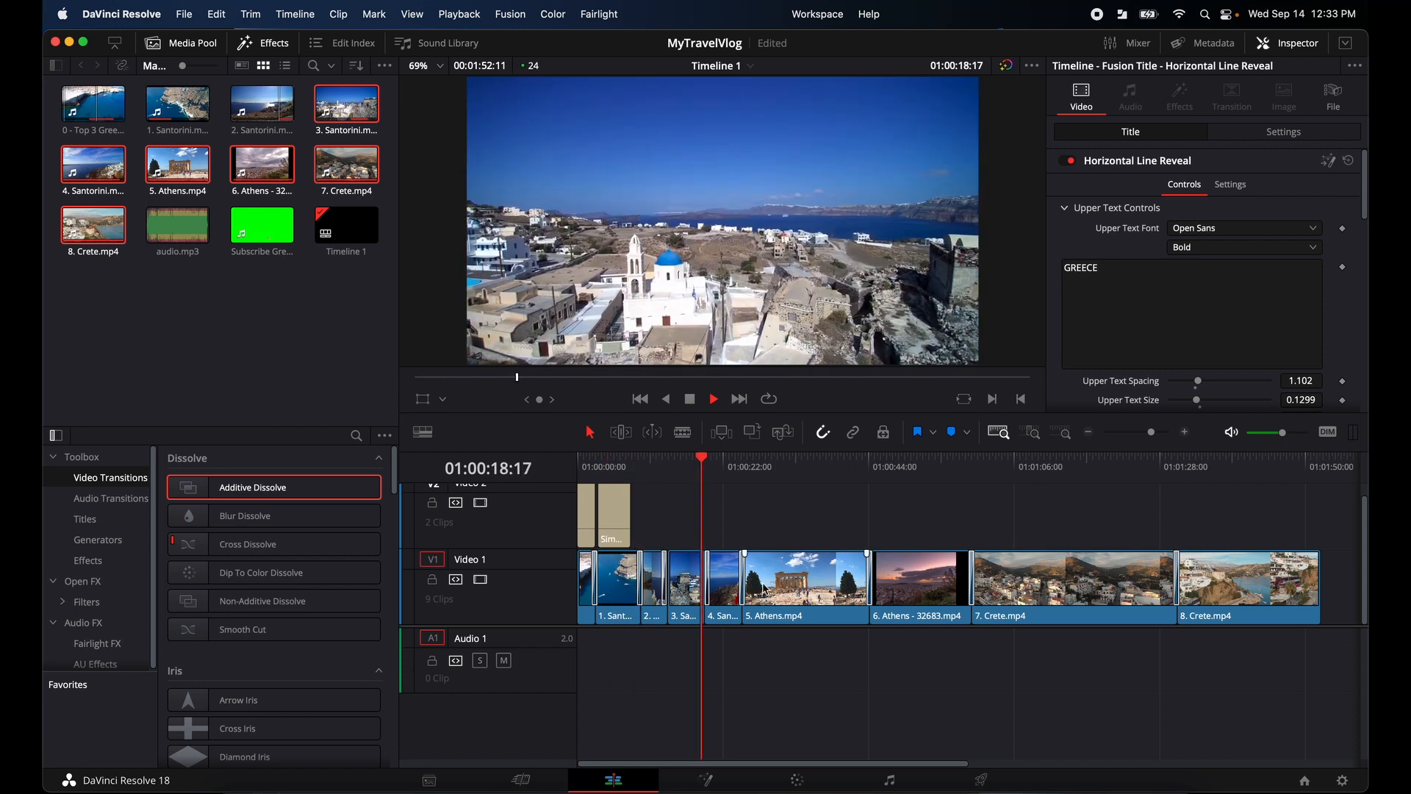
Copy the Santorini lower-third title onto Video 2 at 01:00:24:12 above 5. Athens.mp4 and set its text to "Athens".
{"action": "left_click_drag", "start_coordinate": [708, 462], "coordinate": [740, 461]}
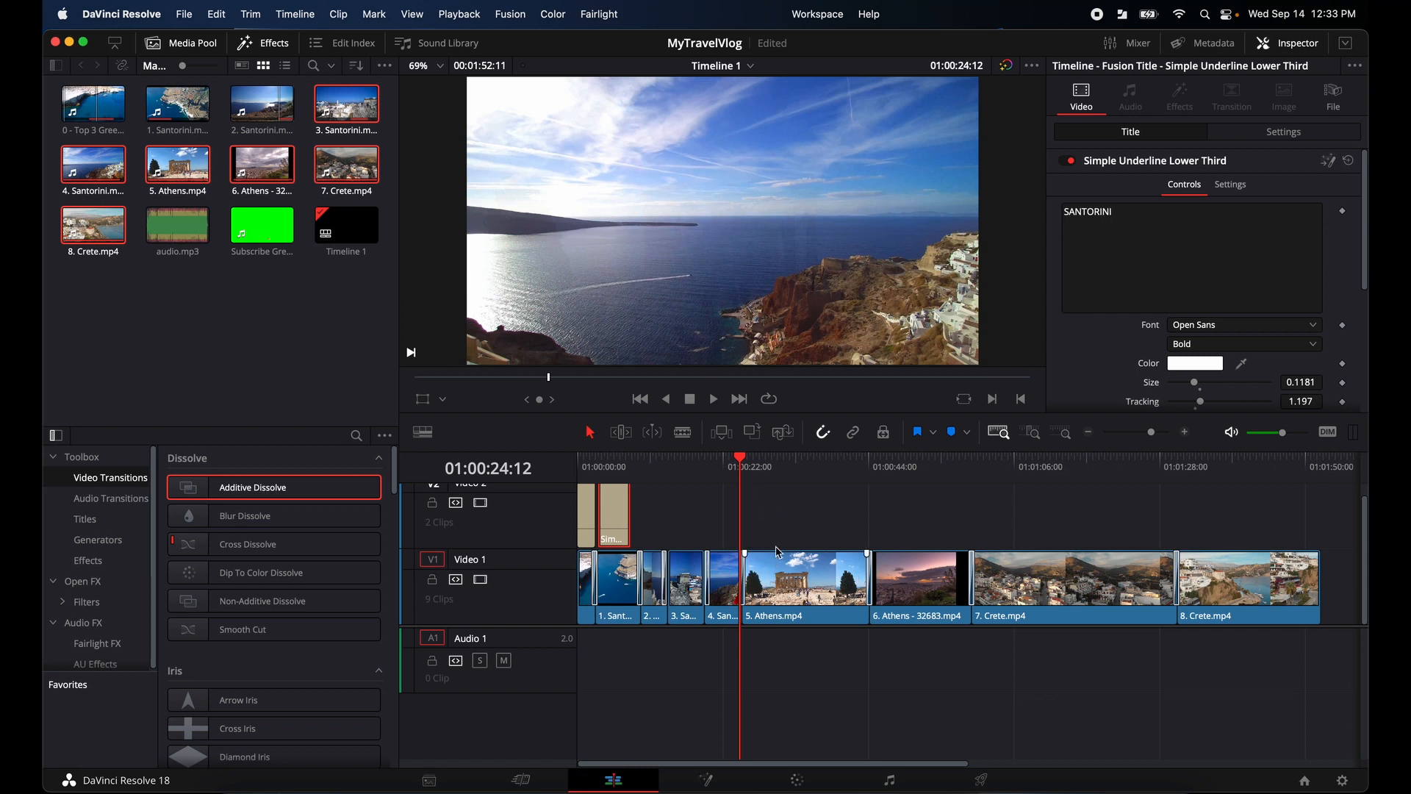
{"action": "key", "text": "cmd+v"}
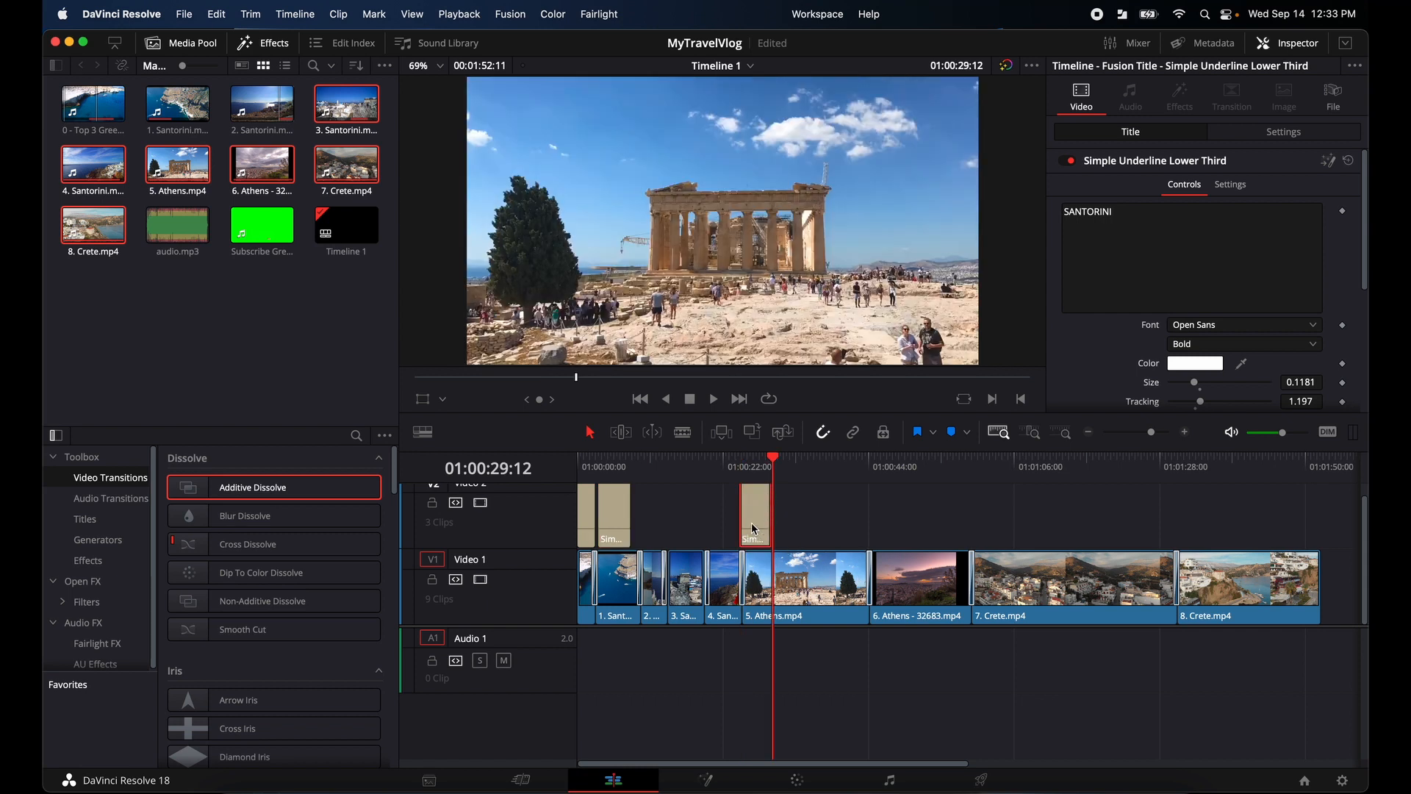
{"action": "left_click", "coordinate": [1129, 230]}
{"action": "key", "text": "cmd+a"}
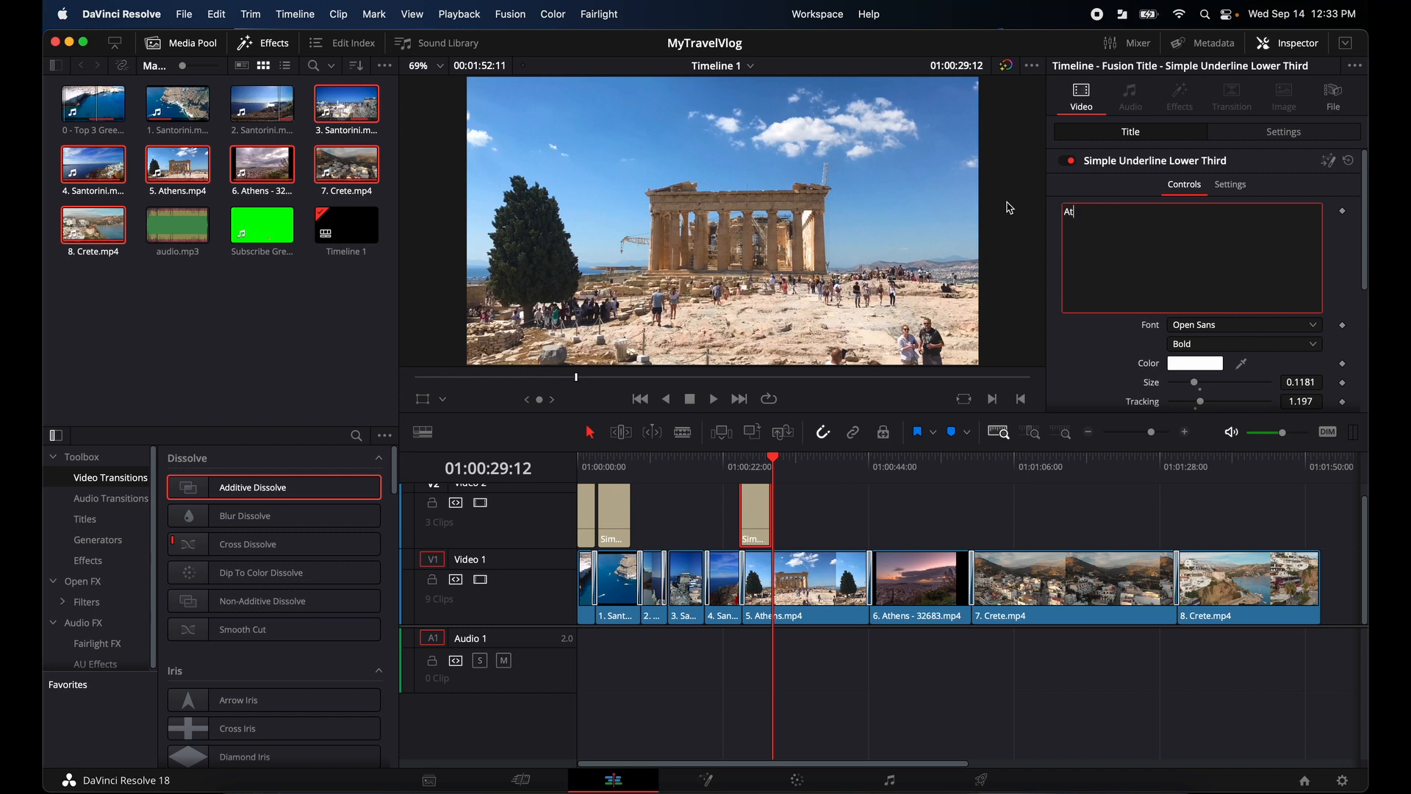
{"action": "left_click", "coordinate": [760, 513]}
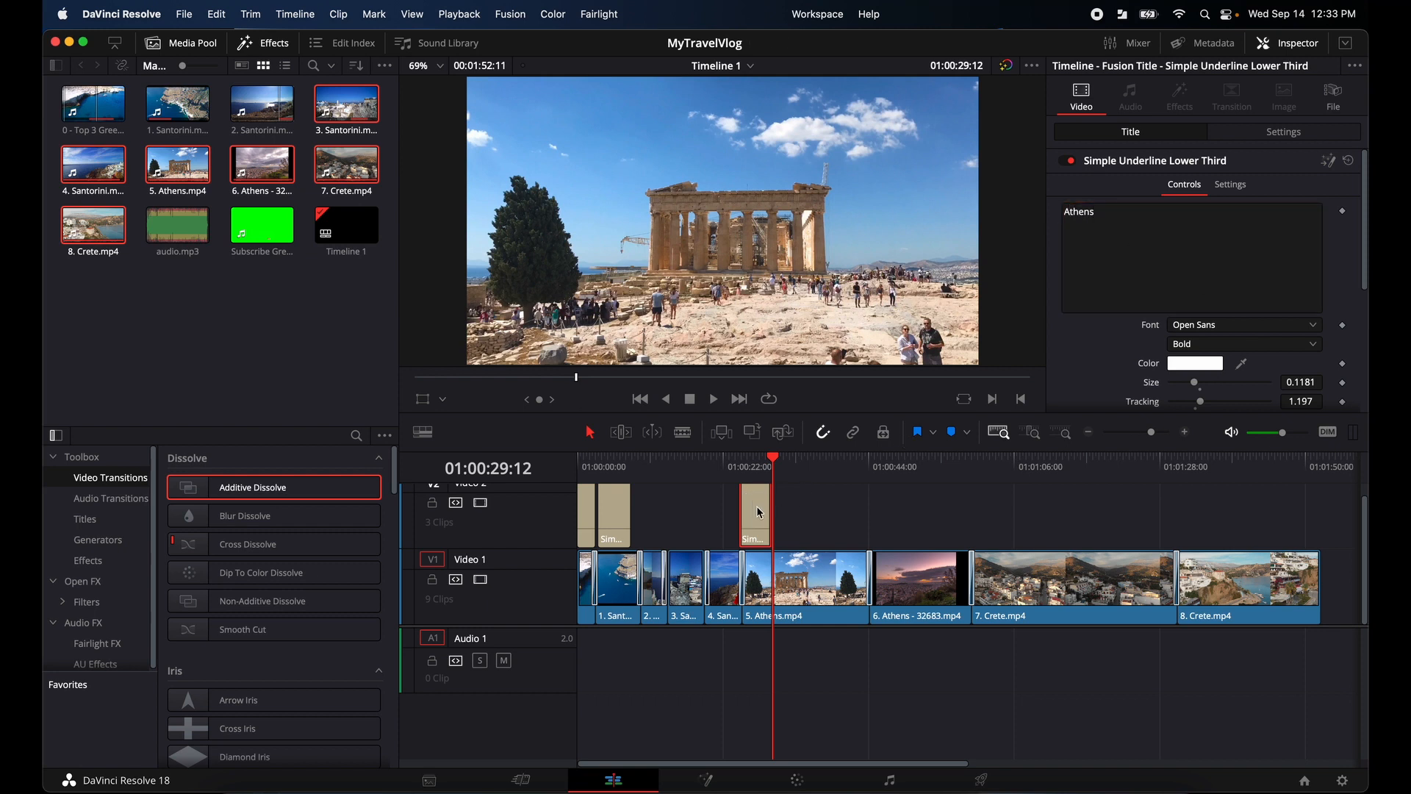
Paste another lower-third title onto Video 2 at 01:01:00:05 above 7. Crete.mp4 and set its text to "Crete".
{"action": "left_click_drag", "start_coordinate": [773, 458], "coordinate": [990, 483]}
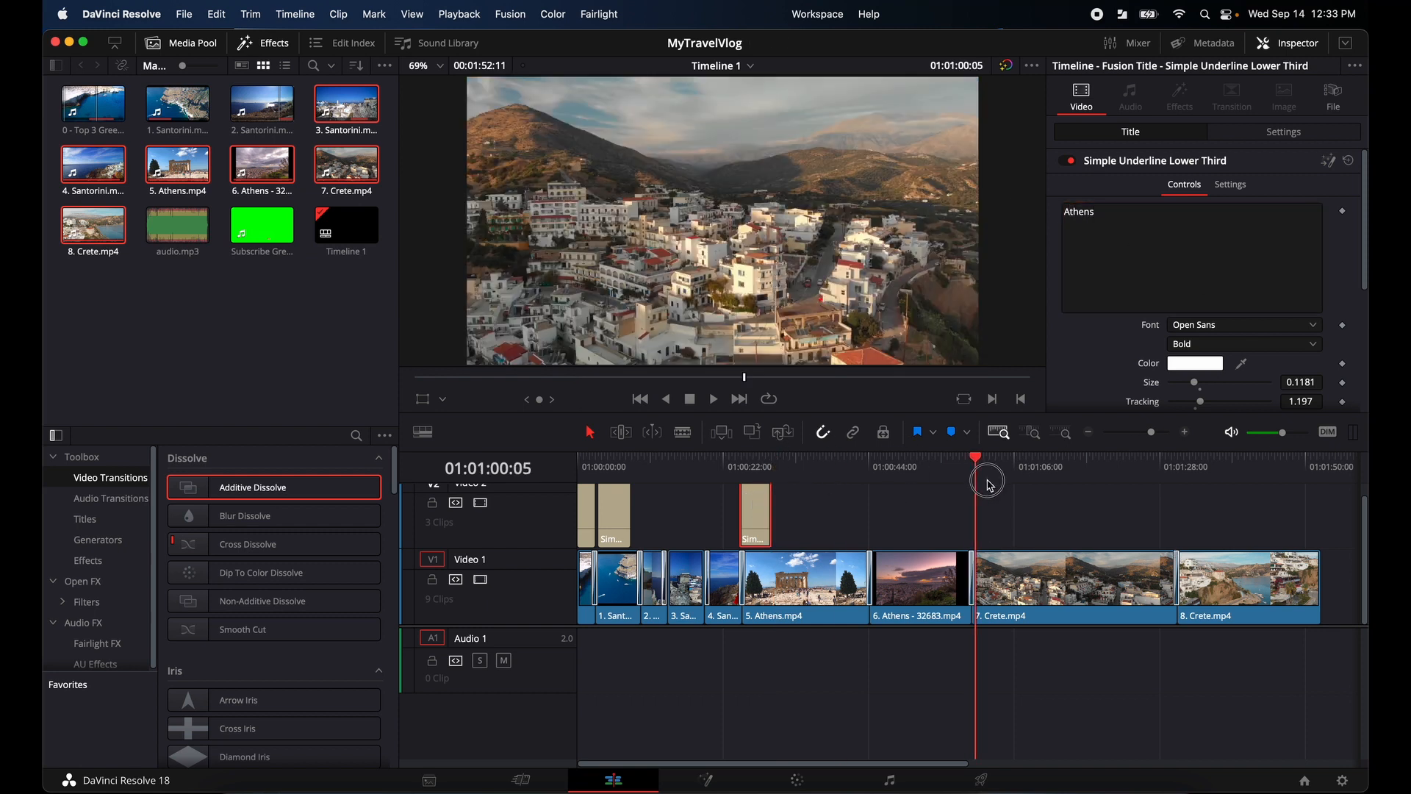
{"action": "key", "text": "cmd+v"}
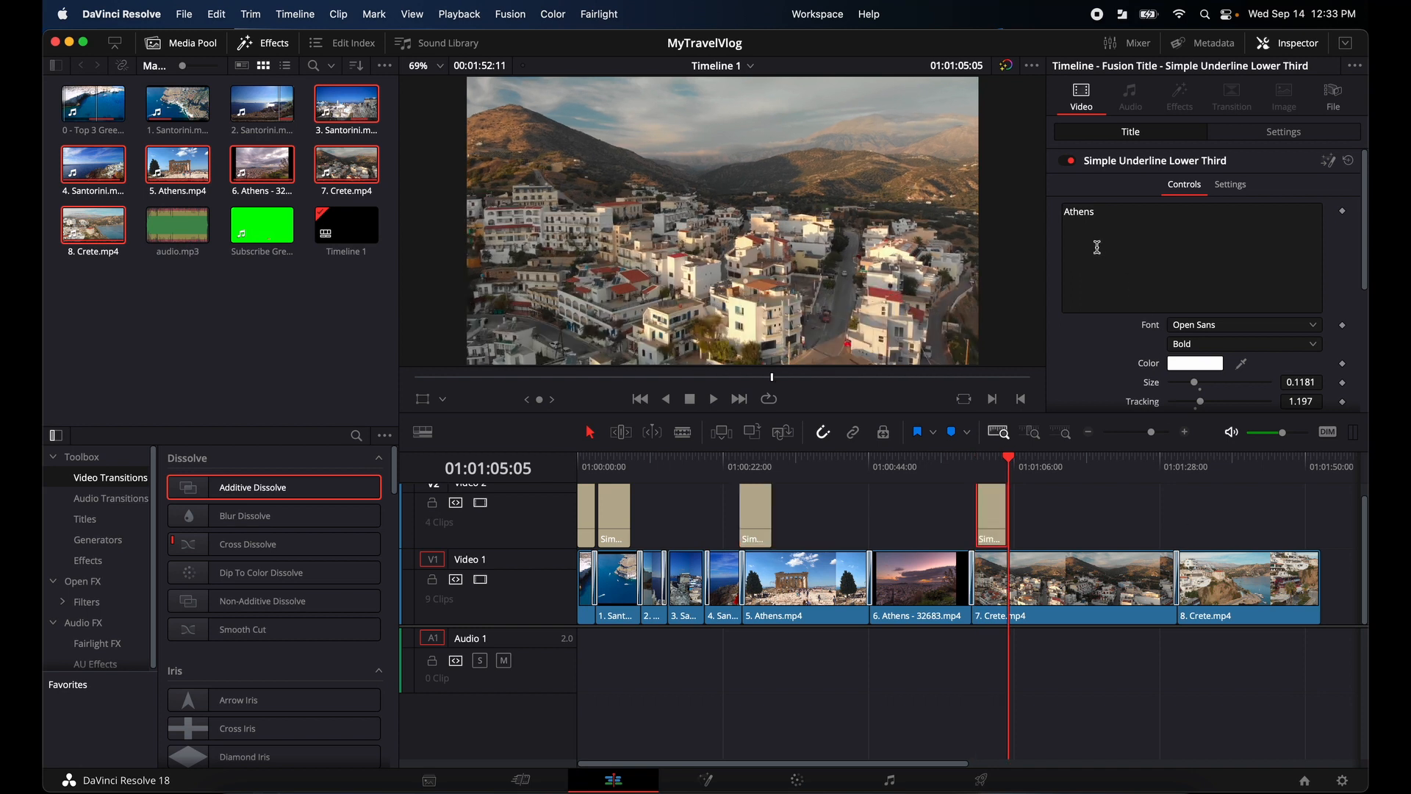
{"action": "left_click", "coordinate": [1084, 211]}
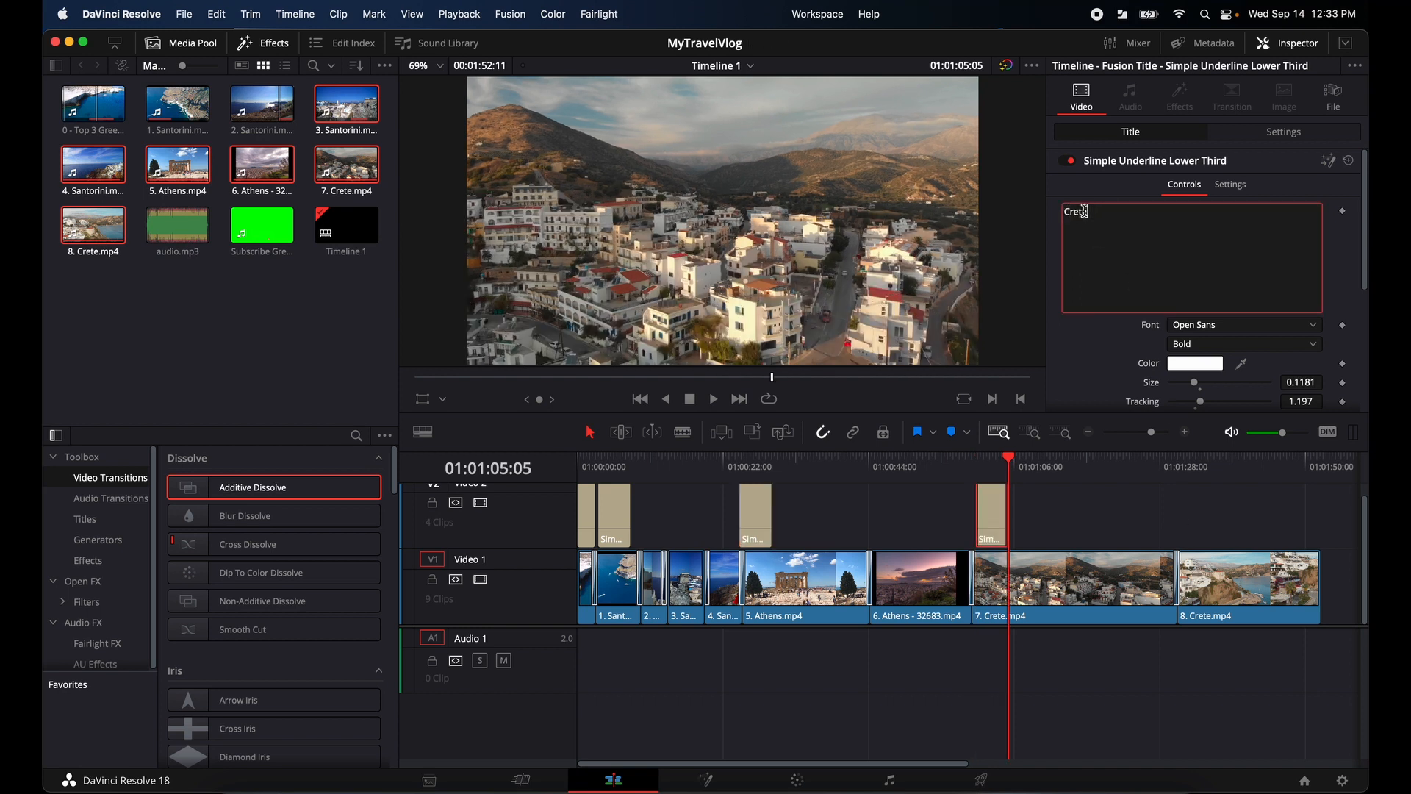
Scrub from the Santorini title towards the Athens title to review them, and return to the timeline's start.
{"action": "left_click", "coordinate": [601, 461]}
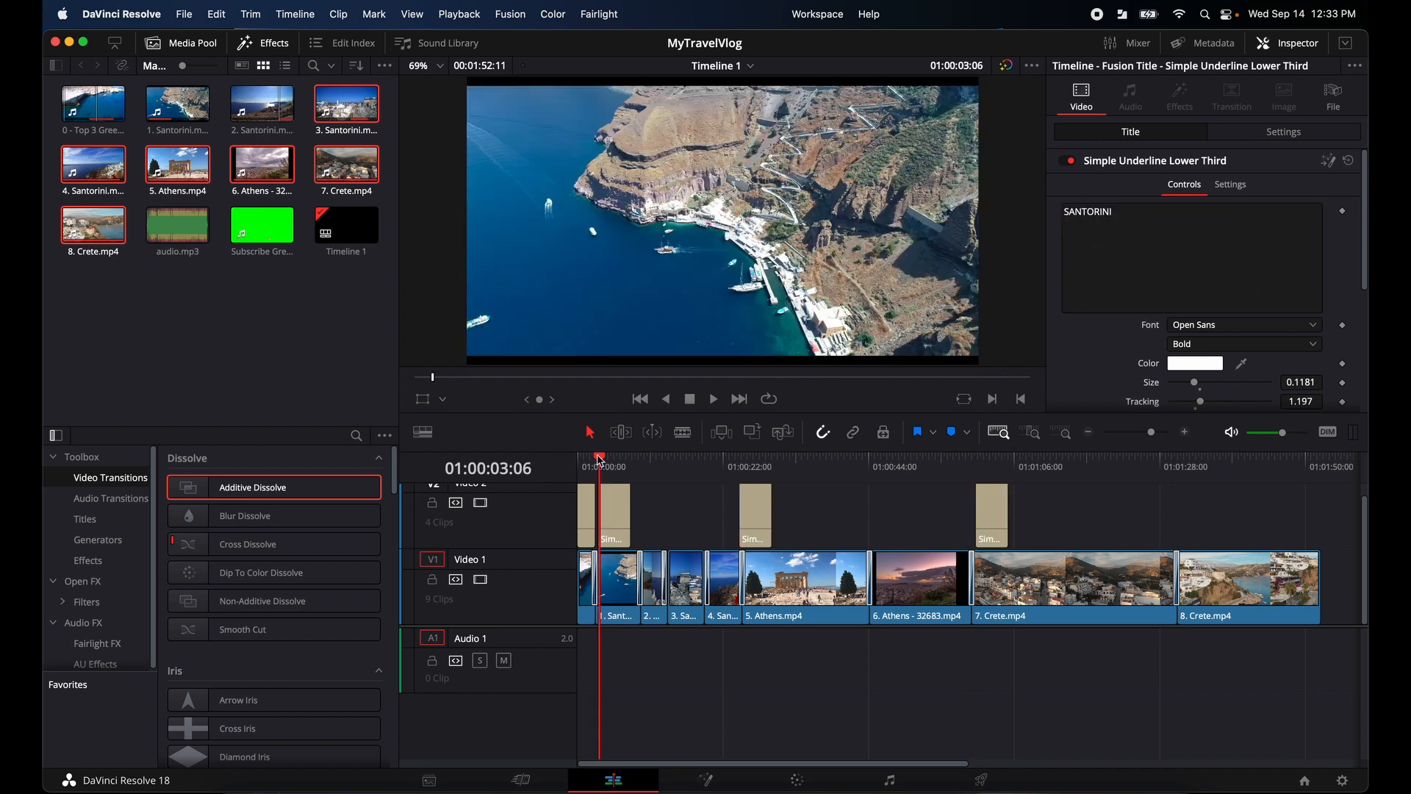
{"action": "left_click_drag", "start_coordinate": [601, 460], "coordinate": [742, 526]}
{"action": "key", "text": "Home"}
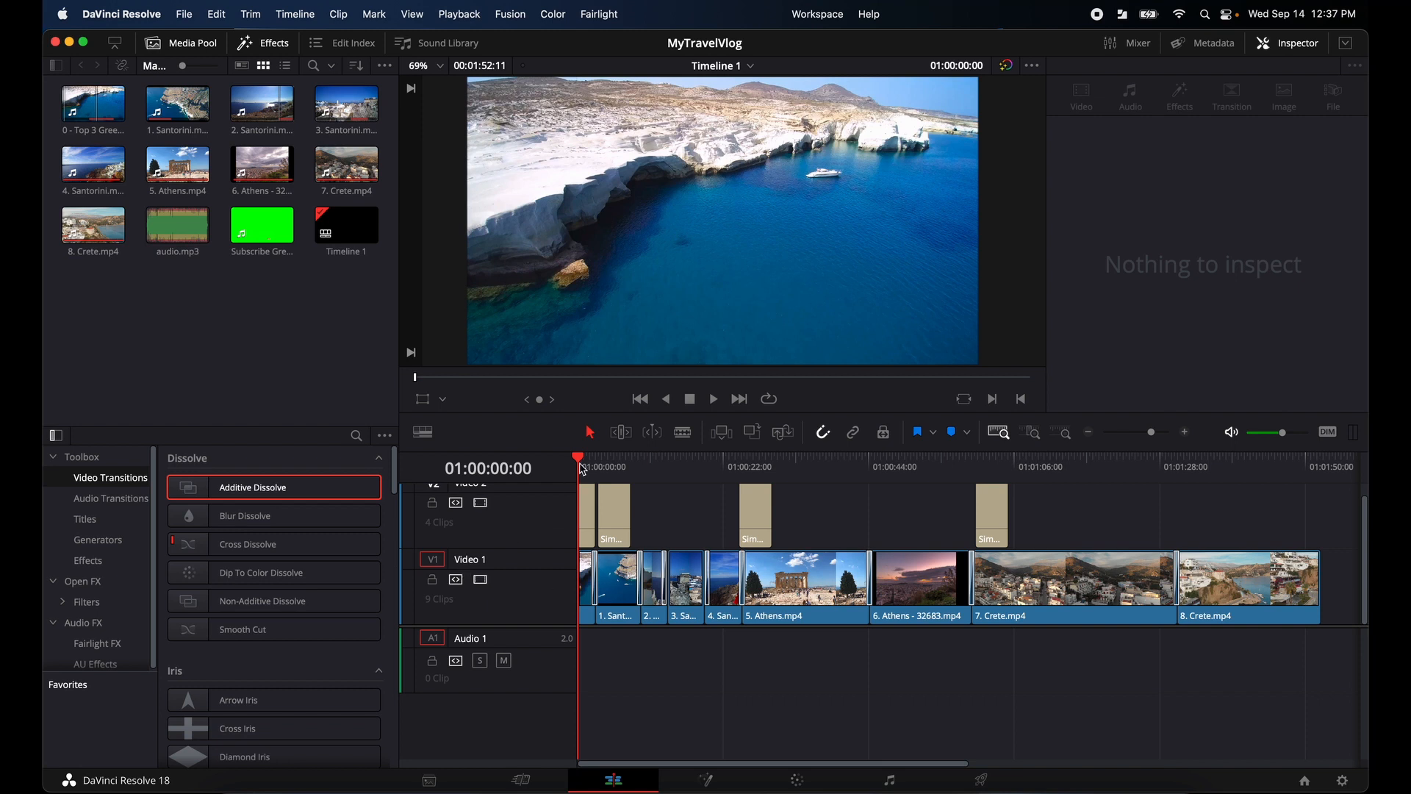
Play back 5. Athens.mp4 from 01:00:29:12 and stop at 01:00:40:11.
{"action": "left_click_drag", "start_coordinate": [579, 462], "coordinate": [768, 468]}
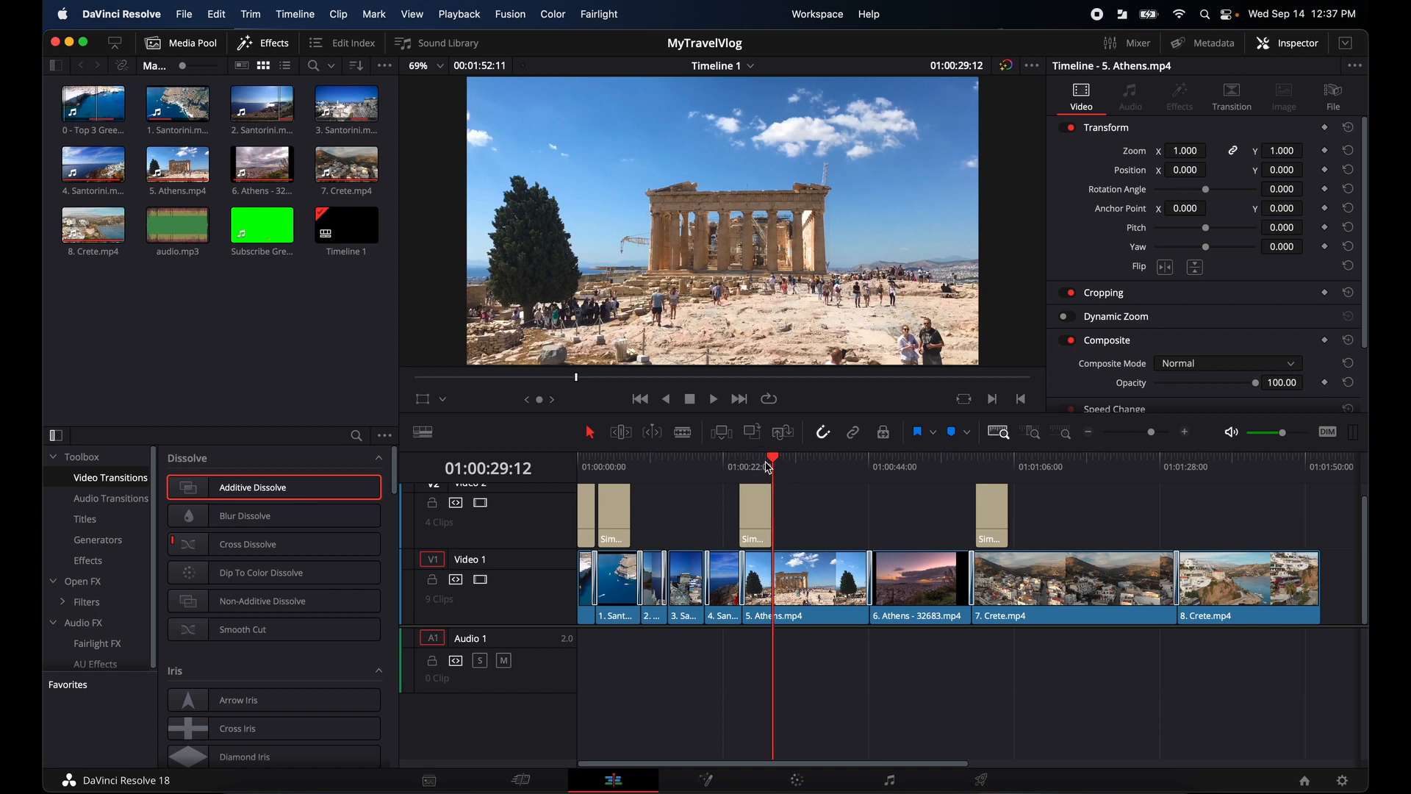
{"action": "left_click", "coordinate": [714, 400]}
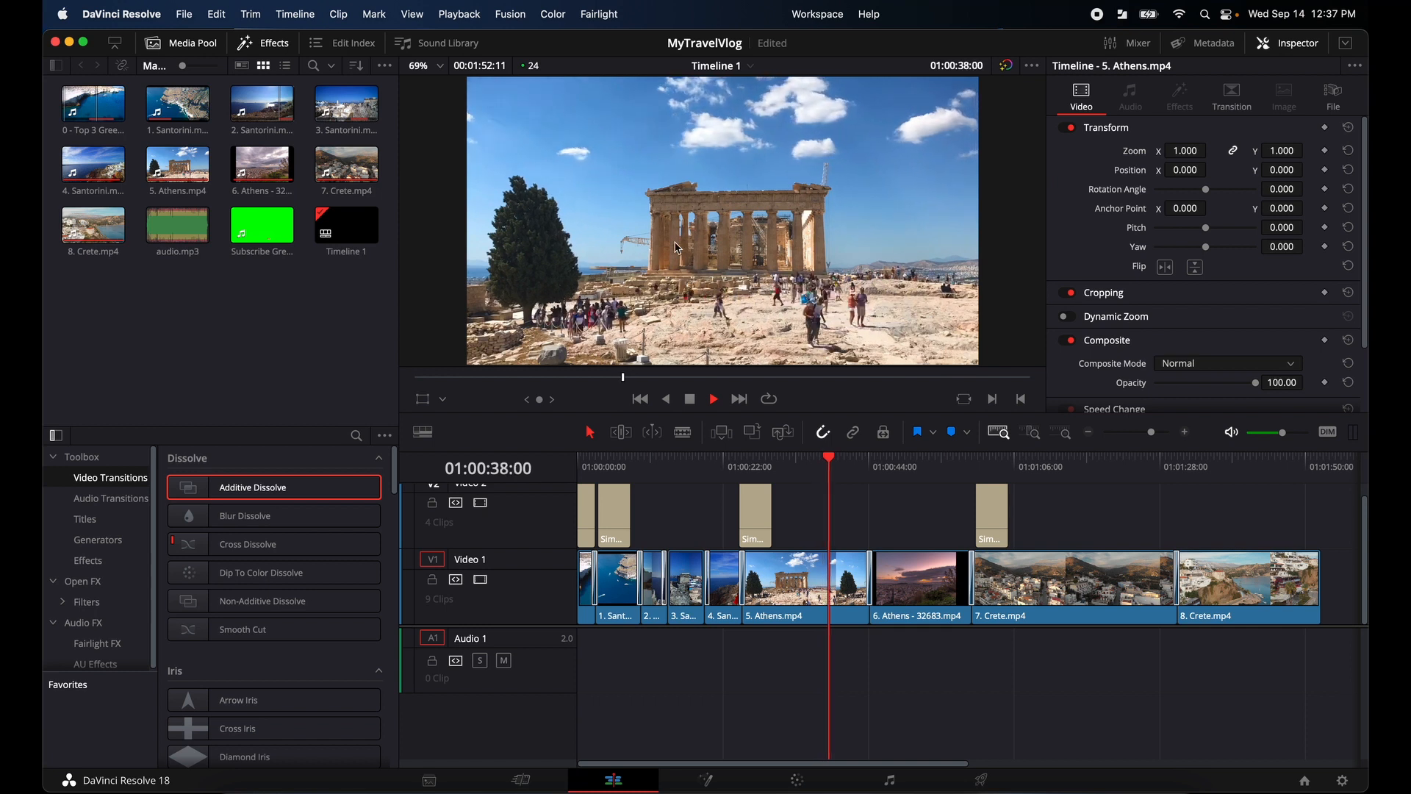
{"action": "left_click", "coordinate": [691, 399]}
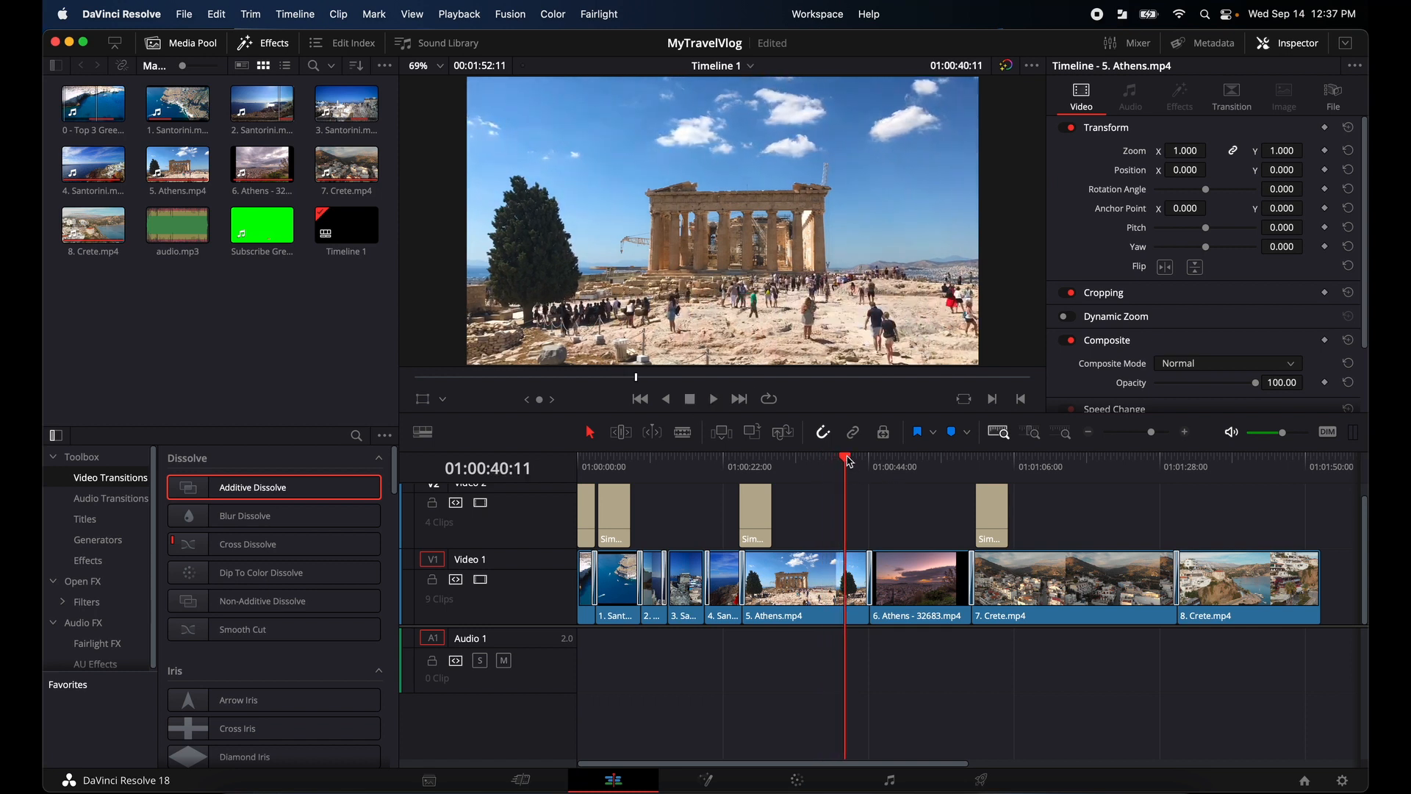
Add keyframes for all Transform properties of 5. Athens.mp4 at 01:00:25:12 and show the clip's keyframe track.
{"action": "left_click_drag", "start_coordinate": [849, 461], "coordinate": [758, 463]}
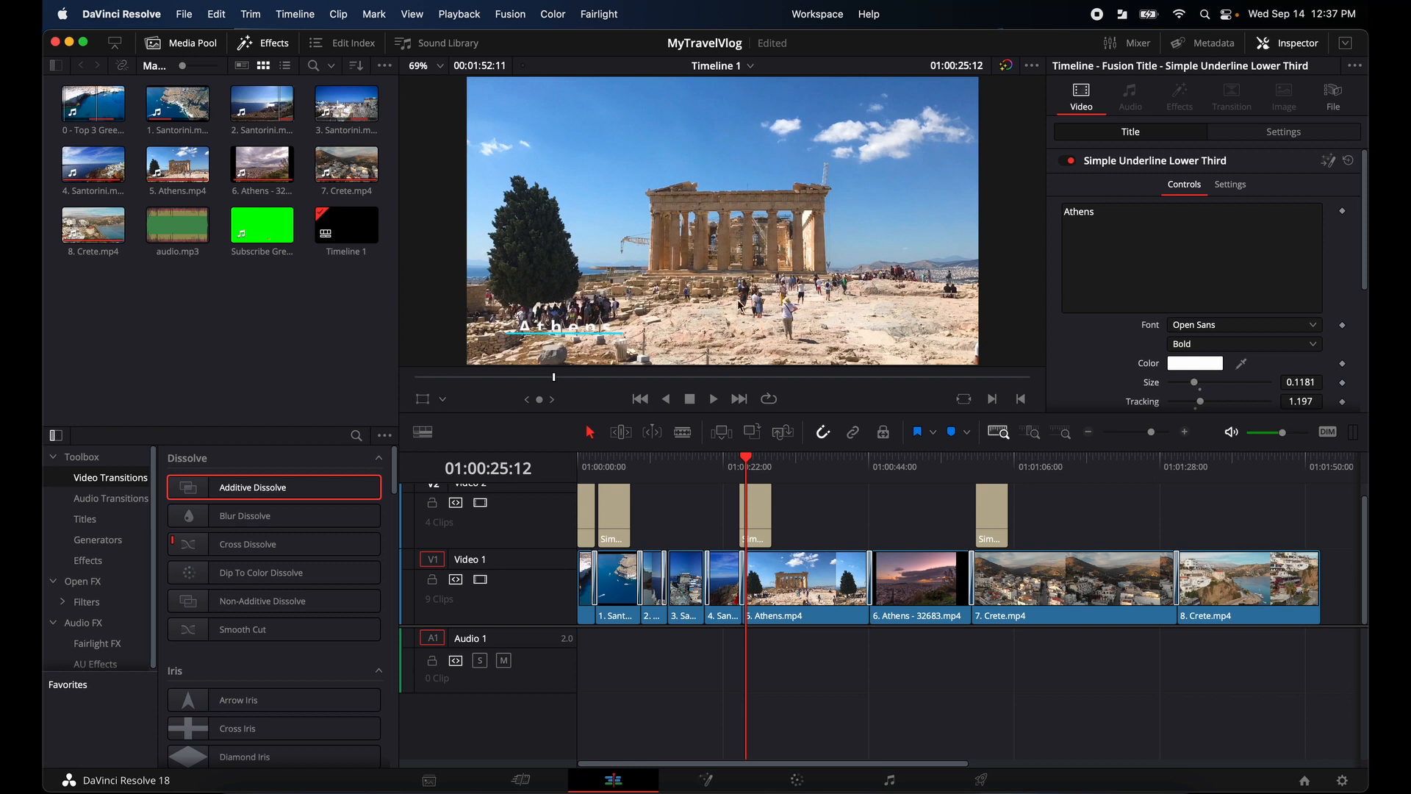
{"action": "left_click", "coordinate": [777, 598]}
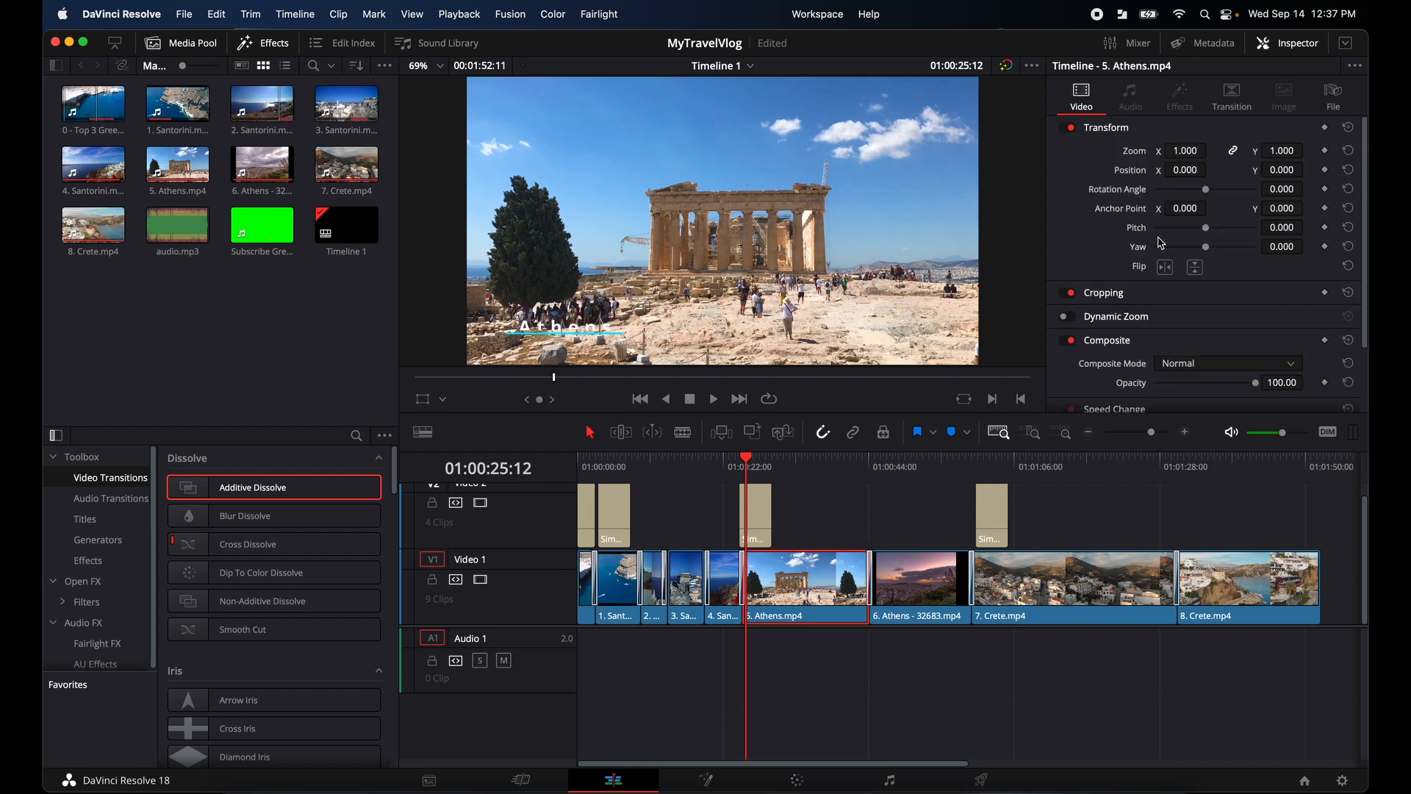
{"action": "left_click", "coordinate": [1325, 128]}
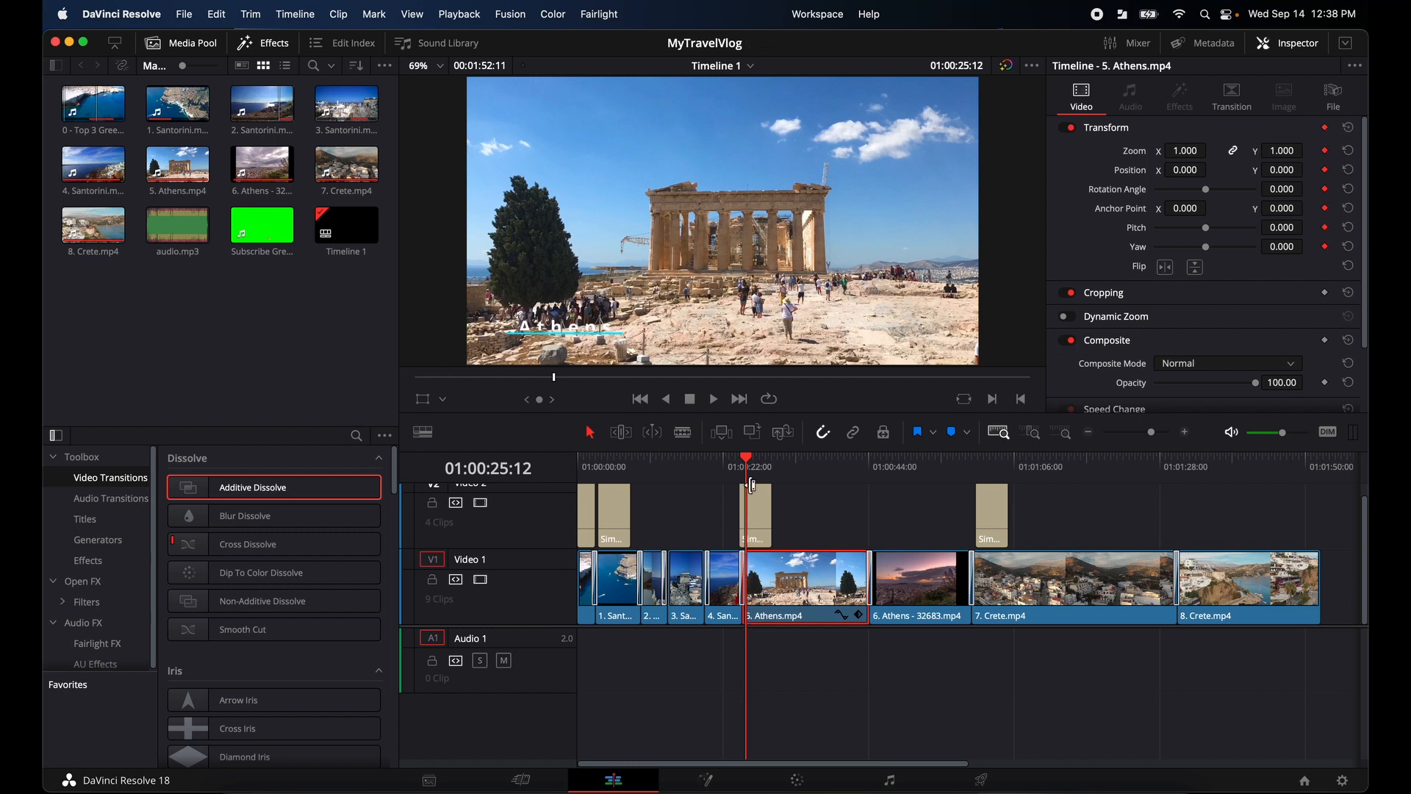
{"action": "left_click", "coordinate": [851, 619]}
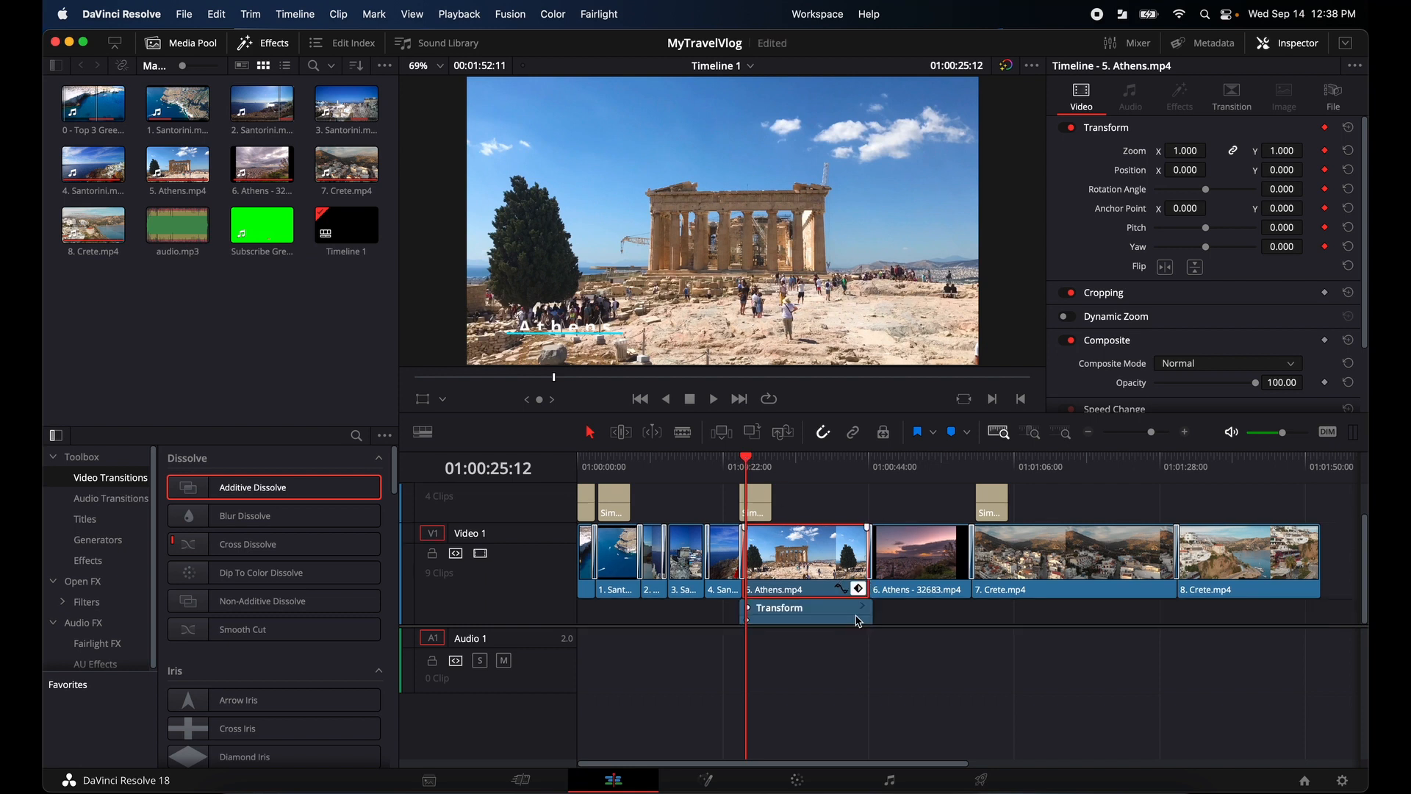
Compare the Transform keyframe indicators at 01:00:29:12 and 01:00:25:12, and examine the clip's other keyframeable properties.
{"action": "left_click_drag", "start_coordinate": [746, 459], "coordinate": [773, 459]}
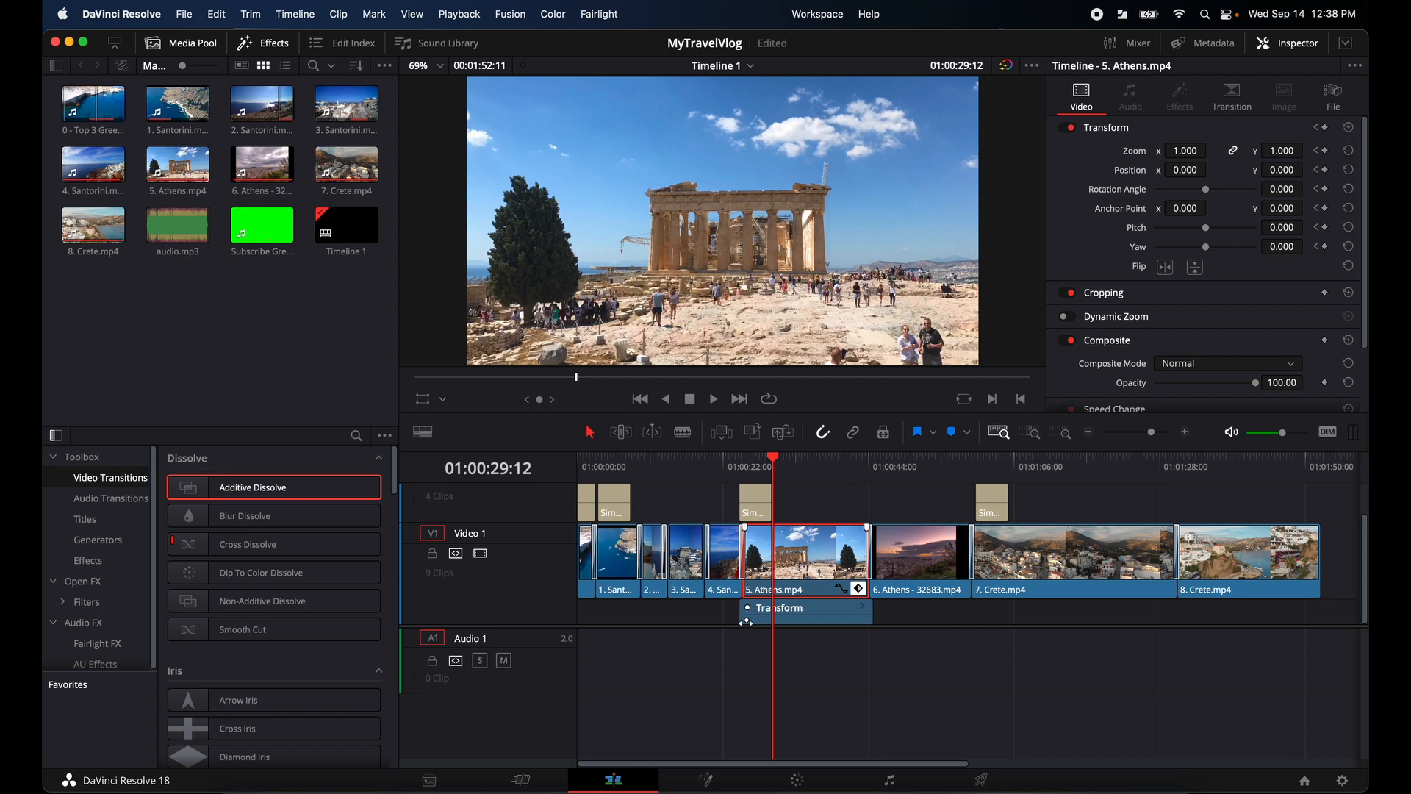
{"action": "left_click_drag", "start_coordinate": [775, 459], "coordinate": [747, 460]}
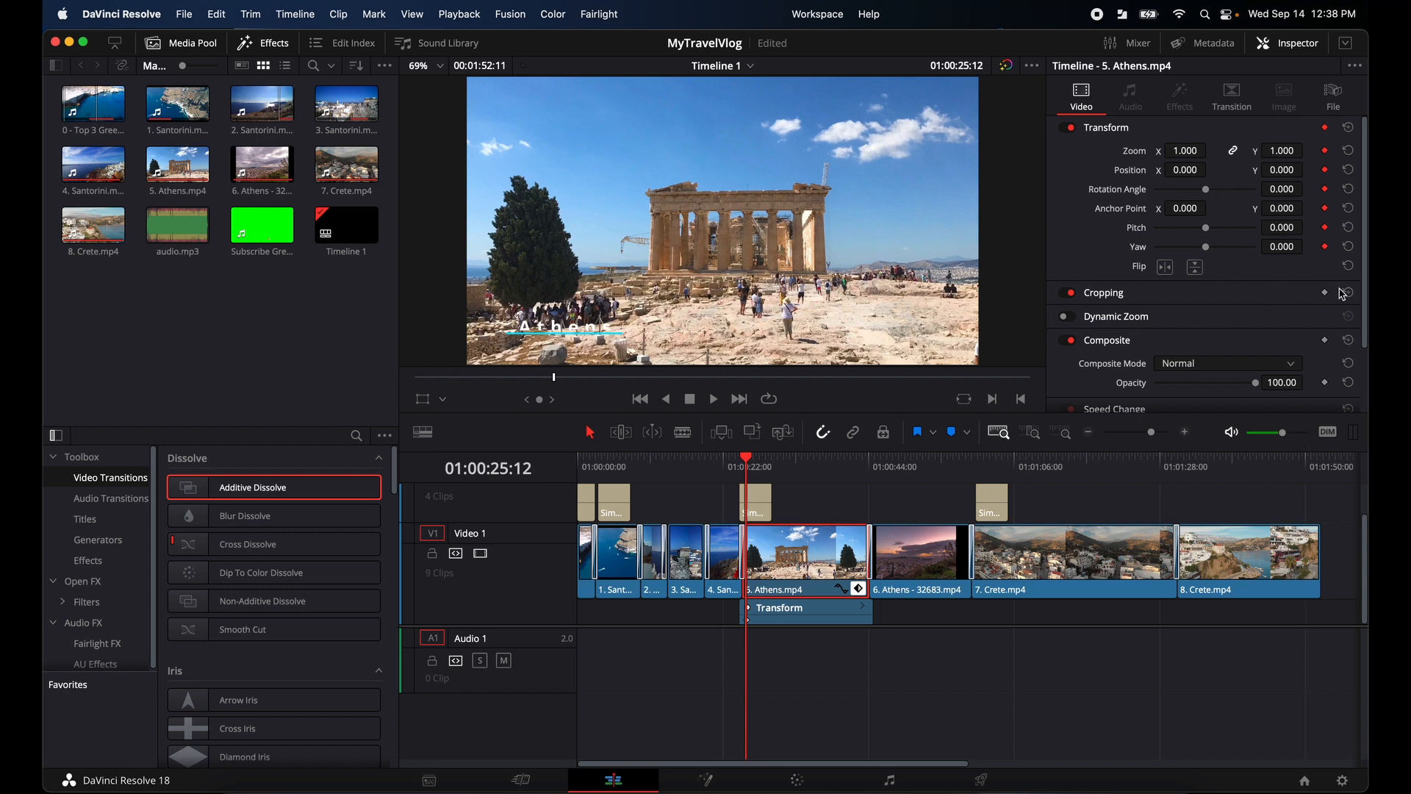
{"action": "scroll", "coordinate": [1320, 344], "scroll_direction": "down", "scroll_amount": 2}
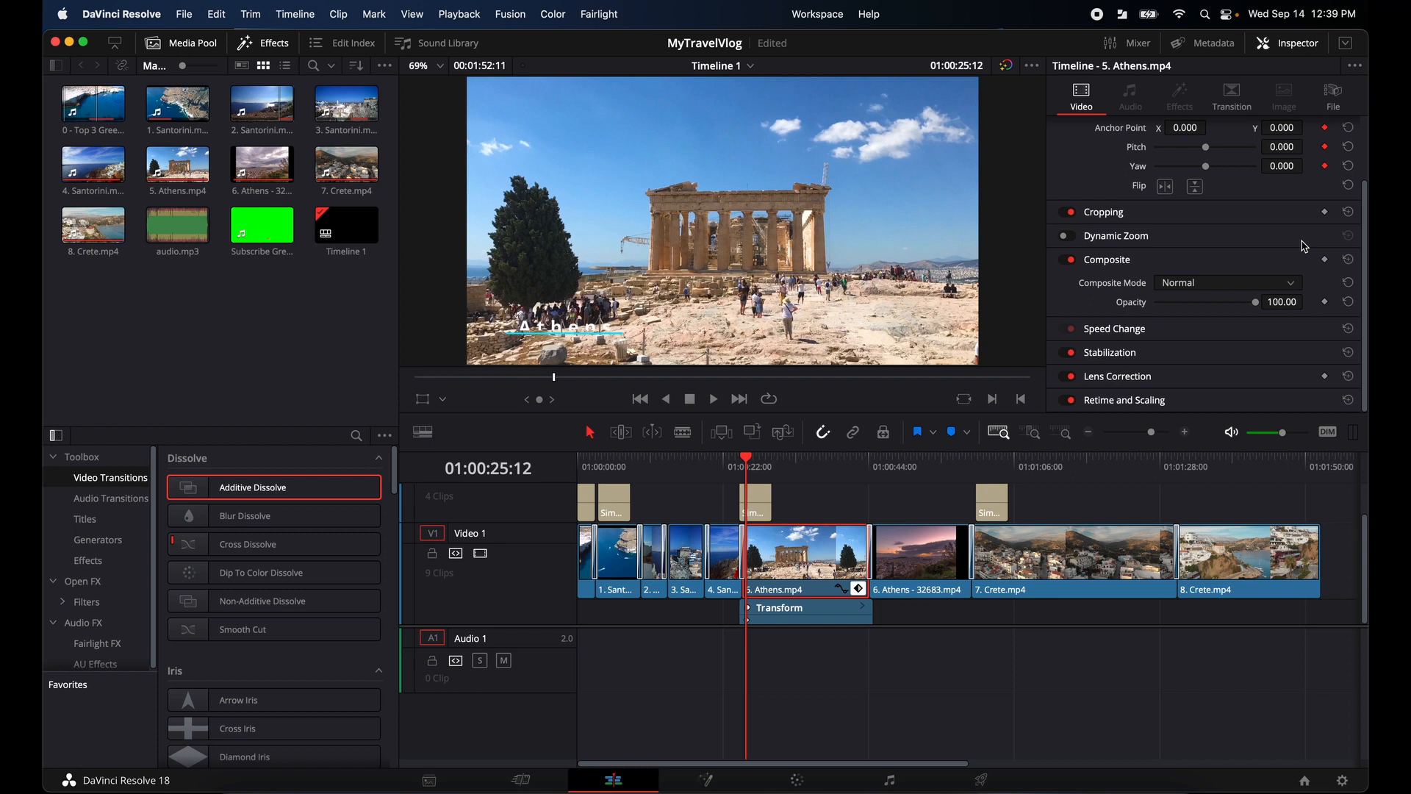
{"action": "scroll", "coordinate": [1275, 220], "scroll_direction": "up", "scroll_amount": 2}
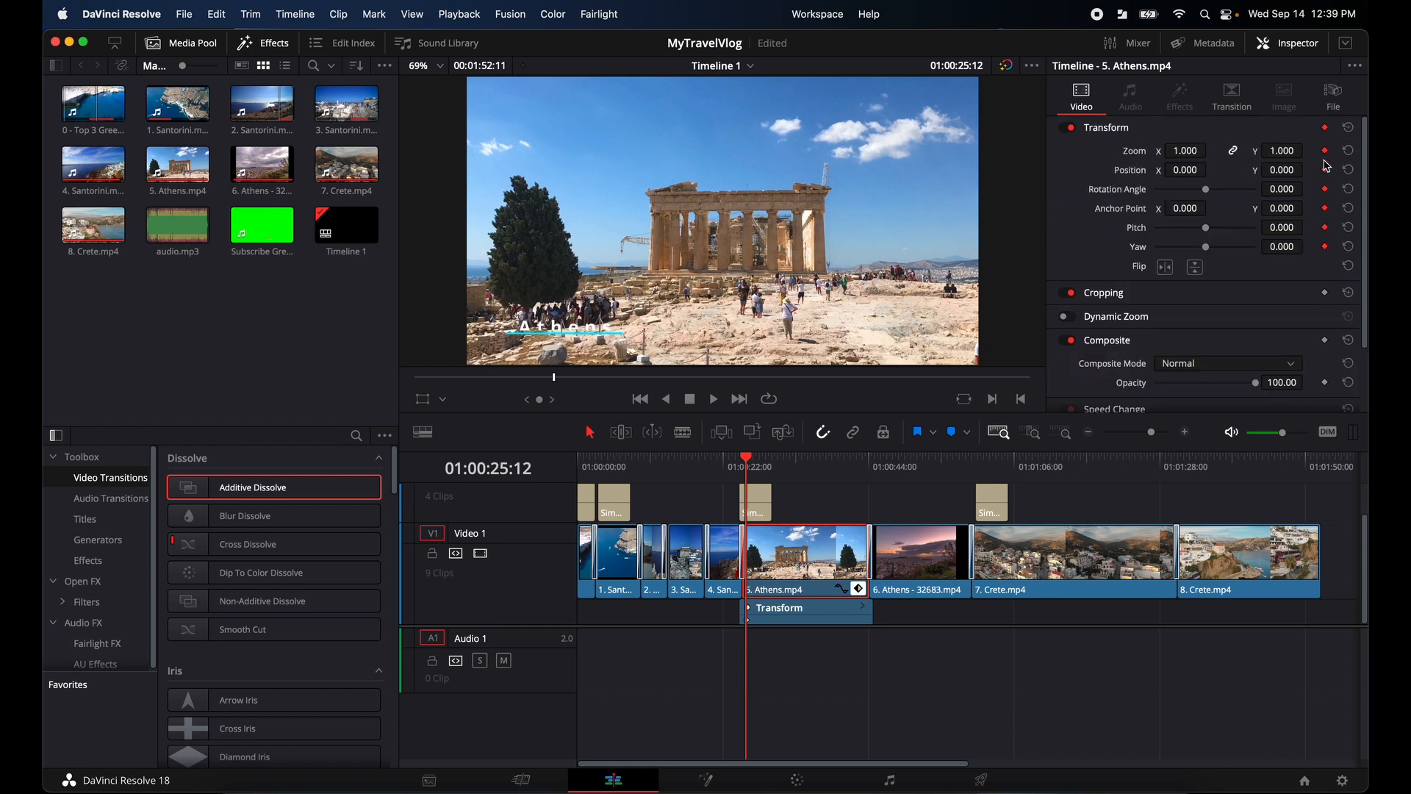
Replace the full Transform keyframe on 5. Athens.mp4 with a Zoom-only keyframe at 01:00:25:12 and show the keyframe track.
{"action": "left_click", "coordinate": [1326, 129]}
{"action": "left_click", "coordinate": [1326, 129]}
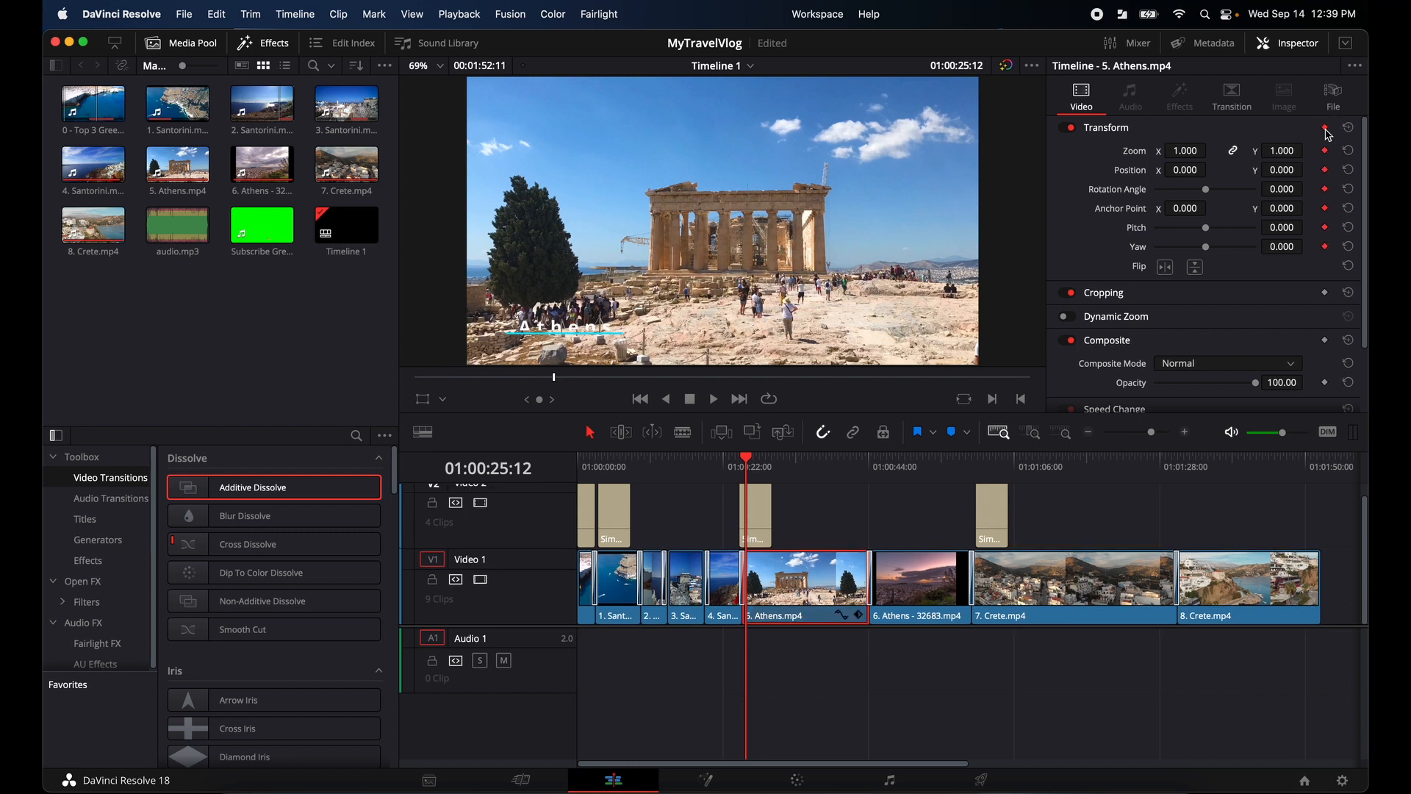
{"action": "left_click", "coordinate": [1326, 129]}
{"action": "left_click", "coordinate": [1325, 151]}
{"action": "left_click", "coordinate": [859, 615]}
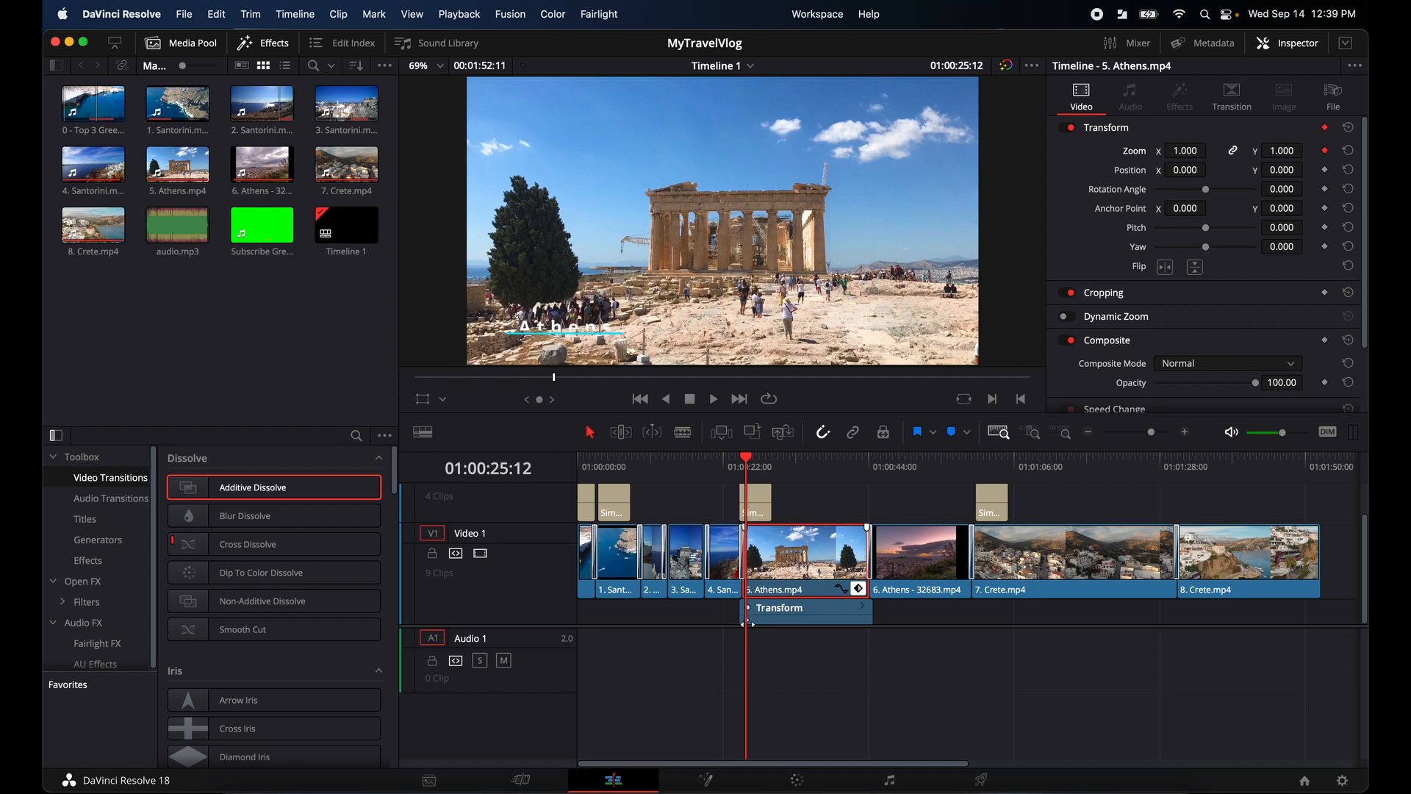
Ripple trim the end of 5. Athens.mp4 to 01:00:36:16.
{"action": "left_click_drag", "start_coordinate": [751, 468], "coordinate": [812, 474]}
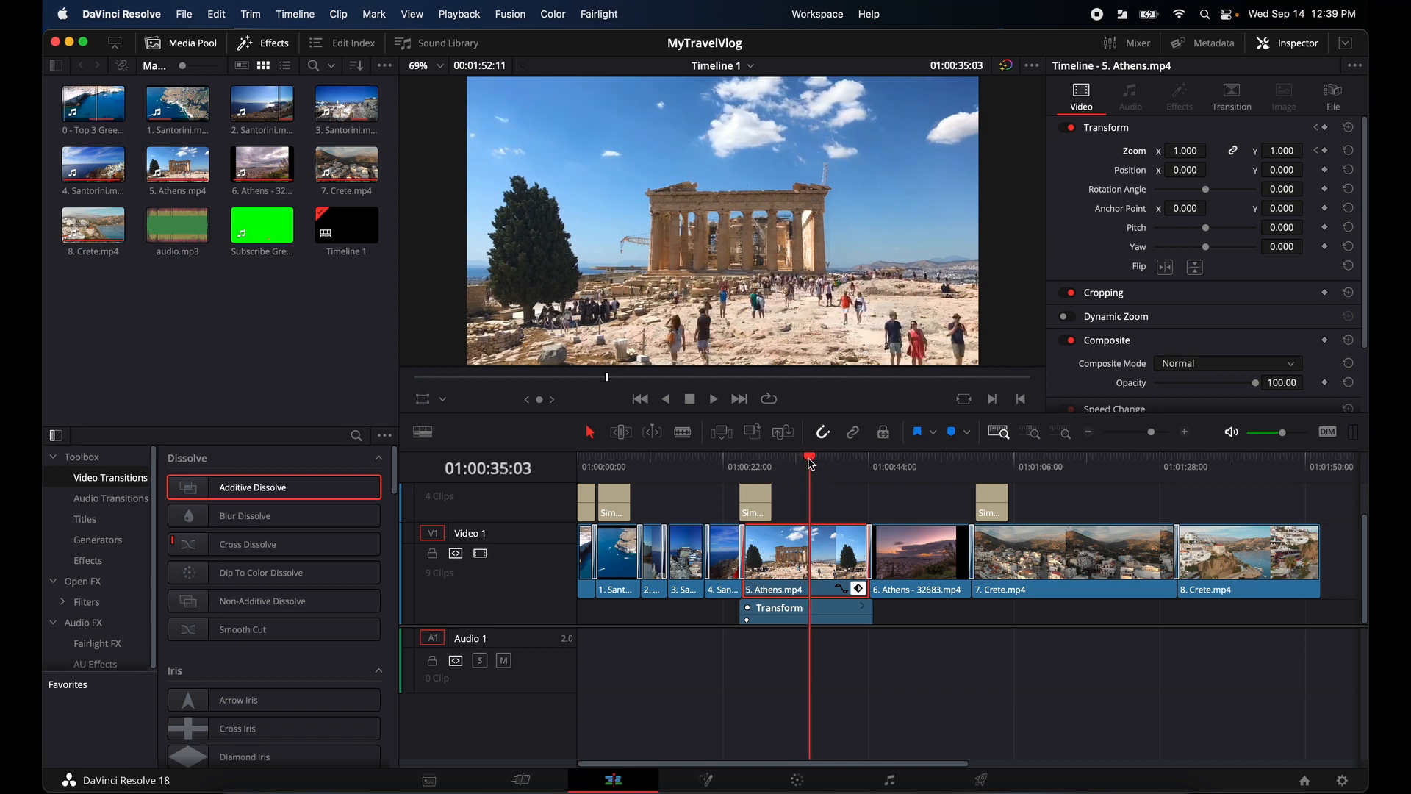
{"action": "left_click_drag", "start_coordinate": [812, 464], "coordinate": [822, 465]}
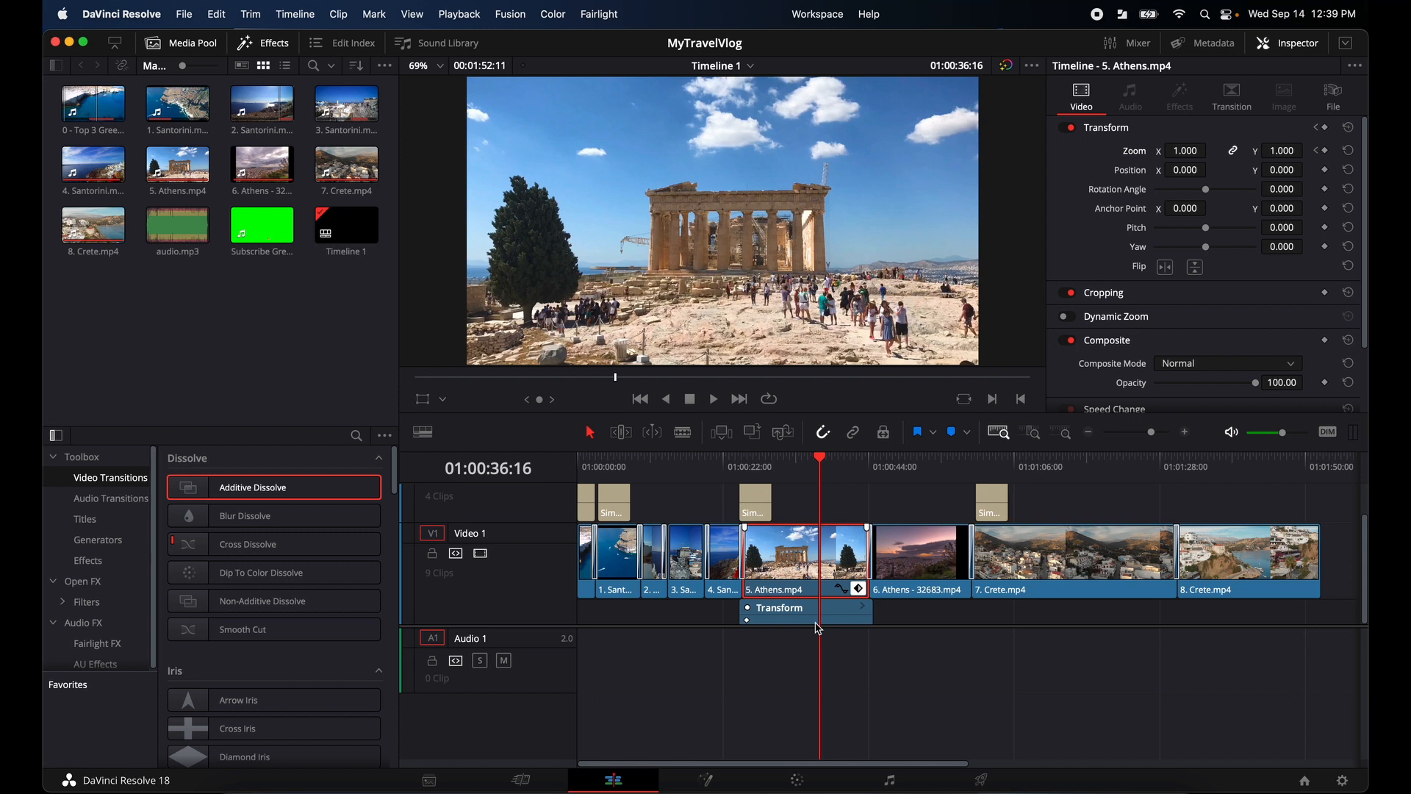
{"action": "key", "text": "shift+super+]"}
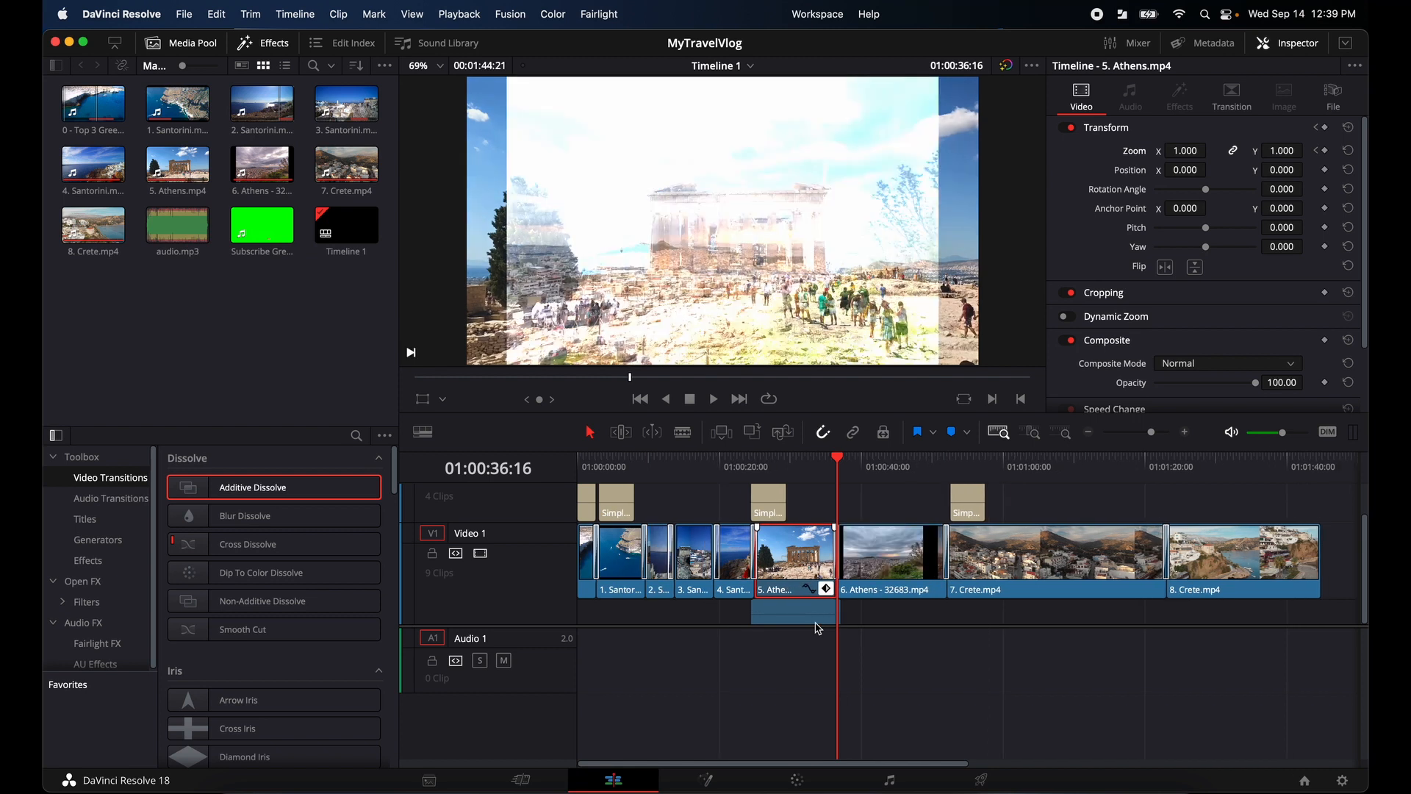
Add a Zoom keyframe on 5. Athens.mp4 at 01:00:36:04 with a zoom of 2.010.
{"action": "left_click_drag", "start_coordinate": [838, 459], "coordinate": [836, 459]}
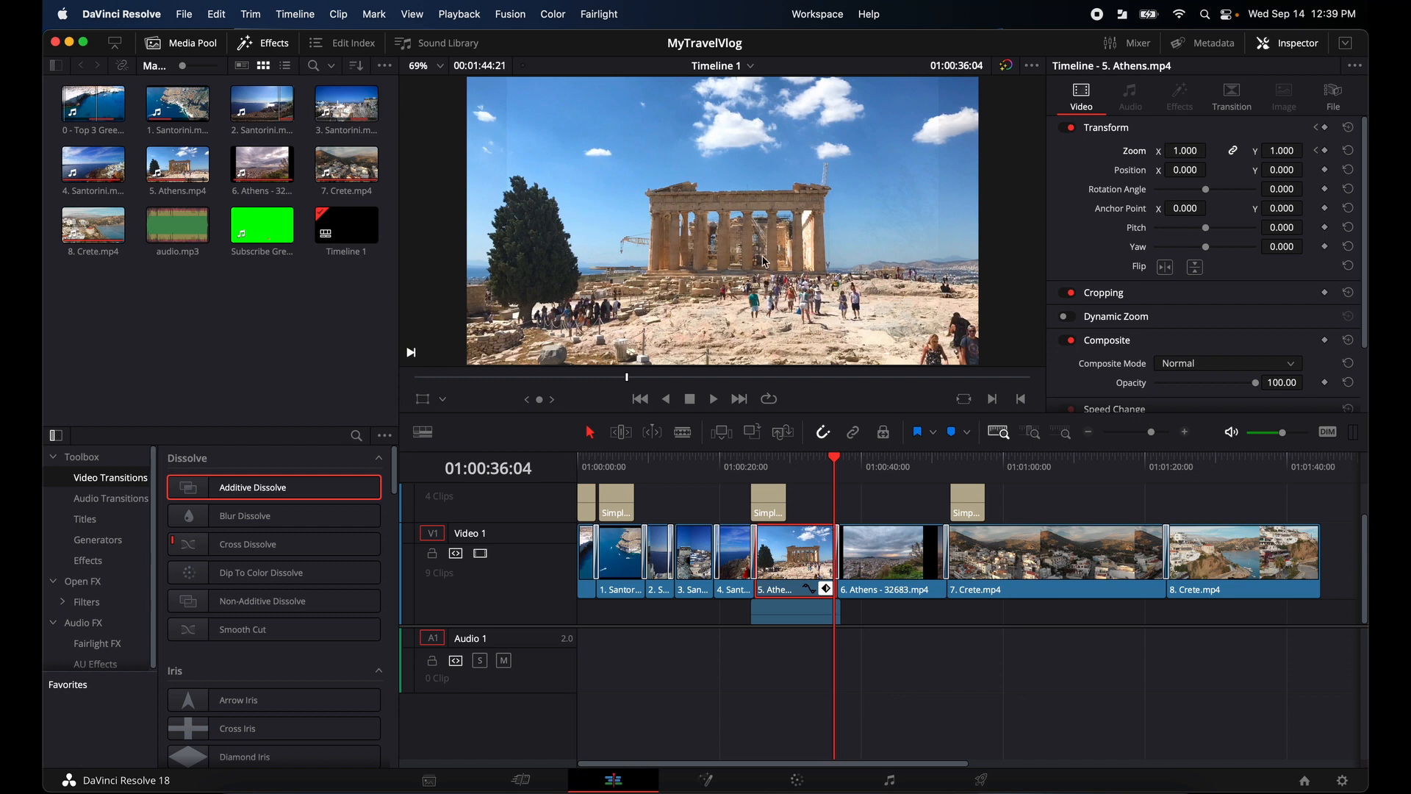
{"action": "left_click", "coordinate": [1326, 151]}
{"action": "left_click_drag", "start_coordinate": [1166, 151], "coordinate": [1243, 156]}
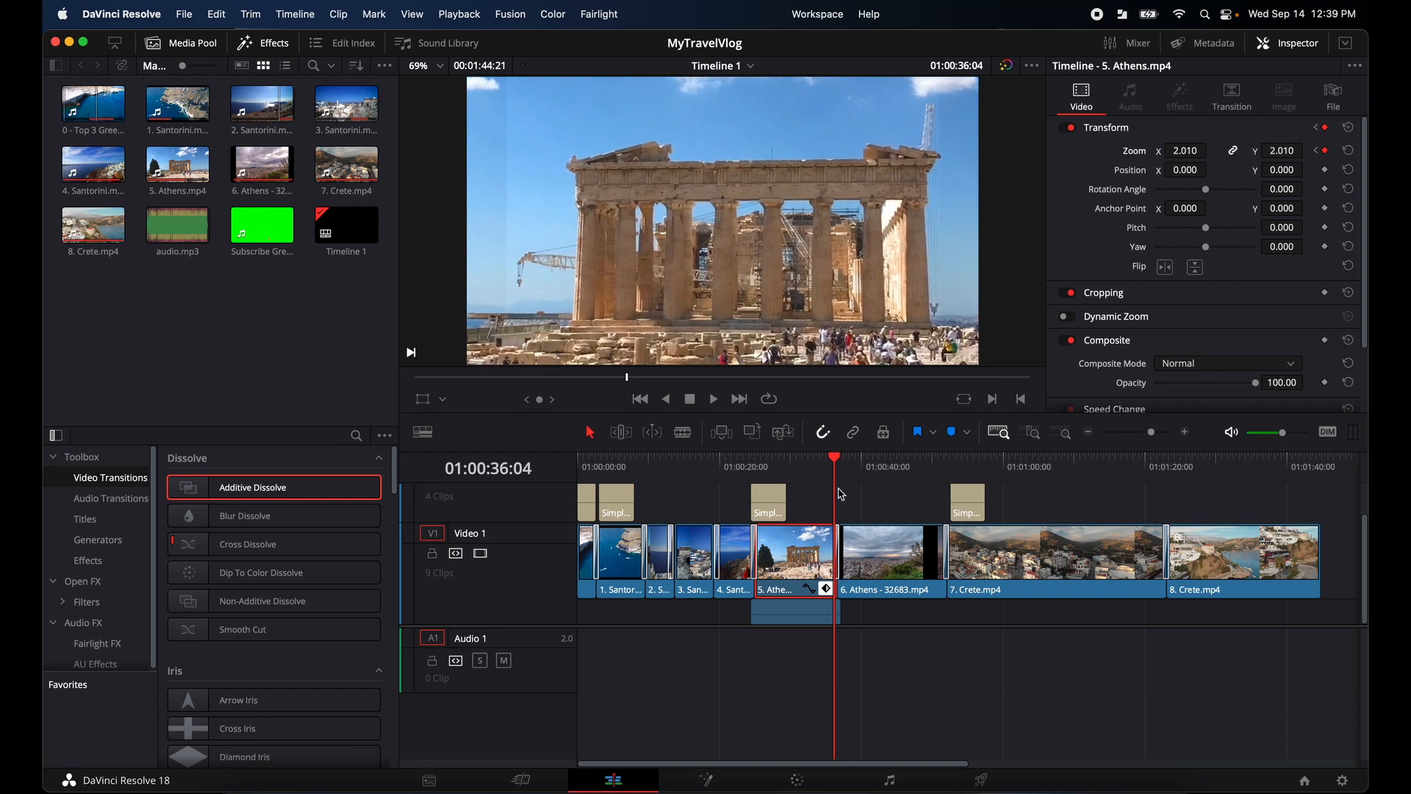
Play back the zoom animation on 5. Athens.mp4 from 01:00:24:12.
{"action": "left_click_drag", "start_coordinate": [835, 463], "coordinate": [747, 472]}
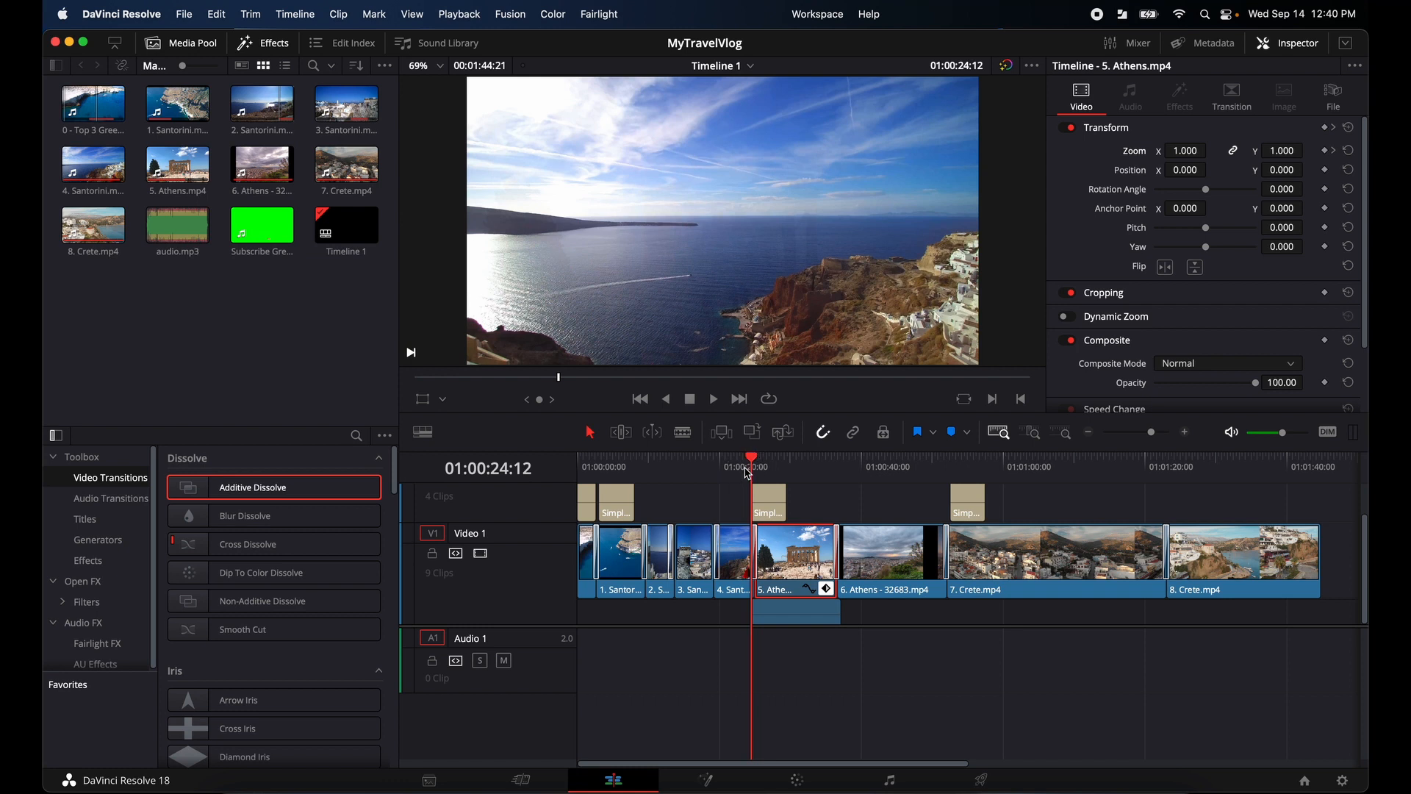
{"action": "left_click", "coordinate": [713, 401]}
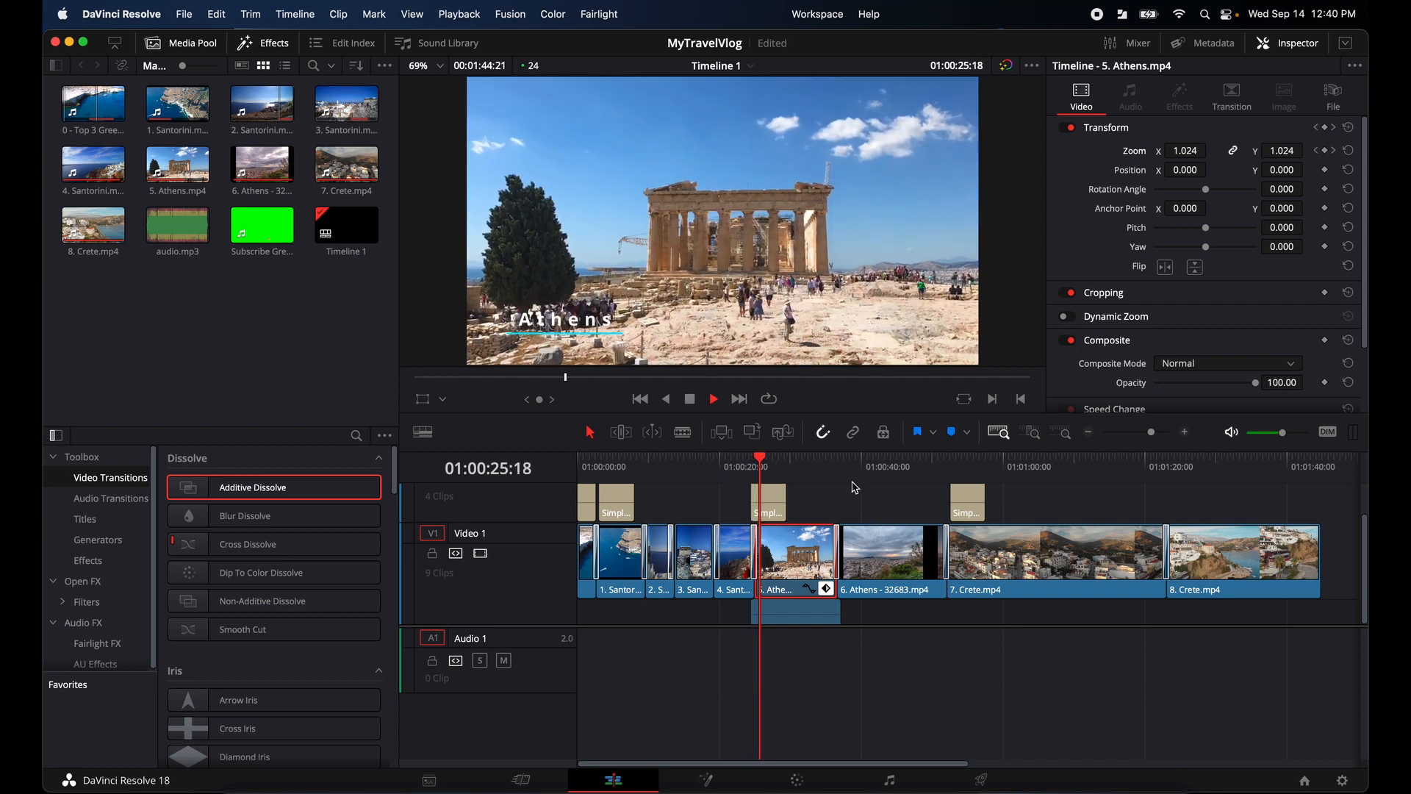
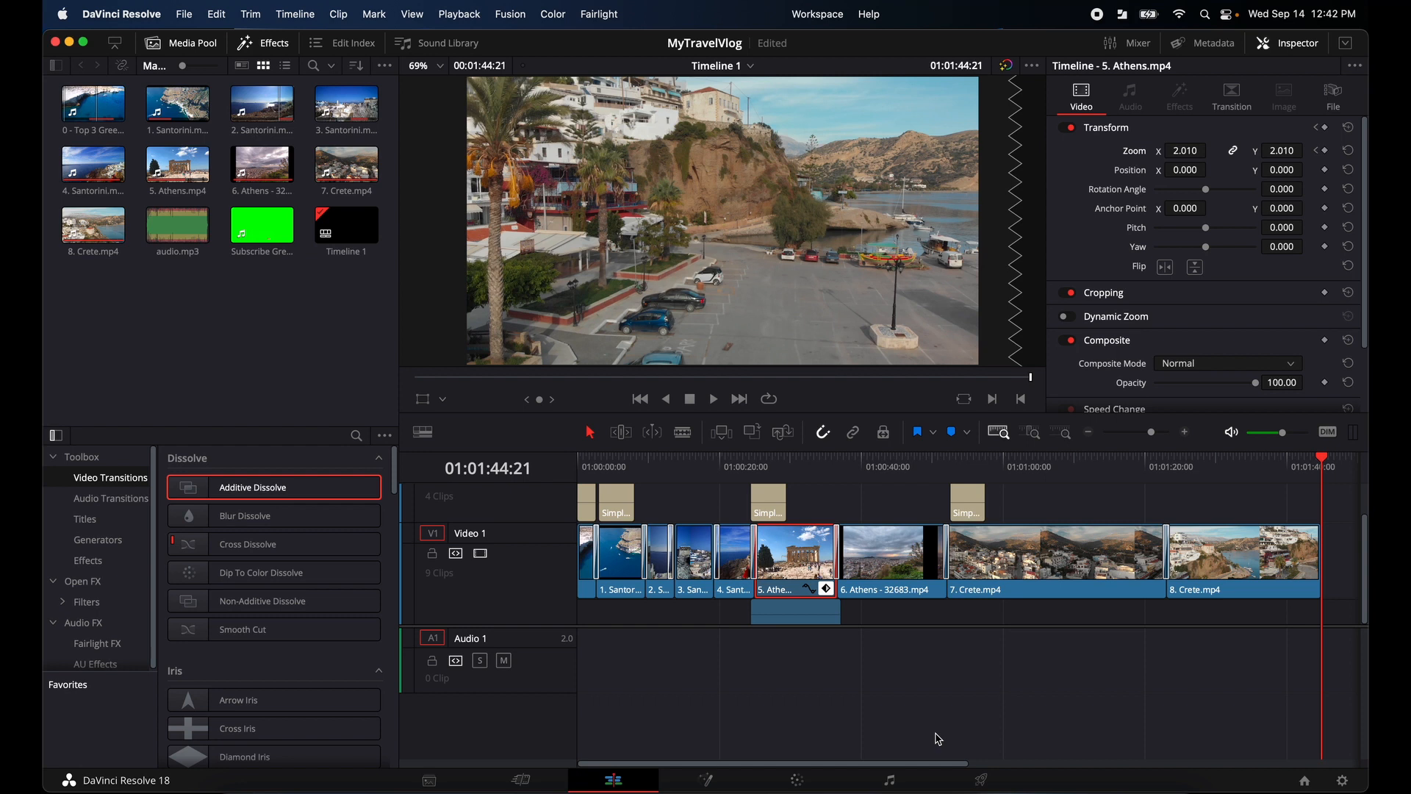
Hide the keyframe track of 5. Athens.mp4 and place audio.mp3 on the Audio 1 track at the start of the timeline.
{"action": "left_click", "coordinate": [826, 590]}
{"action": "left_click_drag", "start_coordinate": [1326, 467], "coordinate": [577, 470]}
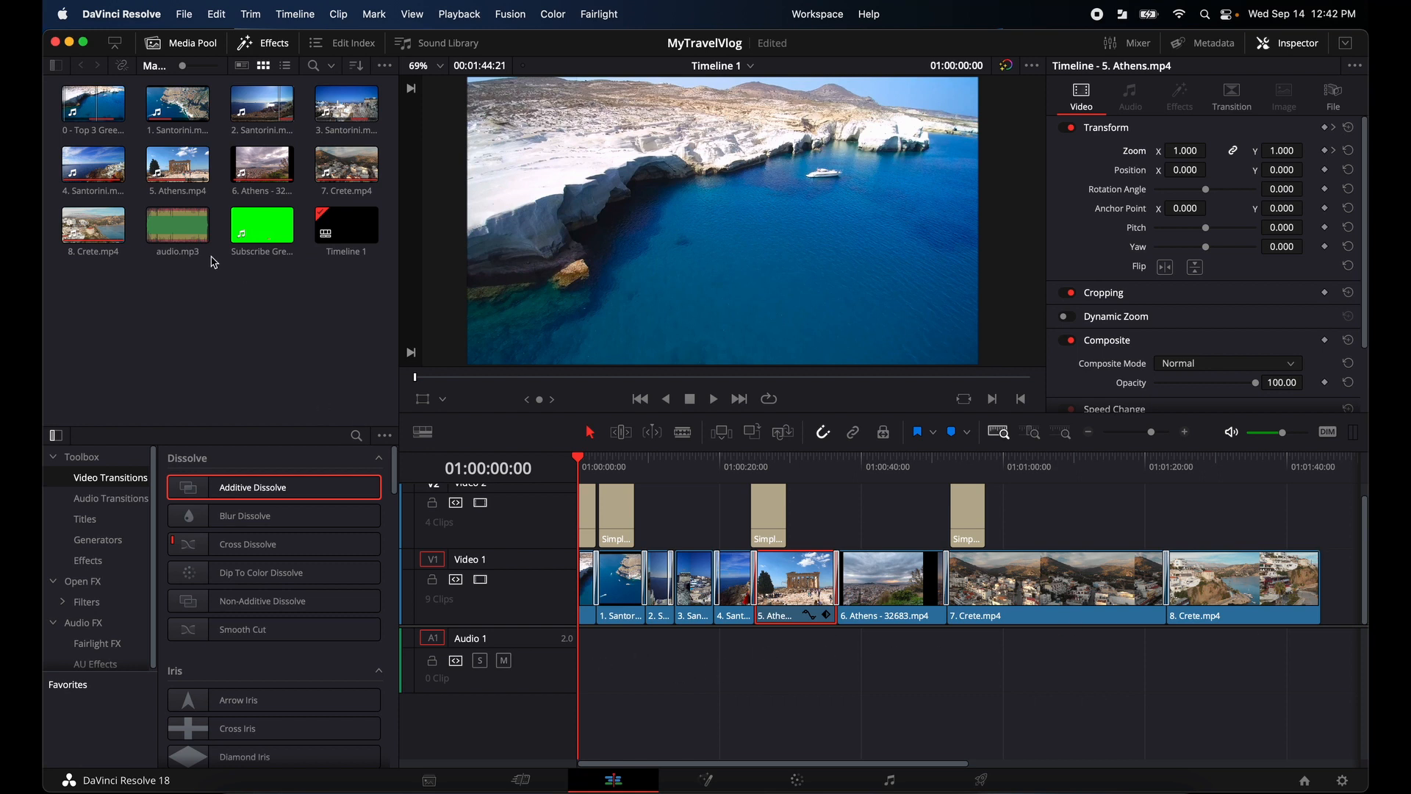
{"action": "double_click", "coordinate": [172, 234]}
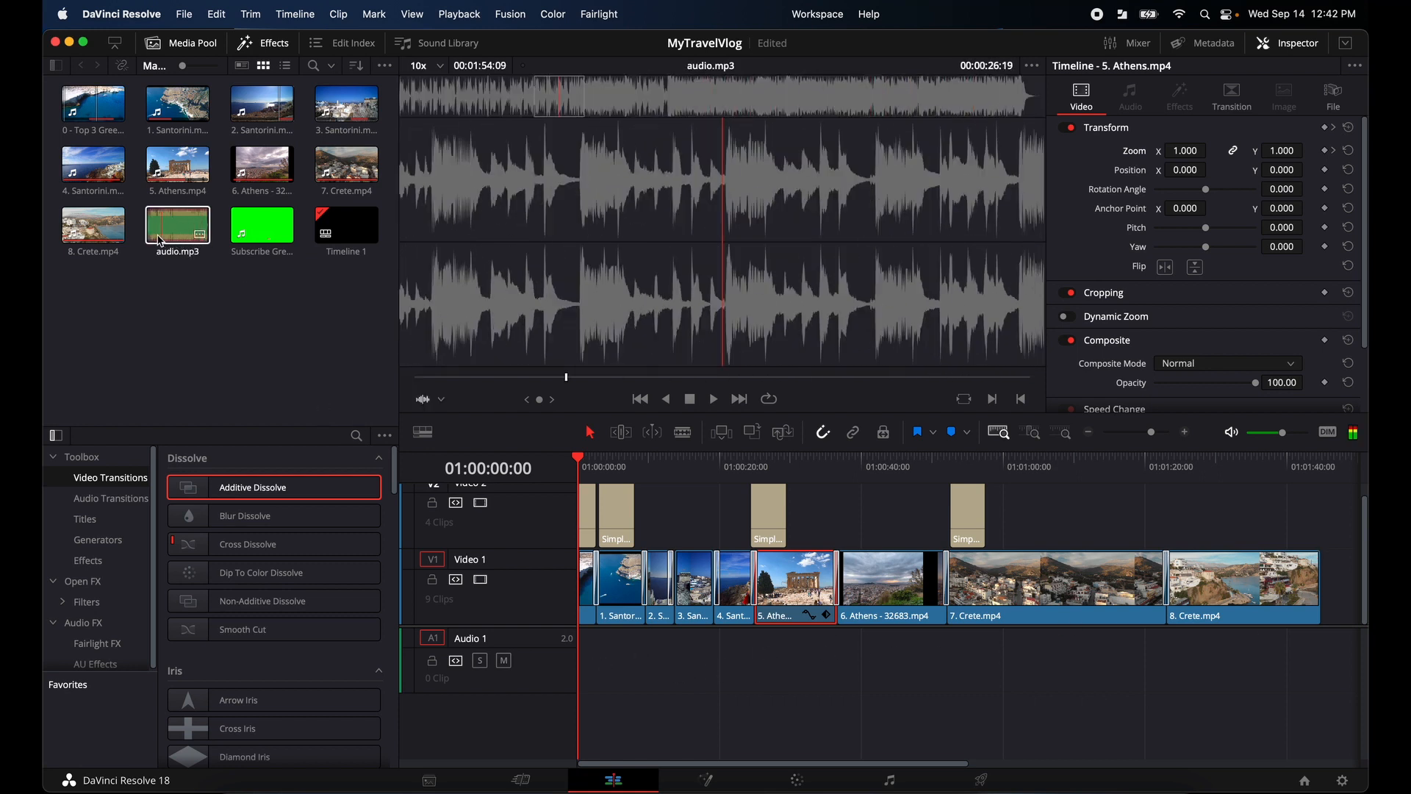
{"action": "left_click_drag", "start_coordinate": [178, 232], "coordinate": [582, 660]}
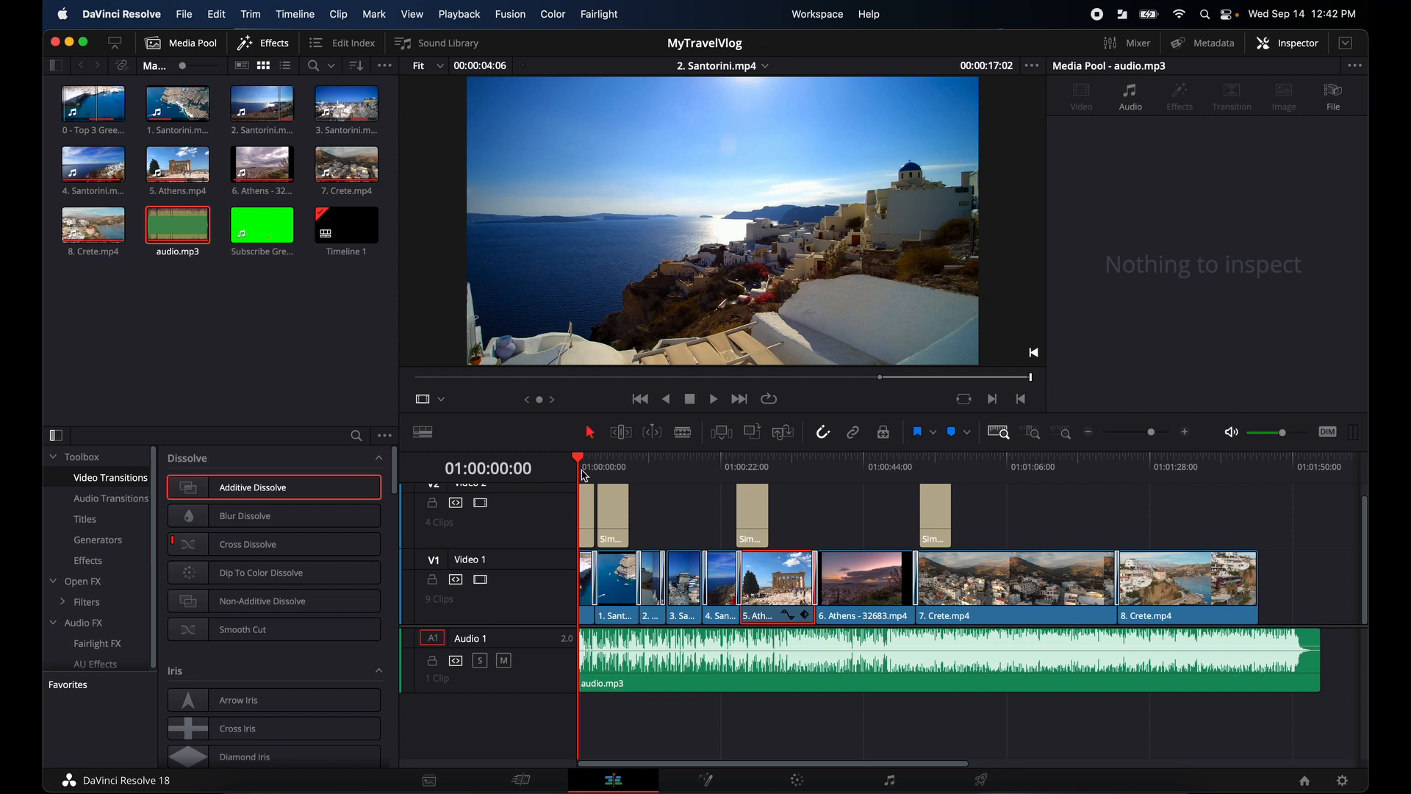
Trim the end of audio.mp3 on Audio 1 to 01:01:44:21, where the last video clip ends.
{"action": "left_click_drag", "start_coordinate": [581, 462], "coordinate": [1250, 523]}
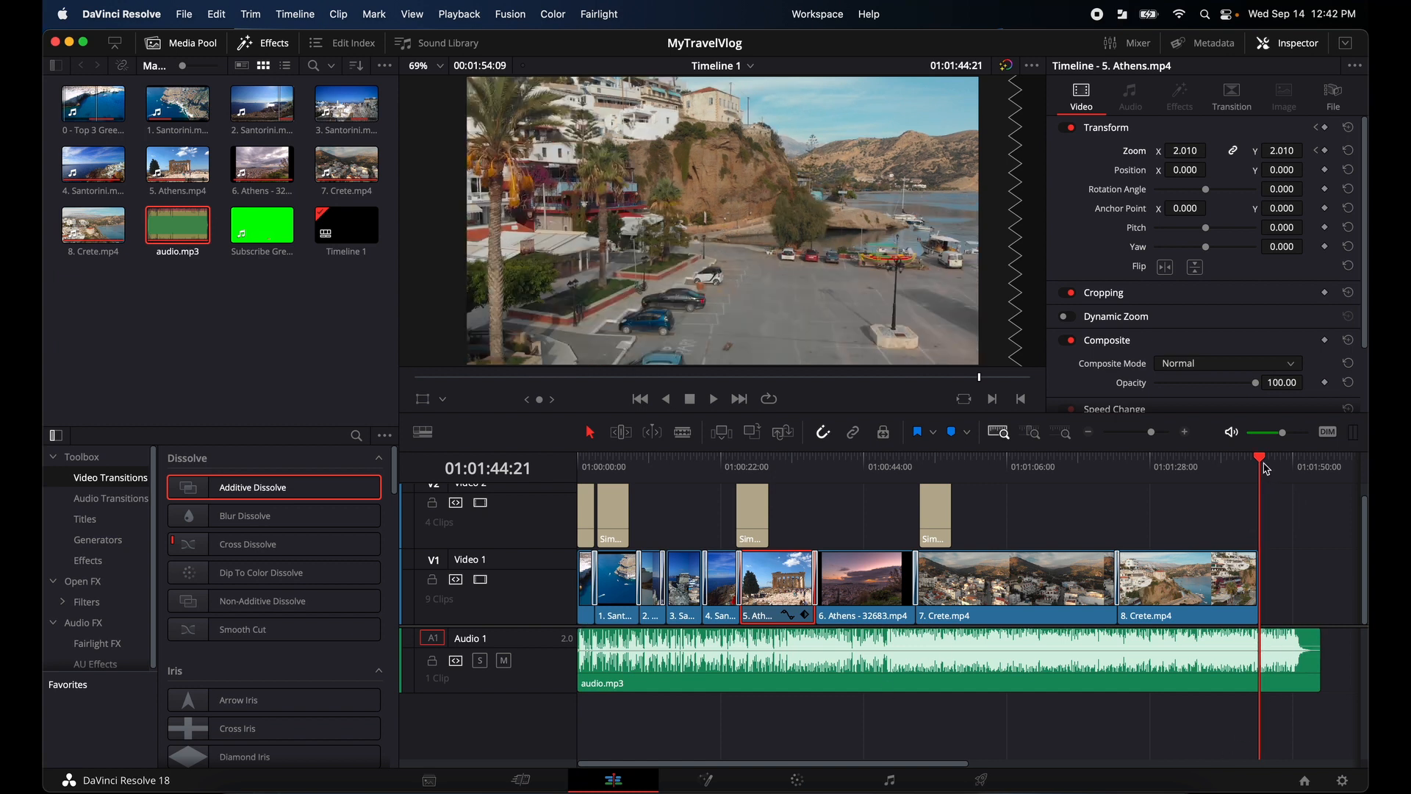
{"action": "left_click", "coordinate": [1267, 685]}
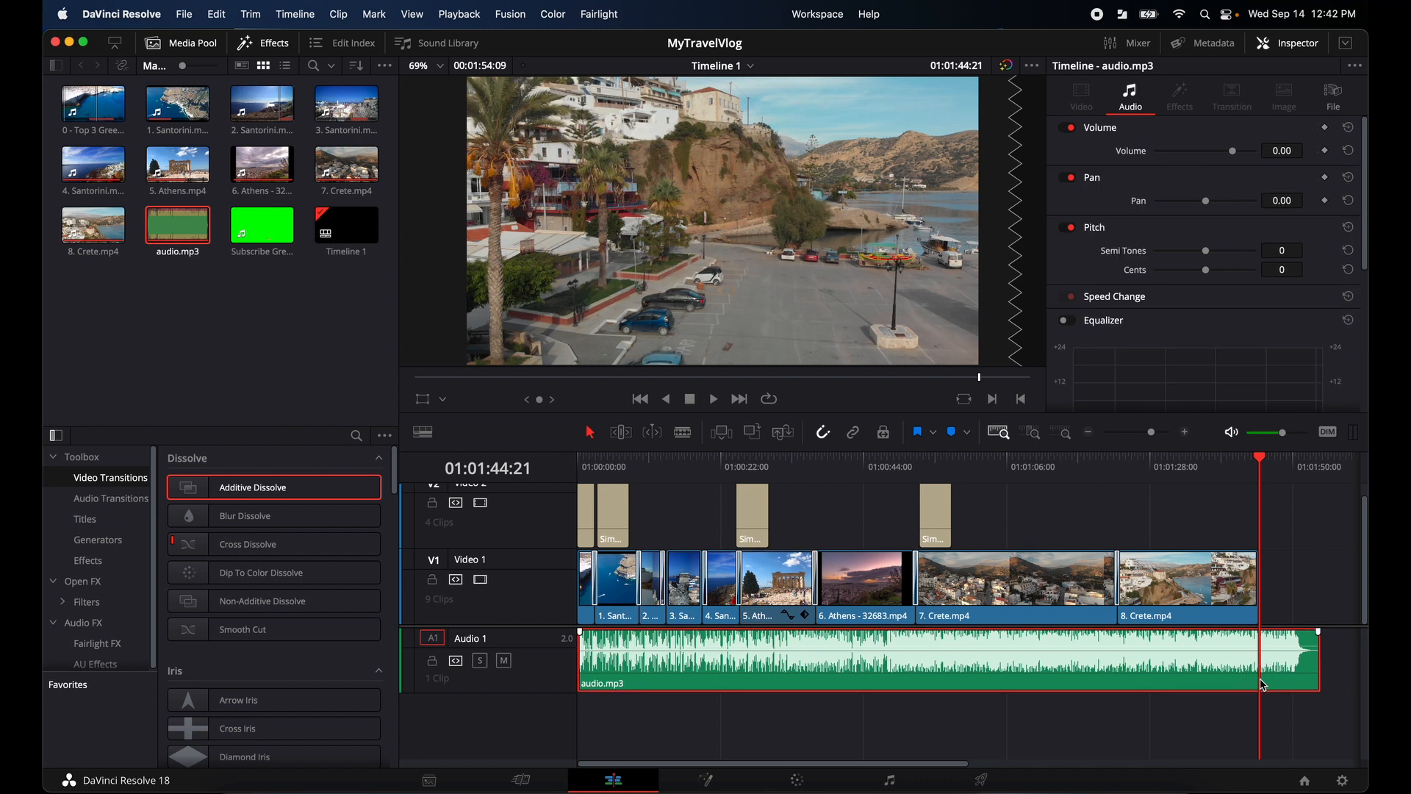
{"action": "key", "text": "shift+]"}
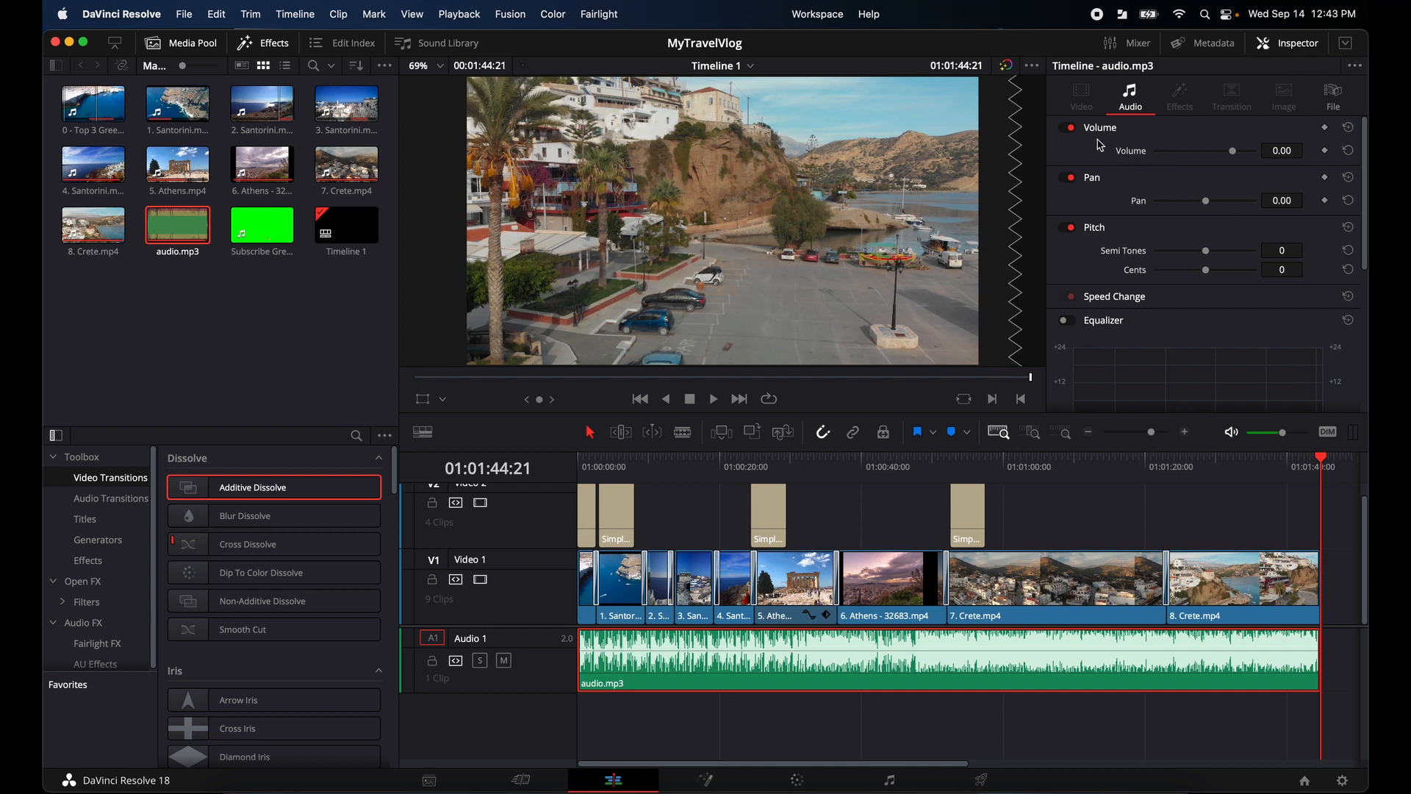
Lower the volume of audio.mp3 to -10.51 dB and play the timeline from the start to hear the level.
{"action": "mouse_move", "coordinate": [1240, 153]}
{"action": "left_mouse_down"}
{"action": "mouse_move", "coordinate": [1211, 153]}
{"action": "mouse_move", "coordinate": [1235, 156]}
{"action": "left_mouse_up"}
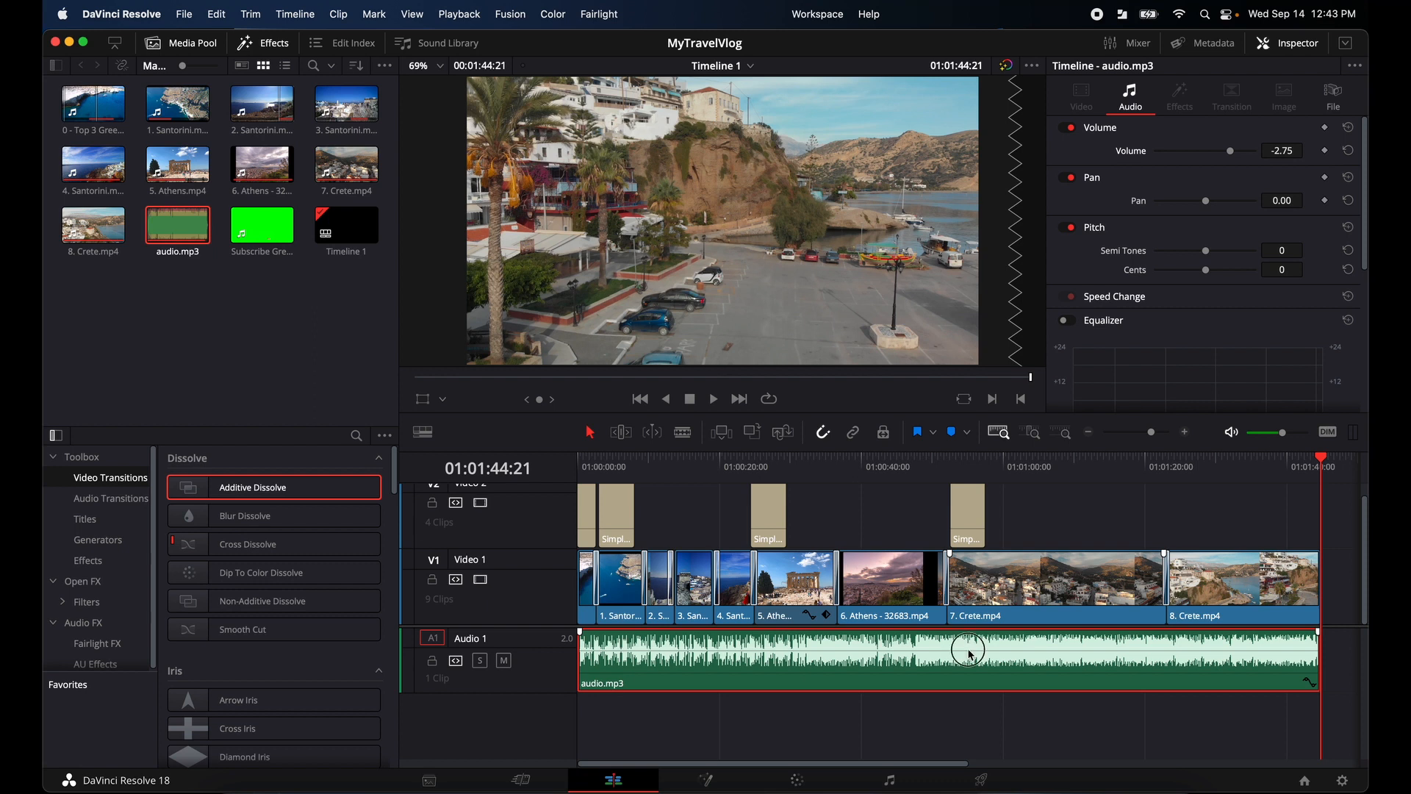
{"action": "left_click_drag", "start_coordinate": [968, 649], "coordinate": [966, 652]}
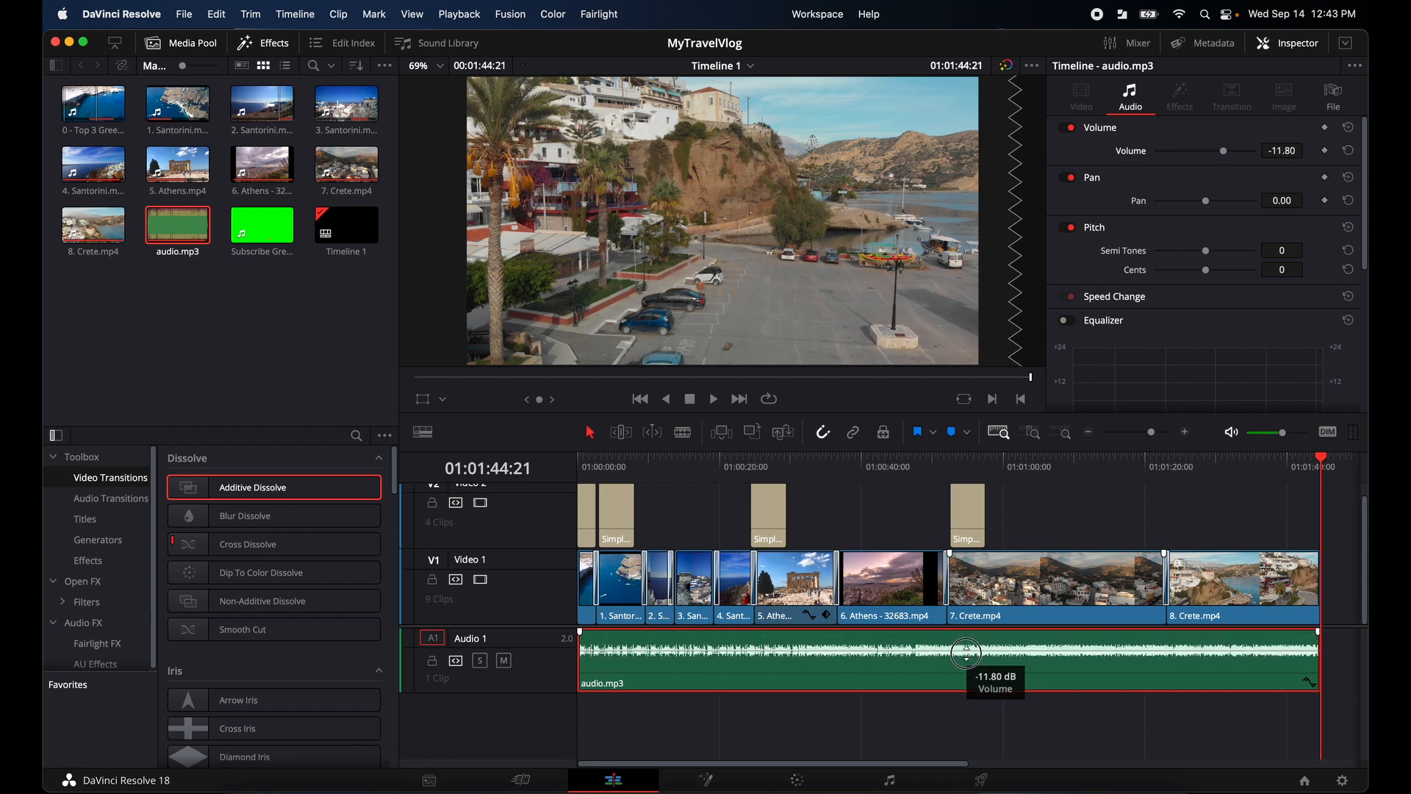
{"action": "left_click_drag", "start_coordinate": [966, 652], "coordinate": [966, 651]}
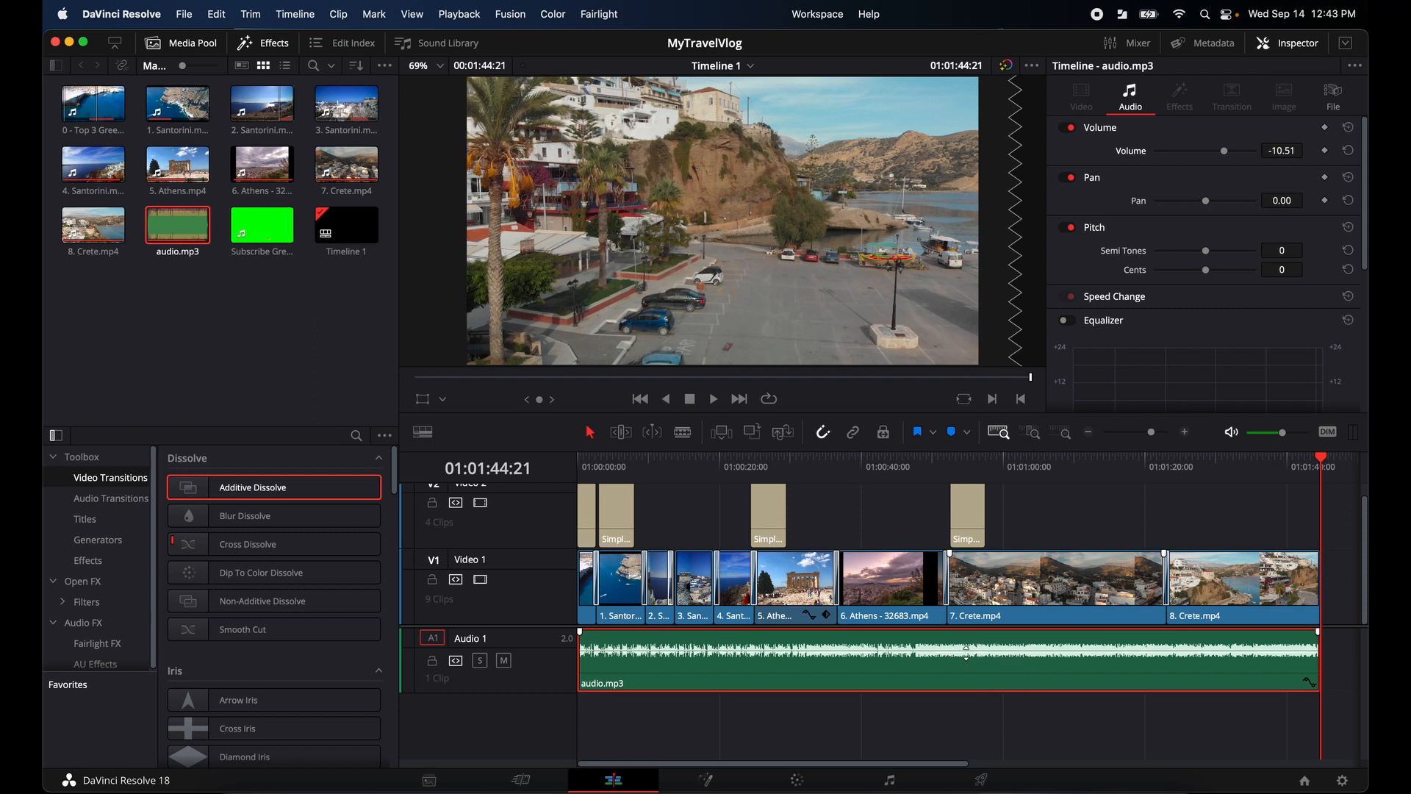
{"action": "left_click_drag", "start_coordinate": [1320, 462], "coordinate": [551, 466]}
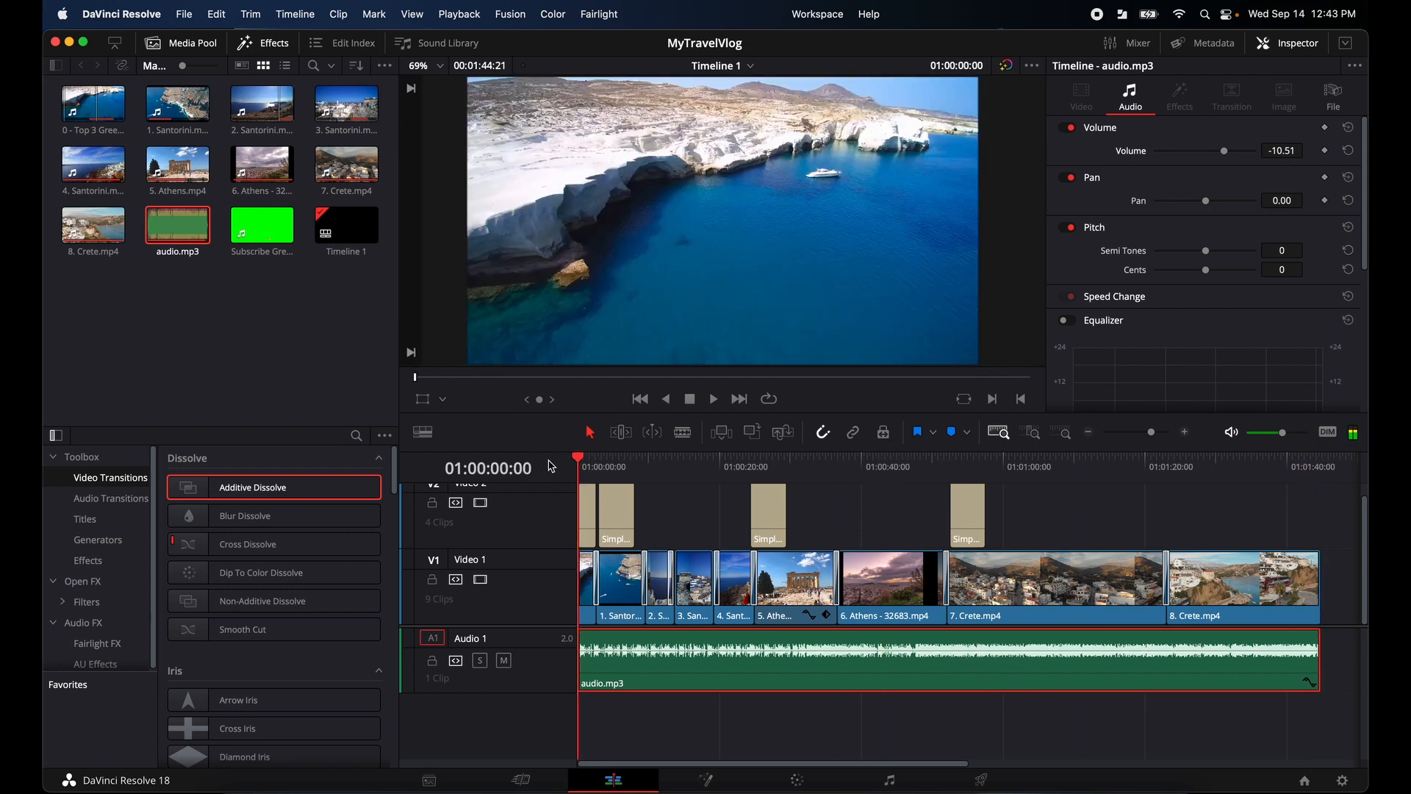
{"action": "left_click", "coordinate": [714, 399]}
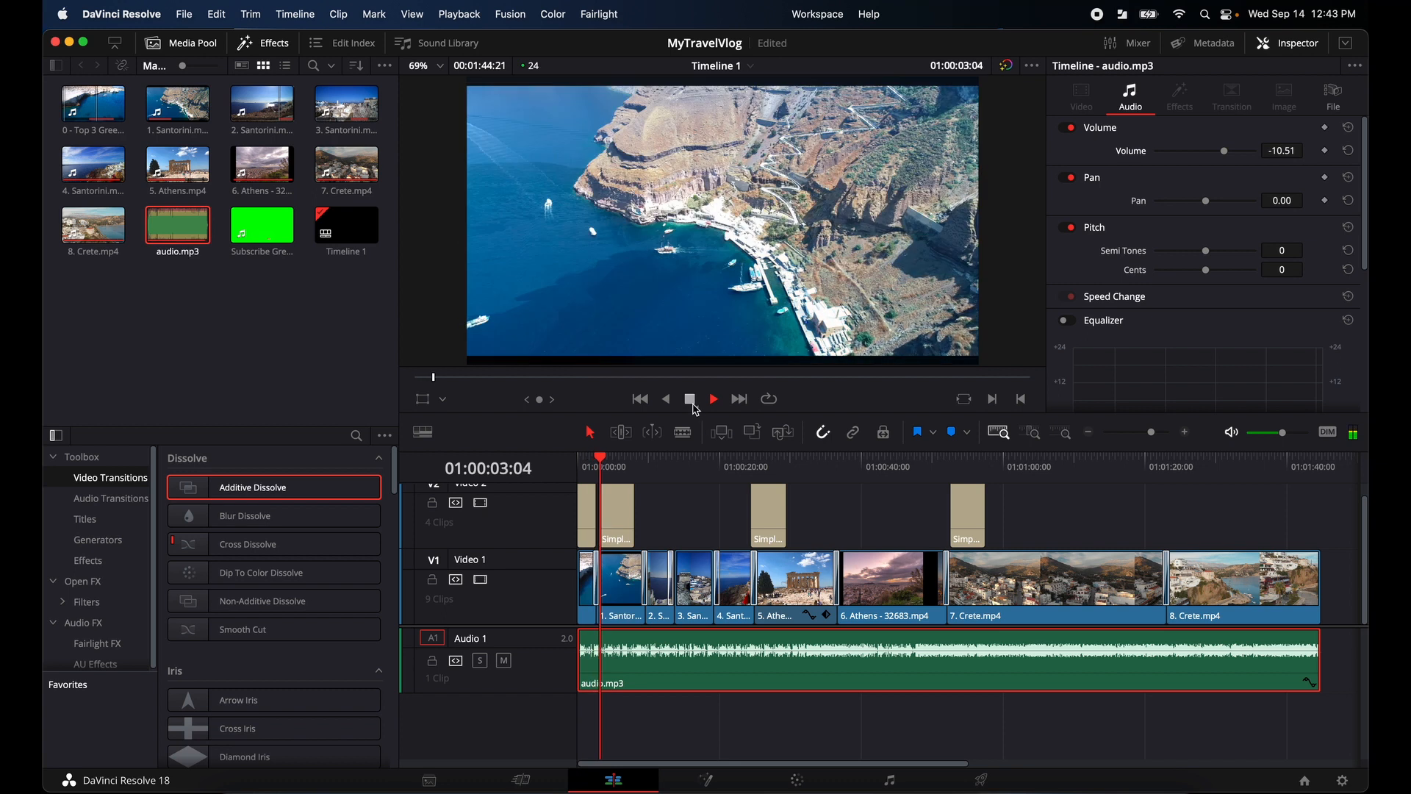
{"action": "key", "text": "space"}
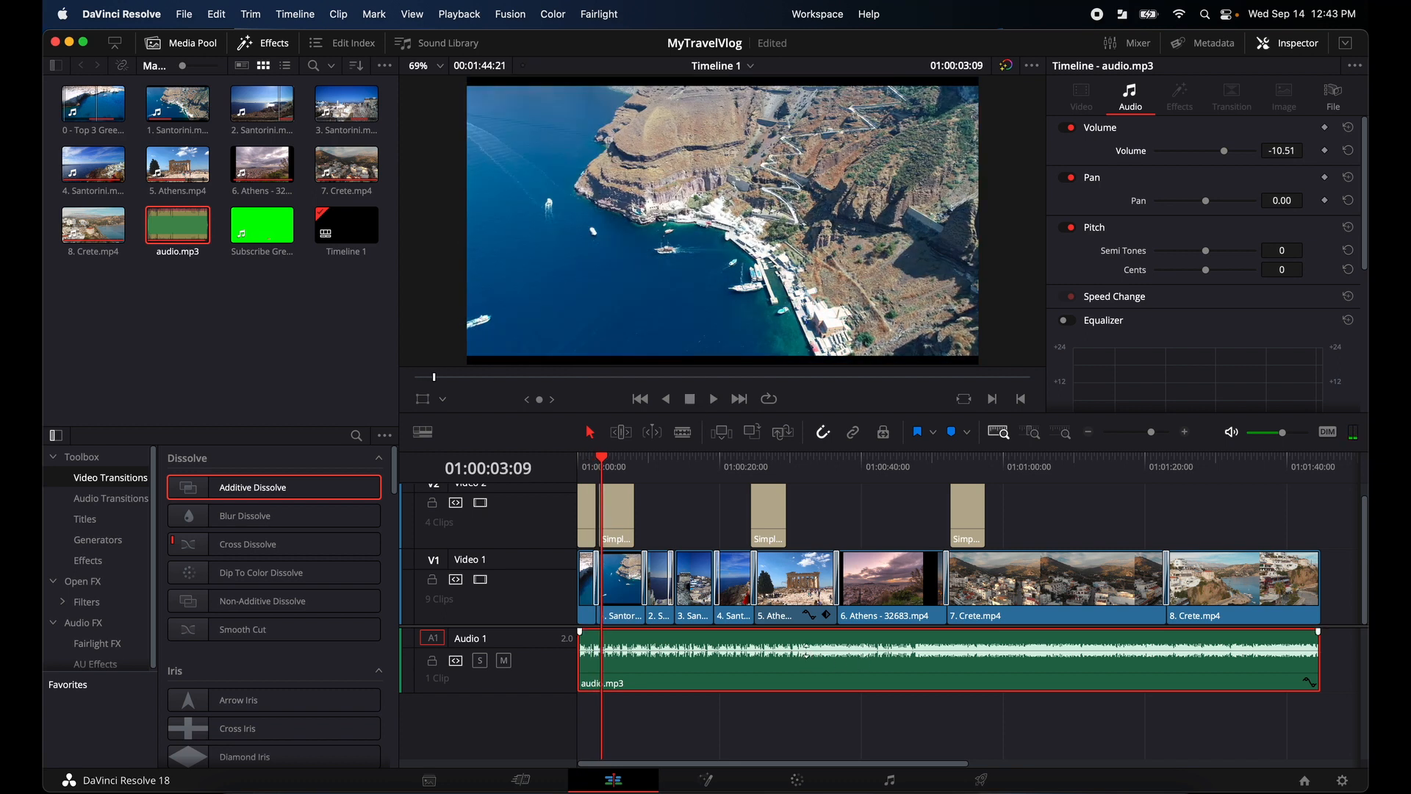
Reduce the volume of audio.mp3 to -19.56 dB and play the timeline again from the start.
{"action": "left_click_drag", "start_coordinate": [806, 651], "coordinate": [805, 652]}
{"action": "left_click_drag", "start_coordinate": [806, 651], "coordinate": [806, 657]}
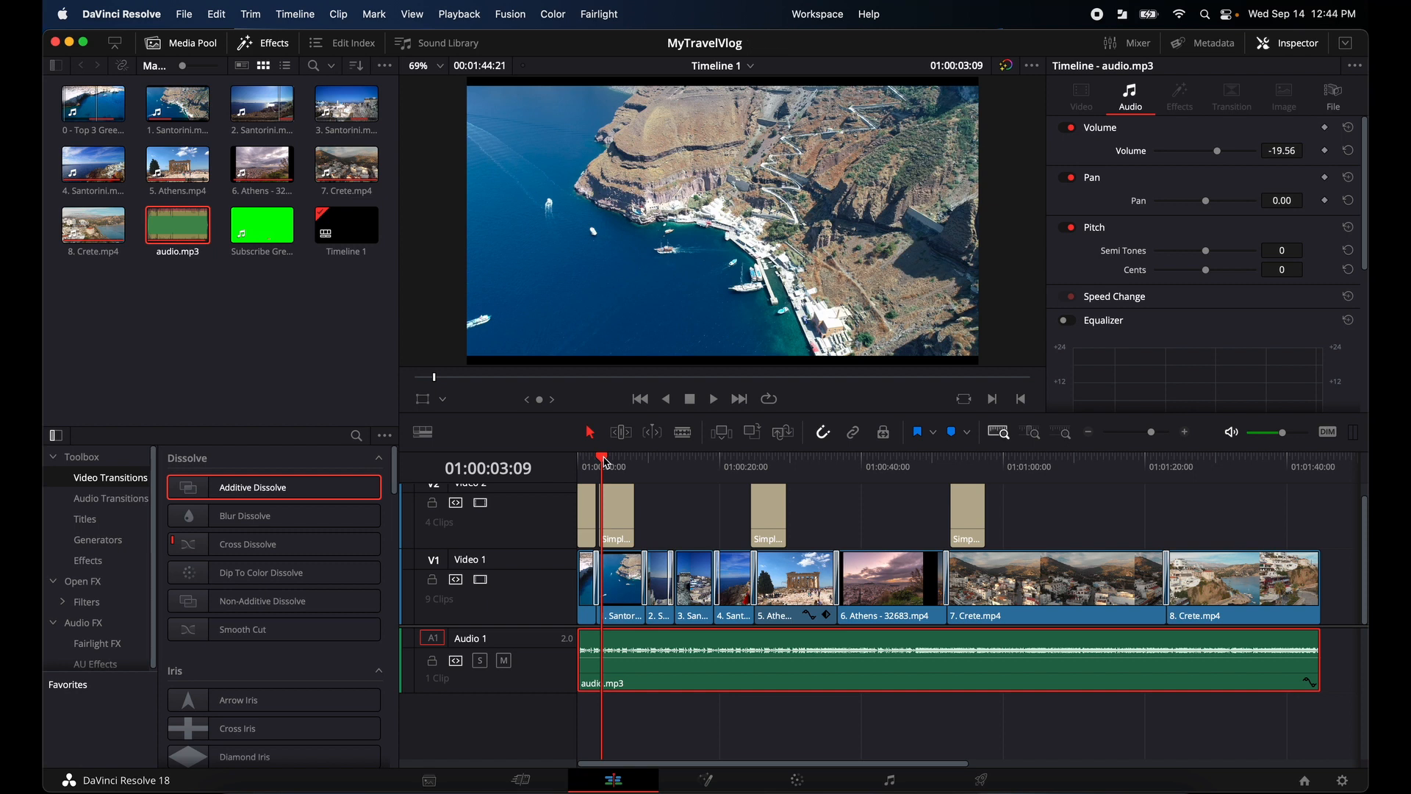
{"action": "left_click_drag", "start_coordinate": [606, 461], "coordinate": [579, 463]}
{"action": "left_click", "coordinate": [713, 398]}
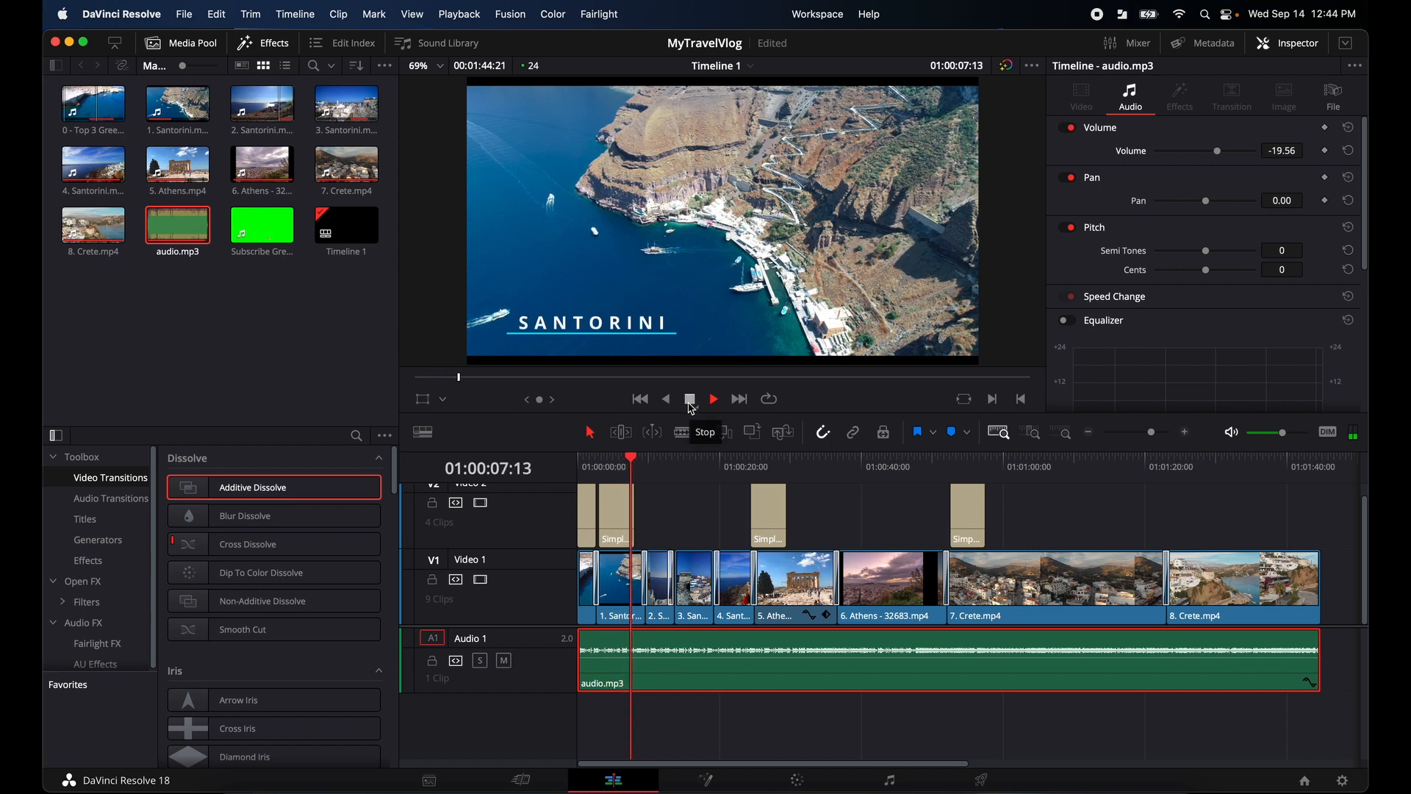
{"action": "left_click", "coordinate": [691, 407]}
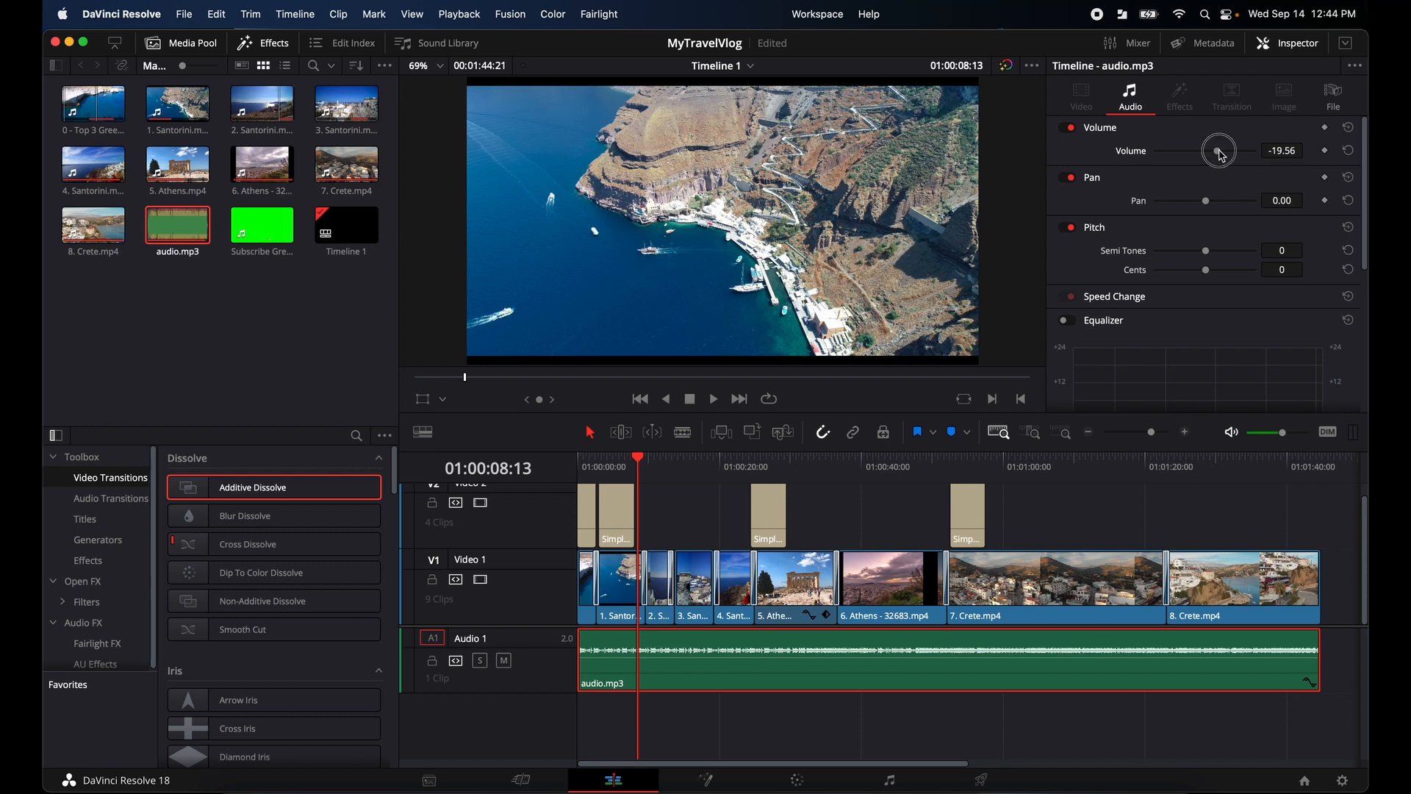
Set the volume of audio.mp3 to -10.69 dB and look through its other audio settings.
{"action": "left_click_drag", "start_coordinate": [1222, 155], "coordinate": [1227, 157]}
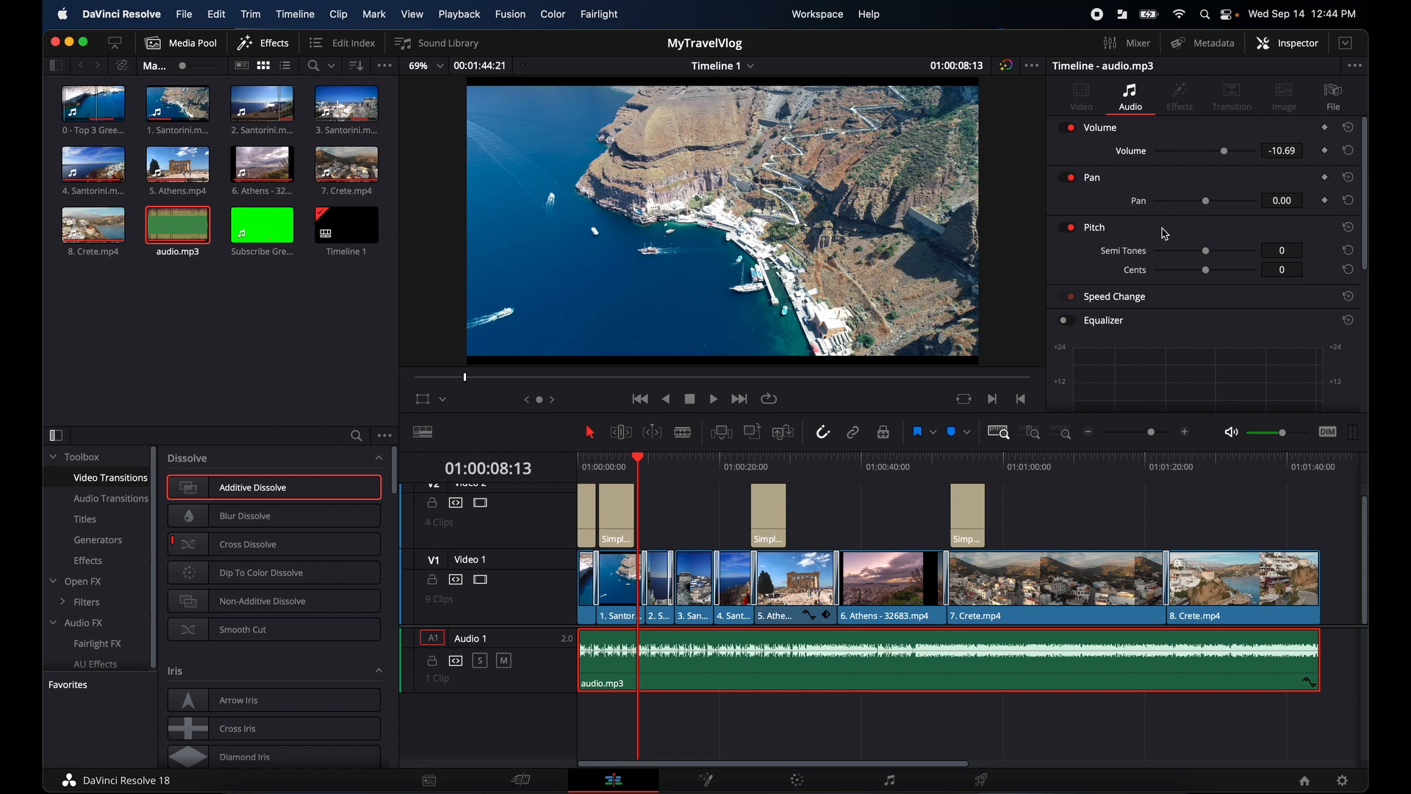
{"action": "scroll", "coordinate": [1181, 314], "scroll_direction": "down", "scroll_amount": 3}
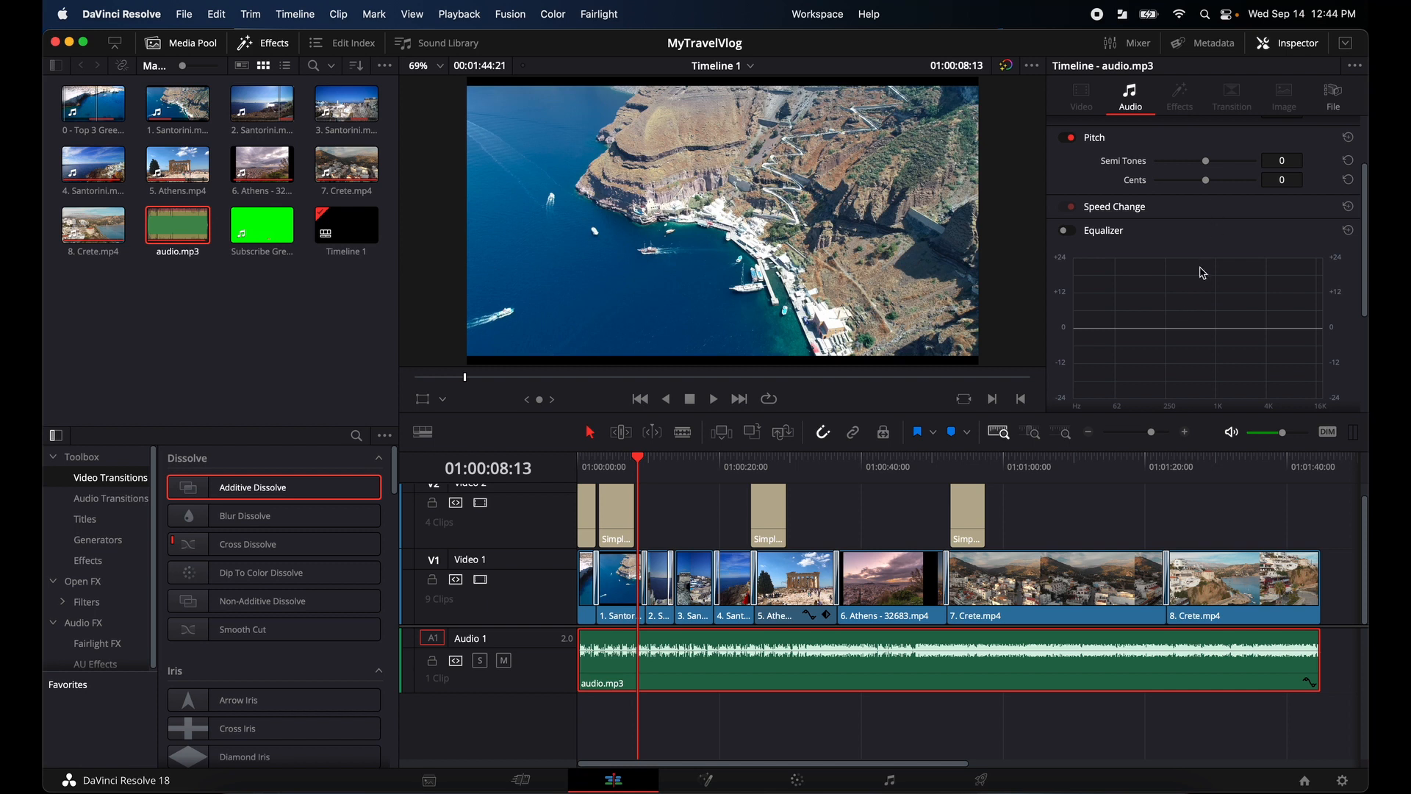
{"action": "scroll", "coordinate": [1209, 228], "scroll_direction": "up", "scroll_amount": 3}
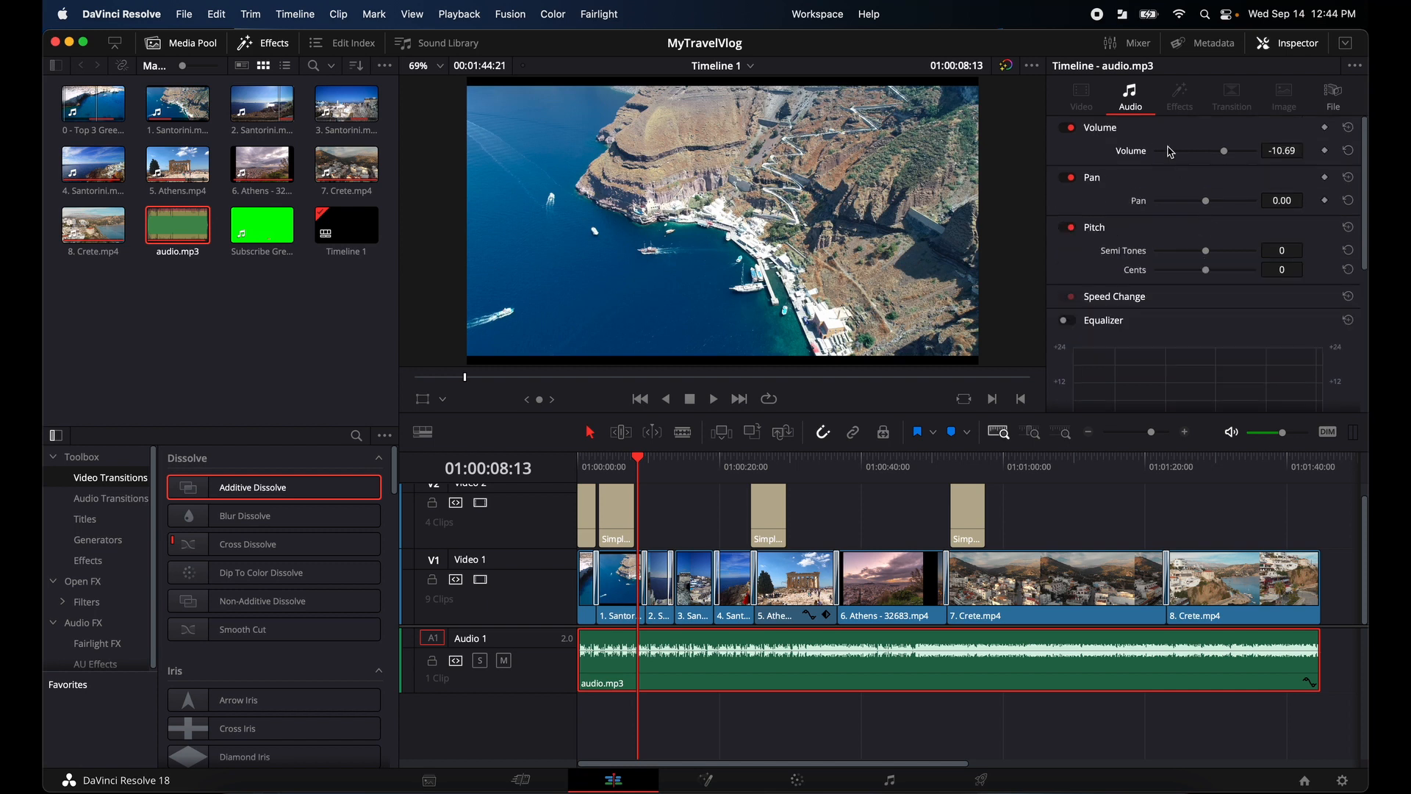
Show the Mixer and, while playing the timeline from the start, set the Audio 1 track level to -1.7 dB.
{"action": "left_click", "coordinate": [1113, 44]}
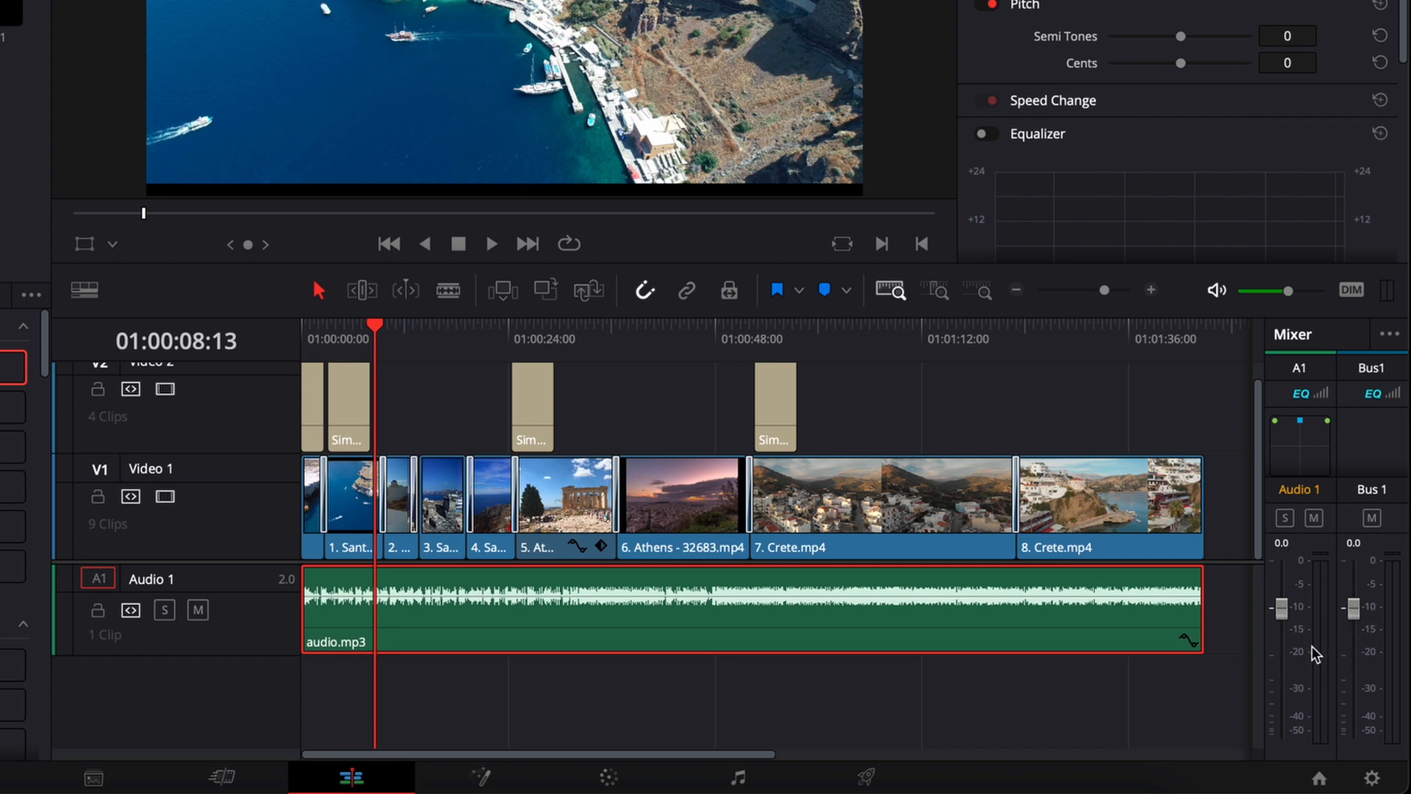
{"action": "left_click_drag", "start_coordinate": [363, 326], "coordinate": [303, 325]}
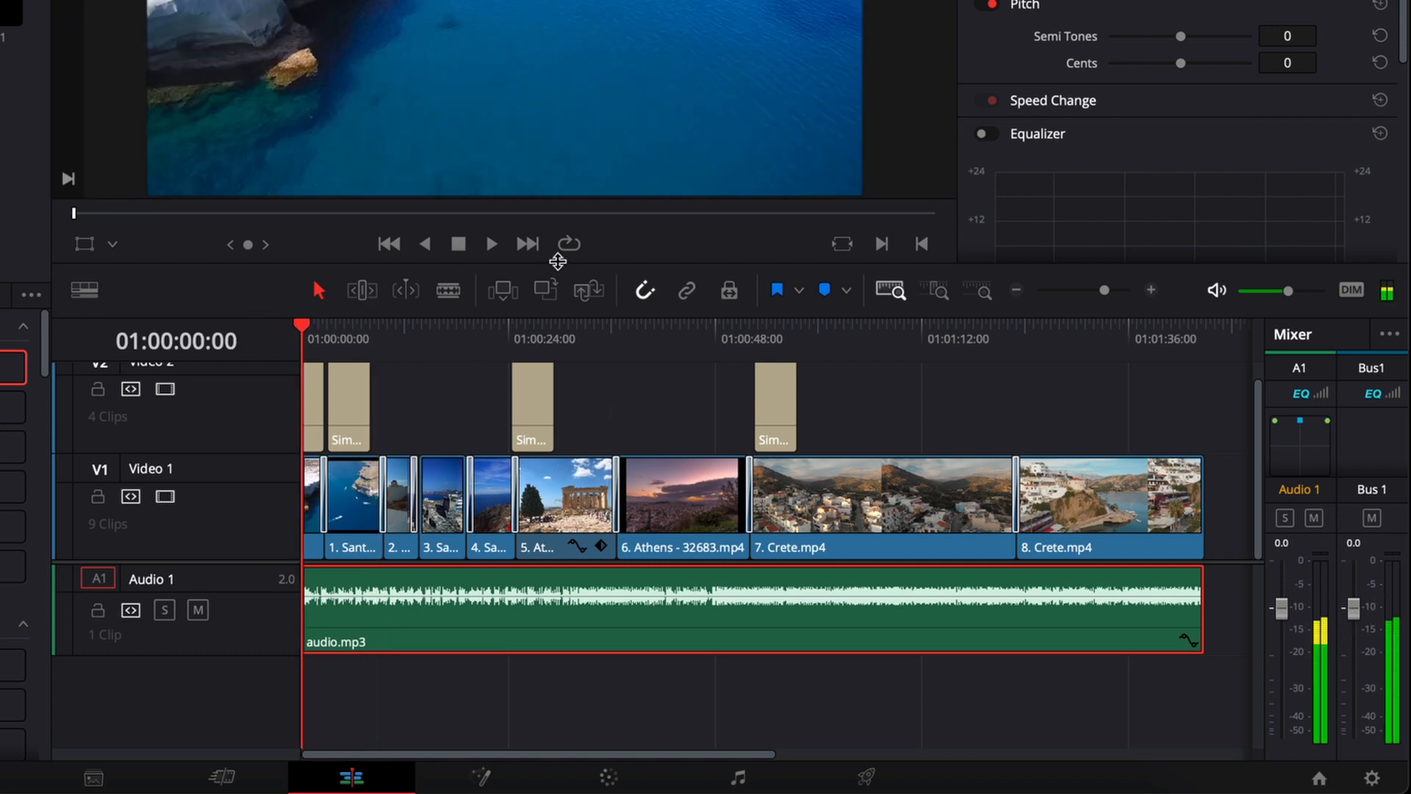
{"action": "left_click", "coordinate": [492, 244]}
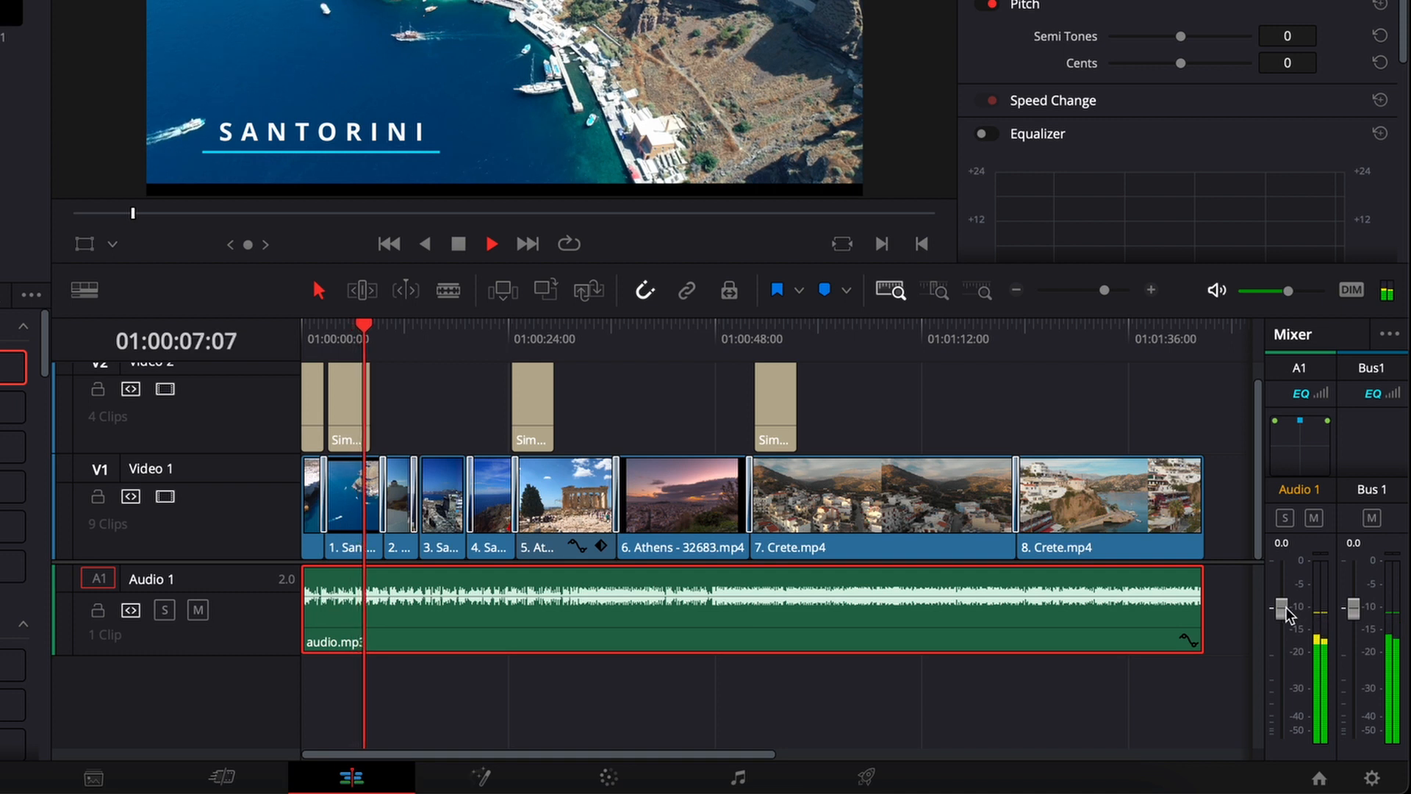
{"action": "left_click_drag", "start_coordinate": [1281, 607], "coordinate": [1286, 565]}
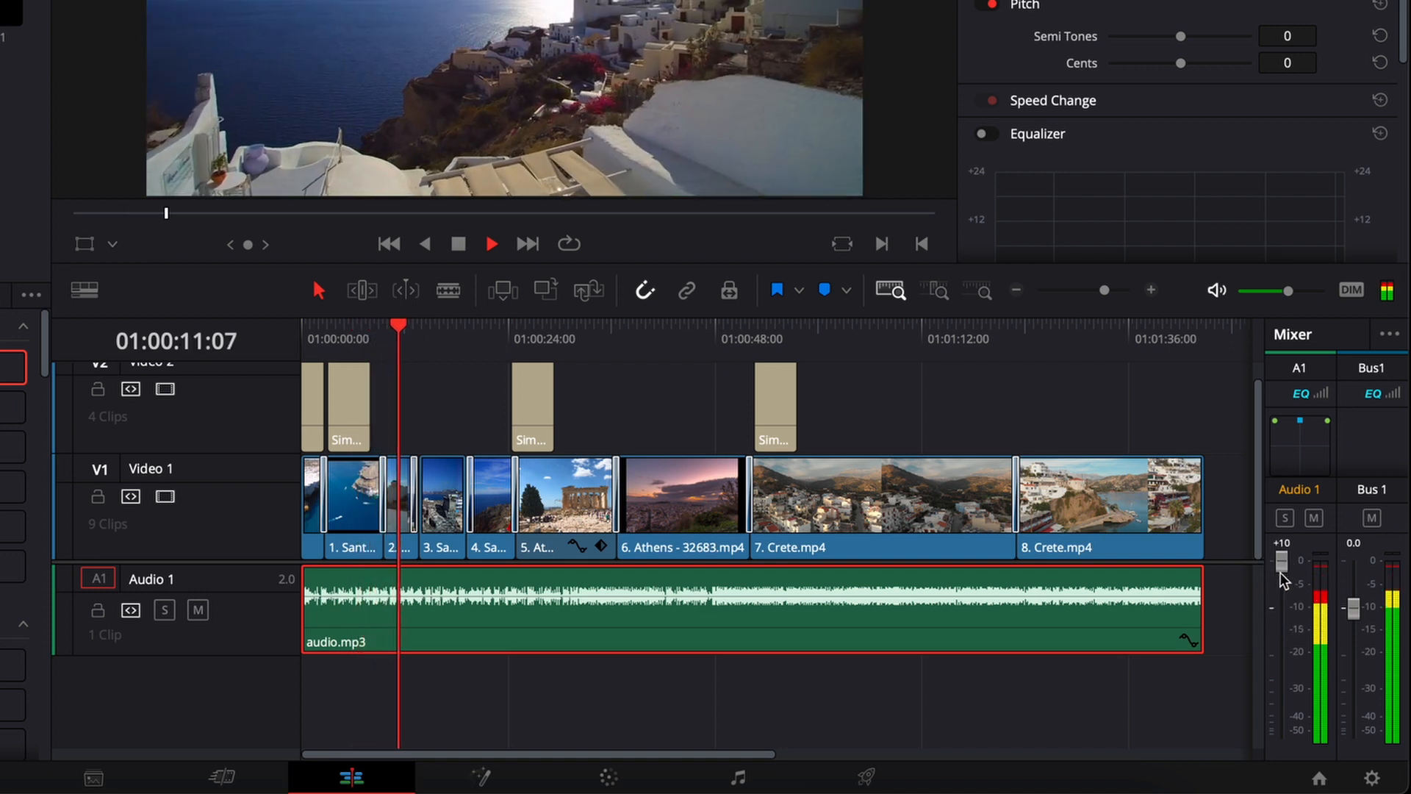
{"action": "left_click_drag", "start_coordinate": [1281, 562], "coordinate": [1285, 626]}
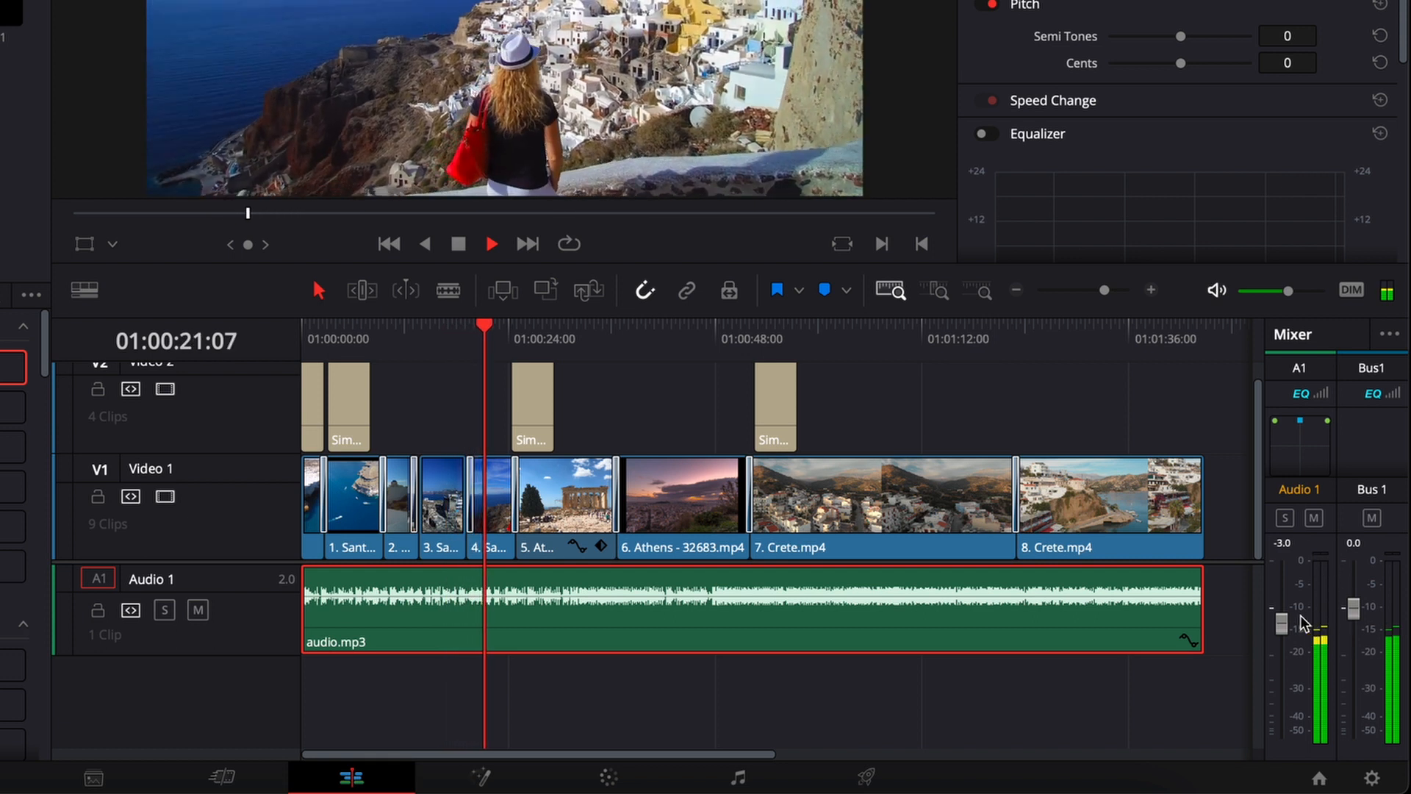
{"action": "left_click_drag", "start_coordinate": [1283, 626], "coordinate": [1283, 619]}
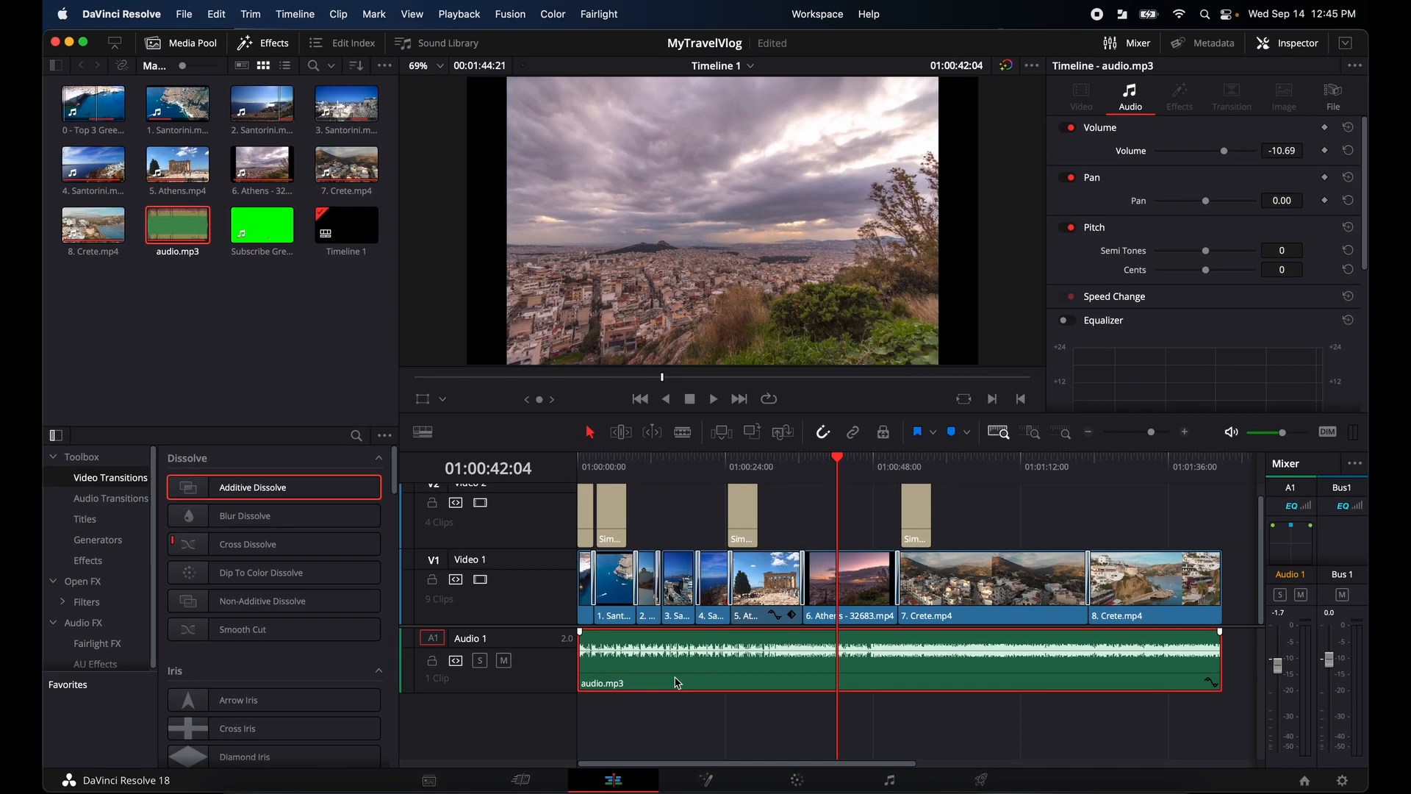
Place a second copy of audio.mp3 on a new Audio 2 track and play the timeline with Audio 1 muted.
{"action": "left_click_drag", "start_coordinate": [197, 234], "coordinate": [597, 729]}
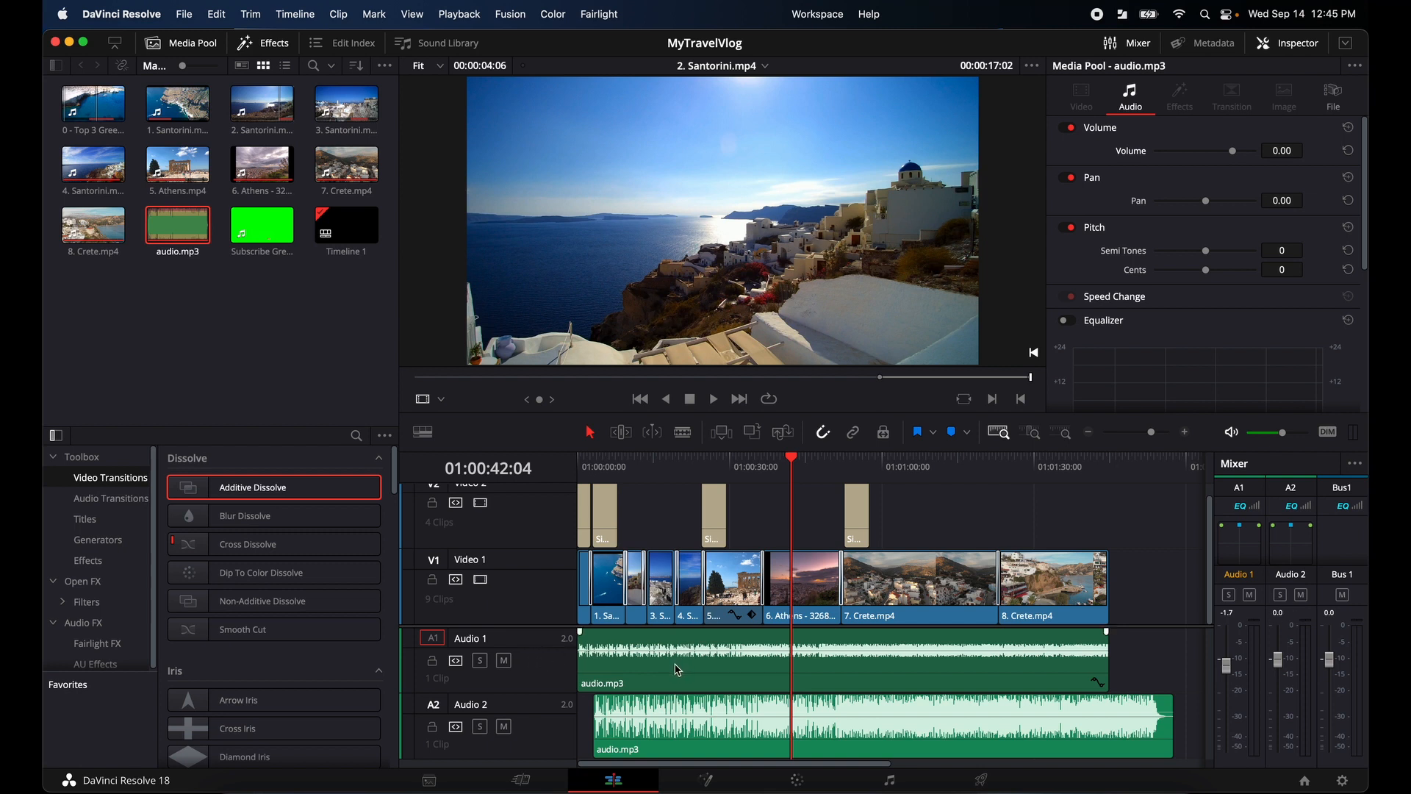
{"action": "left_click", "coordinate": [504, 660]}
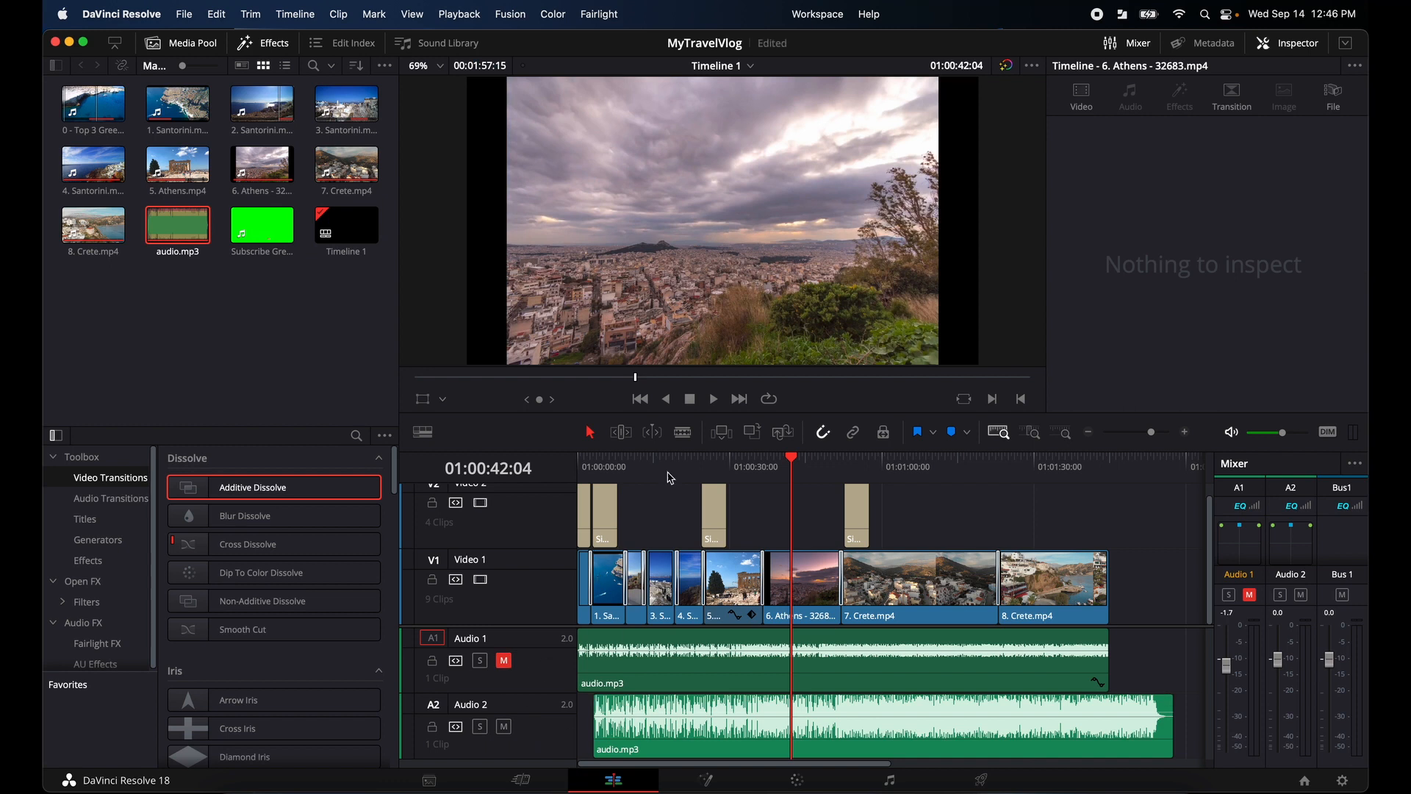
{"action": "left_click", "coordinate": [712, 398]}
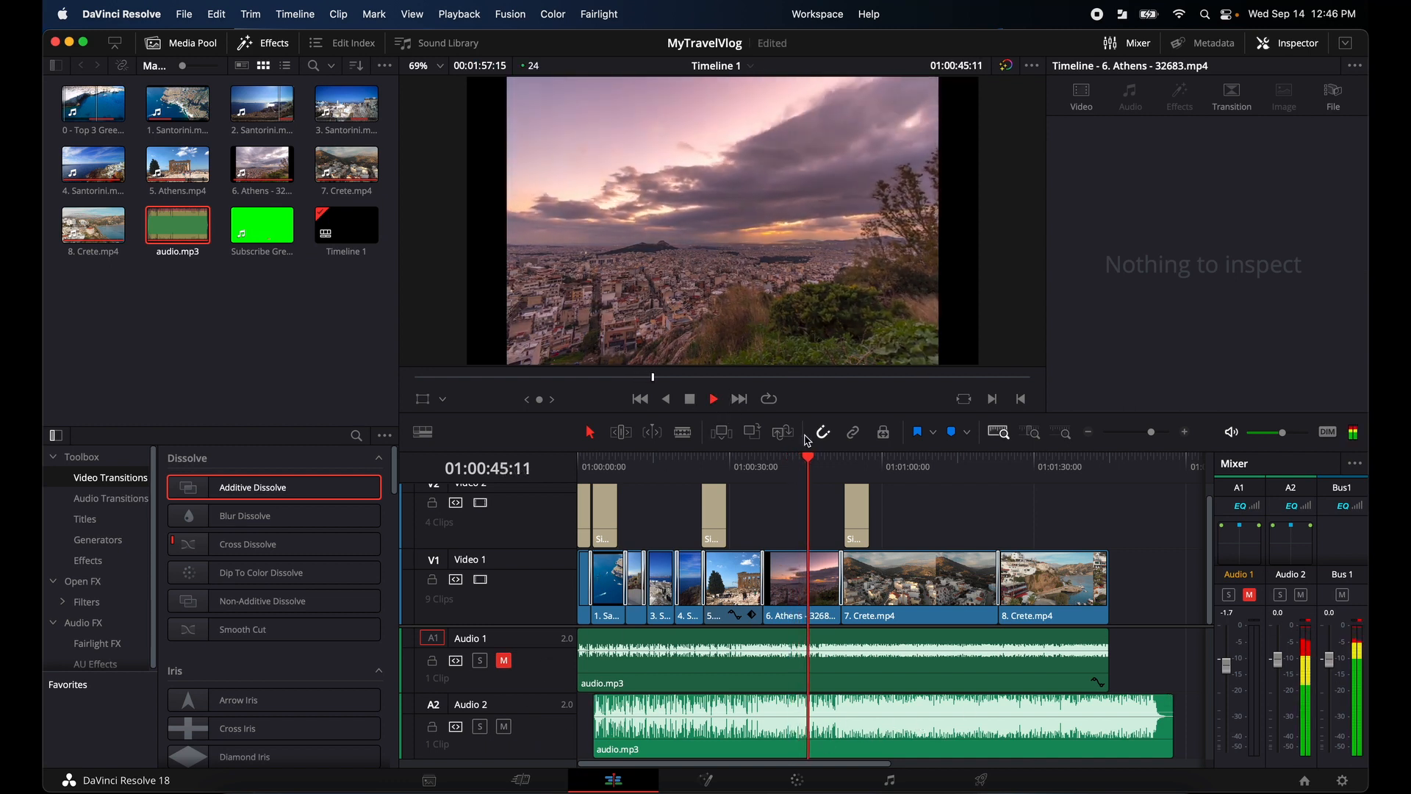
{"action": "key", "text": "space"}
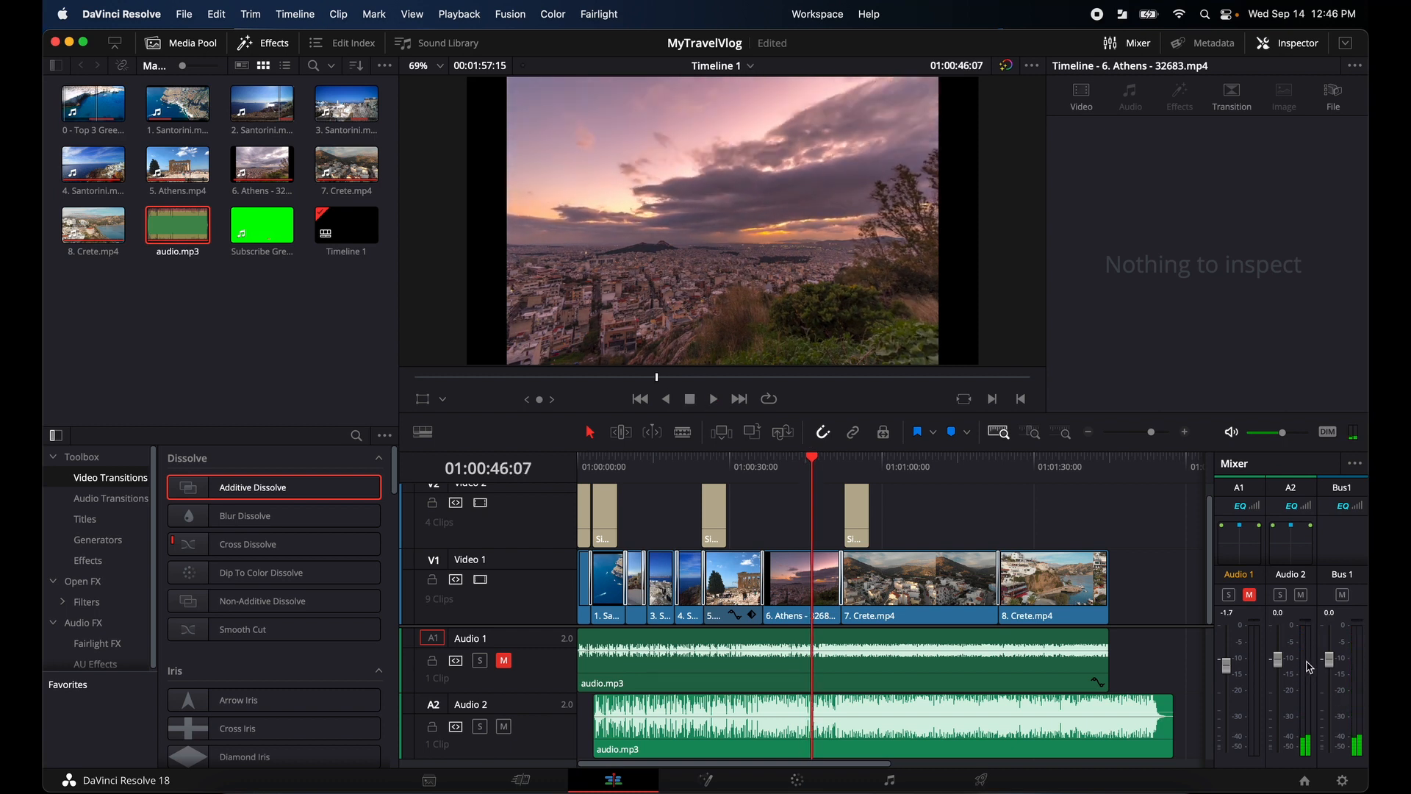
Lower the Audio 2 track level in the Mixer to -9.9 dB, checking the loudness by playback.
{"action": "left_click_drag", "start_coordinate": [1279, 663], "coordinate": [1279, 681]}
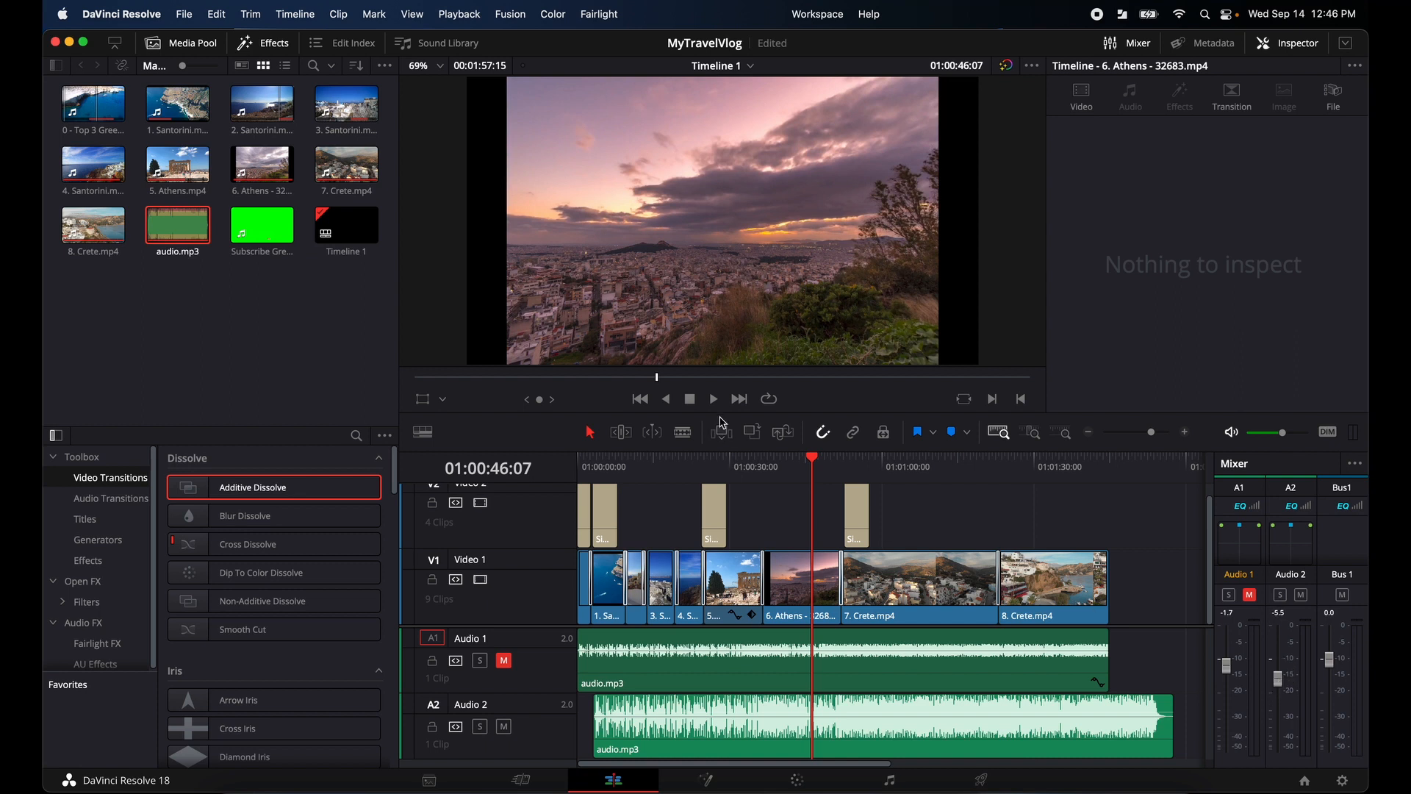
{"action": "left_click", "coordinate": [713, 398]}
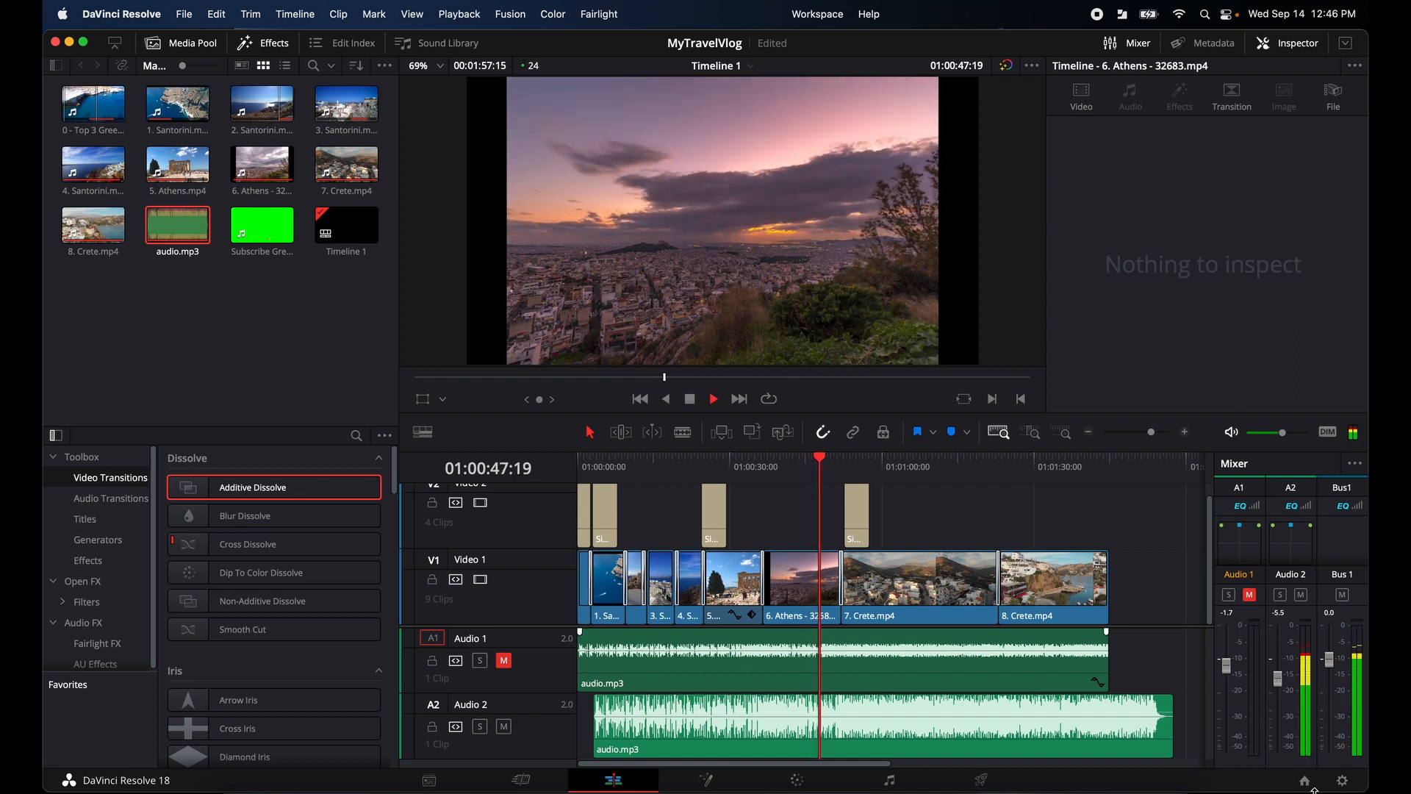
{"action": "left_click", "coordinate": [691, 399]}
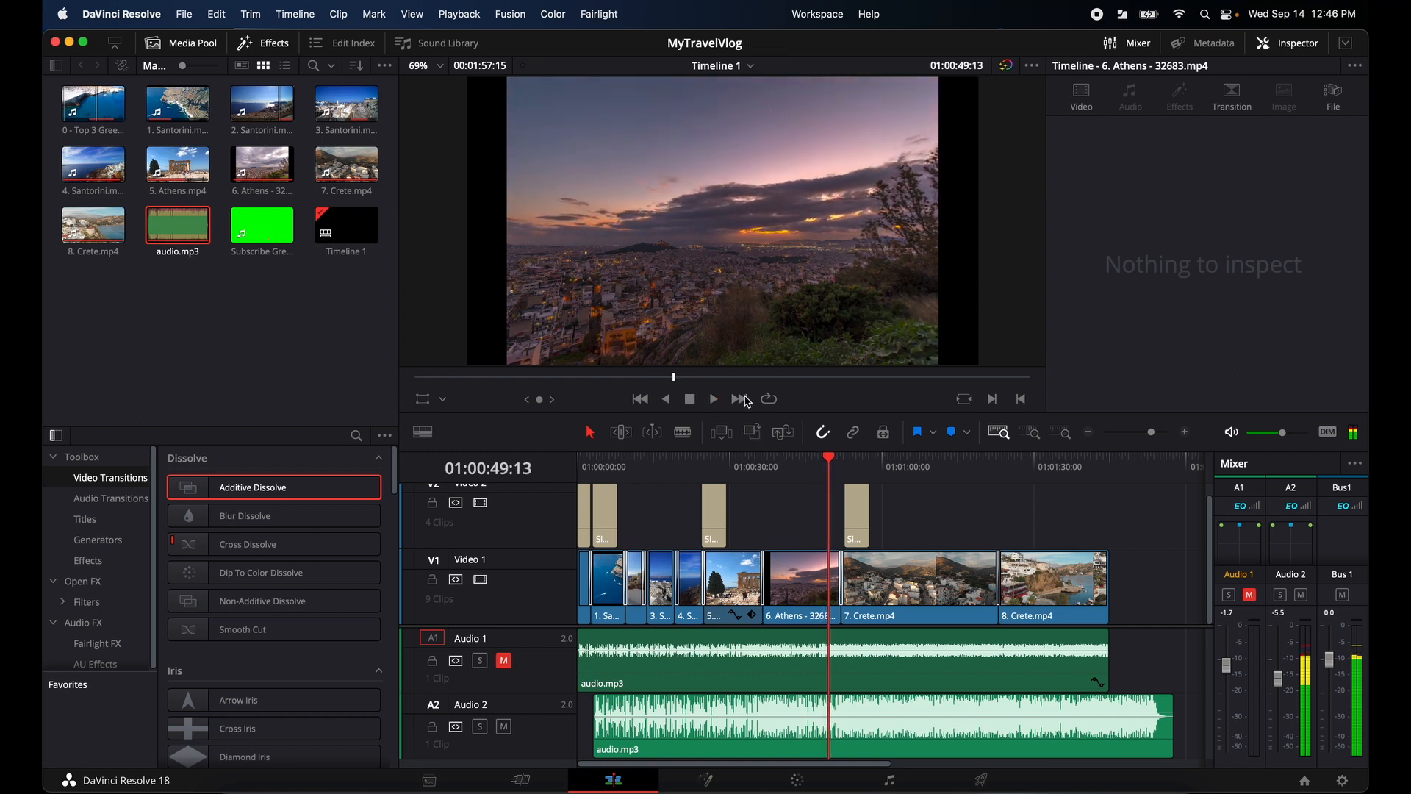
{"action": "left_click_drag", "start_coordinate": [1277, 677], "coordinate": [1279, 693]}
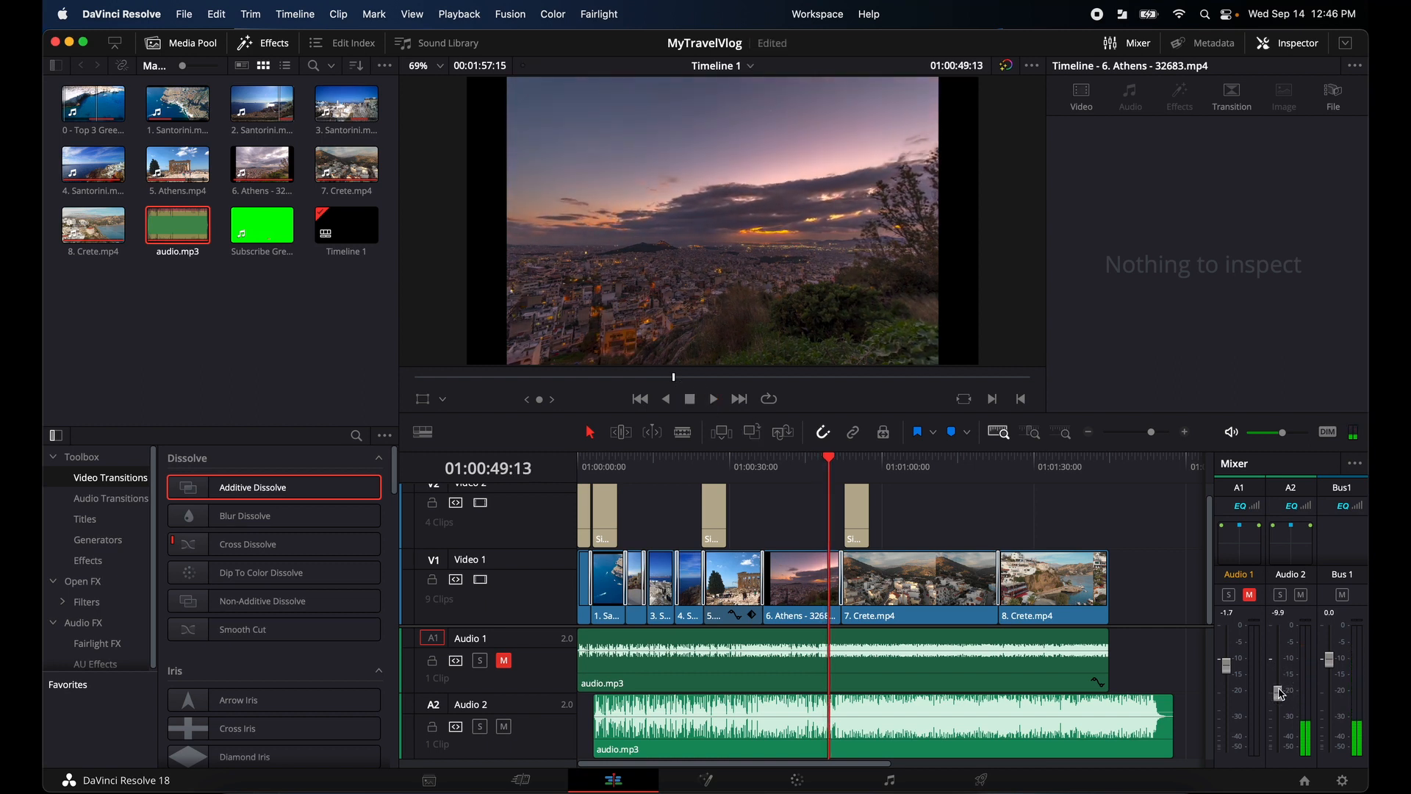
{"action": "left_click", "coordinate": [713, 398]}
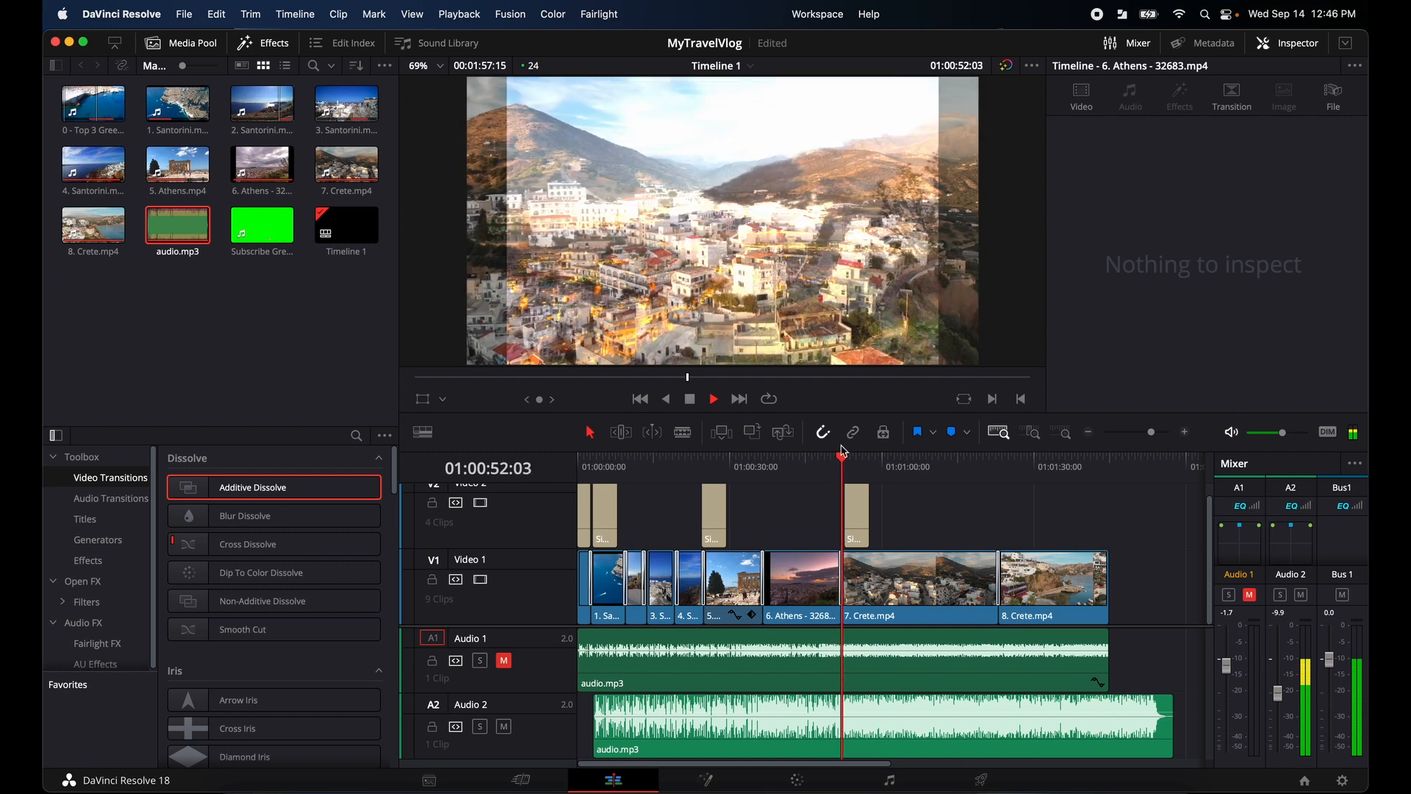
{"action": "key", "text": "space"}
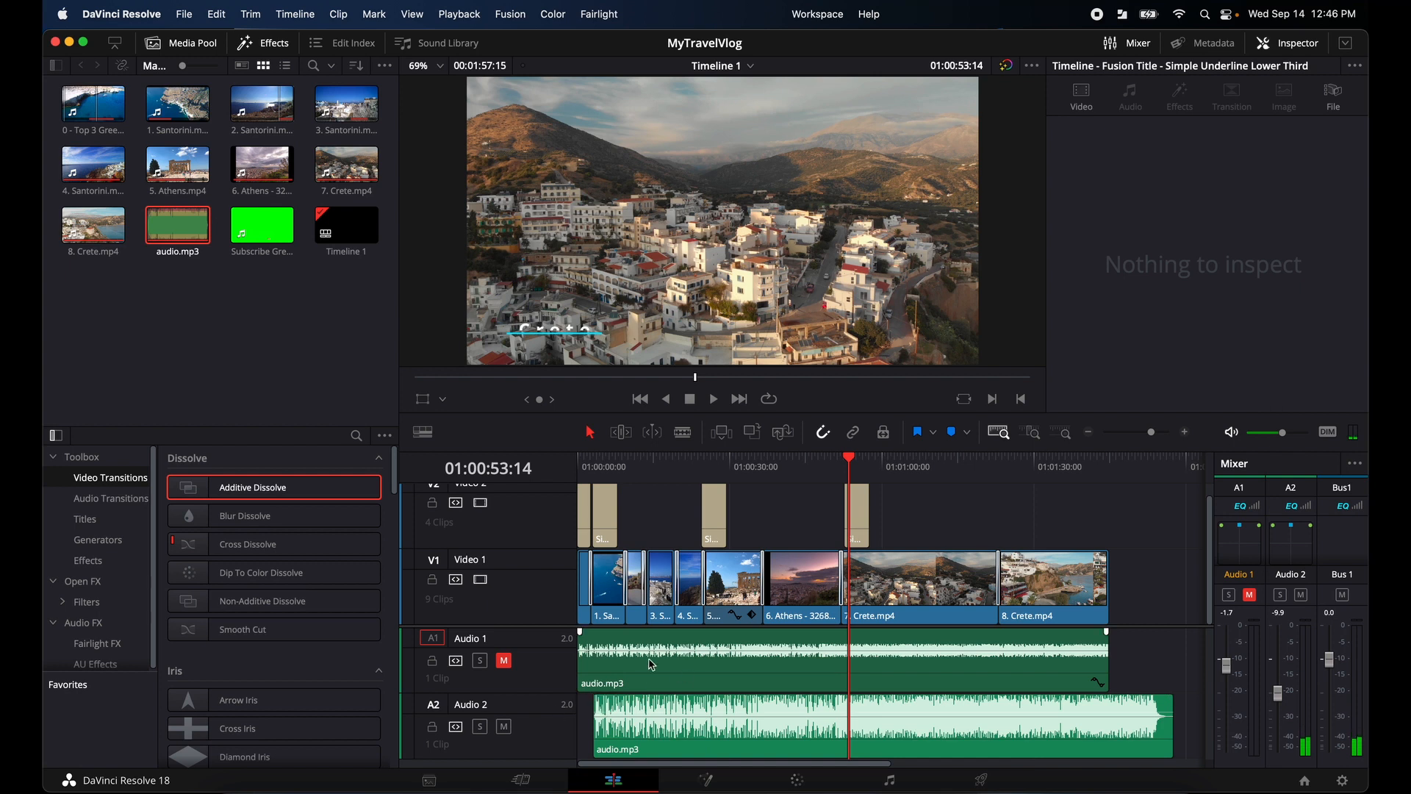
Delete the second copy of audio.mp3 from Audio 2 and remove the empty Audio 2 track.
{"action": "left_click", "coordinate": [732, 744]}
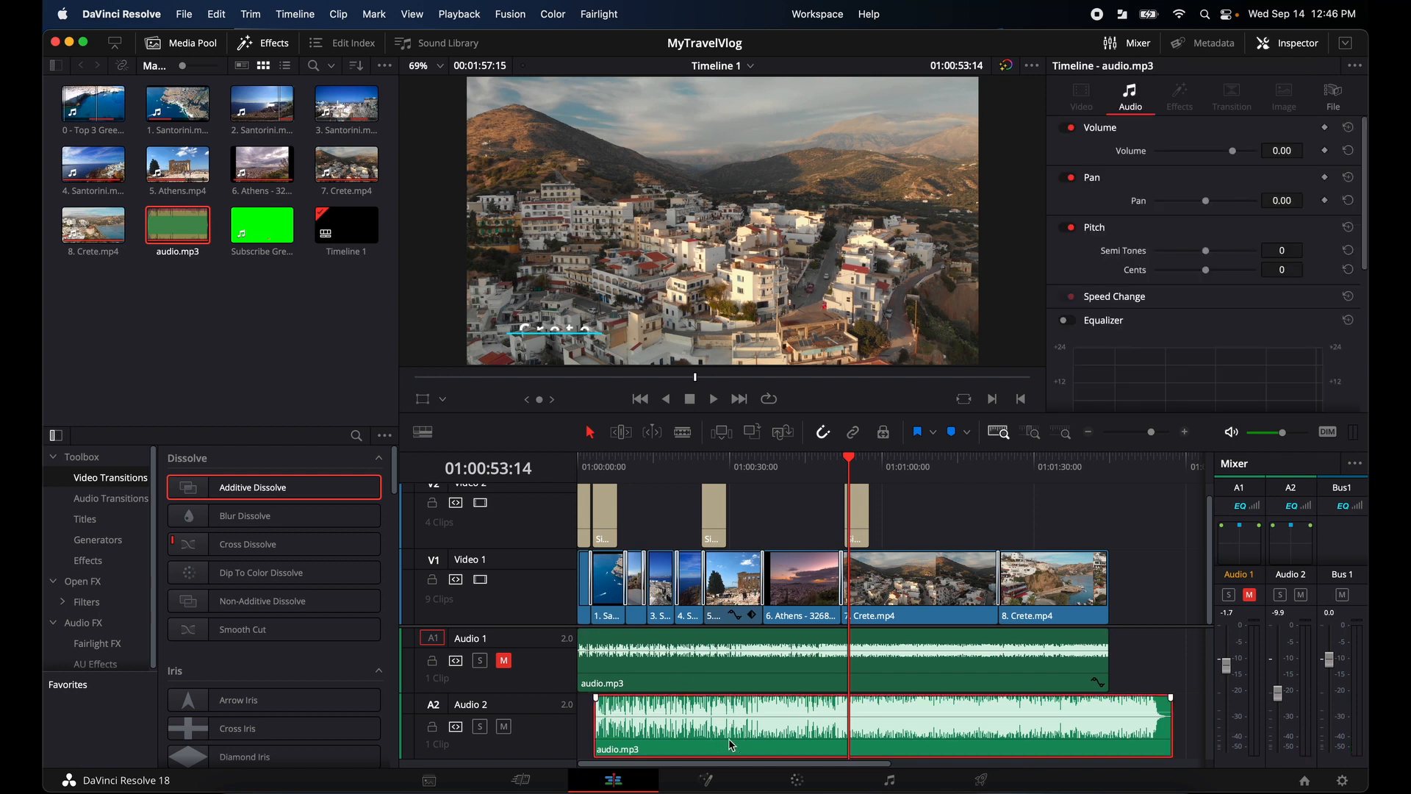
{"action": "key", "text": "Delete"}
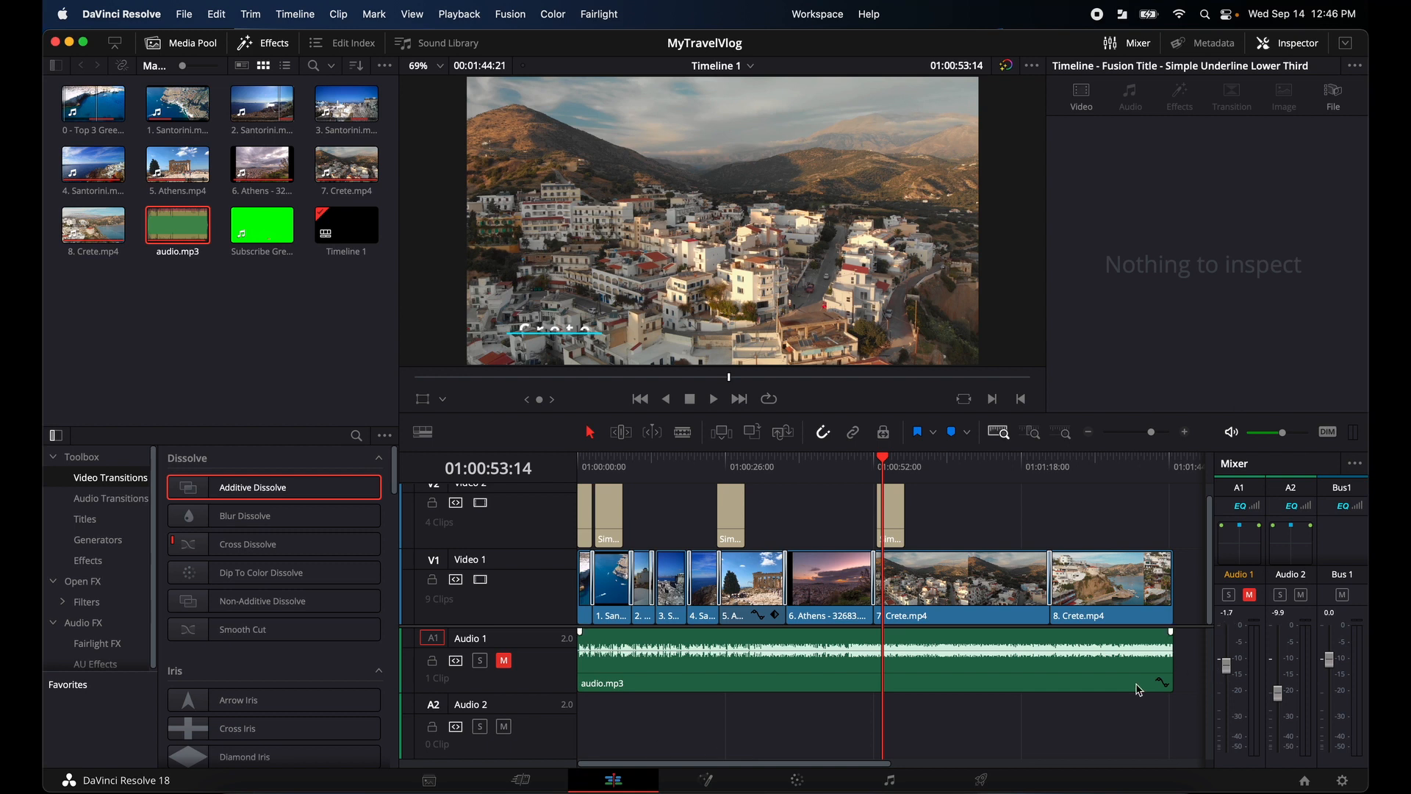
{"action": "left_click", "coordinate": [890, 782]}
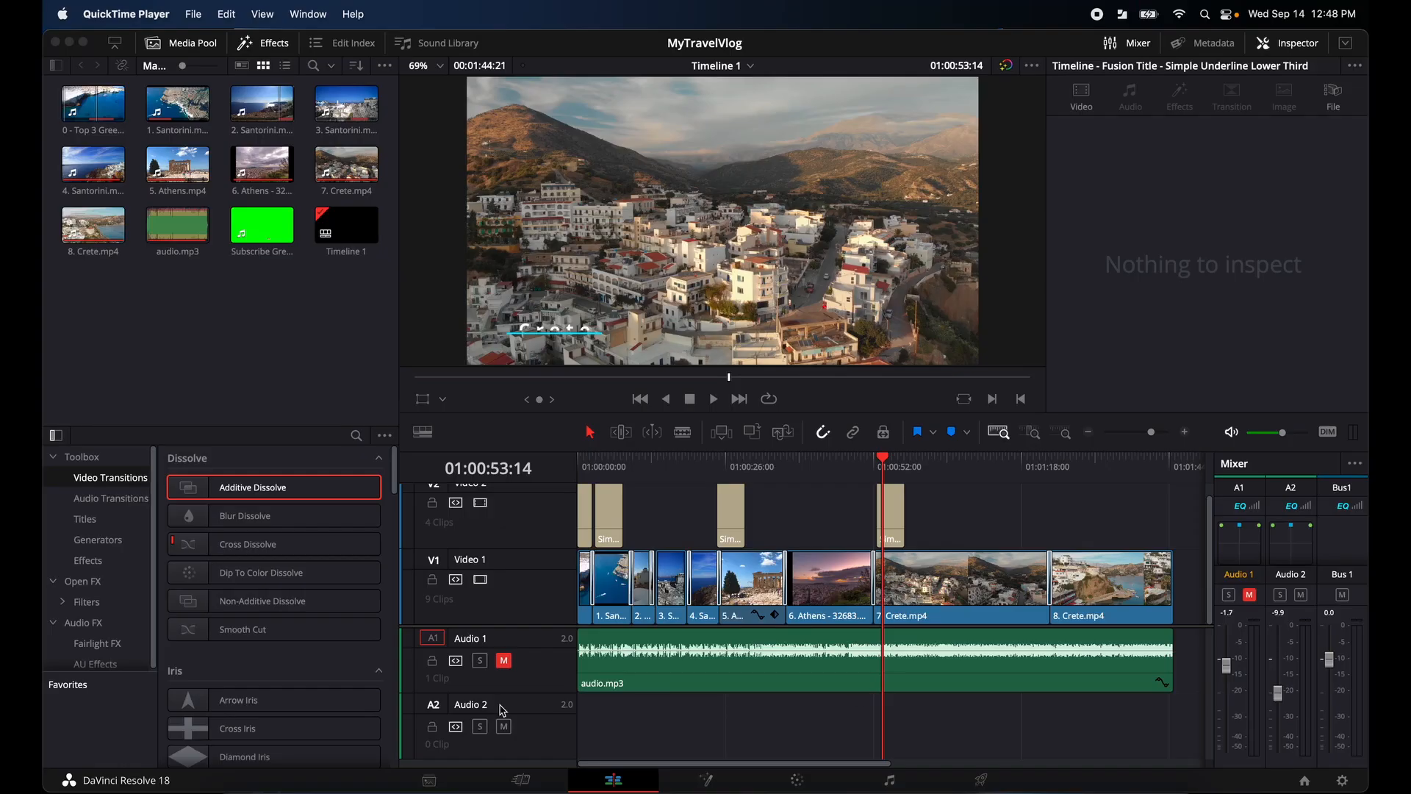
{"action": "right_click", "coordinate": [413, 704]}
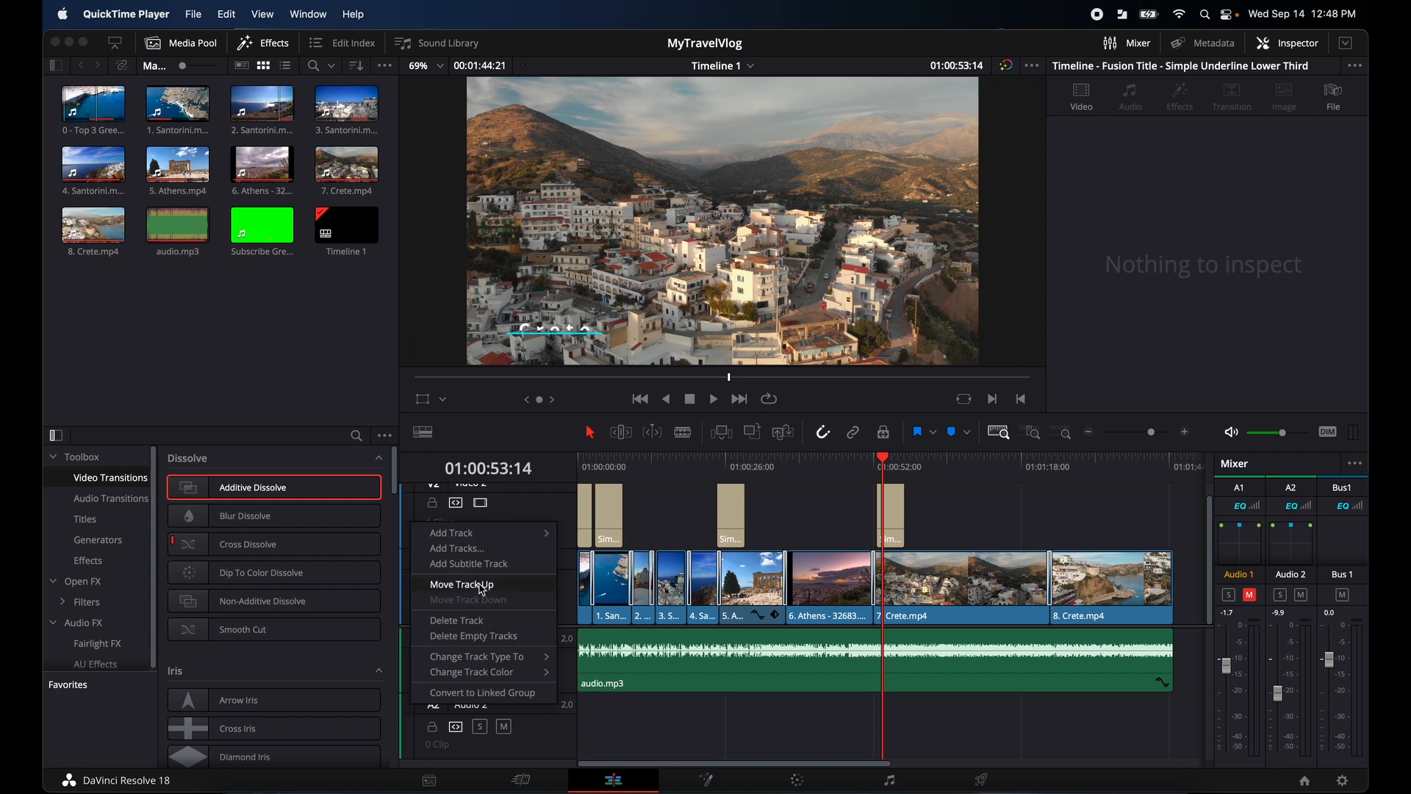
{"action": "left_click", "coordinate": [461, 620]}
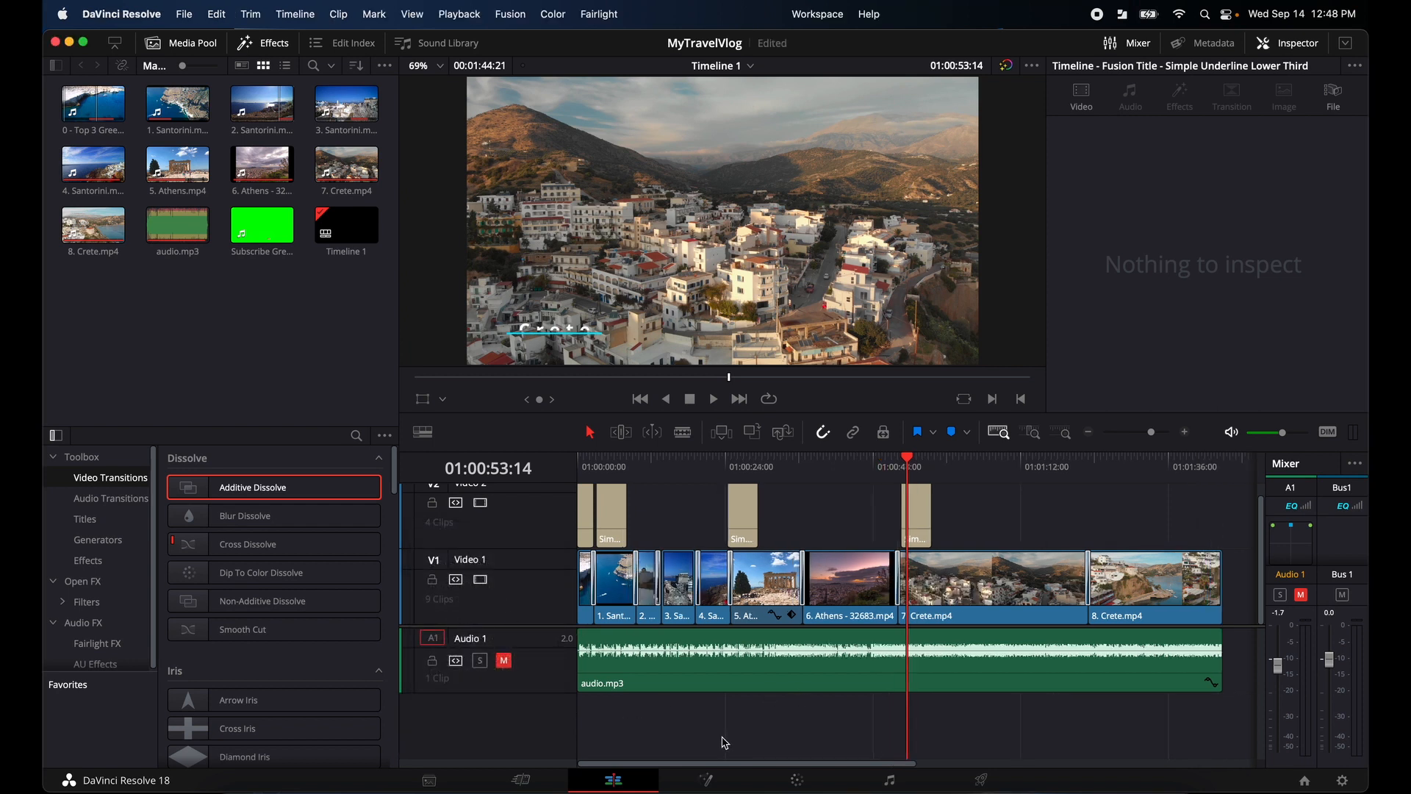
Hide the Mixer and the Inspector to show source and timeline viewers together, and move the timeline playhead to 01:01:13:22.
{"action": "left_click", "coordinate": [1132, 46]}
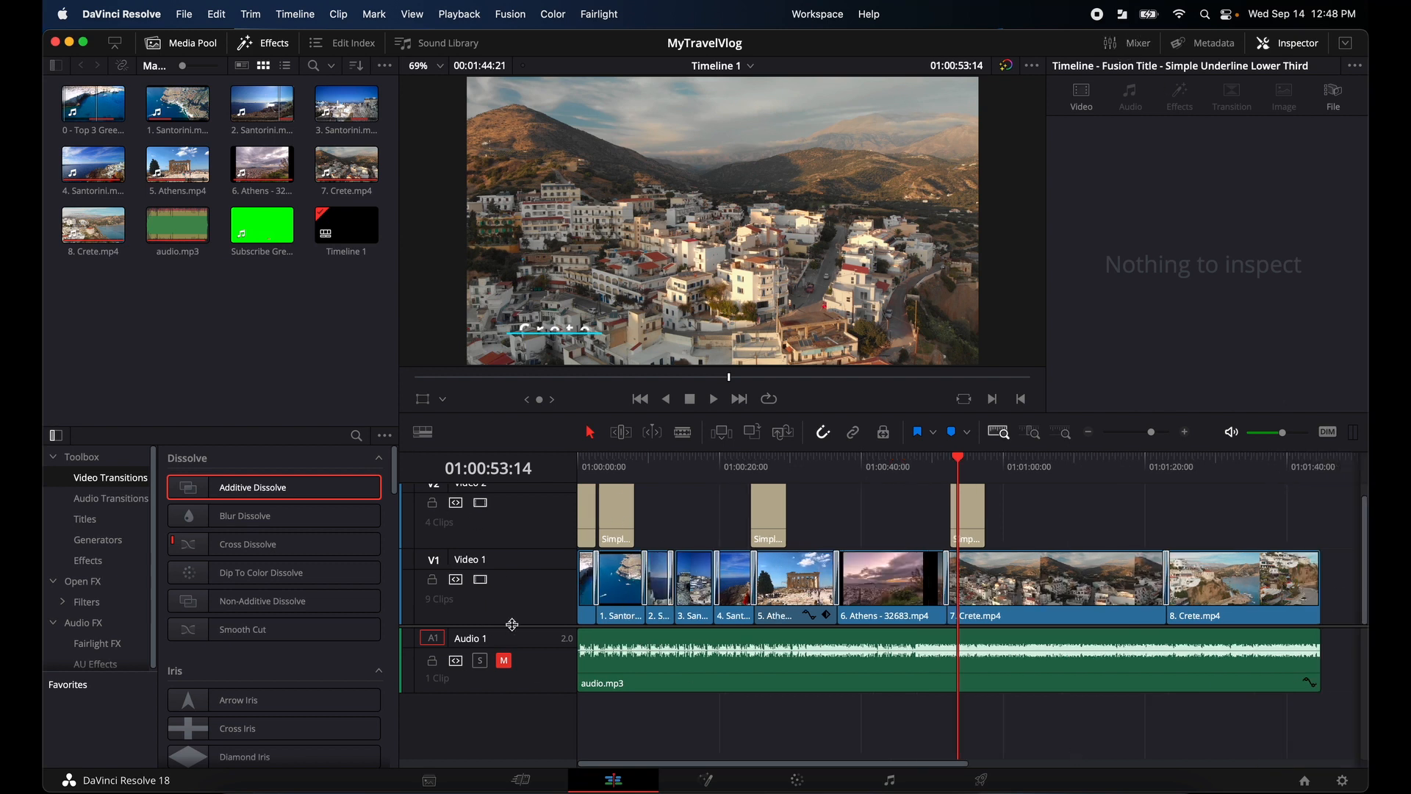
{"action": "left_click", "coordinate": [1298, 50]}
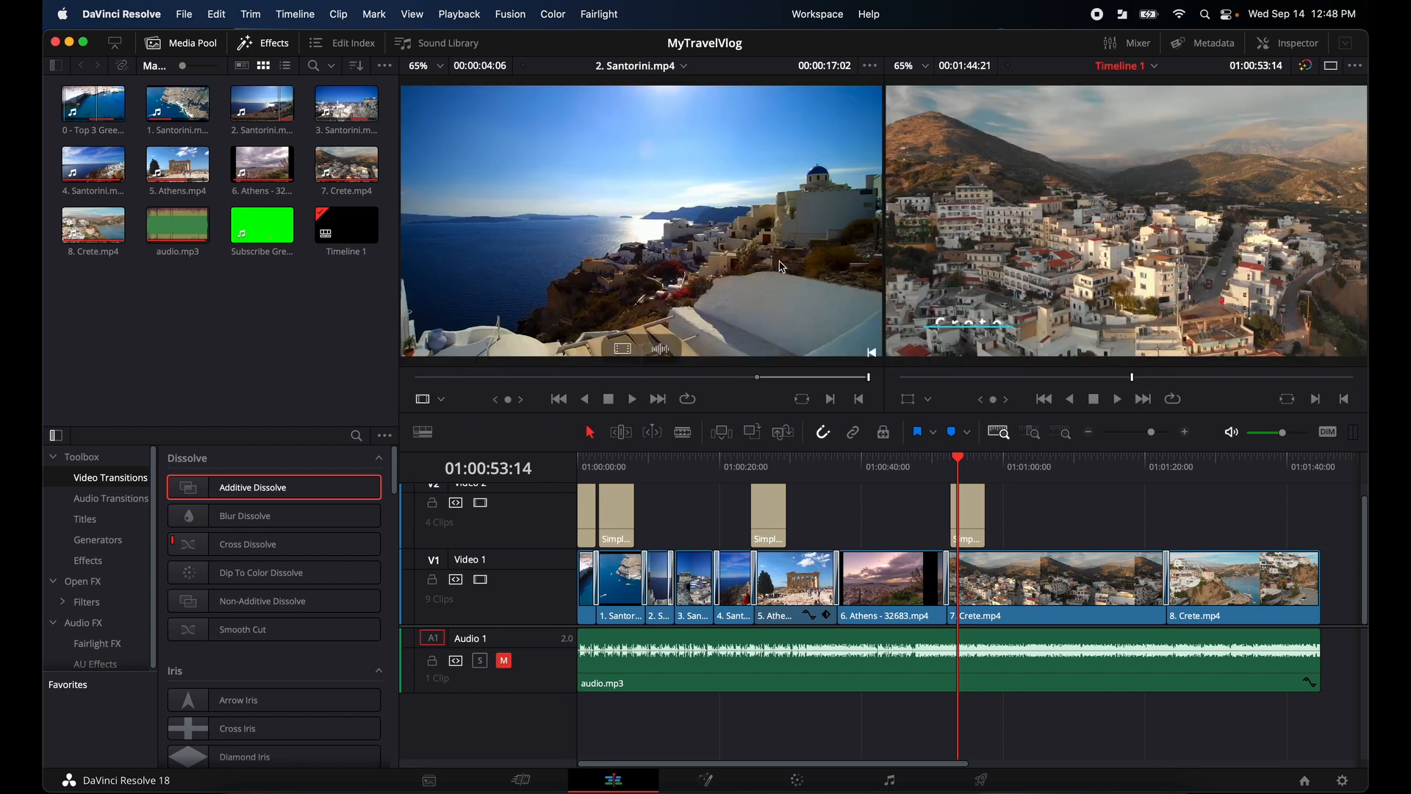
{"action": "left_click", "coordinate": [484, 328]}
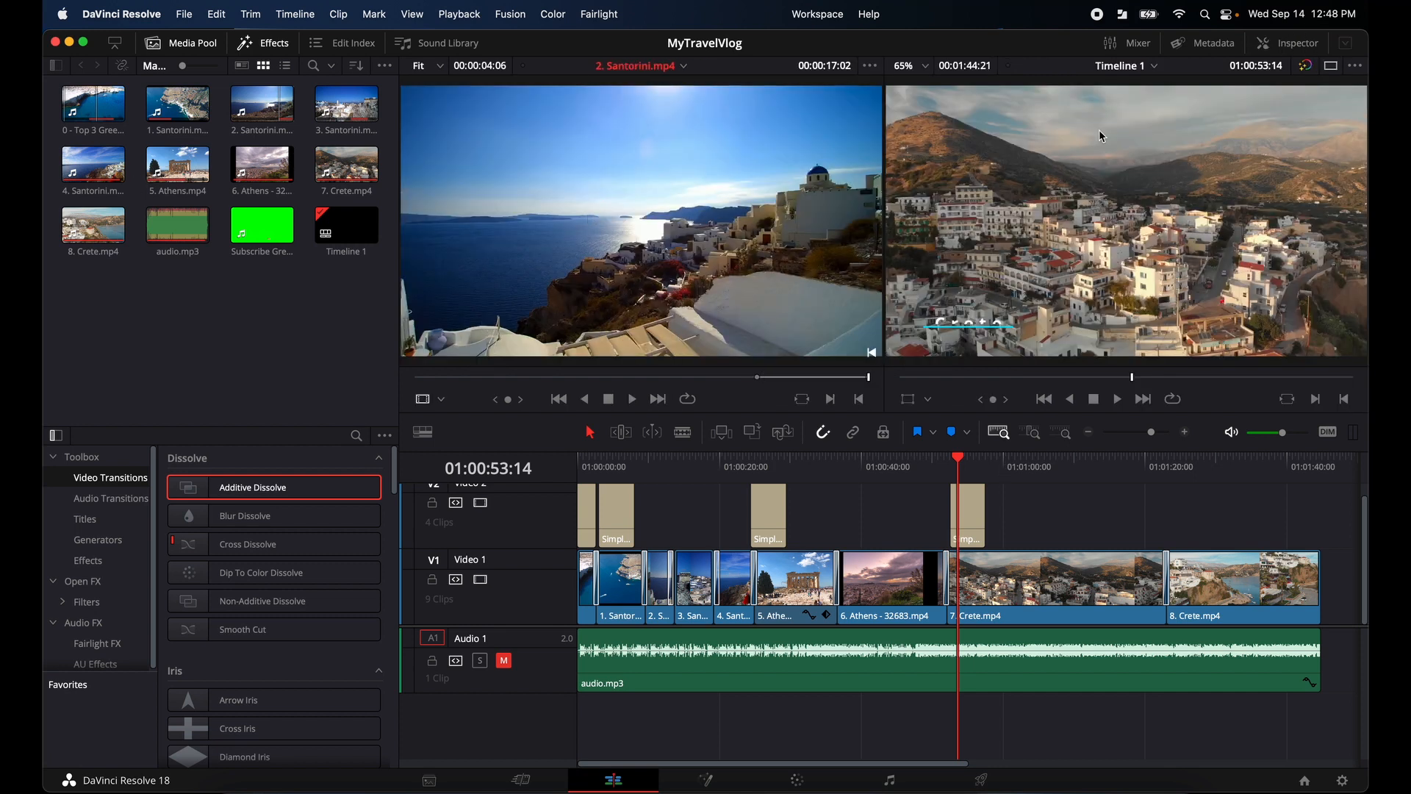
{"action": "left_click_drag", "start_coordinate": [954, 463], "coordinate": [1106, 466]}
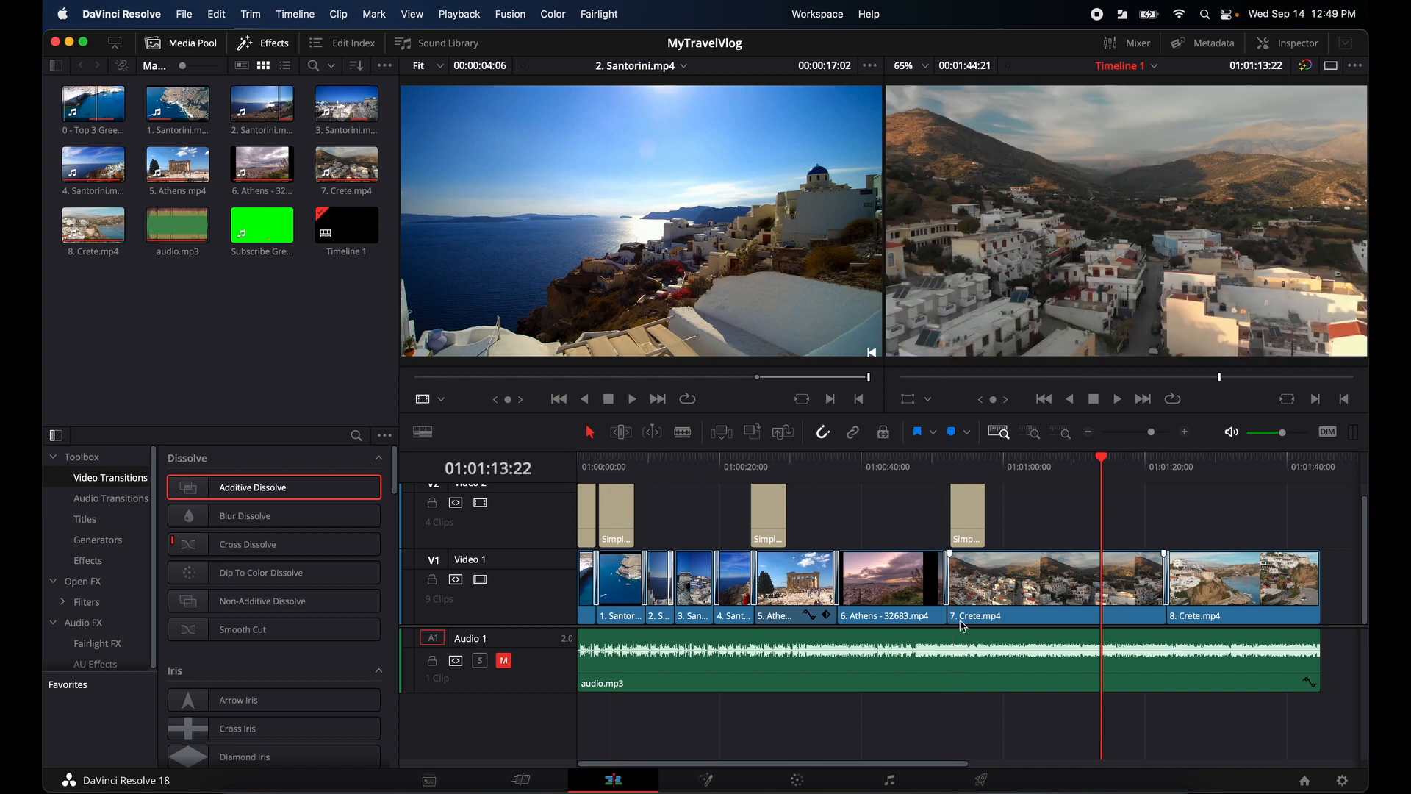
{"action": "scroll", "coordinate": [963, 626], "scroll_direction": "up", "scroll_amount": 1}
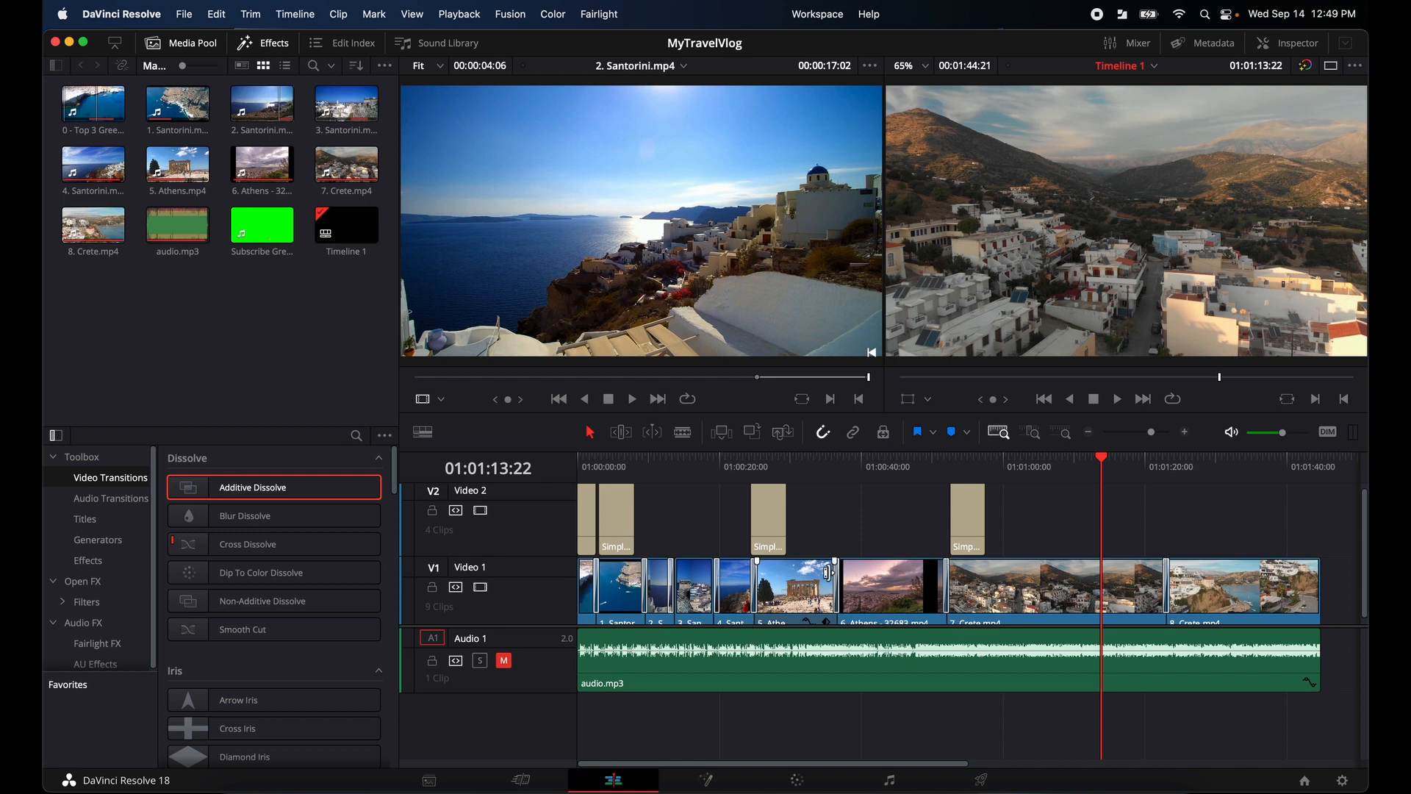
Load the Subscribe Green Screen clip into the source viewer and play through its subscribe animation.
{"action": "double_click", "coordinate": [259, 226]}
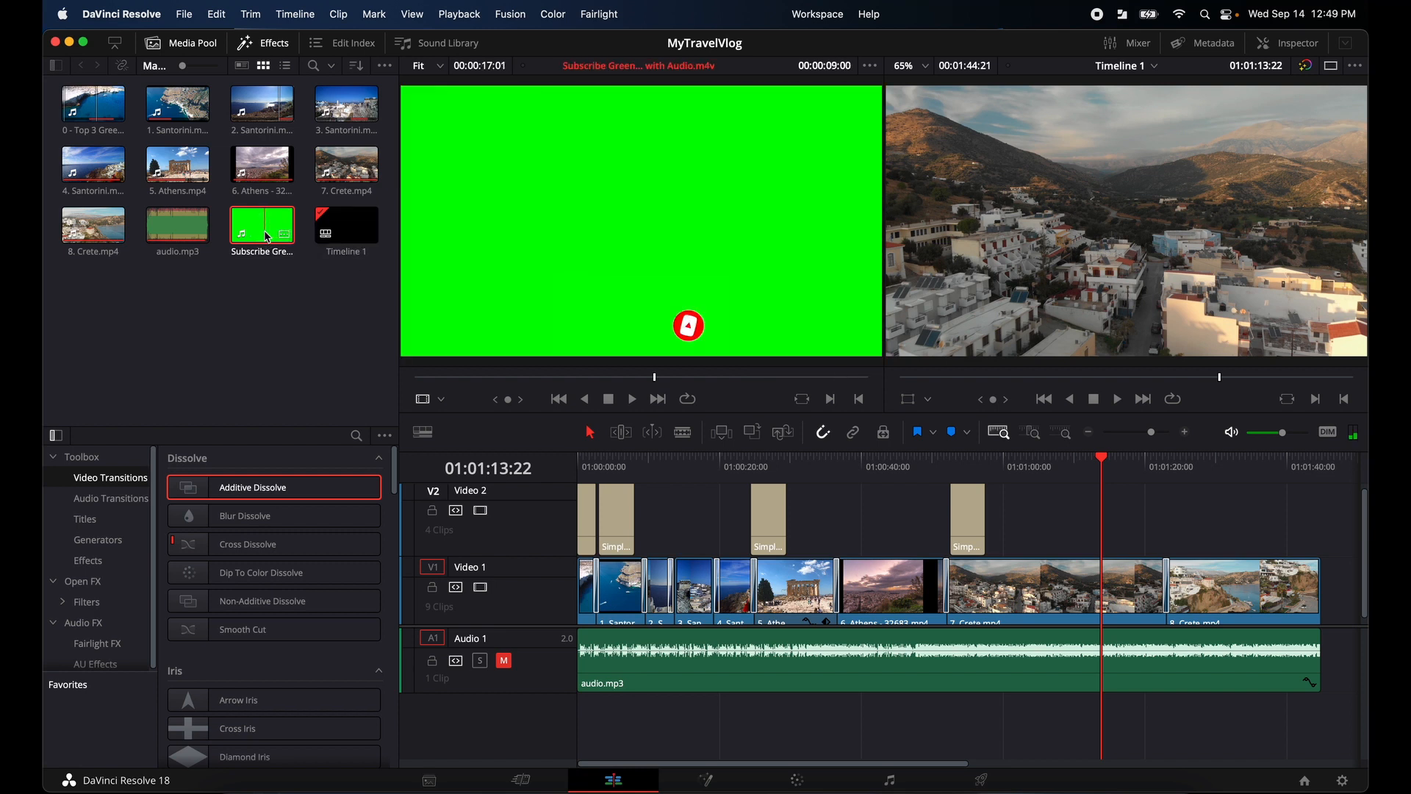
{"action": "double_click", "coordinate": [267, 227]}
{"action": "left_click", "coordinate": [632, 398]}
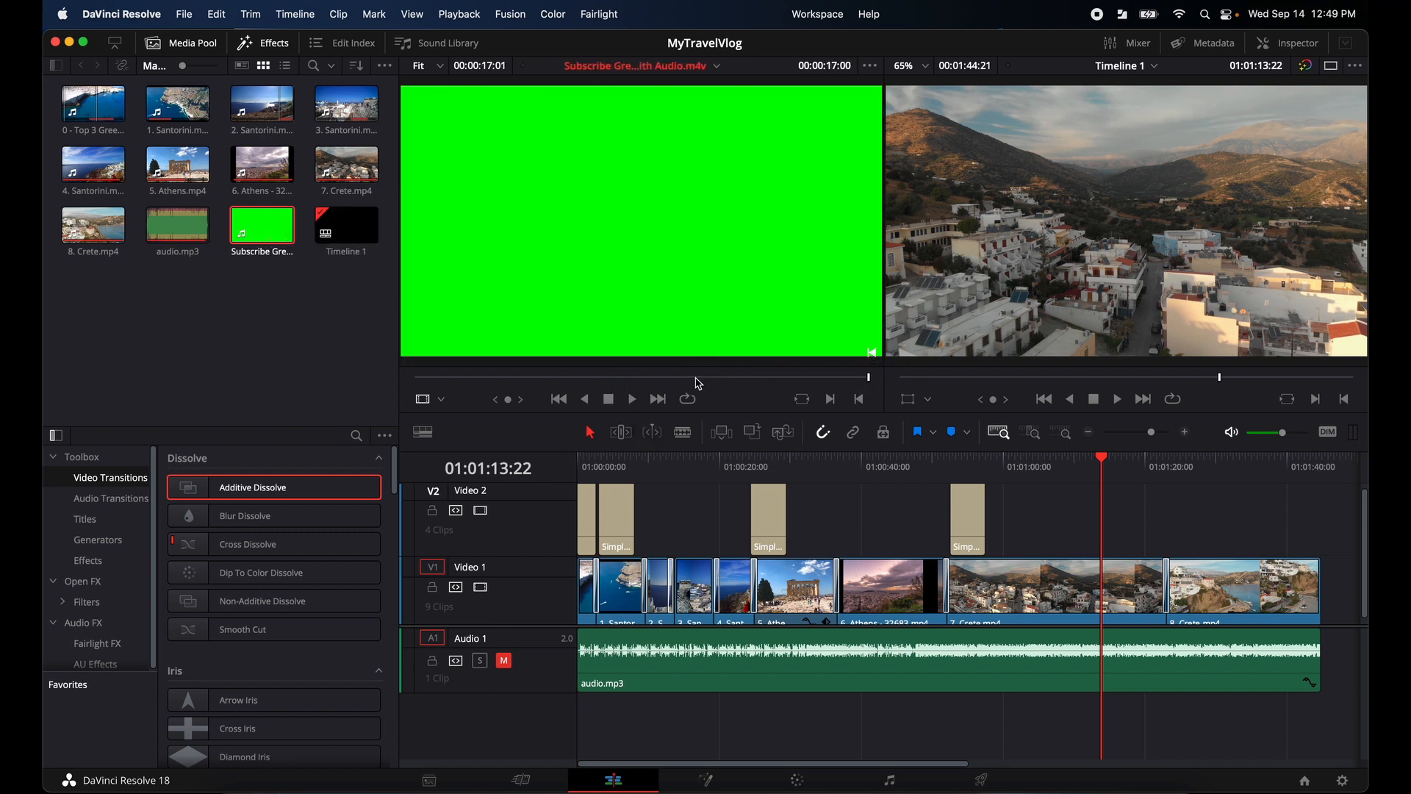
{"action": "left_click", "coordinate": [580, 376]}
{"action": "left_click", "coordinate": [632, 398]}
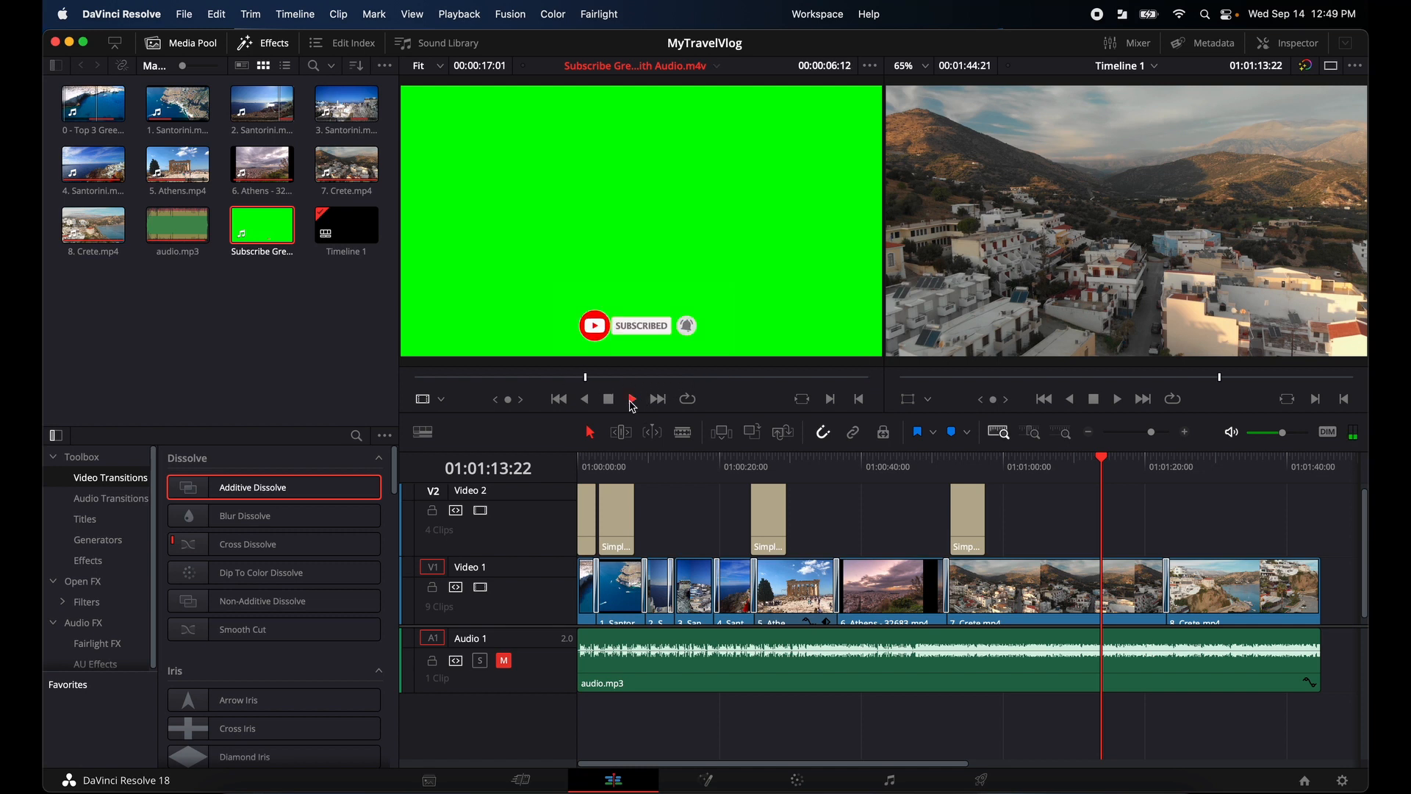
{"action": "left_click", "coordinate": [462, 377]}
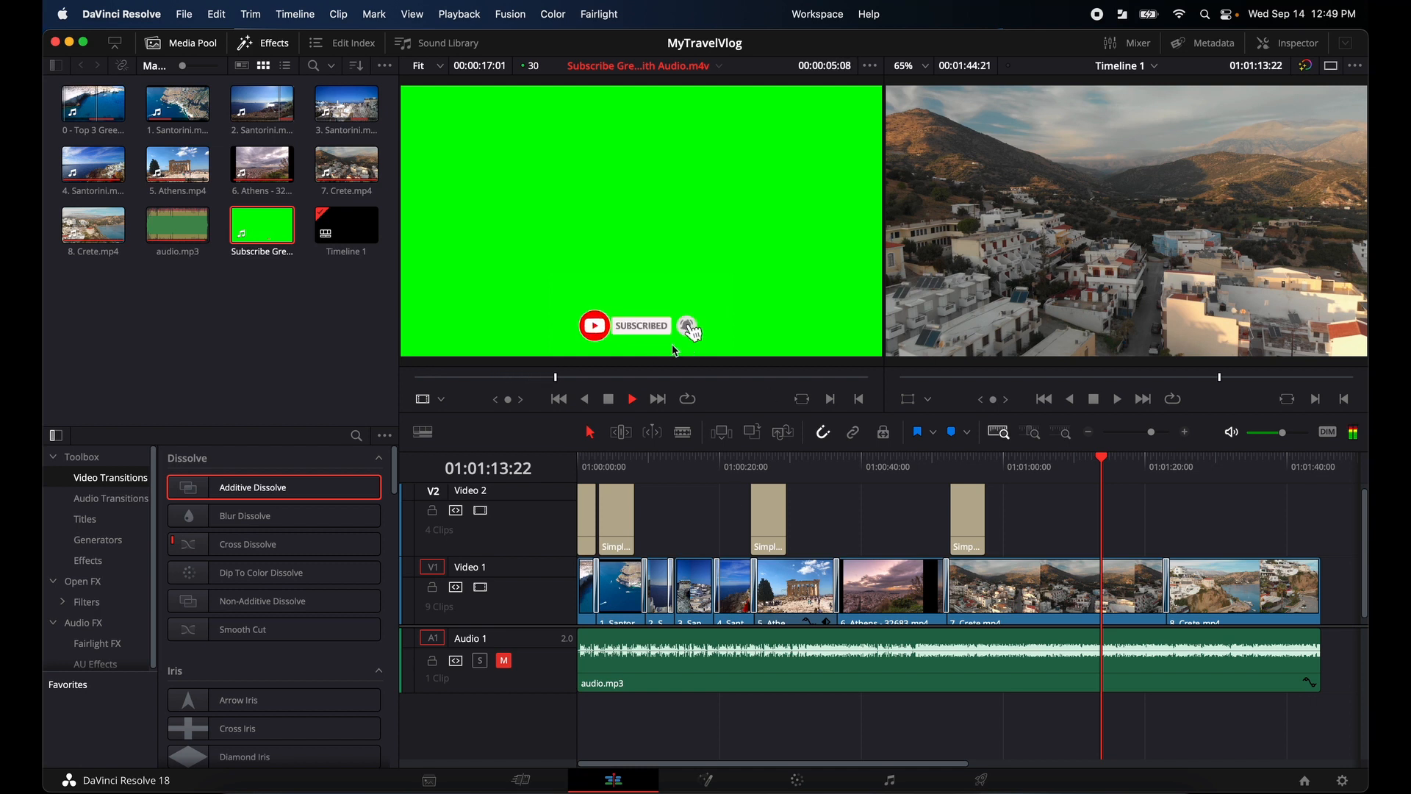
{"action": "left_click", "coordinate": [609, 399]}
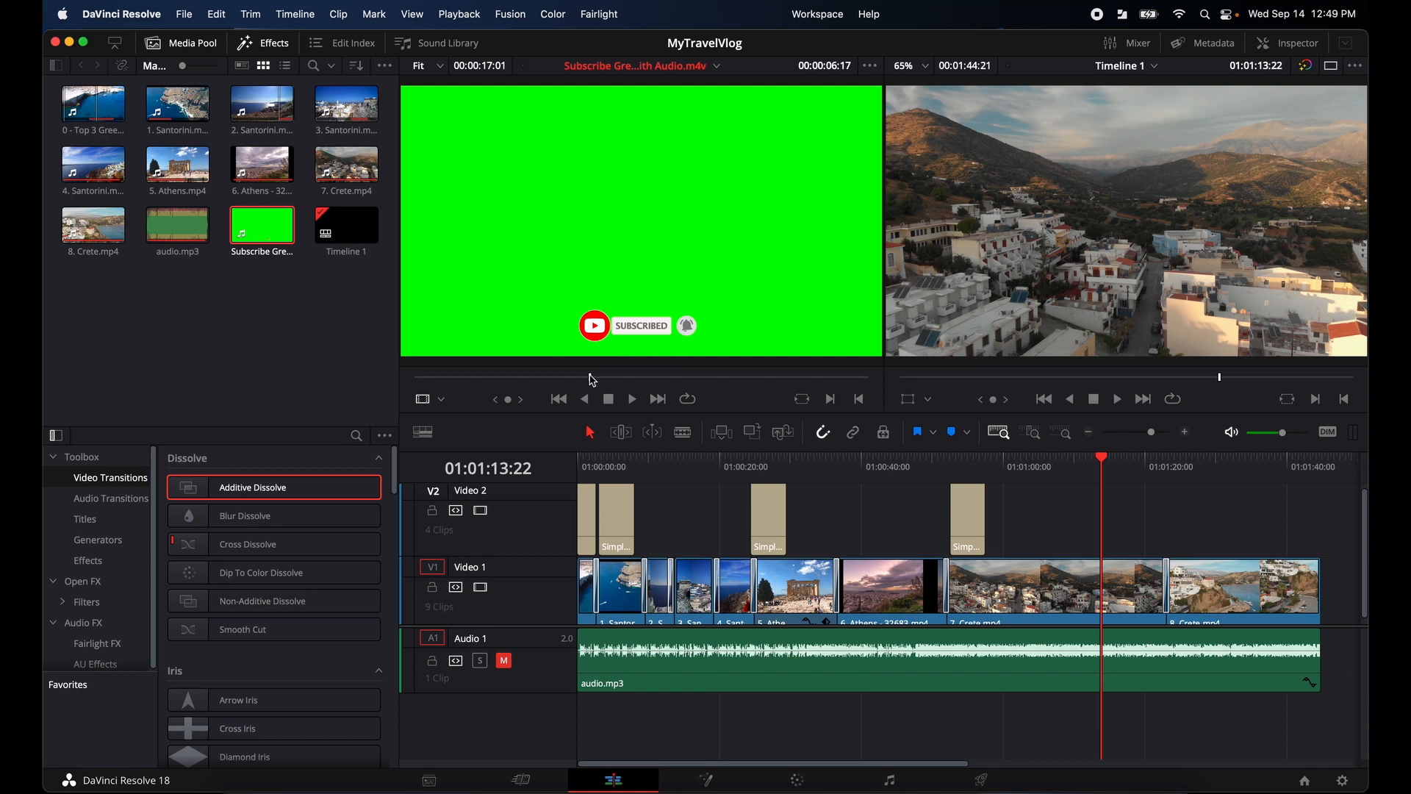
Mark an in point at 00:00:01:07 on the subscribe clip and place it on a new Video 3 track, ending with the last clip.
{"action": "left_click_drag", "start_coordinate": [592, 380], "coordinate": [450, 380]}
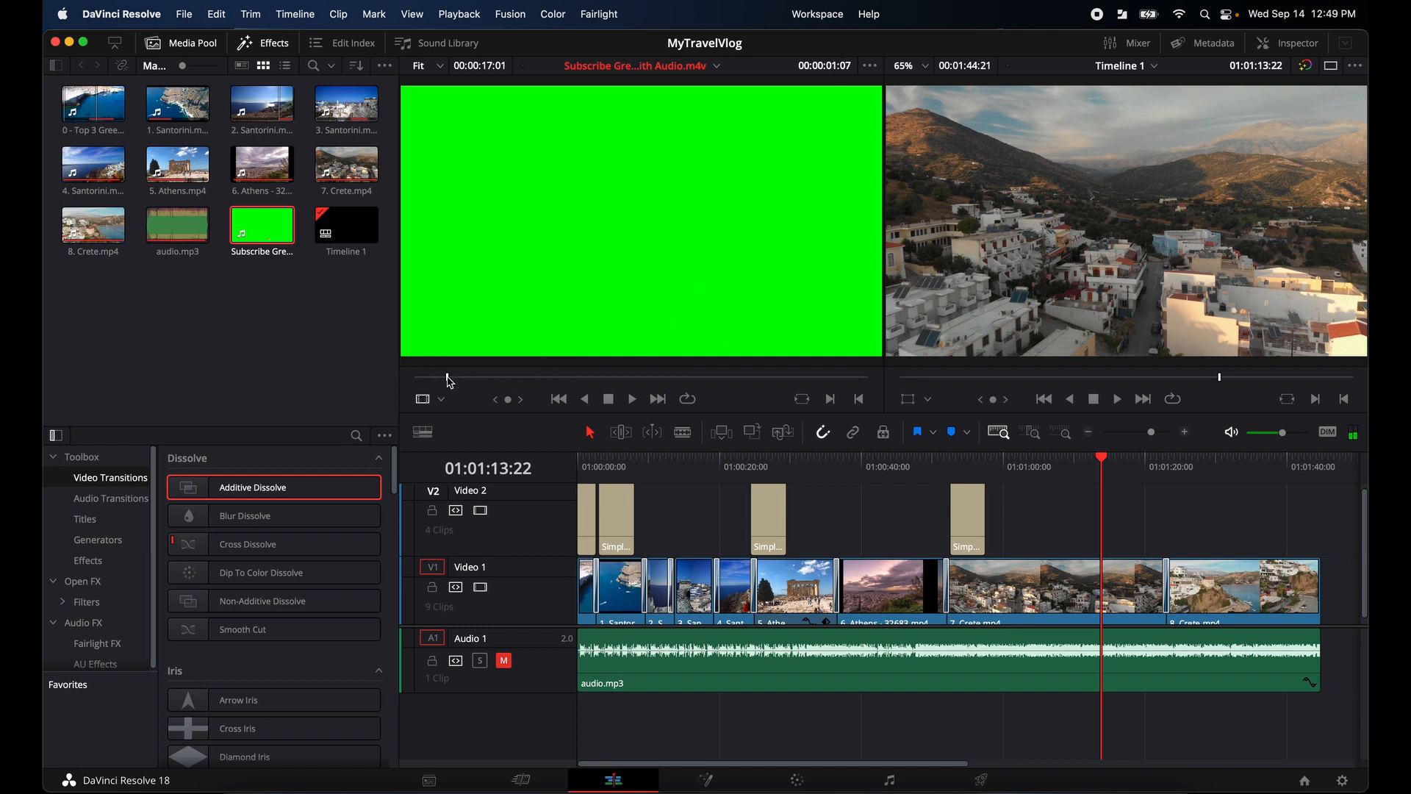
{"action": "key", "text": "i"}
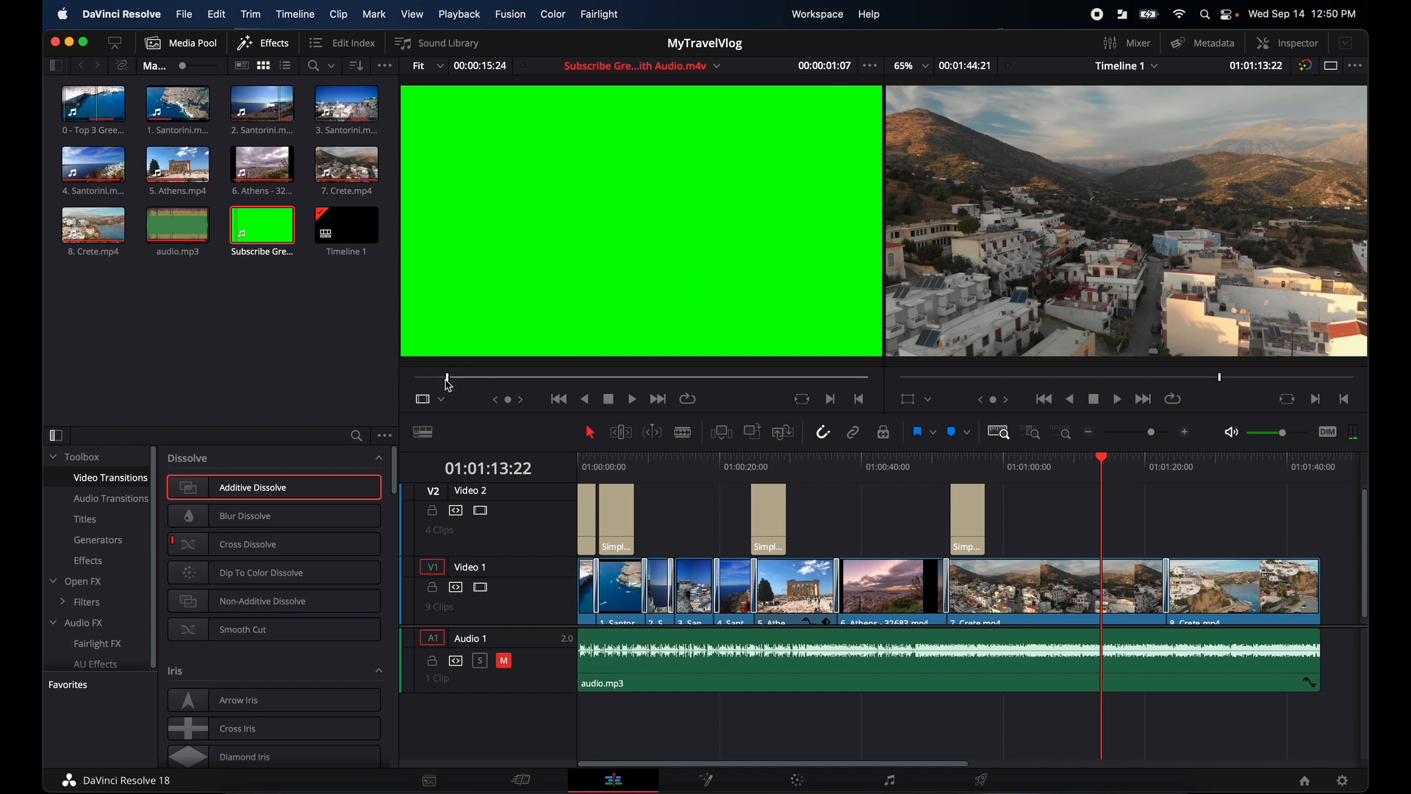
{"action": "left_click_drag", "start_coordinate": [451, 380], "coordinate": [710, 380]}
{"action": "left_click_drag", "start_coordinate": [591, 218], "coordinate": [1122, 524]}
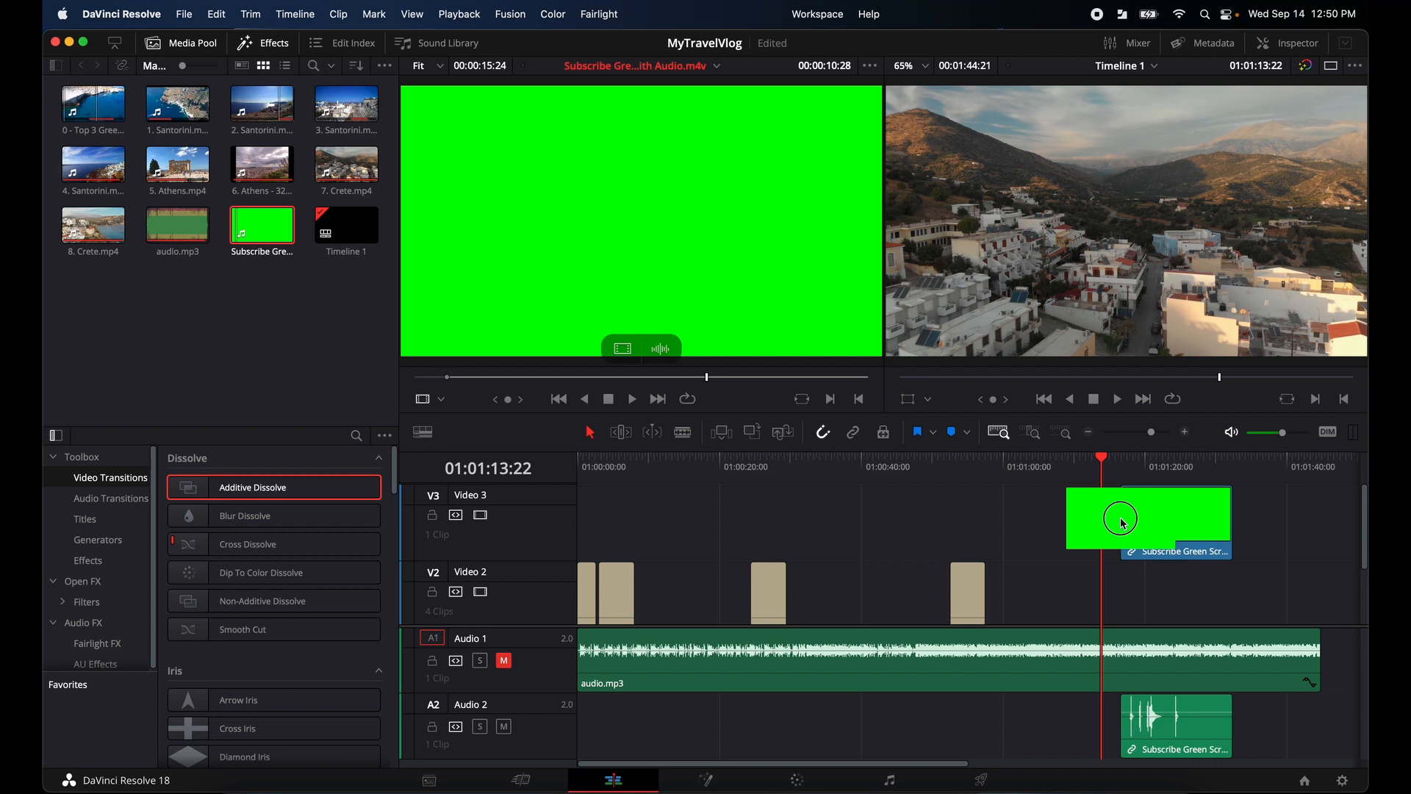
{"action": "left_click_drag", "start_coordinate": [1123, 524], "coordinate": [1140, 549]}
{"action": "mouse_move", "coordinate": [1165, 543]}
{"action": "left_mouse_down"}
{"action": "mouse_move", "coordinate": [1156, 495]}
{"action": "mouse_move", "coordinate": [1167, 518]}
{"action": "left_mouse_up"}
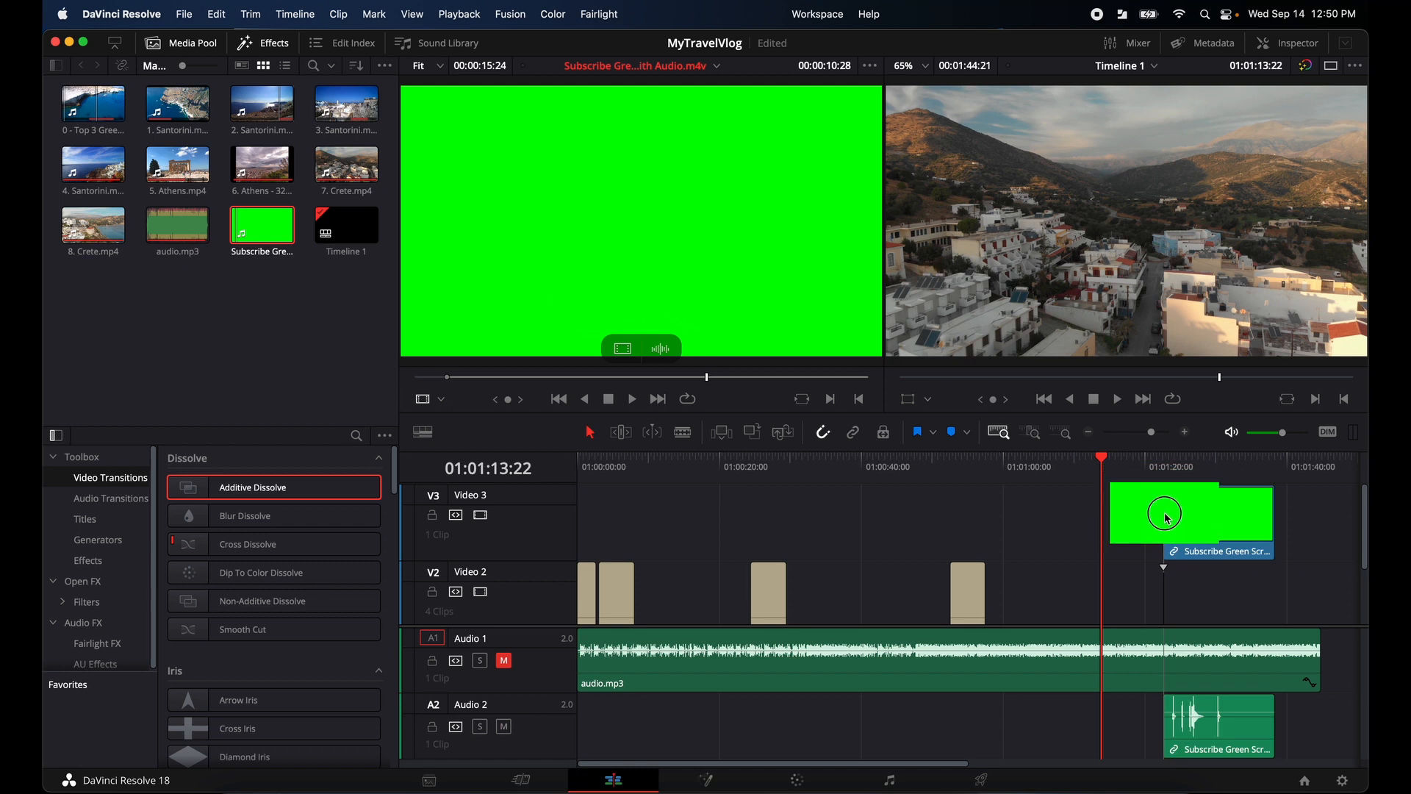
{"action": "left_click_drag", "start_coordinate": [1167, 518], "coordinate": [1211, 522]}
Play the timeline from shortly before the subscribe clip and stop on its animation at 01:01:31:18.
{"action": "left_click_drag", "start_coordinate": [1100, 462], "coordinate": [1164, 462]}
{"action": "left_click", "coordinate": [1118, 398]}
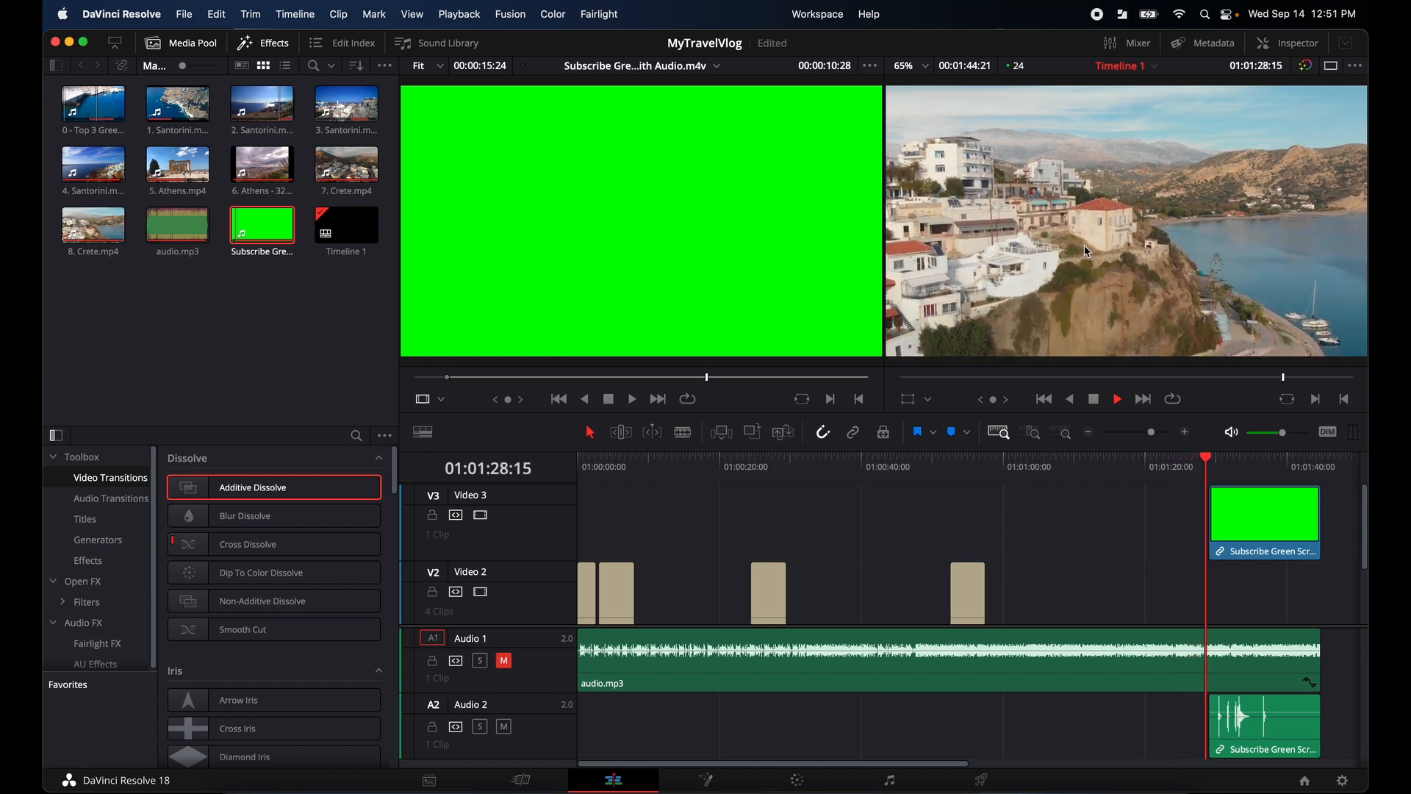
{"action": "left_click", "coordinate": [1094, 399]}
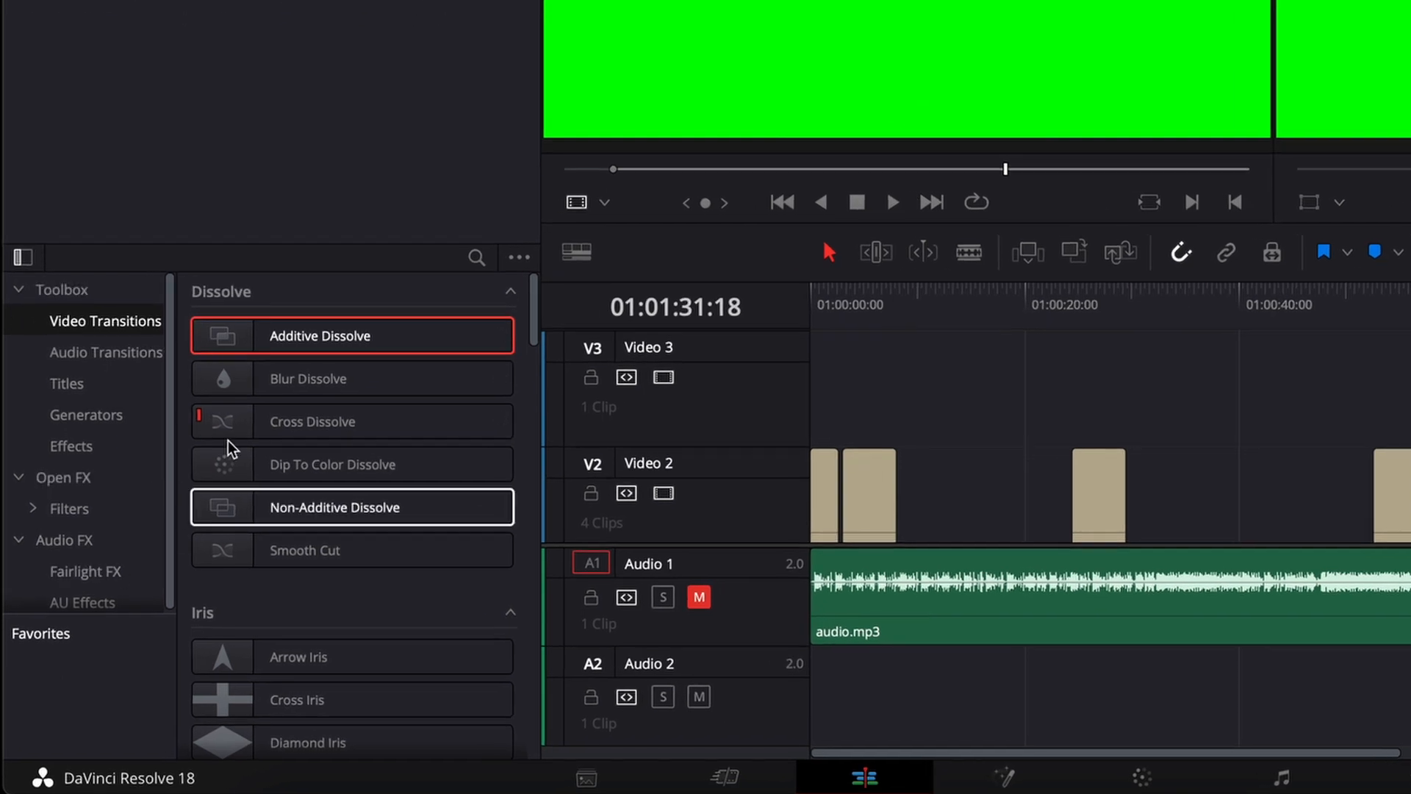
Search the Open FX effects for "key" and apply the 3D Keyer to the subscribe clip on Video 3.
{"action": "left_click", "coordinate": [66, 479]}
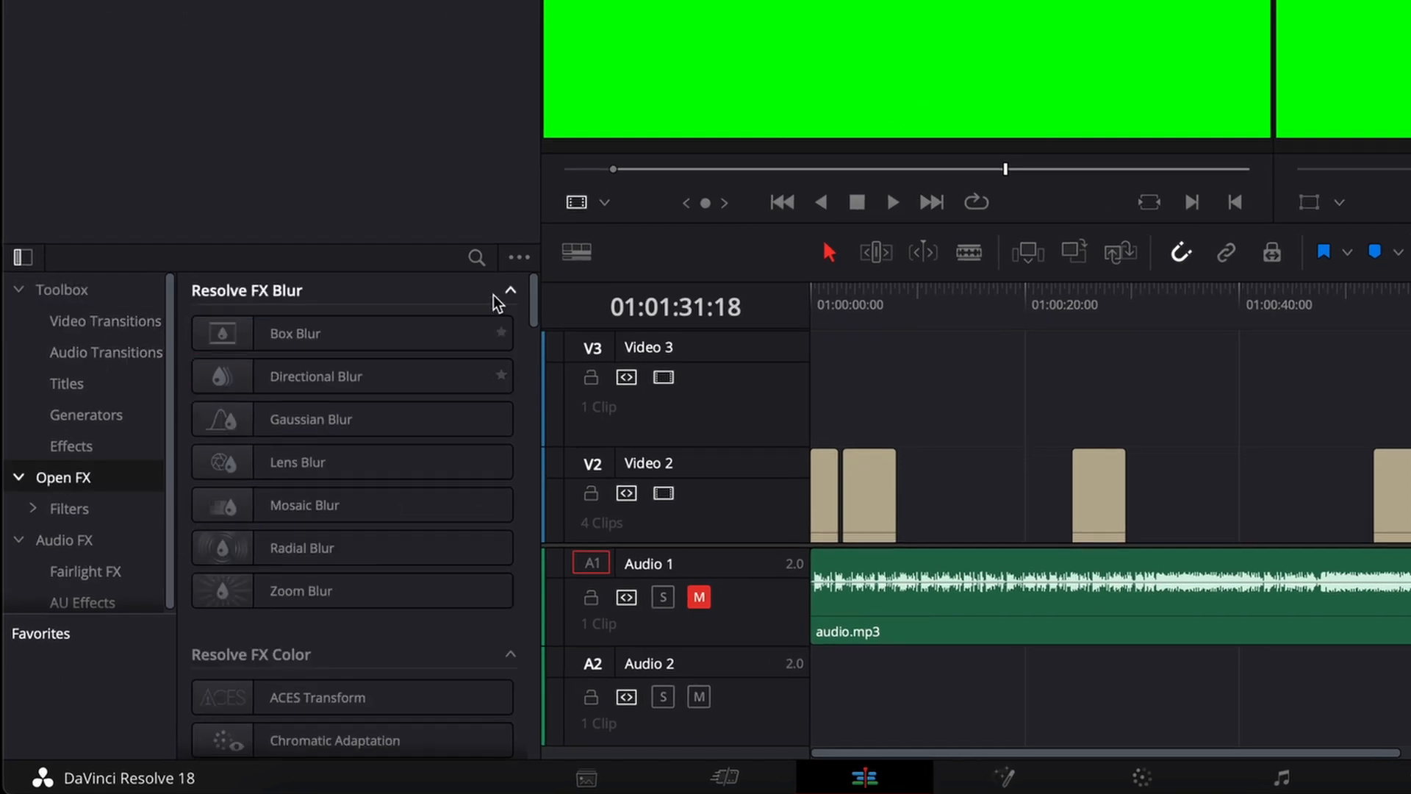
{"action": "left_click", "coordinate": [476, 257]}
{"action": "type", "text": "key"}
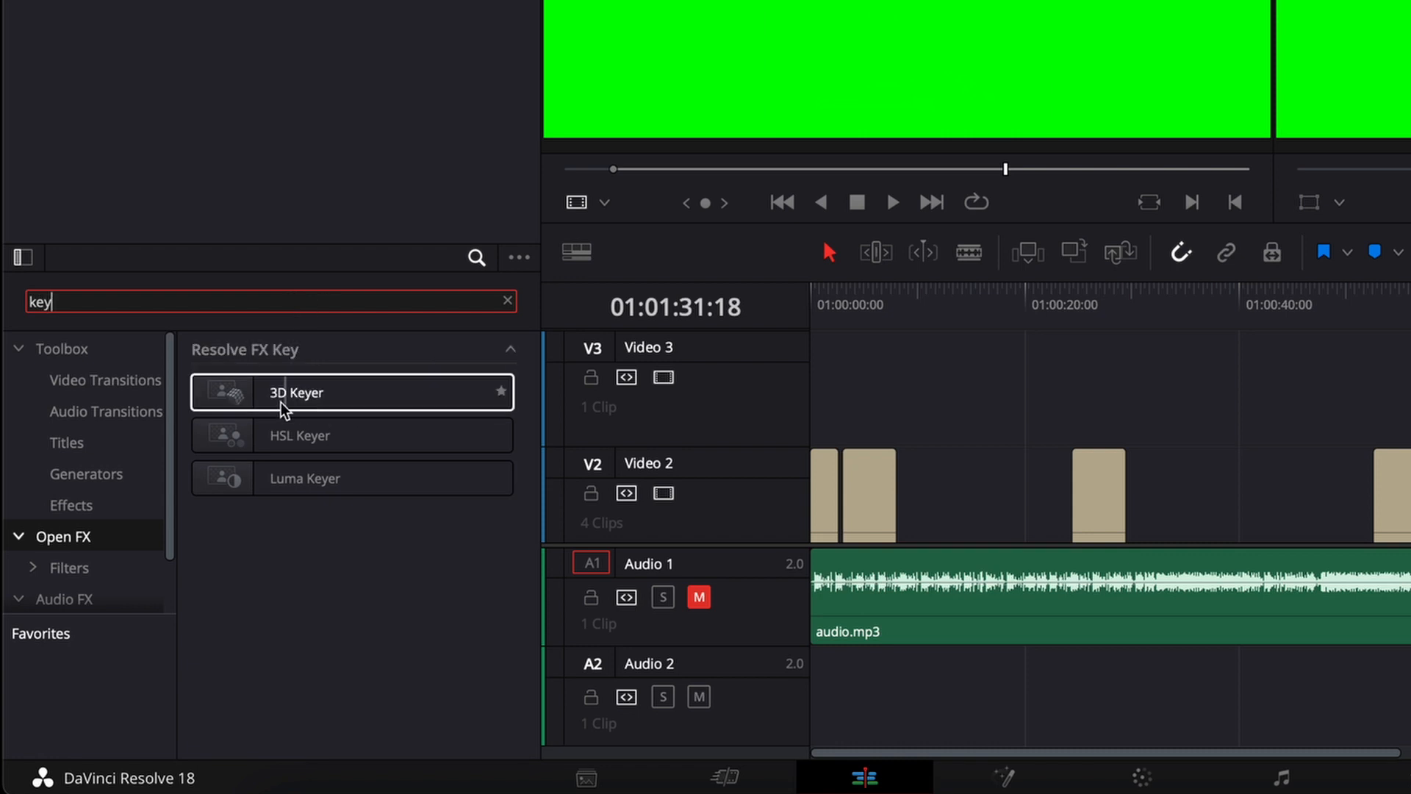
{"action": "left_click_drag", "start_coordinate": [334, 394], "coordinate": [1223, 338]}
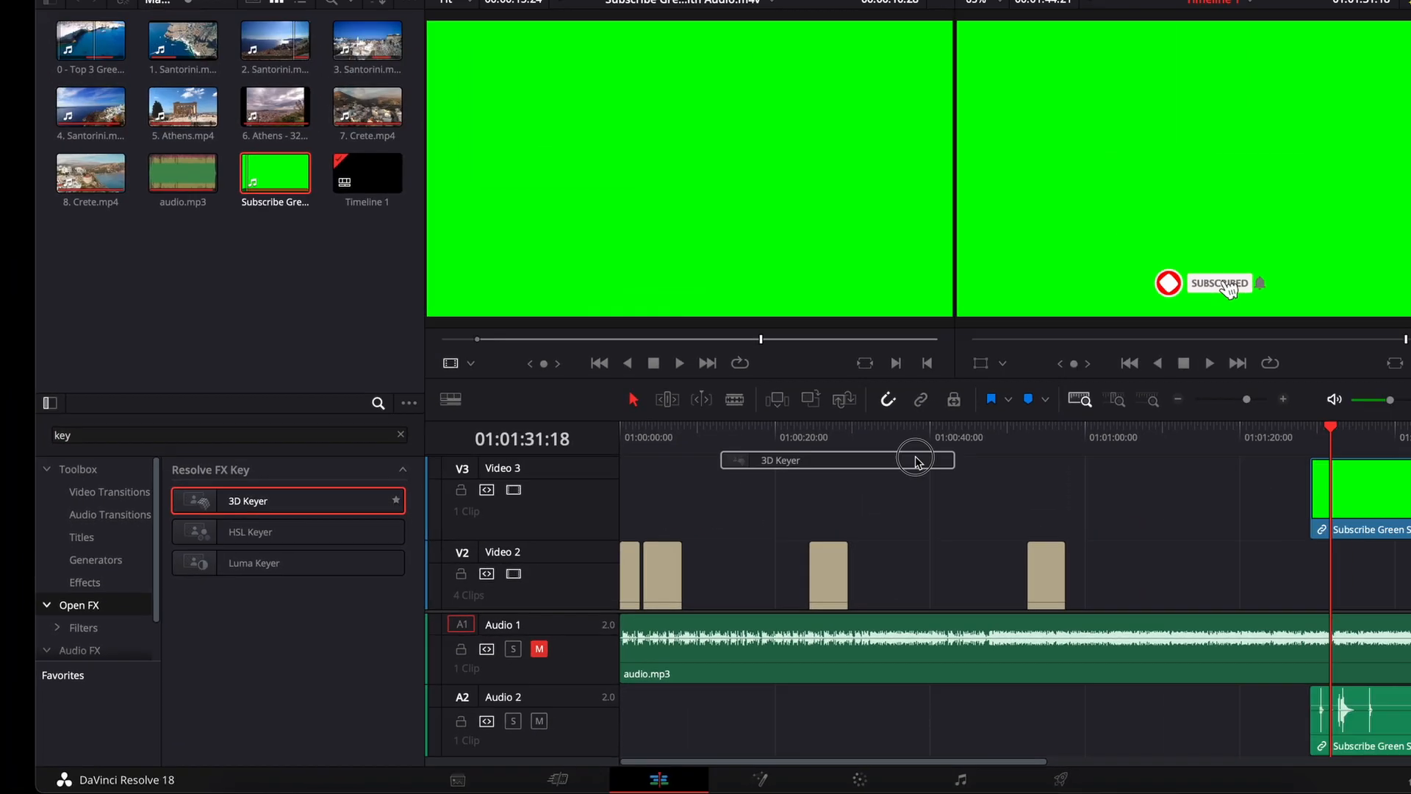
{"action": "left_click_drag", "start_coordinate": [915, 461], "coordinate": [1389, 507]}
{"action": "left_click_drag", "start_coordinate": [1281, 529], "coordinate": [1267, 529]}
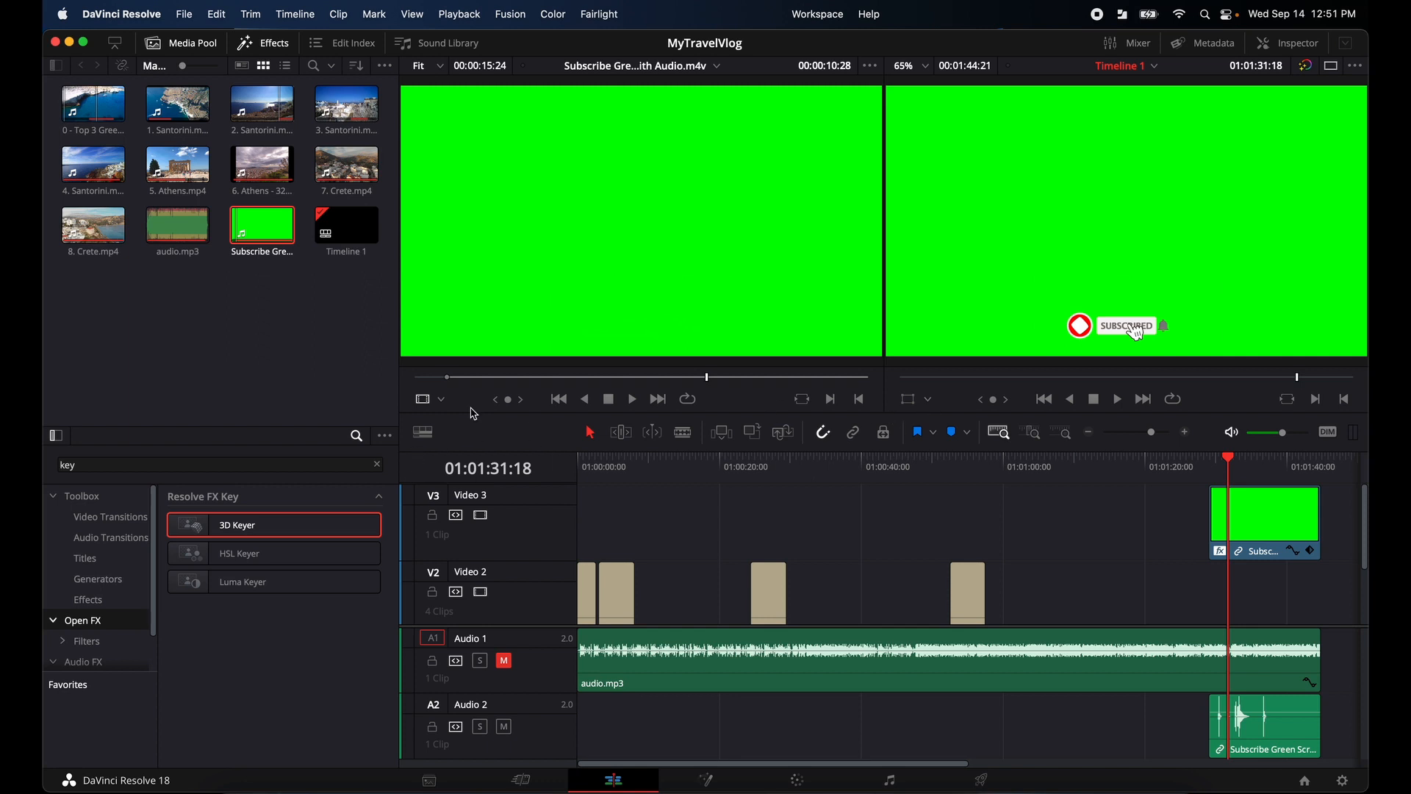
Select the subscribe clip on Video 3 and switch the timeline viewer's on-screen controls to Open FX Overlay.
{"action": "left_click", "coordinate": [930, 401]}
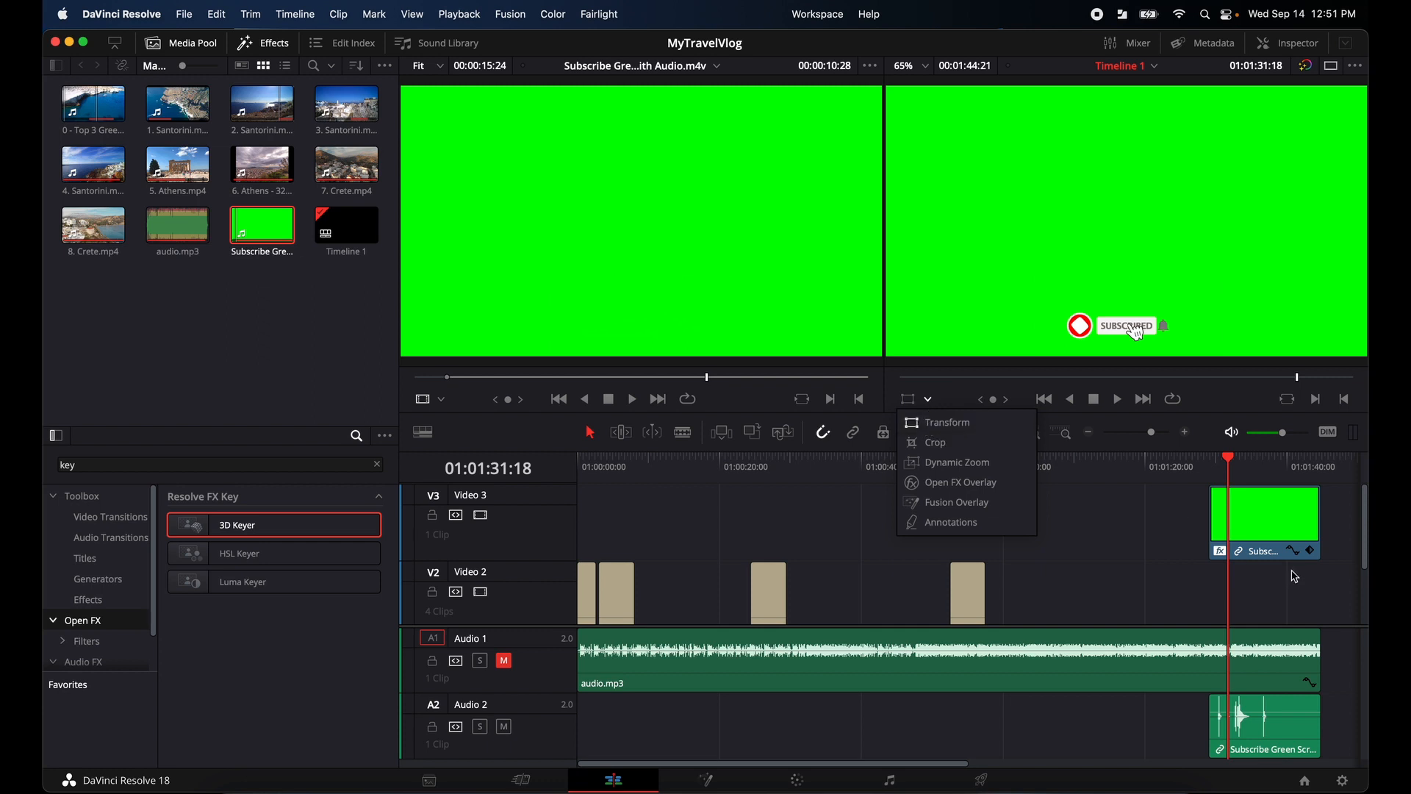
{"action": "left_click", "coordinate": [1277, 526]}
{"action": "left_click", "coordinate": [1273, 526]}
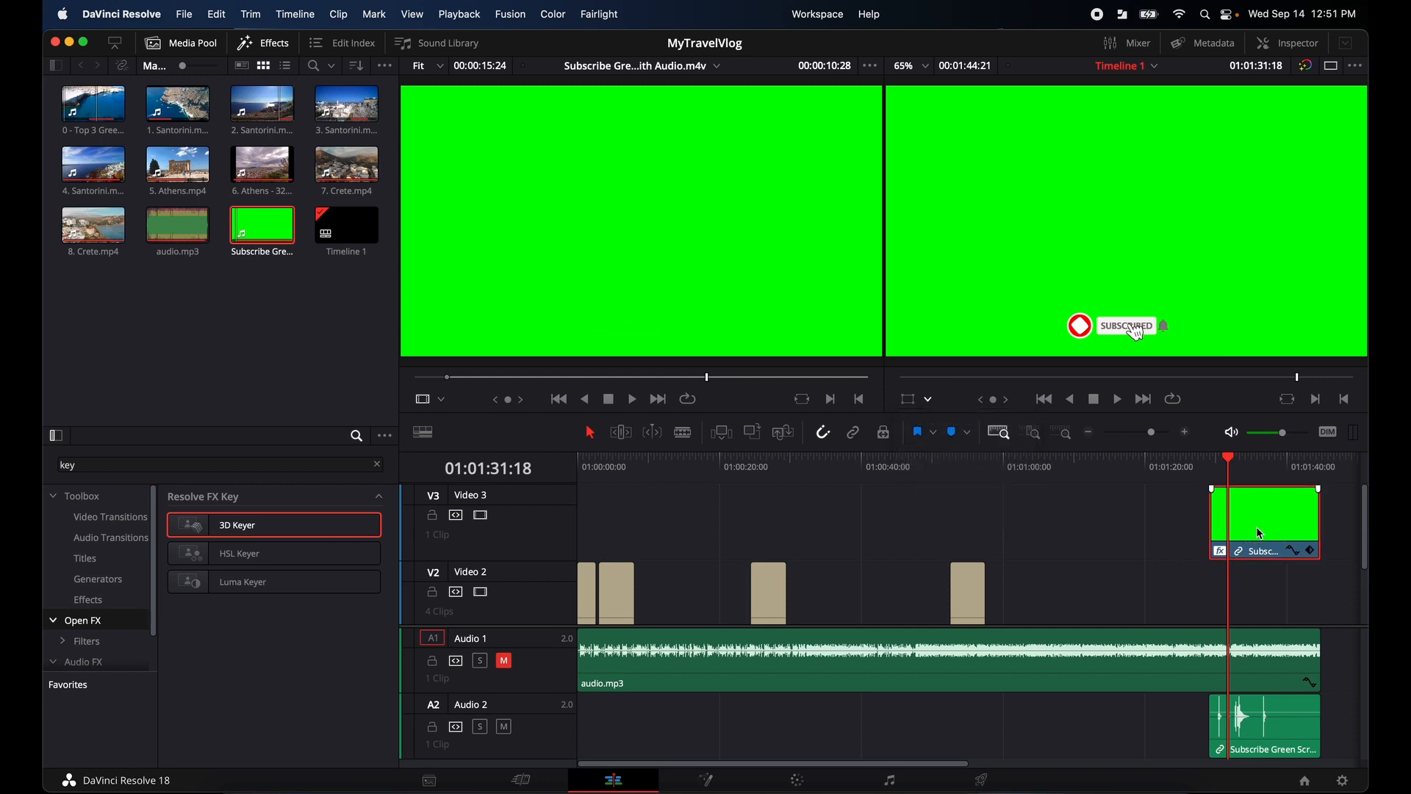
{"action": "left_click", "coordinate": [931, 406]}
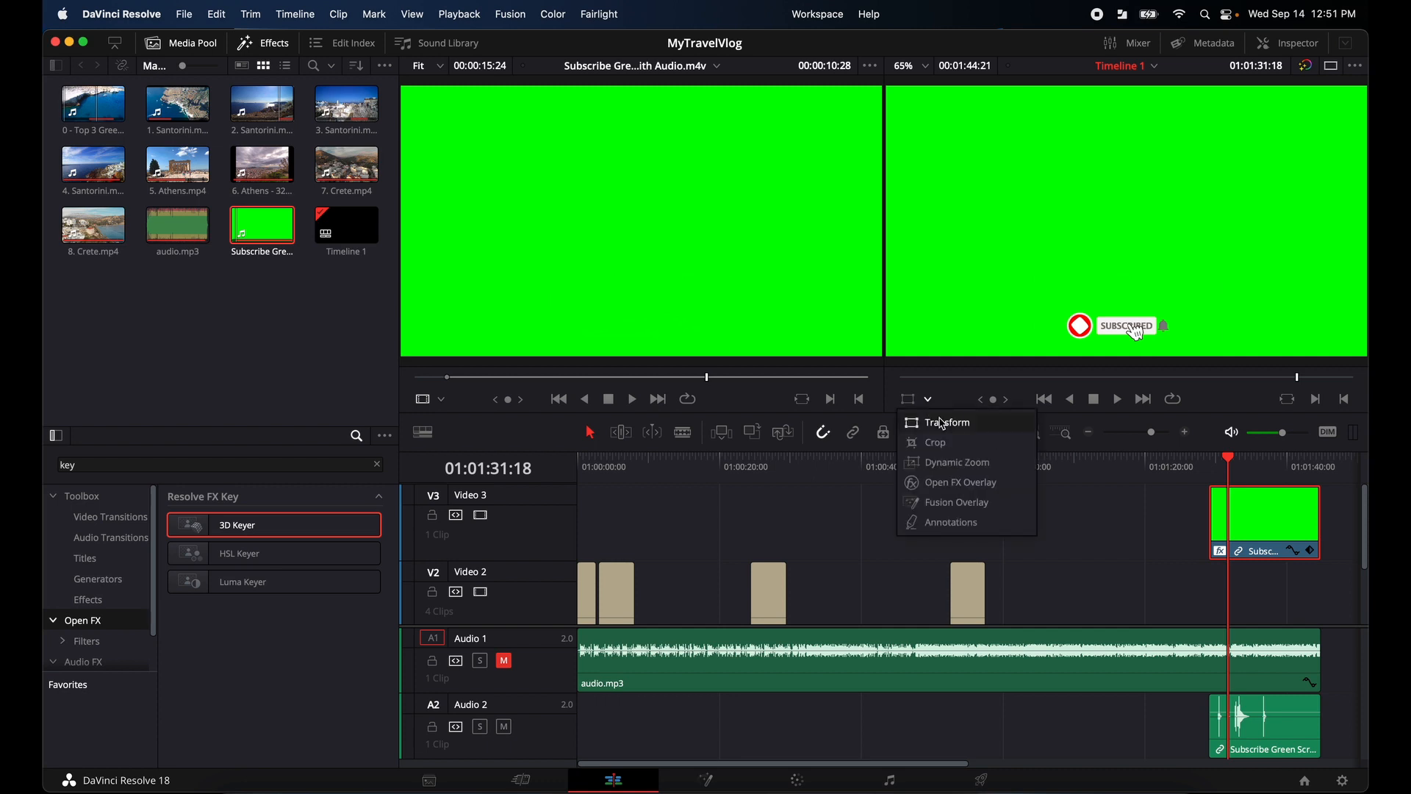
{"action": "left_click", "coordinate": [948, 483]}
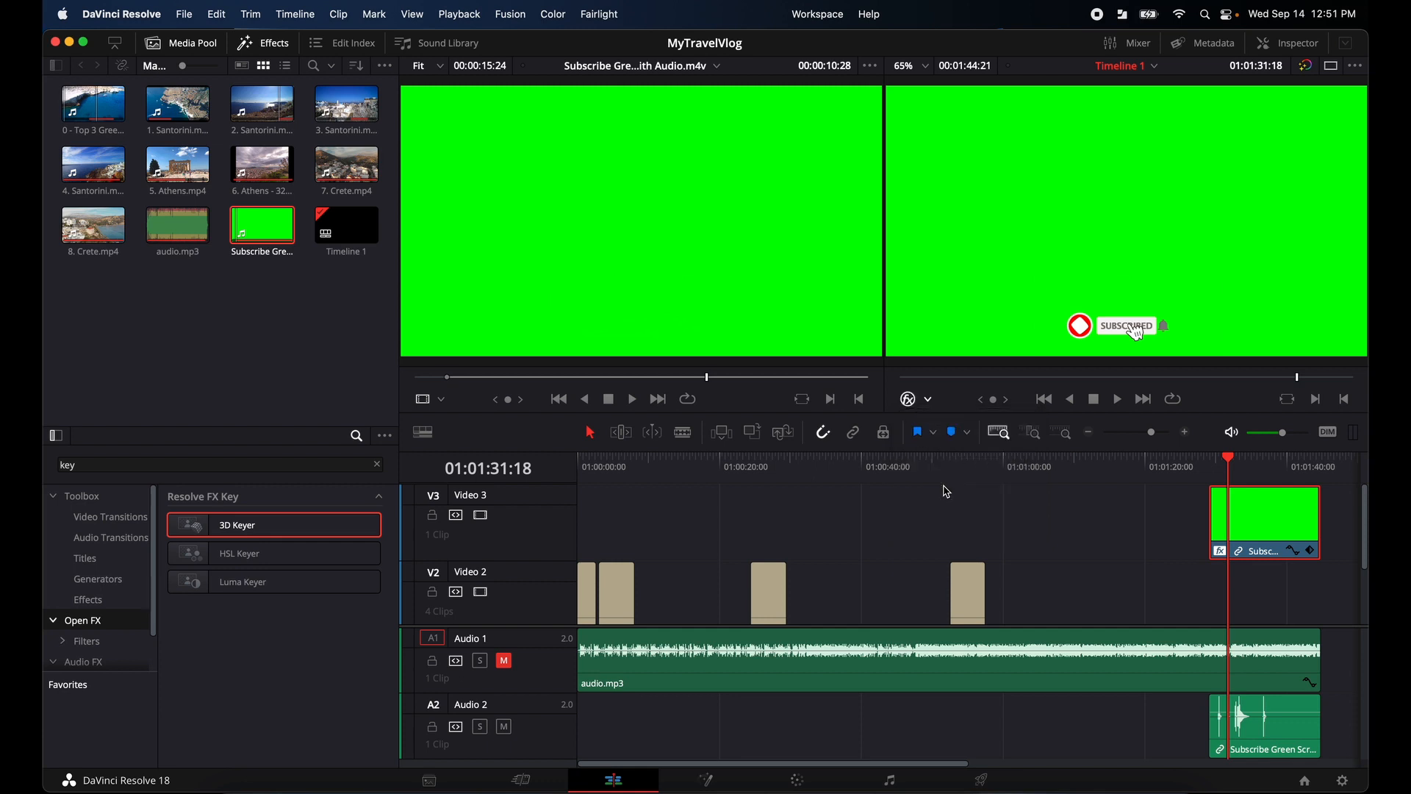
In the subscribe clip's 3D Keyer settings, sample the green background with a stroke in the viewer and set Despill to 1.000.
{"action": "left_click", "coordinate": [1284, 43]}
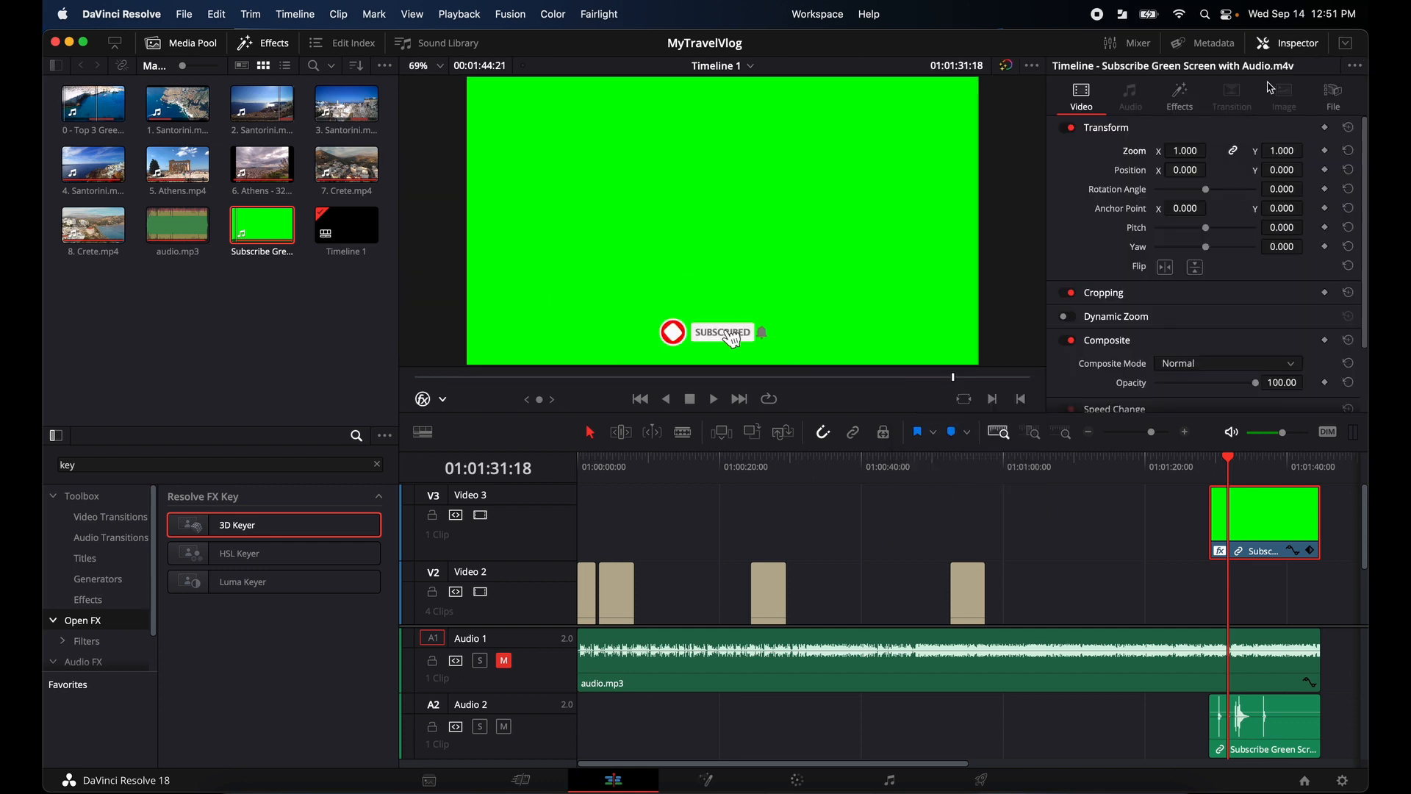
{"action": "left_click", "coordinate": [1183, 108]}
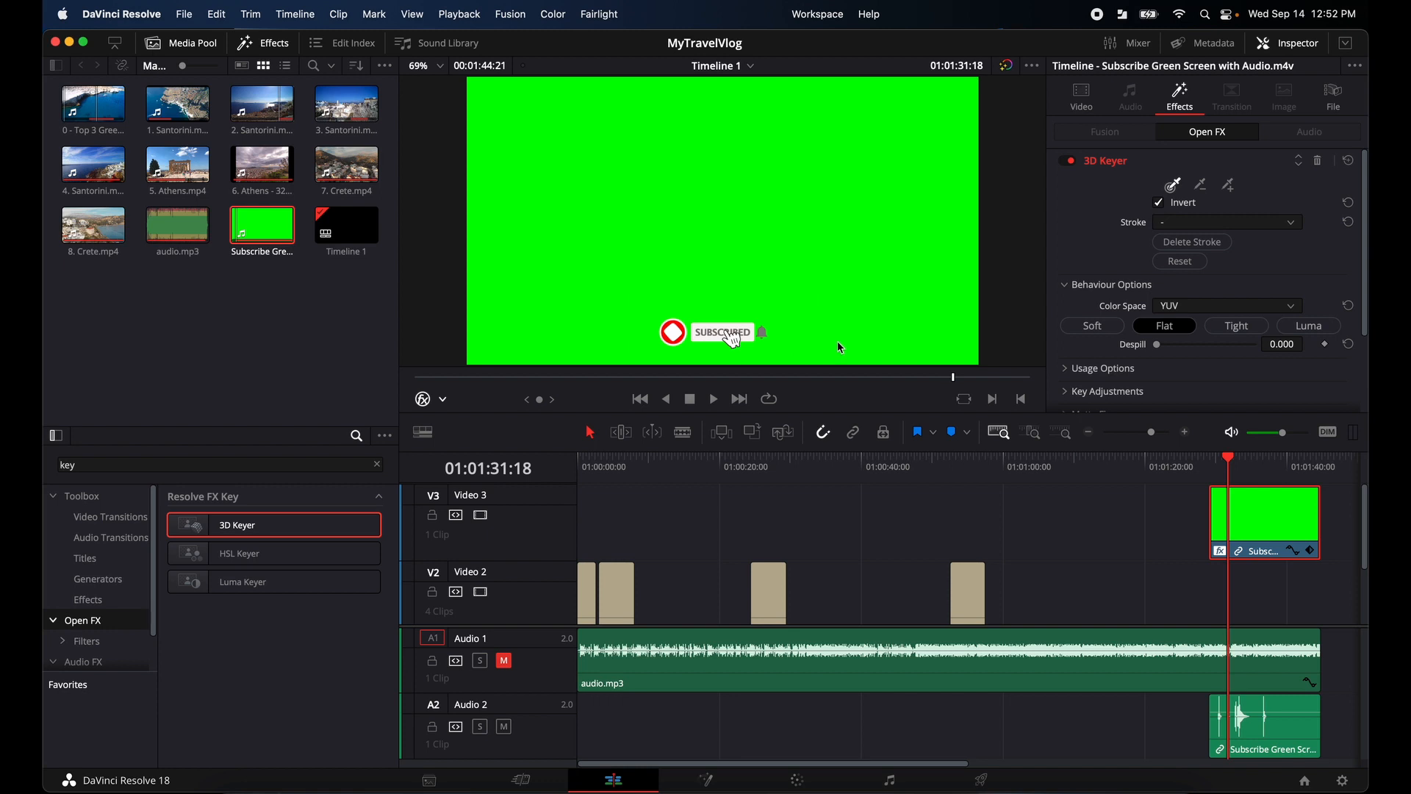
{"action": "left_click_drag", "start_coordinate": [850, 272], "coordinate": [845, 185]}
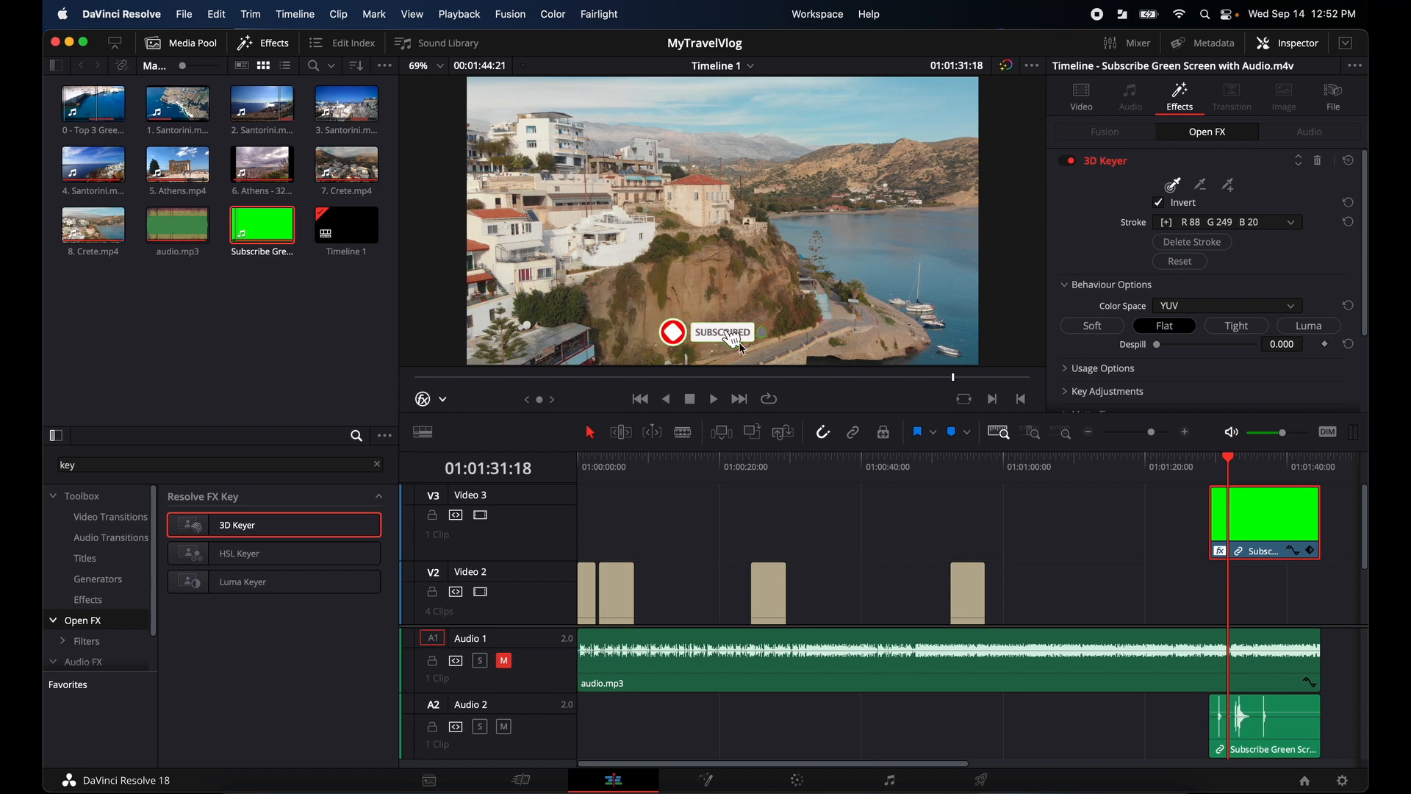
{"action": "mouse_move", "coordinate": [1229, 464]}
{"action": "left_mouse_down"}
{"action": "mouse_move", "coordinate": [1210, 464]}
{"action": "mouse_move", "coordinate": [1276, 468]}
{"action": "mouse_move", "coordinate": [1240, 472]}
{"action": "left_mouse_up"}
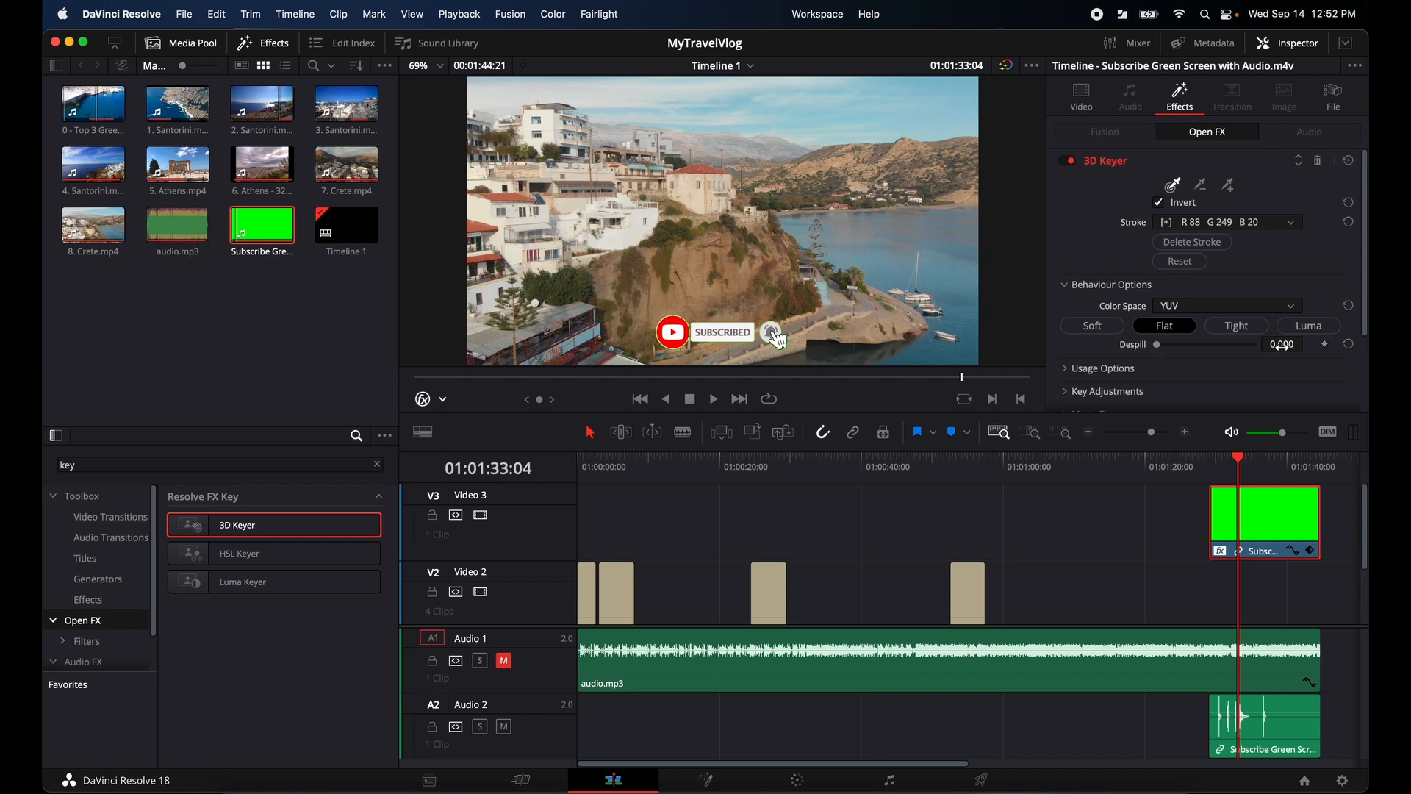
{"action": "left_click_drag", "start_coordinate": [1160, 350], "coordinate": [1267, 355]}
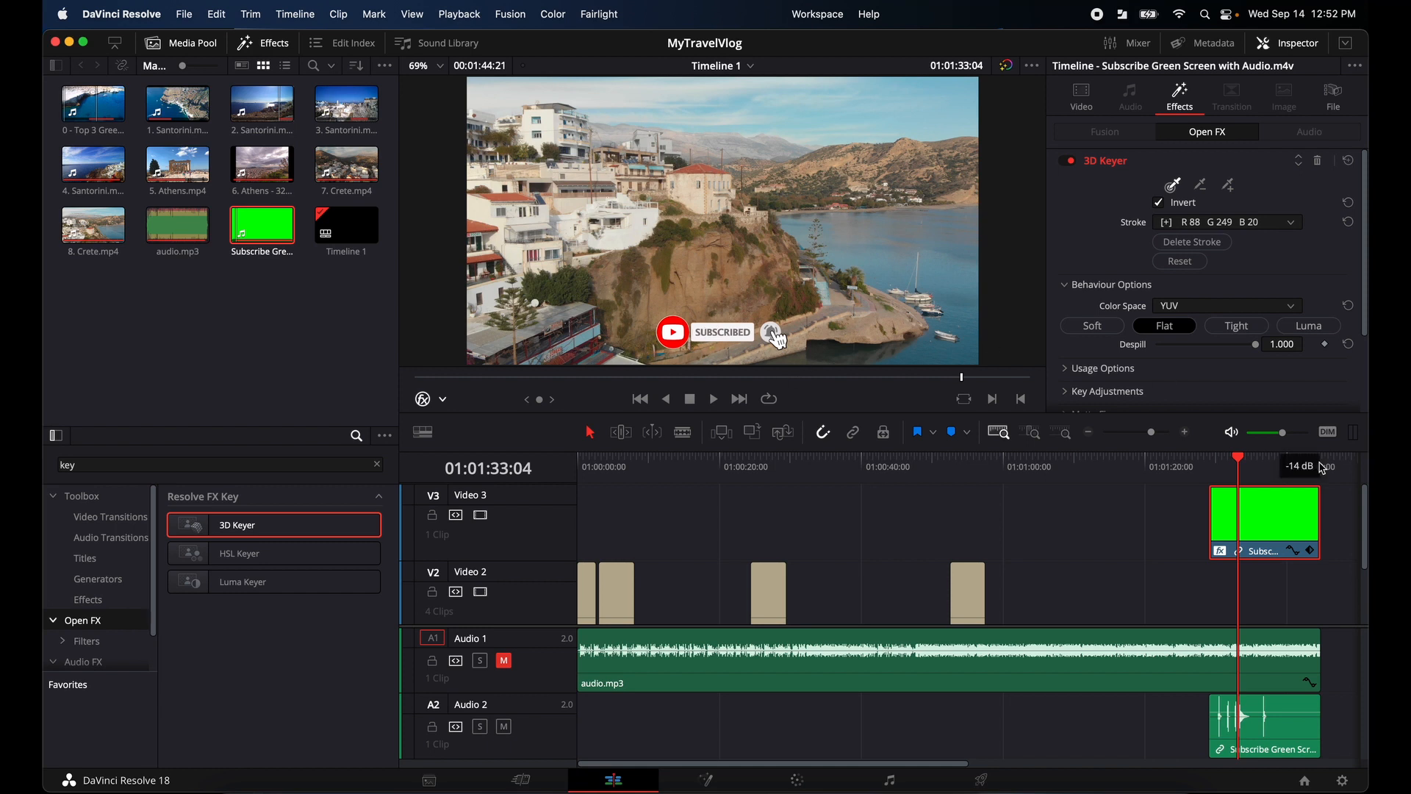
Unmute the Audio 1 track and play the timeline from shortly before the subscribe clip through its animation.
{"action": "left_click_drag", "start_coordinate": [1242, 463], "coordinate": [1156, 468]}
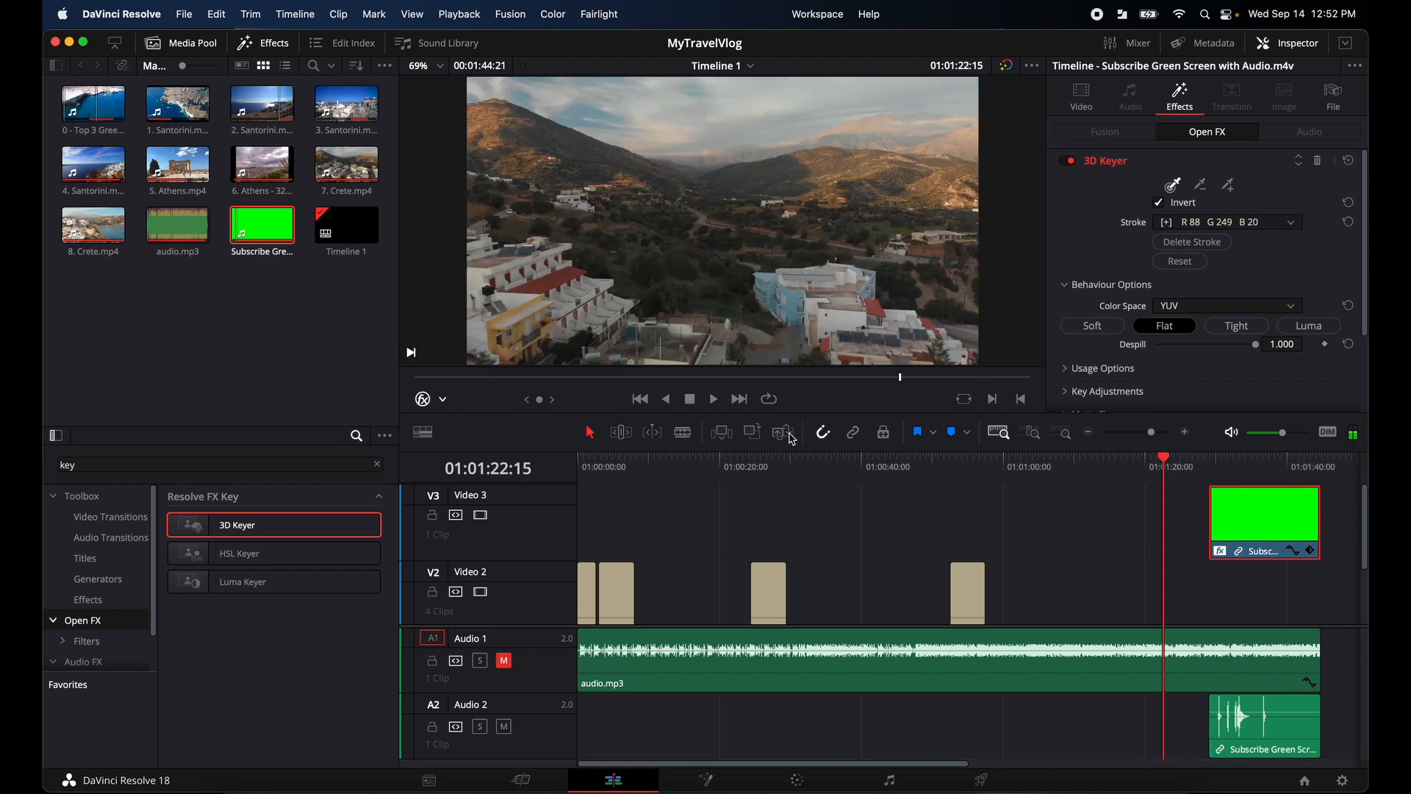
{"action": "key", "text": "space"}
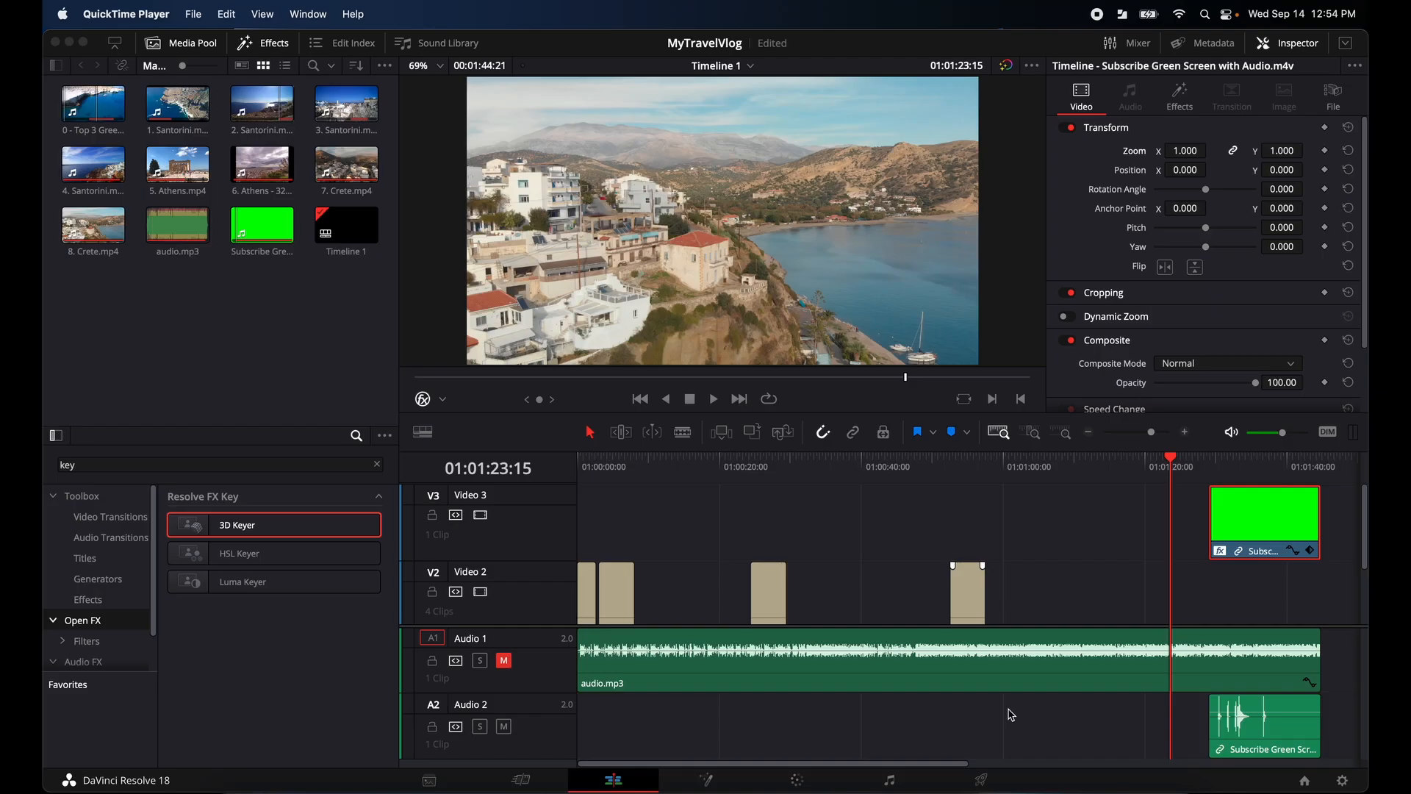
{"action": "left_click", "coordinate": [1011, 714]}
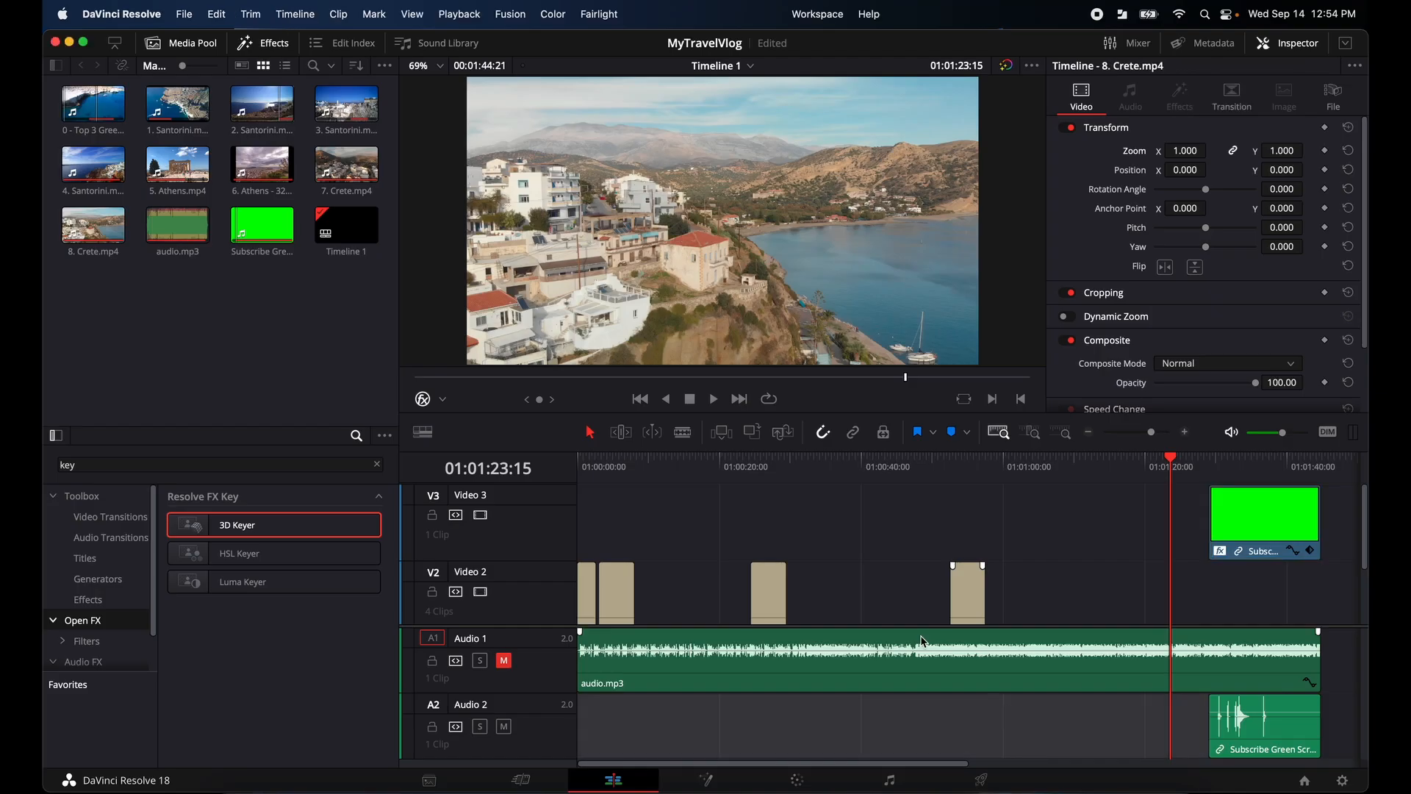
{"action": "left_click", "coordinate": [504, 662]}
{"action": "left_click", "coordinate": [713, 398]}
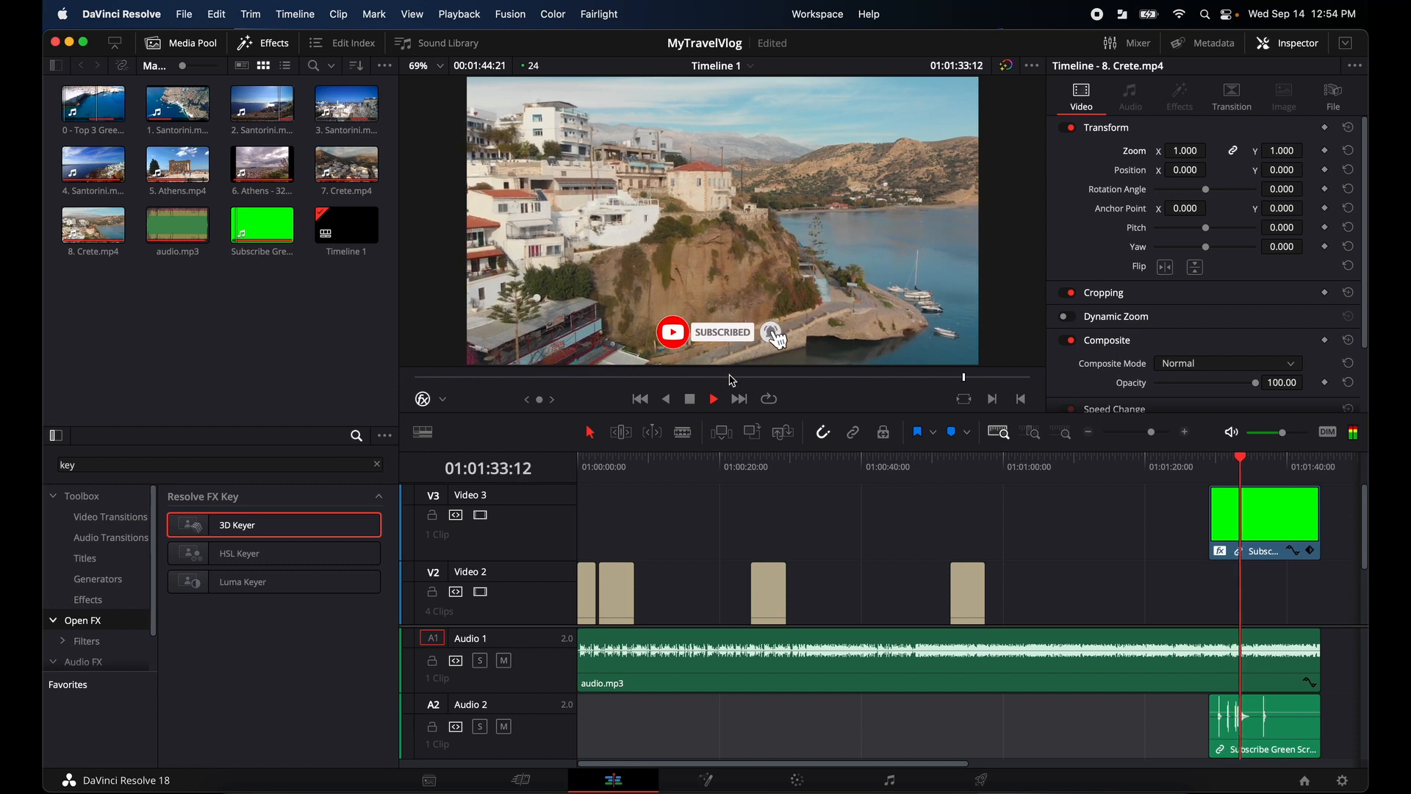
{"action": "left_click", "coordinate": [691, 400]}
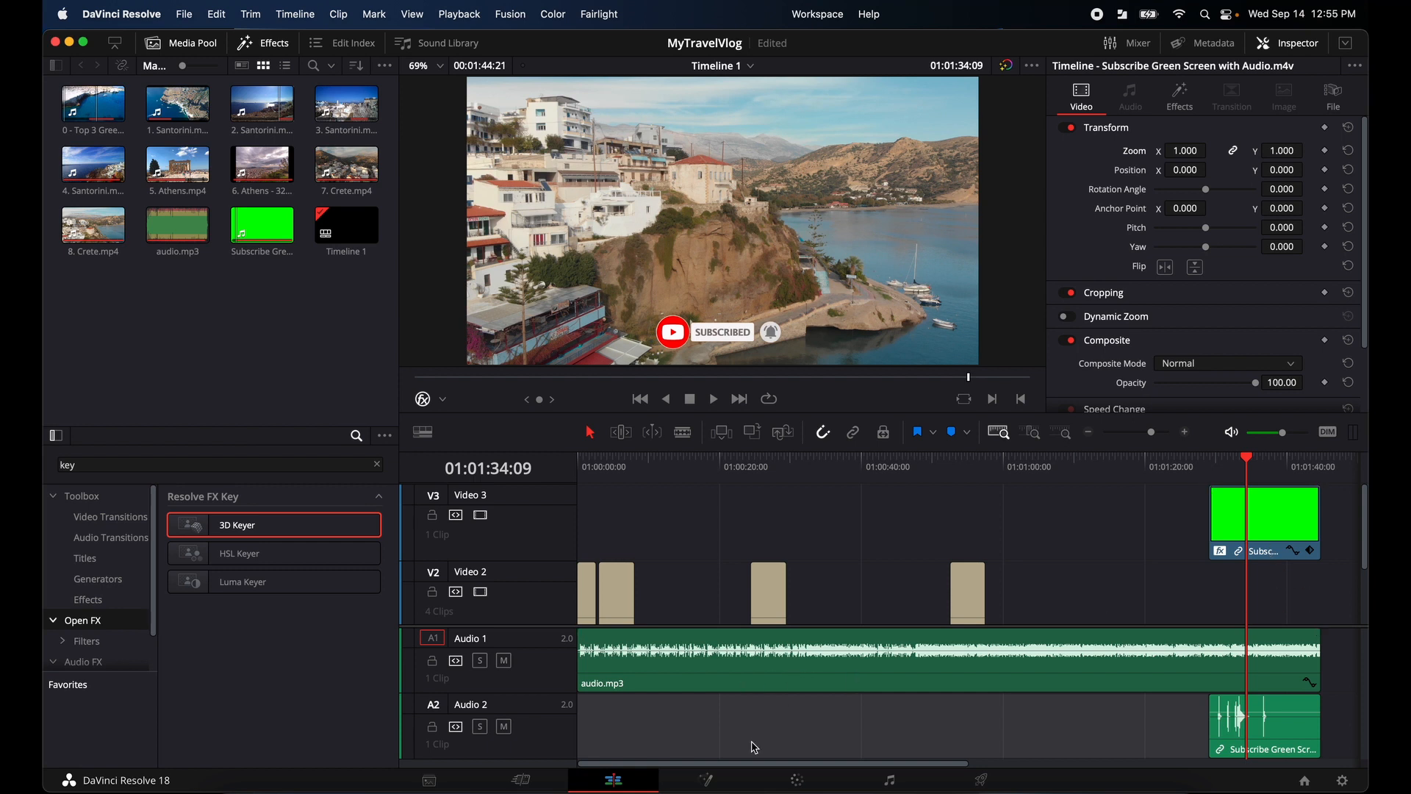
Examine the subscribe clip's node graph on the Fusion page at two playhead positions and return to the Edit page.
{"action": "left_click", "coordinate": [708, 779]}
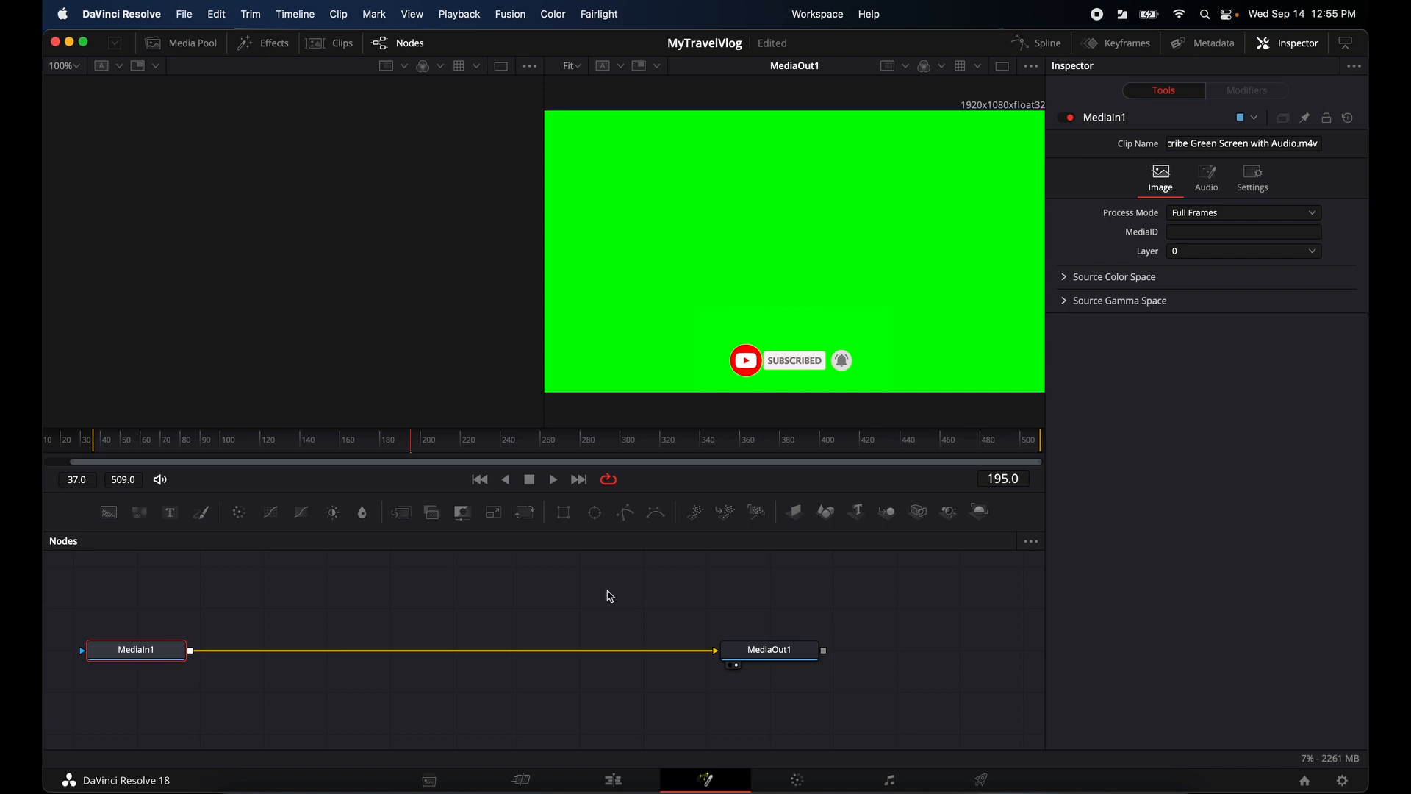
{"action": "left_click", "coordinate": [610, 781]}
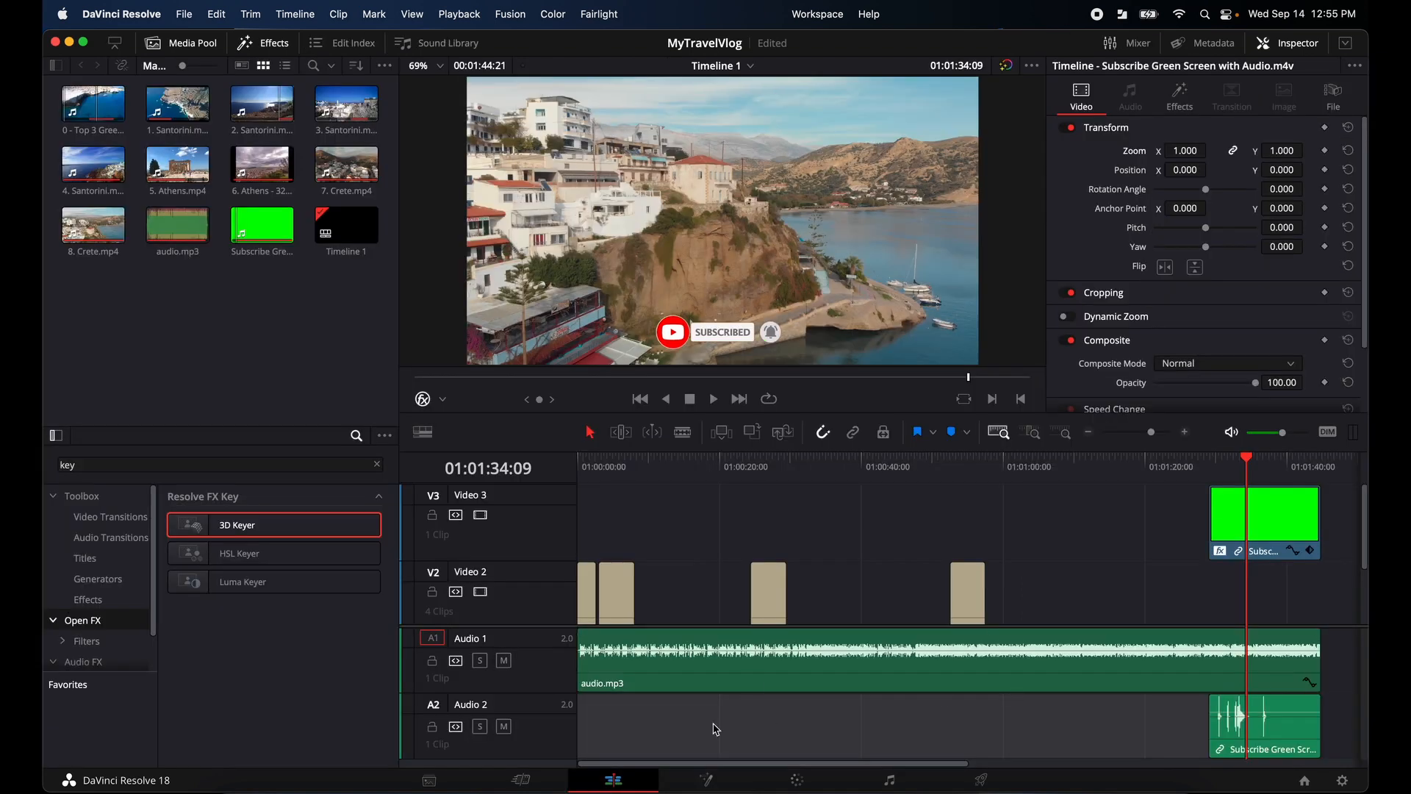
{"action": "left_click_drag", "start_coordinate": [1247, 461], "coordinate": [1284, 461]}
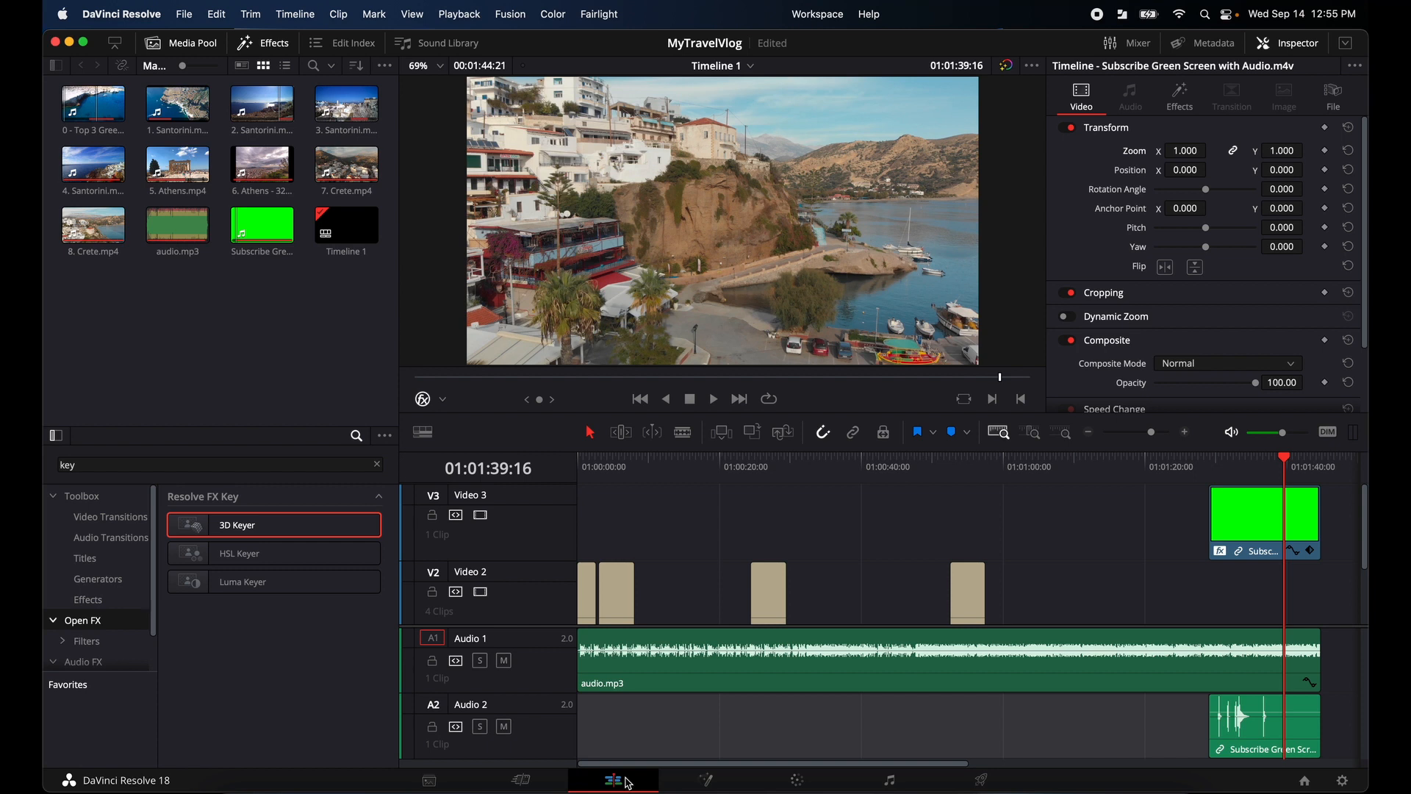
{"action": "left_click", "coordinate": [707, 779]}
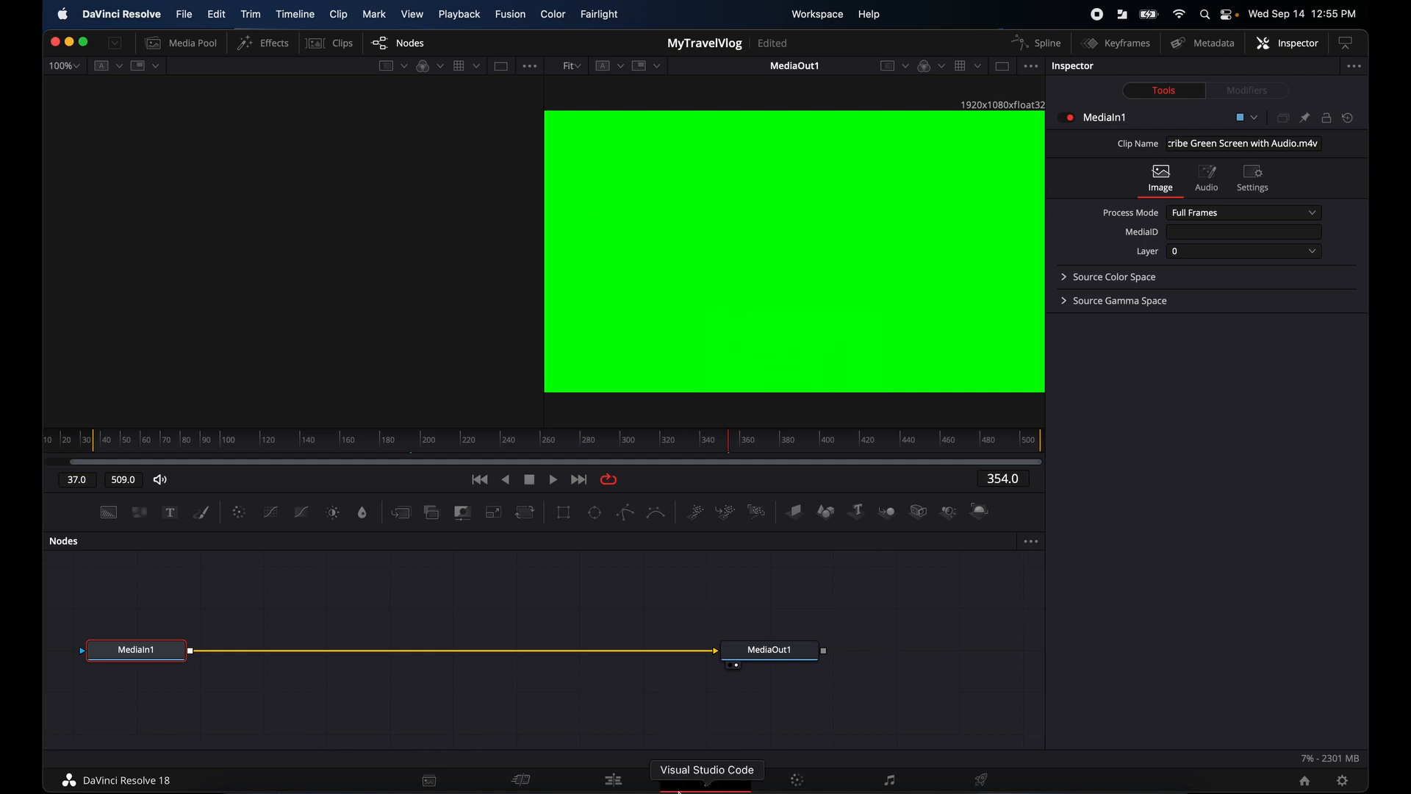
{"action": "left_click", "coordinate": [624, 787]}
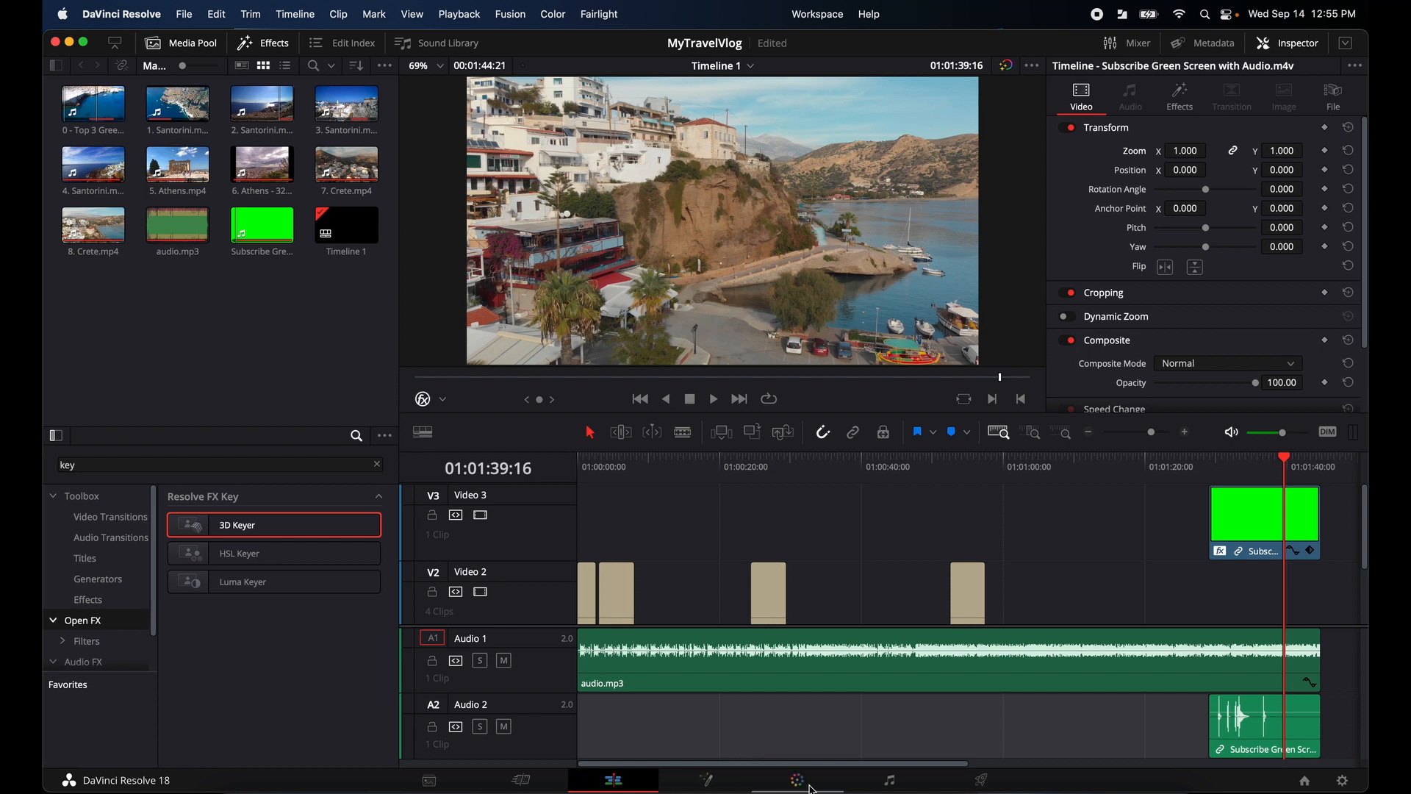
Move the playhead back to the GREECE title, switch to the Color page and select clip 01.
{"action": "left_click_drag", "start_coordinate": [1292, 465], "coordinate": [593, 478]}
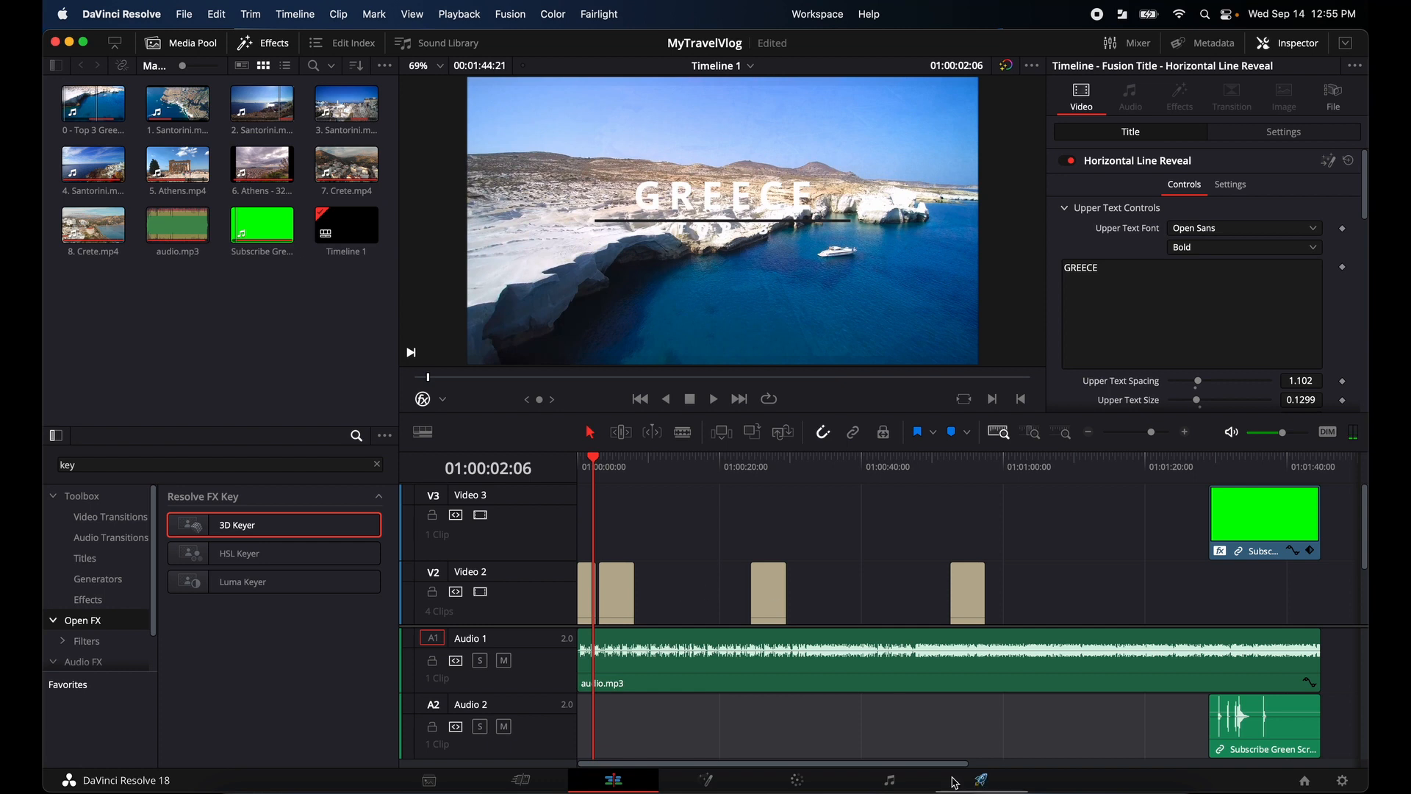
{"action": "left_click", "coordinate": [815, 783]}
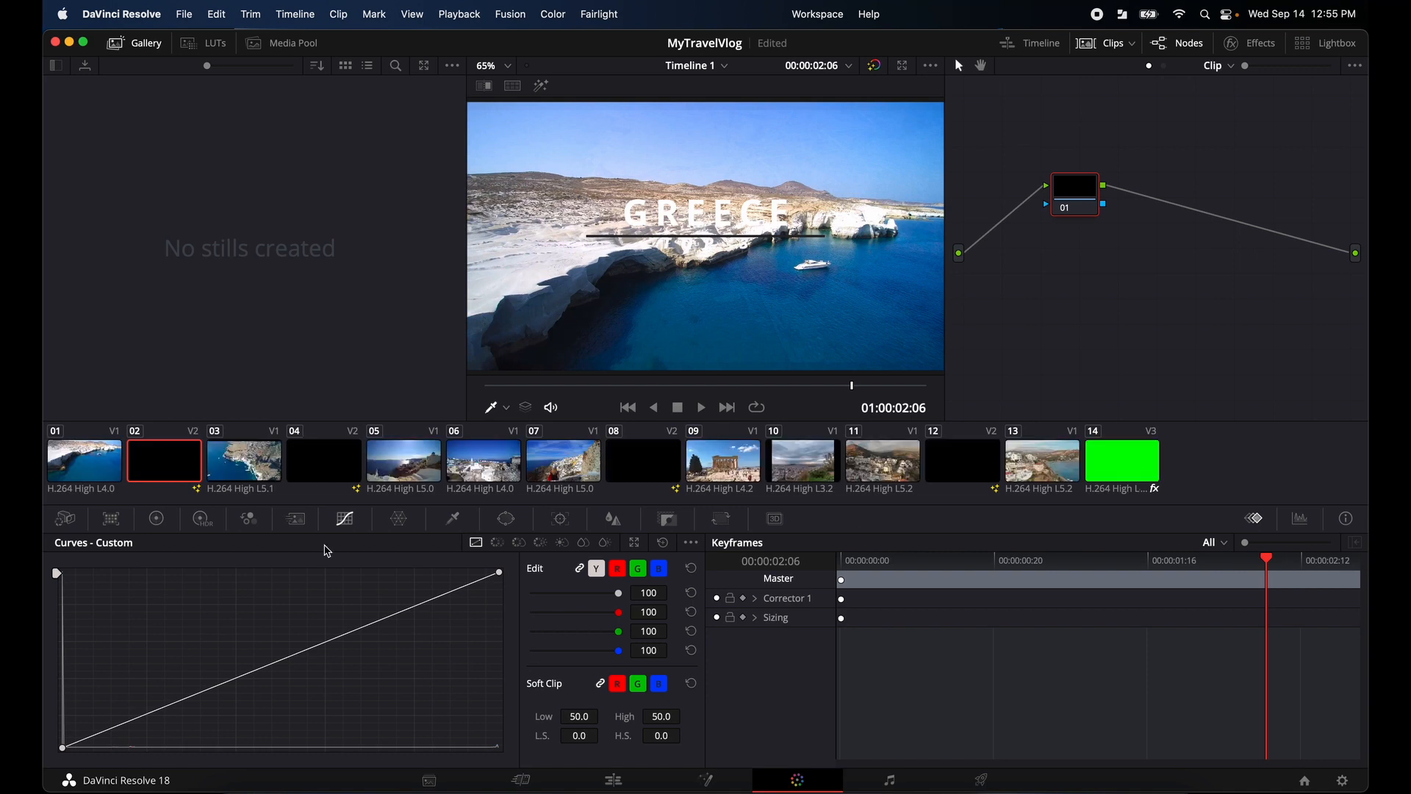
{"action": "left_click", "coordinate": [88, 479]}
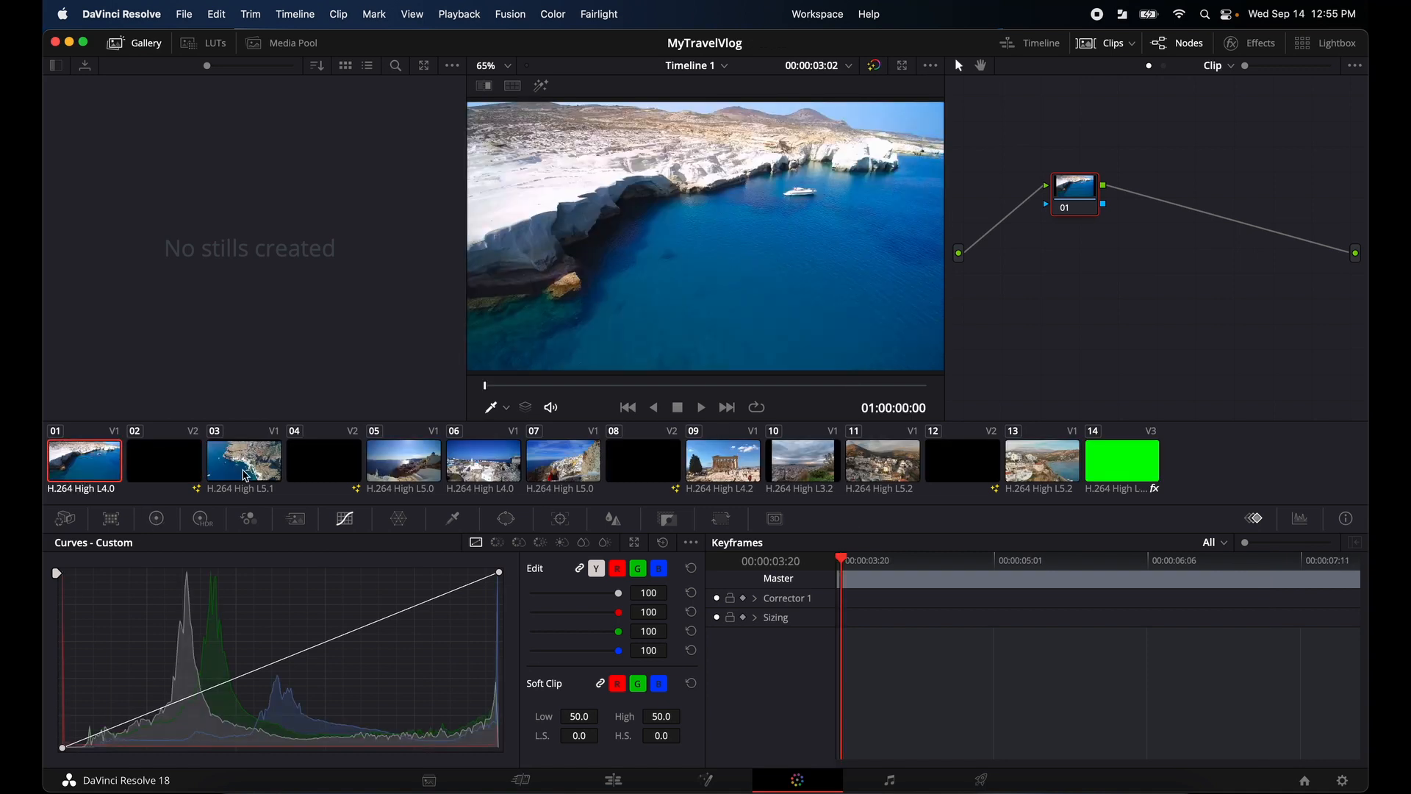
{"action": "left_click", "coordinate": [245, 472]}
{"action": "left_click", "coordinate": [176, 470]}
{"action": "left_click", "coordinate": [107, 471]}
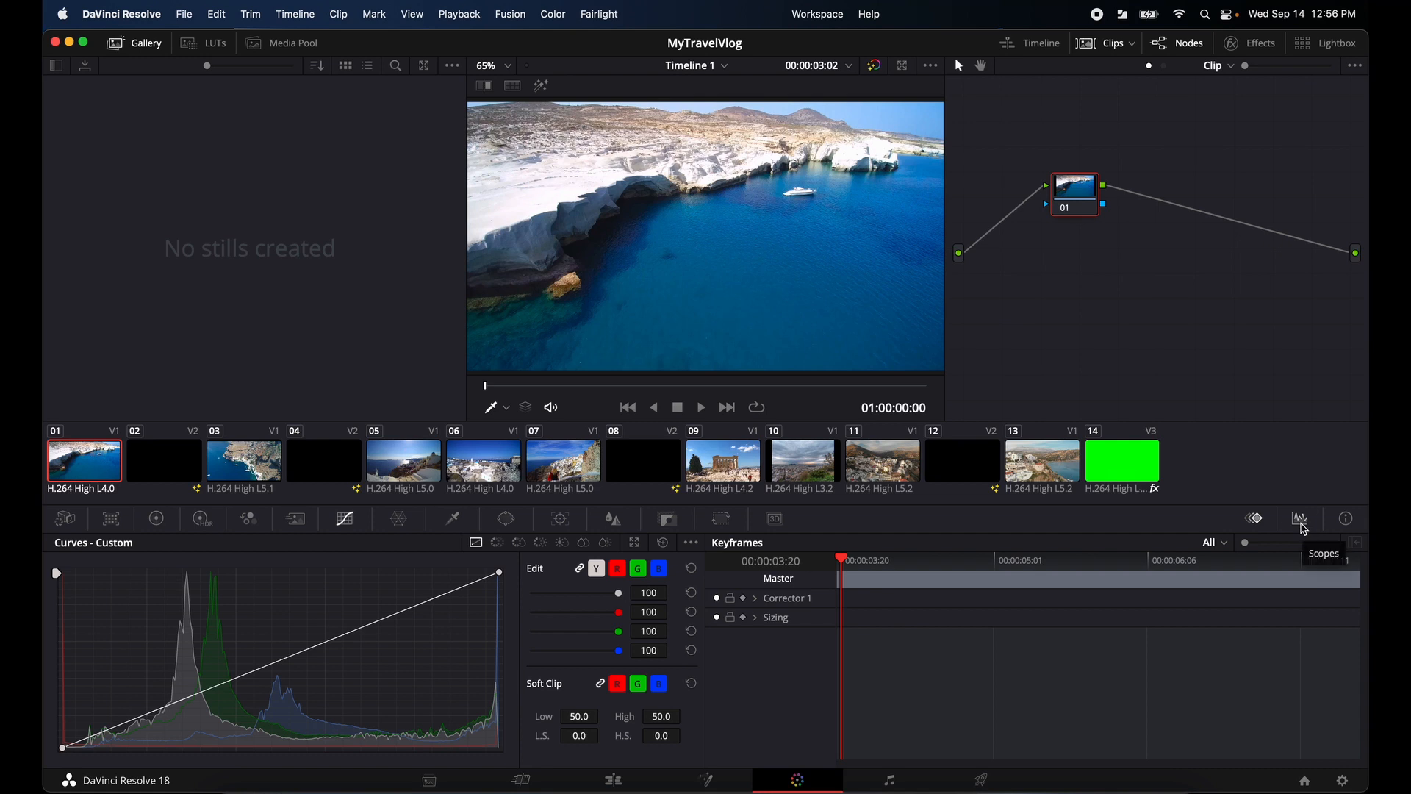
With the scopes and primary color wheels displayed, set clip 01's Lift to 0.01 and Gain to 1.03.
{"action": "left_click", "coordinate": [1305, 529]}
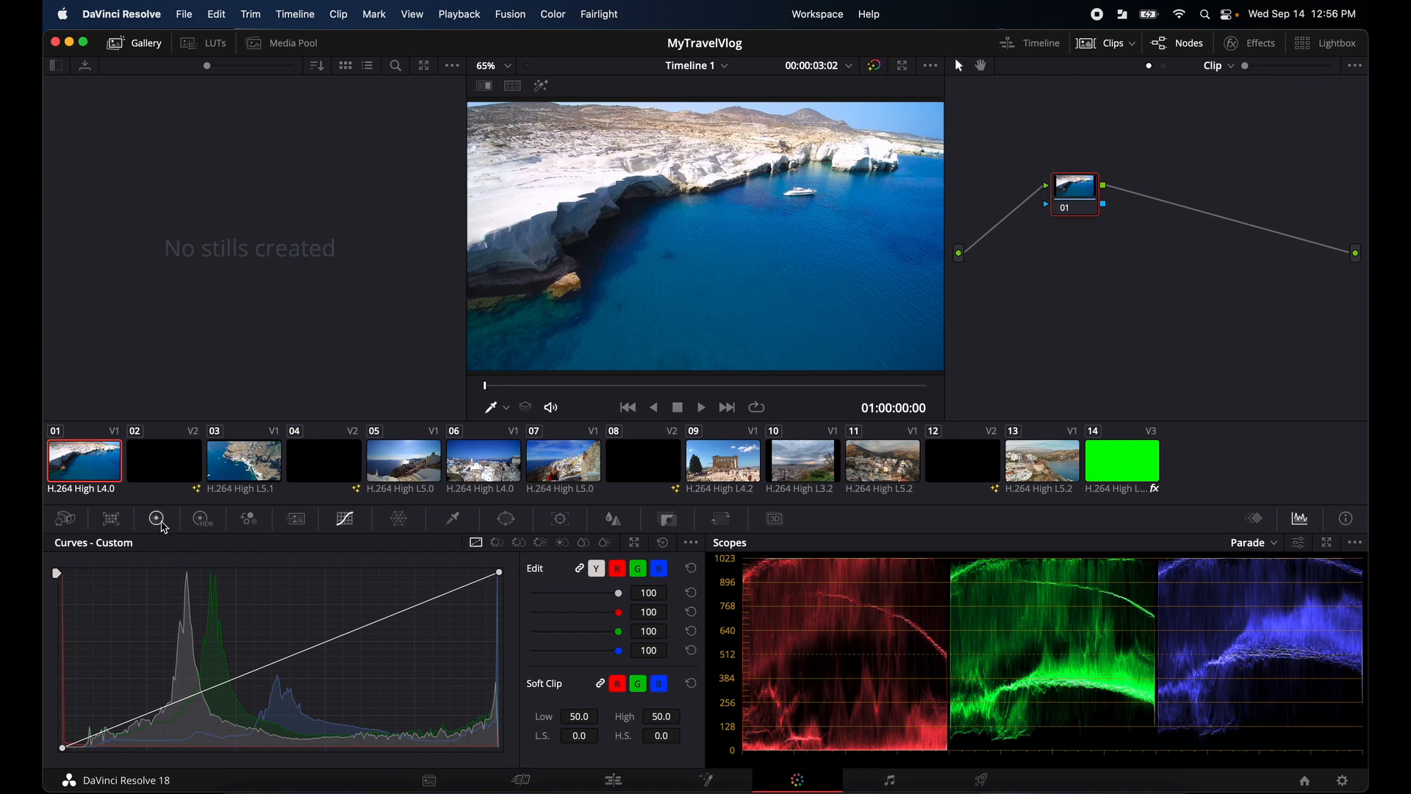
{"action": "left_click", "coordinate": [158, 519]}
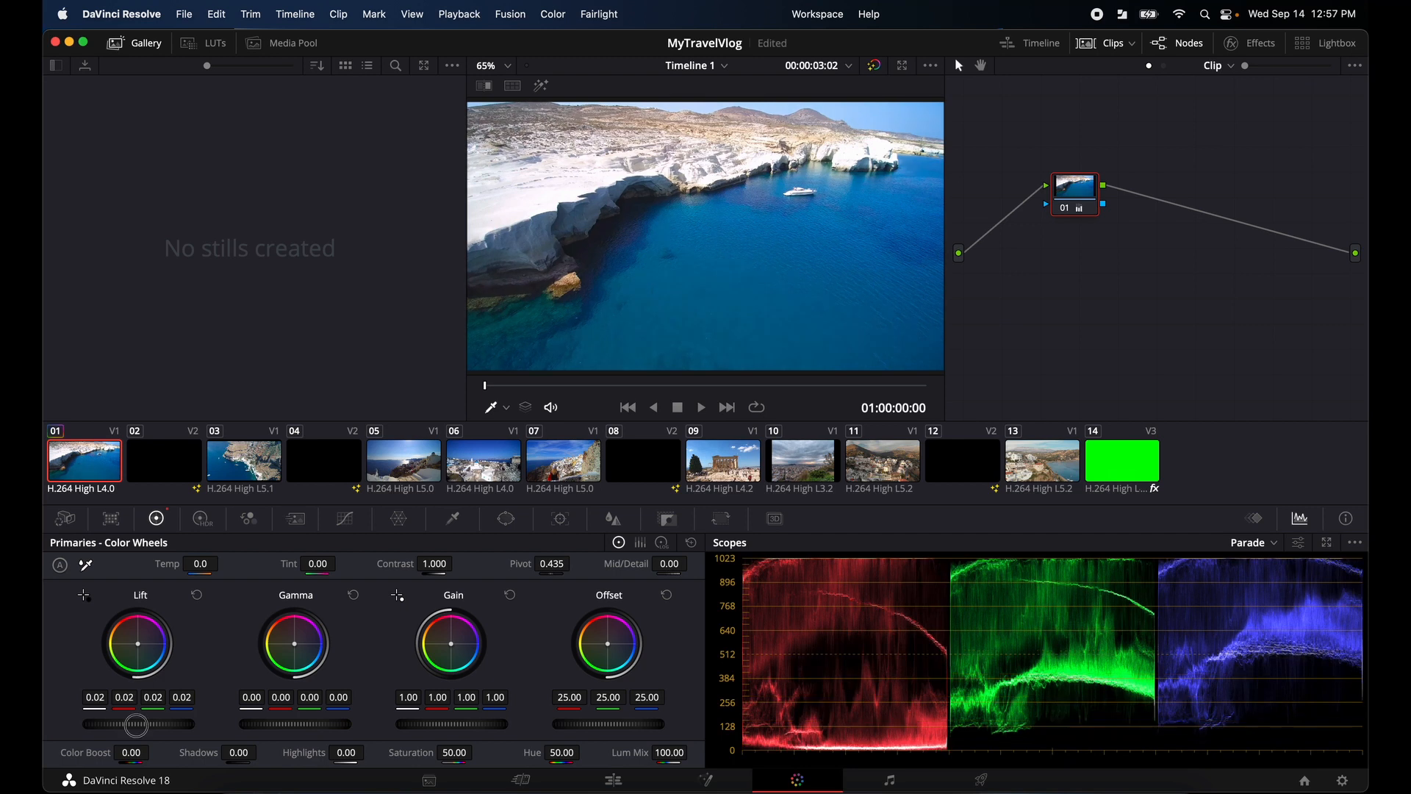
{"action": "left_click_drag", "start_coordinate": [139, 724], "coordinate": [103, 728]}
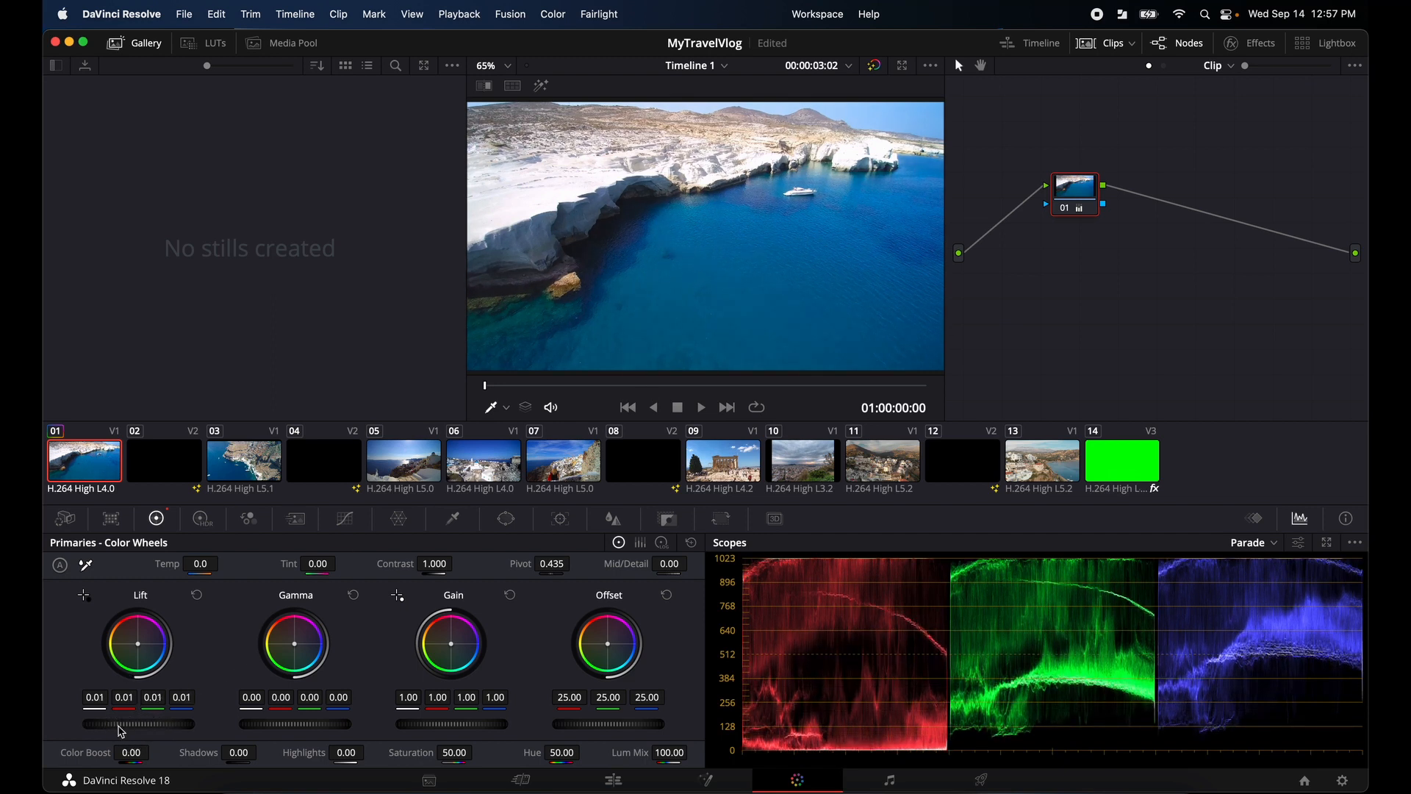
{"action": "mouse_move", "coordinate": [121, 731]}
{"action": "left_mouse_down"}
{"action": "mouse_move", "coordinate": [151, 728]}
{"action": "mouse_move", "coordinate": [103, 728]}
{"action": "left_mouse_up"}
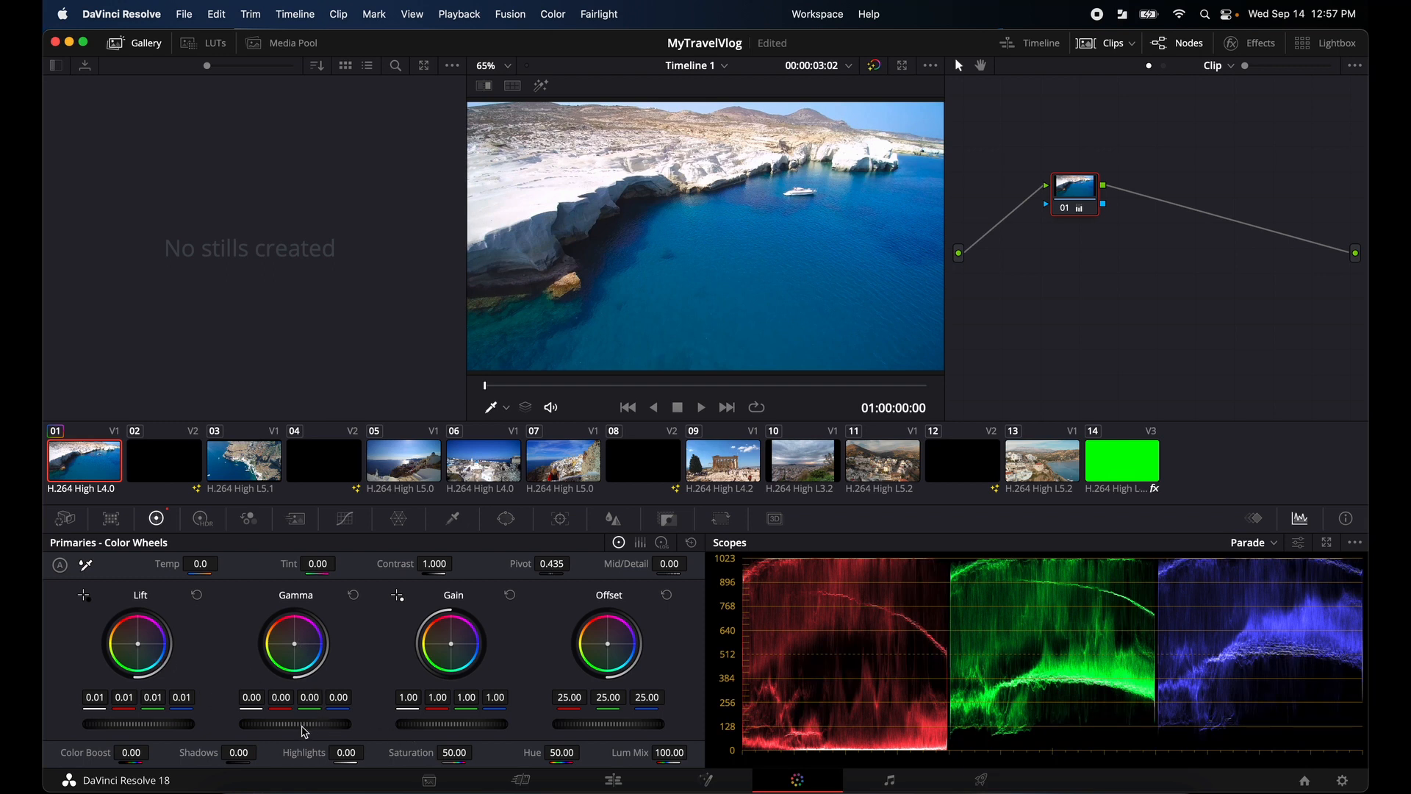
{"action": "mouse_move", "coordinate": [294, 727]}
{"action": "left_mouse_down"}
{"action": "mouse_move", "coordinate": [264, 726]}
{"action": "mouse_move", "coordinate": [307, 727]}
{"action": "mouse_move", "coordinate": [272, 728]}
{"action": "mouse_move", "coordinate": [294, 728]}
{"action": "left_mouse_up"}
{"action": "left_click_drag", "start_coordinate": [457, 728], "coordinate": [415, 726]}
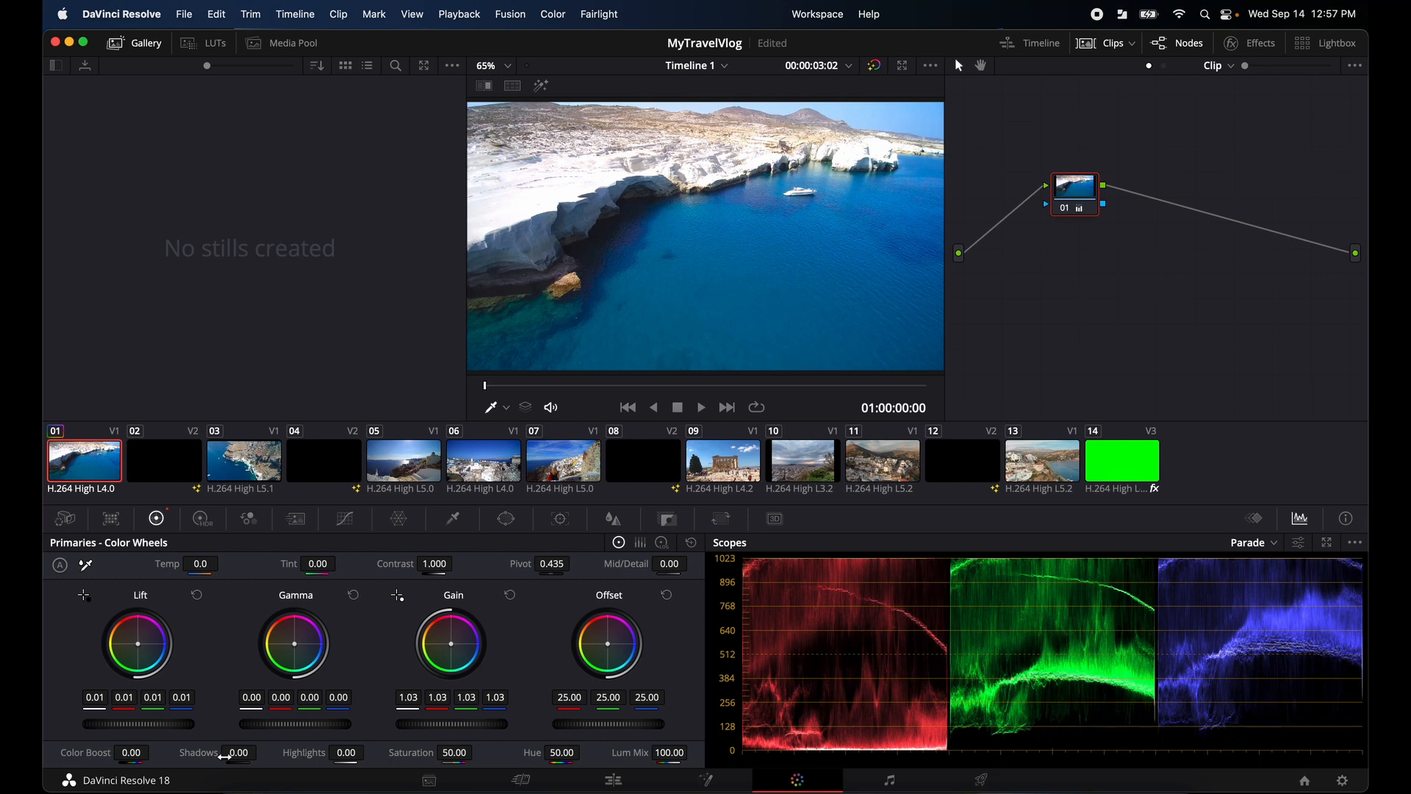
Set clip 01's Color Boost to 8.50, Shadows to -24.50, Highlights to 17.50, Saturation to 56.80 and Hue to 50.20.
{"action": "mouse_move", "coordinate": [127, 752]}
{"action": "left_mouse_down"}
{"action": "mouse_move", "coordinate": [177, 759]}
{"action": "mouse_move", "coordinate": [133, 755]}
{"action": "left_mouse_up"}
{"action": "mouse_move", "coordinate": [243, 752]}
{"action": "left_mouse_down"}
{"action": "mouse_move", "coordinate": [209, 757]}
{"action": "mouse_move", "coordinate": [237, 753]}
{"action": "left_mouse_up"}
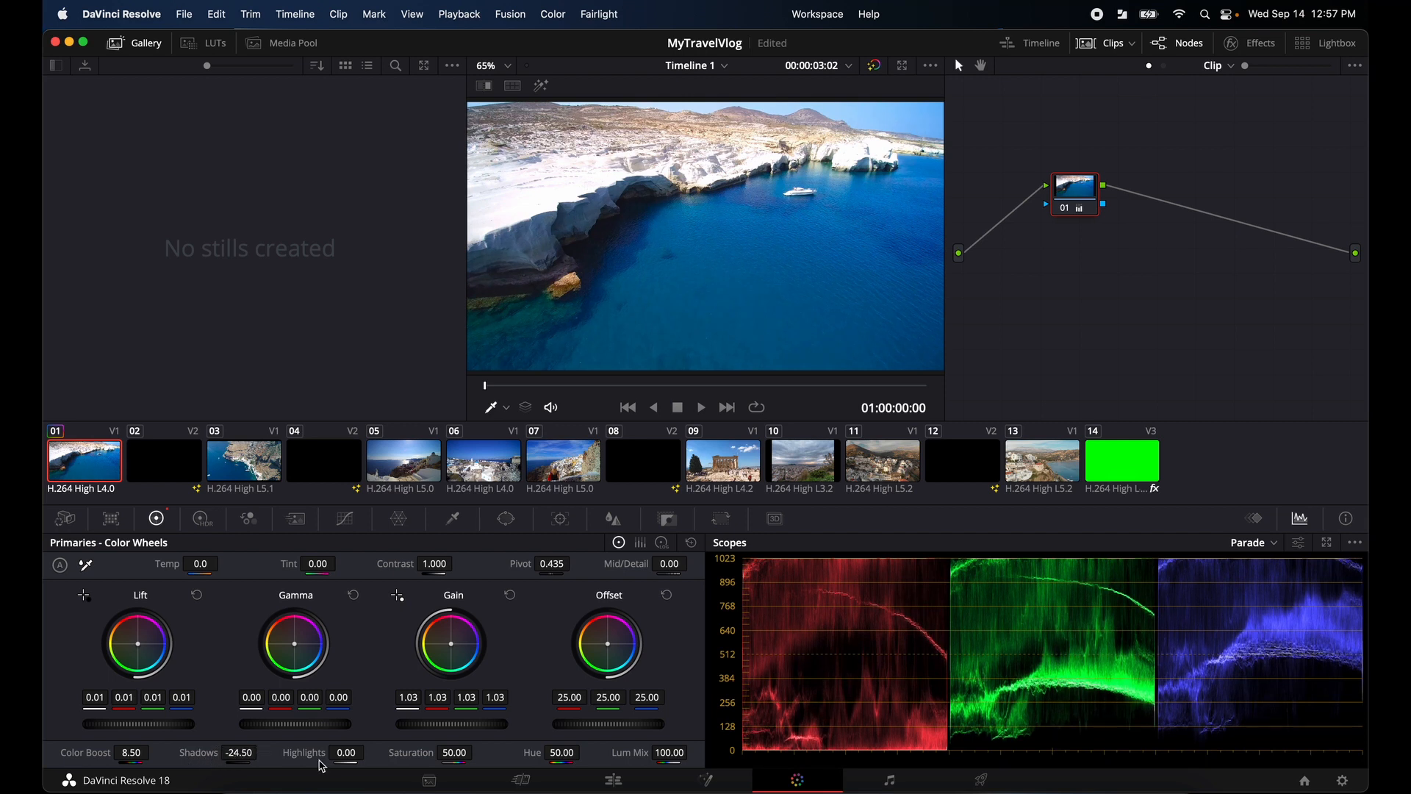
{"action": "mouse_move", "coordinate": [345, 753]}
{"action": "left_mouse_down"}
{"action": "mouse_move", "coordinate": [371, 755]}
{"action": "mouse_move", "coordinate": [334, 753]}
{"action": "left_mouse_up"}
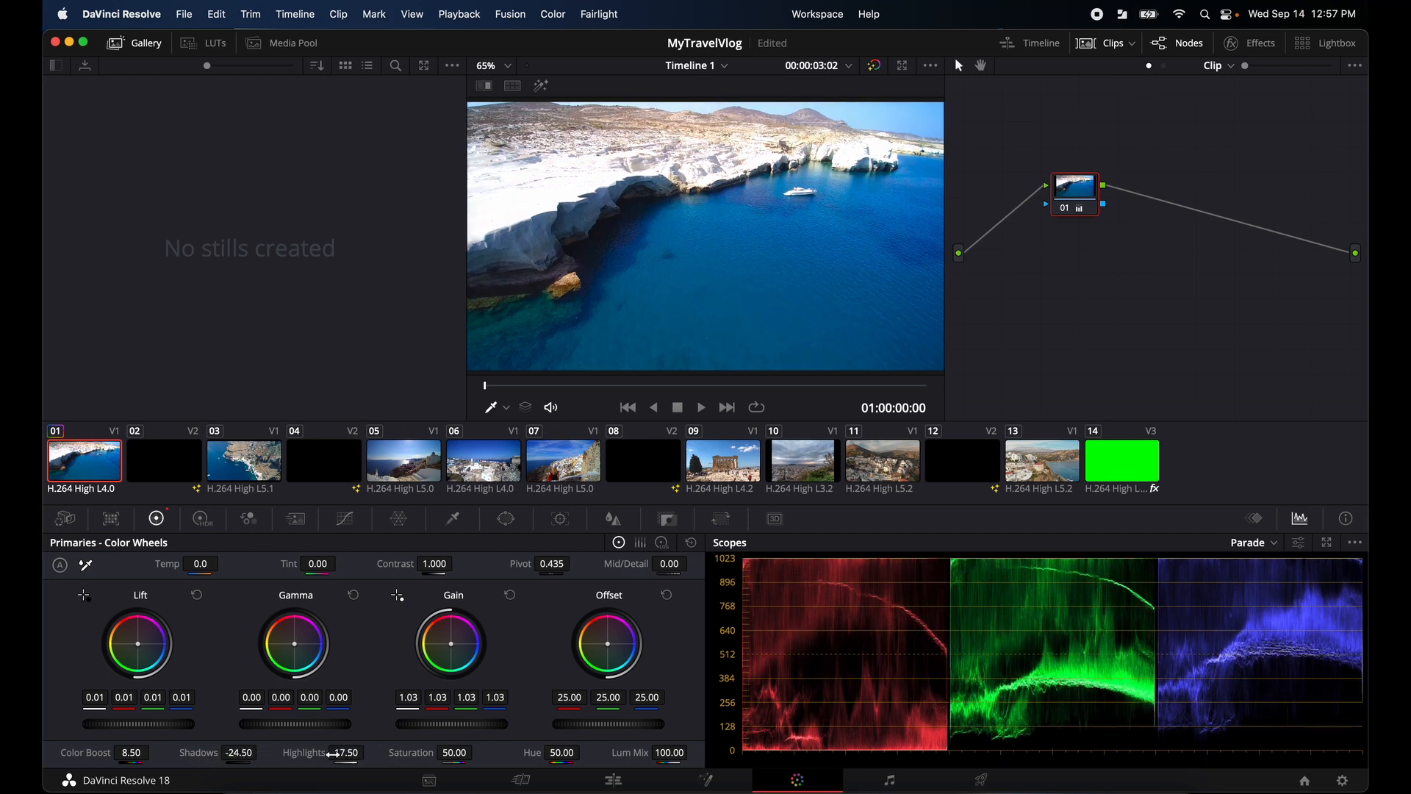
{"action": "mouse_move", "coordinate": [444, 753]}
{"action": "left_mouse_down"}
{"action": "mouse_move", "coordinate": [459, 755]}
{"action": "mouse_move", "coordinate": [438, 756]}
{"action": "left_mouse_up"}
{"action": "left_click_drag", "start_coordinate": [555, 753], "coordinate": [563, 761]}
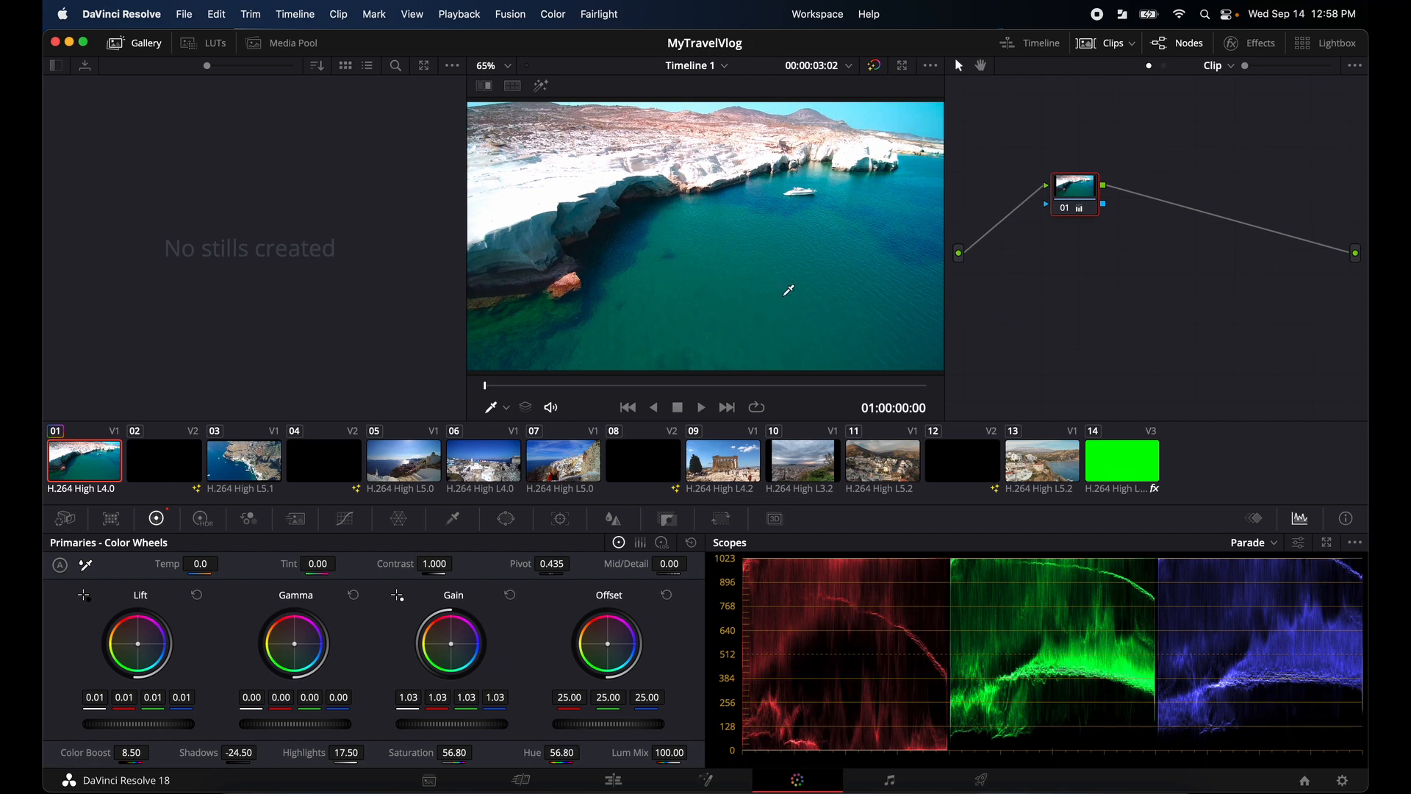
{"action": "left_click_drag", "start_coordinate": [563, 751], "coordinate": [538, 754]}
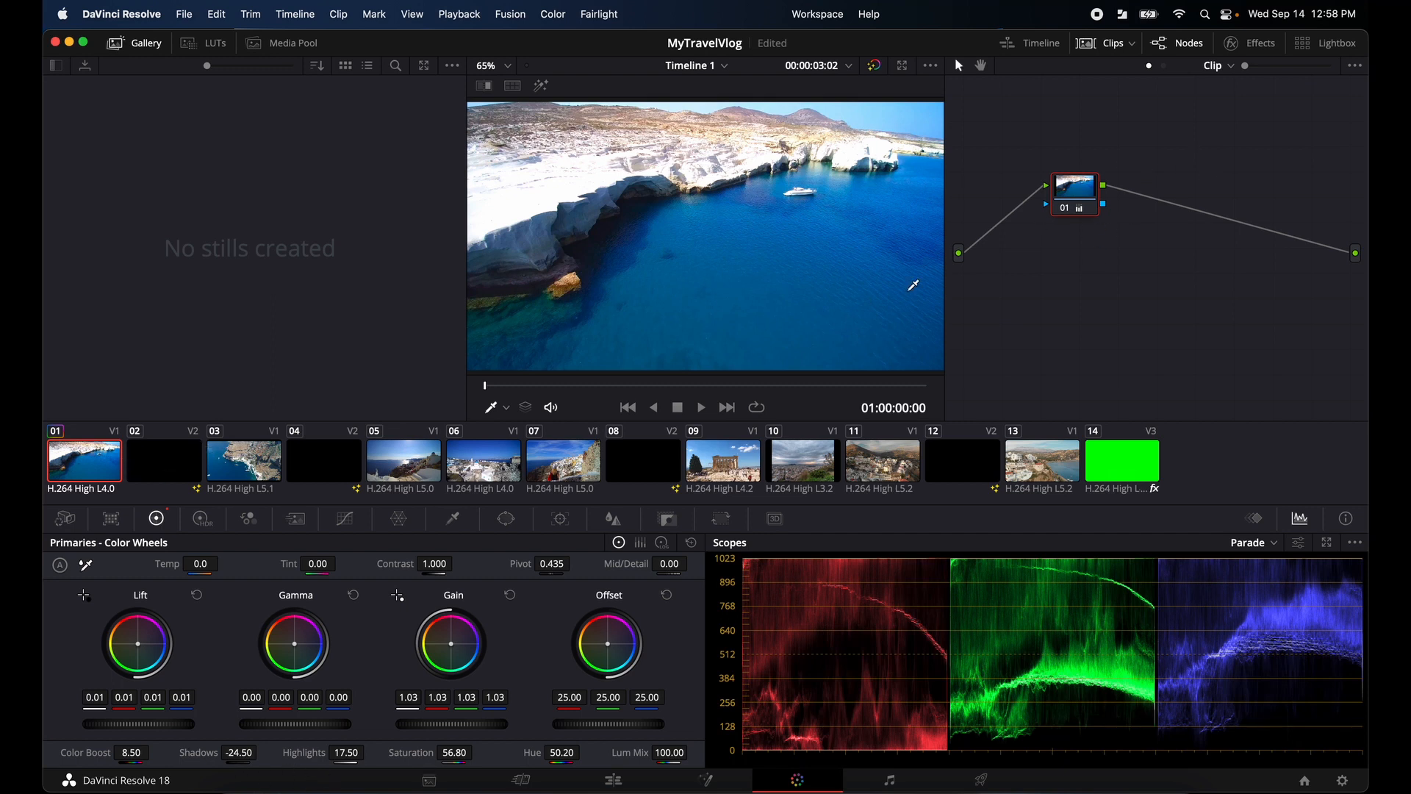
Copy the color grade of clip 01 and paste it onto clip 03.
{"action": "left_click", "coordinate": [180, 465]}
{"action": "left_click", "coordinate": [209, 465]}
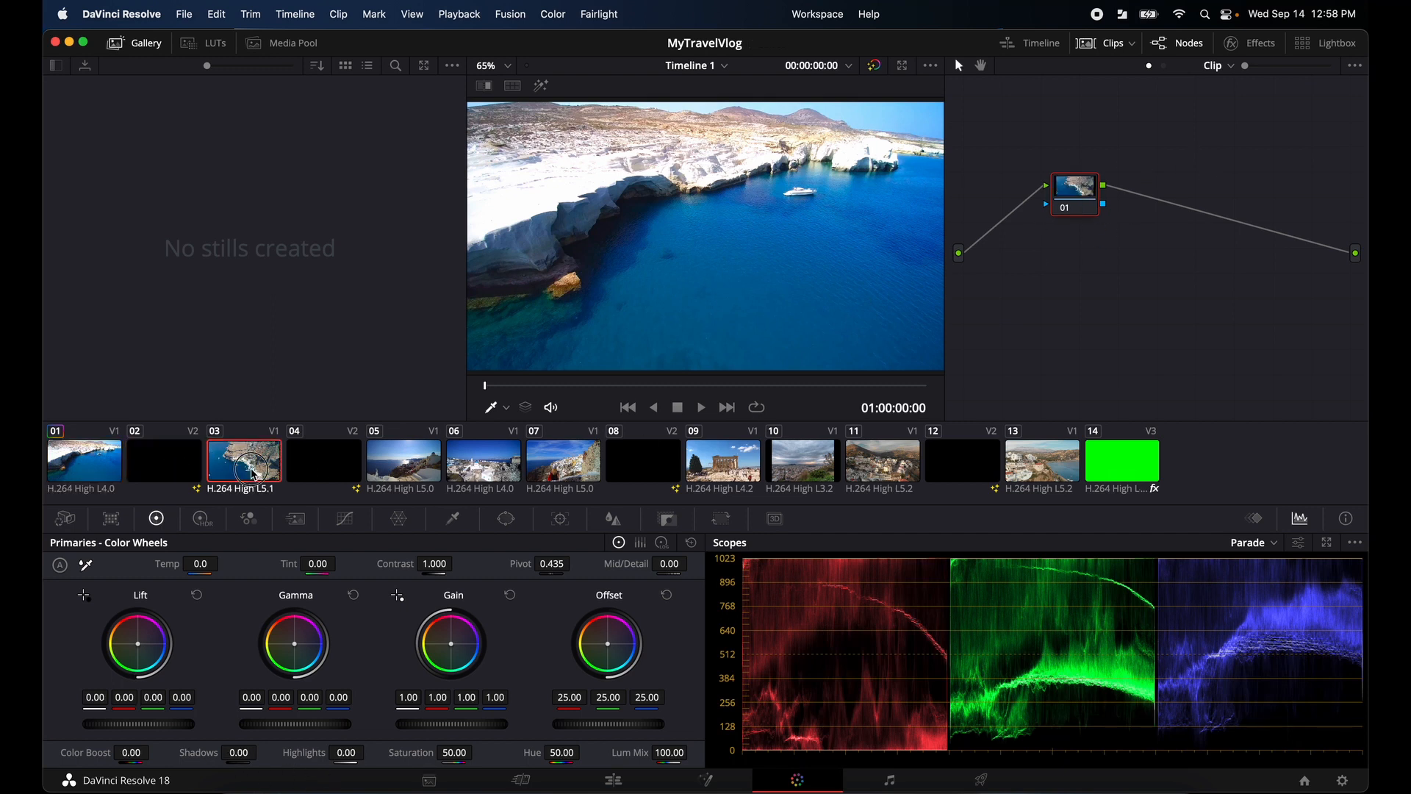
{"action": "left_click", "coordinate": [332, 472]}
{"action": "left_click", "coordinate": [200, 472]}
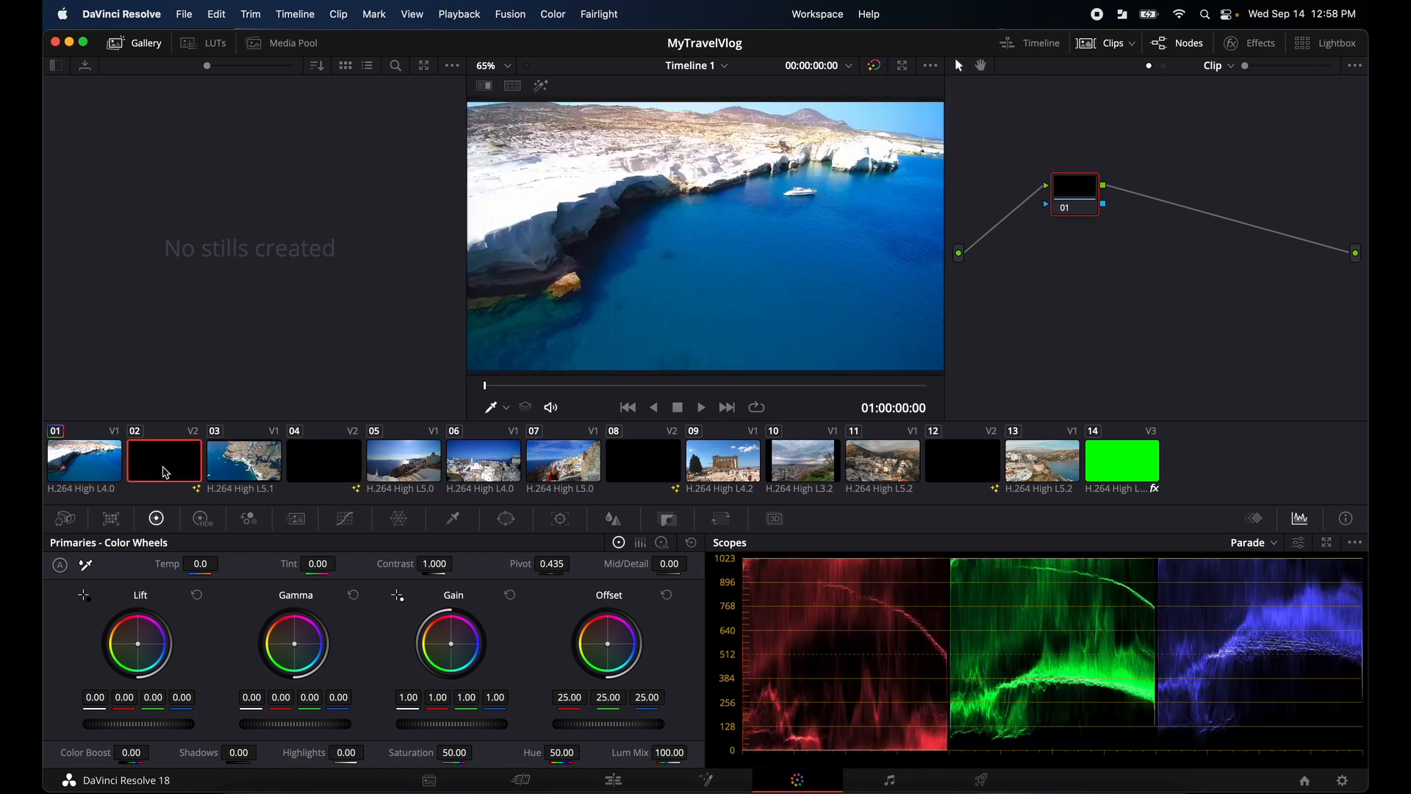
{"action": "left_click", "coordinate": [93, 473]}
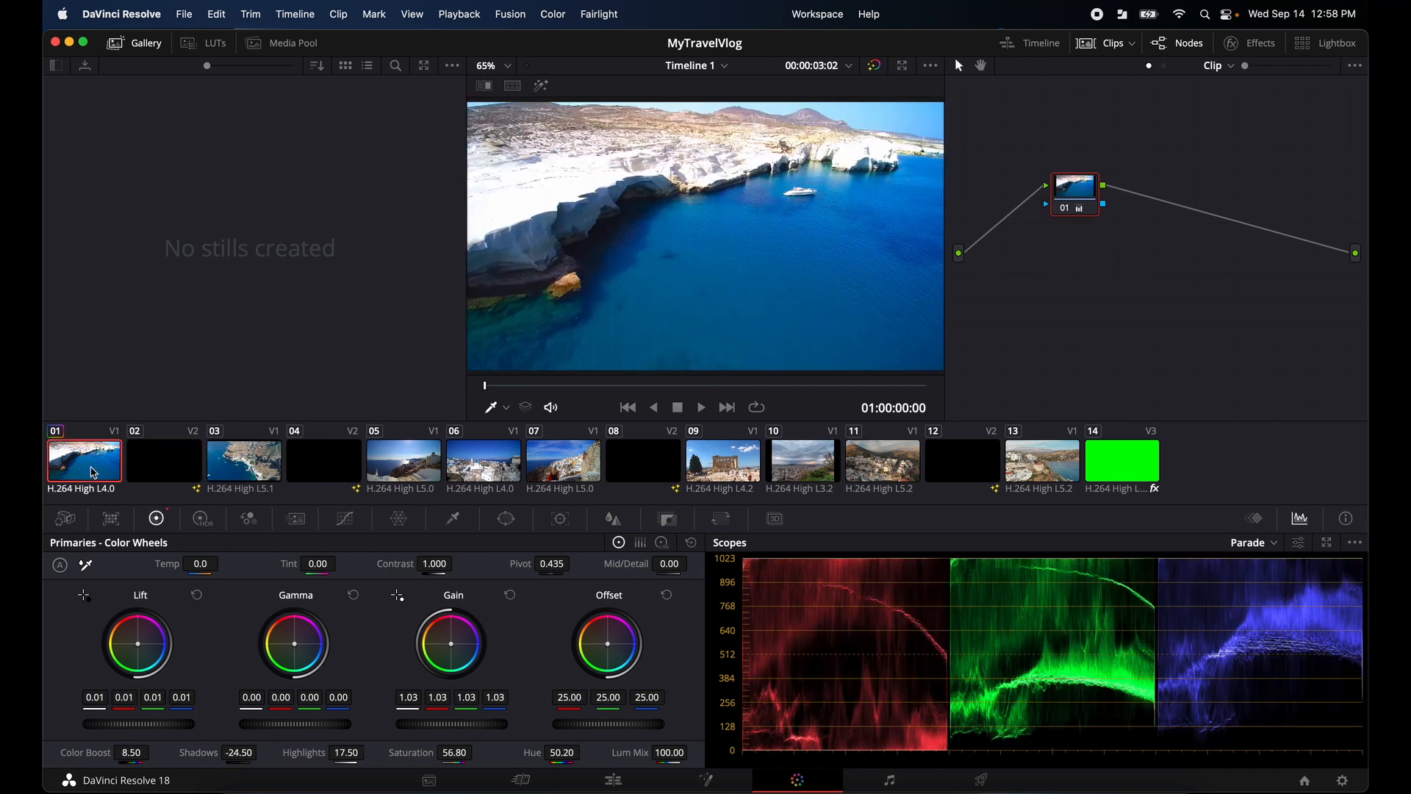
{"action": "left_click", "coordinate": [167, 468]}
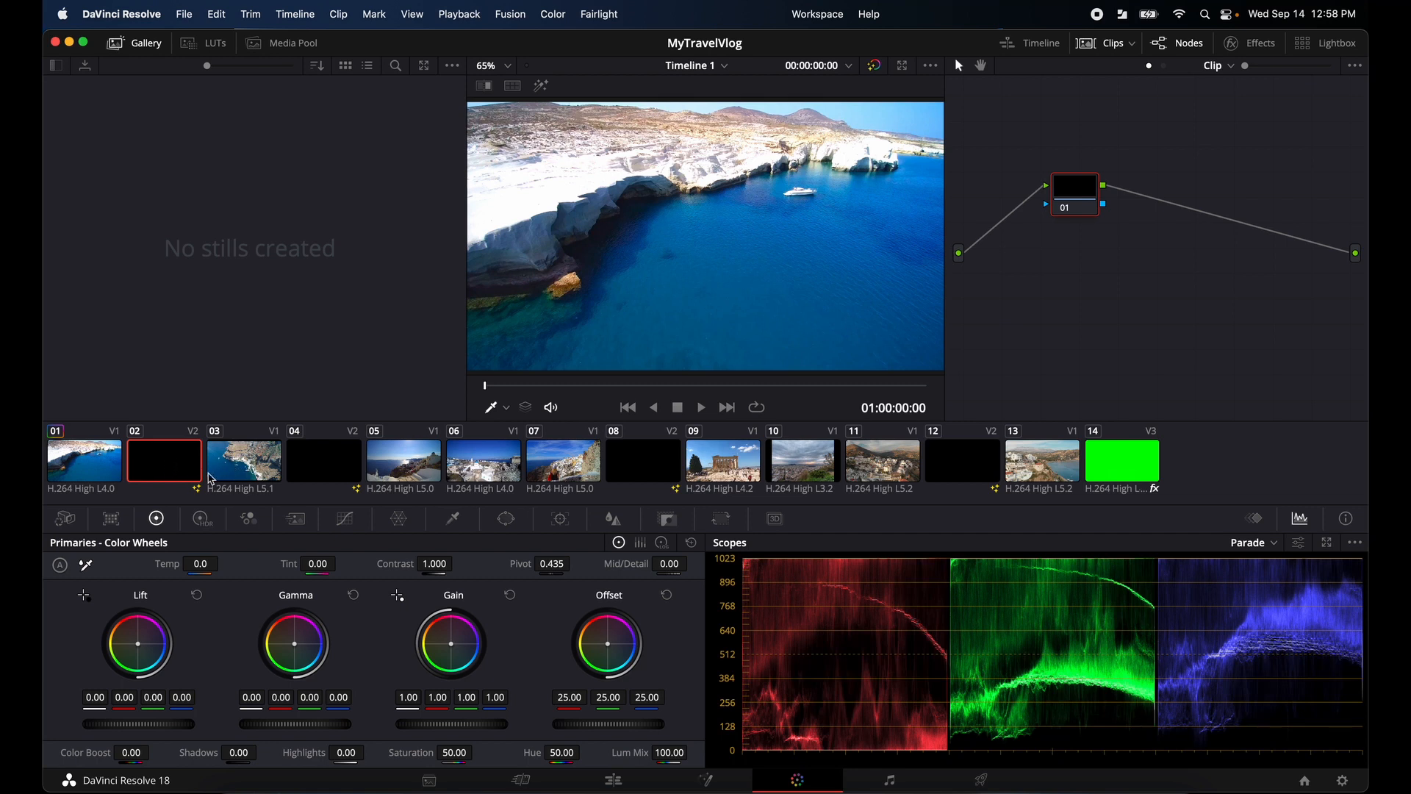
{"action": "left_click", "coordinate": [250, 474]}
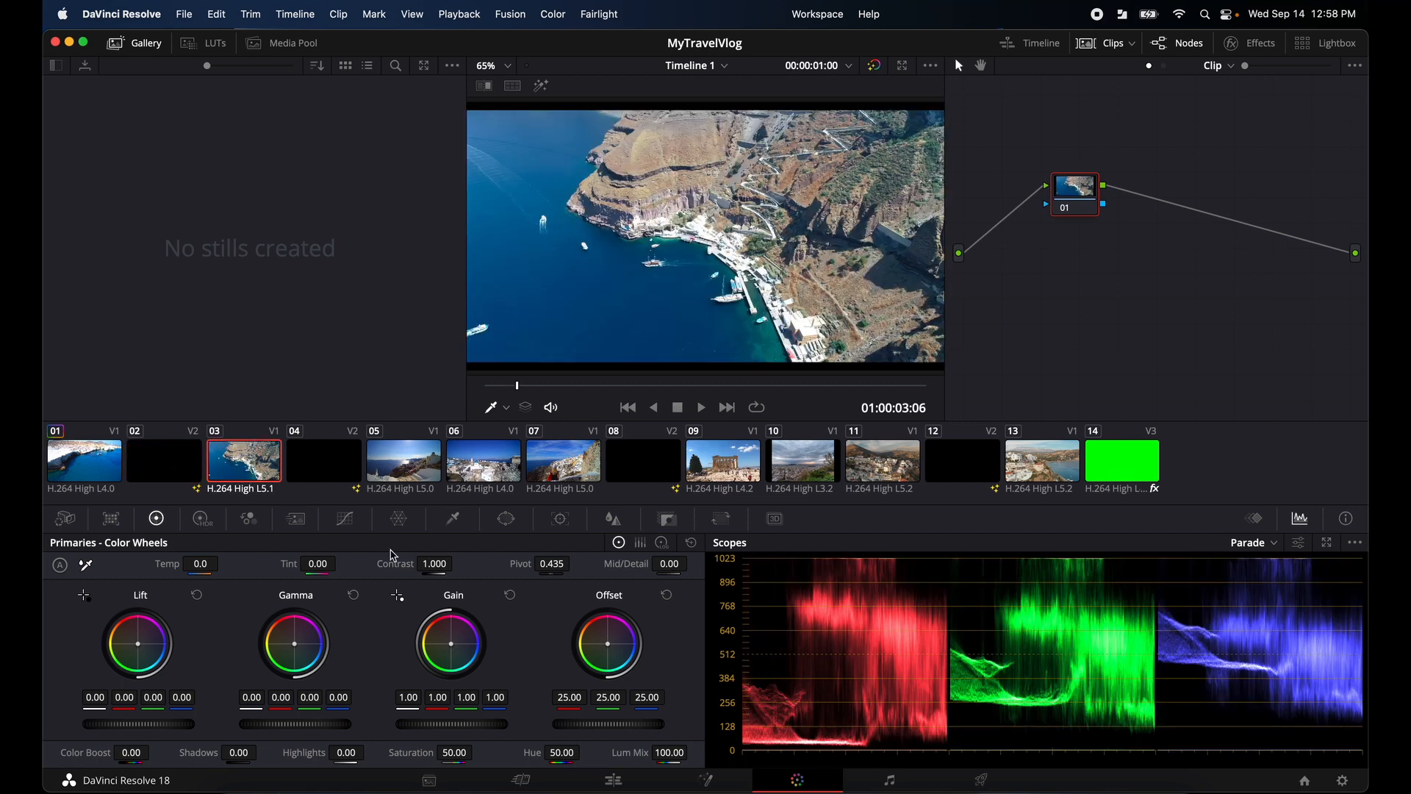
{"action": "key", "text": "super+v"}
Paste the copied color grade onto clips 05, 06 and 07.
{"action": "left_click", "coordinate": [426, 475]}
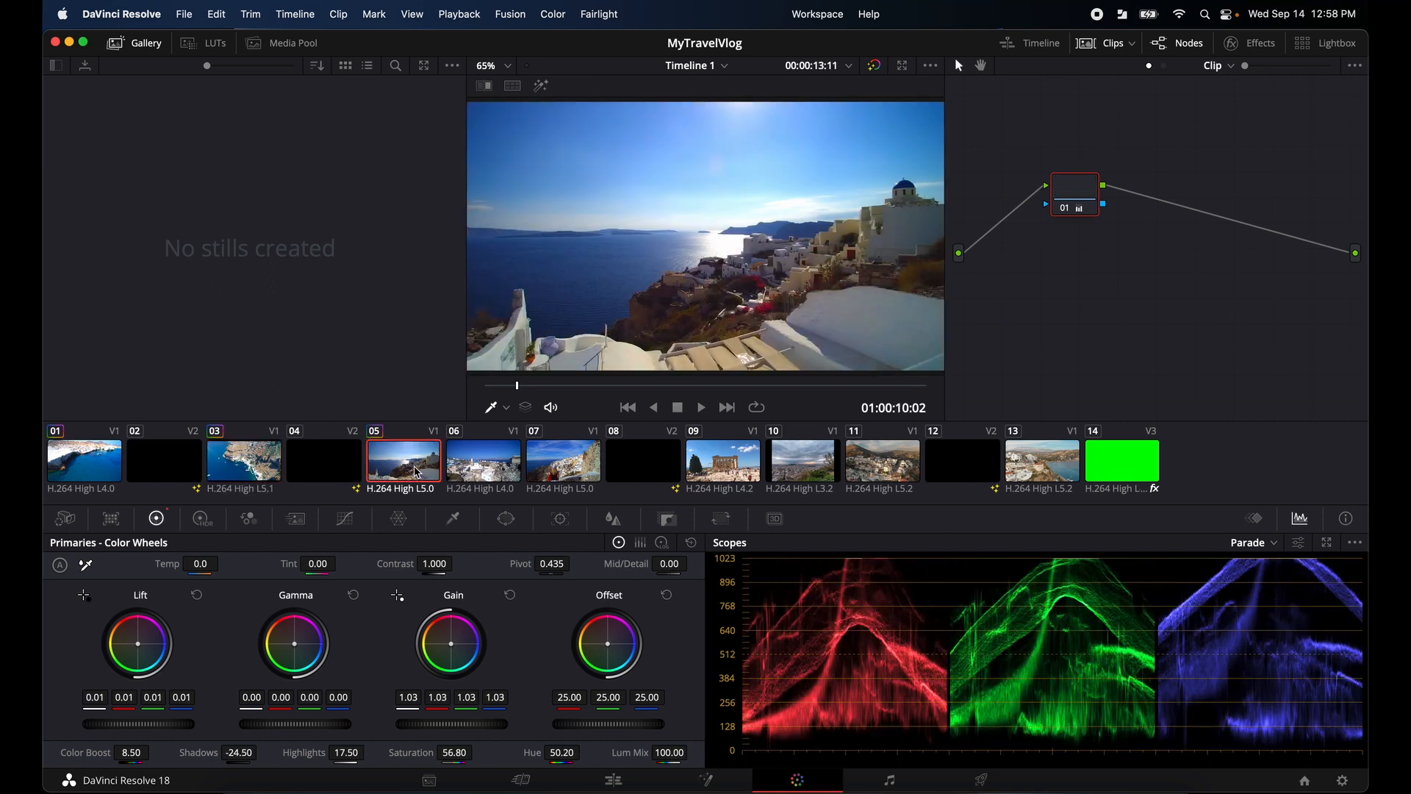
{"action": "left_click", "coordinate": [496, 470]}
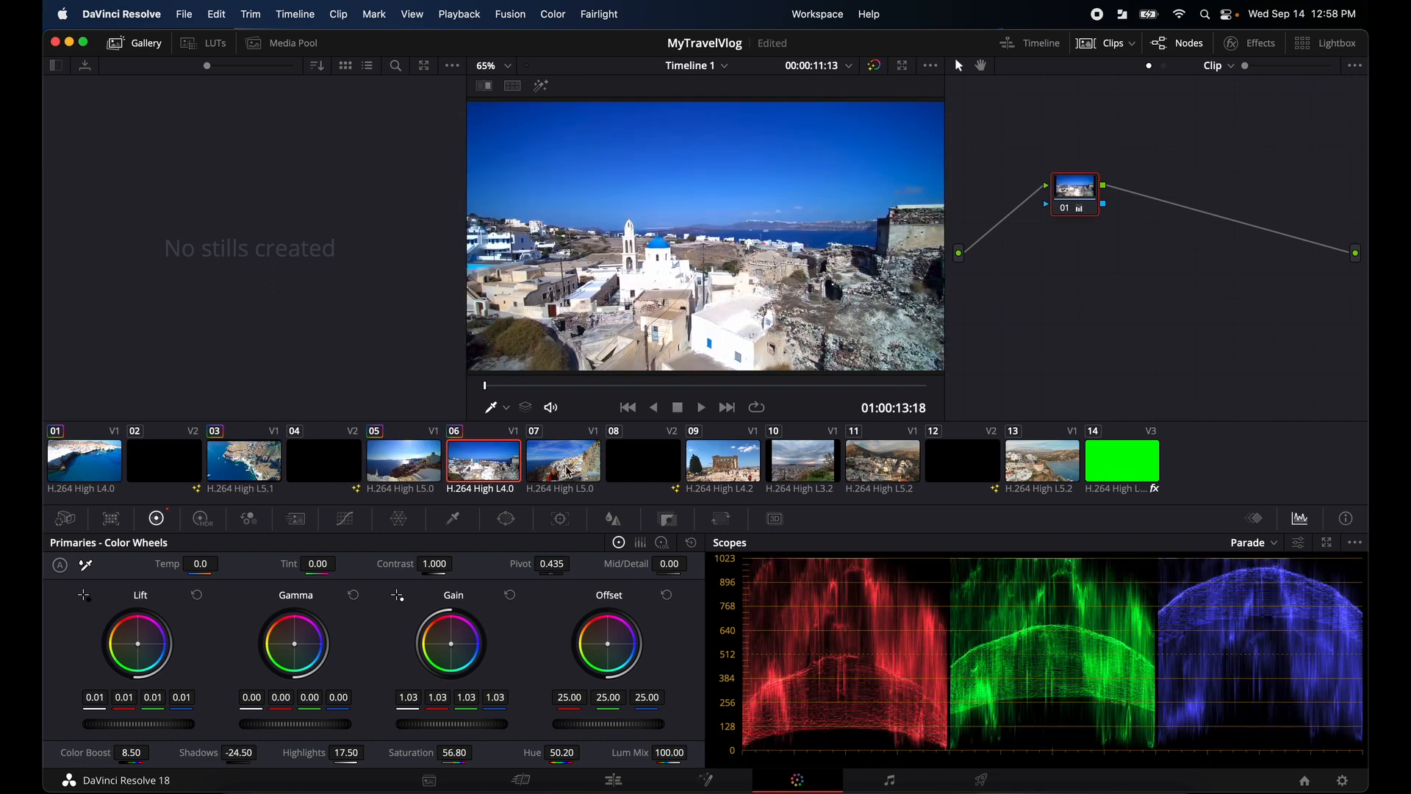
{"action": "left_click", "coordinate": [565, 471]}
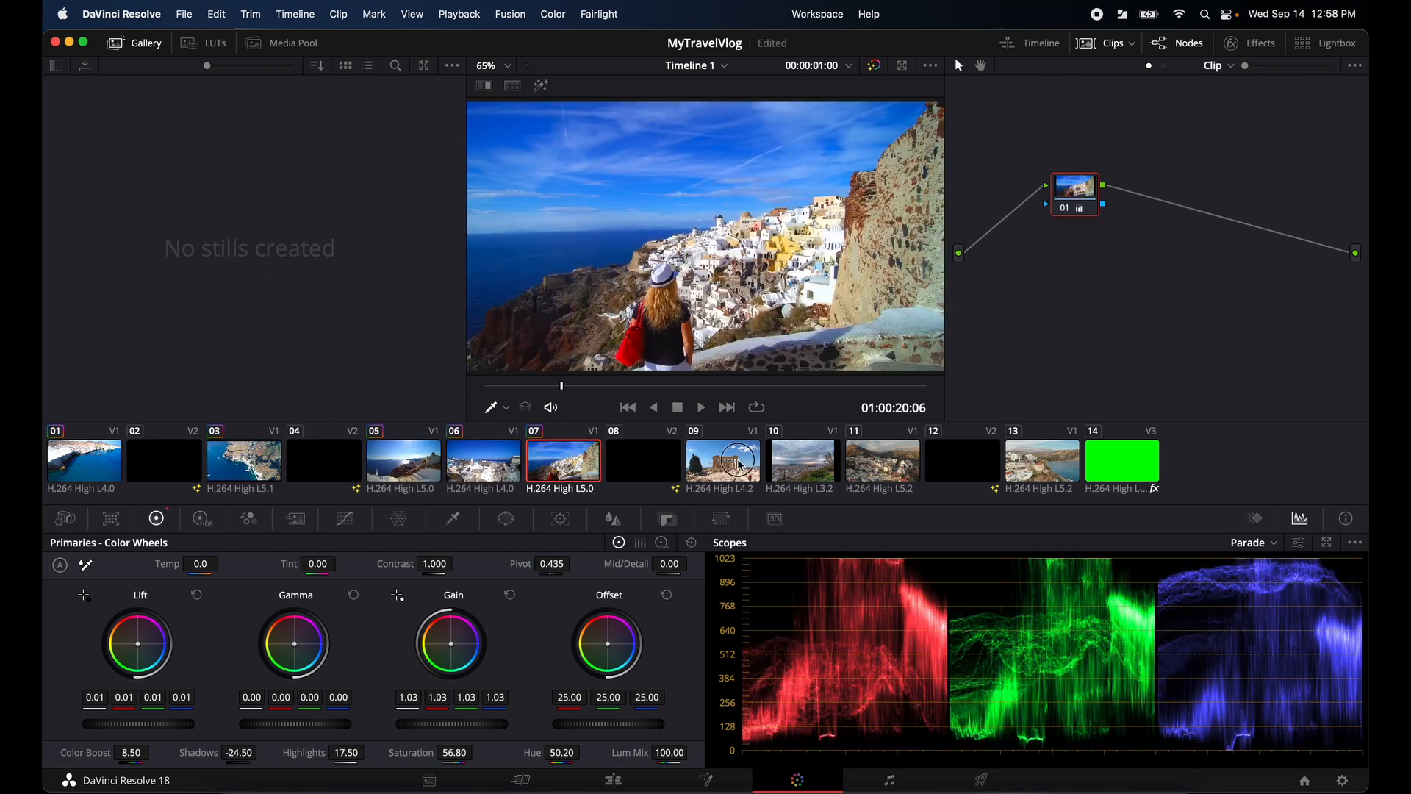
Select clips 09, 10, 11 and 13 together and paste the copied color grade onto them.
{"action": "left_click", "coordinate": [723, 461]}
{"action": "left_click", "coordinate": [880, 472], "text": "super"}
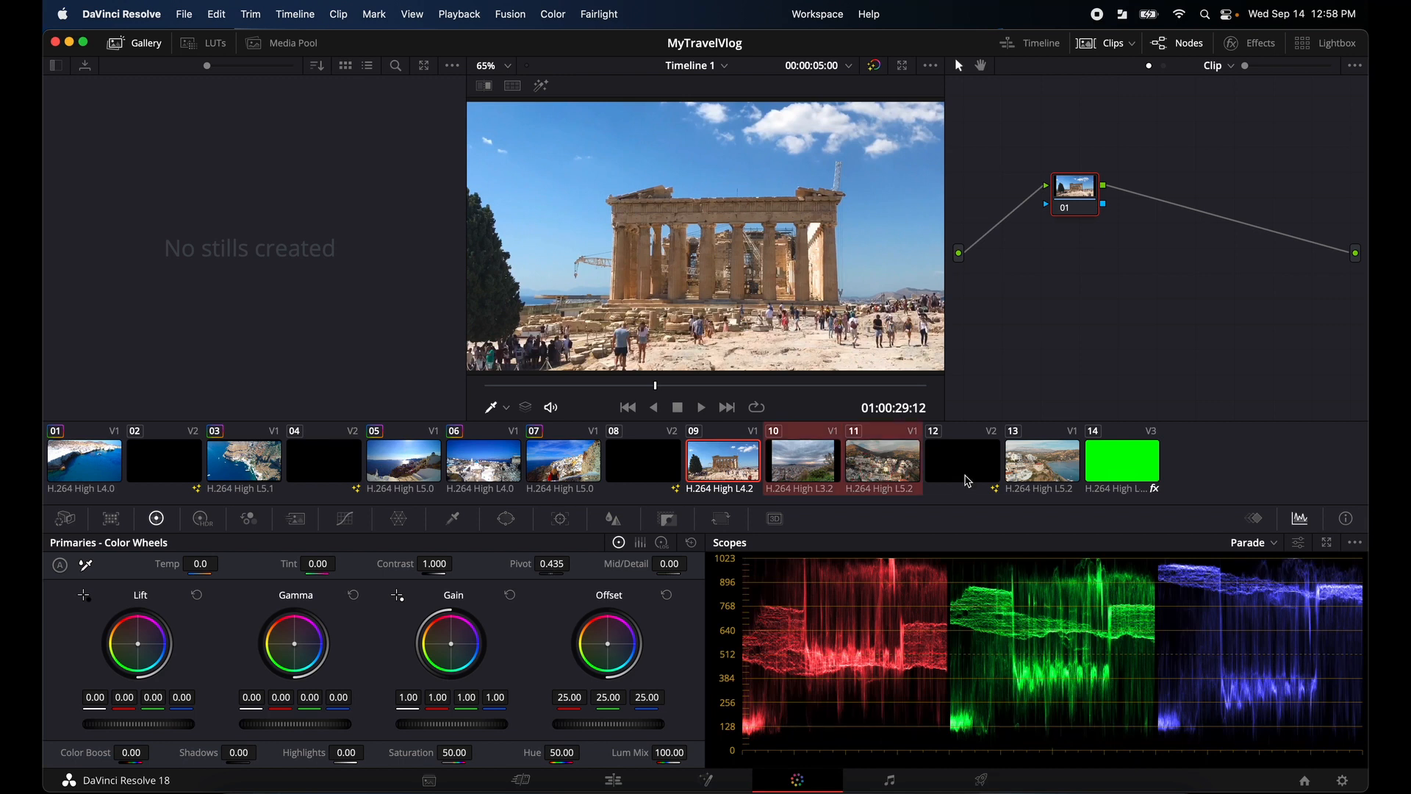
{"action": "left_click", "coordinate": [1062, 483], "text": "super"}
{"action": "key", "text": "super+v"}
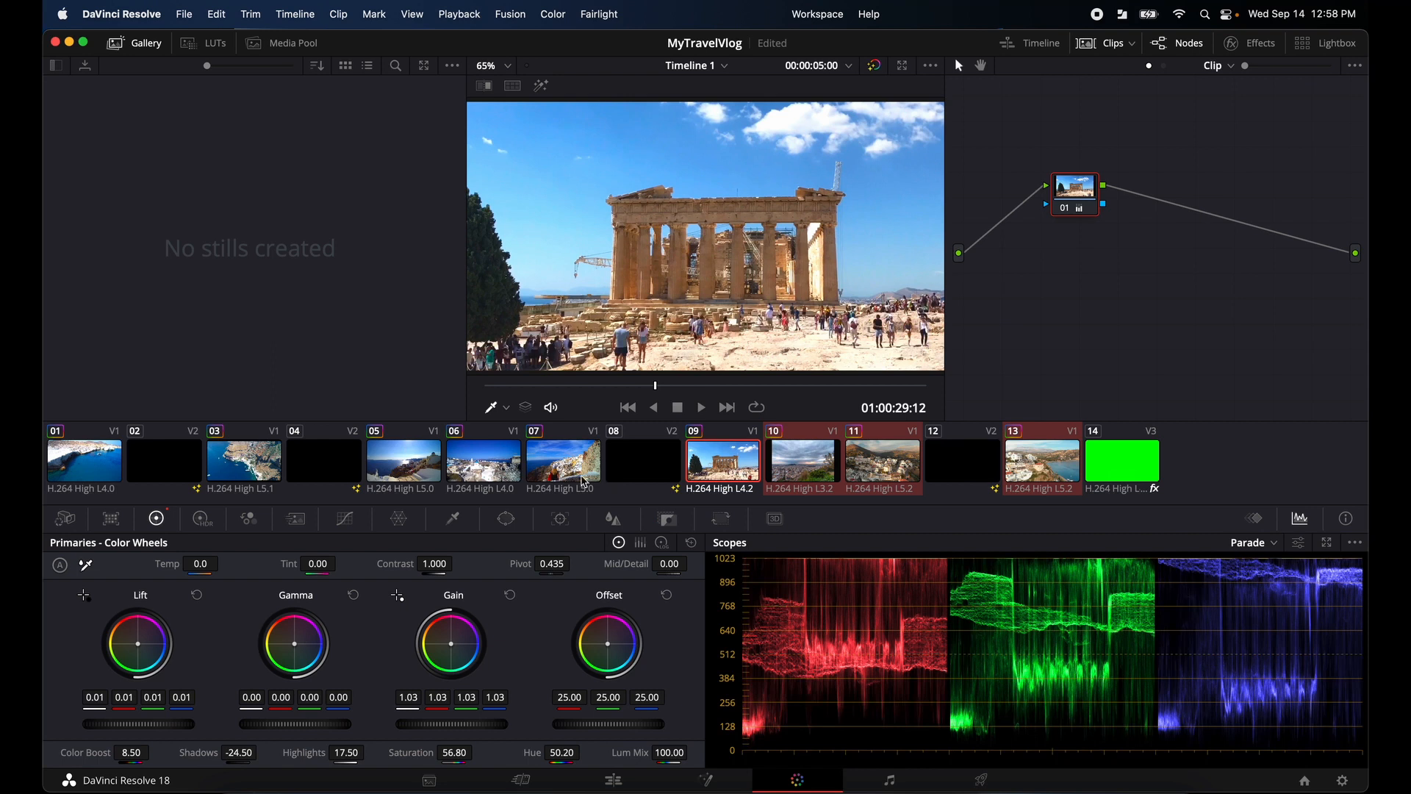
Review the graded clips 07, 06, 05 and 03 and return to the start of the timeline.
{"action": "left_click", "coordinate": [534, 474]}
{"action": "left_click", "coordinate": [460, 470]}
{"action": "left_click", "coordinate": [404, 469]}
{"action": "left_click", "coordinate": [258, 465]}
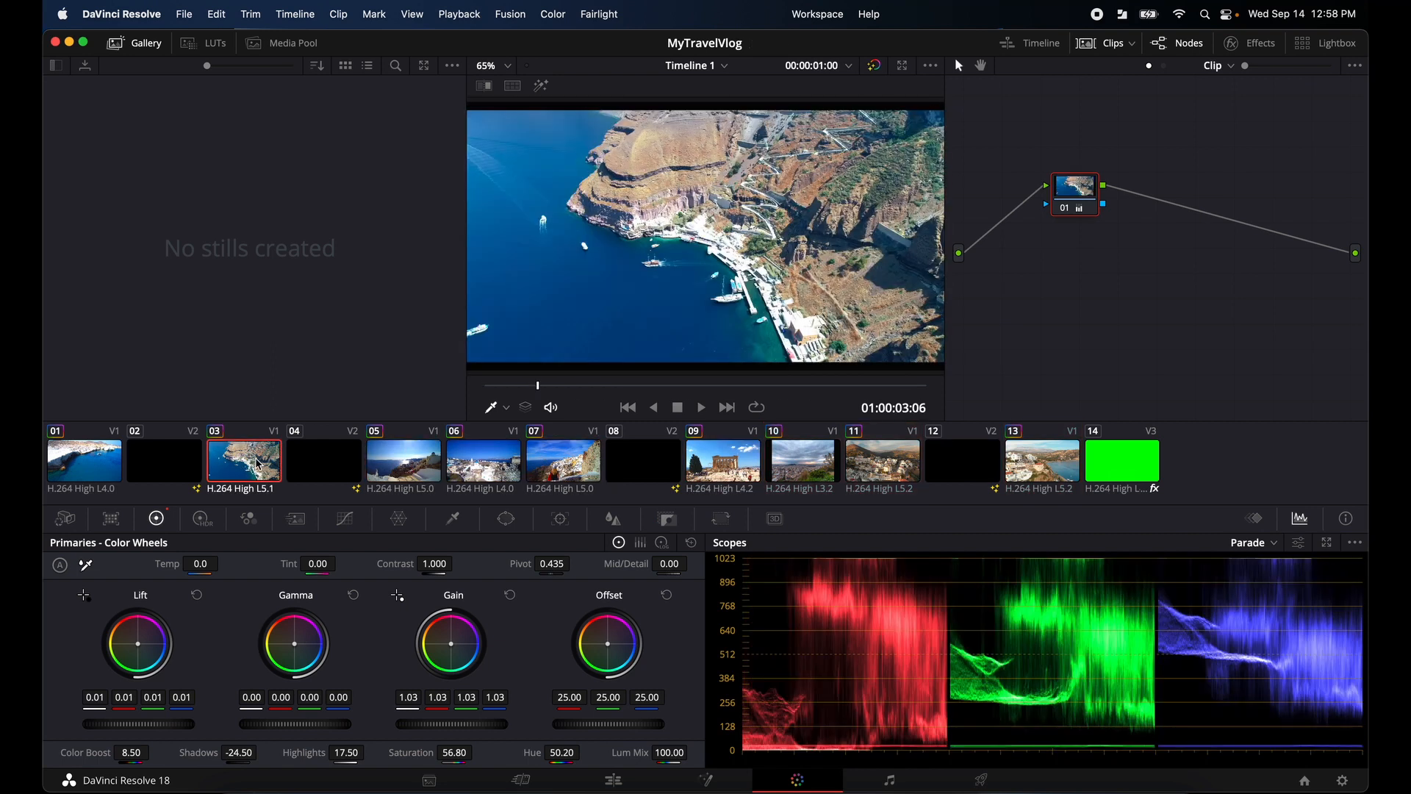
{"action": "key", "text": "Home"}
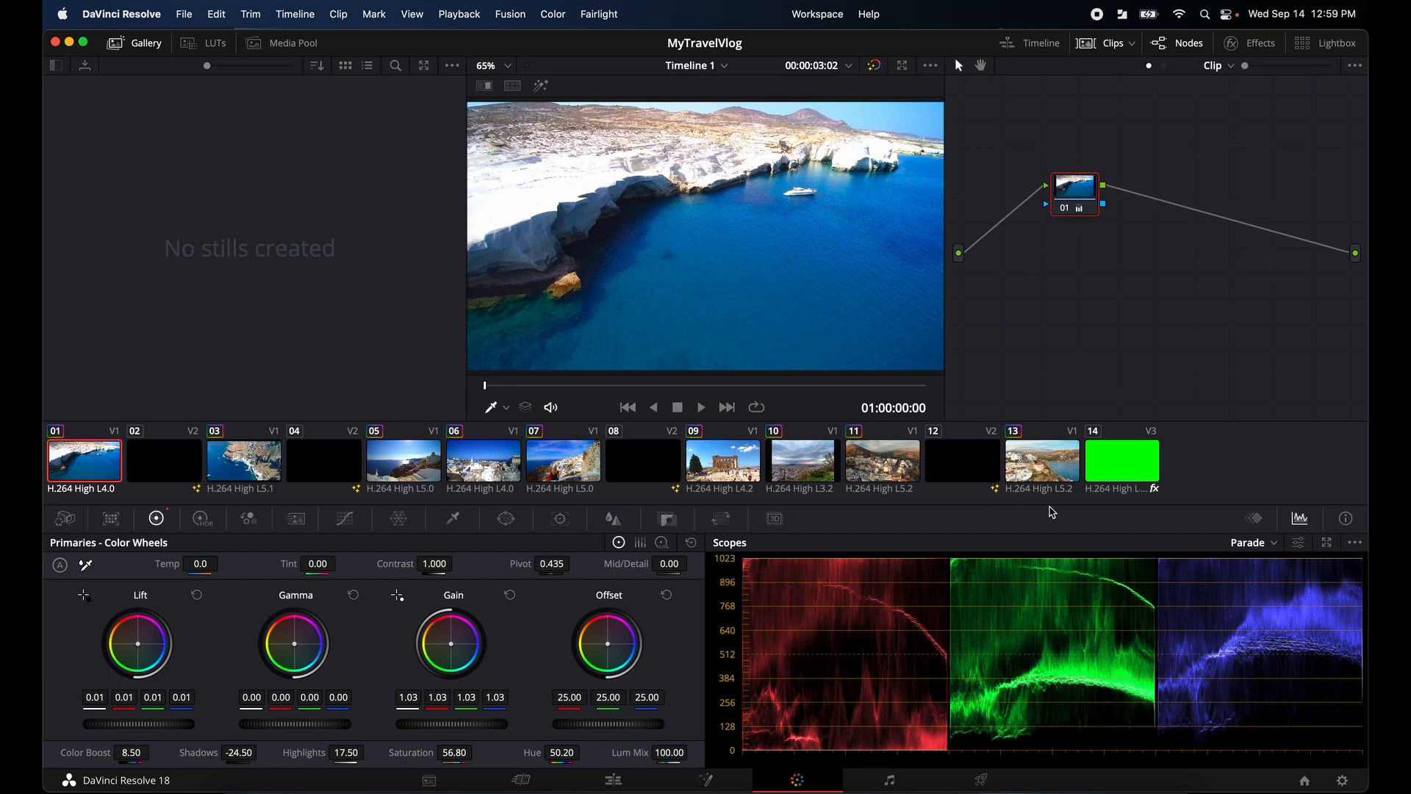
Compare the pasted color grade across clips 03, 05, 06, 10, 11 and 13.
{"action": "left_click", "coordinate": [254, 484]}
{"action": "left_click", "coordinate": [417, 485]}
{"action": "left_click", "coordinate": [507, 474]}
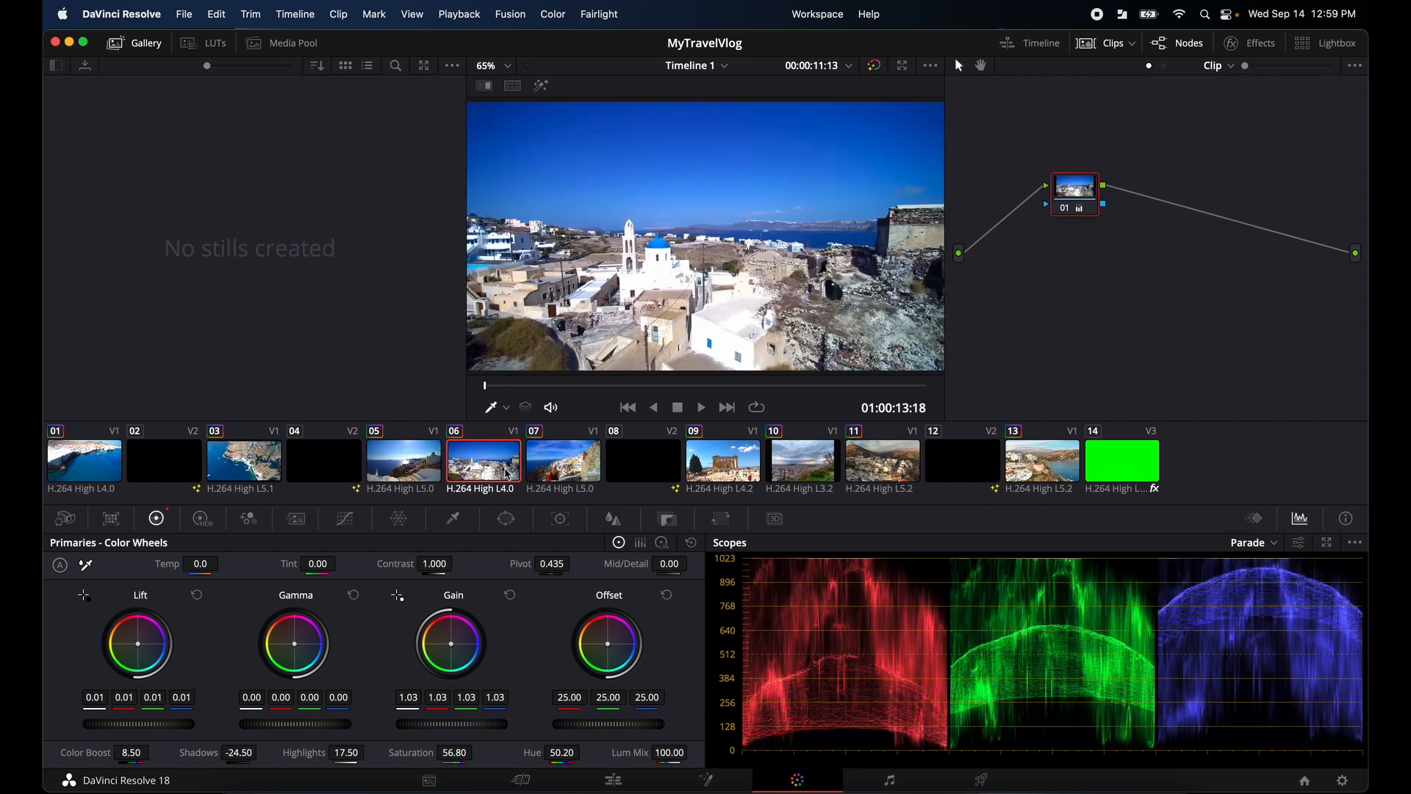
{"action": "left_click", "coordinate": [802, 470]}
{"action": "left_click", "coordinate": [898, 475]}
{"action": "left_click", "coordinate": [1038, 476]}
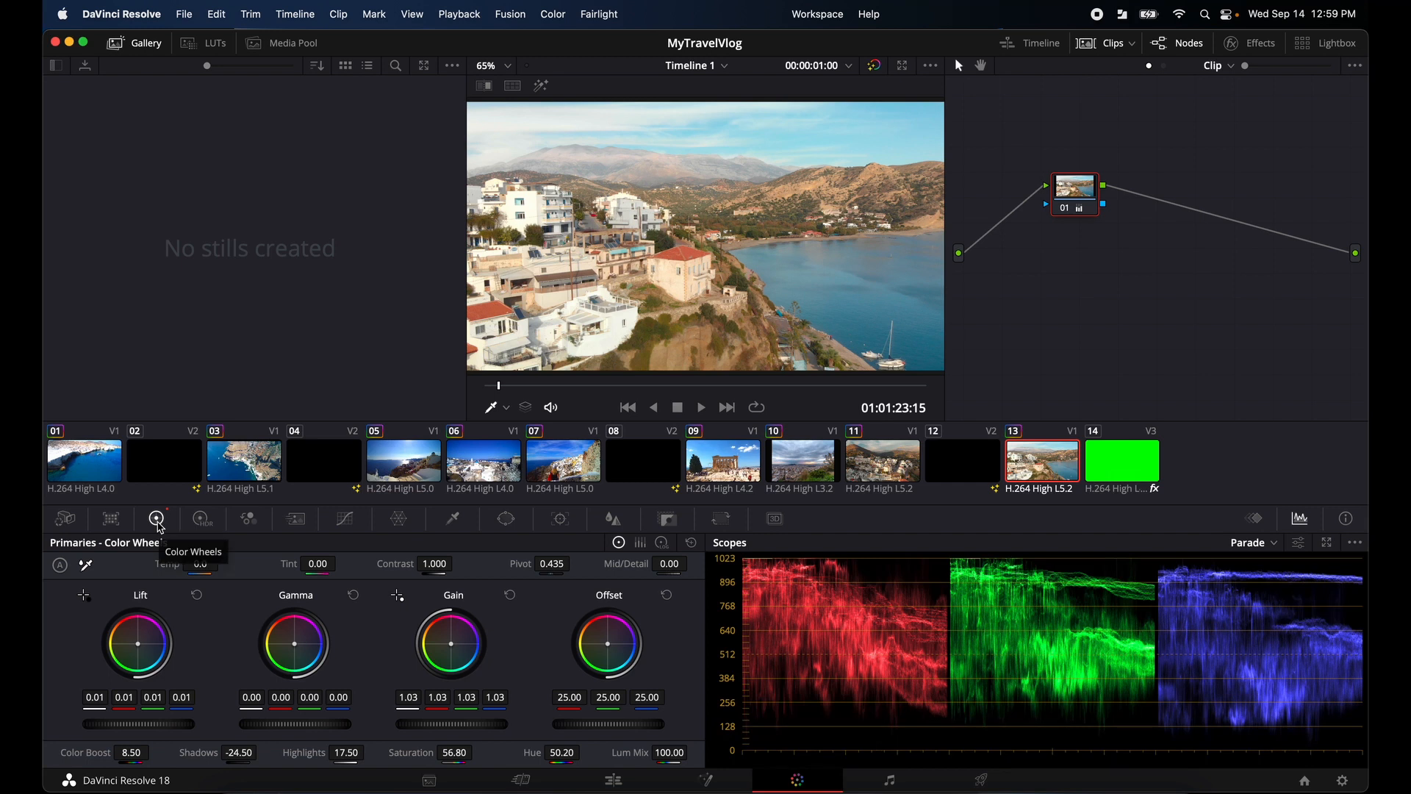
Look through the other grading tools, from HDR wheels, RGB Mixer and Motion Effects to Color Warper and Tracker, and return to the primary color wheels.
{"action": "left_click", "coordinate": [202, 519]}
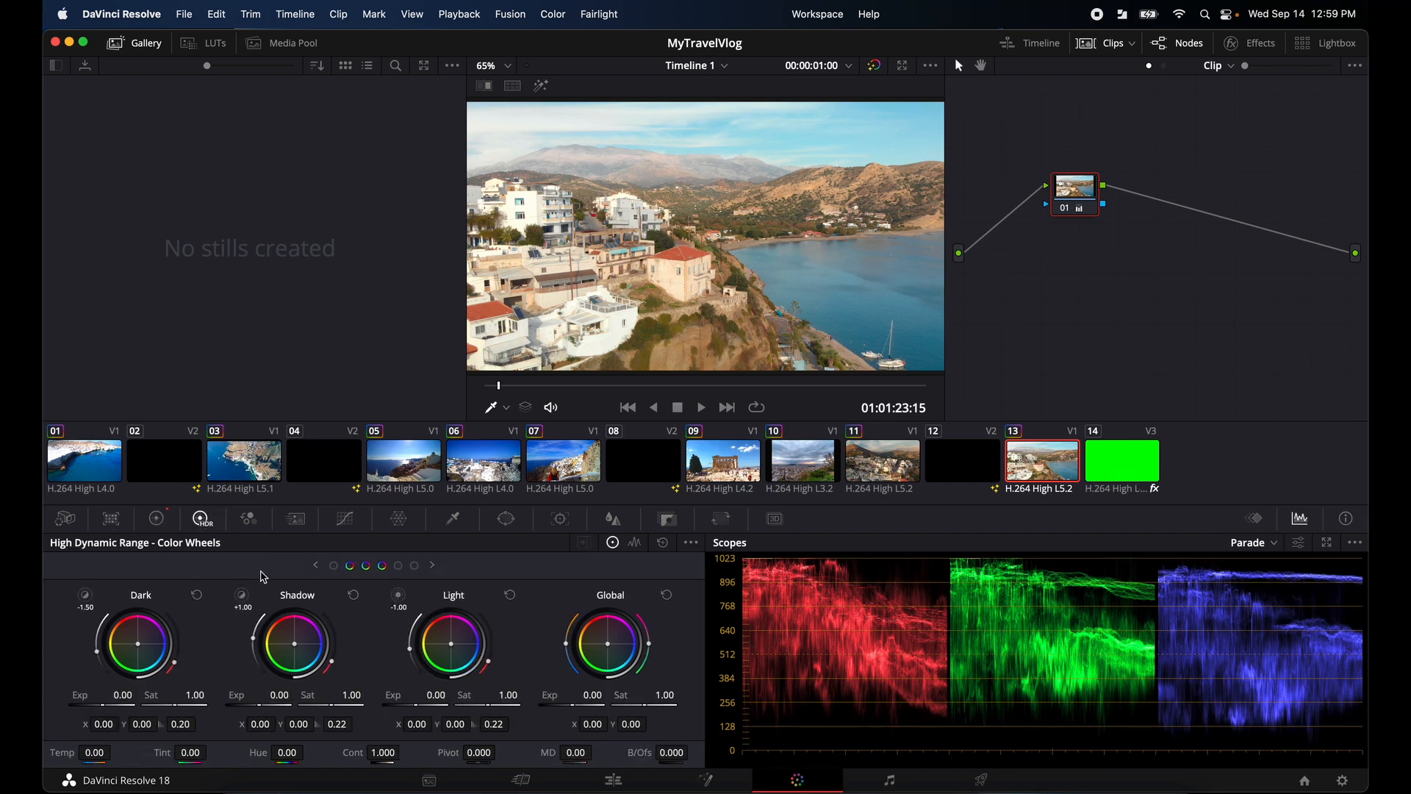
{"action": "left_click", "coordinate": [249, 520]}
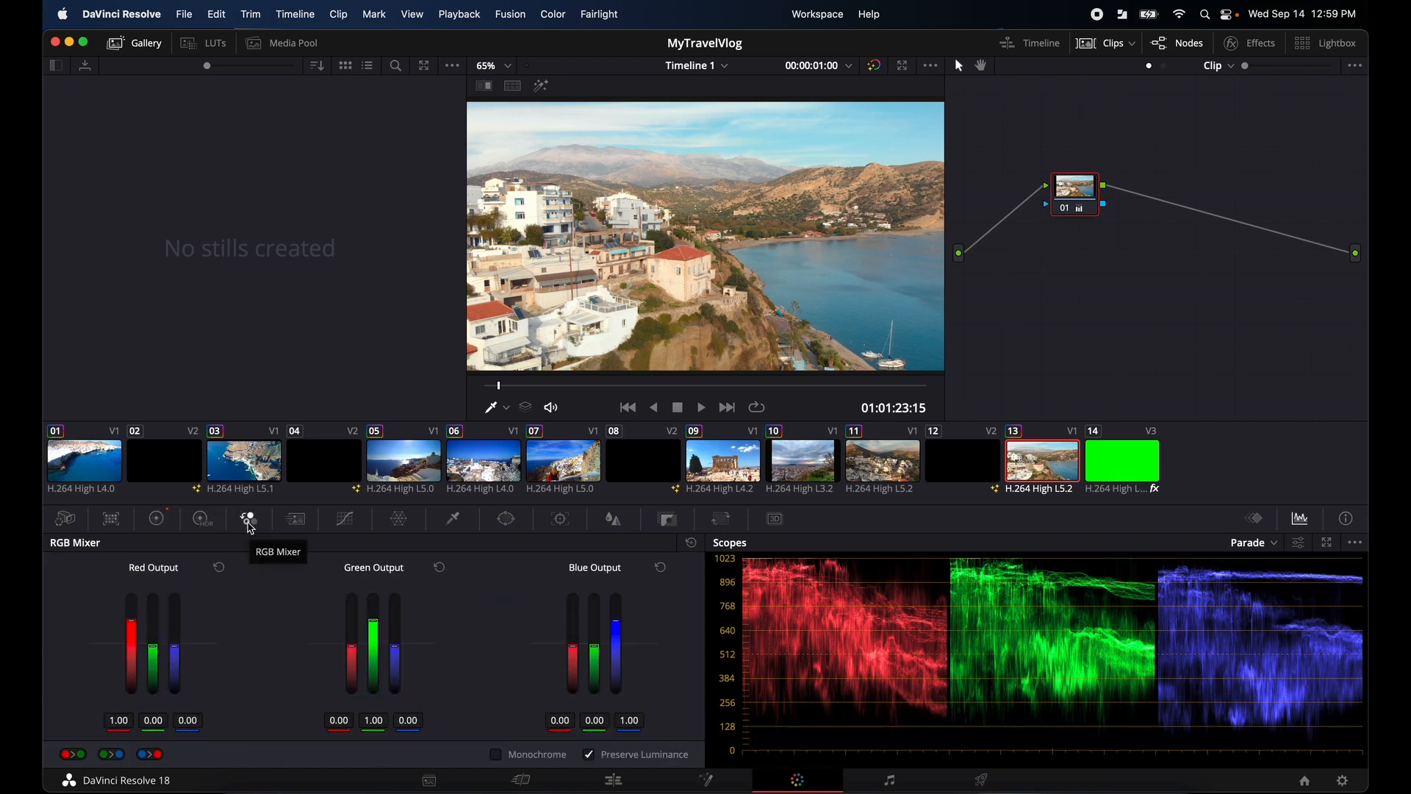
{"action": "left_click", "coordinate": [294, 525]}
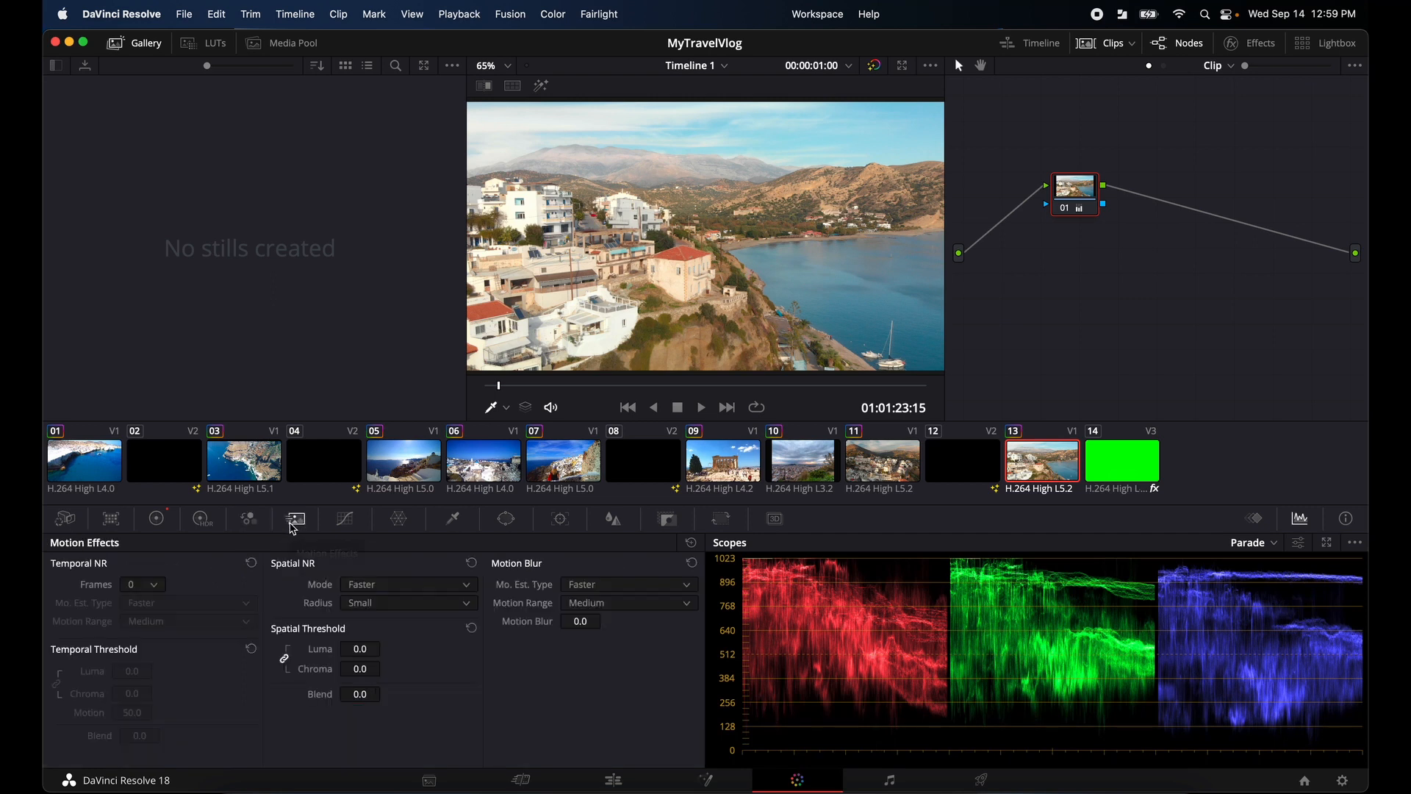
{"action": "left_click", "coordinate": [346, 520]}
{"action": "left_click", "coordinate": [403, 523]}
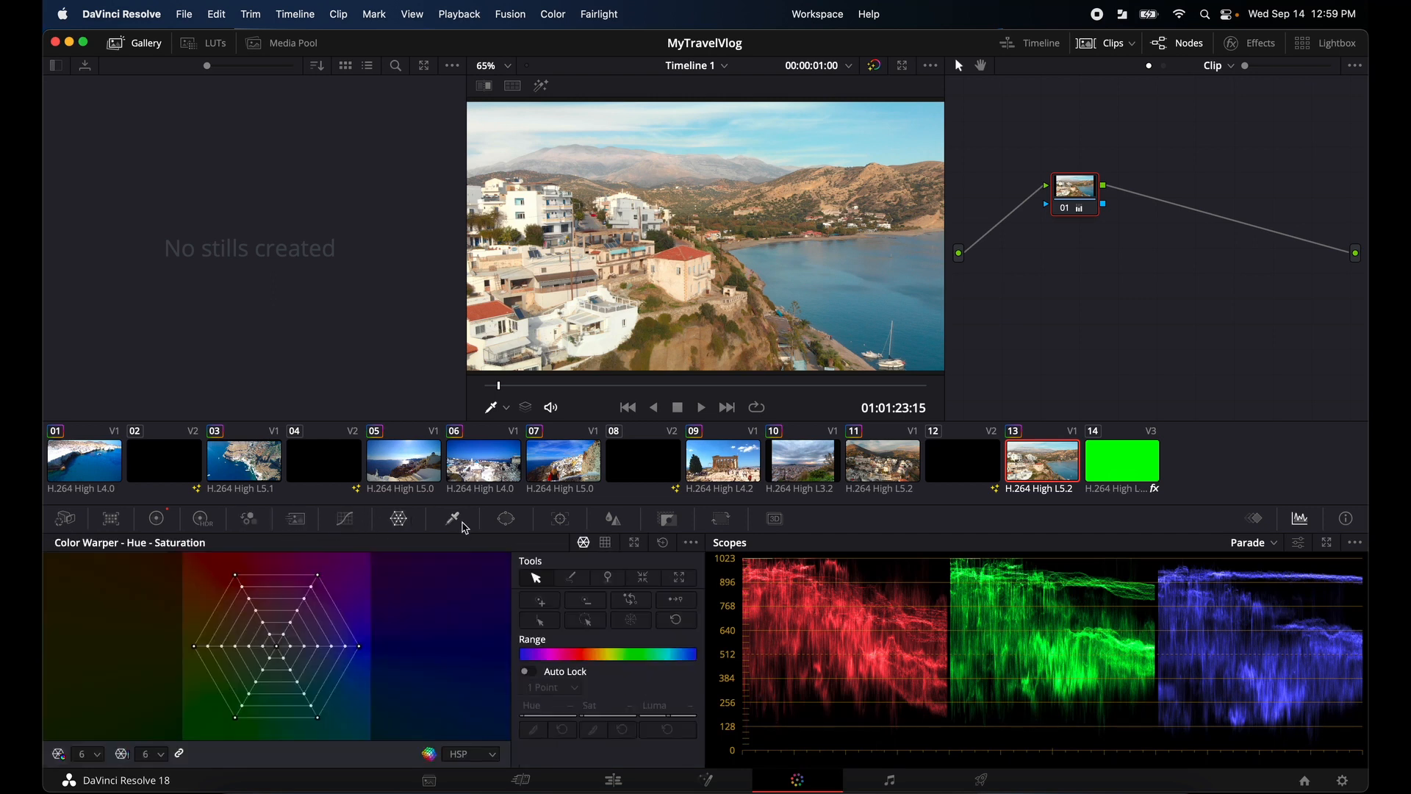
{"action": "left_click", "coordinate": [454, 519]}
{"action": "left_click", "coordinate": [507, 520]}
{"action": "left_click", "coordinate": [566, 525]}
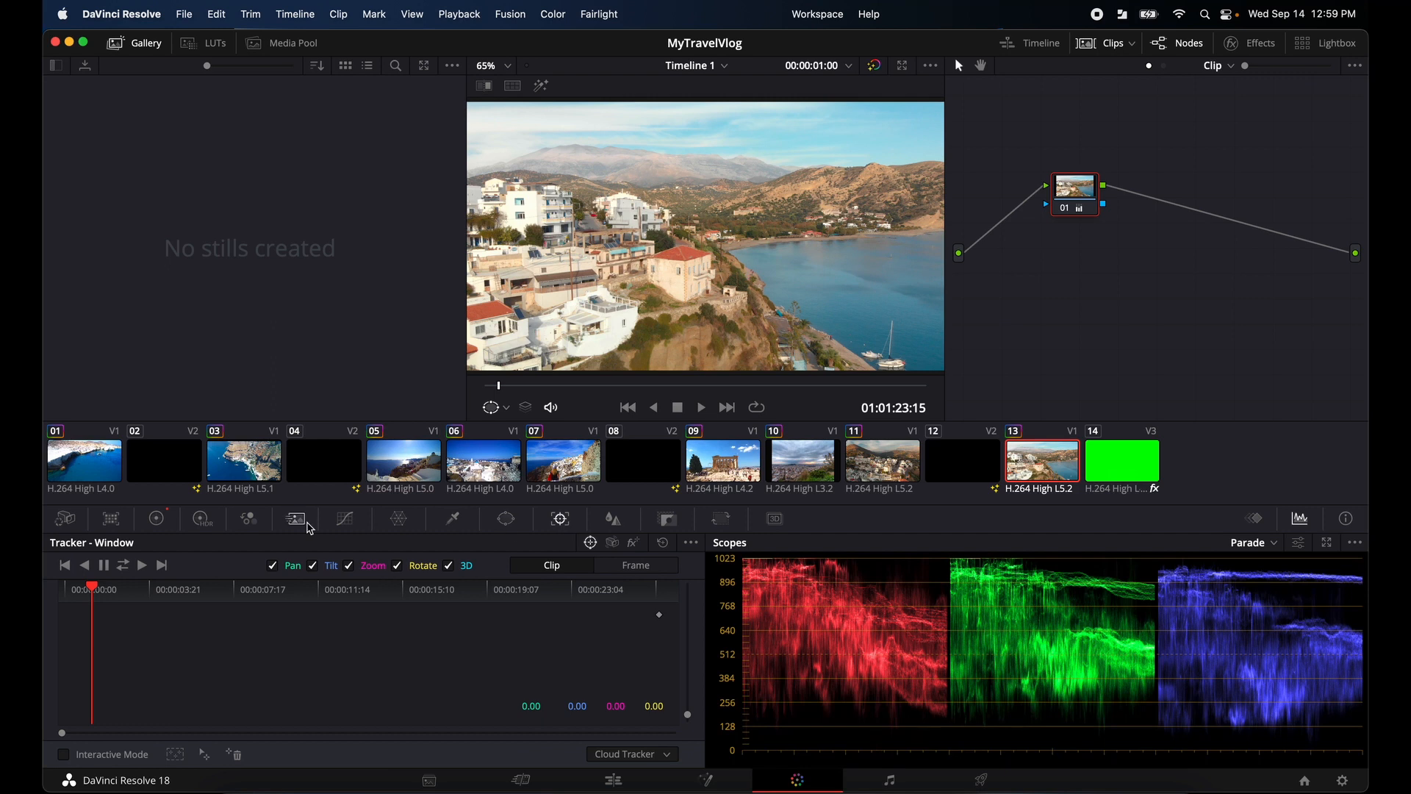
{"action": "left_click", "coordinate": [157, 519]}
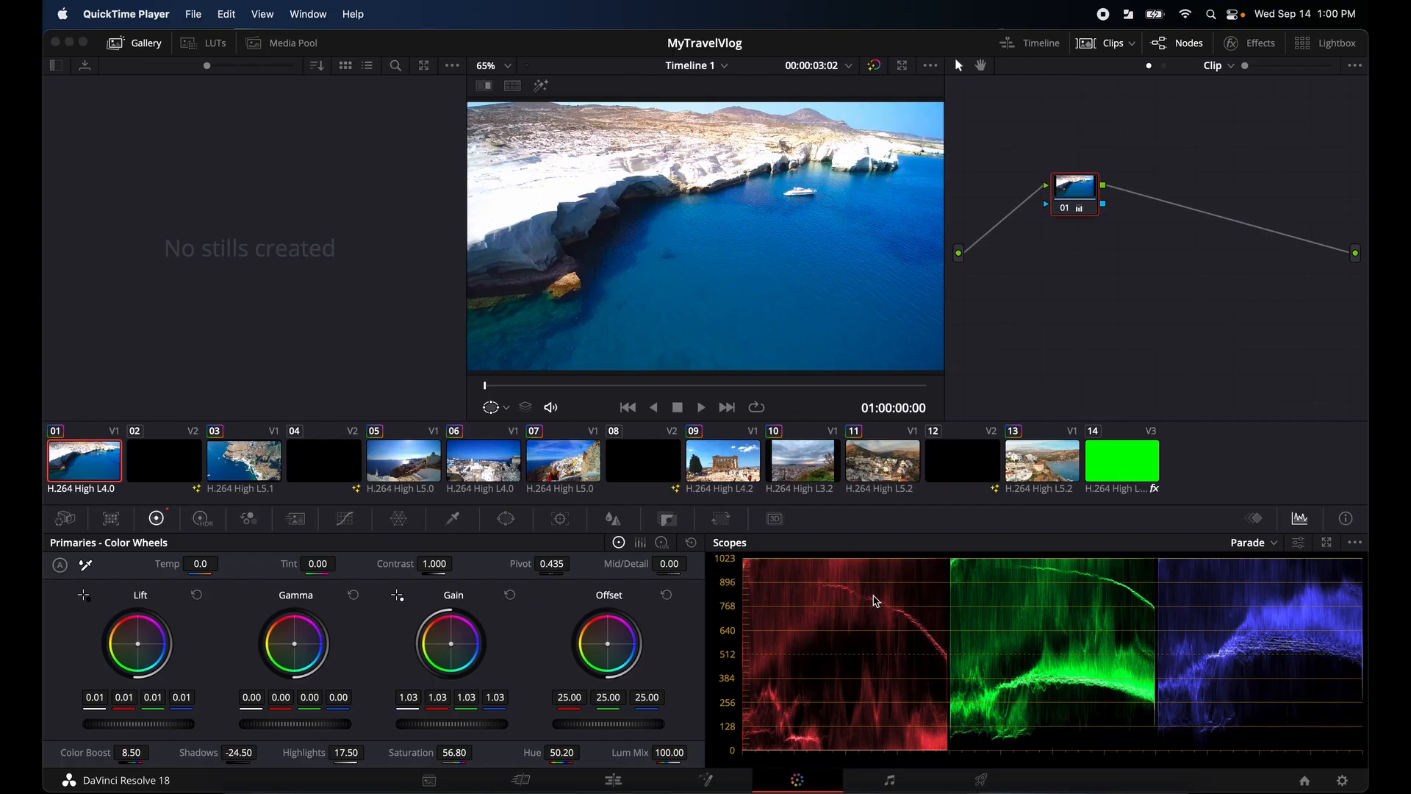
Play the beginning of the graded timeline on the Edit page through to the SANTORINI title.
{"action": "left_click", "coordinate": [614, 782]}
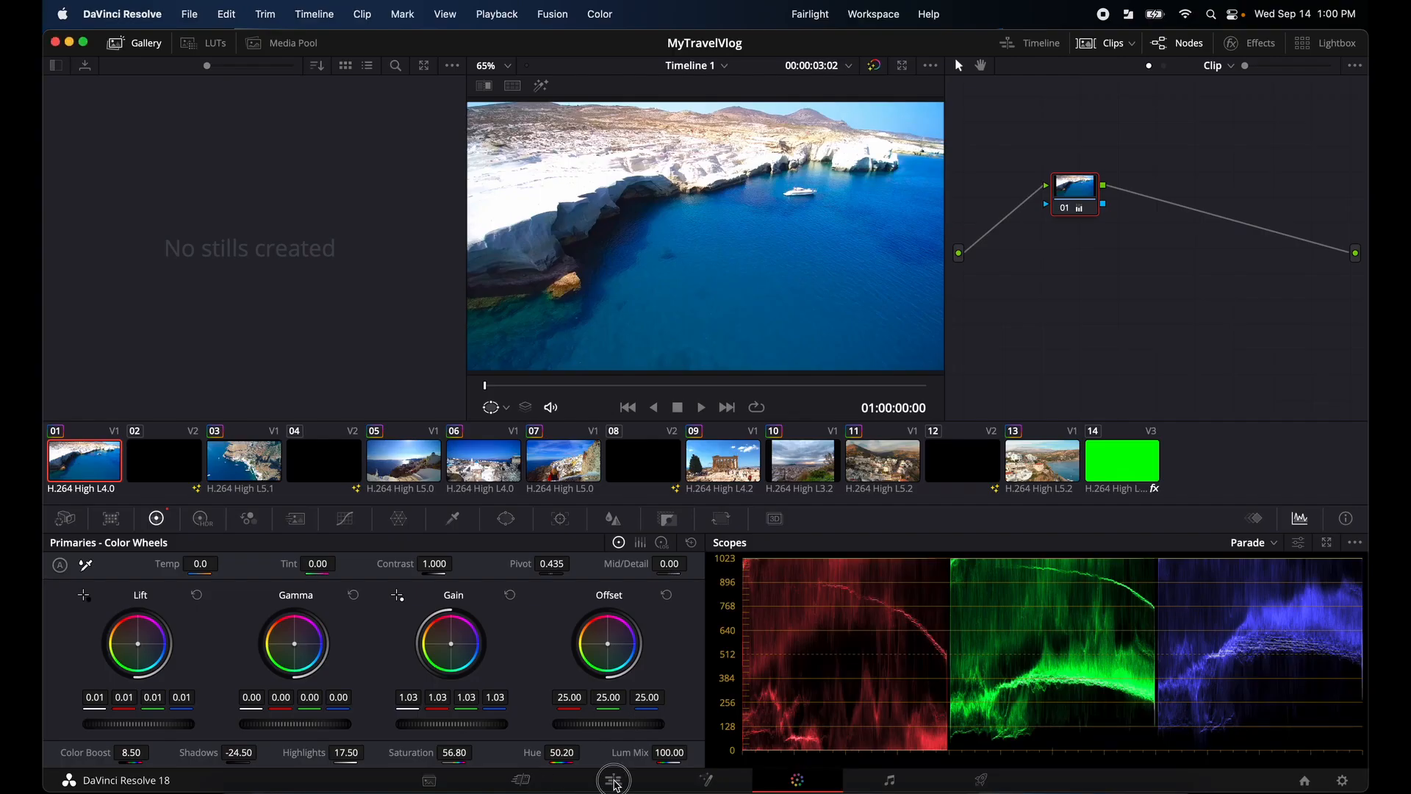
{"action": "left_click", "coordinate": [614, 782]}
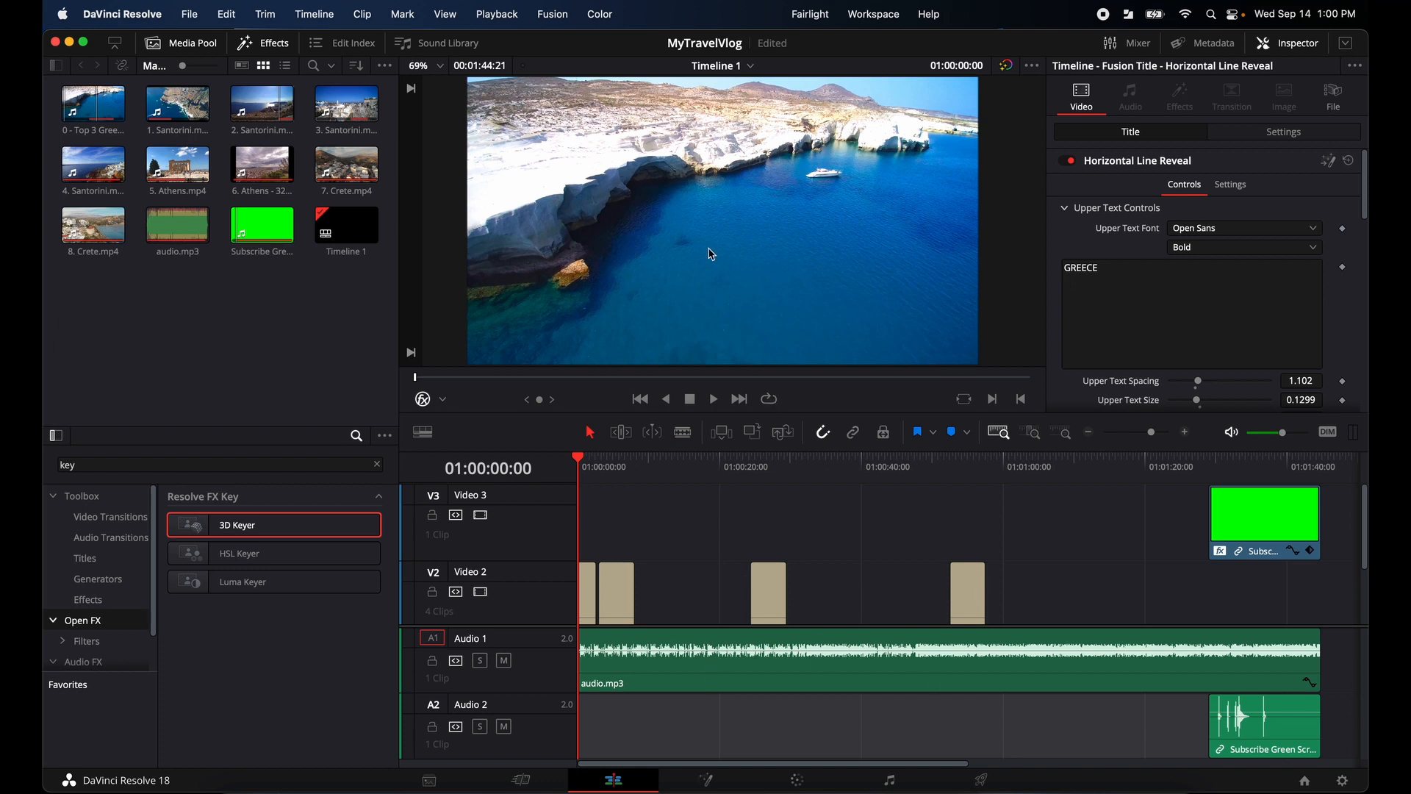
{"action": "left_click", "coordinate": [715, 399]}
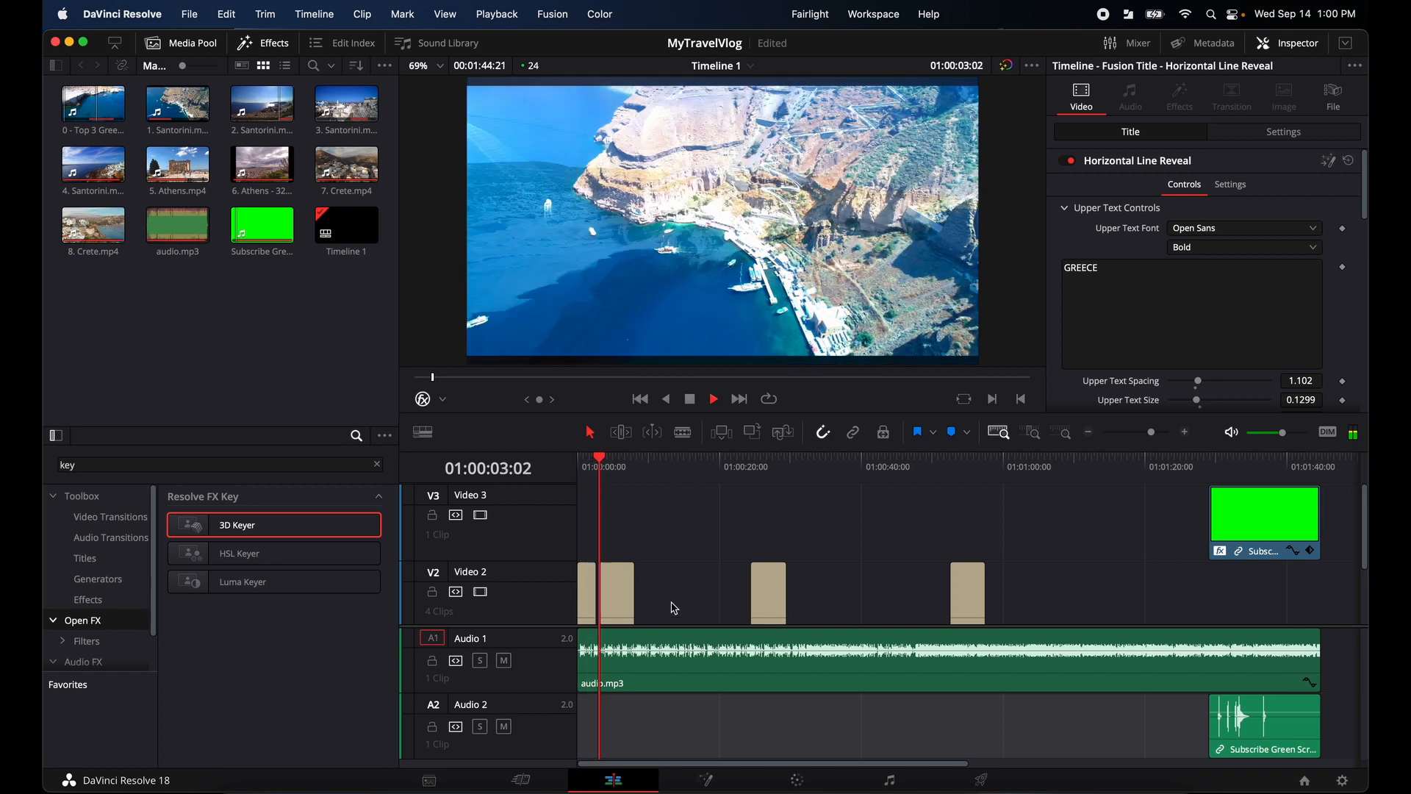
{"action": "left_click", "coordinate": [690, 400]}
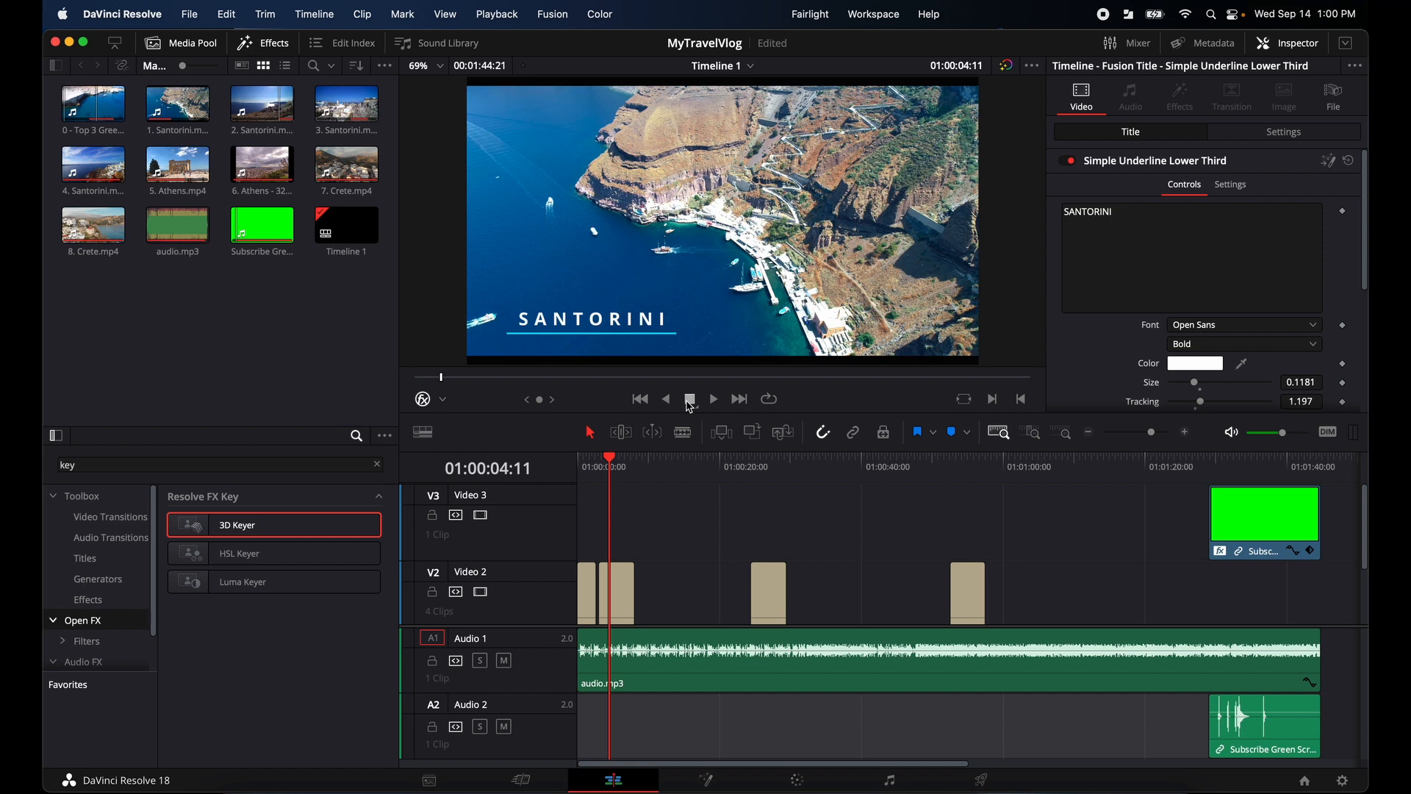
Open the Deliver page and choose the YouTube 1080p render preset for the timeline.
{"action": "left_click", "coordinate": [983, 781]}
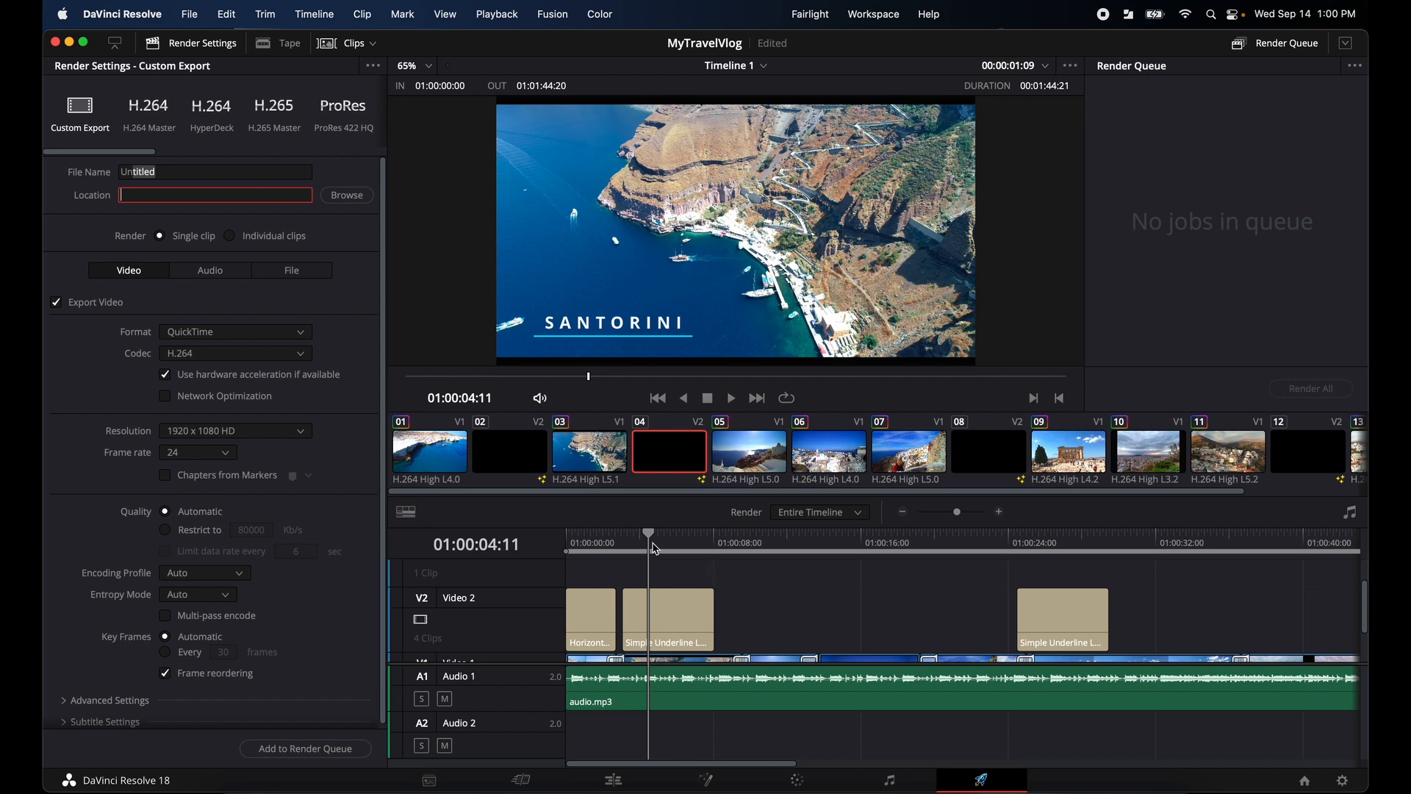
{"action": "left_click_drag", "start_coordinate": [655, 547], "coordinate": [681, 588]}
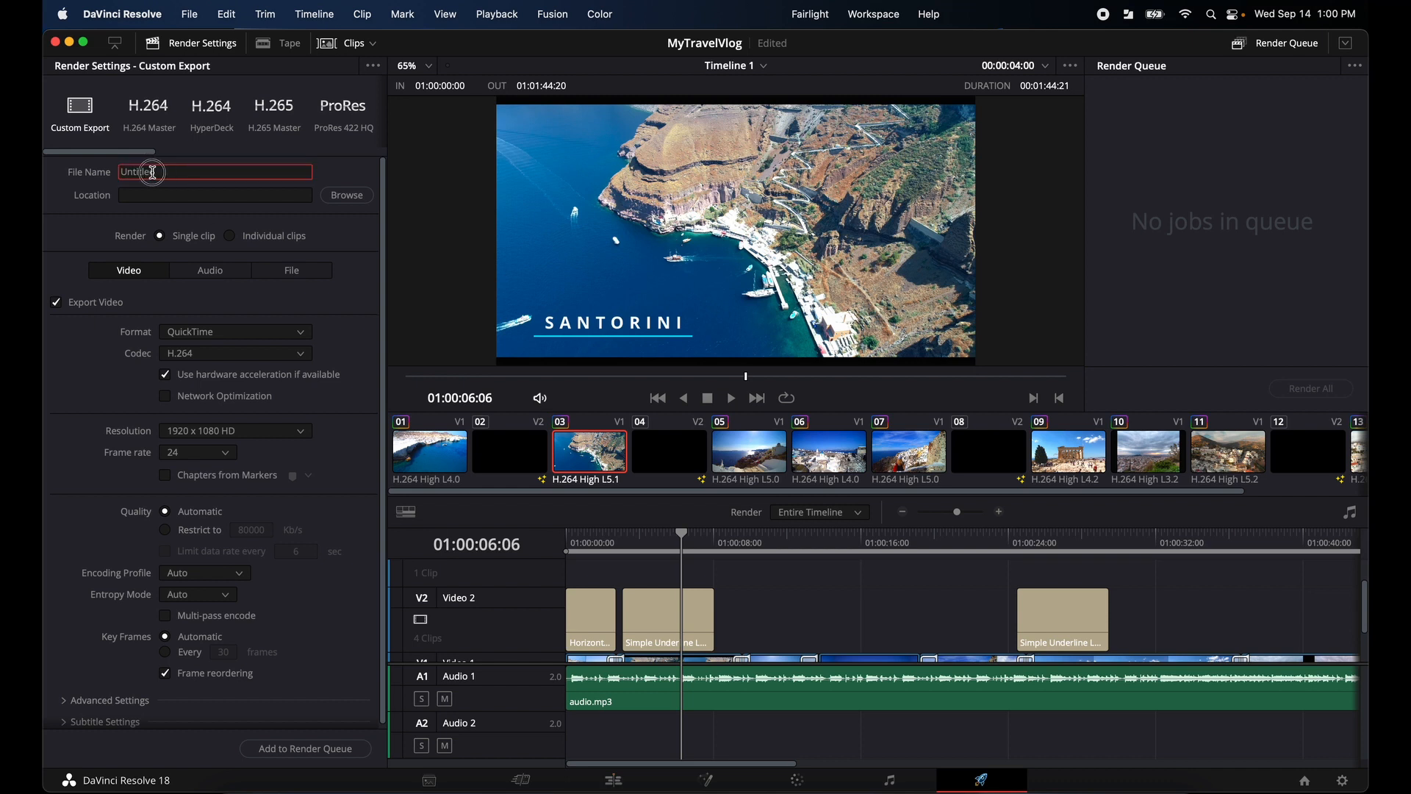
{"action": "left_click_drag", "start_coordinate": [157, 173], "coordinate": [103, 177]}
{"action": "left_click", "coordinate": [143, 126]}
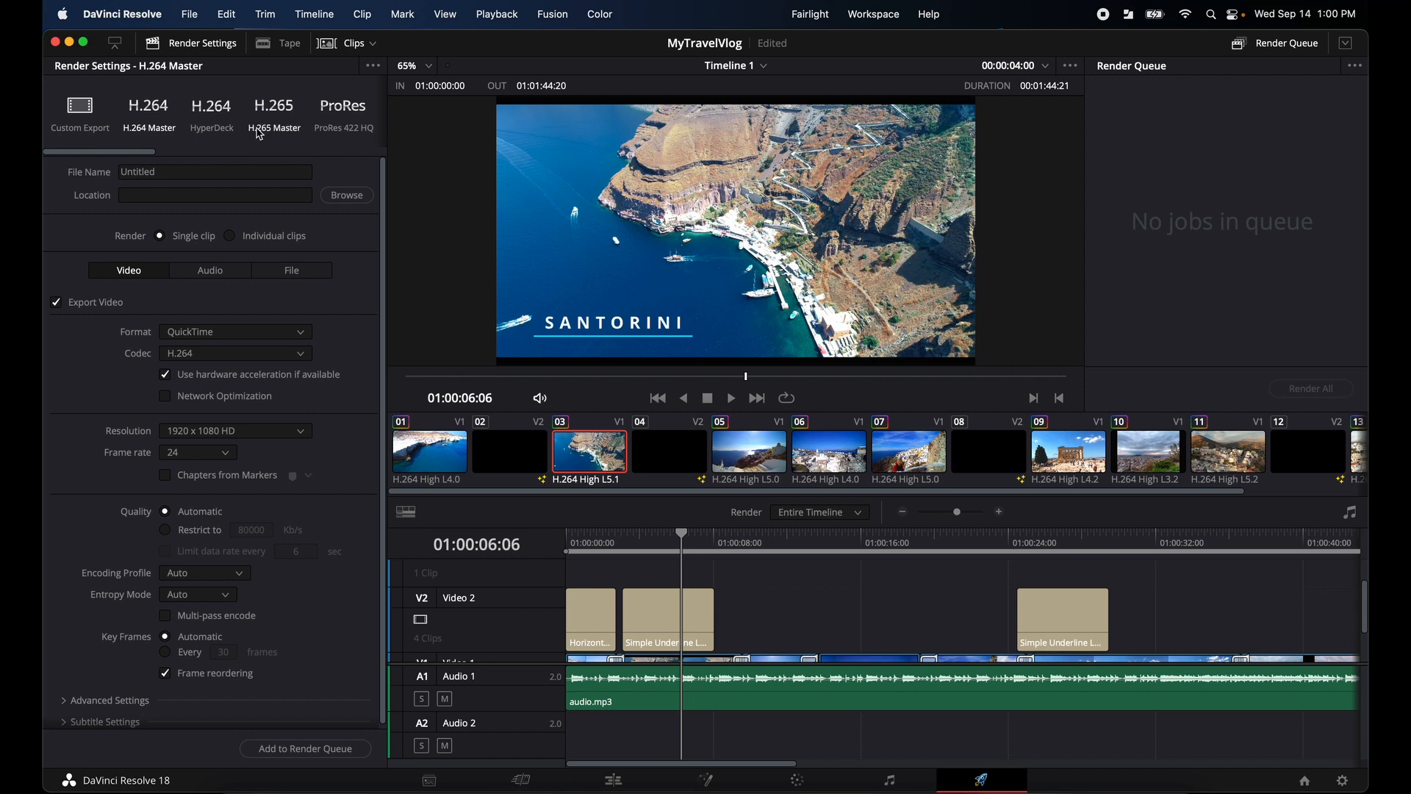
{"action": "left_click", "coordinate": [211, 122]}
{"action": "scroll", "coordinate": [169, 121], "scroll_direction": "right", "scroll_amount": 5}
{"action": "left_click", "coordinate": [131, 120]}
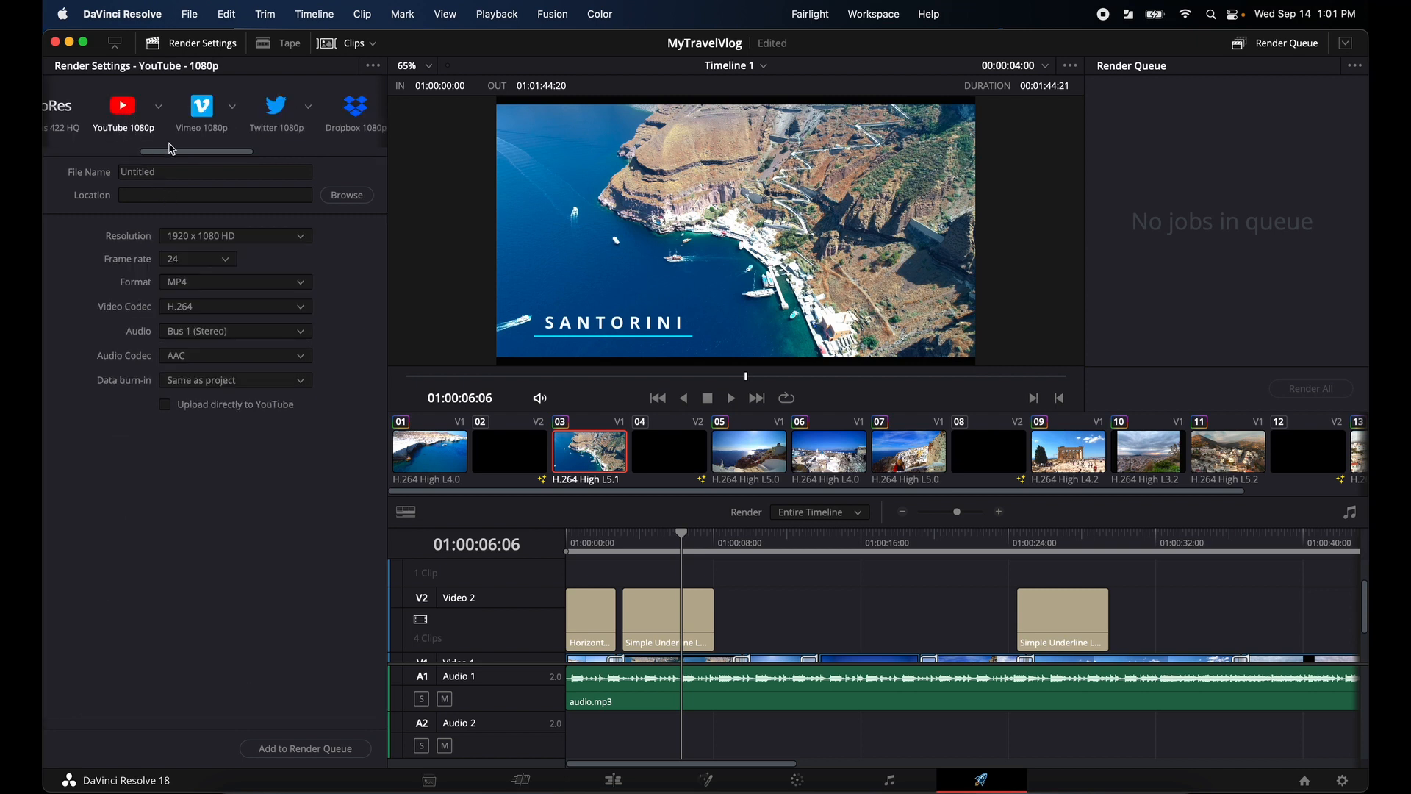
{"action": "mouse_move", "coordinate": [171, 149]}
{"action": "left_mouse_down"}
{"action": "mouse_move", "coordinate": [132, 155]}
{"action": "mouse_move", "coordinate": [151, 157]}
{"action": "left_mouse_up"}
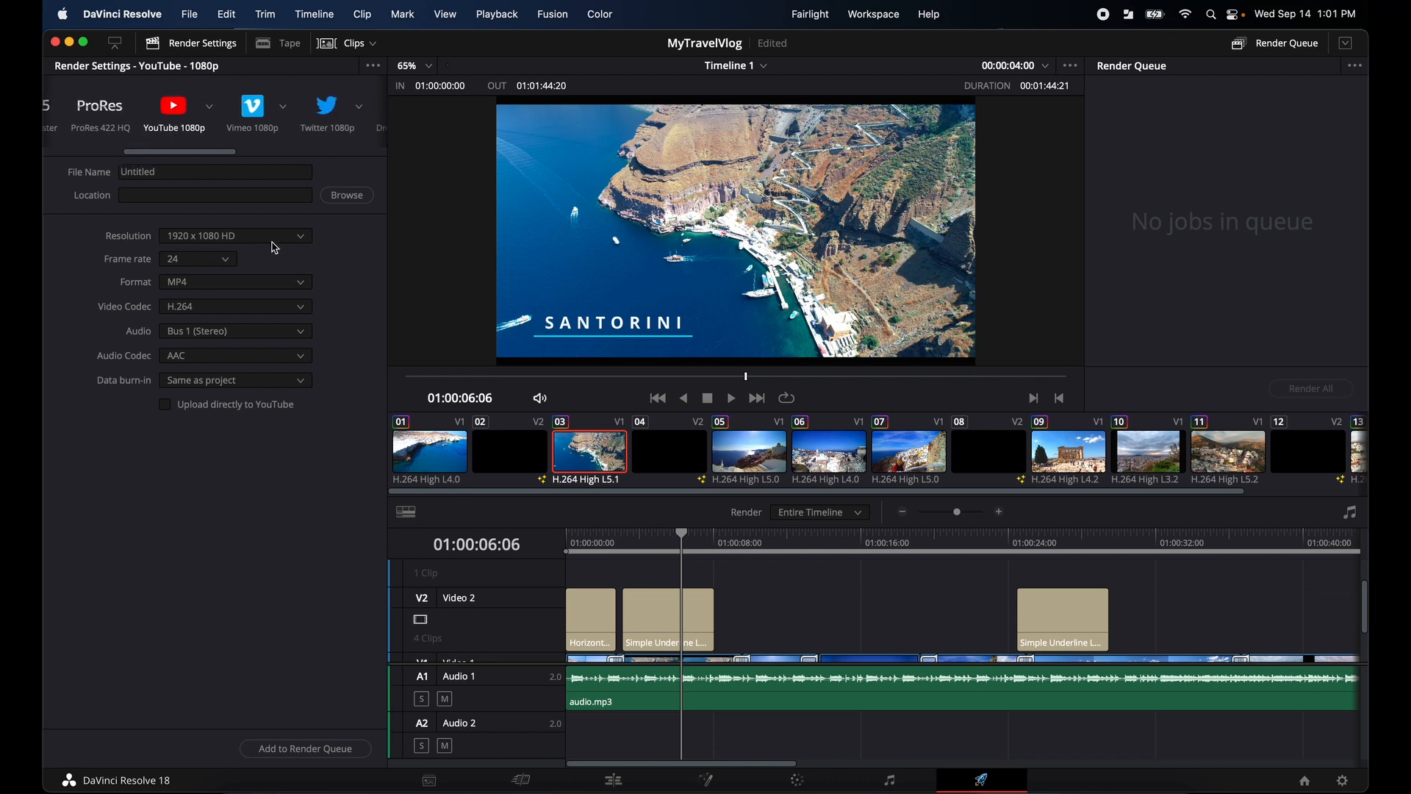
Name the export file MyTravelVlog and set its destination to the DaVinci Resolve folder in Movies.
{"action": "double_click", "coordinate": [168, 175]}
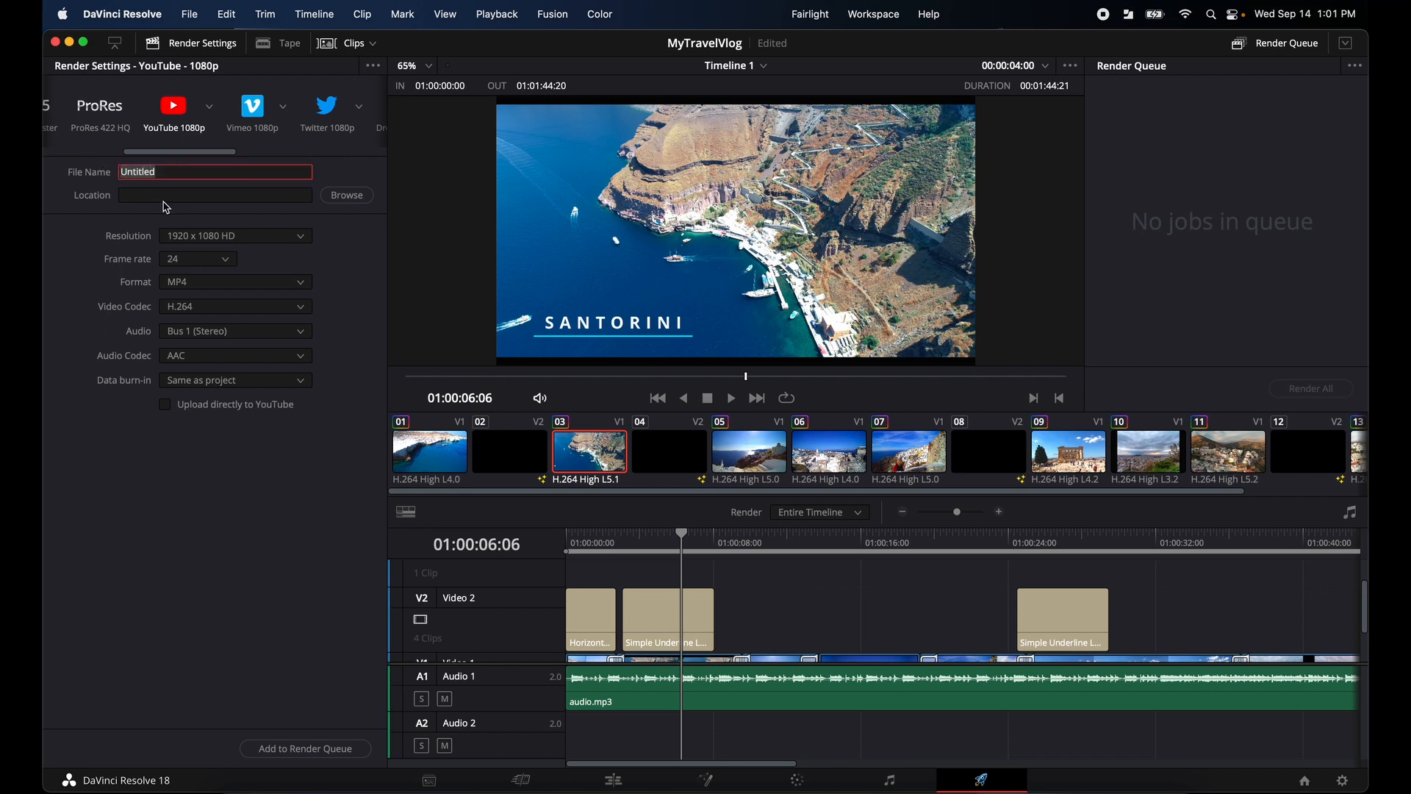
{"action": "type", "text": "MyTravelVlog"}
{"action": "left_click", "coordinate": [128, 195]}
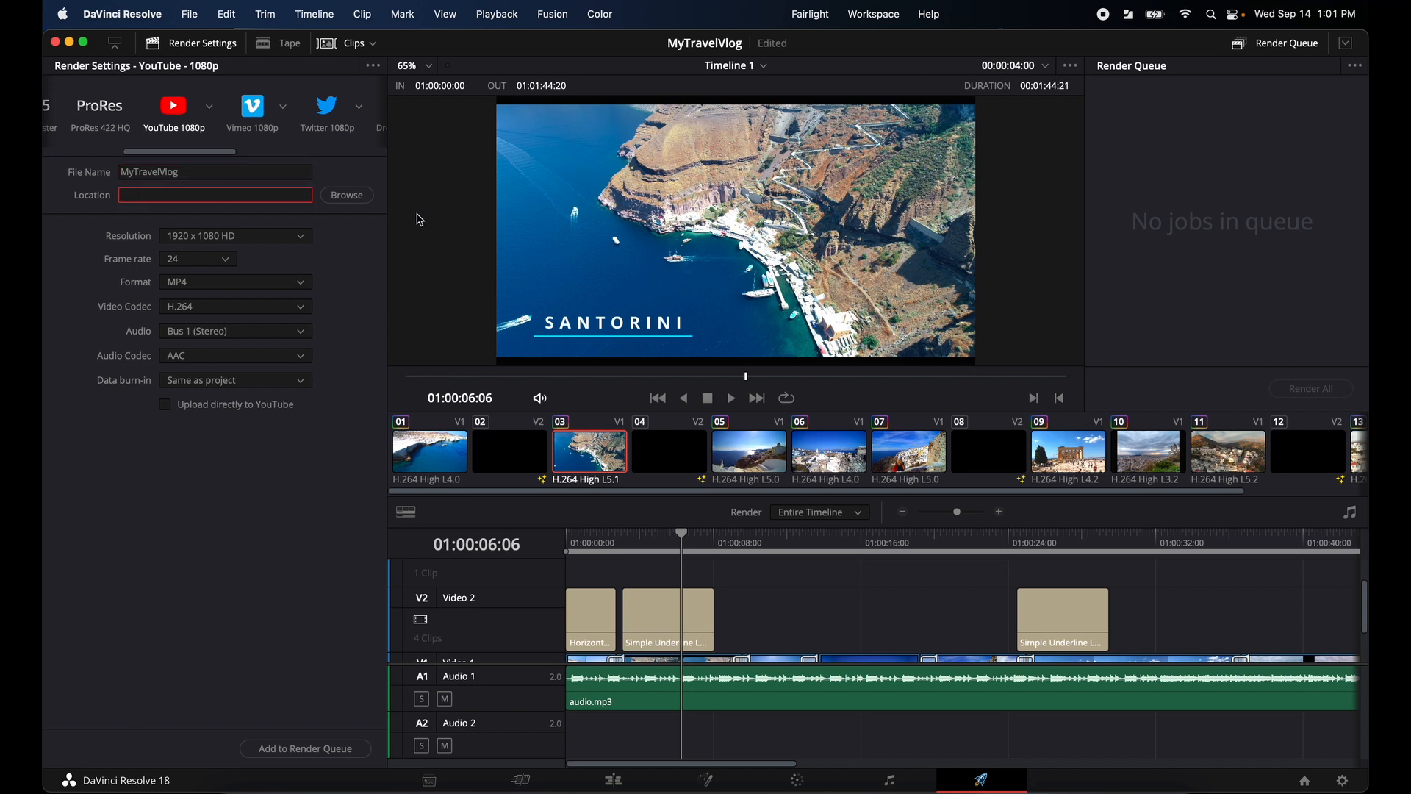
{"action": "left_click", "coordinate": [354, 197]}
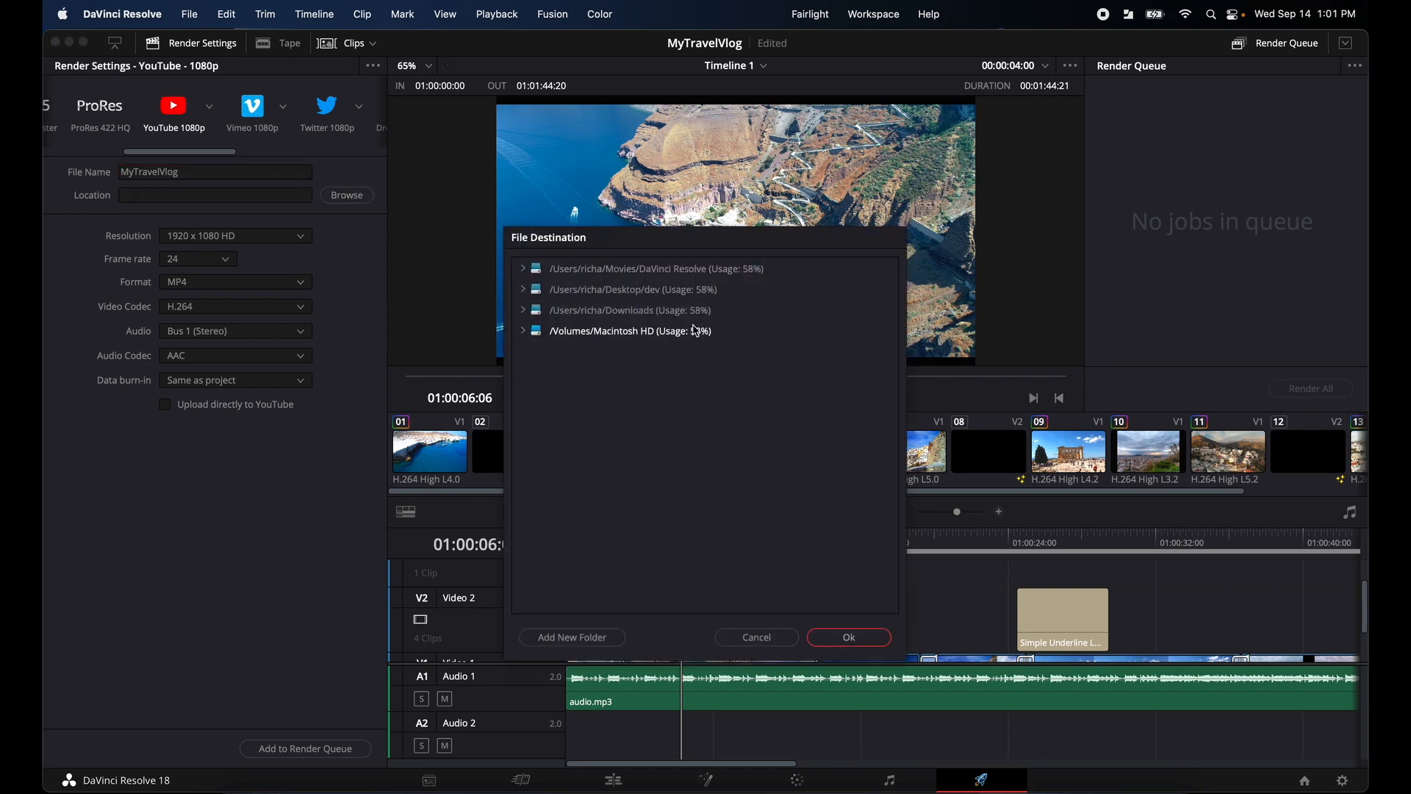
{"action": "left_click", "coordinate": [735, 271]}
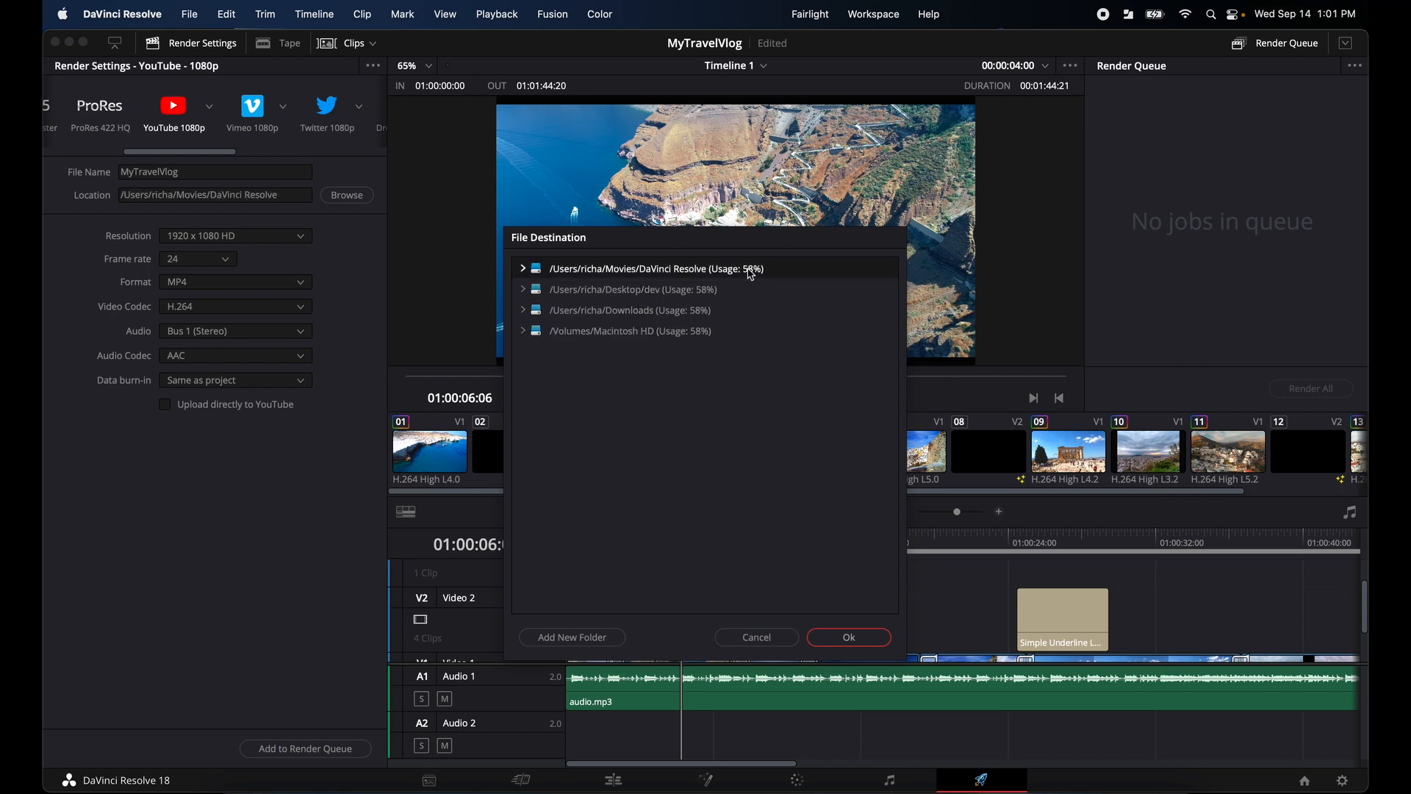
{"action": "left_click", "coordinate": [846, 637]}
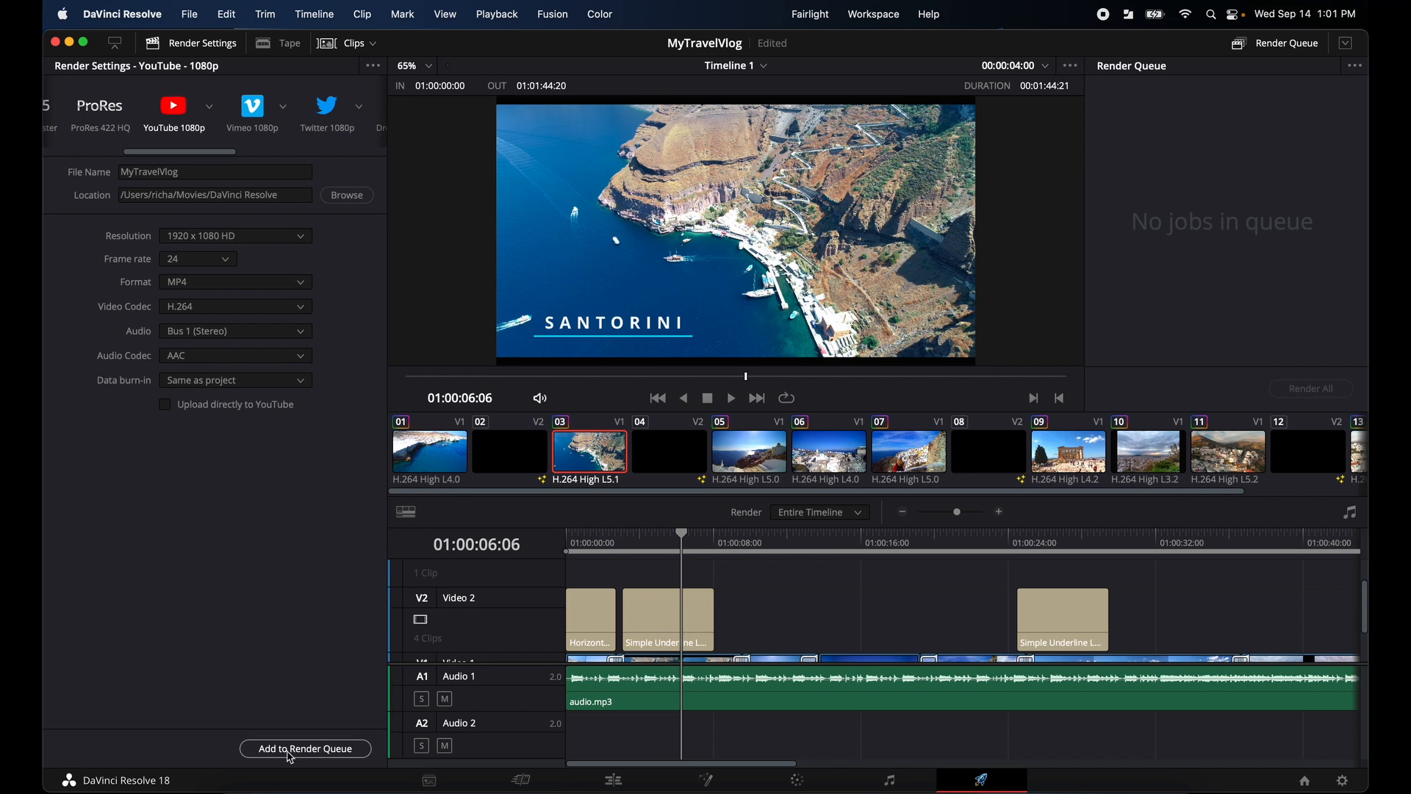
Add the MyTravelVlog export to the render queue and render all jobs.
{"action": "left_click", "coordinate": [318, 760]}
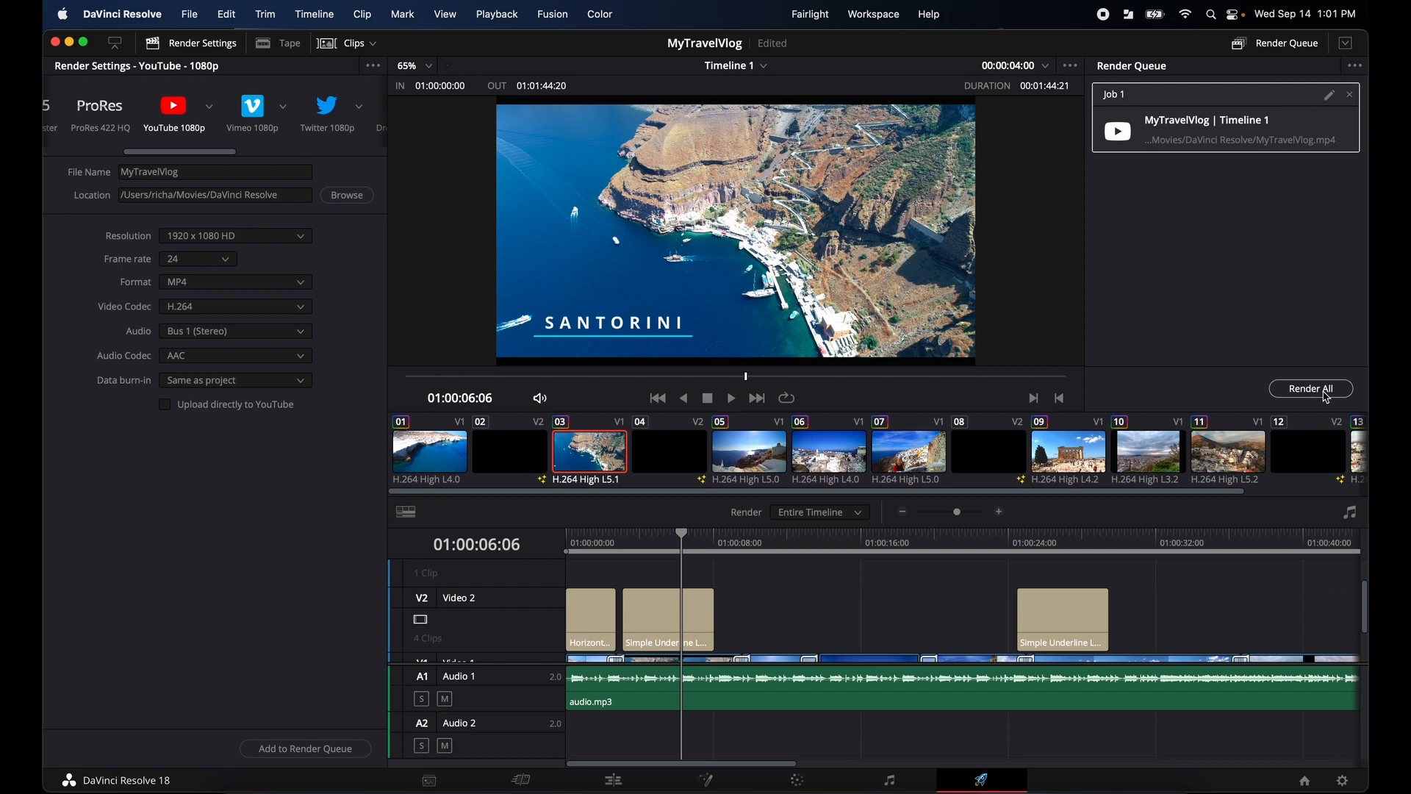
{"action": "left_click", "coordinate": [1315, 396]}
{"action": "left_click", "coordinate": [1311, 388]}
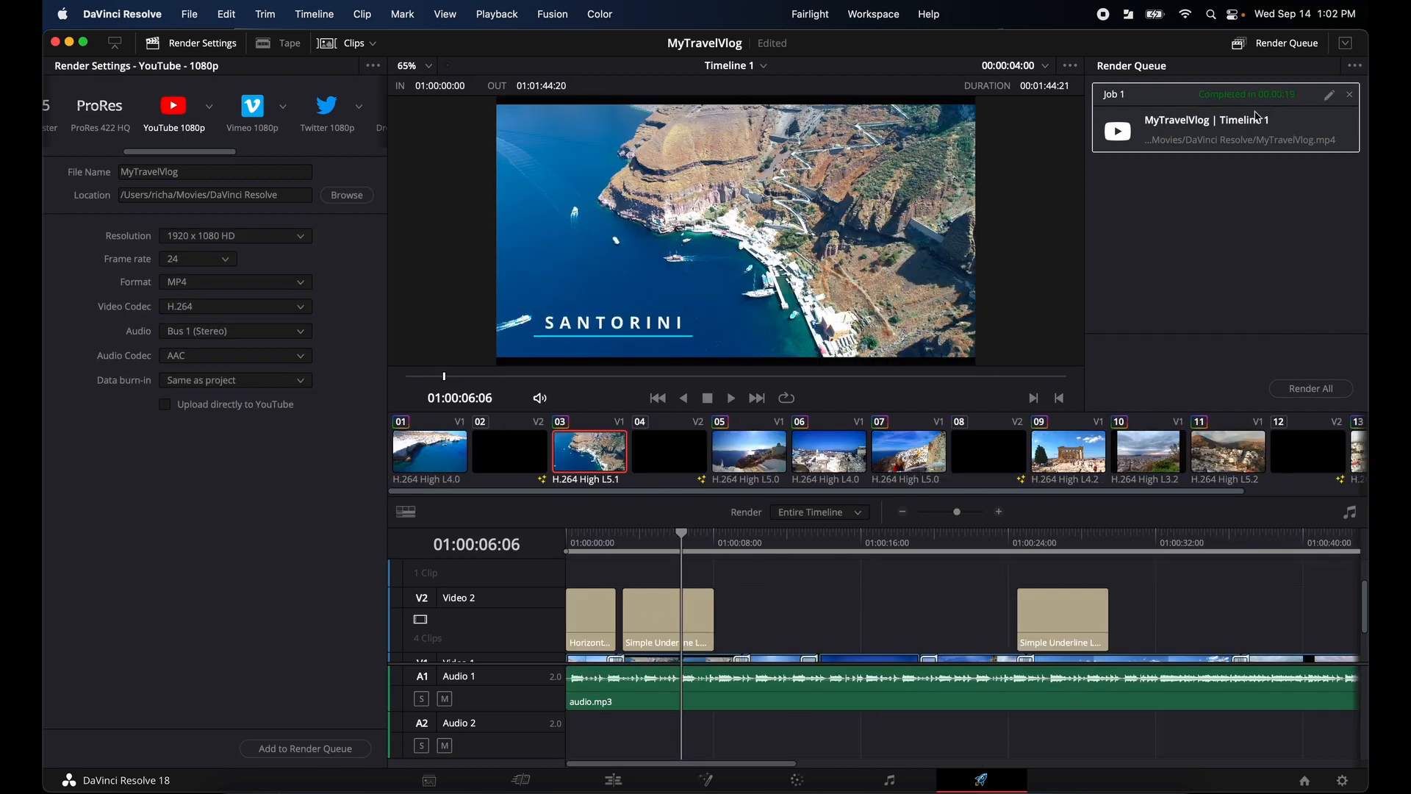
Reveal the rendered MyTravelVlog file in Finder, preview it in QuickTime Player, and return to DaVinci Resolve.
{"action": "right_click", "coordinate": [1235, 136]}
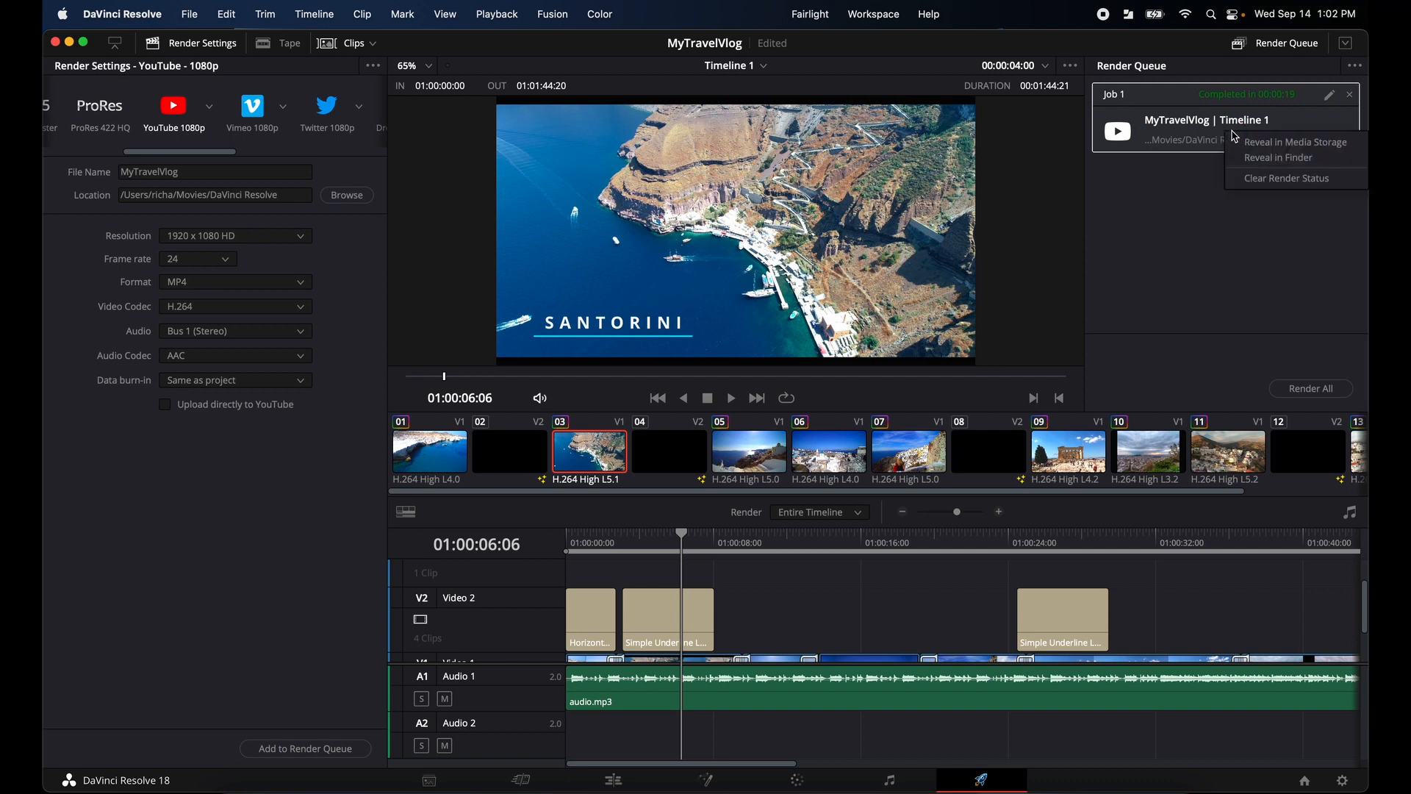
{"action": "left_click", "coordinate": [1279, 157]}
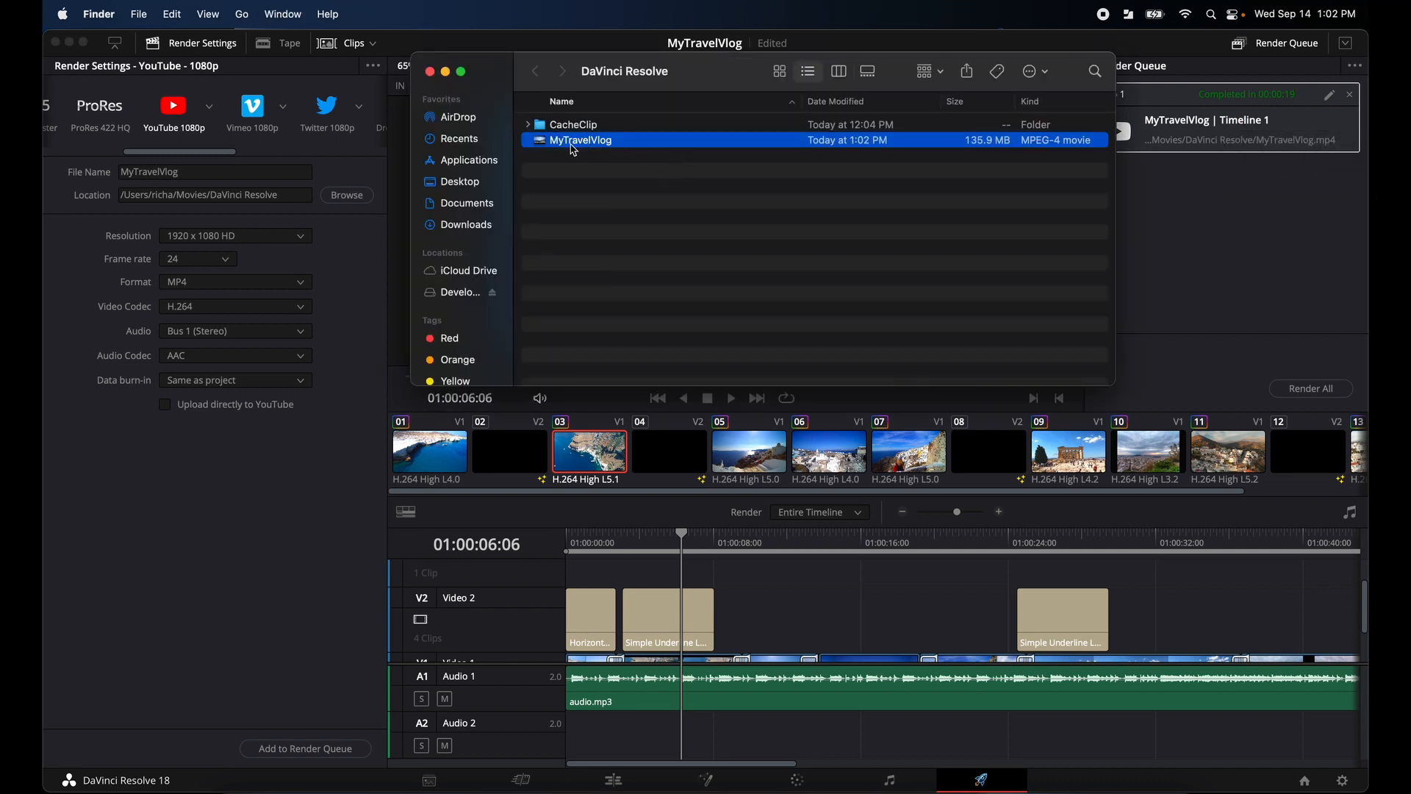
{"action": "double_click", "coordinate": [650, 140]}
{"action": "left_click", "coordinate": [706, 638]}
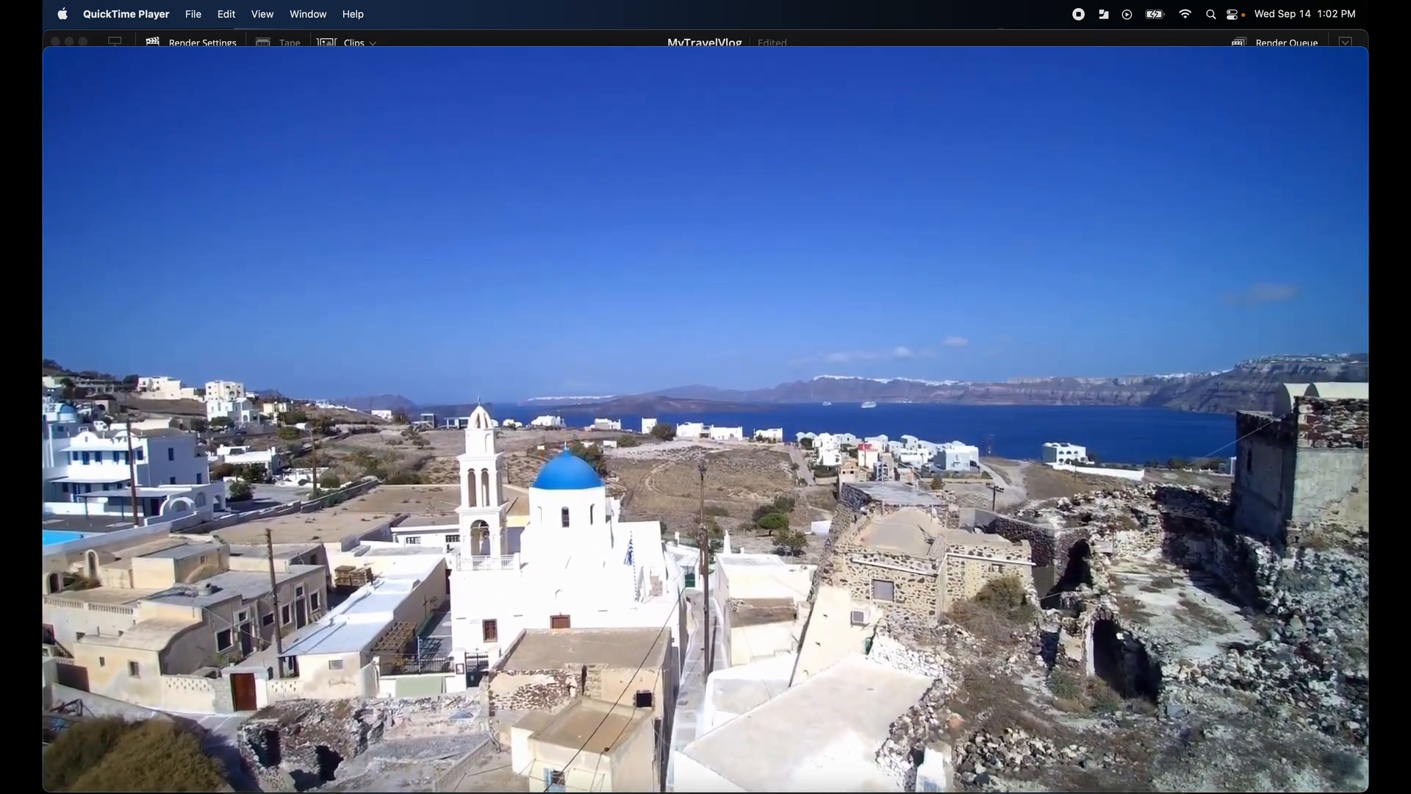
{"action": "mouse_move", "coordinate": [1027, 522]}
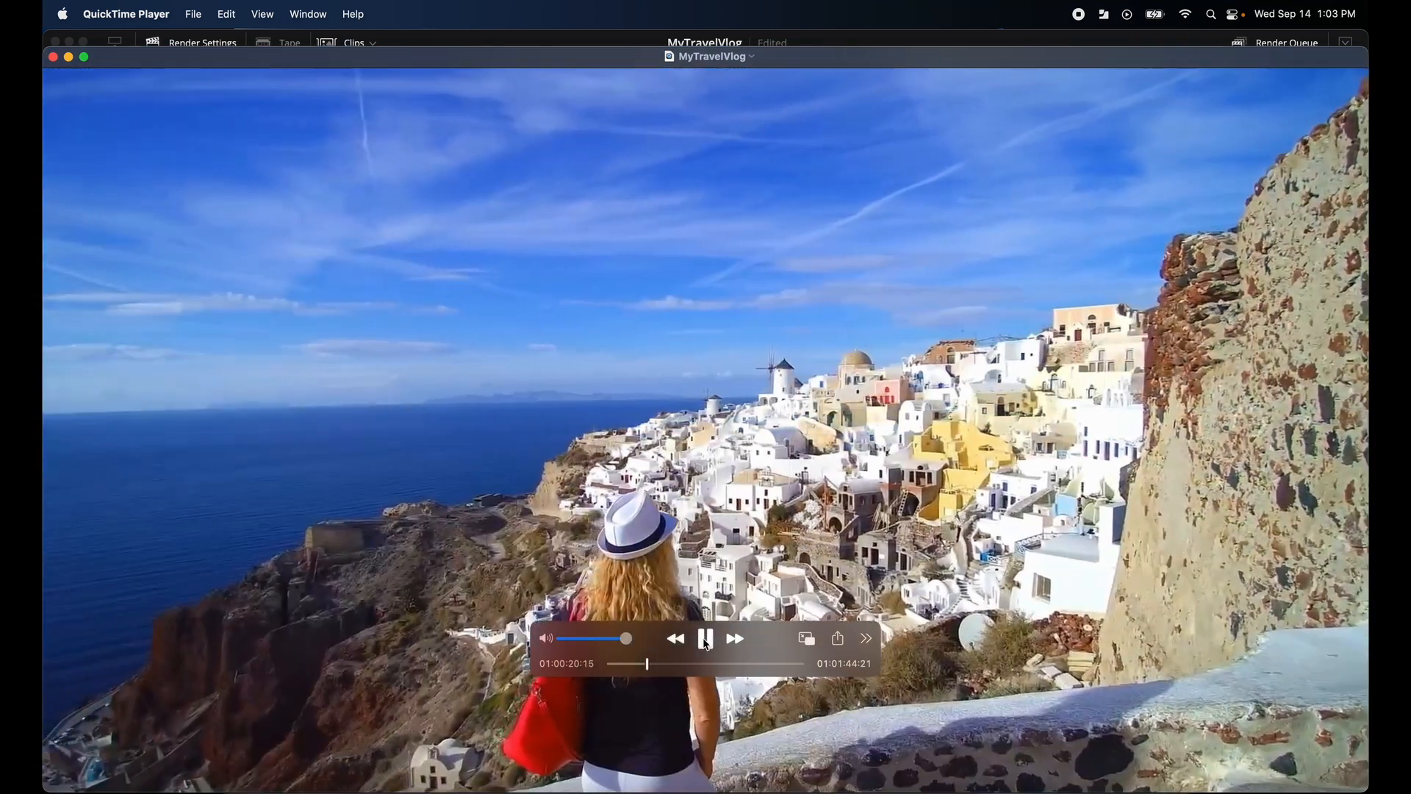
{"action": "left_click", "coordinate": [704, 641]}
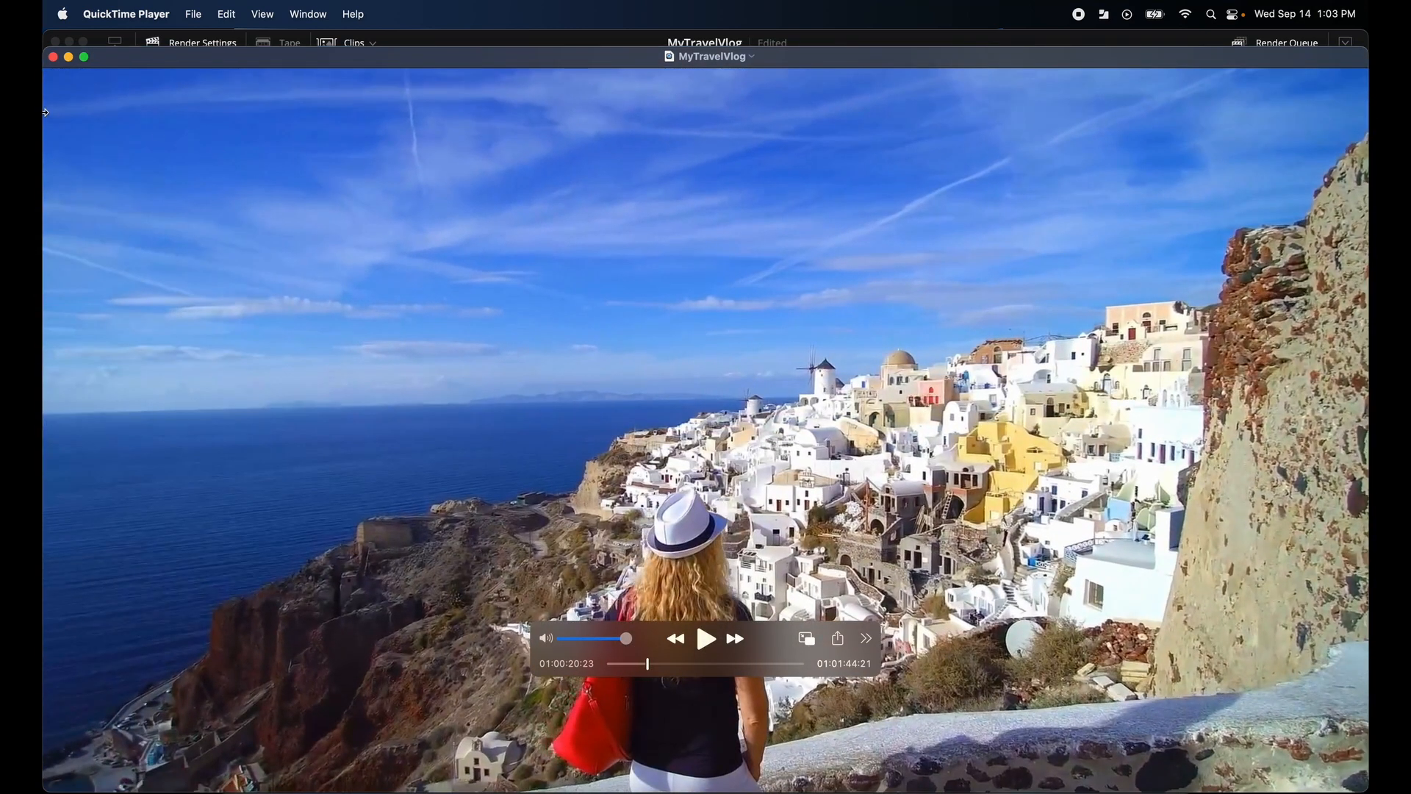
{"action": "left_click", "coordinate": [53, 57]}
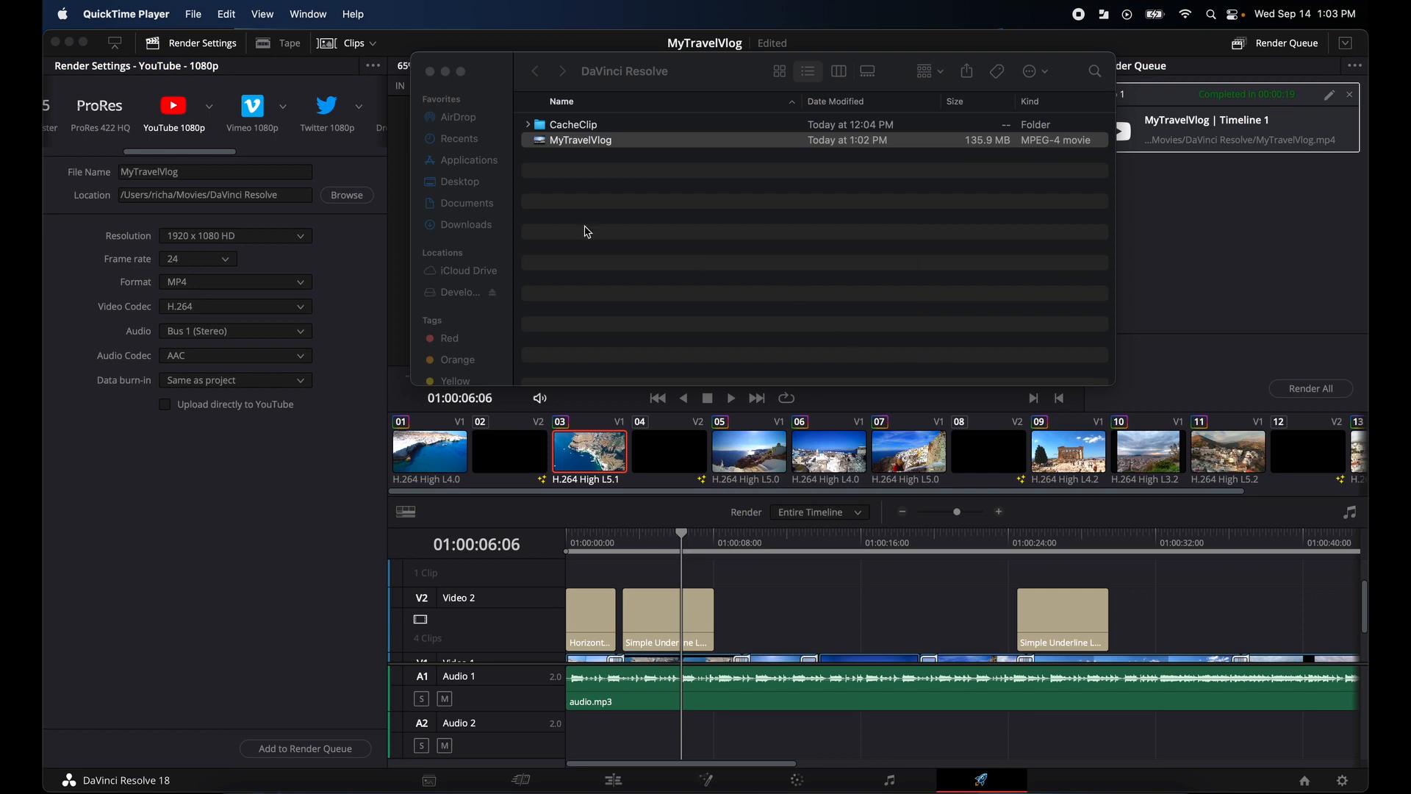
{"action": "left_click", "coordinate": [336, 613]}
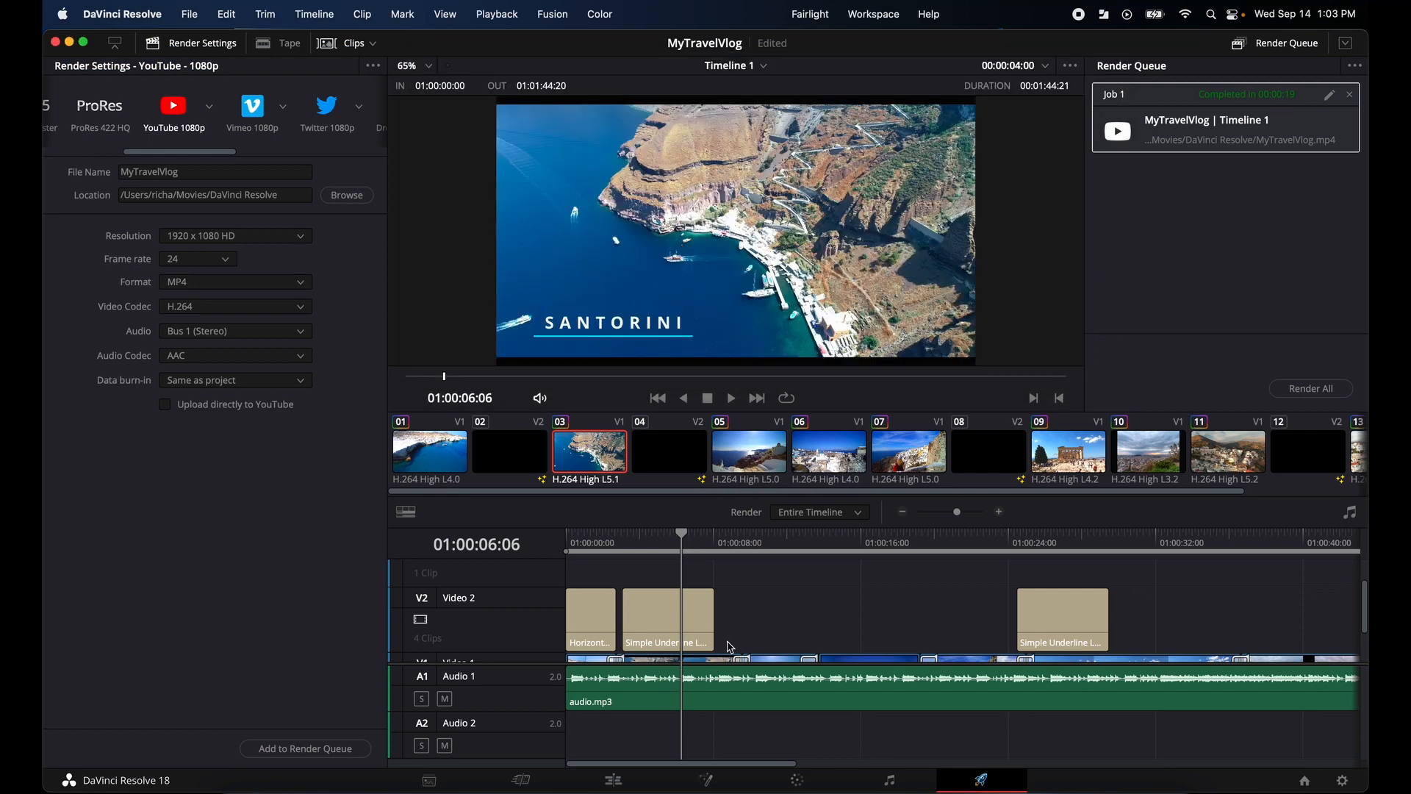